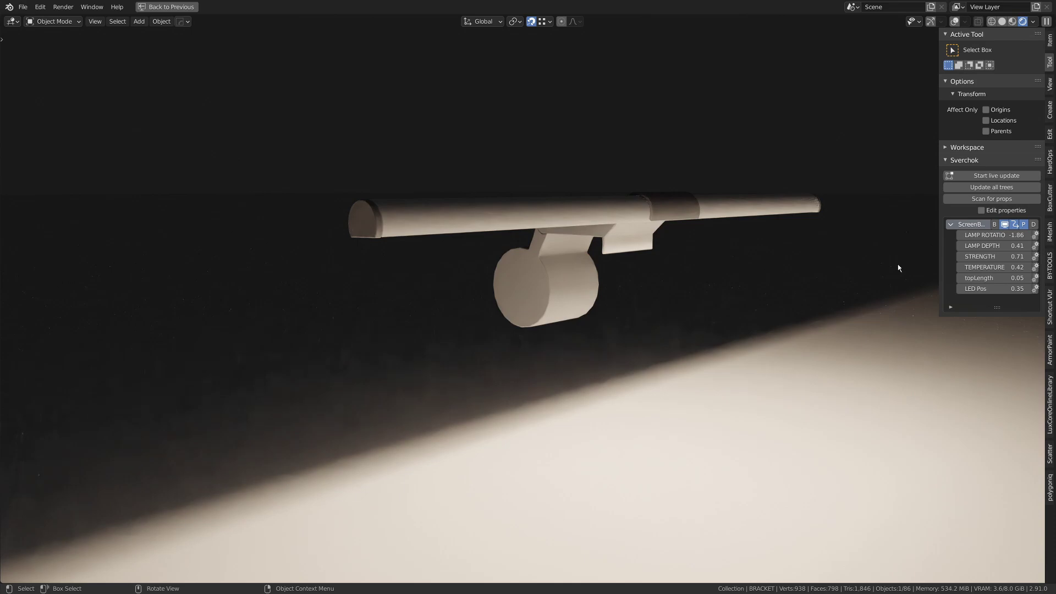
Set the lamp's strength to 0.69 and temperature to 0.38, and adjust its rotation.
{"action": "middle_click_drag", "start_coordinate": [898, 264], "coordinate": [681, 261]}
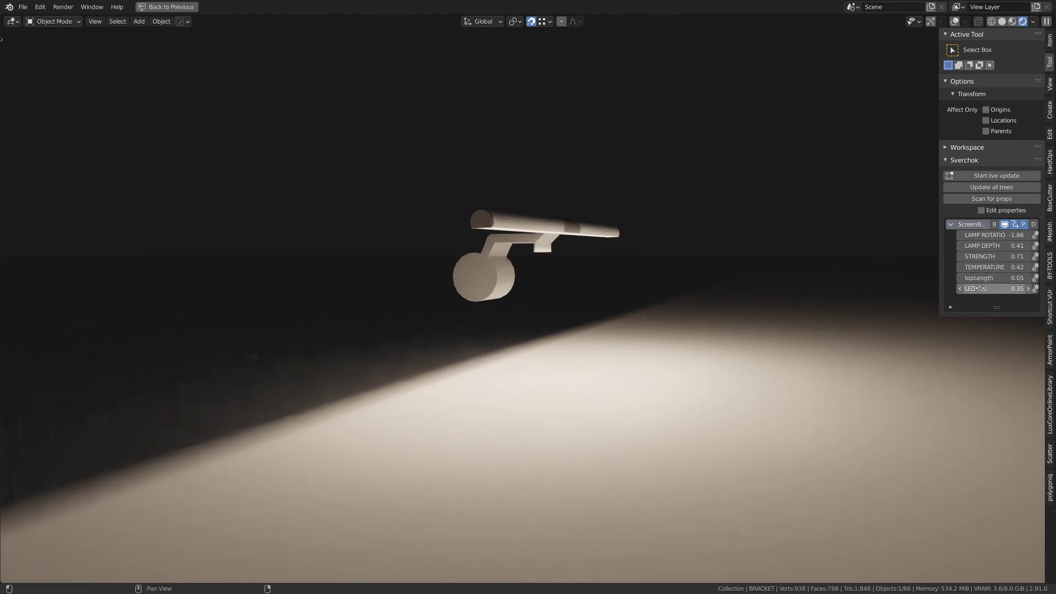
{"action": "mouse_move", "coordinate": [990, 267]}
{"action": "left_mouse_down"}
{"action": "mouse_move", "coordinate": [1023, 267]}
{"action": "mouse_move", "coordinate": [973, 256]}
{"action": "left_mouse_up"}
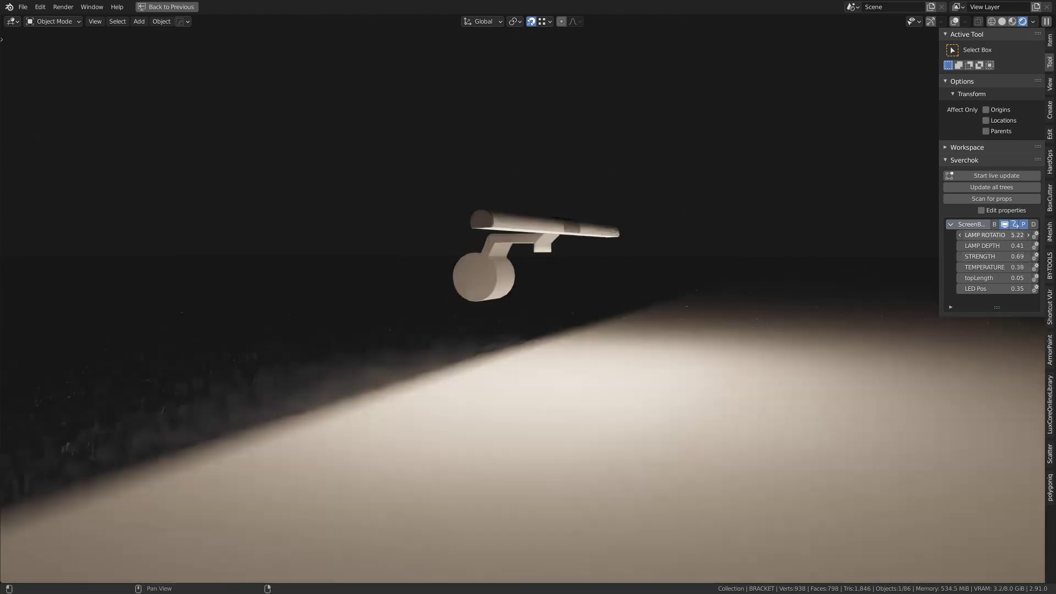
{"action": "left_click_drag", "start_coordinate": [990, 235], "coordinate": [1007, 234]}
{"action": "scroll", "coordinate": [706, 280], "scroll_direction": "down", "scroll_amount": 4}
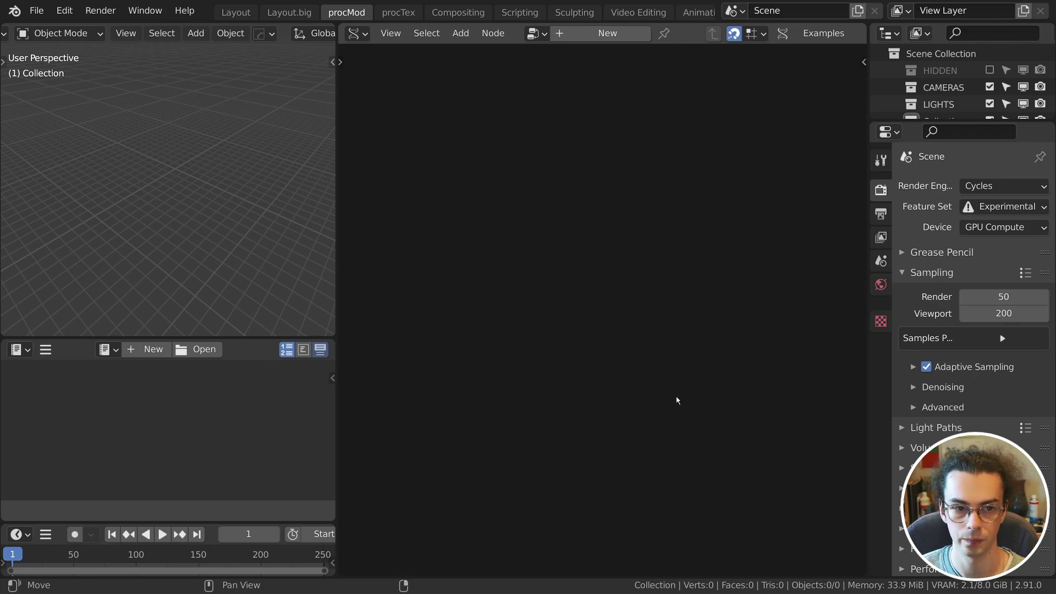
Check for Sverchok updates through its General Utils in the node editor.
{"action": "key", "text": "n"}
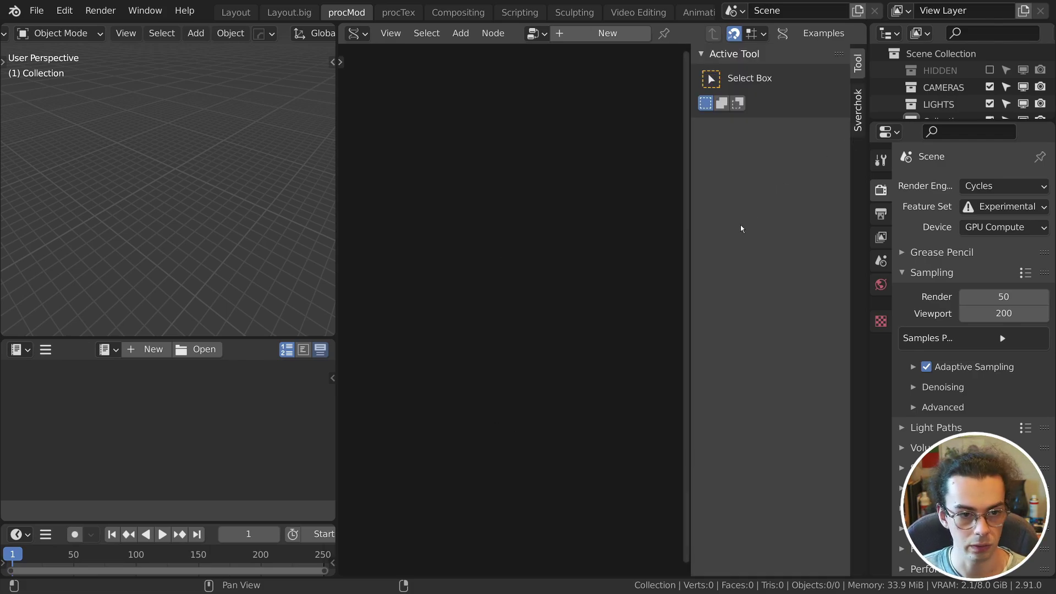
{"action": "left_click", "coordinate": [855, 121]}
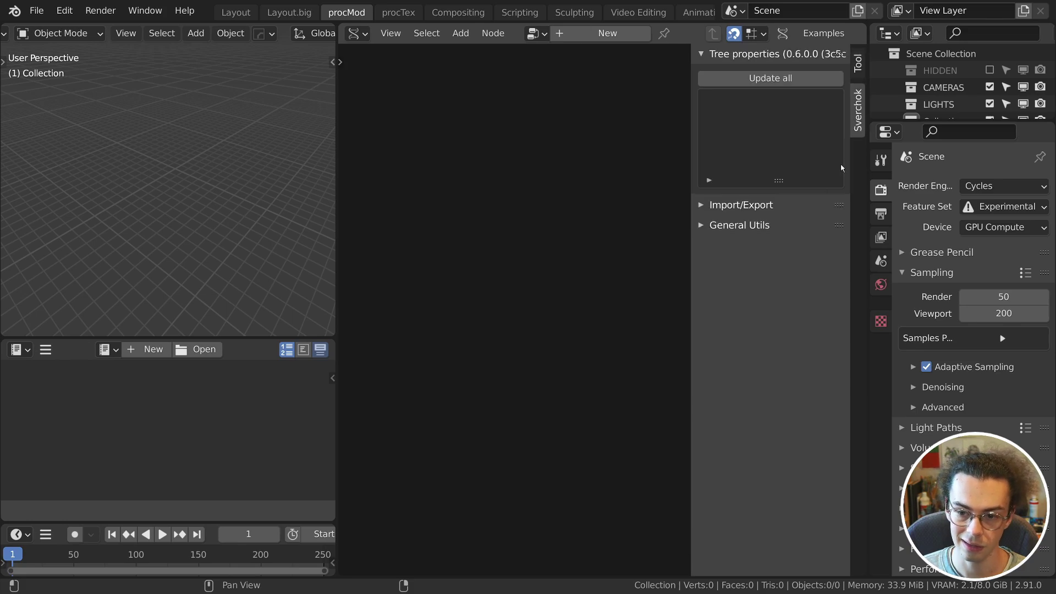
{"action": "left_click", "coordinate": [780, 222]}
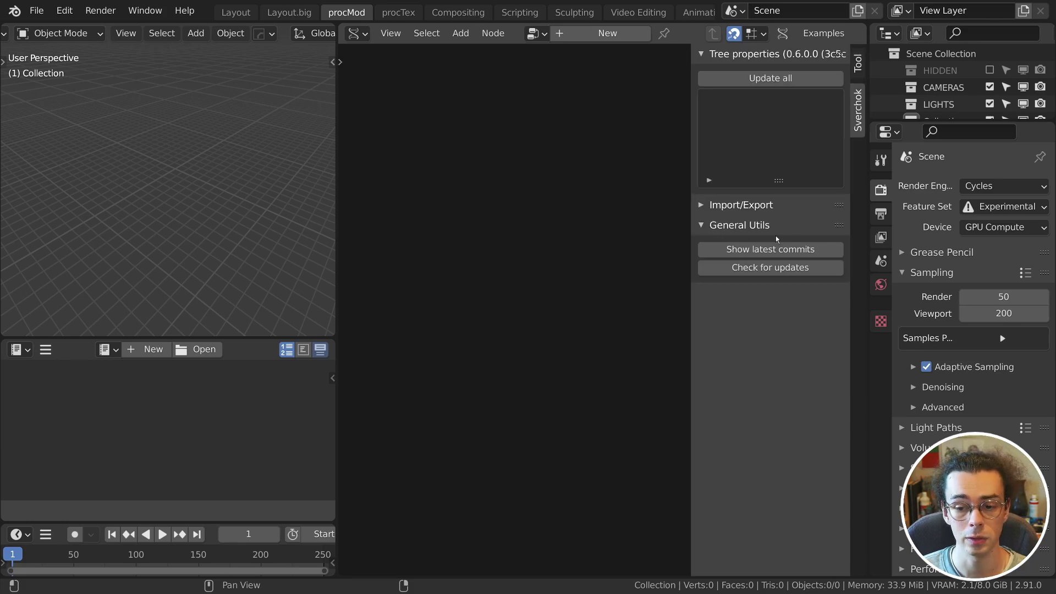
{"action": "left_click", "coordinate": [775, 268]}
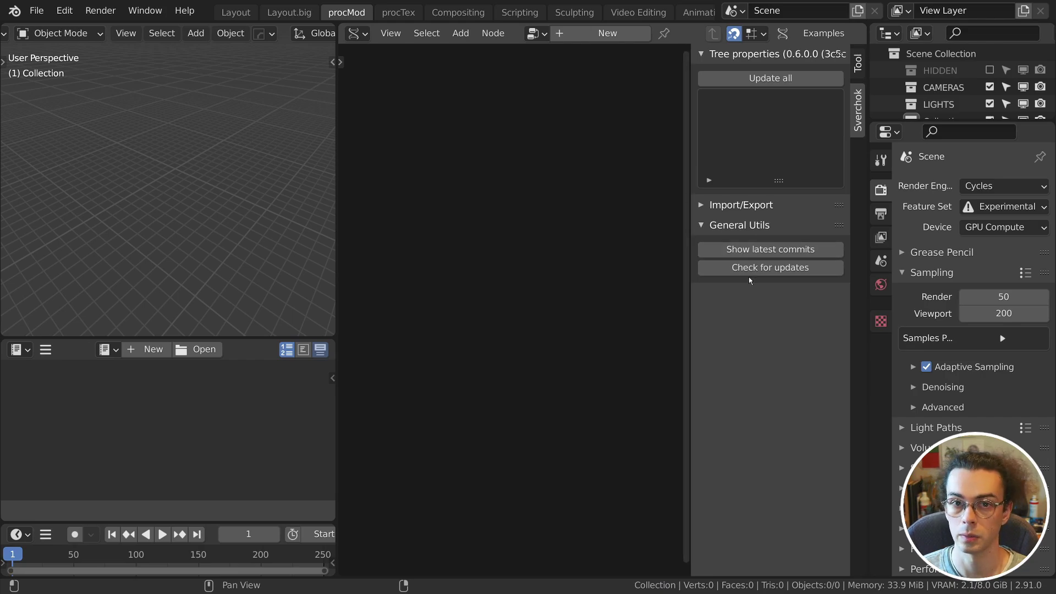
{"action": "key", "text": "n"}
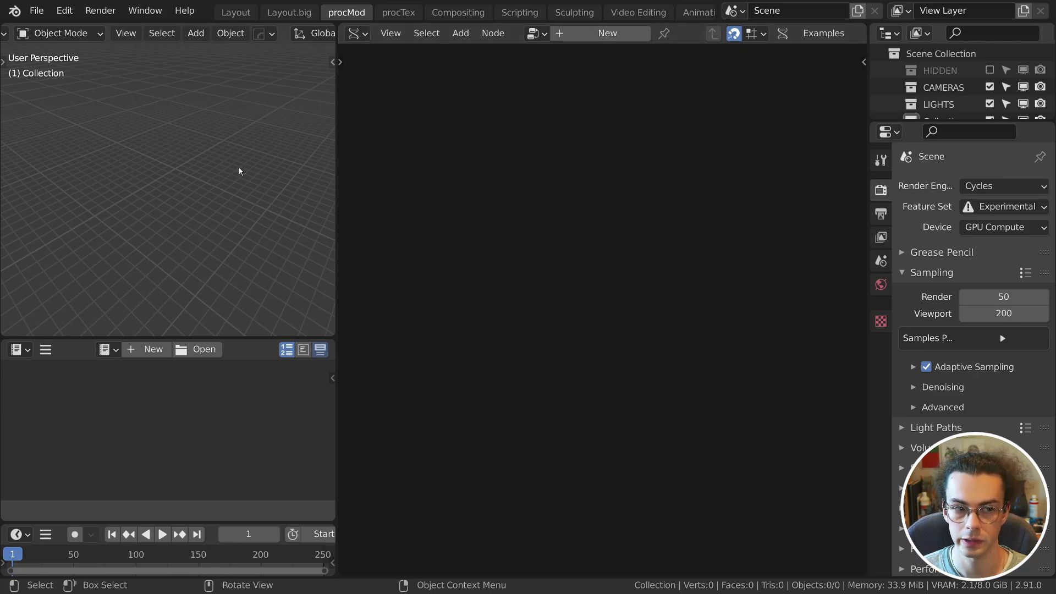
{"action": "middle_click_drag", "start_coordinate": [85, 198], "coordinate": [175, 308]}
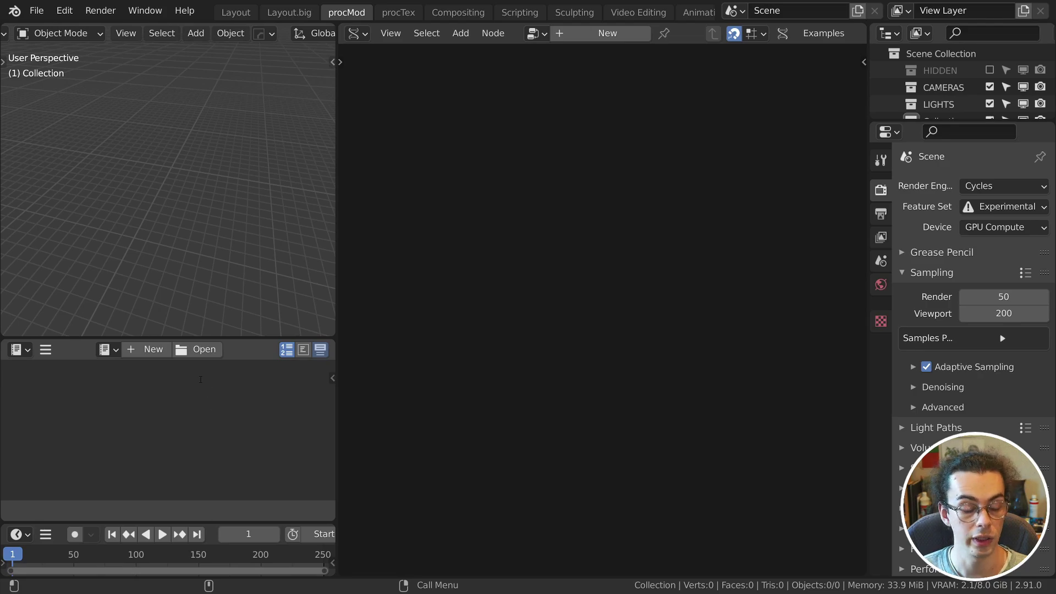
{"action": "left_click", "coordinate": [20, 350]}
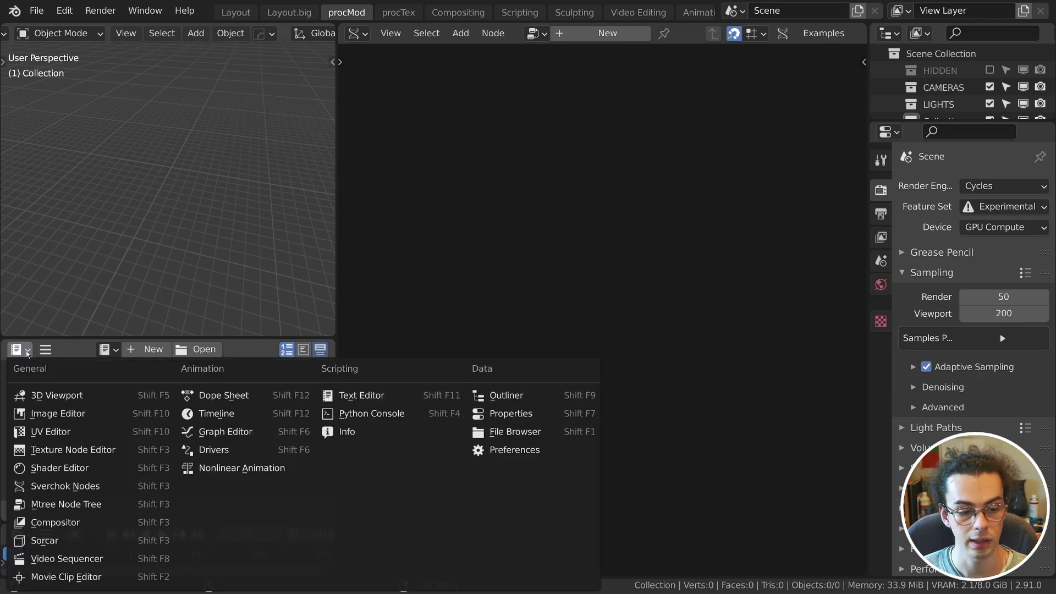
{"action": "key", "text": "Escape"}
{"action": "left_click", "coordinate": [24, 535]}
{"action": "left_click_drag", "start_coordinate": [112, 523], "coordinate": [118, 513]}
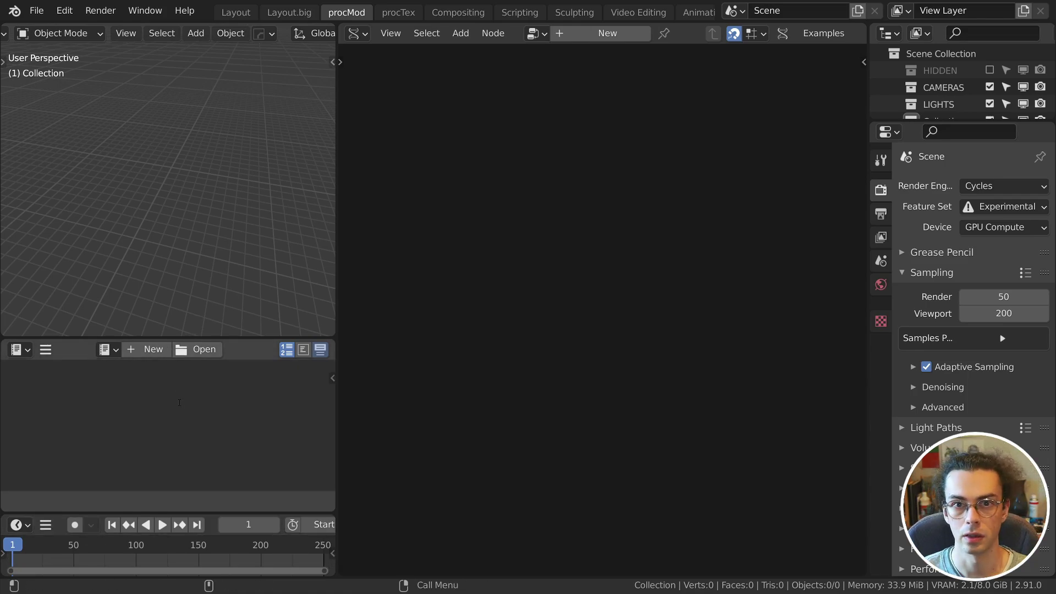
Widen the node editor and create a new Sverchok node tree named "ScreenBar Plus".
{"action": "left_click_drag", "start_coordinate": [868, 100], "coordinate": [939, 100]}
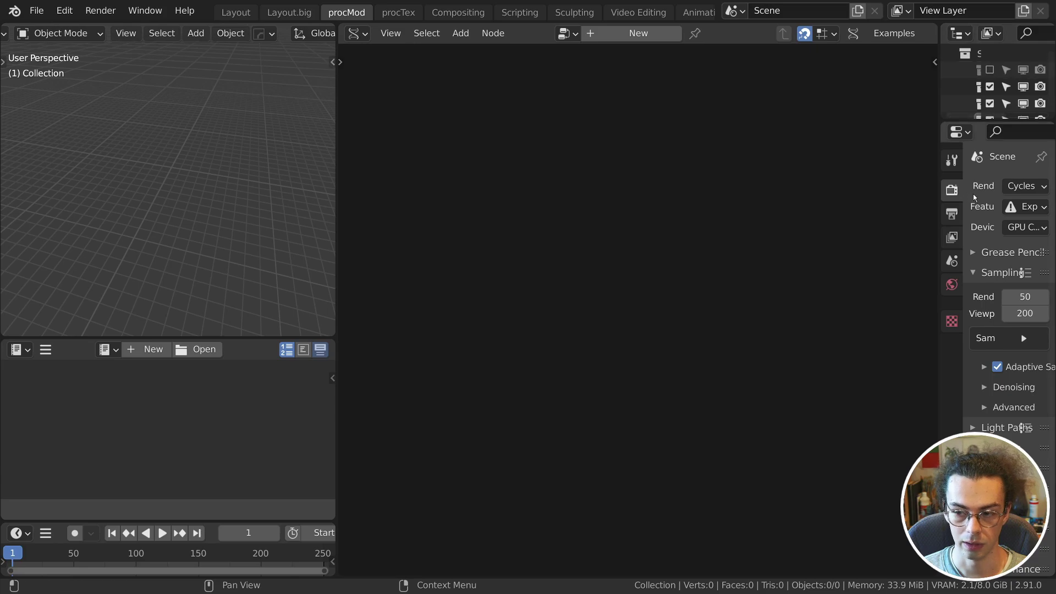
{"action": "left_click", "coordinate": [639, 33]}
{"action": "left_click", "coordinate": [614, 34]}
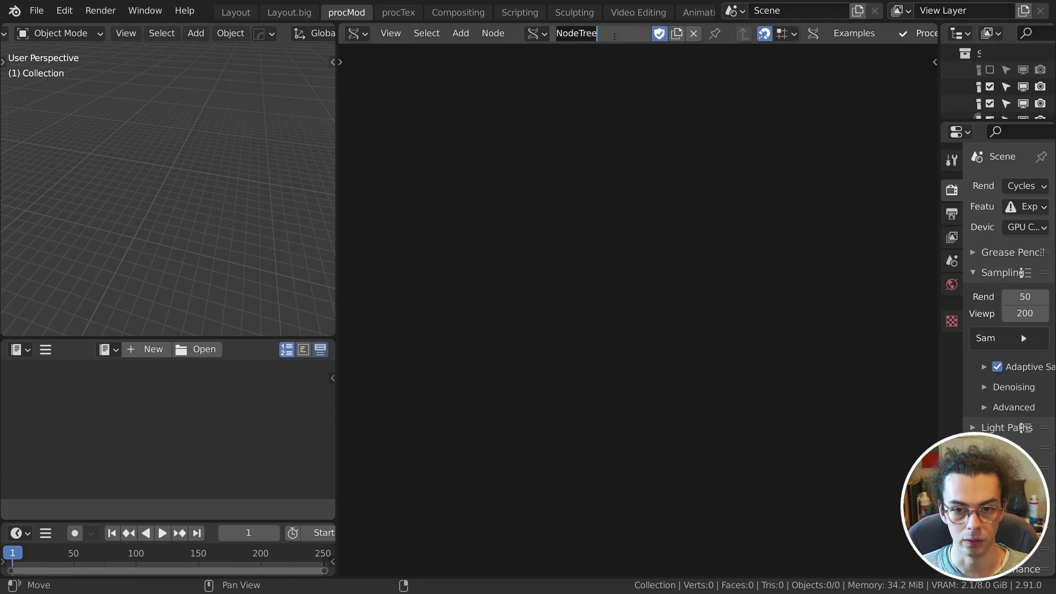
{"action": "type", "text": "ScreenBar Plus"}
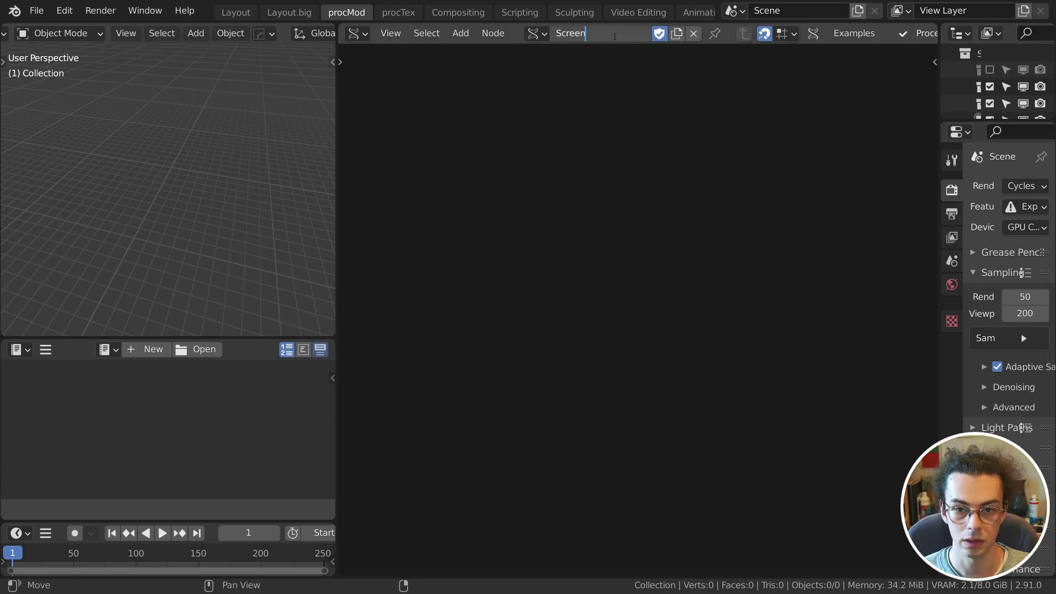
{"action": "key", "text": "Return"}
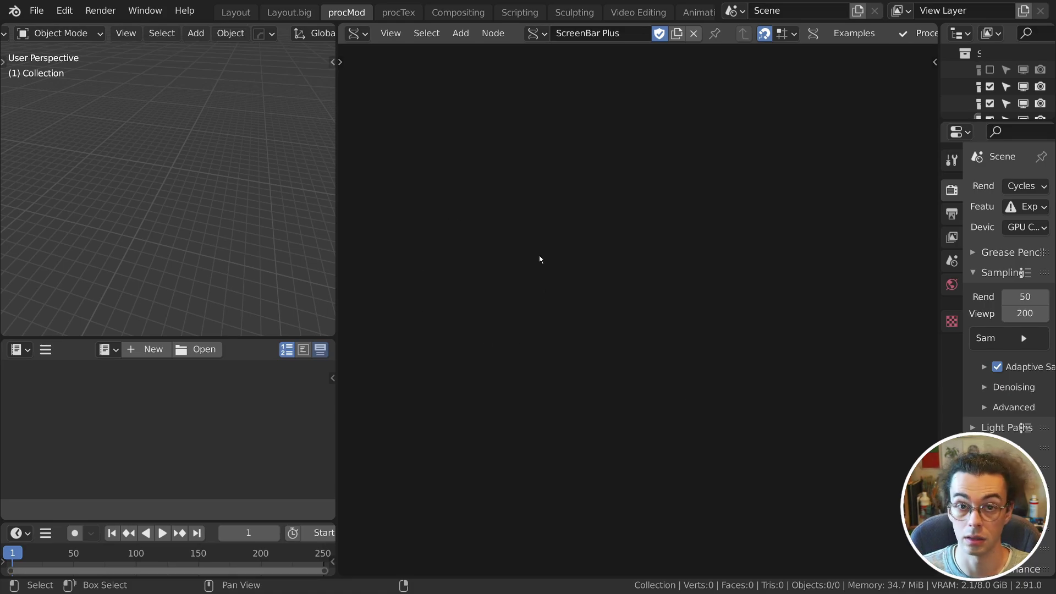
Add a Number Range node to the empty node tree.
{"action": "key", "text": "shift+a"}
{"action": "left_click", "coordinate": [621, 274]}
{"action": "left_click", "coordinate": [484, 198]}
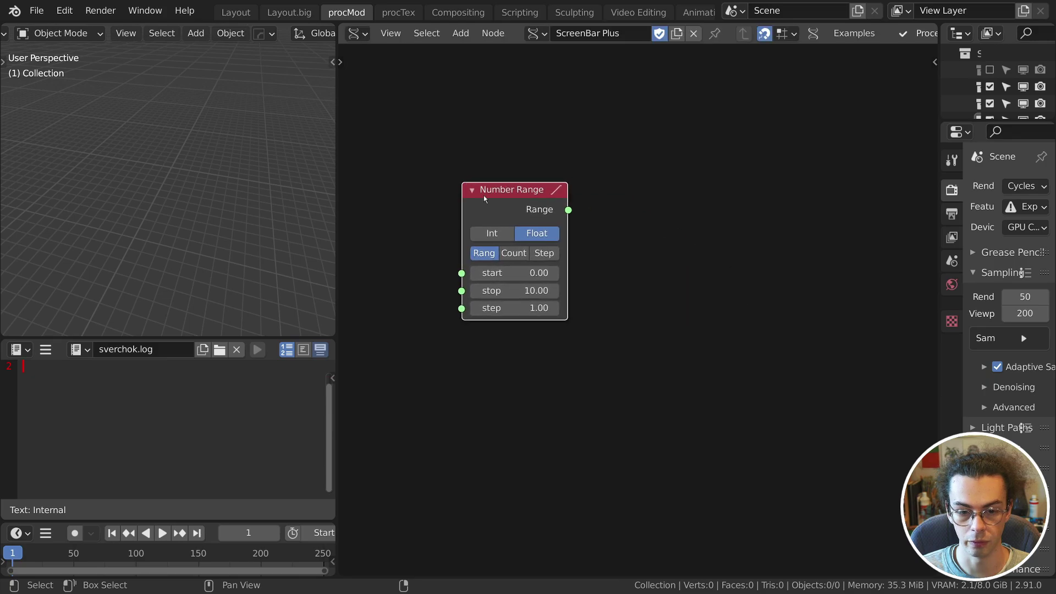
{"action": "scroll", "coordinate": [481, 212], "scroll_direction": "up", "scroll_amount": 2}
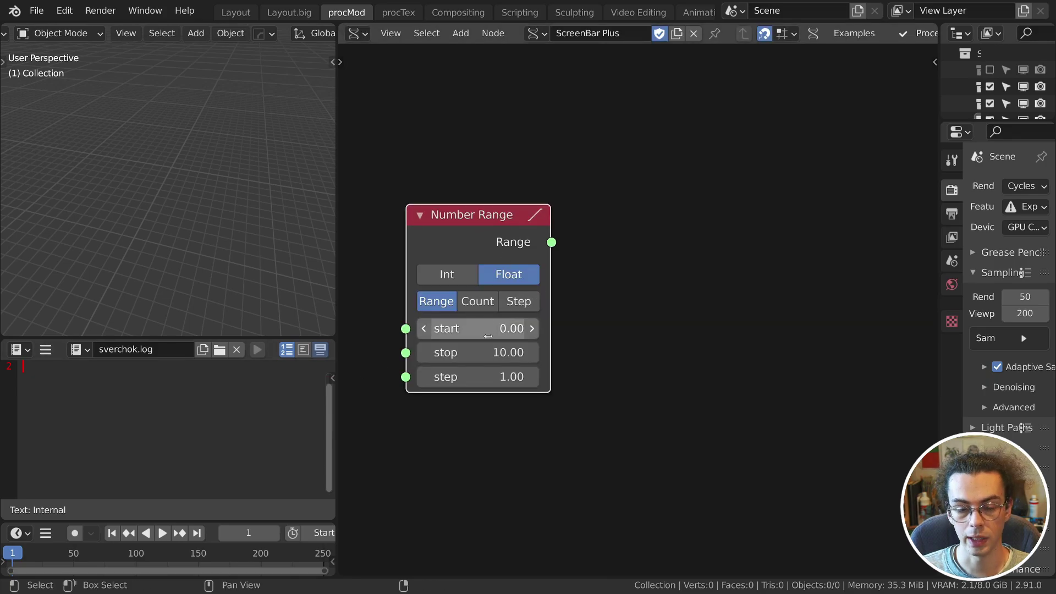
Add a Scalar Math node set to Sin & Cos and link the Number Range output to its x input.
{"action": "key", "text": "shift+a"}
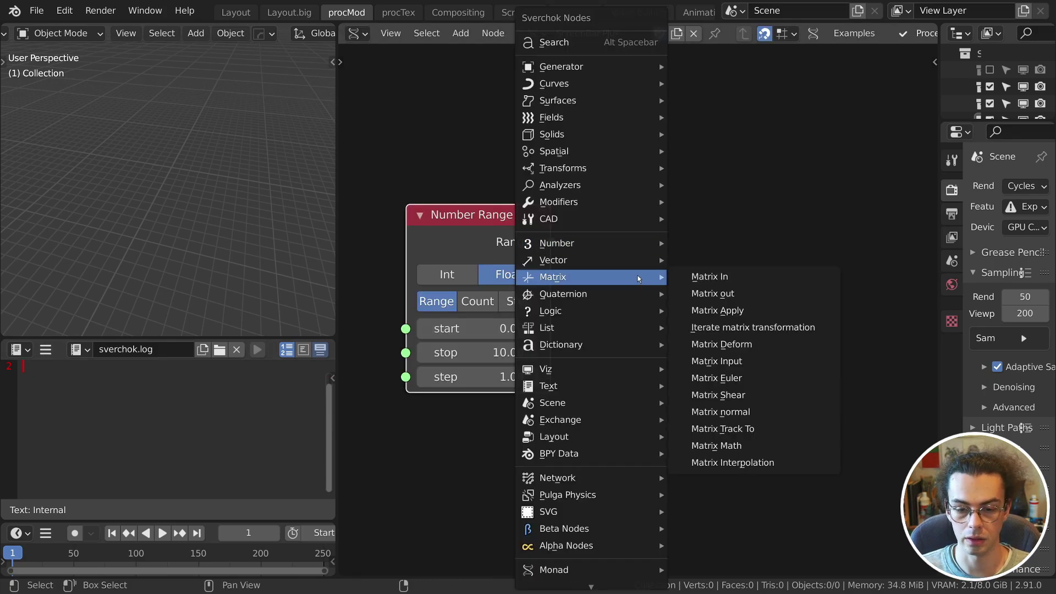
{"action": "mouse_move", "coordinate": [627, 248]}
{"action": "left_click", "coordinate": [715, 259]}
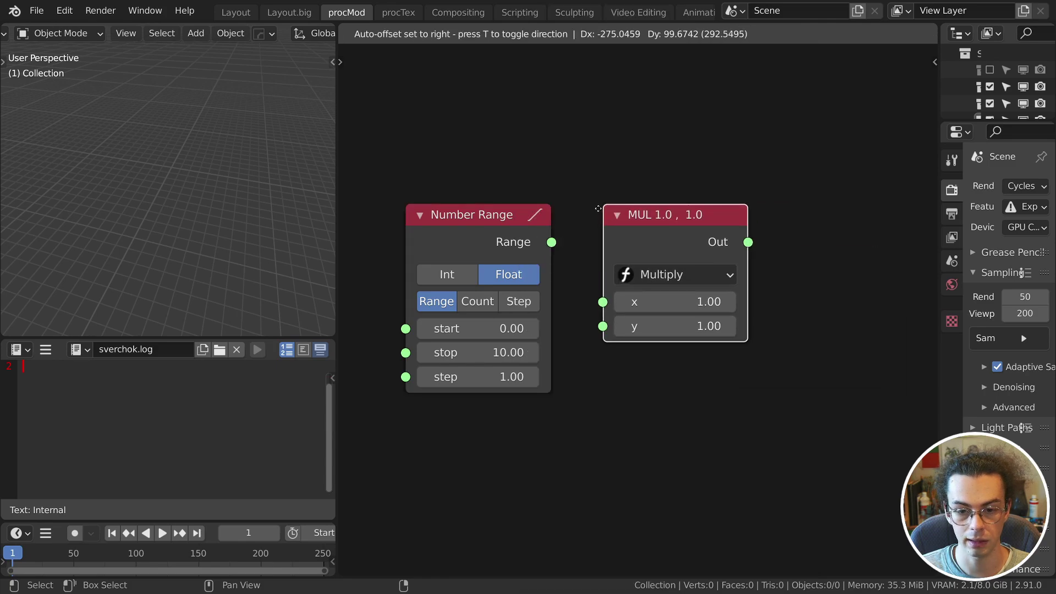
{"action": "left_click", "coordinate": [605, 206]}
{"action": "left_click", "coordinate": [675, 274]}
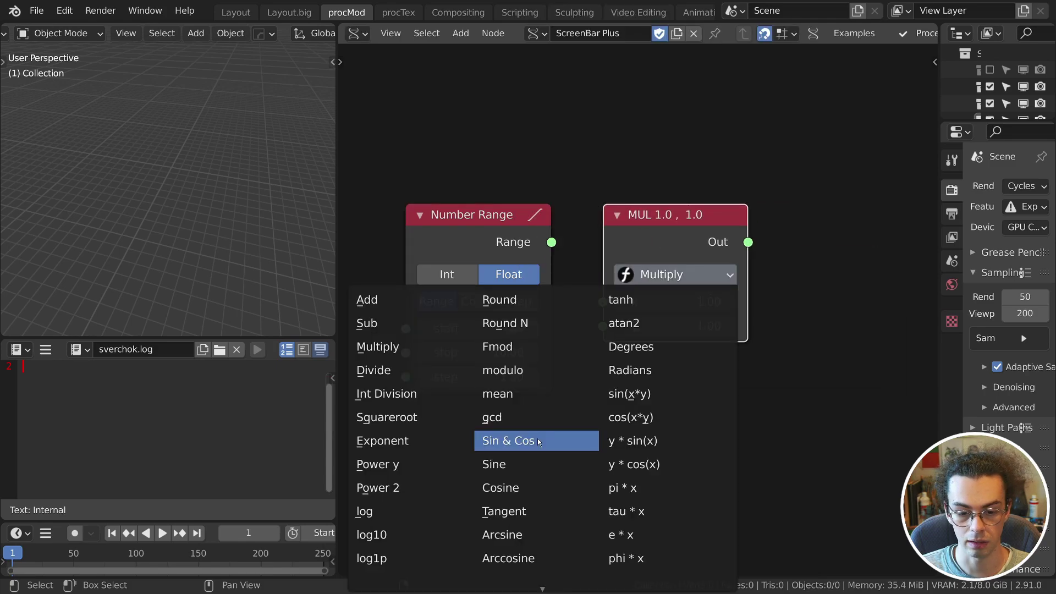
{"action": "left_click", "coordinate": [511, 449]}
{"action": "left_click_drag", "start_coordinate": [603, 327], "coordinate": [551, 242]}
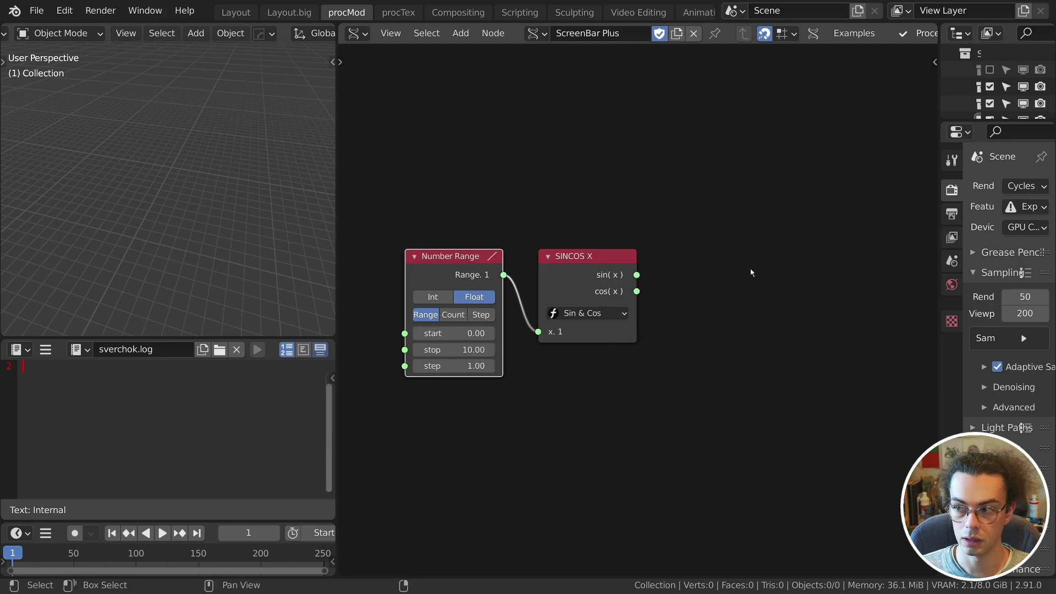
Add a Vector in node and link cos( x ) to its X input and sin( x ) to its Z input.
{"action": "key", "text": "shift+a"}
{"action": "mouse_move", "coordinate": [708, 257]}
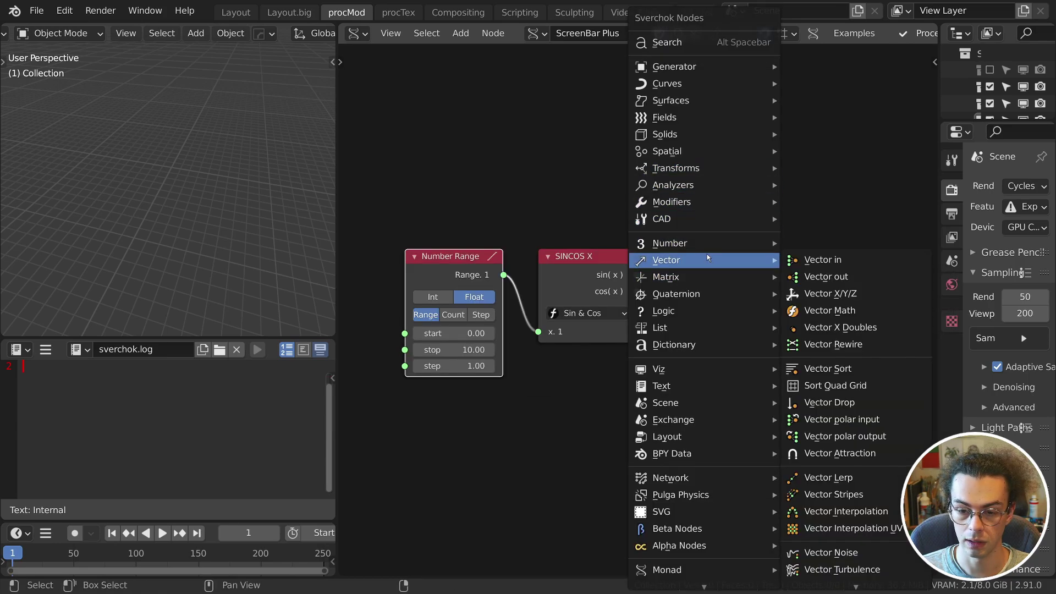
{"action": "left_click", "coordinate": [824, 260]}
{"action": "left_click", "coordinate": [823, 260]}
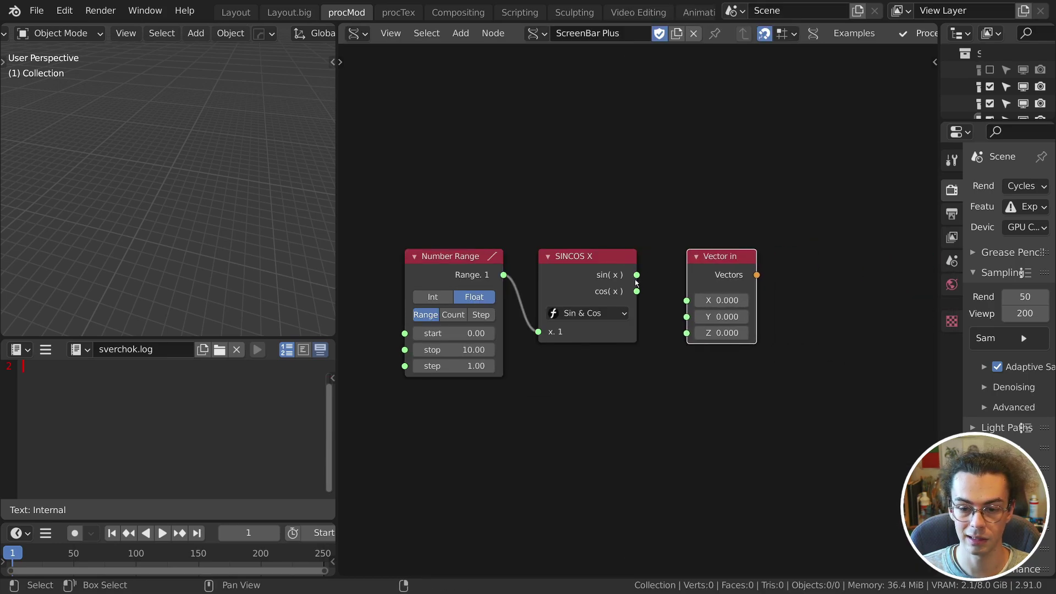
{"action": "left_click_drag", "start_coordinate": [636, 291], "coordinate": [686, 300]}
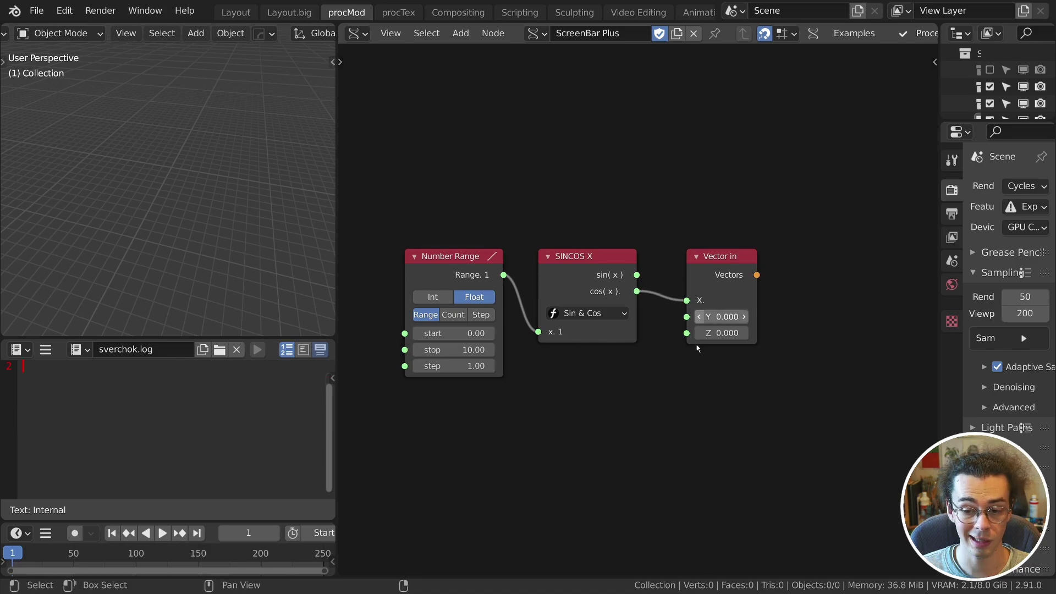
{"action": "left_click_drag", "start_coordinate": [636, 274], "coordinate": [699, 337]}
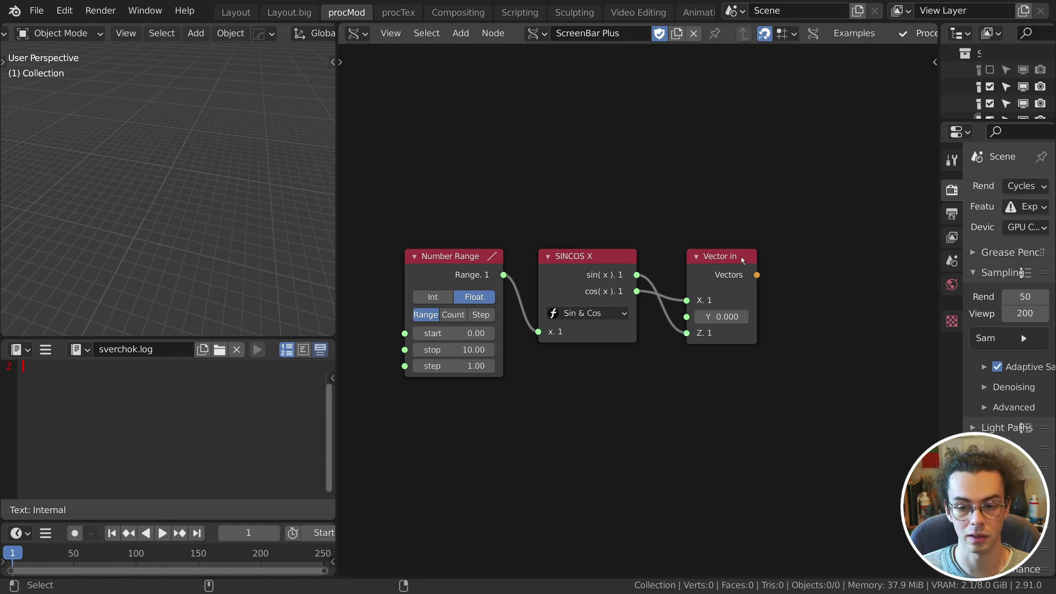
Preview the vectors with a Temporal Viewer and set the Number Range to Count mode with start -0.53 and stop 3.67.
{"action": "left_click", "coordinate": [694, 264], "text": "ctrl+shift"}
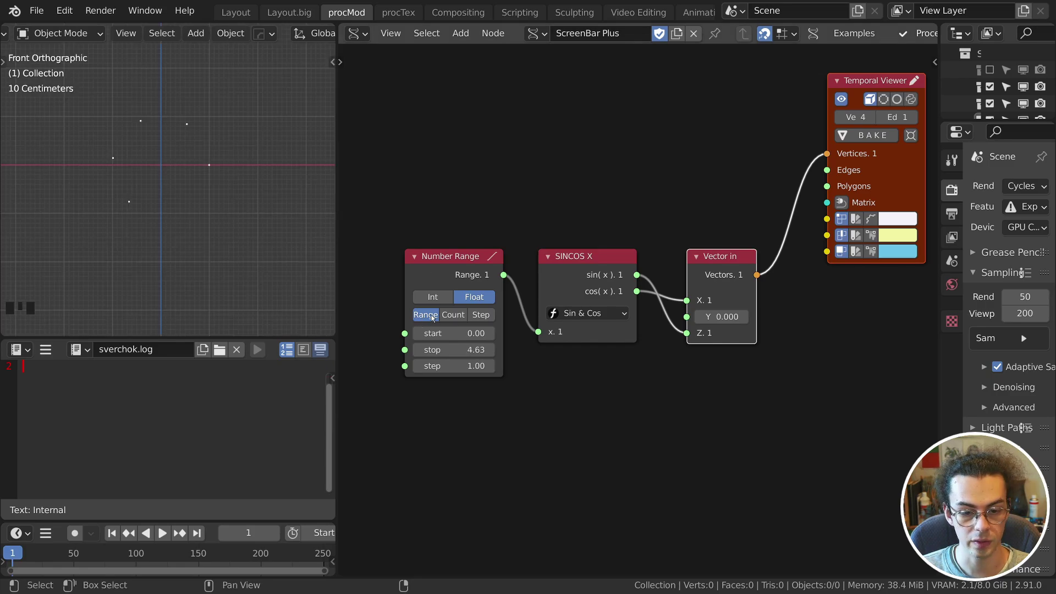
{"action": "left_click", "coordinate": [449, 316]}
{"action": "left_click_drag", "start_coordinate": [472, 350], "coordinate": [436, 334]}
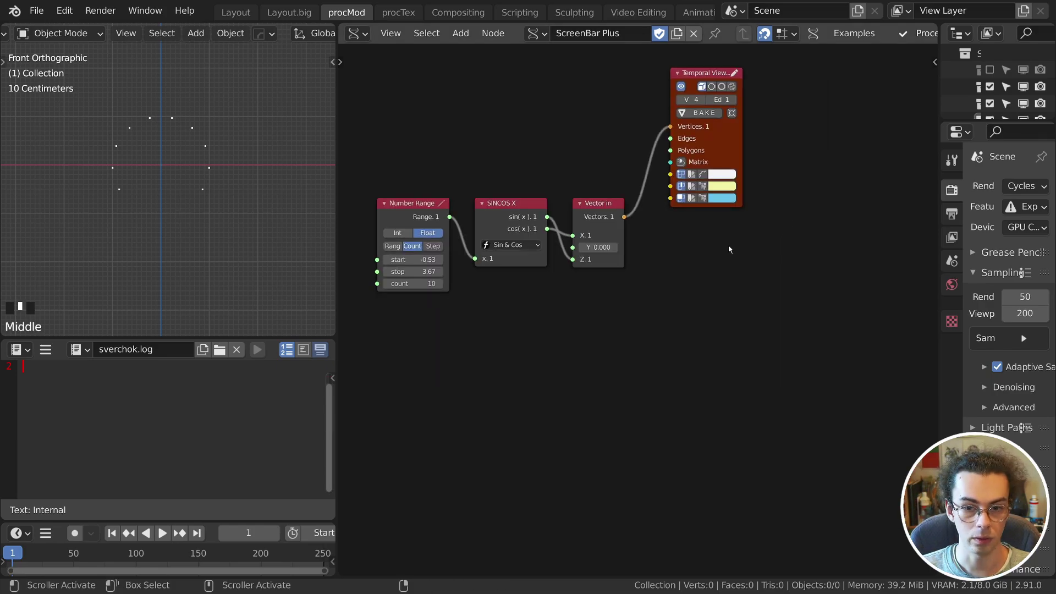
Move the Temporal Viewer node further from the Vector in node to make room for another node.
{"action": "left_click_drag", "start_coordinate": [735, 242], "coordinate": [713, 119]}
{"action": "key", "text": "g"}
{"action": "left_click", "coordinate": [796, 161]}
Add a UV Connection node beside Vector in and link the Vectors output to its vertices input.
{"action": "left_click", "coordinate": [622, 222]}
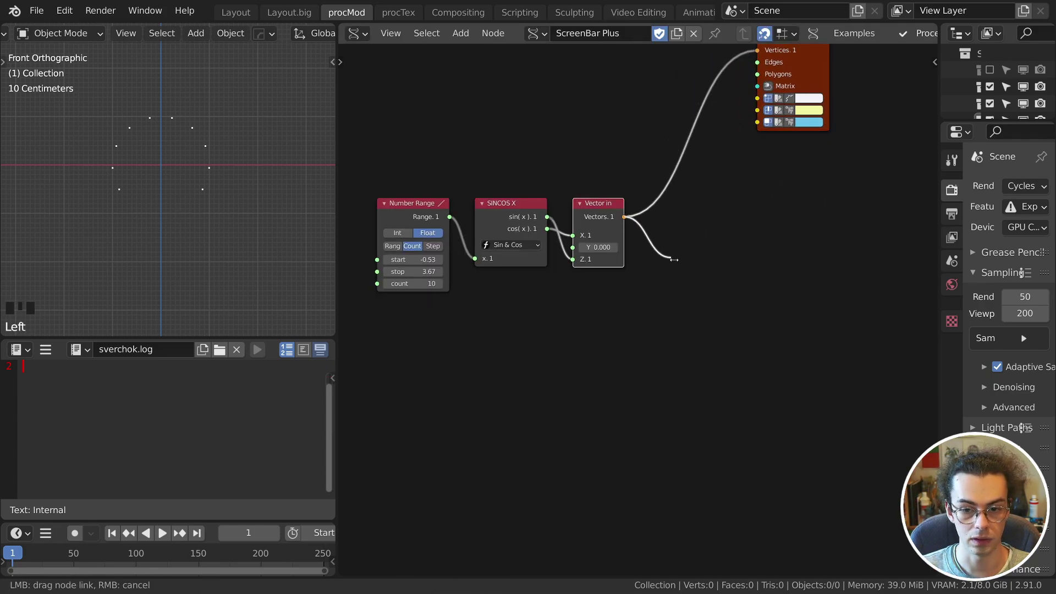
{"action": "key", "text": "shift+a"}
{"action": "mouse_move", "coordinate": [722, 241]}
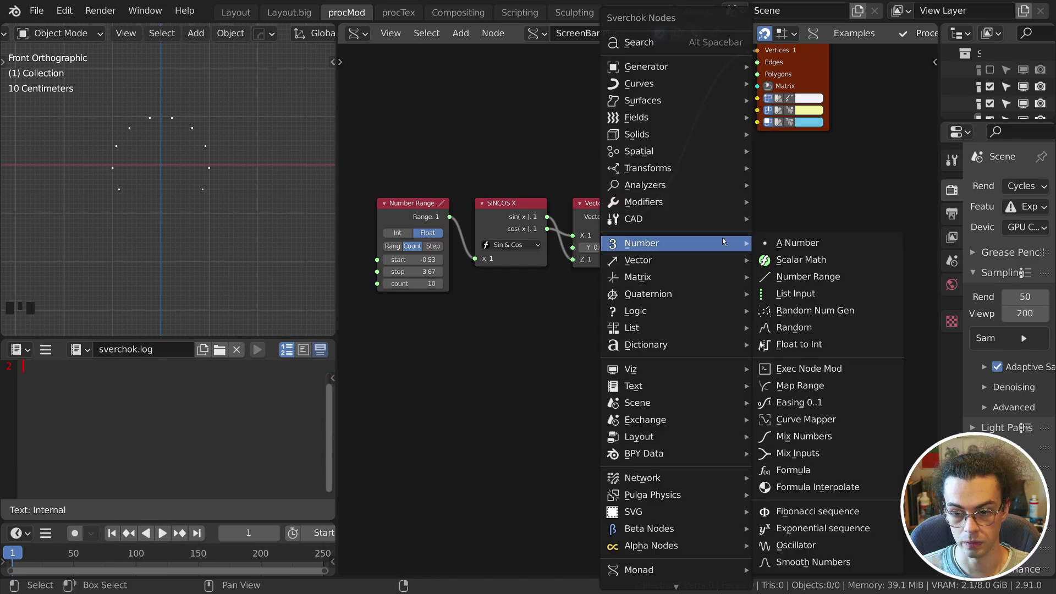
{"action": "mouse_move", "coordinate": [721, 200]}
{"action": "mouse_move", "coordinate": [795, 218]}
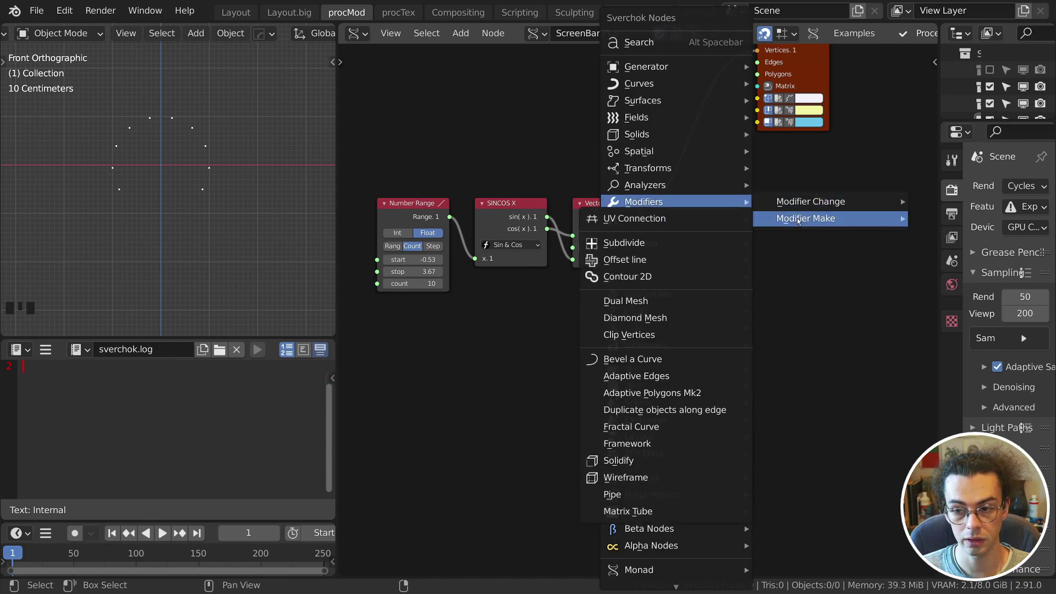
{"action": "left_click", "coordinate": [715, 225]}
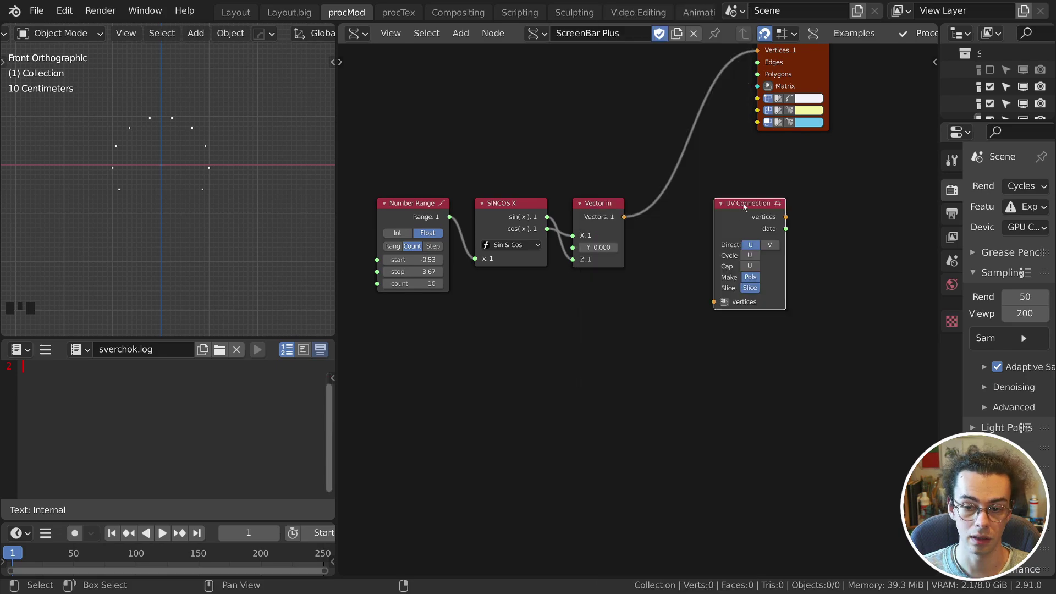
{"action": "left_click_drag", "start_coordinate": [714, 301], "coordinate": [625, 216]}
Link UV Connection's vertices and data outputs to the Temporal Viewer's Vertices and Polygons inputs, widening the UV Connection node.
{"action": "middle_click_drag", "start_coordinate": [816, 216], "coordinate": [699, 258]}
{"action": "left_click", "coordinate": [655, 264], "text": "ctrl+shift"}
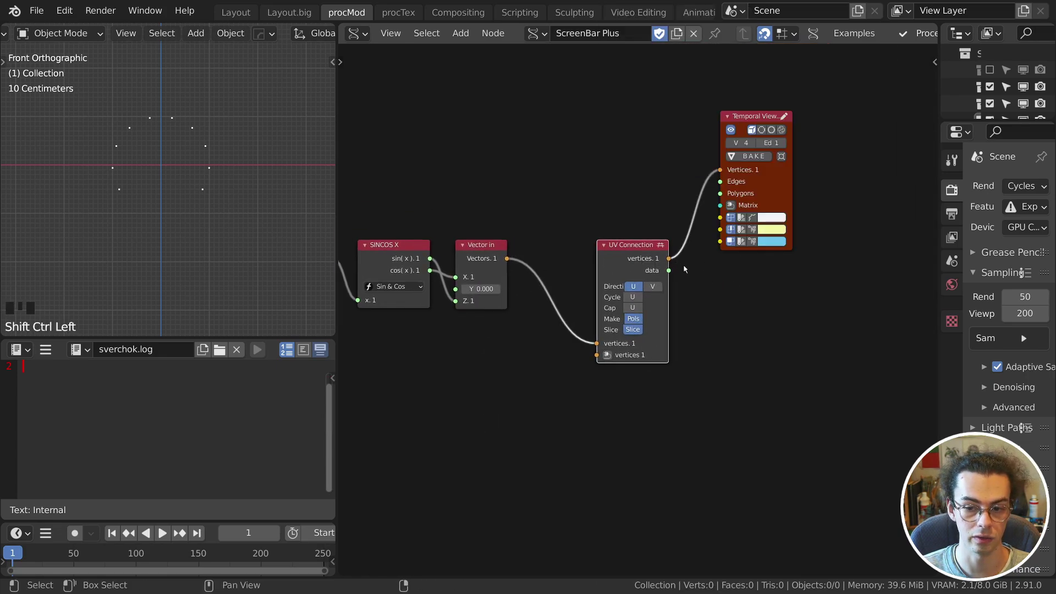
{"action": "left_click", "coordinate": [666, 273]}
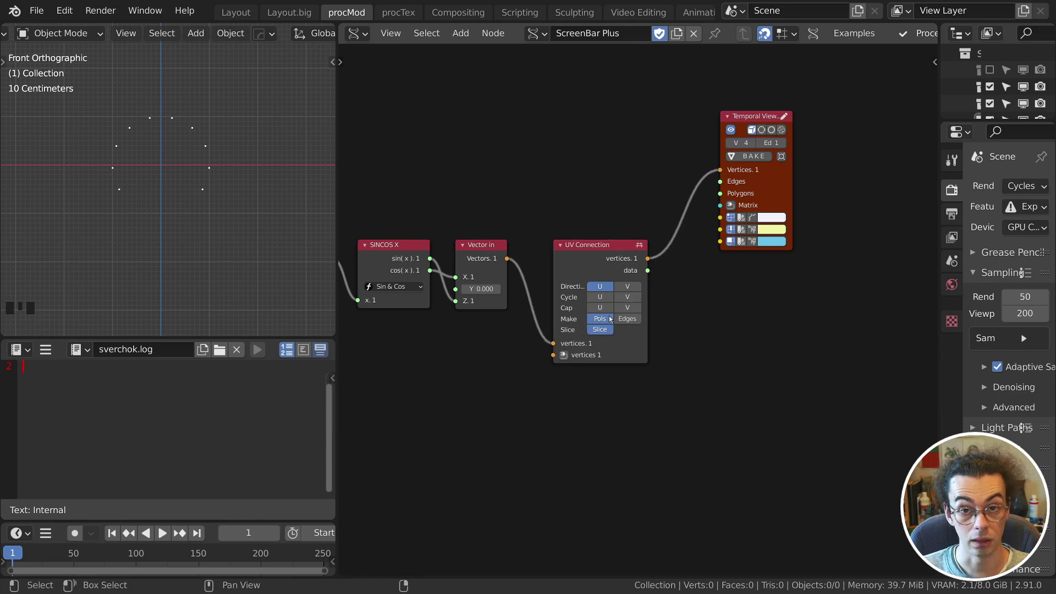
{"action": "left_click_drag", "start_coordinate": [646, 271], "coordinate": [730, 197]}
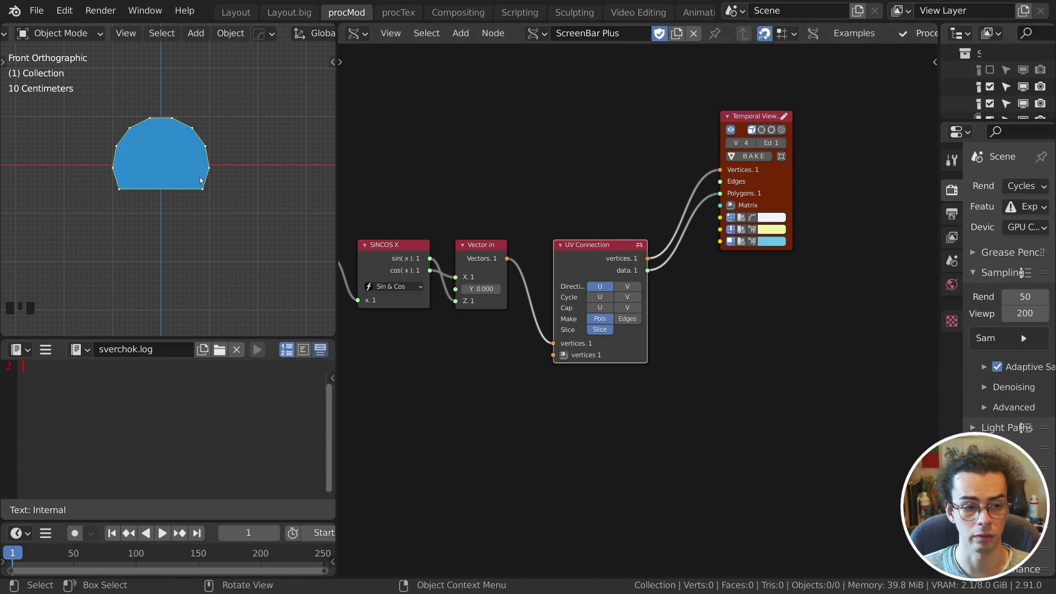
{"action": "middle_click_drag", "start_coordinate": [262, 151], "coordinate": [224, 165]}
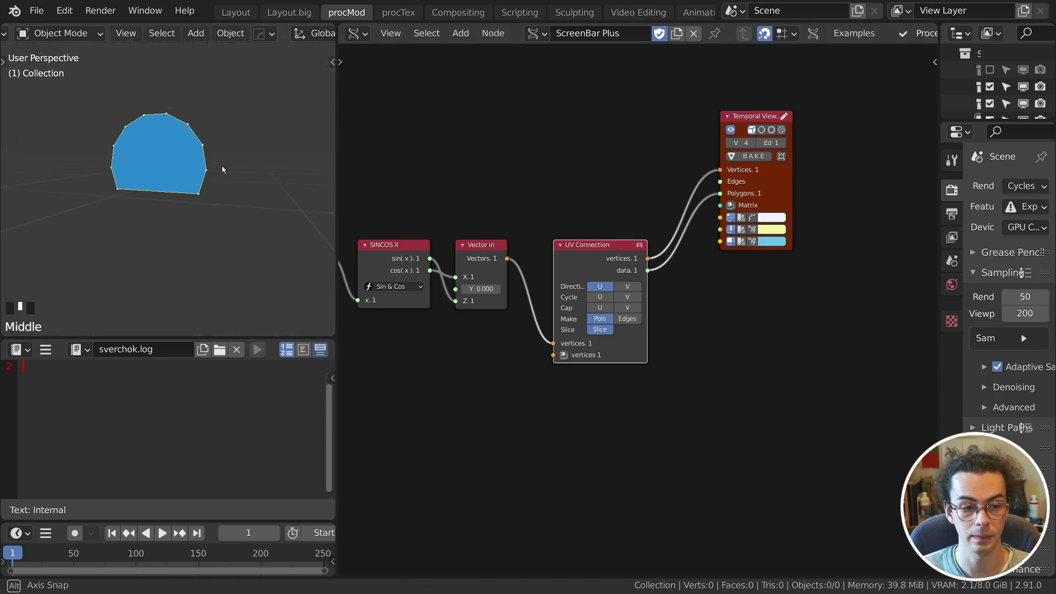
Add a second Vector in node below the first and link its Vectors output to UV Connection's second vertices input.
{"action": "key", "text": "KP_1"}
{"action": "mouse_move", "coordinate": [115, 192]}
{"action": "left_mouse_down"}
{"action": "mouse_move", "coordinate": [158, 137]}
{"action": "mouse_move", "coordinate": [210, 203]}
{"action": "left_mouse_up"}
{"action": "right_click_drag", "start_coordinate": [211, 204], "coordinate": [242, 216]}
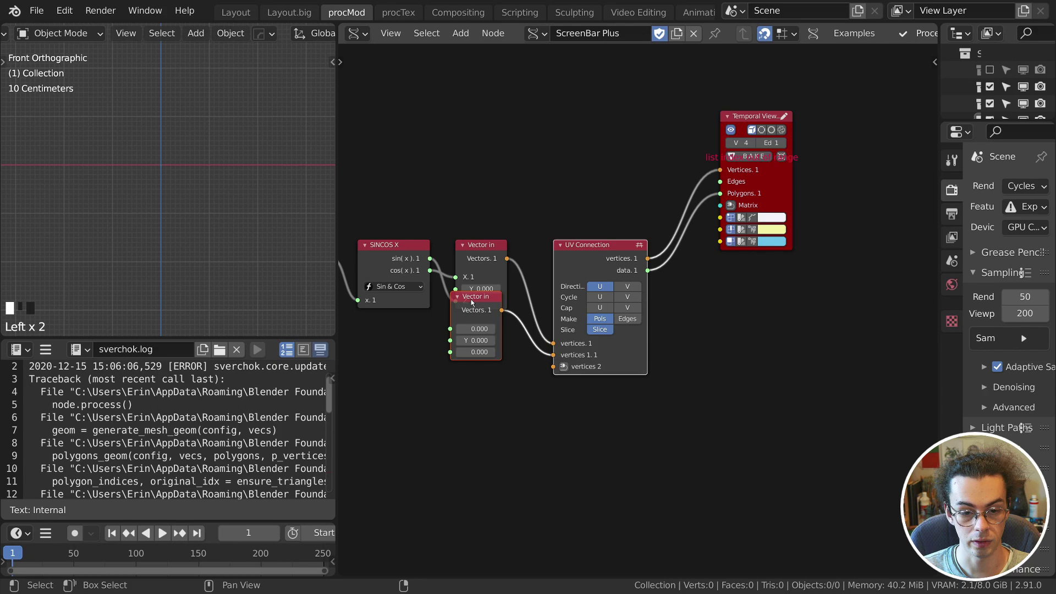
{"action": "key", "text": "g"}
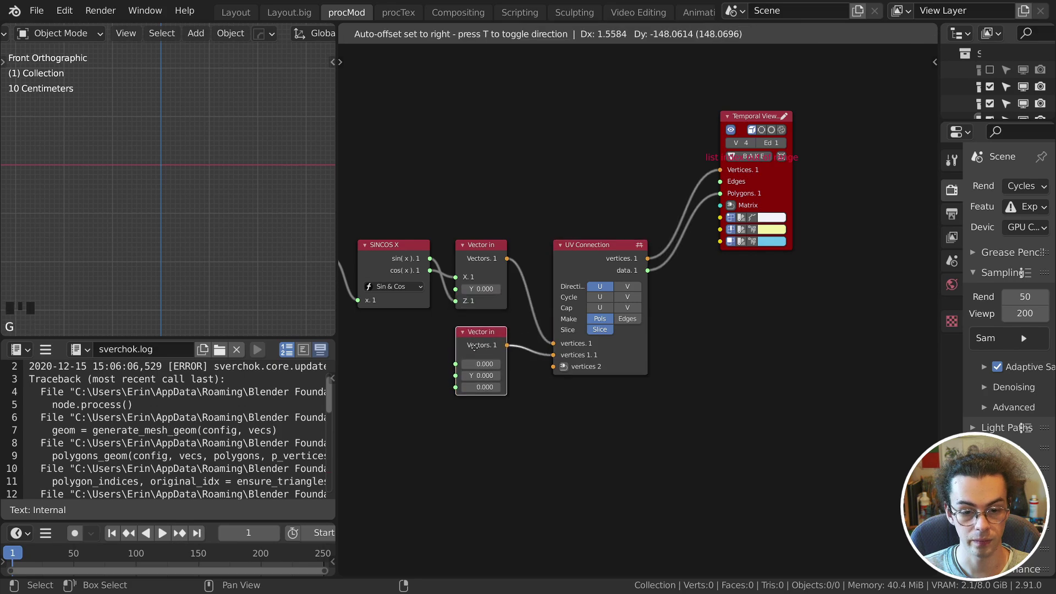
{"action": "left_click", "coordinate": [476, 334]}
Move the Temporal Viewer node further away from the UV Connection node.
{"action": "left_click", "coordinate": [779, 191]}
{"action": "key", "text": "g"}
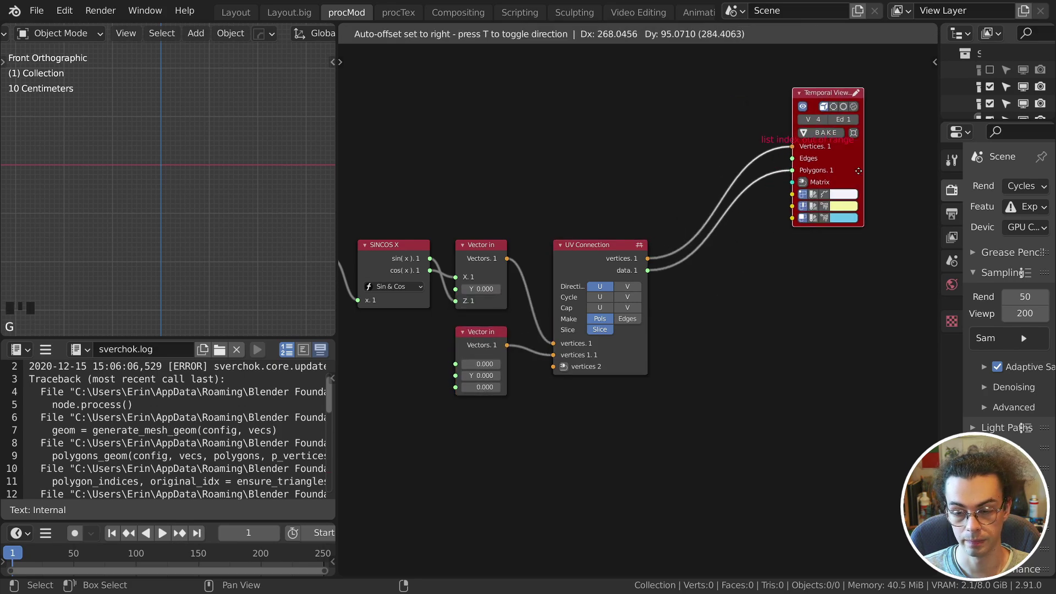
{"action": "left_click", "coordinate": [841, 221]}
{"action": "left_click_drag", "start_coordinate": [743, 150], "coordinate": [872, 188]}
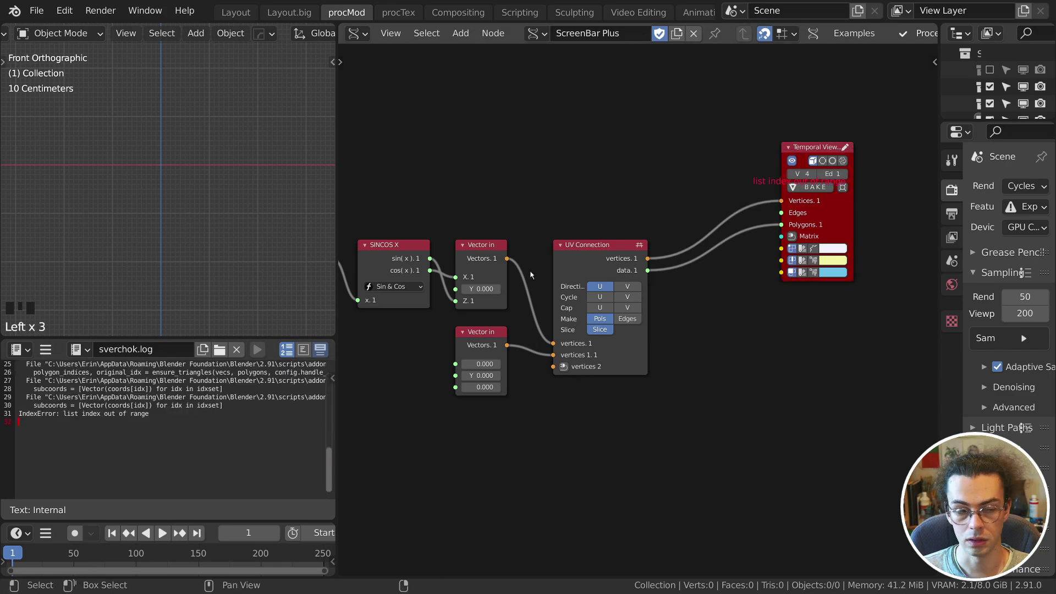
Add a Viewer text mk3 node above UV Connection and feed it the first Vector in node's Vectors output.
{"action": "left_click_drag", "start_coordinate": [507, 259], "coordinate": [625, 151]}
{"action": "key", "text": "shift+a"}
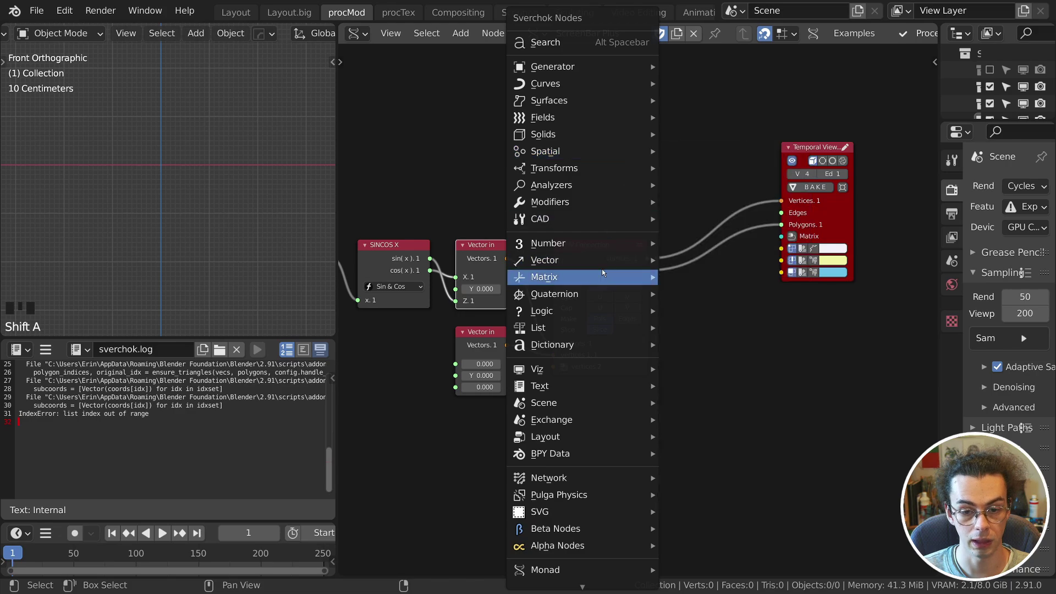
{"action": "mouse_move", "coordinate": [633, 385]}
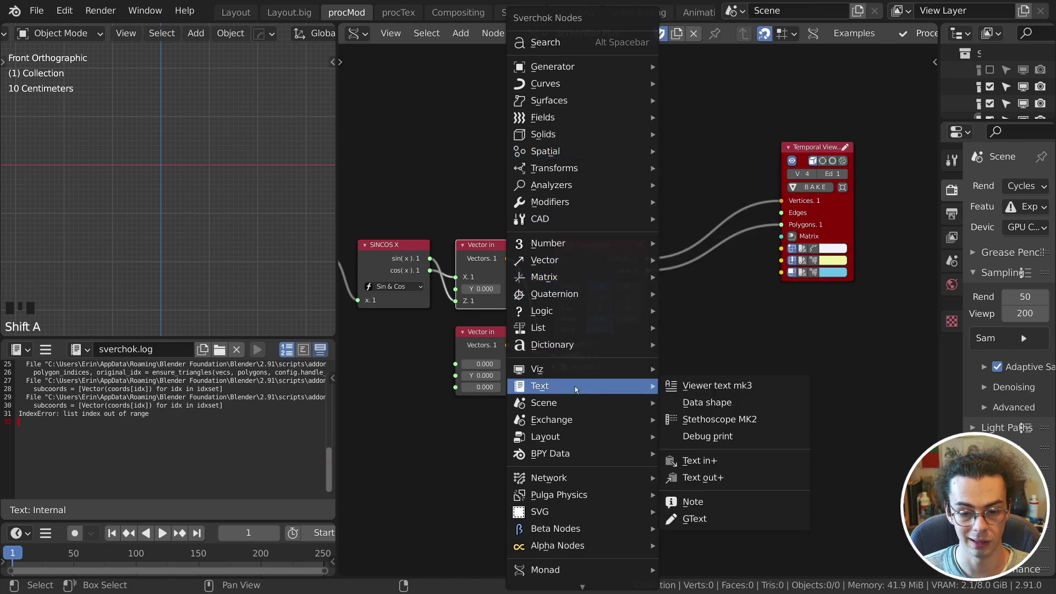
{"action": "left_click", "coordinate": [700, 388]}
{"action": "left_click", "coordinate": [578, 133]}
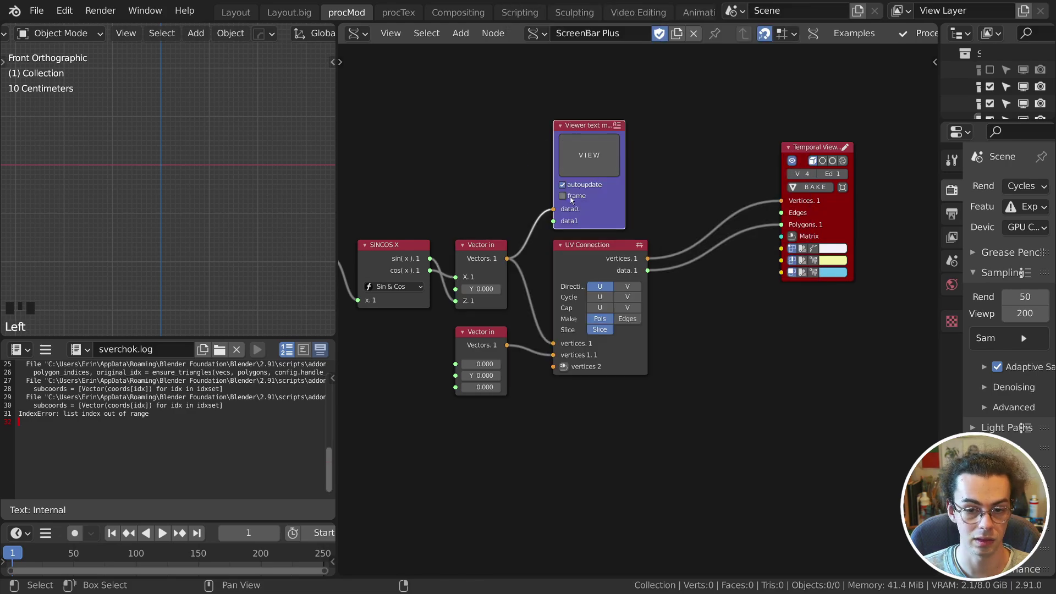
Output the viewer node's data and open the Sverchok_viewer text to examine its object count and vertex list.
{"action": "left_click", "coordinate": [589, 155]}
{"action": "left_click", "coordinate": [80, 349]}
{"action": "left_click", "coordinate": [110, 388]}
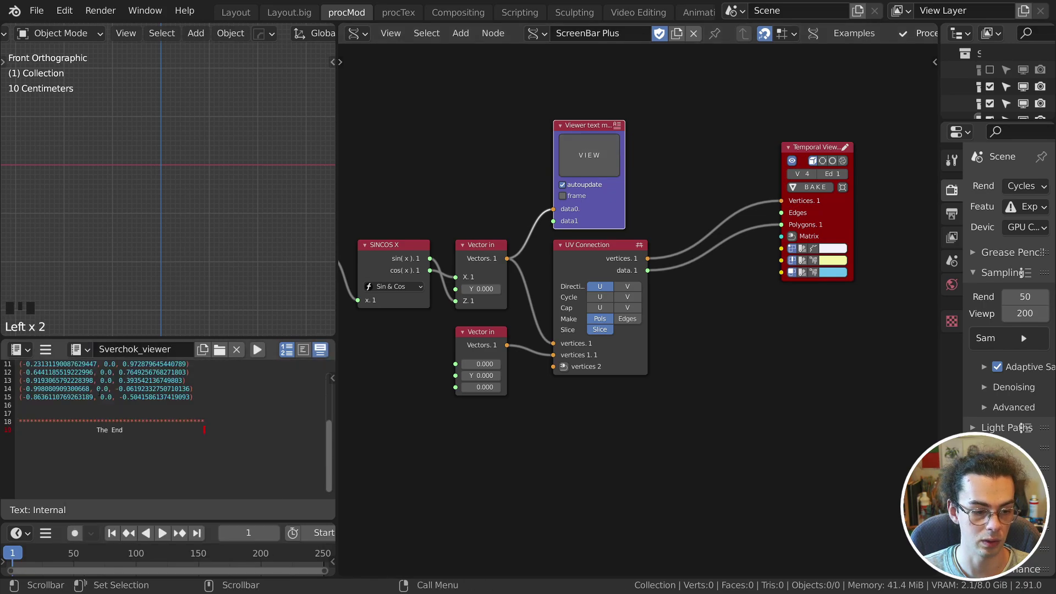
{"action": "scroll", "coordinate": [139, 407], "scroll_direction": "up", "scroll_amount": 3, "text": "ctrl"}
{"action": "left_click_drag", "start_coordinate": [22, 397], "coordinate": [199, 473]}
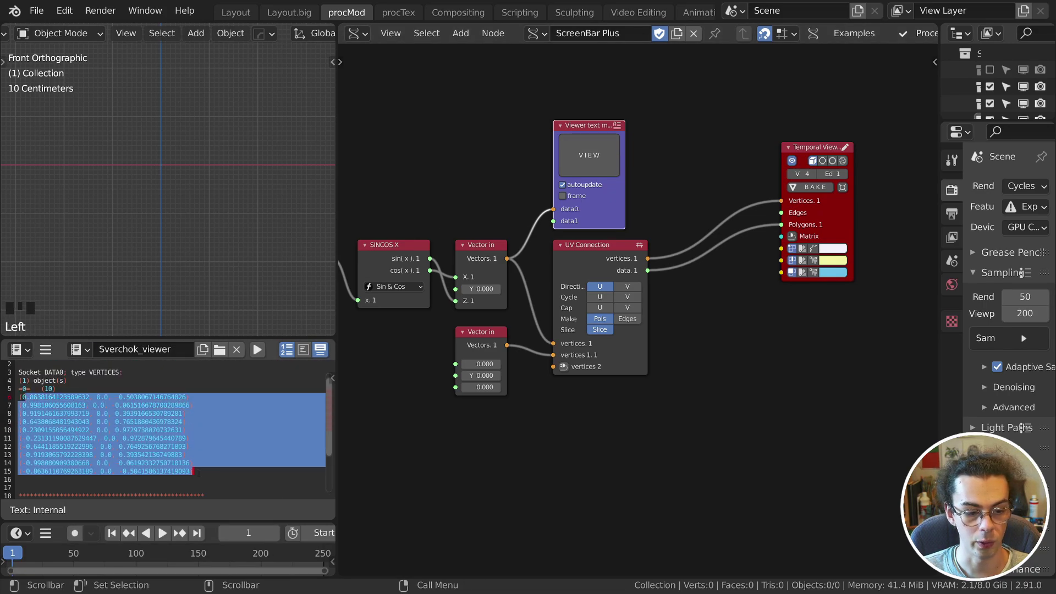
{"action": "left_click", "coordinate": [212, 380]}
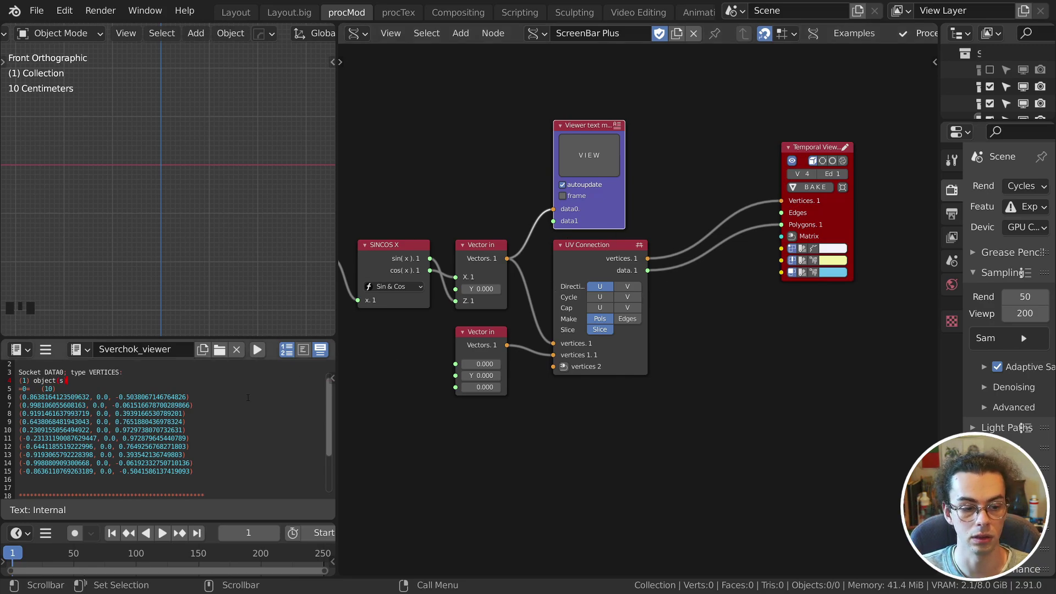
{"action": "key", "text": "Left"}
{"action": "key", "text": "Left"}
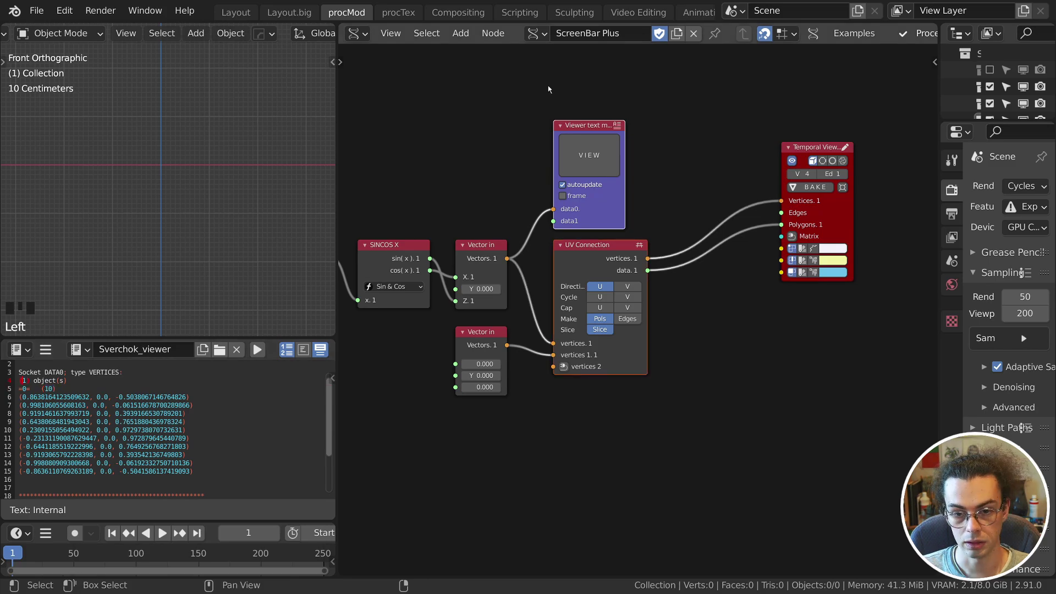
Shift UV Connection and both viewer nodes away, and insert a List Flip node between the first Vector in and UV Connection.
{"action": "key", "text": "g"}
{"action": "left_click", "coordinate": [665, 81]}
{"action": "key", "text": "shift+a"}
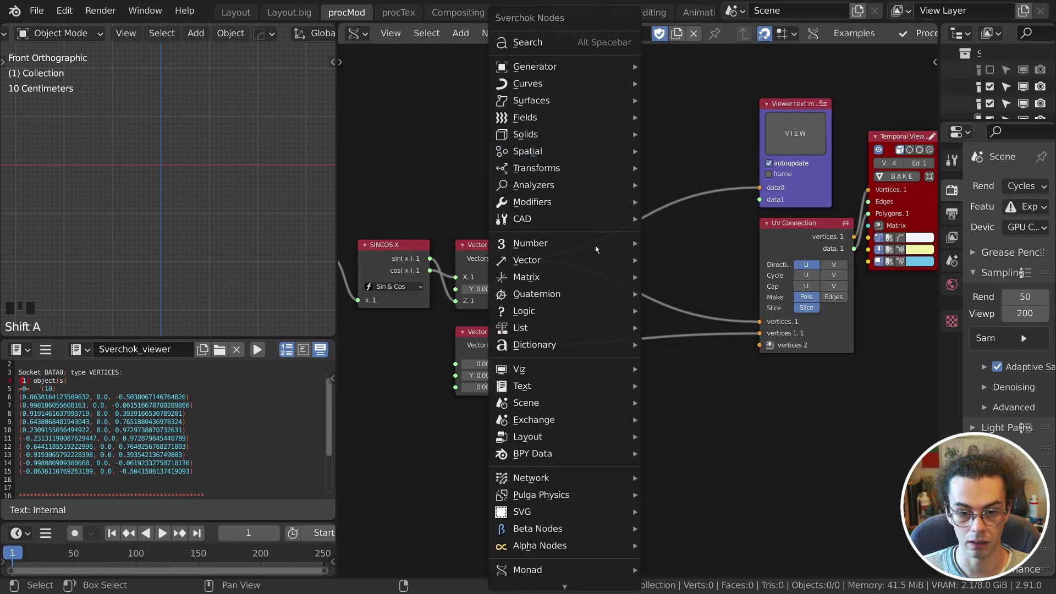
{"action": "mouse_move", "coordinate": [558, 329]}
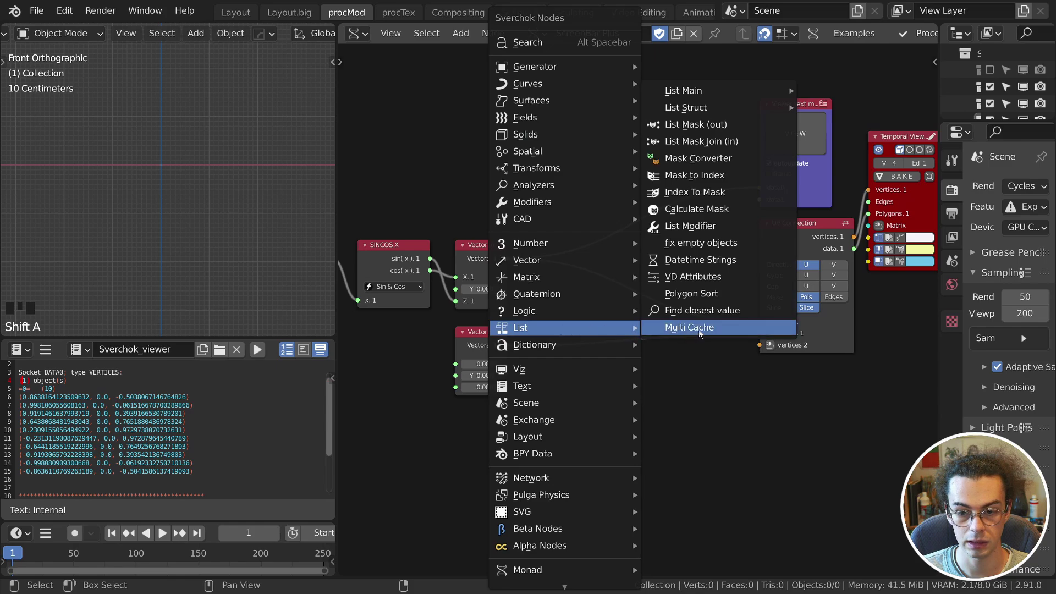
{"action": "mouse_move", "coordinate": [693, 94]}
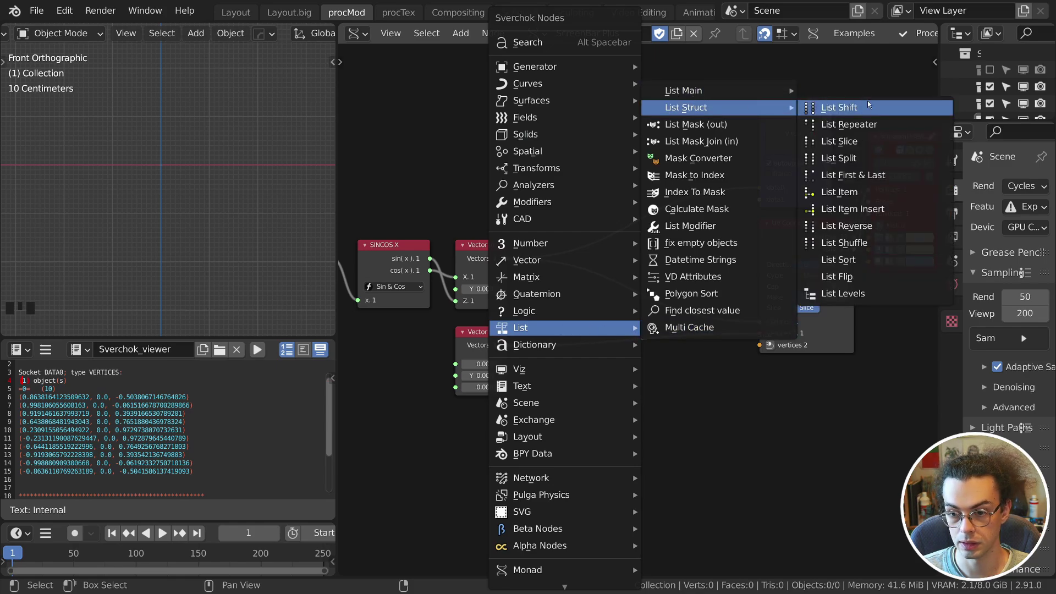
{"action": "left_click", "coordinate": [842, 277]}
{"action": "left_click", "coordinate": [628, 310]}
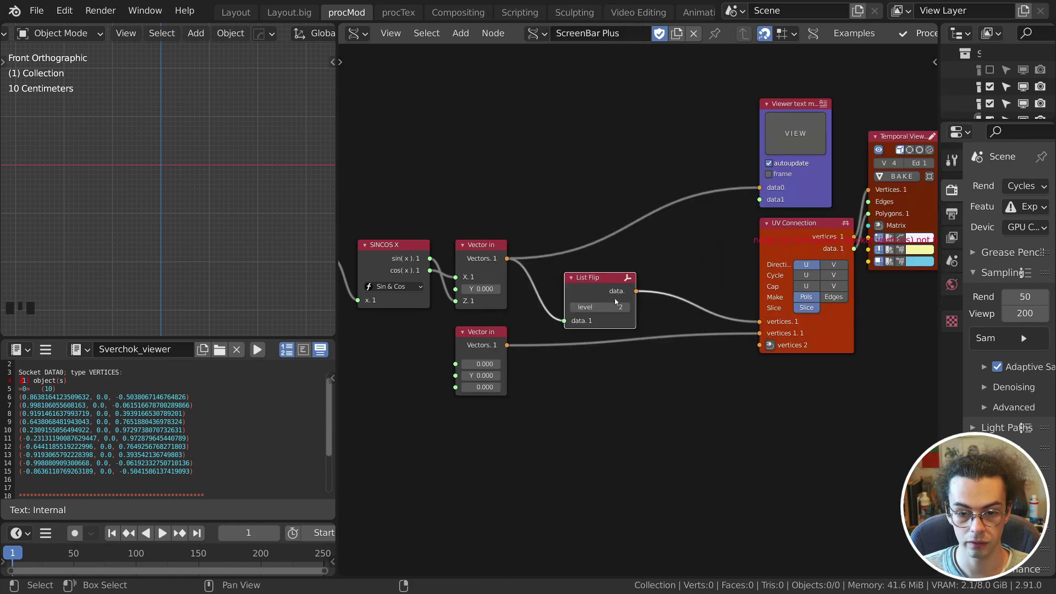
Set List Flip's level to 1 and link its data output to the Viewer text node to inspect the restructured list.
{"action": "left_click", "coordinate": [574, 307]}
{"action": "left_click_drag", "start_coordinate": [602, 277], "coordinate": [760, 187]}
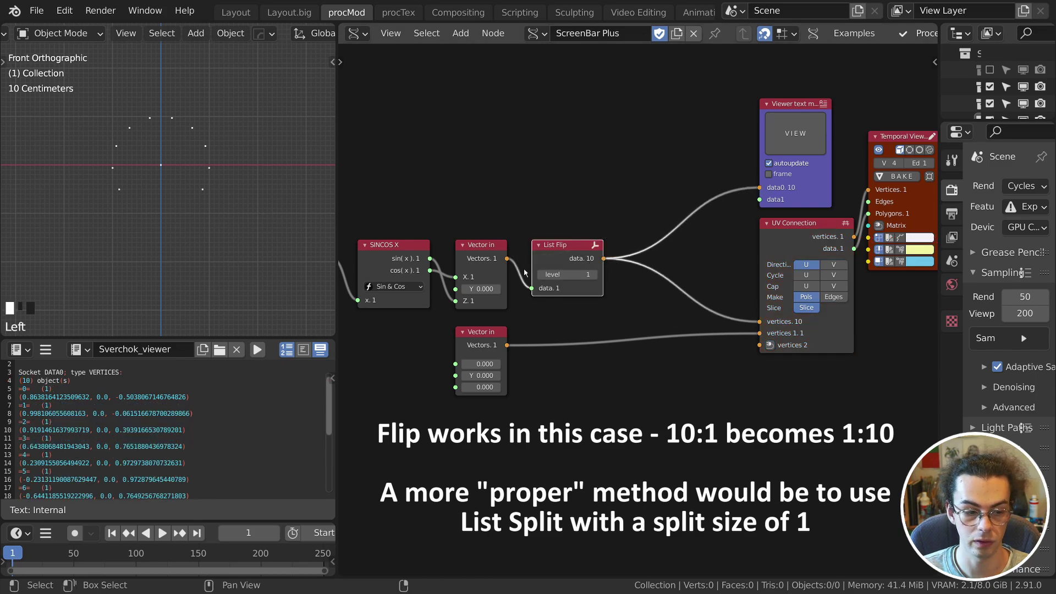
{"action": "left_click_drag", "start_coordinate": [20, 380], "coordinate": [54, 388]}
{"action": "left_click", "coordinate": [55, 389]}
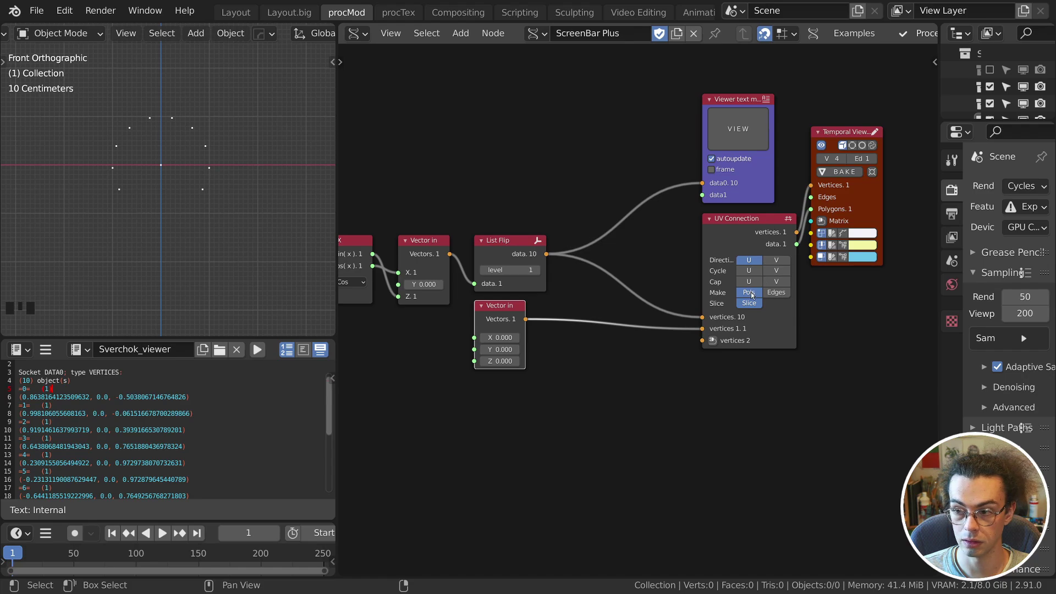
Switch UV Connection's direction to V, inspect the listed objects, and relink the first Vector in's Vectors output to the Viewer text node.
{"action": "left_click", "coordinate": [776, 260]}
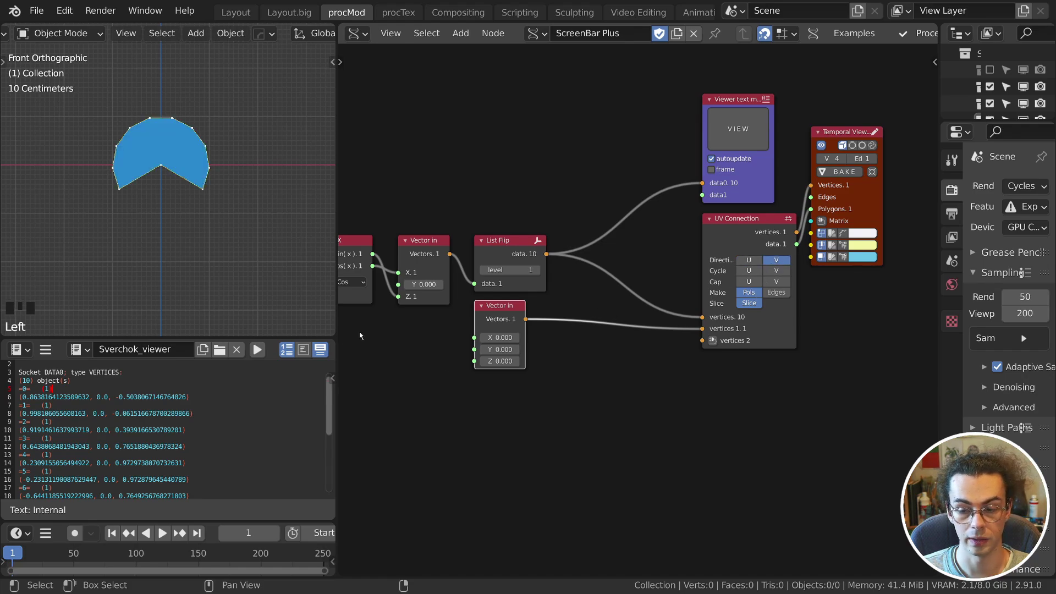
{"action": "left_click_drag", "start_coordinate": [17, 391], "coordinate": [77, 384]}
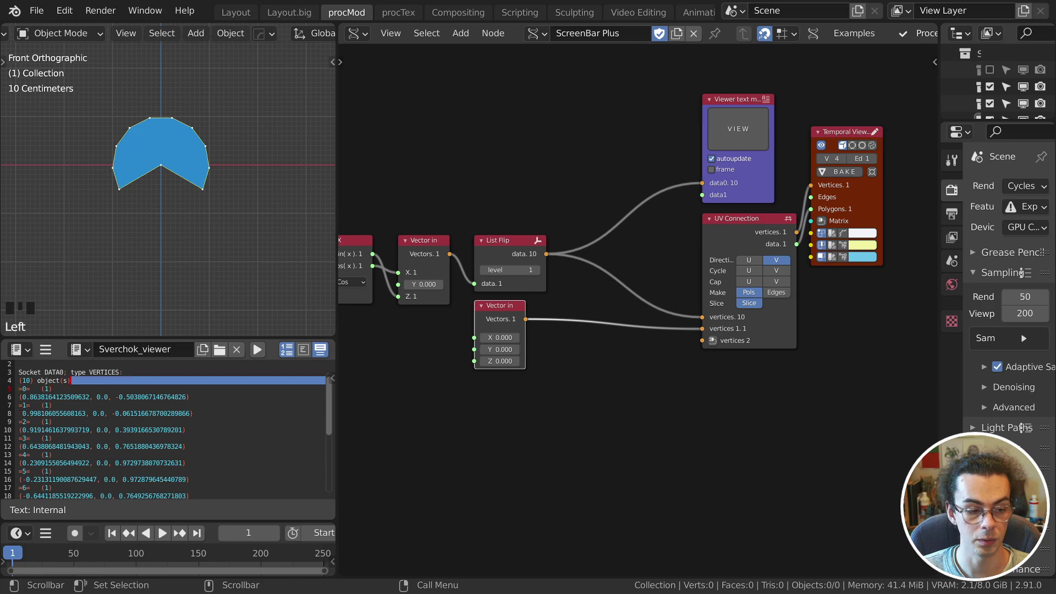
{"action": "left_click_drag", "start_coordinate": [18, 411], "coordinate": [80, 406]}
{"action": "left_click", "coordinate": [82, 420]}
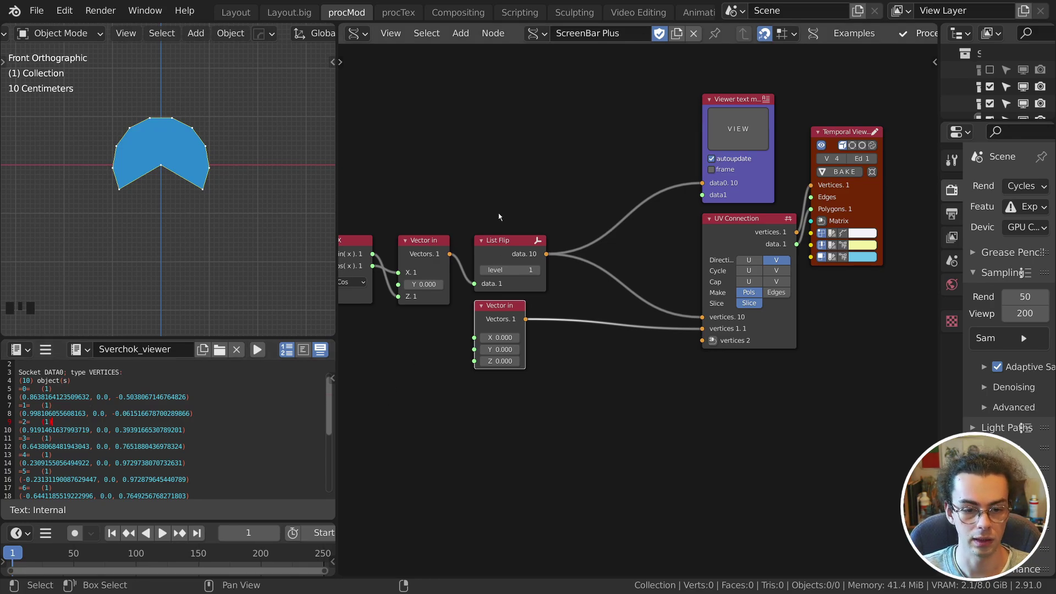
{"action": "left_click_drag", "start_coordinate": [448, 255], "coordinate": [480, 232]}
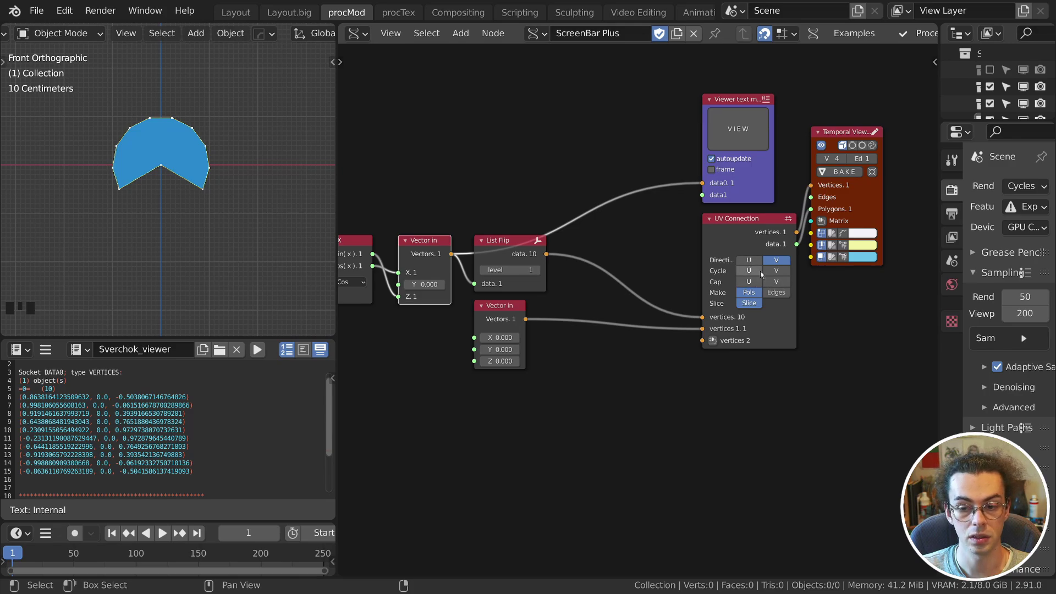
Turn UV Connection's Slice option off and on again to compare the resulting shape.
{"action": "left_click", "coordinate": [749, 303]}
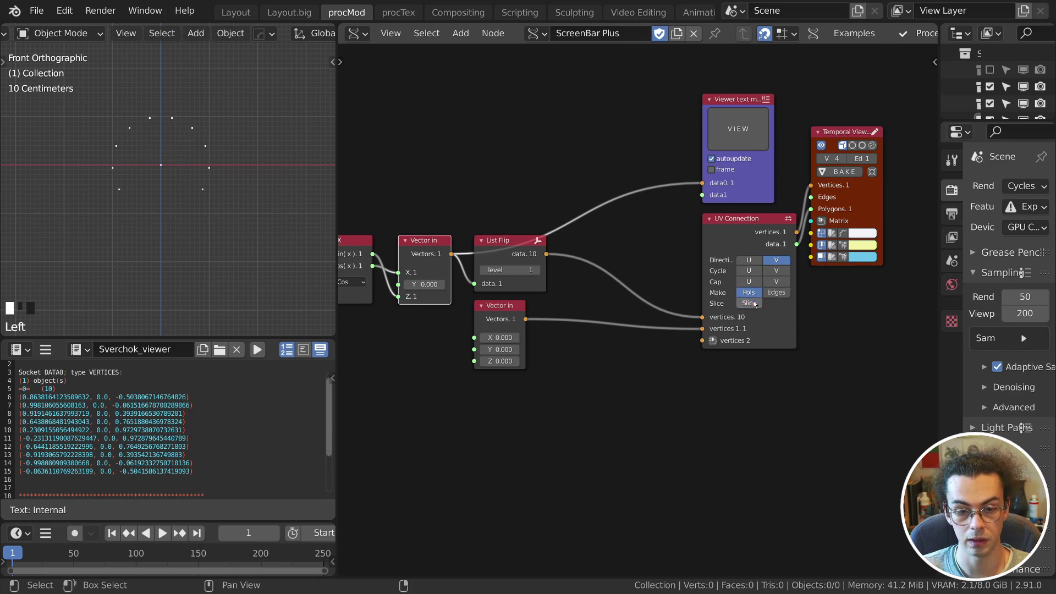
{"action": "left_click", "coordinate": [749, 304]}
{"action": "middle_click_drag", "start_coordinate": [275, 241], "coordinate": [296, 255]}
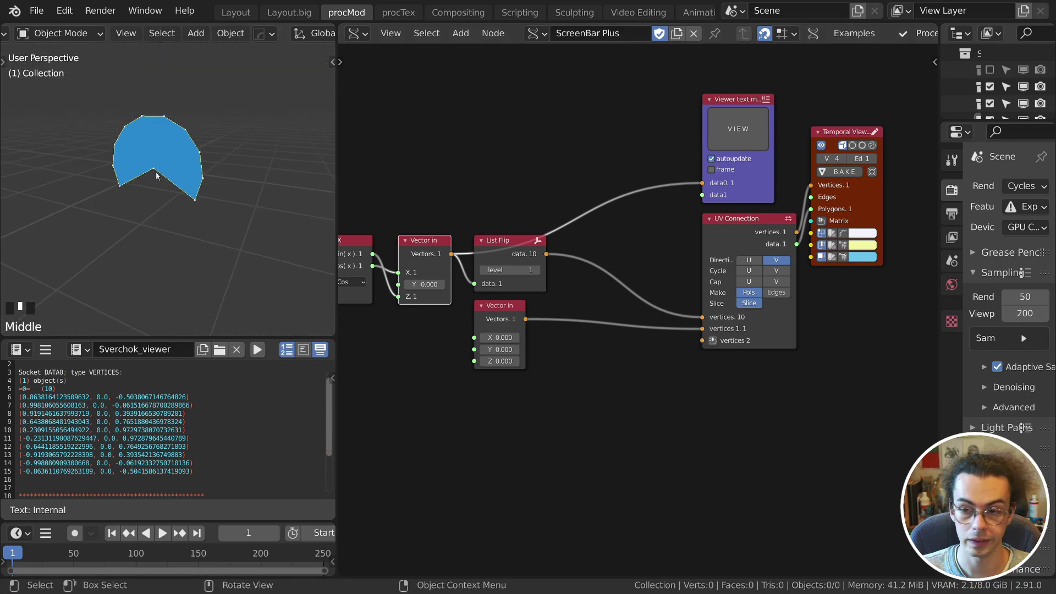
{"action": "key", "text": "KP_1"}
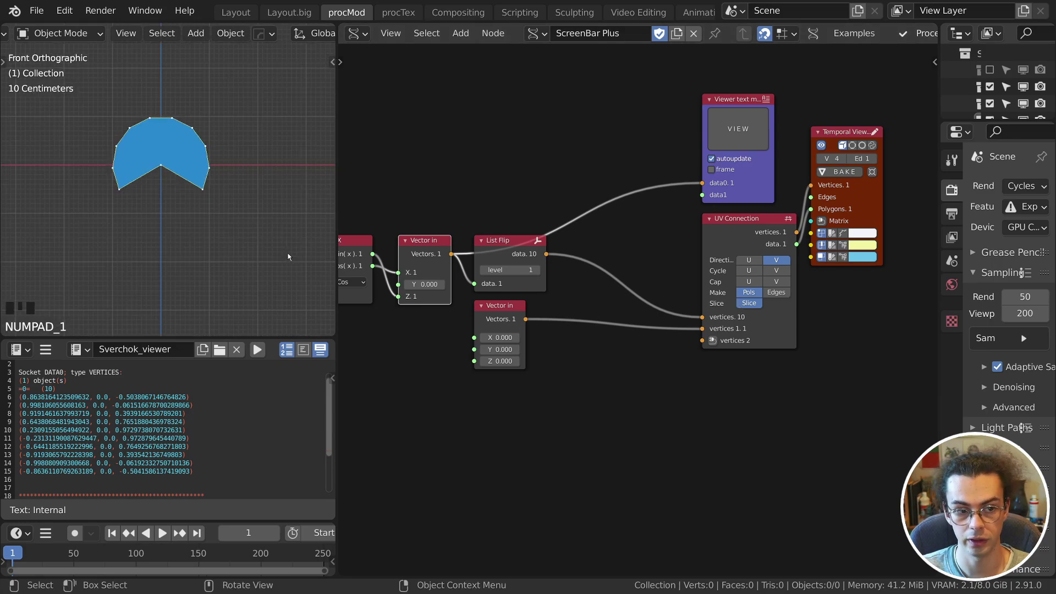
Change the second Vector in node's X to -0.453 and Z to 0.645 to relocate the fan's centre point.
{"action": "scroll", "coordinate": [538, 326], "scroll_direction": "up", "scroll_amount": 1}
{"action": "middle_click_drag", "start_coordinate": [537, 326], "coordinate": [627, 338]}
{"action": "left_click_drag", "start_coordinate": [576, 353], "coordinate": [584, 384], "text": "shift"}
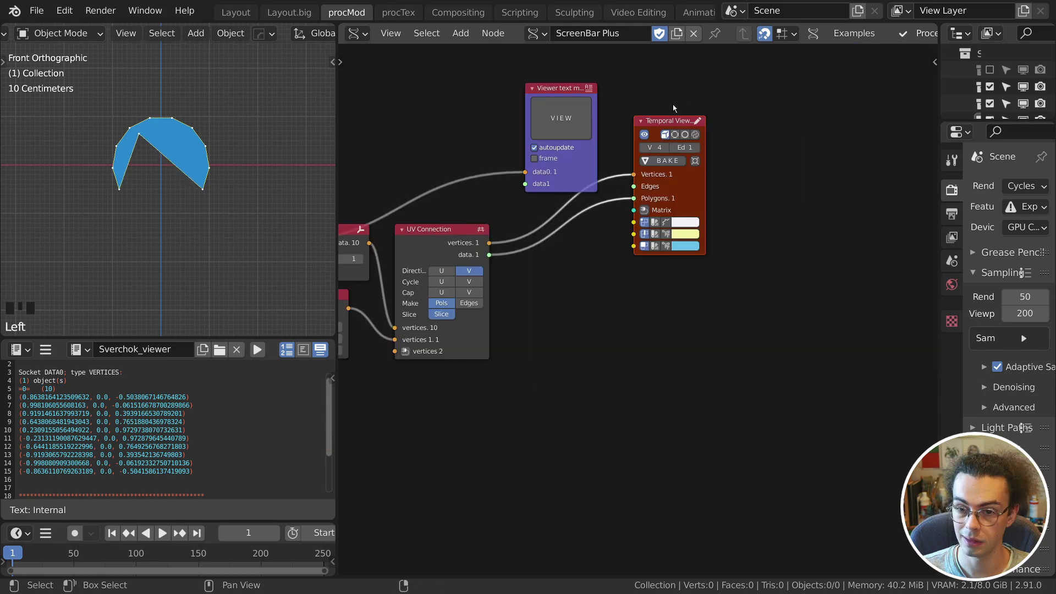
Make room before the Temporal Viewer and insert a Vector Math node set to Multiply Scalar on UV Connection's vertices link.
{"action": "key", "text": "g"}
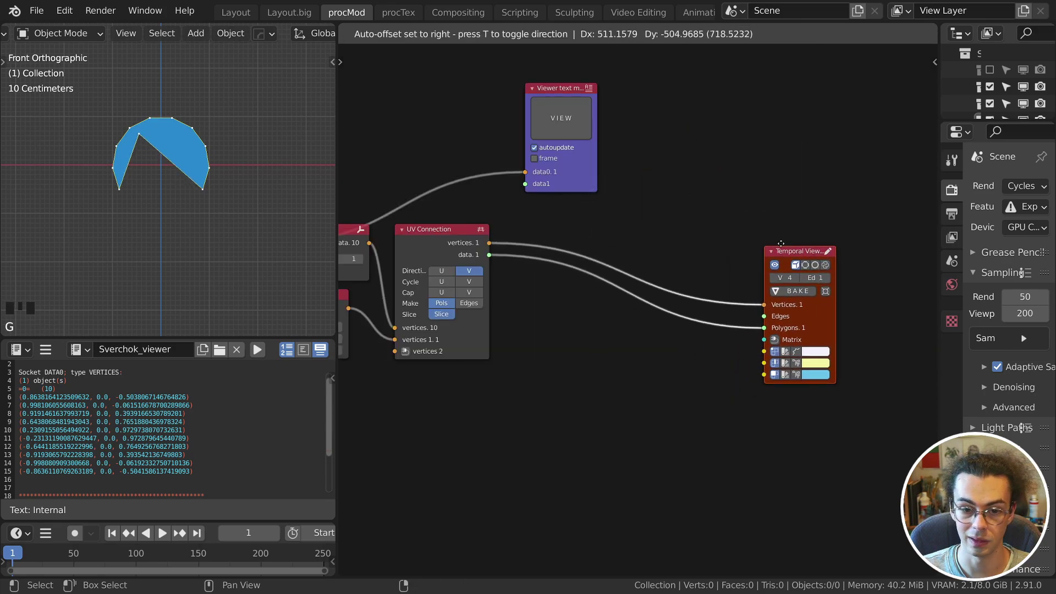
{"action": "left_click", "coordinate": [825, 221]}
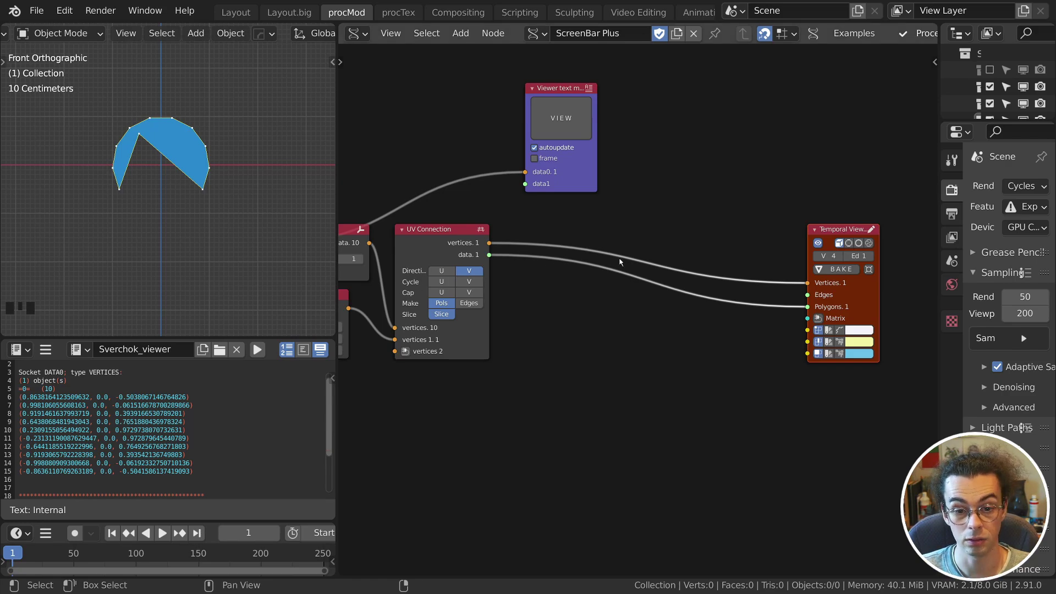
{"action": "key", "text": "shift+a"}
{"action": "mouse_move", "coordinate": [528, 260]}
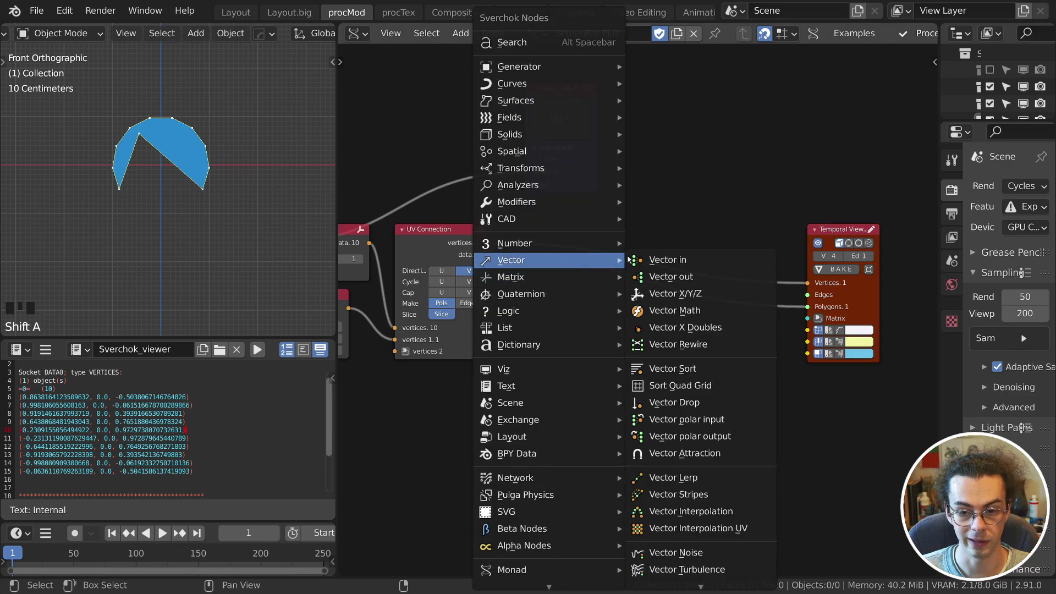
{"action": "left_click", "coordinate": [700, 310]}
{"action": "left_click", "coordinate": [616, 278]}
{"action": "scroll", "coordinate": [616, 280], "scroll_direction": "up", "scroll_amount": 4}
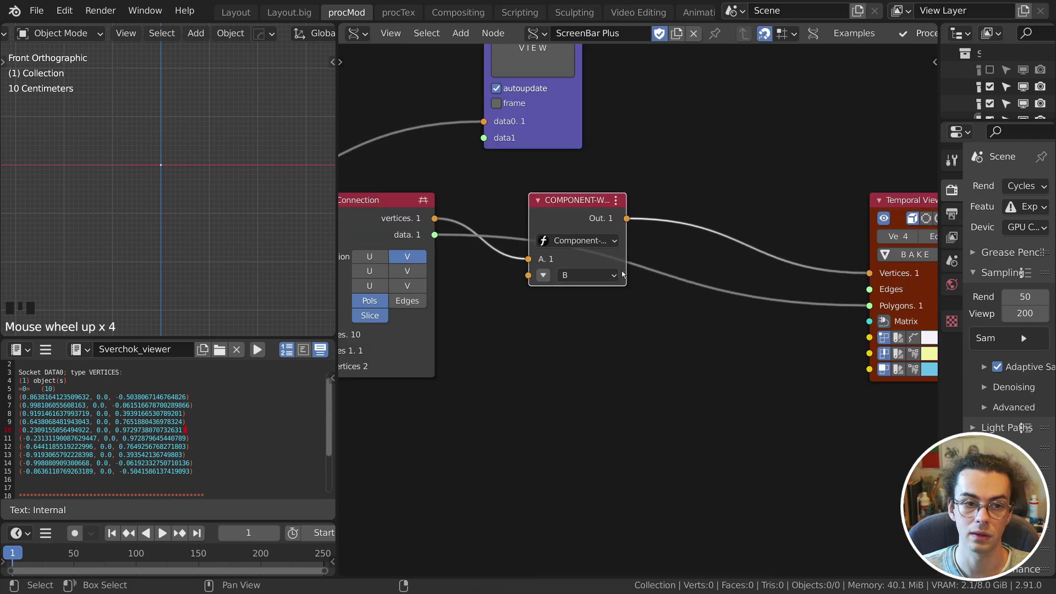
{"action": "left_click", "coordinate": [605, 237]}
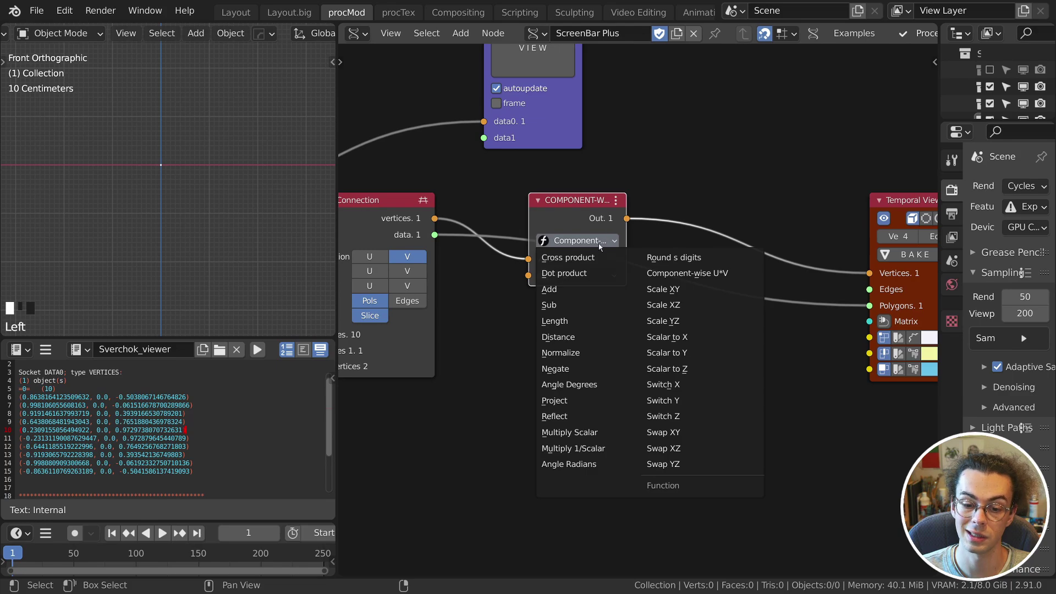
{"action": "left_click", "coordinate": [580, 433]}
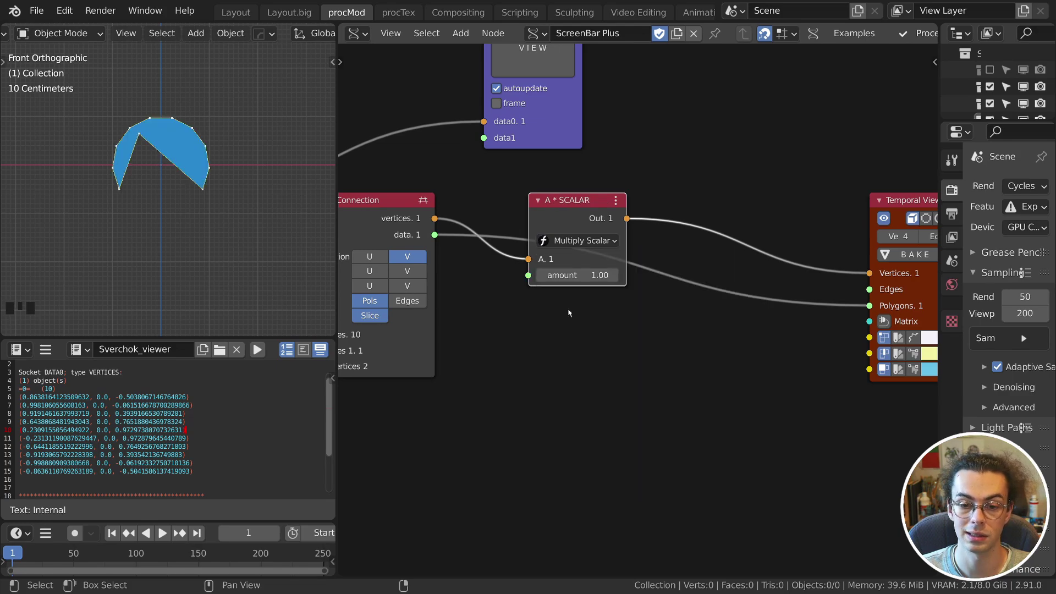
Add an A Number node below UV Connection and link its output to the Multiply Scalar node's amount input.
{"action": "key", "text": "shift+a"}
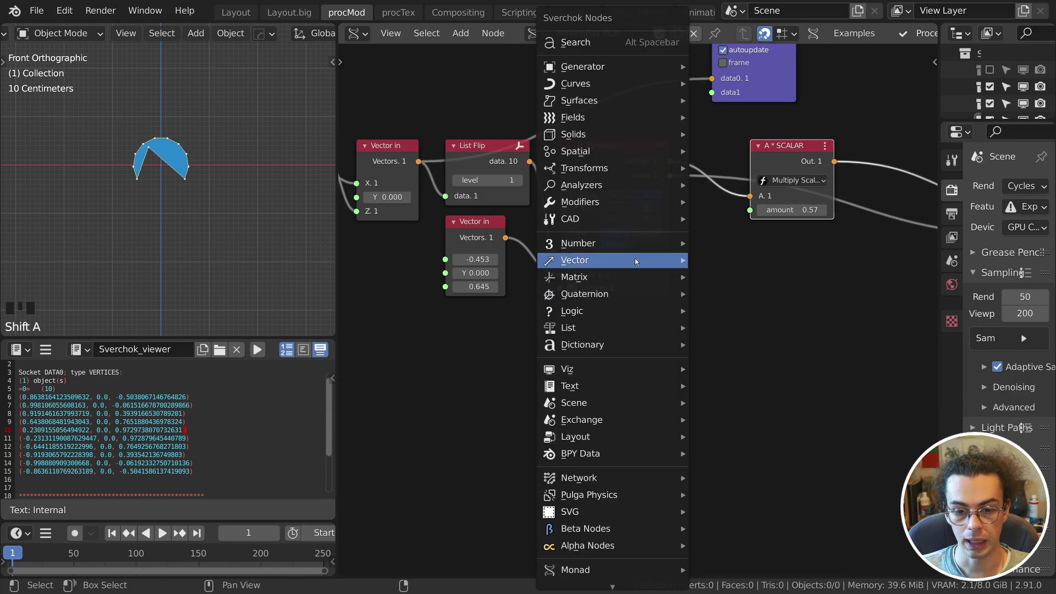
{"action": "mouse_move", "coordinate": [635, 240]}
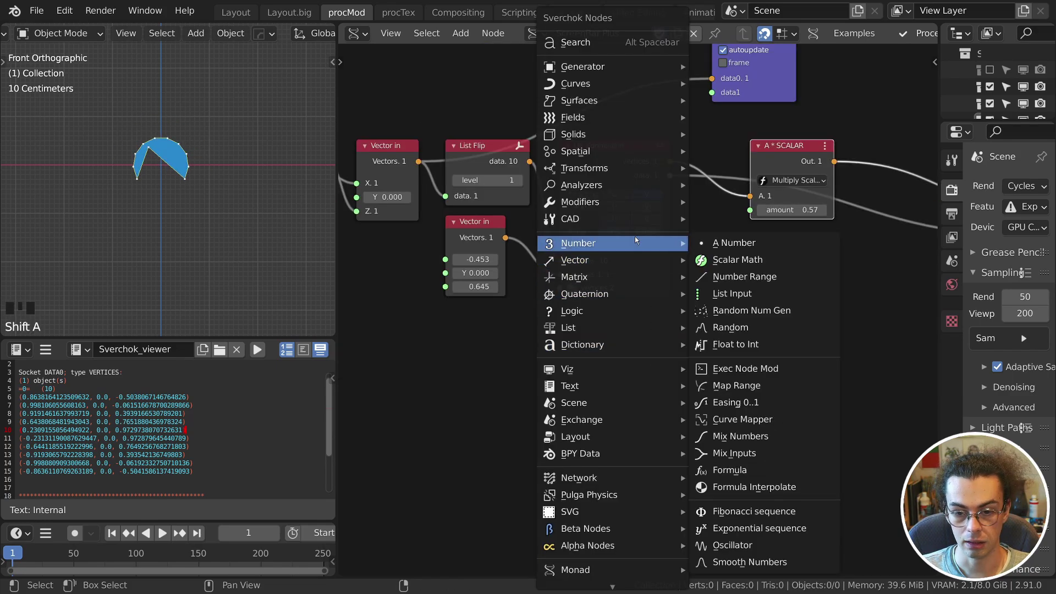
{"action": "left_click", "coordinate": [735, 243]}
{"action": "left_click", "coordinate": [603, 380]}
{"action": "left_click_drag", "start_coordinate": [644, 377], "coordinate": [750, 209]}
Rename the A Number node as RADIUS.
{"action": "left_click", "coordinate": [612, 351]}
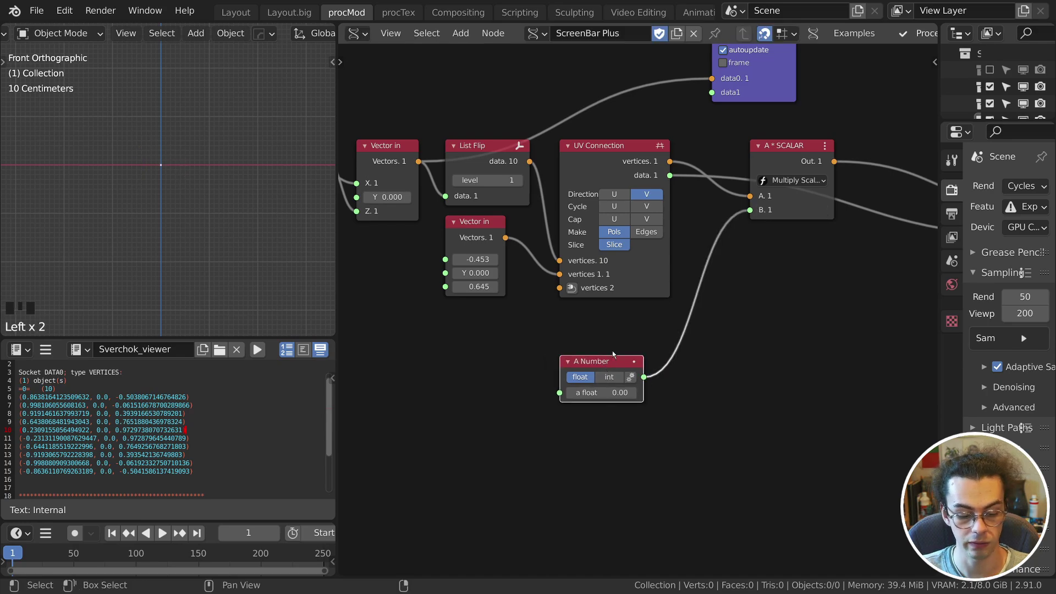
{"action": "key", "text": "F2"}
{"action": "type", "text": "RADIUS"}
{"action": "key", "text": "Return"}
Set the RADIUS node's float value to 0.01.
{"action": "left_click", "coordinate": [616, 395]}
{"action": "type", "text": ".0"}
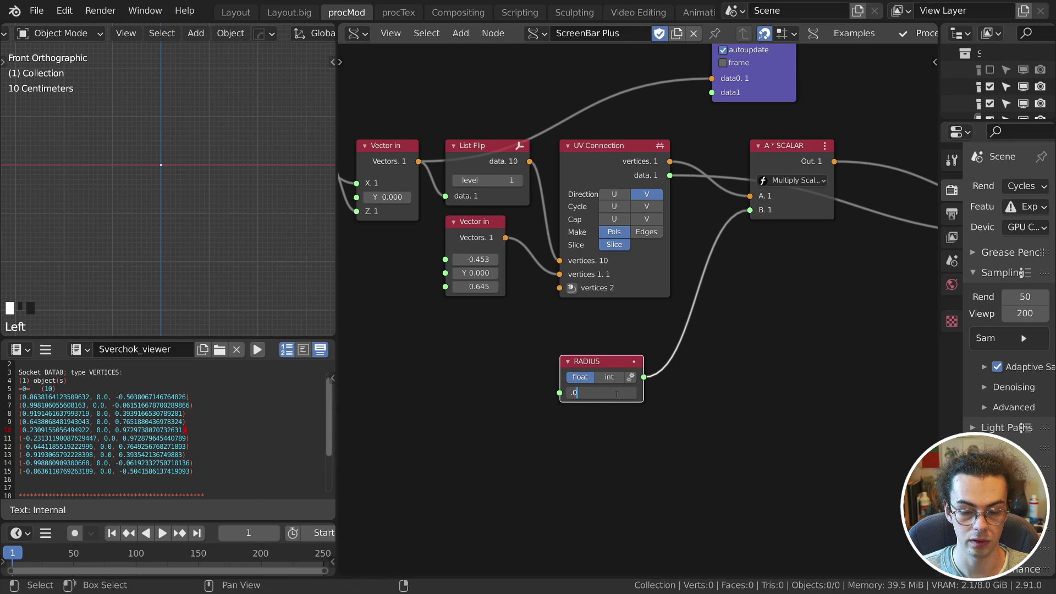
{"action": "type", "text": "1"}
{"action": "key", "text": "Return"}
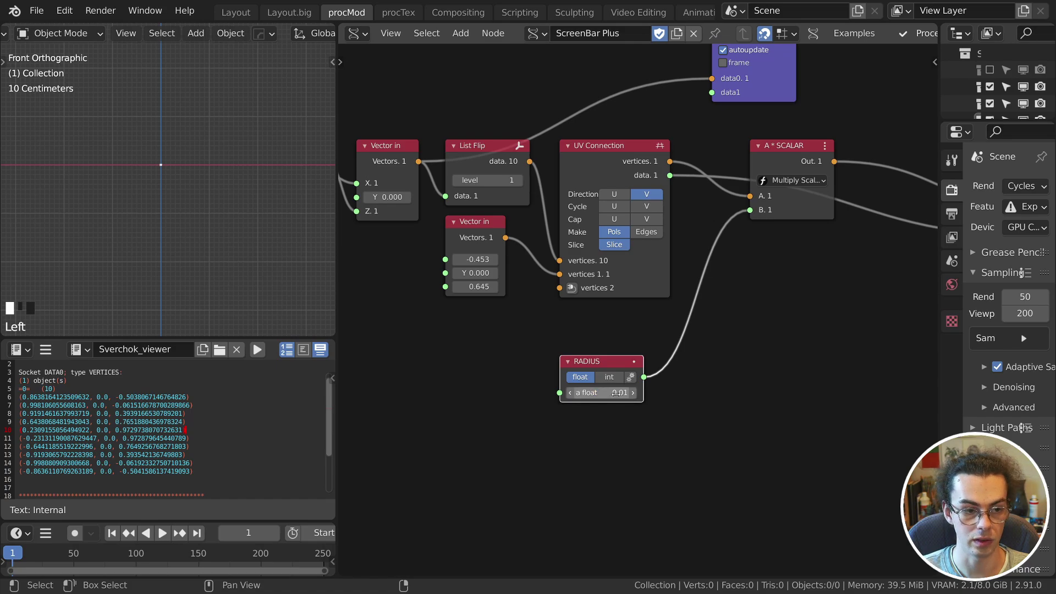
Add a plain-axes Empty at the scene origin beside the small profile and scale it down.
{"action": "middle_click_drag", "start_coordinate": [212, 157], "coordinate": [151, 179]}
{"action": "middle_click_drag", "start_coordinate": [151, 178], "coordinate": [204, 150], "text": "shift"}
{"action": "scroll", "coordinate": [215, 233], "scroll_direction": "up", "scroll_amount": 3}
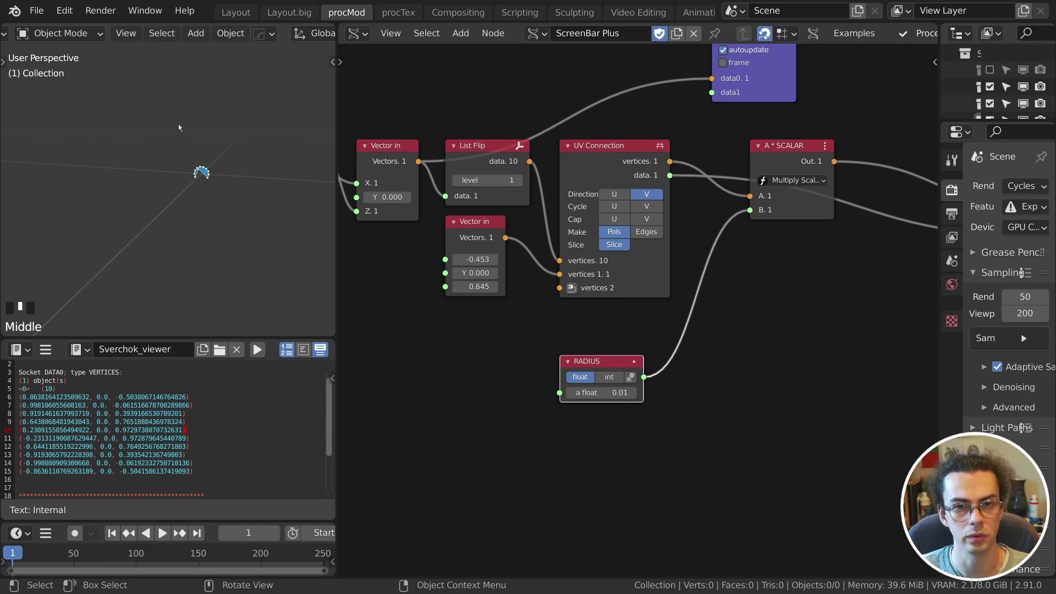
{"action": "scroll", "coordinate": [220, 164], "scroll_direction": "up", "scroll_amount": 3}
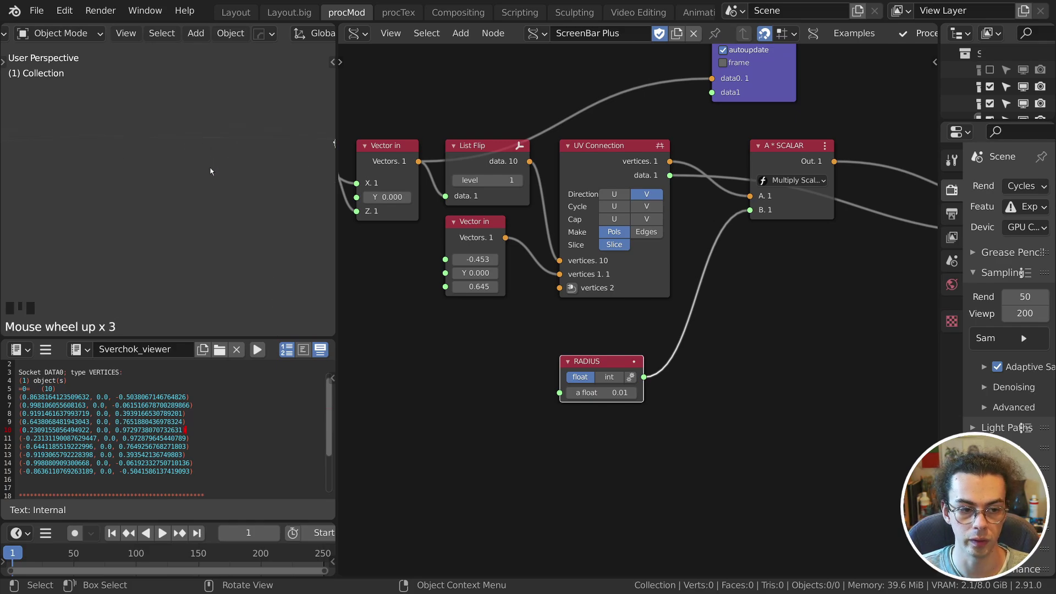
{"action": "scroll", "coordinate": [242, 179], "scroll_direction": "down", "scroll_amount": 3}
{"action": "middle_click_drag", "start_coordinate": [251, 184], "coordinate": [242, 186]}
{"action": "scroll", "coordinate": [233, 190], "scroll_direction": "up", "scroll_amount": 2}
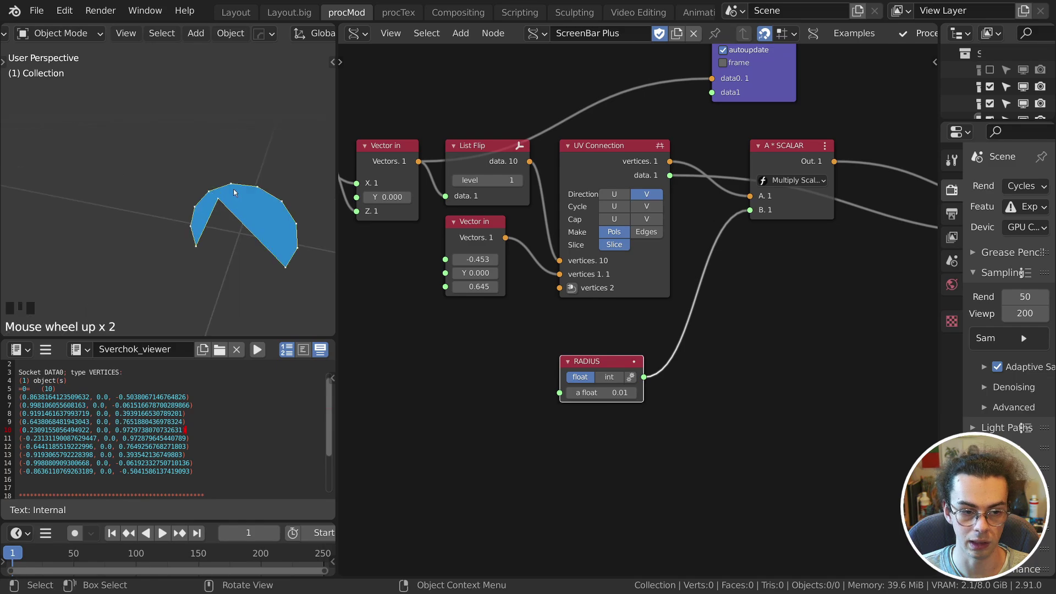
{"action": "key", "text": "shift+a"}
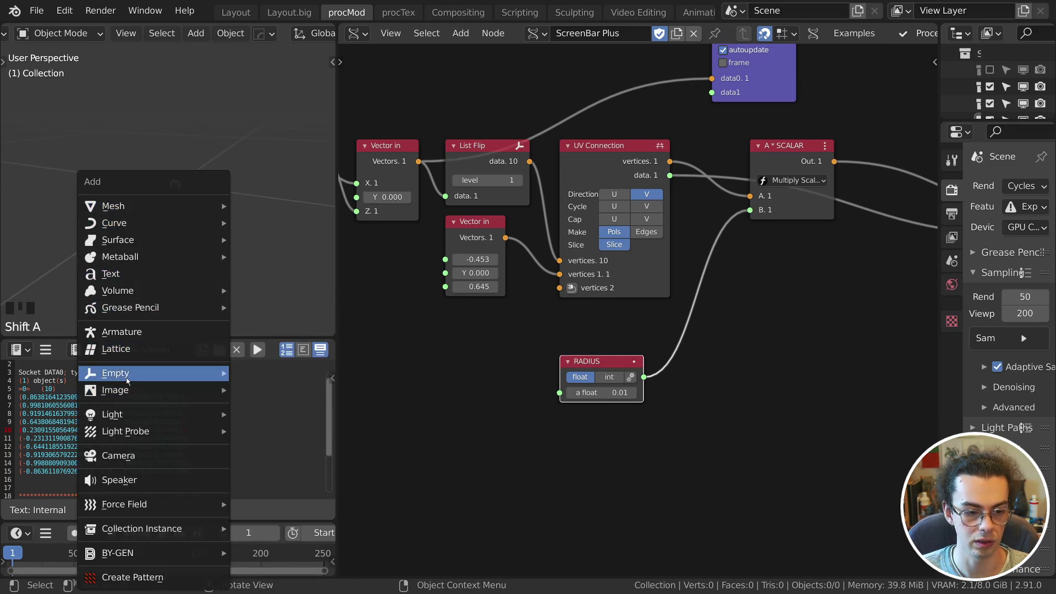
{"action": "left_click", "coordinate": [123, 376]}
{"action": "left_click", "coordinate": [256, 373]}
{"action": "key", "text": "s"}
{"action": "left_click", "coordinate": [189, 177]}
{"action": "key", "text": "s"}
{"action": "left_click", "coordinate": [221, 181]}
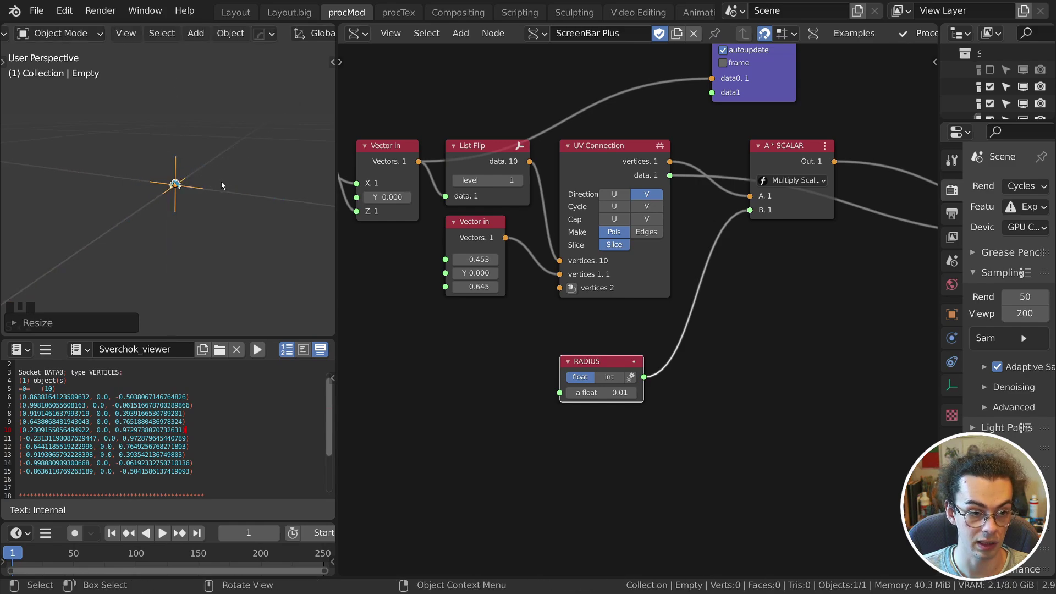
Shrink the Empty to about the profile's size, centre the view on it and hide it.
{"action": "key", "text": "s"}
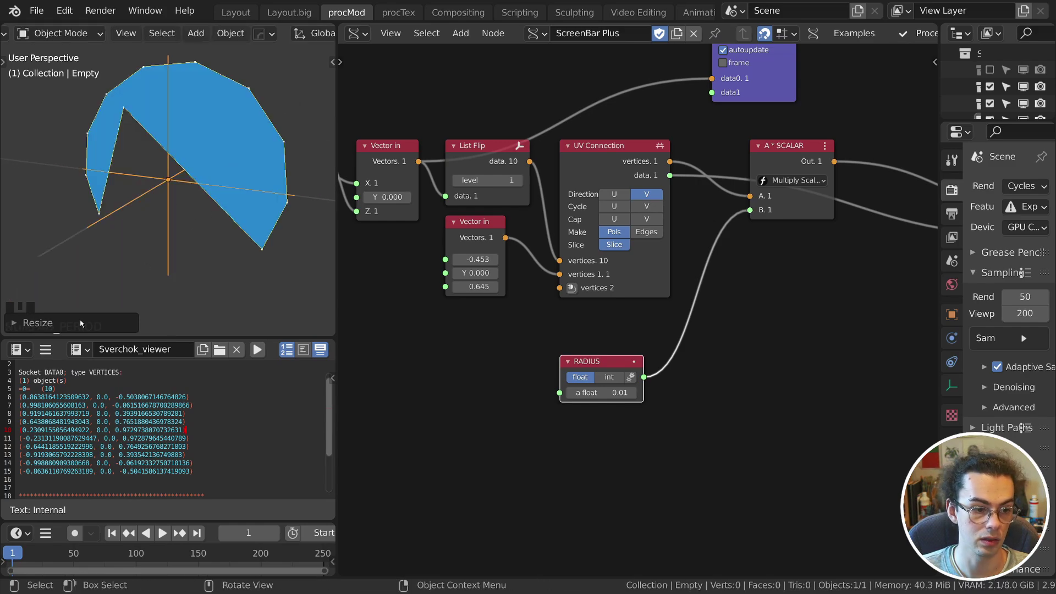
{"action": "left_click", "coordinate": [78, 277]}
{"action": "left_click", "coordinate": [166, 206]}
{"action": "middle_click_drag", "start_coordinate": [167, 208], "coordinate": [200, 232]}
{"action": "scroll", "coordinate": [177, 236], "scroll_direction": "down", "scroll_amount": 2}
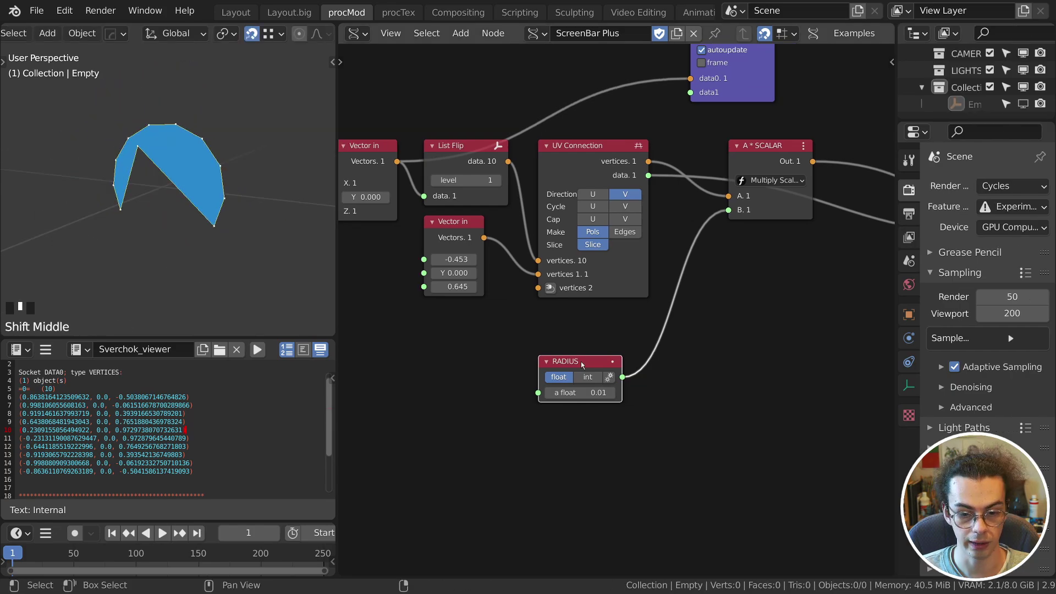
Move the RADIUS node farther left and shift the Multiply Scalar node slightly away from UV Connection.
{"action": "left_click_drag", "start_coordinate": [580, 364], "coordinate": [437, 363]}
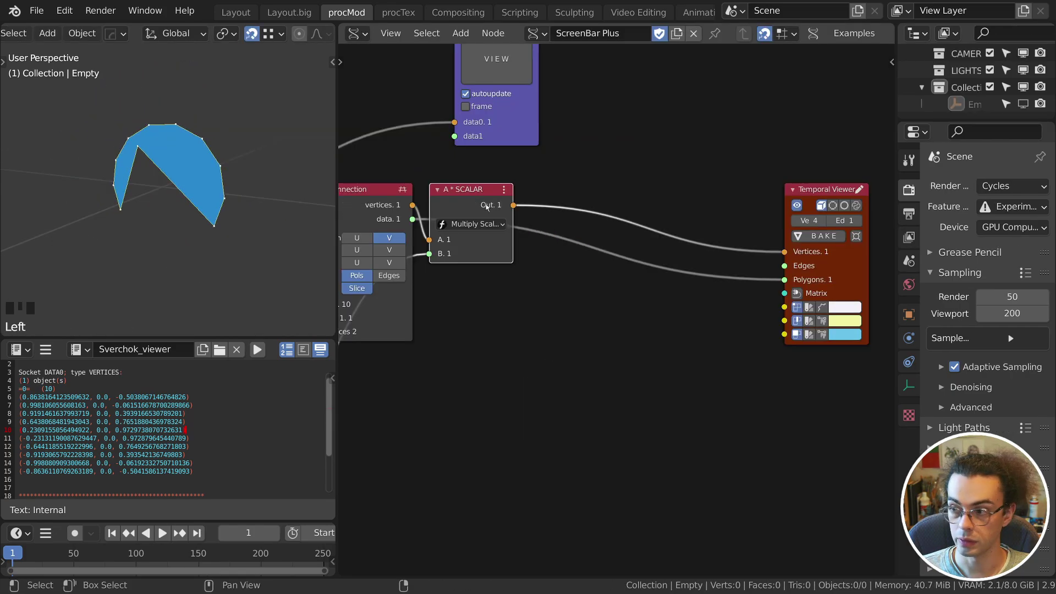
{"action": "middle_click_drag", "start_coordinate": [262, 195], "coordinate": [222, 198]}
{"action": "left_click_drag", "start_coordinate": [495, 243], "coordinate": [507, 246]}
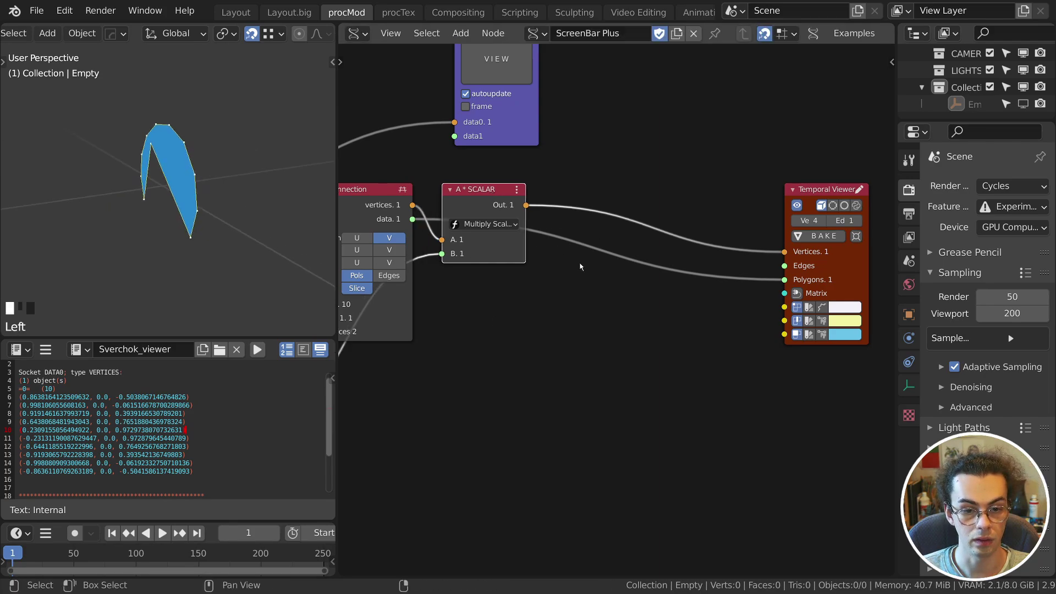
{"action": "key", "text": "shift+a"}
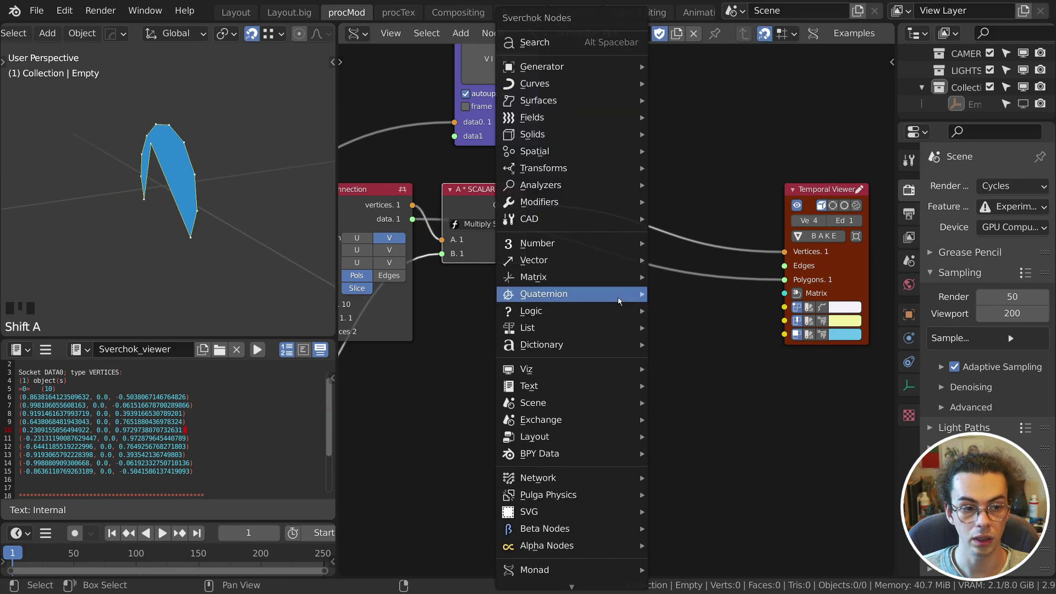
{"action": "left_click", "coordinate": [603, 47]}
{"action": "type", "text": "solidify"}
{"action": "key", "text": "BackSpace"}
{"action": "key", "text": "BackSpace"}
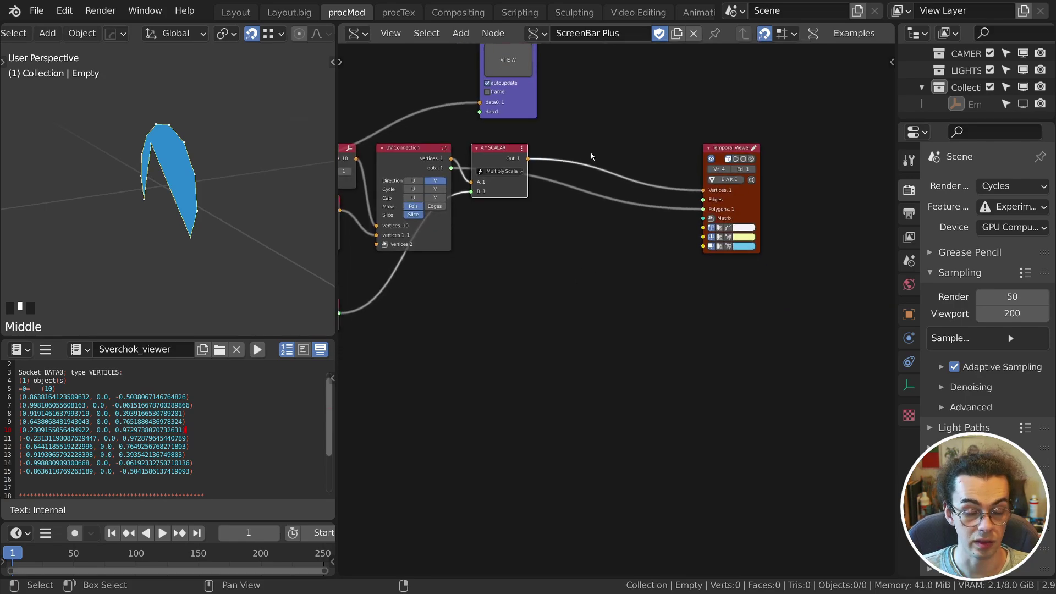
Insert a Solidify node after Multiply Scalar and route both the vertices and UV Connection's polygons through it to the Temporal Viewer.
{"action": "key", "text": "shift+a"}
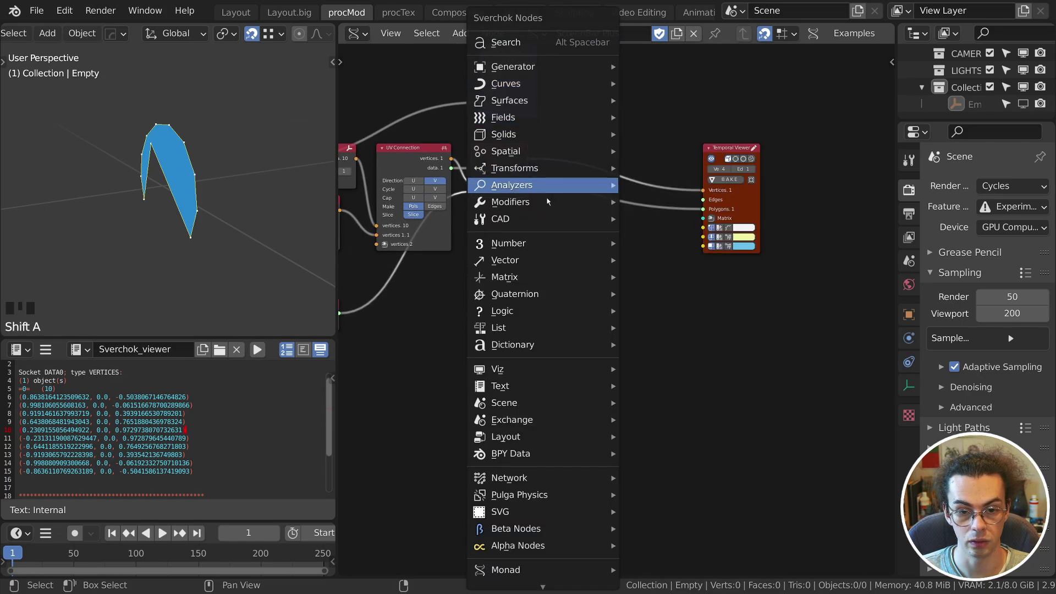
{"action": "mouse_move", "coordinate": [547, 201]}
{"action": "mouse_move", "coordinate": [687, 218]}
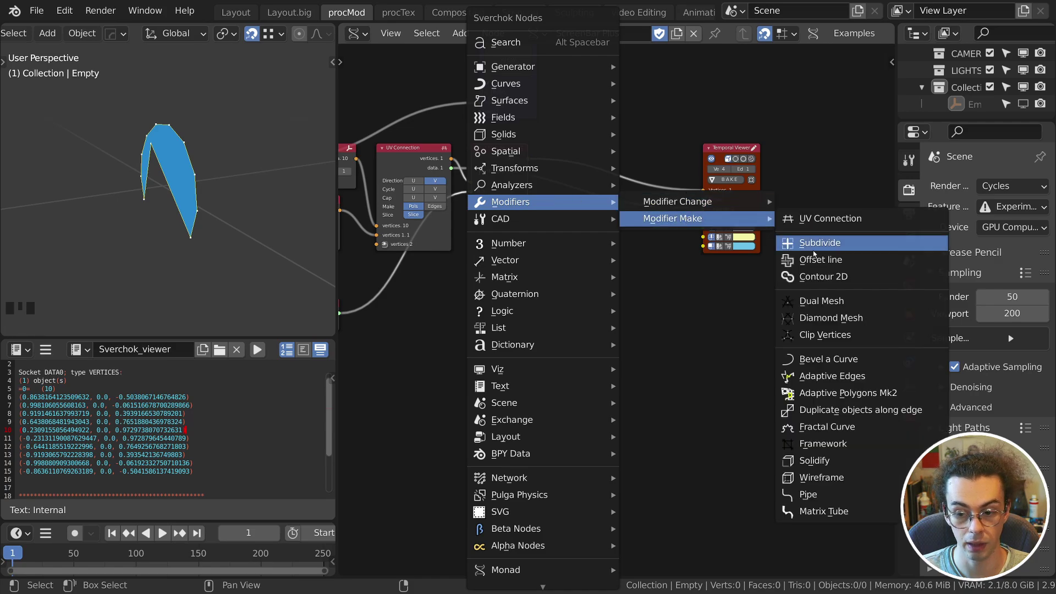
{"action": "left_click", "coordinate": [862, 460]}
{"action": "left_click", "coordinate": [594, 159]}
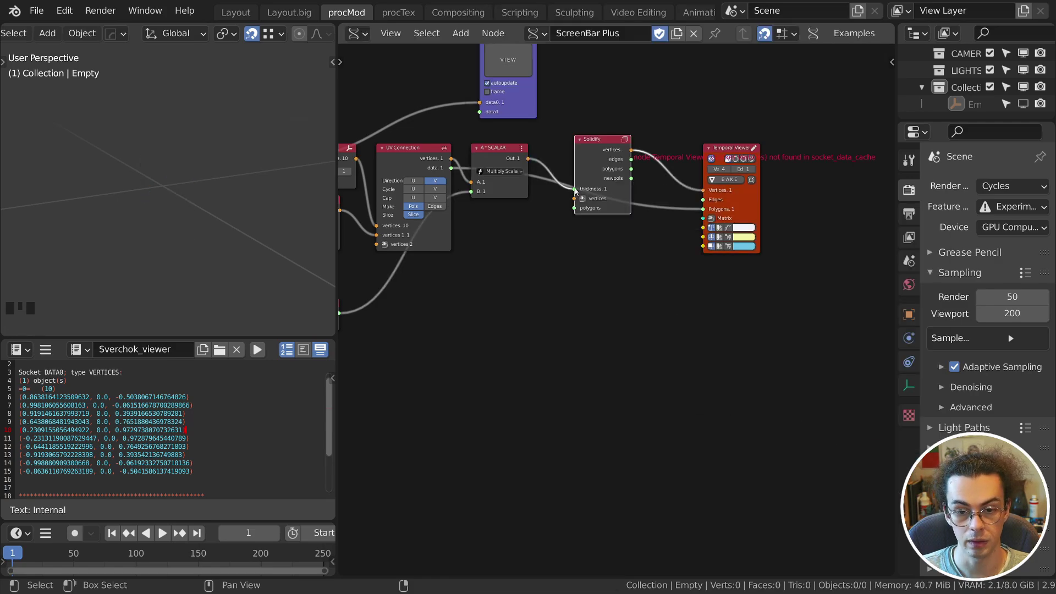
{"action": "left_click_drag", "start_coordinate": [528, 158], "coordinate": [574, 199]}
{"action": "left_click_drag", "start_coordinate": [590, 147], "coordinate": [560, 163]}
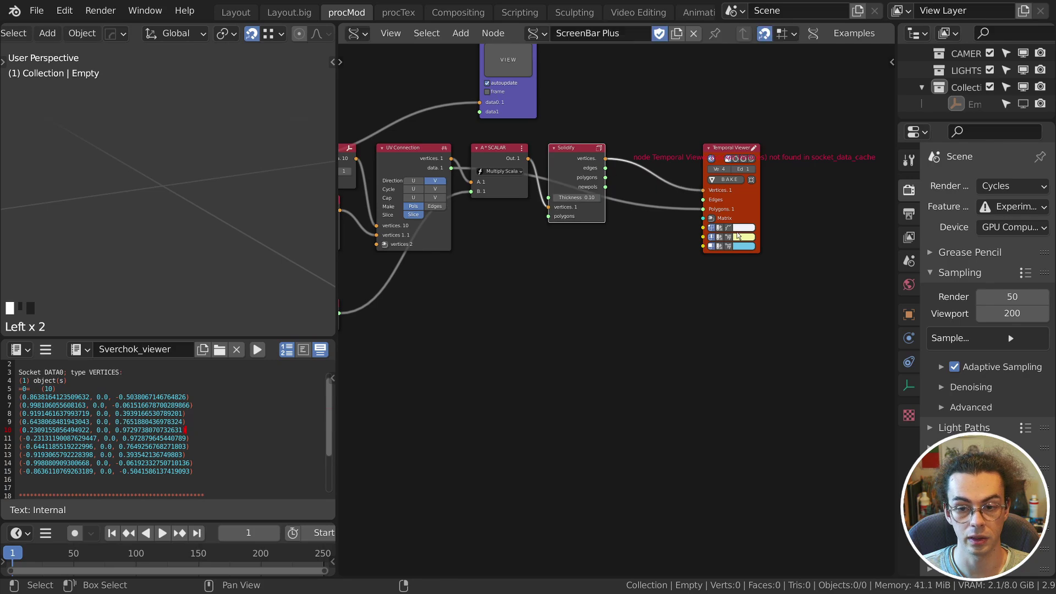
{"action": "left_click_drag", "start_coordinate": [700, 209], "coordinate": [549, 216]}
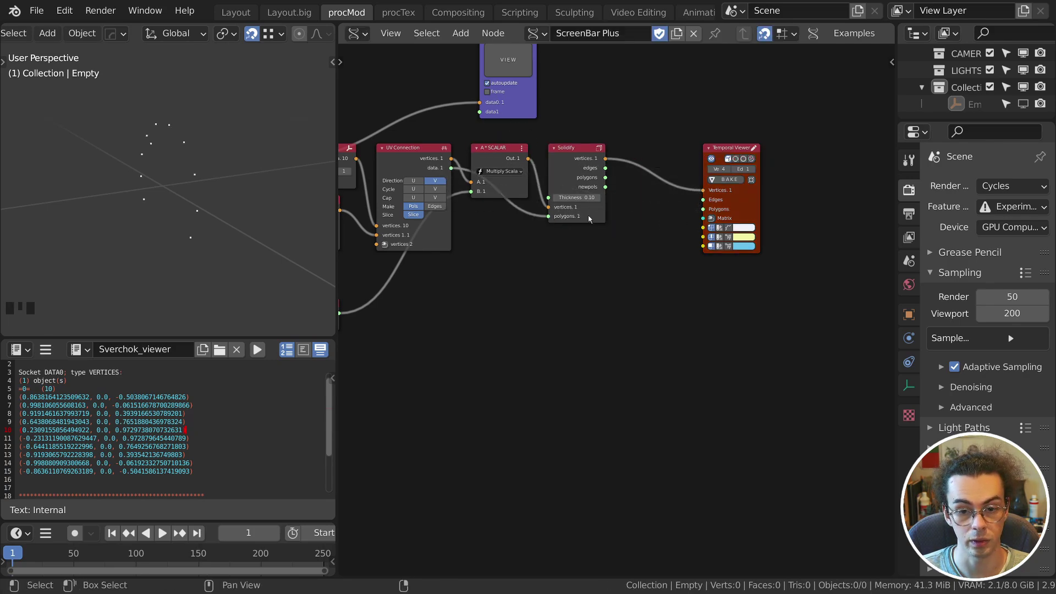
{"action": "left_click_drag", "start_coordinate": [605, 177], "coordinate": [703, 209]}
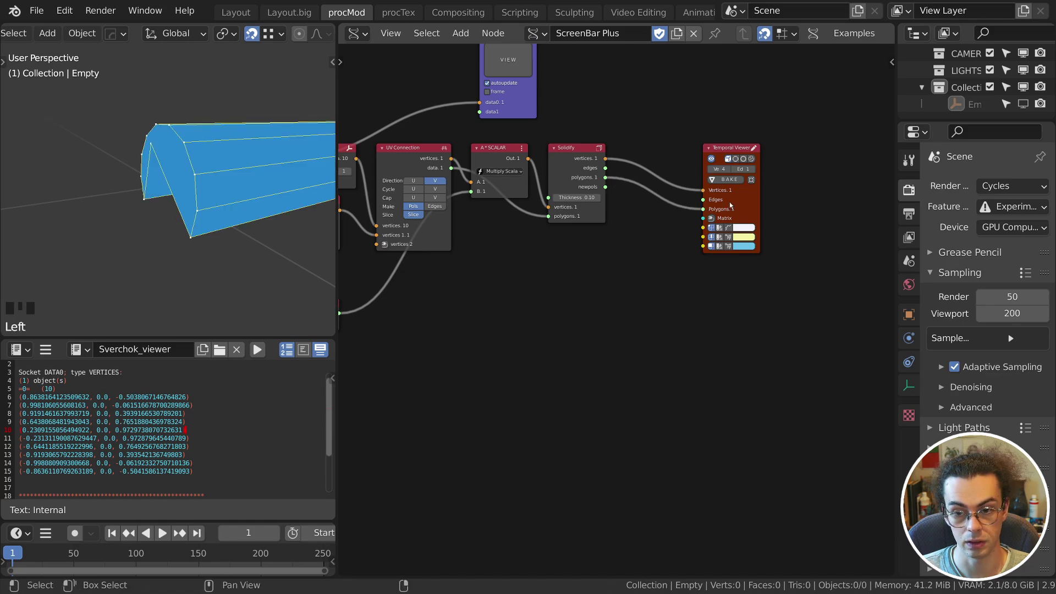
Reduce the Solidify node's thickness to 0.08.
{"action": "scroll", "coordinate": [240, 182], "scroll_direction": "down", "scroll_amount": 5}
{"action": "middle_click_drag", "start_coordinate": [240, 181], "coordinate": [159, 211], "text": "shift"}
{"action": "mouse_move", "coordinate": [576, 198]}
{"action": "left_mouse_down", "text": "shift"}
{"action": "mouse_move", "coordinate": [552, 198]}
{"action": "mouse_move", "coordinate": [591, 197]}
{"action": "mouse_move", "coordinate": [564, 198]}
{"action": "left_mouse_up", "text": "shift"}
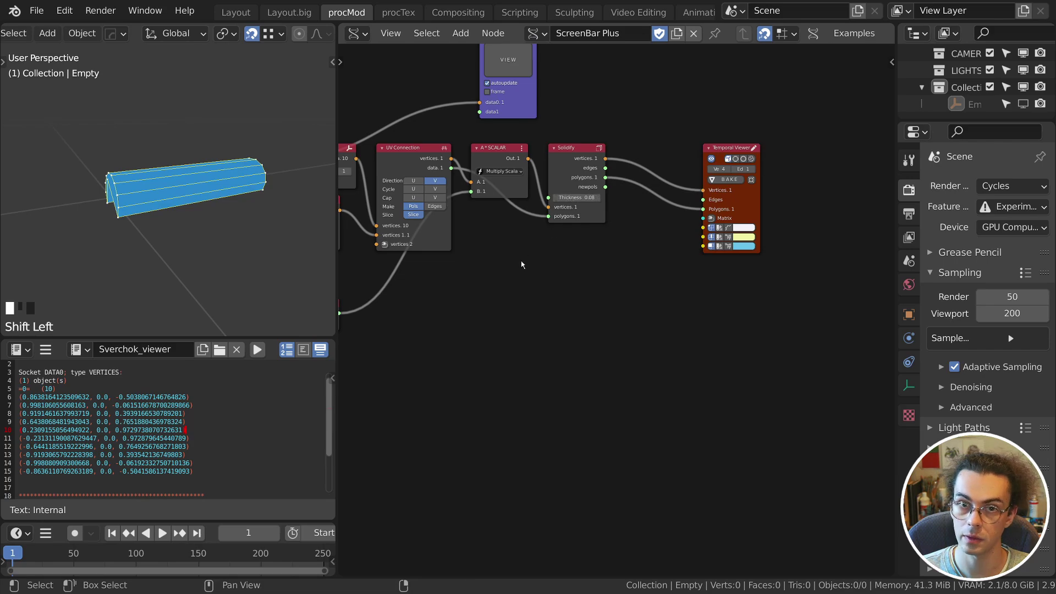
Duplicate the RADIUS node, place the copy directly below it and rename it LAMP DEPTH.
{"action": "middle_click_drag", "start_coordinate": [355, 303], "coordinate": [550, 235]}
{"action": "key", "text": "shift+d"}
{"action": "left_click", "coordinate": [514, 285]}
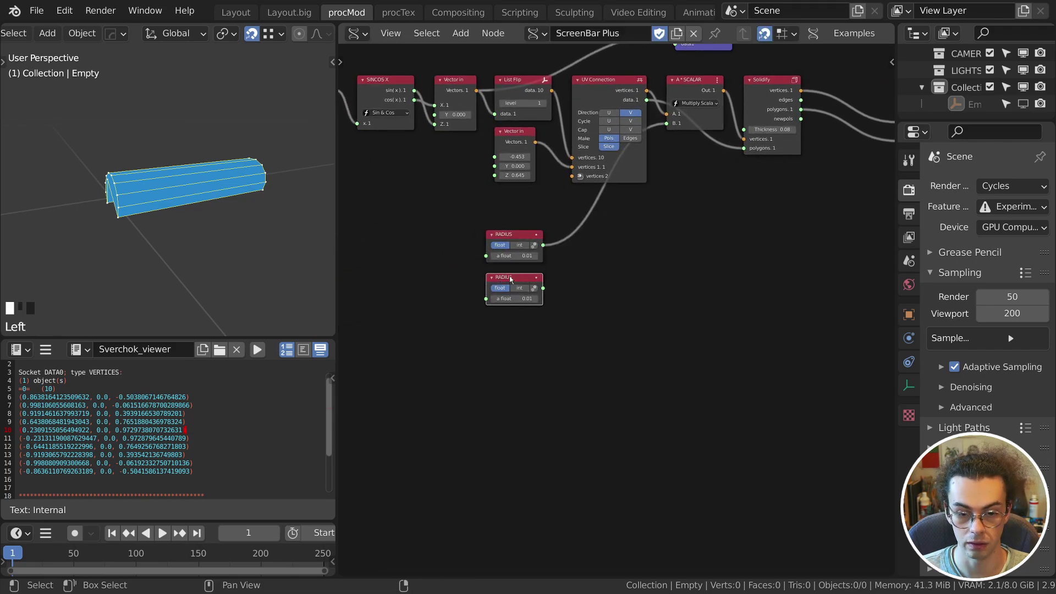
{"action": "key", "text": "F2"}
{"action": "type", "text": "L"}
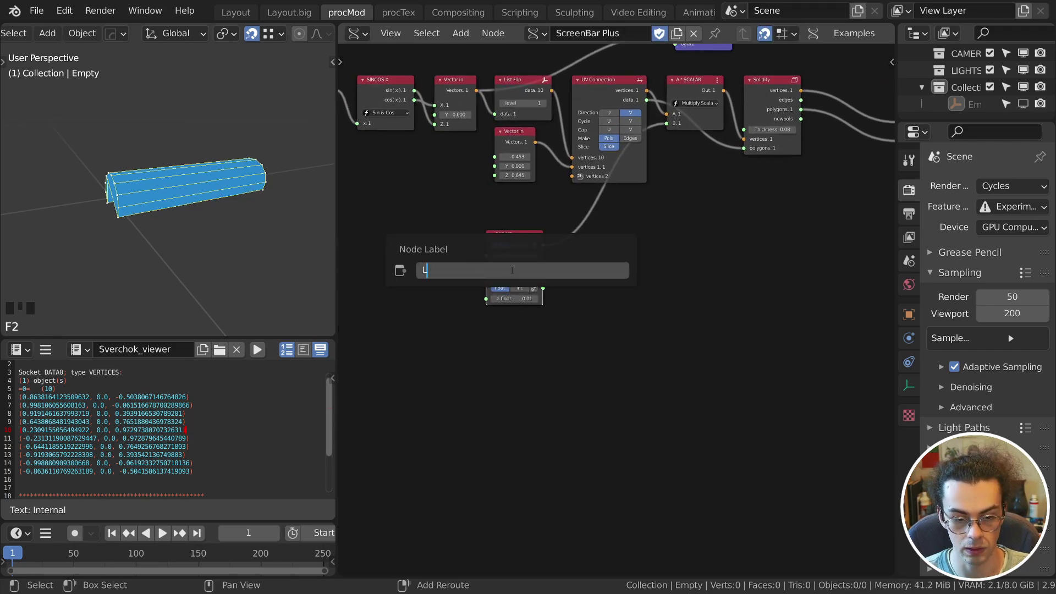
{"action": "type", "text": "AMP DEPTH"}
{"action": "key", "text": "Return"}
Set LAMP DEPTH to 0.45 and link its output to the Solidify node's thickness input.
{"action": "left_click", "coordinate": [523, 298]}
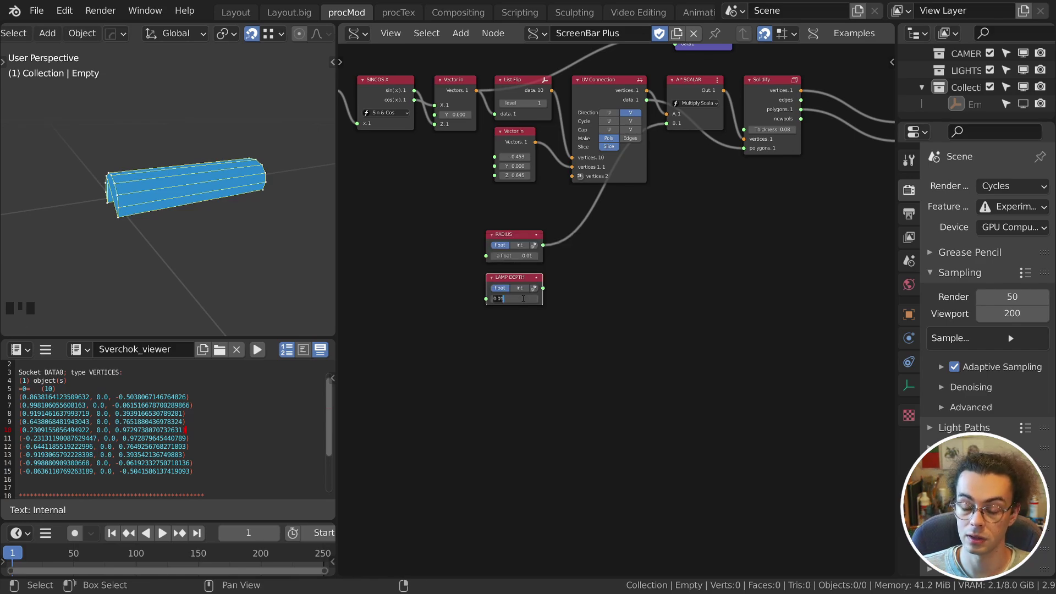
{"action": "type", "text": "0.45"}
{"action": "key", "text": "Return"}
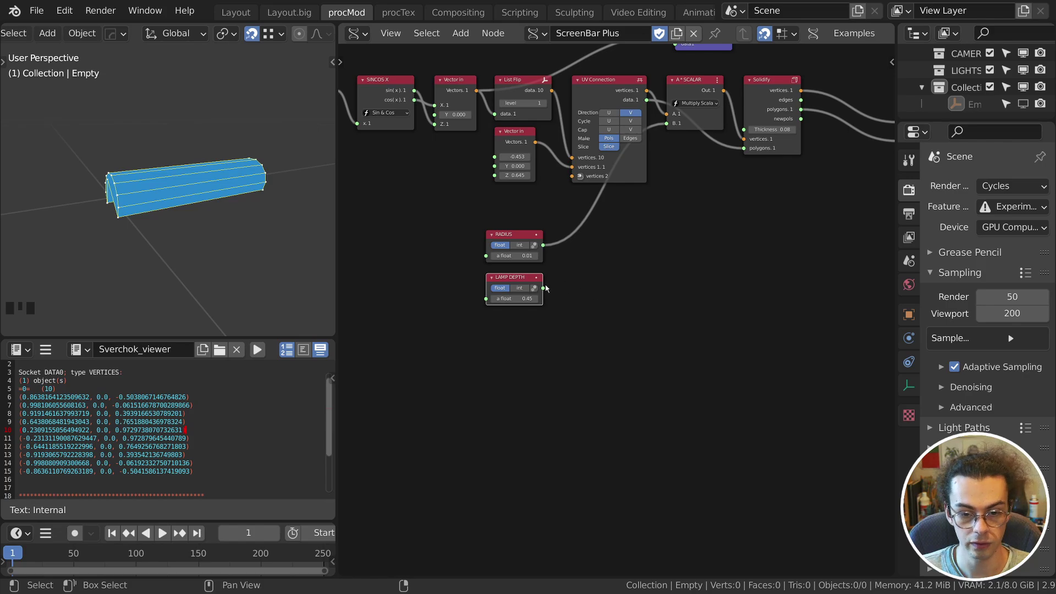
{"action": "left_click_drag", "start_coordinate": [543, 288], "coordinate": [744, 130]}
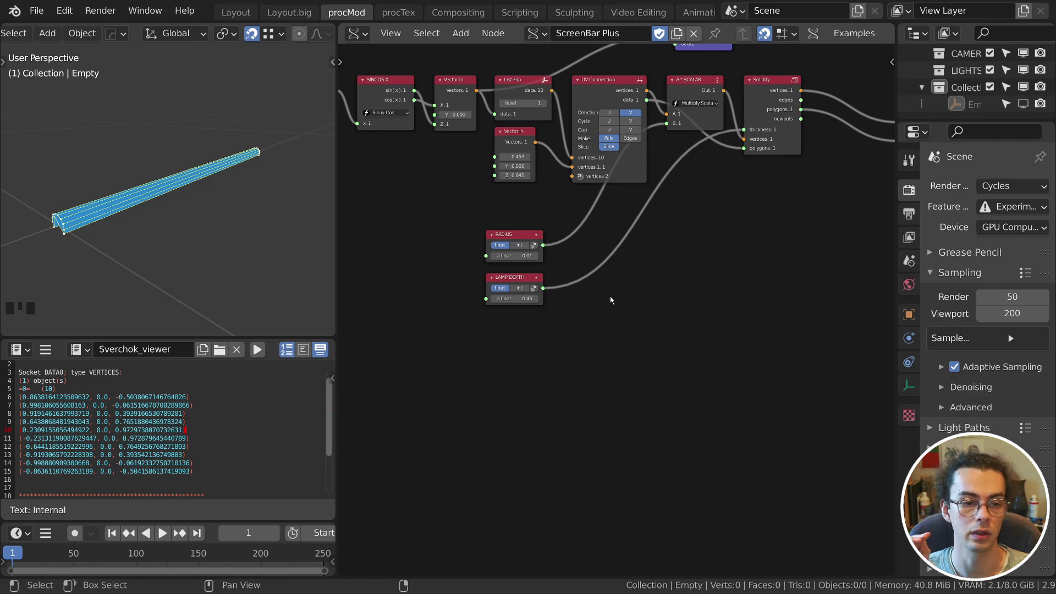
Insert a Move node on the vertices link between Solidify and the Temporal Viewer, aligned with the Solidify node.
{"action": "middle_click_drag", "start_coordinate": [611, 299], "coordinate": [582, 229]}
{"action": "scroll", "coordinate": [608, 220], "scroll_direction": "down", "scroll_amount": 1}
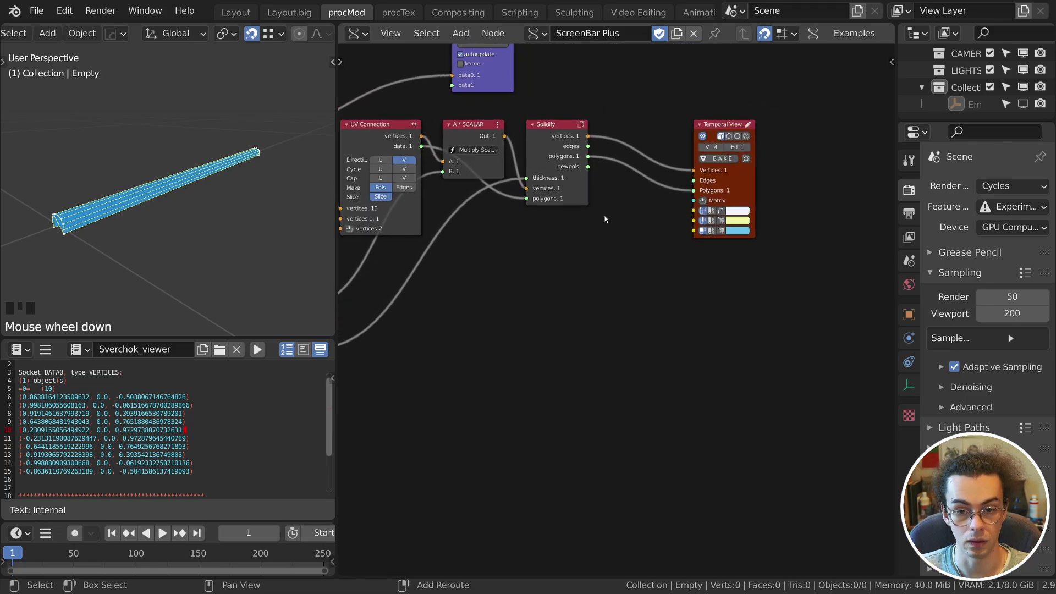
{"action": "key", "text": "shift+a"}
{"action": "mouse_move", "coordinate": [598, 172]}
{"action": "left_click", "coordinate": [669, 168]}
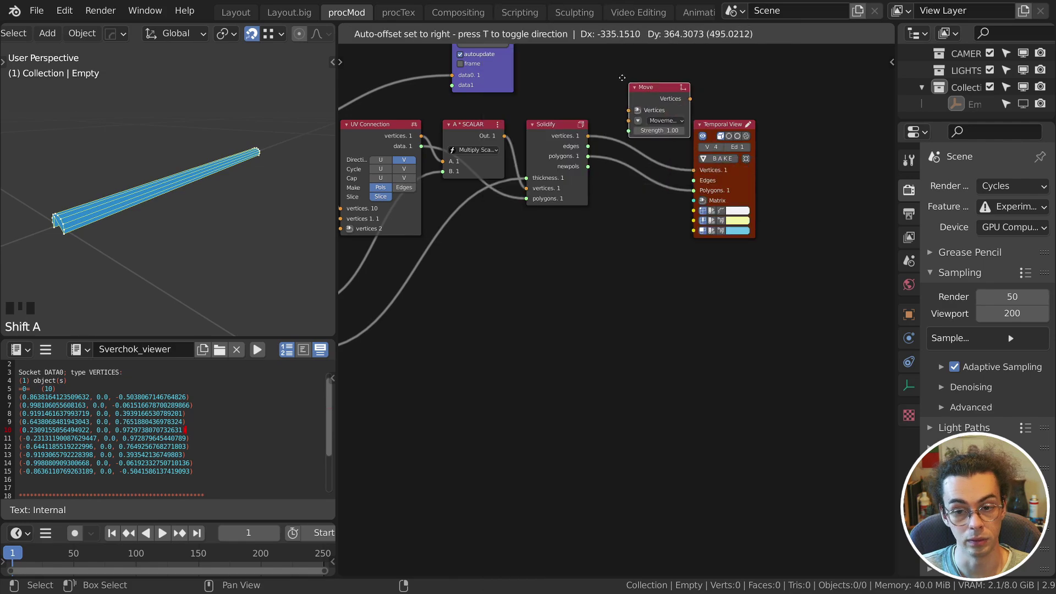
{"action": "left_click", "coordinate": [638, 138]}
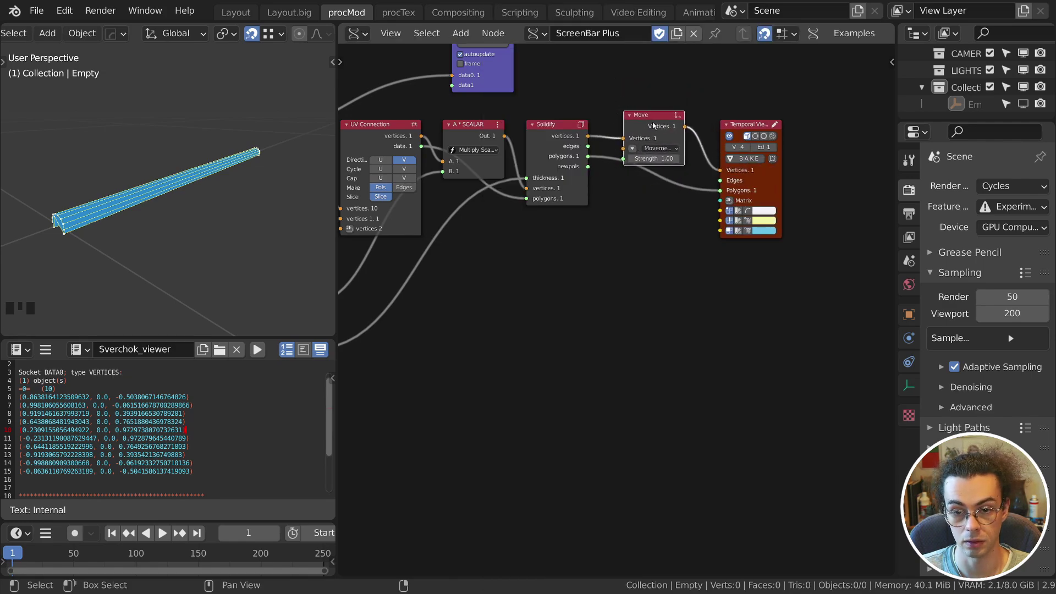
{"action": "left_click_drag", "start_coordinate": [652, 123], "coordinate": [648, 133]}
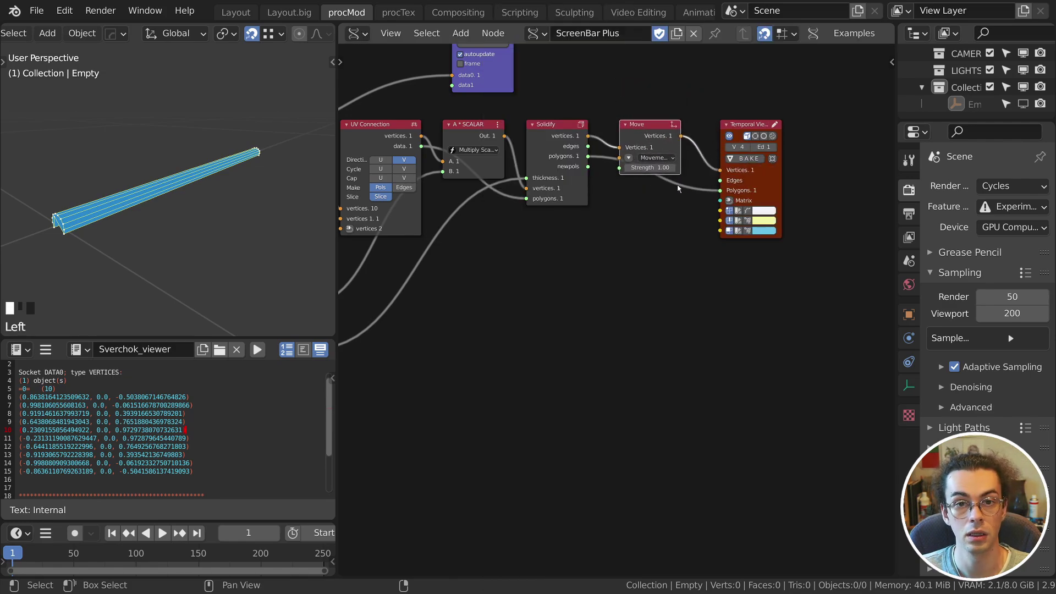
Expand the Move node's movement vector and set its Y component to 1.00.
{"action": "left_click", "coordinate": [628, 158]}
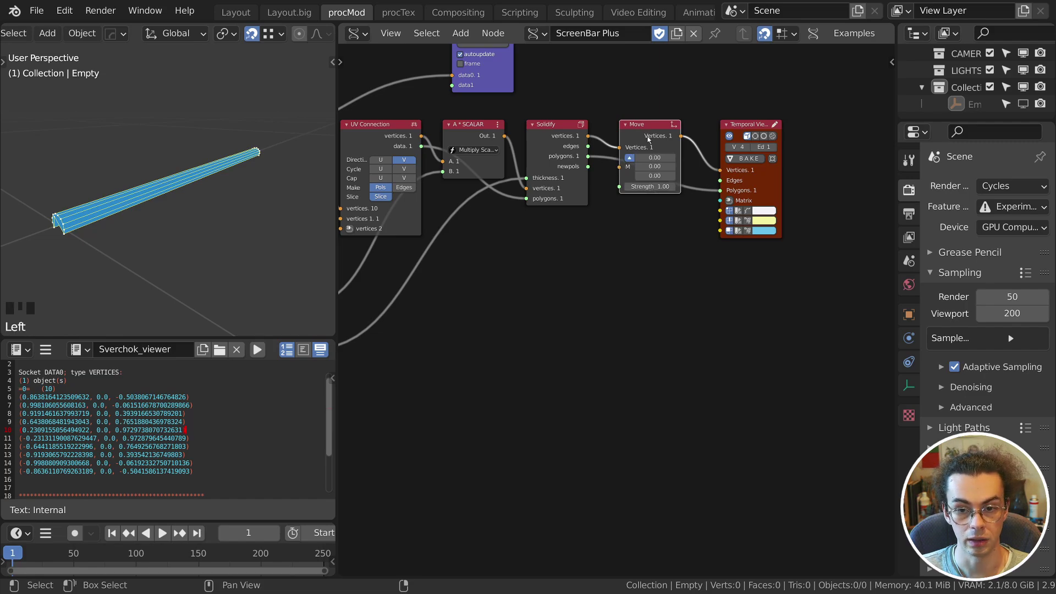
{"action": "left_click_drag", "start_coordinate": [649, 134], "coordinate": [639, 137]}
{"action": "scroll", "coordinate": [676, 307], "scroll_direction": "up", "scroll_amount": 4}
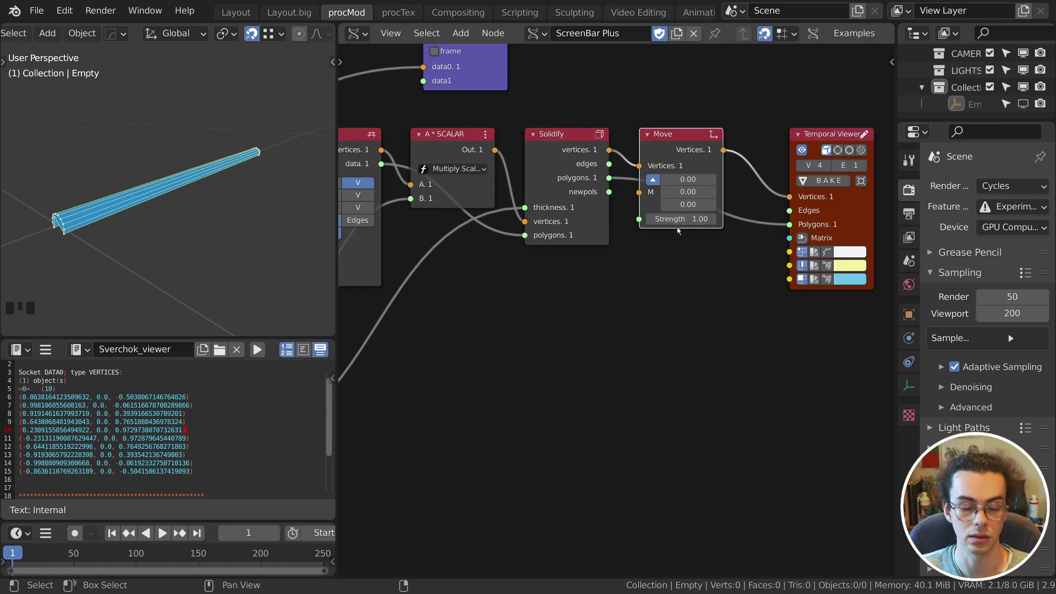
{"action": "left_click", "coordinate": [686, 192]}
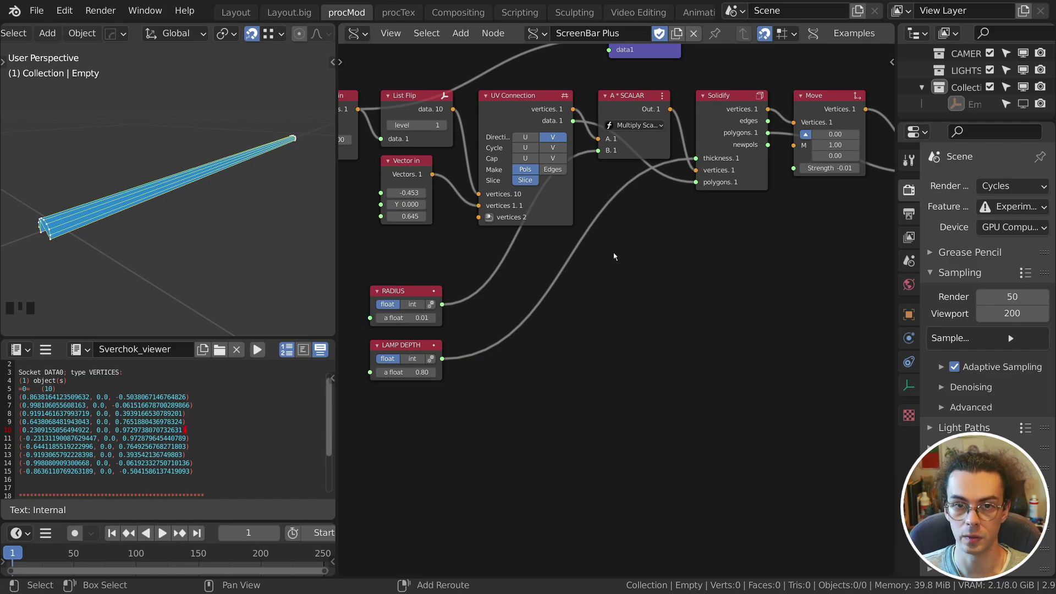
Add a scalar math node below Solidify, link LAMP DEPTH to its x input and set its operation to Divide.
{"action": "key", "text": "shift+a"}
{"action": "mouse_move", "coordinate": [674, 242]}
{"action": "left_click", "coordinate": [726, 262]}
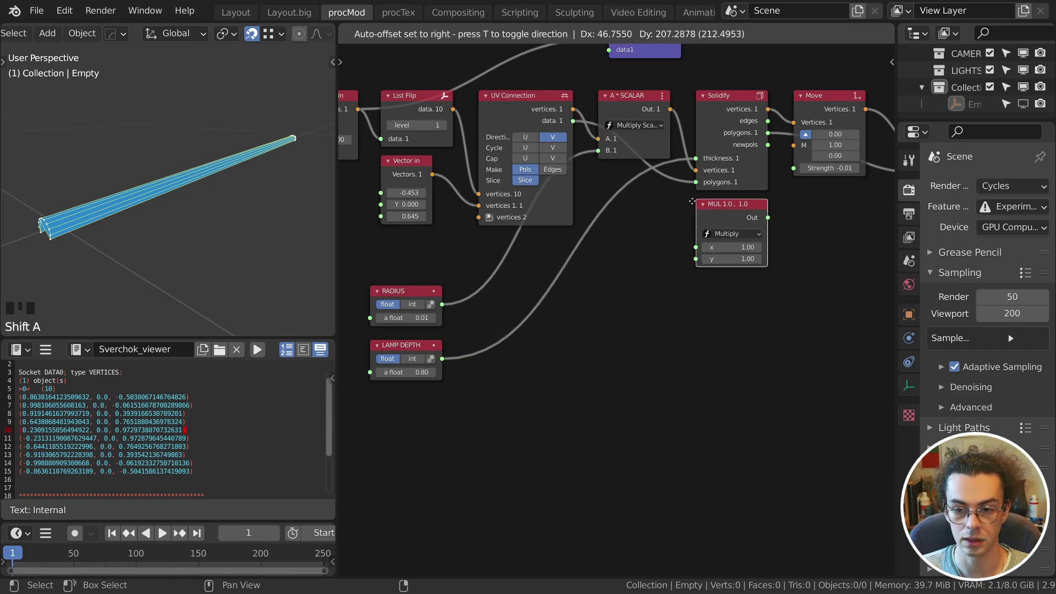
{"action": "left_click", "coordinate": [697, 201]}
{"action": "left_click_drag", "start_coordinate": [442, 359], "coordinate": [696, 247]}
{"action": "left_click", "coordinate": [732, 233]}
{"action": "left_click", "coordinate": [724, 281]}
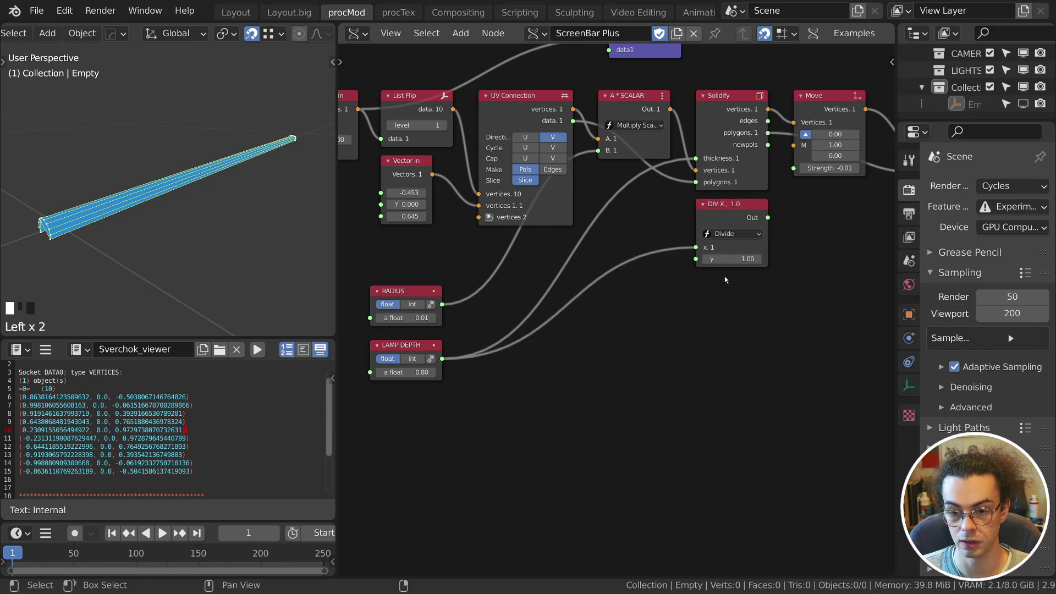
Link the Divide node's output to the Move node's strength and set the Divide node's y value to -2.
{"action": "left_click_drag", "start_coordinate": [768, 218], "coordinate": [796, 170]}
{"action": "left_click", "coordinate": [752, 255]}
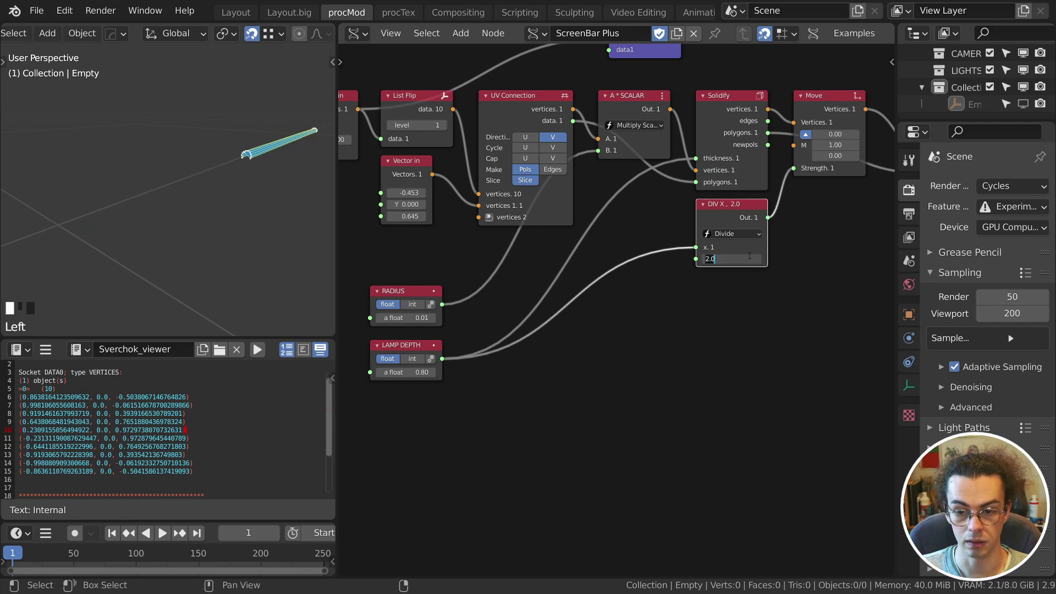
{"action": "type", "text": "-2"}
{"action": "key", "text": "Return"}
{"action": "scroll", "coordinate": [338, 217], "scroll_direction": "down", "scroll_amount": 2}
{"action": "scroll", "coordinate": [231, 186], "scroll_direction": "down", "scroll_amount": 5}
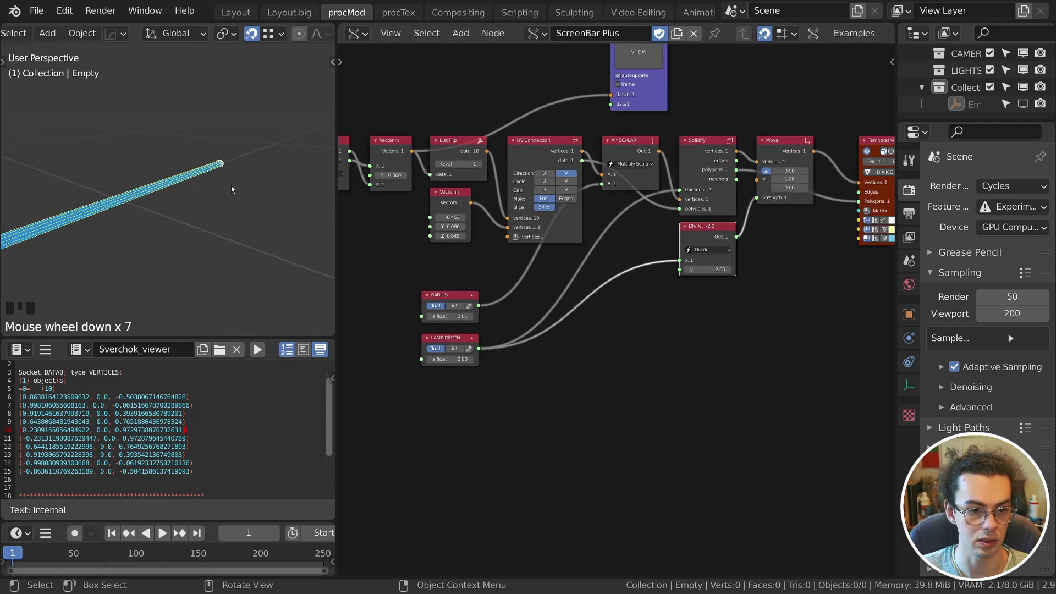
Reduce LAMP DEPTH to 0.27 while checking that the extruded lamp shortens evenly at both ends.
{"action": "middle_click_drag", "start_coordinate": [231, 186], "coordinate": [309, 156], "text": "shift"}
{"action": "scroll", "coordinate": [220, 194], "scroll_direction": "down", "scroll_amount": 2}
{"action": "middle_click_drag", "start_coordinate": [220, 194], "coordinate": [242, 214], "text": "shift"}
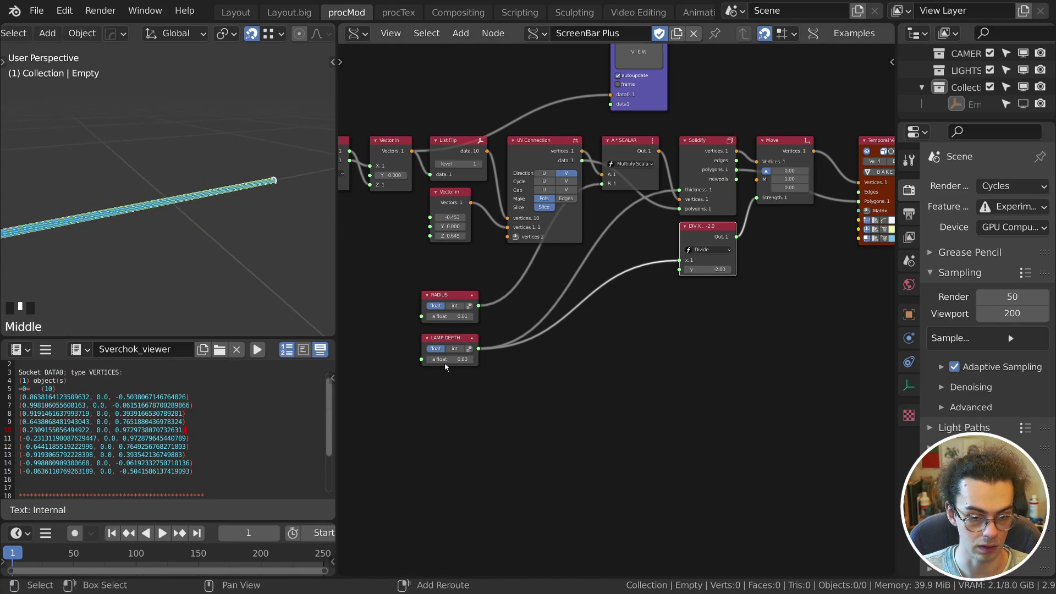
{"action": "left_click_drag", "start_coordinate": [451, 360], "coordinate": [424, 359], "text": "shift"}
{"action": "scroll", "coordinate": [180, 246], "scroll_direction": "up", "scroll_amount": 3}
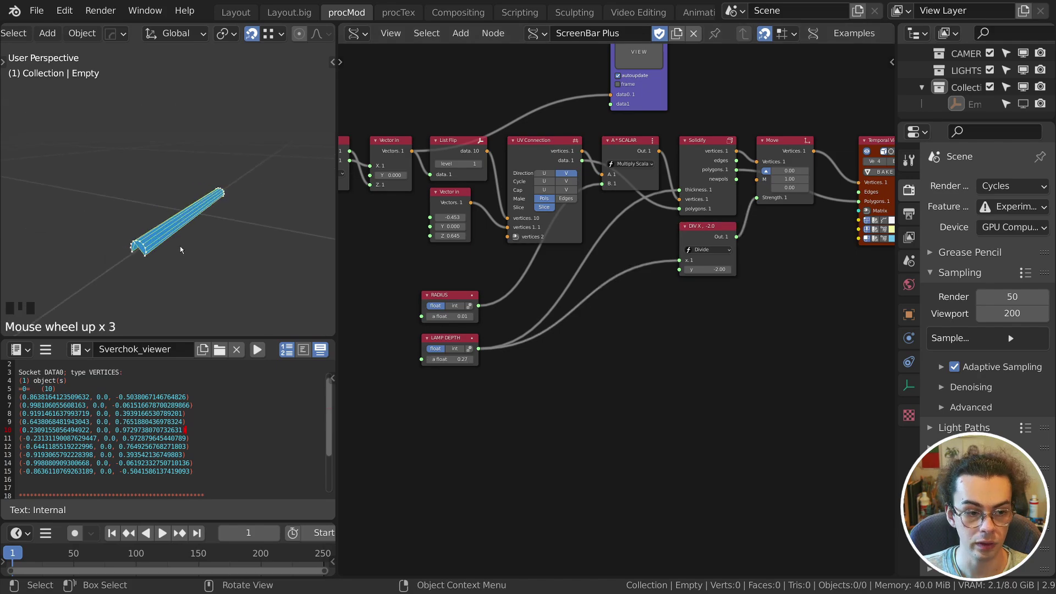
In front view, annotate a circular rotation arrow around the lamp's end profile and erase it again.
{"action": "key", "text": "KP_1"}
{"action": "middle_click_drag", "start_coordinate": [197, 240], "coordinate": [203, 187], "text": "shift"}
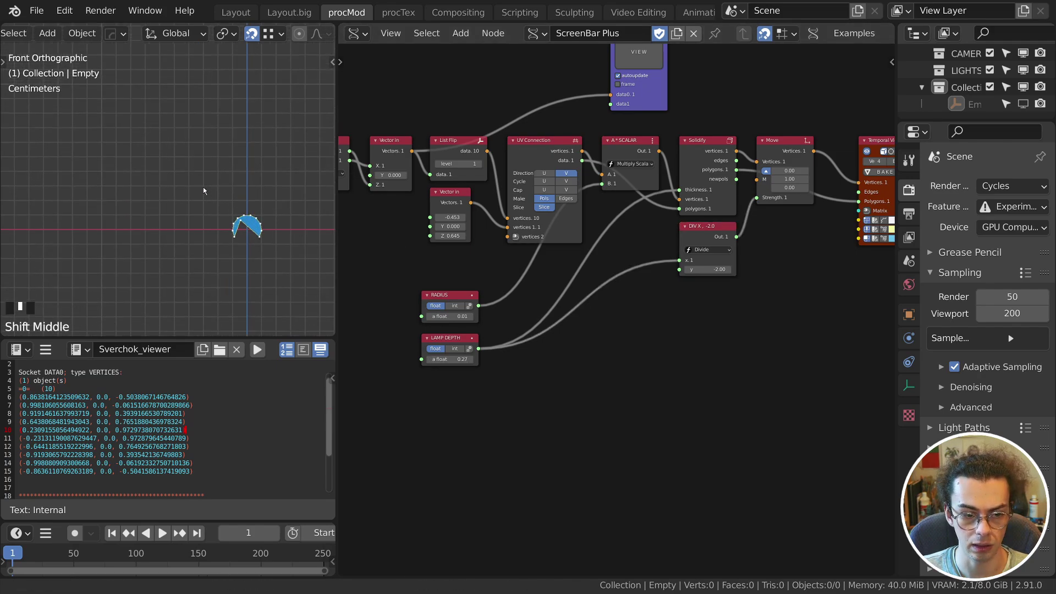
{"action": "scroll", "coordinate": [203, 187], "scroll_direction": "up", "scroll_amount": 2}
{"action": "middle_click_drag", "start_coordinate": [139, 140], "coordinate": [177, 150], "text": "shift"}
{"action": "left_click_drag", "start_coordinate": [177, 145], "coordinate": [187, 210]}
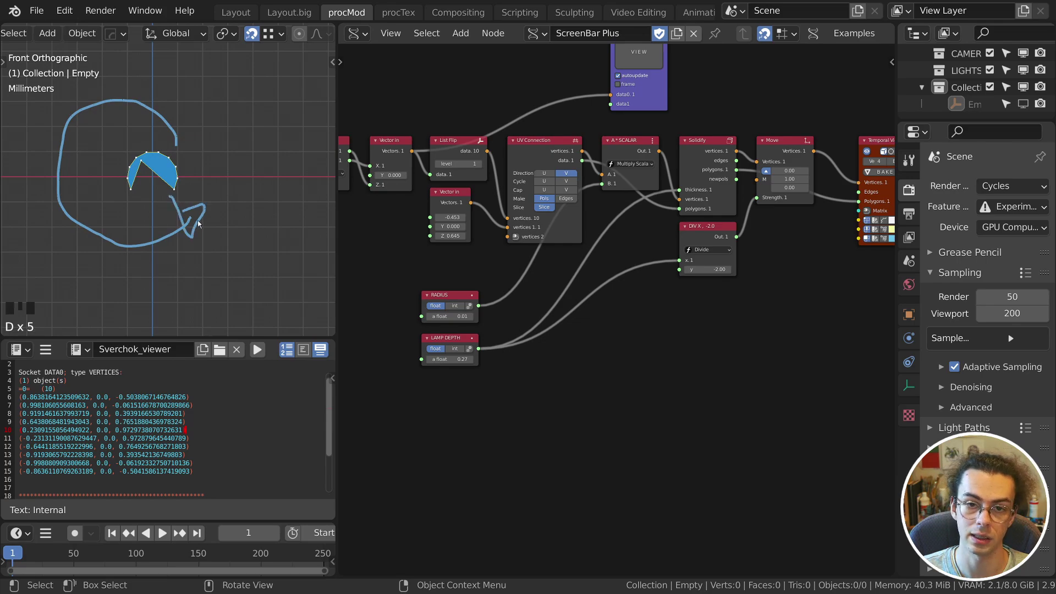
{"action": "mouse_move", "coordinate": [199, 223]}
{"action": "right_mouse_down"}
{"action": "mouse_move", "coordinate": [107, 112]}
{"action": "mouse_move", "coordinate": [167, 124]}
{"action": "right_mouse_up"}
Insert a Rotate node on the vertices link between the Move node and the Temporal Viewer.
{"action": "key", "text": "shift+a"}
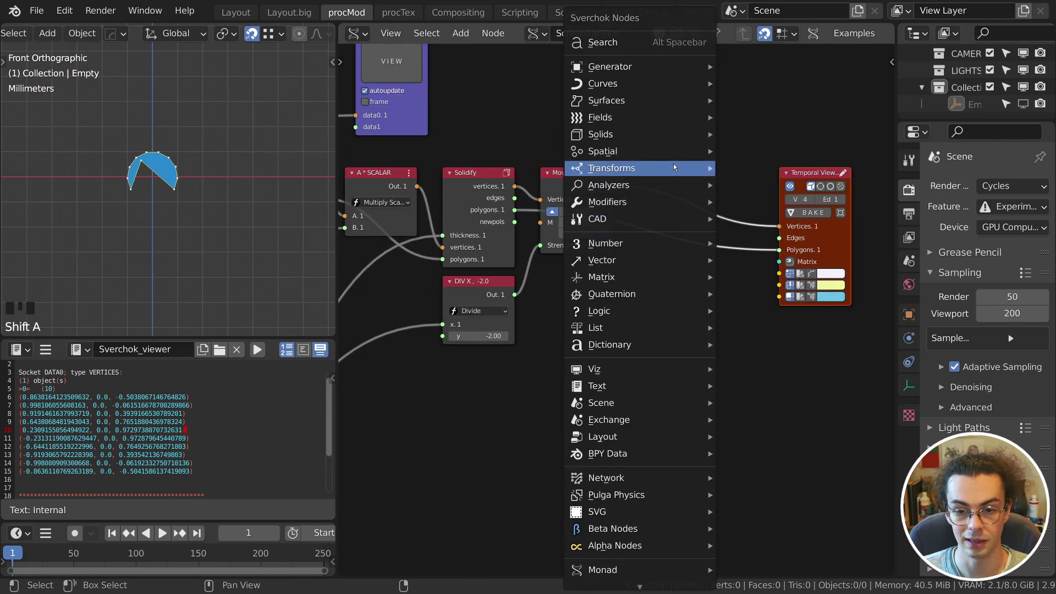
{"action": "mouse_move", "coordinate": [673, 168]}
{"action": "left_click", "coordinate": [748, 185]}
{"action": "left_click", "coordinate": [675, 173]}
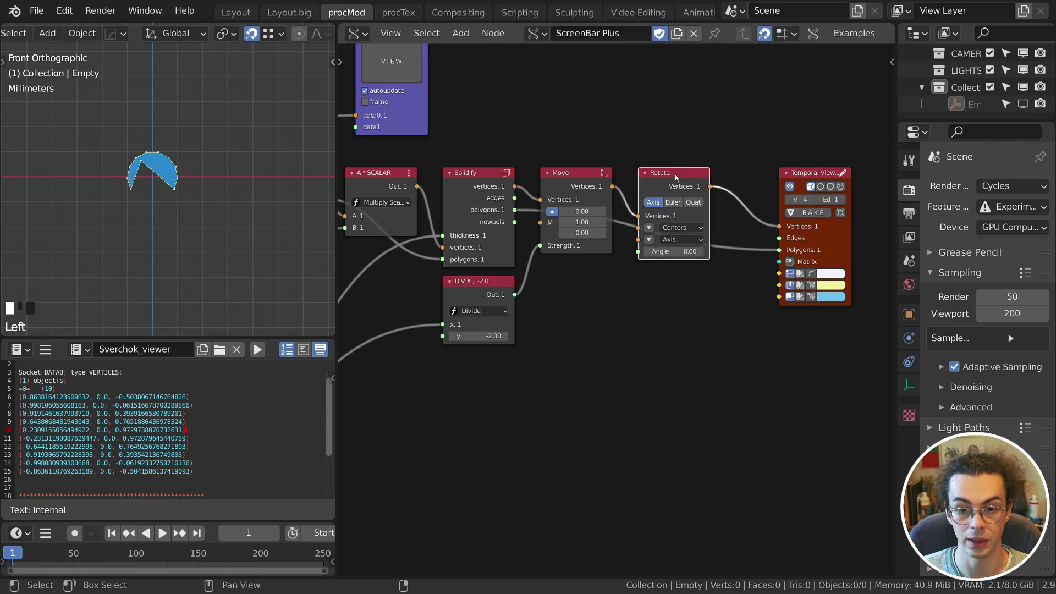
Expand the Rotate node's axis, set it to 0, 1, 0 and give the node a negative angle.
{"action": "left_click", "coordinate": [649, 239]}
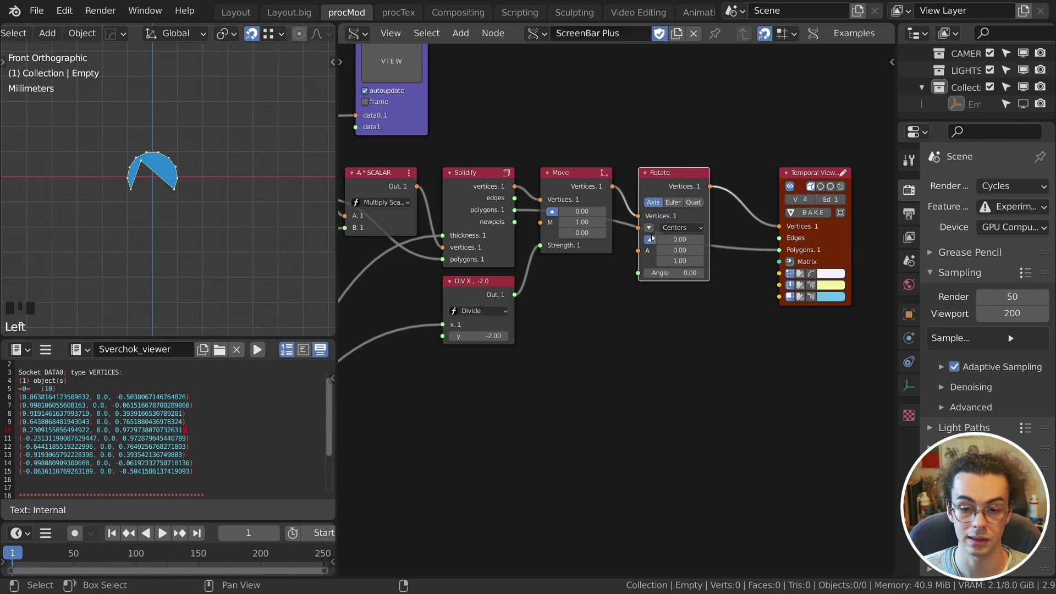
{"action": "left_click", "coordinate": [670, 251]}
{"action": "type", "text": "1"}
{"action": "key", "text": "Tab"}
{"action": "type", "text": "0"}
{"action": "key", "text": "Return"}
{"action": "left_click_drag", "start_coordinate": [674, 273], "coordinate": [621, 272]}
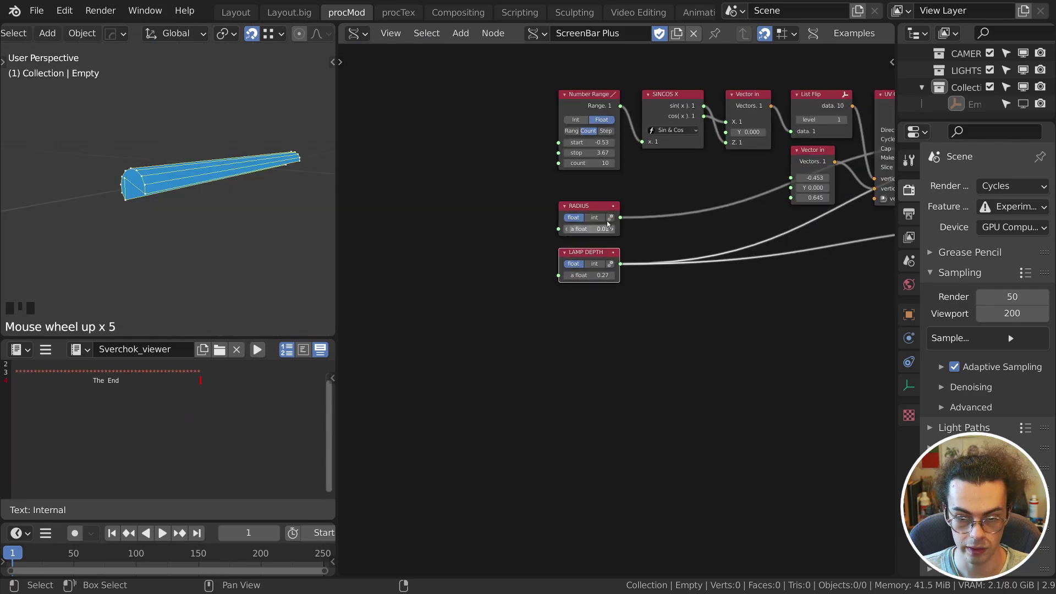
Duplicate LAMP DEPTH below itself, name the copy LAMP ROTATION and link its output to the Rotate node's angle.
{"action": "scroll", "coordinate": [664, 284], "scroll_direction": "up", "scroll_amount": 3}
{"action": "key", "text": "shift+d"}
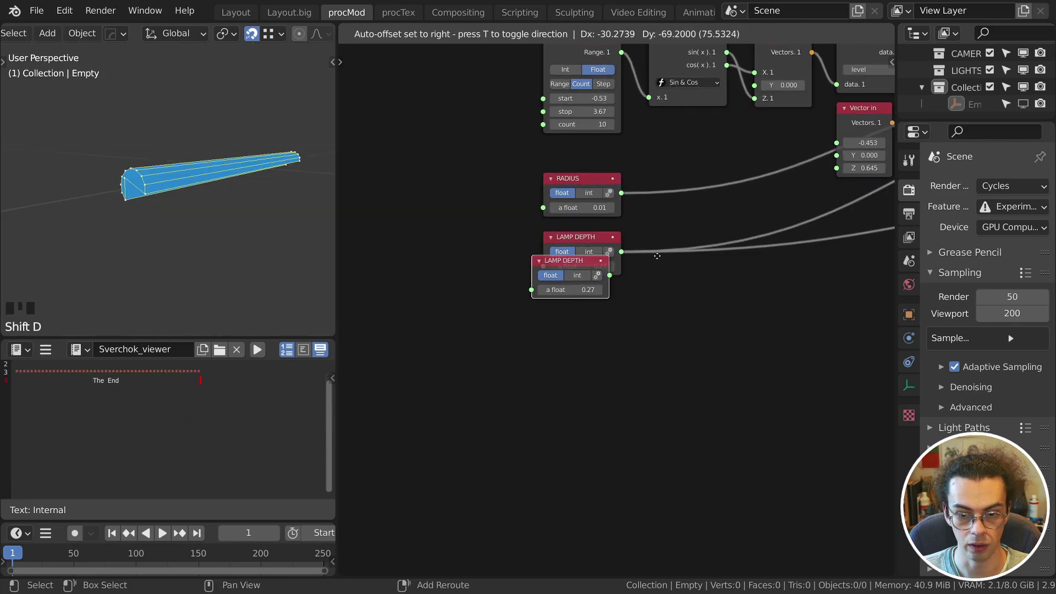
{"action": "left_click", "coordinate": [663, 288]}
{"action": "scroll", "coordinate": [478, 349], "scroll_direction": "down", "scroll_amount": 4}
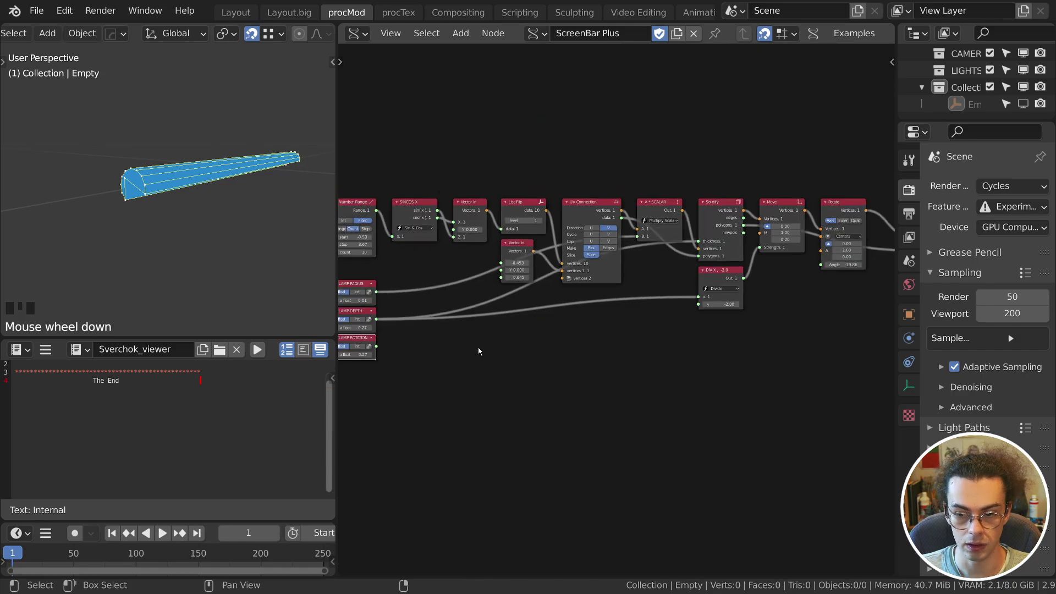
{"action": "scroll", "coordinate": [348, 358], "scroll_direction": "up", "scroll_amount": 2}
{"action": "left_click_drag", "start_coordinate": [357, 349], "coordinate": [837, 261]}
Group the LAMP RADIUS, LAMP DEPTH and LAMP ROTATION nodes in a frame and give the frame a label.
{"action": "left_click_drag", "start_coordinate": [458, 221], "coordinate": [590, 421]}
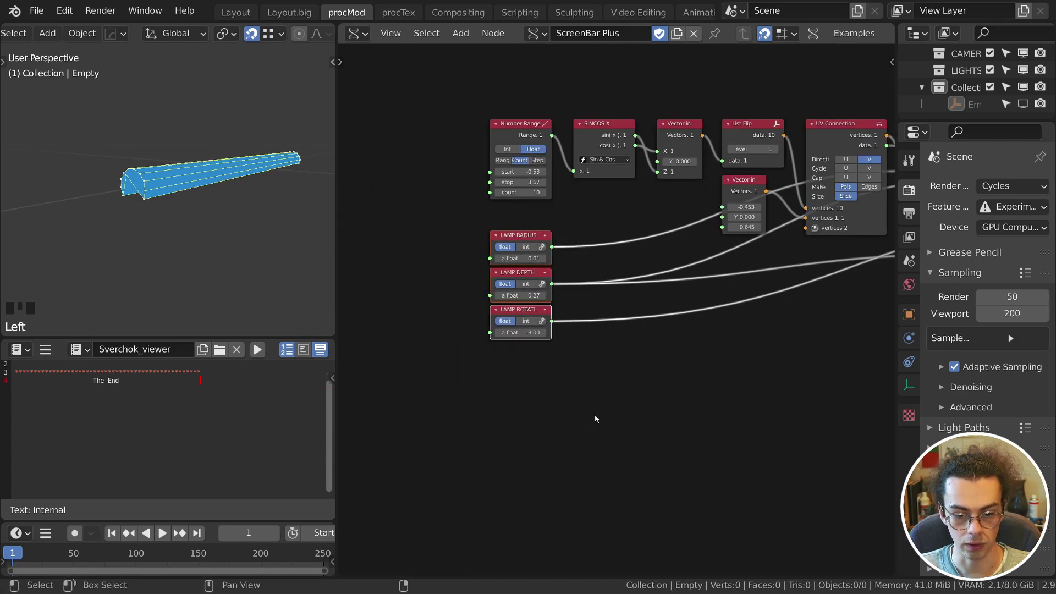
{"action": "key", "text": "ctrl+j"}
{"action": "key", "text": "F2"}
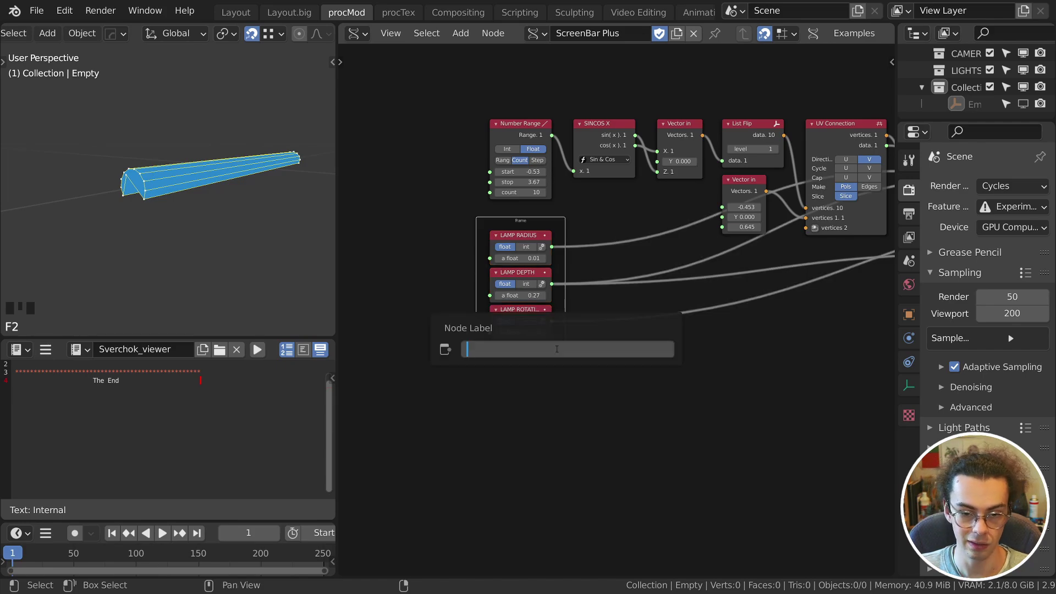
{"action": "key", "text": "Return"}
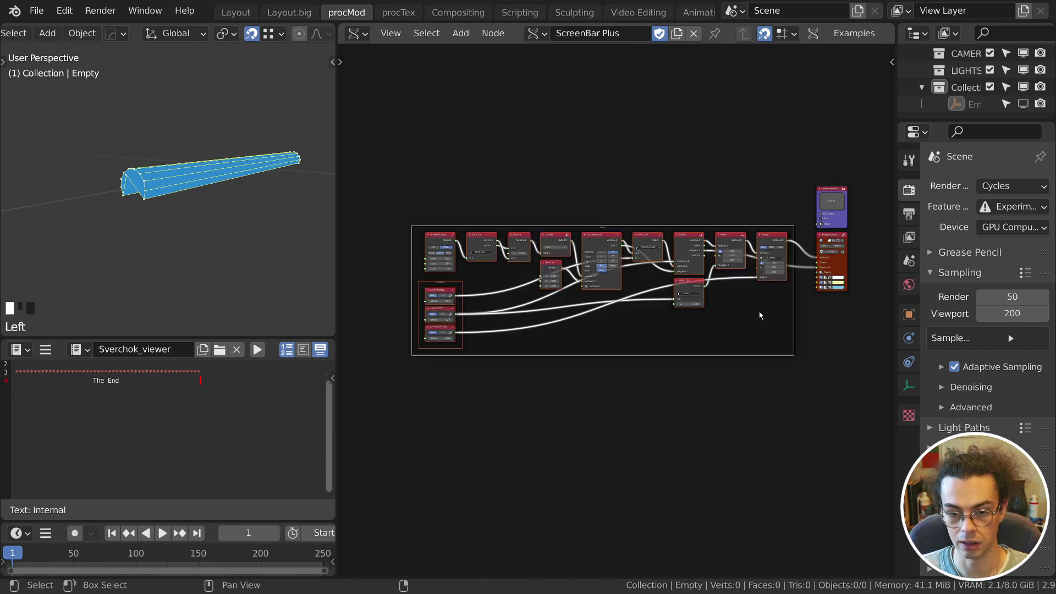
Label the outer frame enclosing the whole node chain as the lamp.
{"action": "left_click", "coordinate": [759, 312]}
{"action": "key", "text": "F2"}
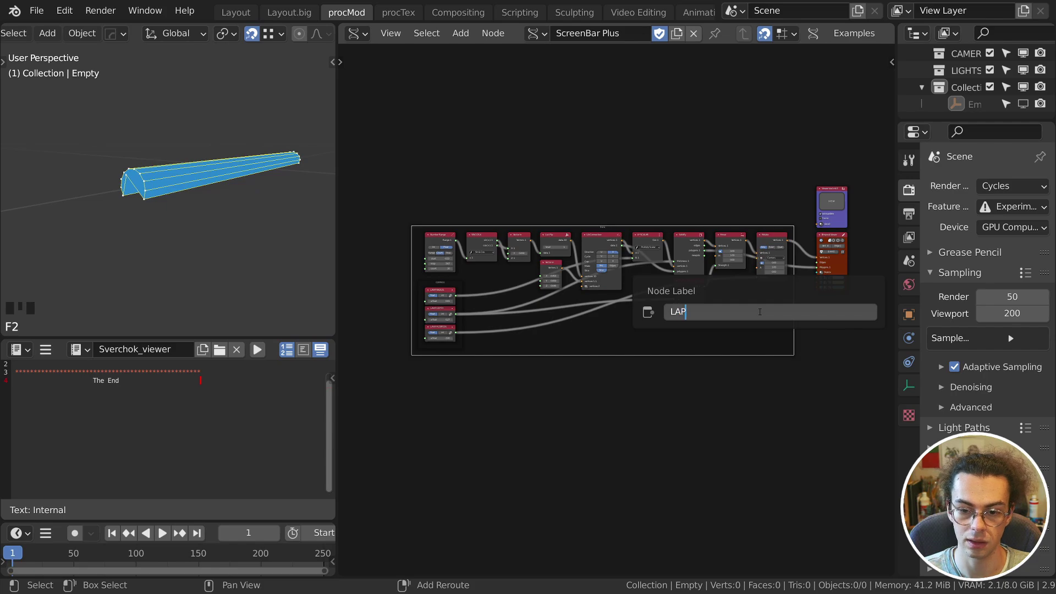
{"action": "key", "text": "Return"}
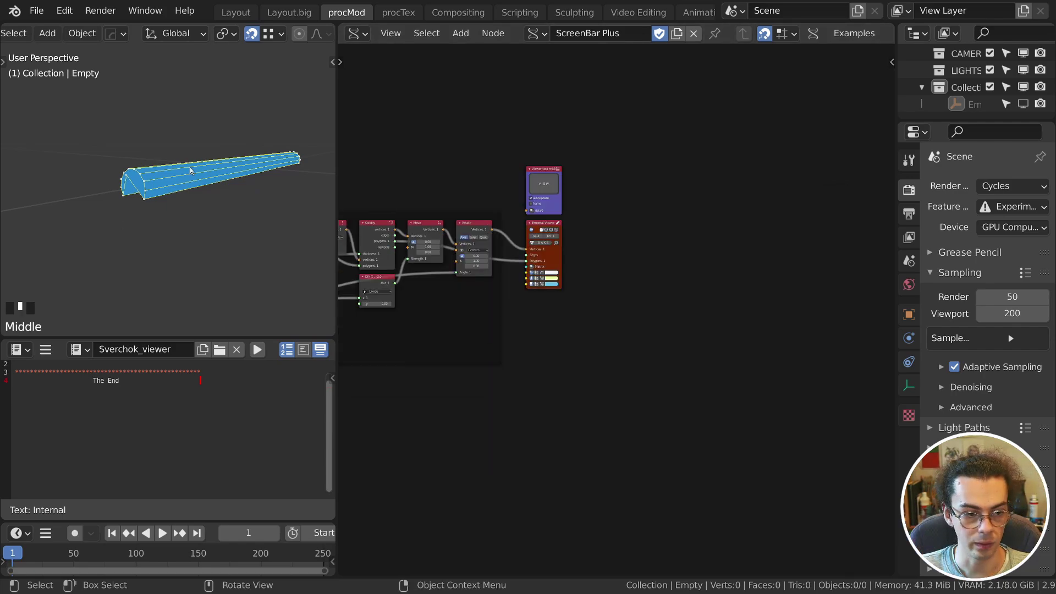
Examine the faces at the lamp's near end close up in the viewport.
{"action": "middle_click_drag", "start_coordinate": [116, 166], "coordinate": [147, 155]}
{"action": "left_click_drag", "start_coordinate": [146, 153], "coordinate": [229, 225]}
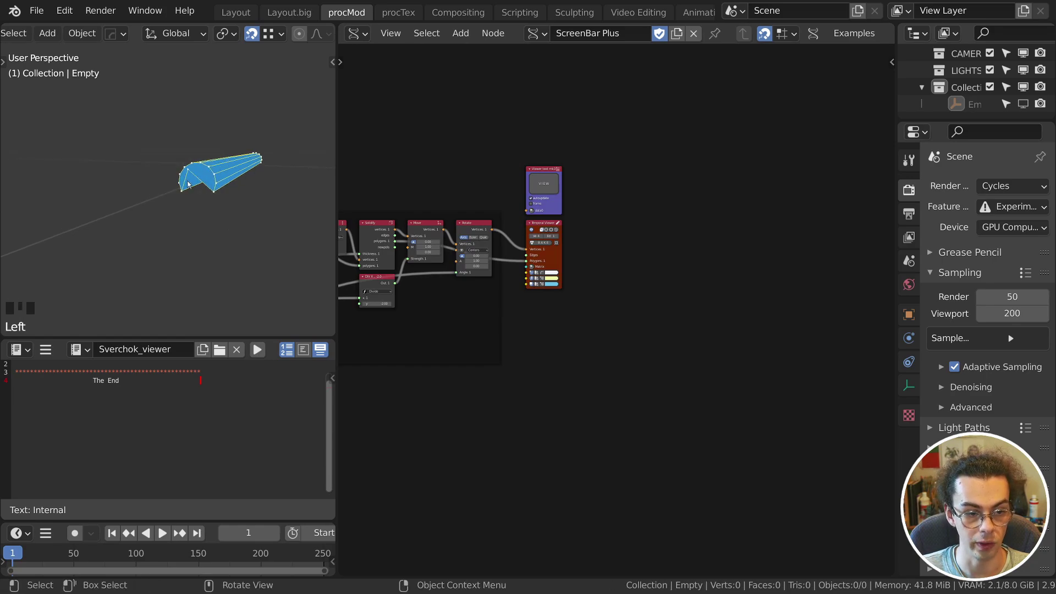
{"action": "scroll", "coordinate": [189, 179], "scroll_direction": "up", "scroll_amount": 4}
{"action": "middle_click_drag", "start_coordinate": [255, 155], "coordinate": [220, 159], "text": "shift"}
{"action": "scroll", "coordinate": [216, 172], "scroll_direction": "up", "scroll_amount": 1, "text": "shift"}
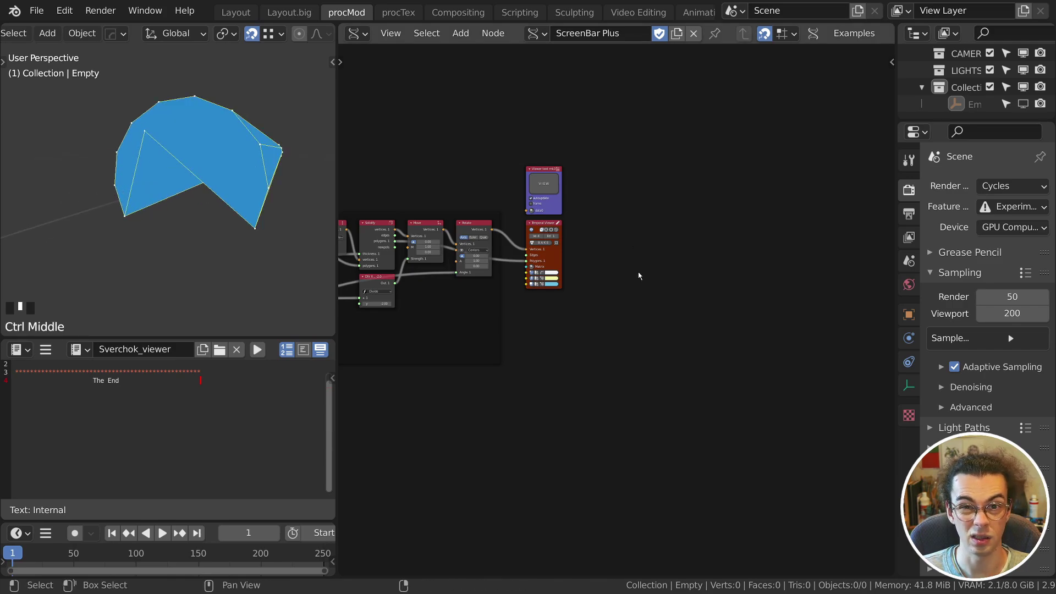
Move the text viewer and Temporal Viewer nodes clear of the lamp frame.
{"action": "left_click_drag", "start_coordinate": [637, 301], "coordinate": [514, 116]}
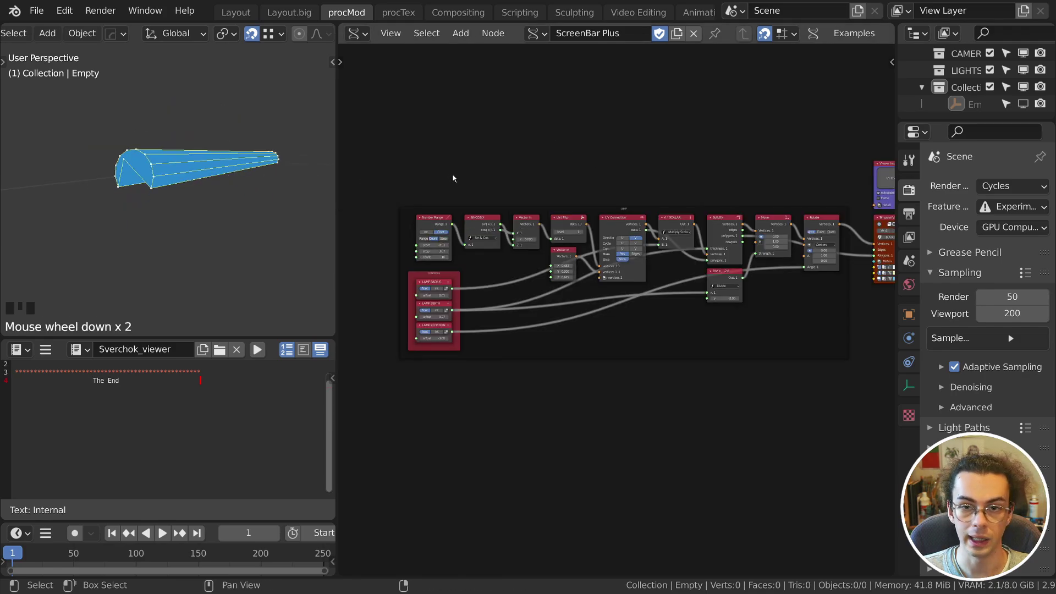
{"action": "middle_click_drag", "start_coordinate": [765, 167], "coordinate": [504, 191]}
{"action": "left_click_drag", "start_coordinate": [707, 293], "coordinate": [589, 141]}
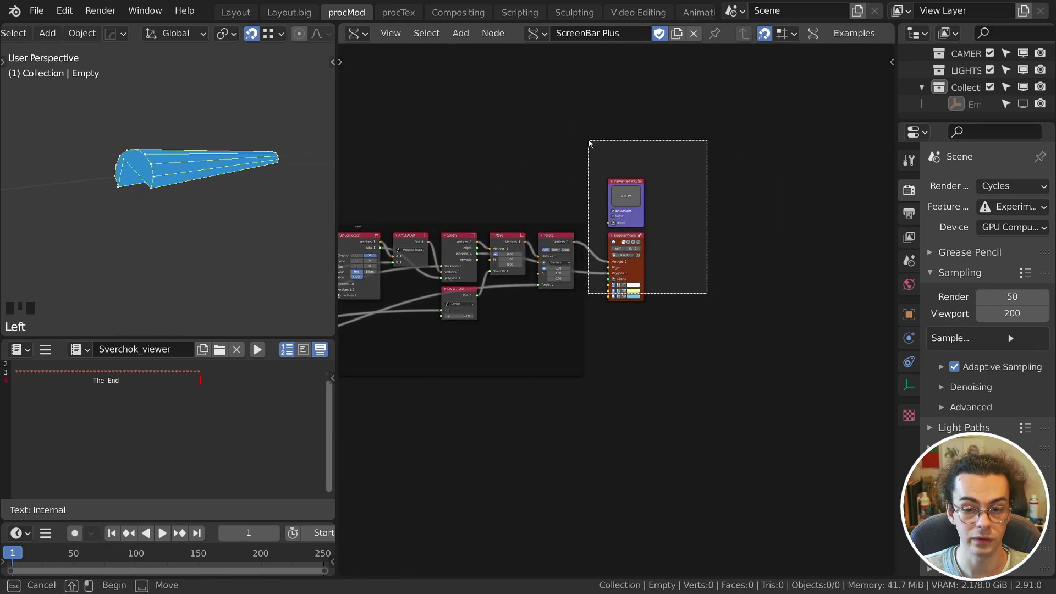
Add a Viewer Index+ node above the Temporal Viewer, link the Rotate node's vertices to it and colour its vertex indices red.
{"action": "key", "text": "shift+a"}
{"action": "mouse_move", "coordinate": [536, 372]}
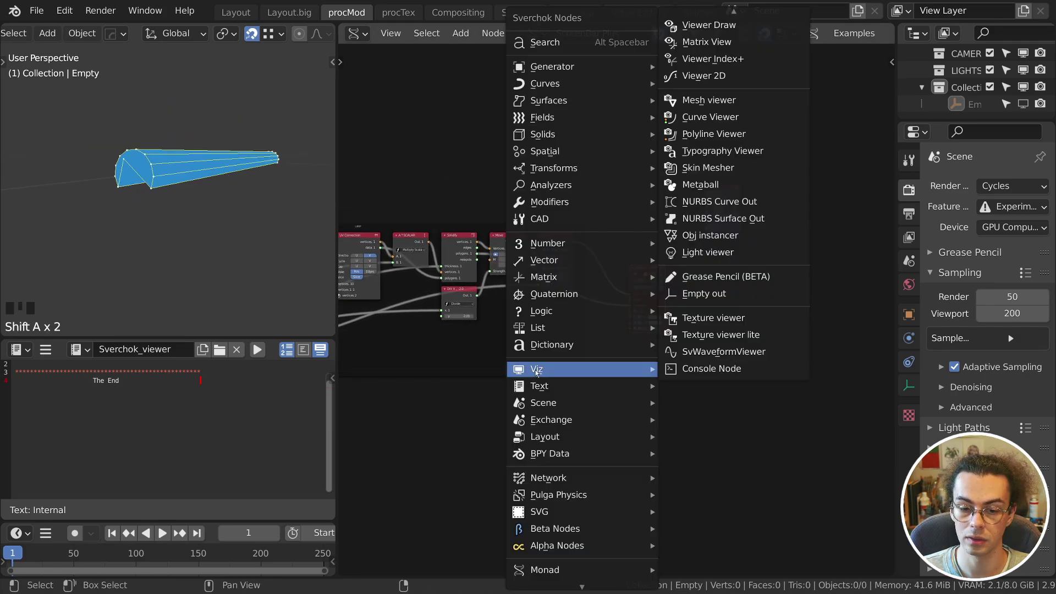
{"action": "left_click", "coordinate": [709, 58]}
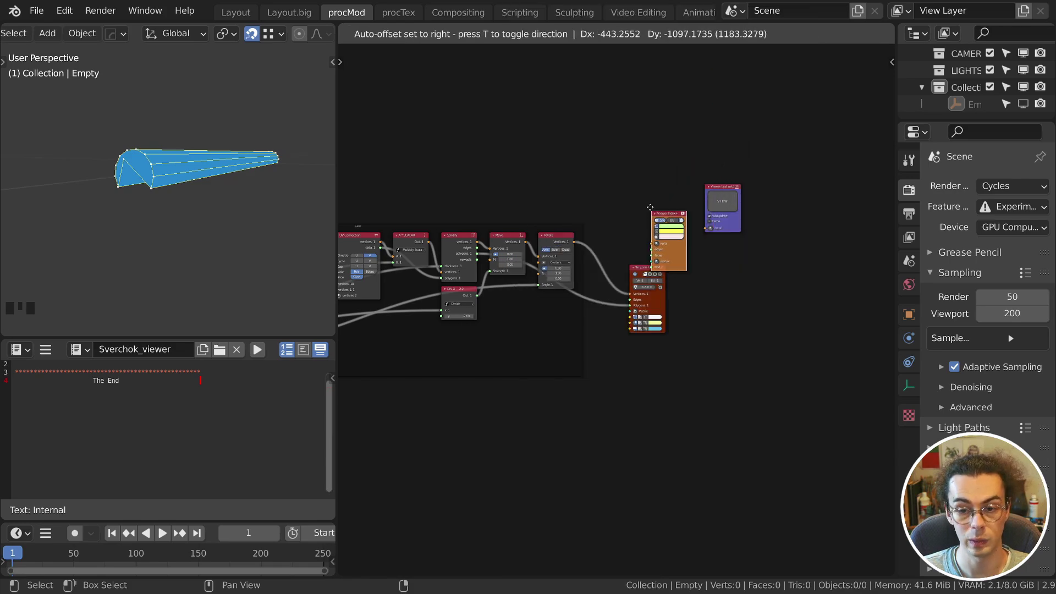
{"action": "left_click", "coordinate": [638, 164]}
{"action": "scroll", "coordinate": [583, 163], "scroll_direction": "up", "scroll_amount": 5}
{"action": "scroll", "coordinate": [583, 162], "scroll_direction": "down", "scroll_amount": 1}
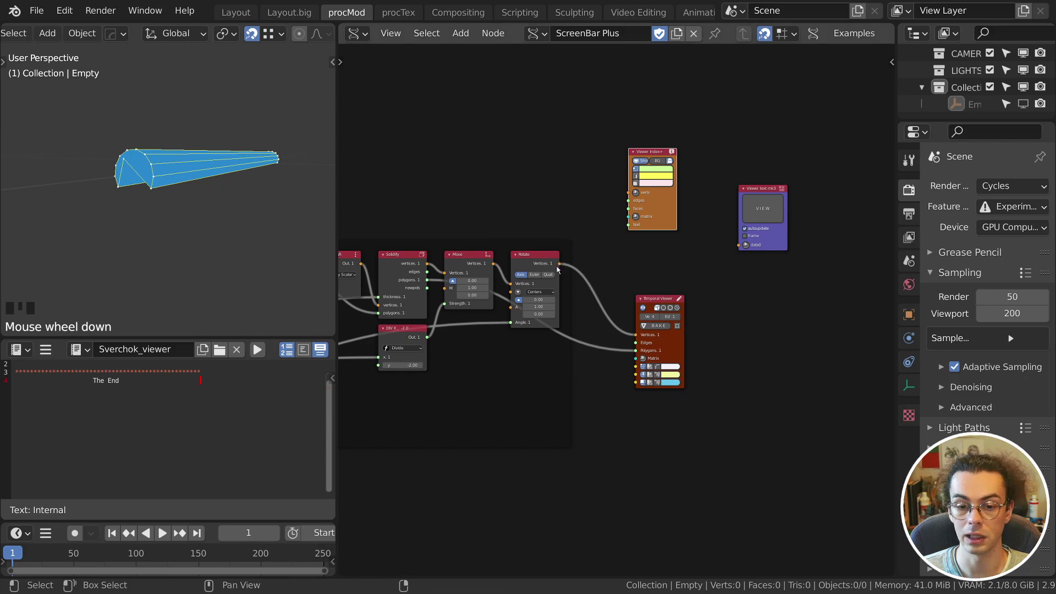
{"action": "left_click_drag", "start_coordinate": [559, 264], "coordinate": [629, 193]}
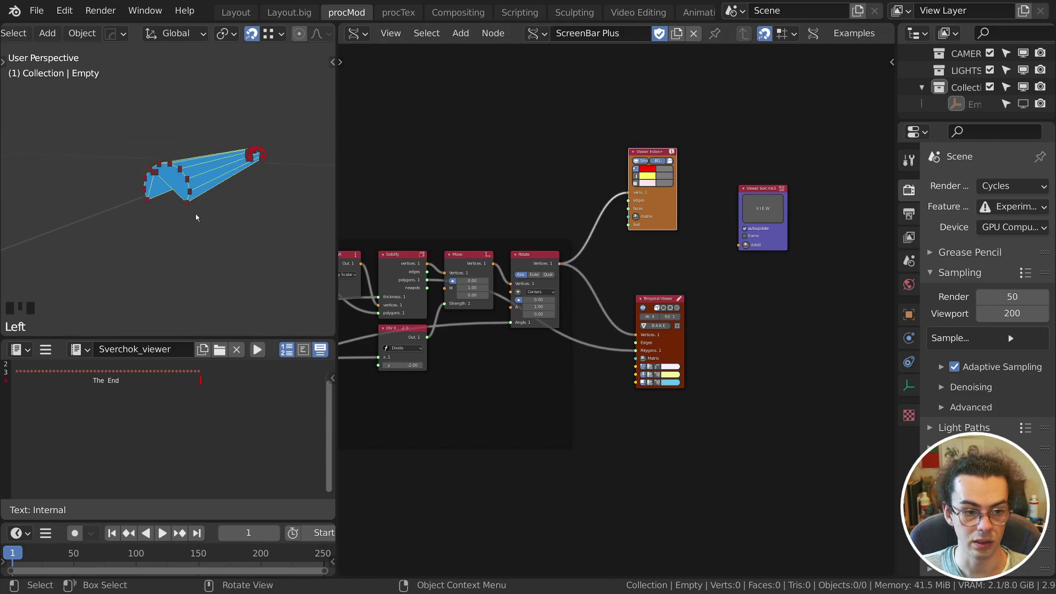
{"action": "mouse_move", "coordinate": [274, 182]}
{"action": "middle_mouse_down"}
{"action": "mouse_move", "coordinate": [266, 187]}
{"action": "mouse_move", "coordinate": [273, 143]}
{"action": "mouse_move", "coordinate": [257, 174]}
{"action": "mouse_move", "coordinate": [276, 208]}
{"action": "mouse_move", "coordinate": [286, 189]}
{"action": "mouse_move", "coordinate": [263, 187]}
{"action": "middle_mouse_up"}
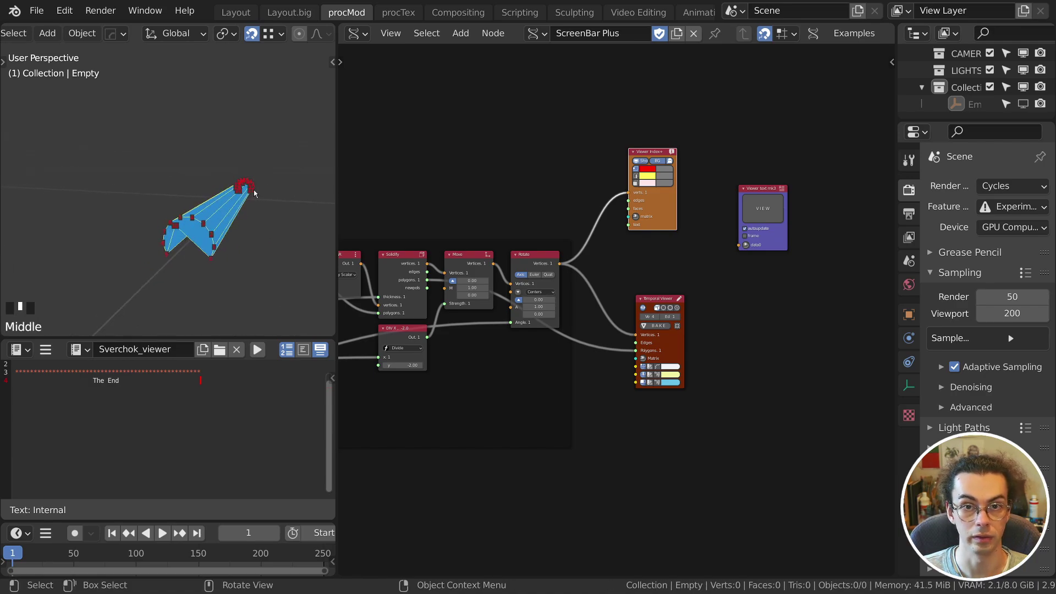
Move all three viewer nodes farther from the Rotate node to make room for another node.
{"action": "left_click_drag", "start_coordinate": [606, 166], "coordinate": [802, 382]}
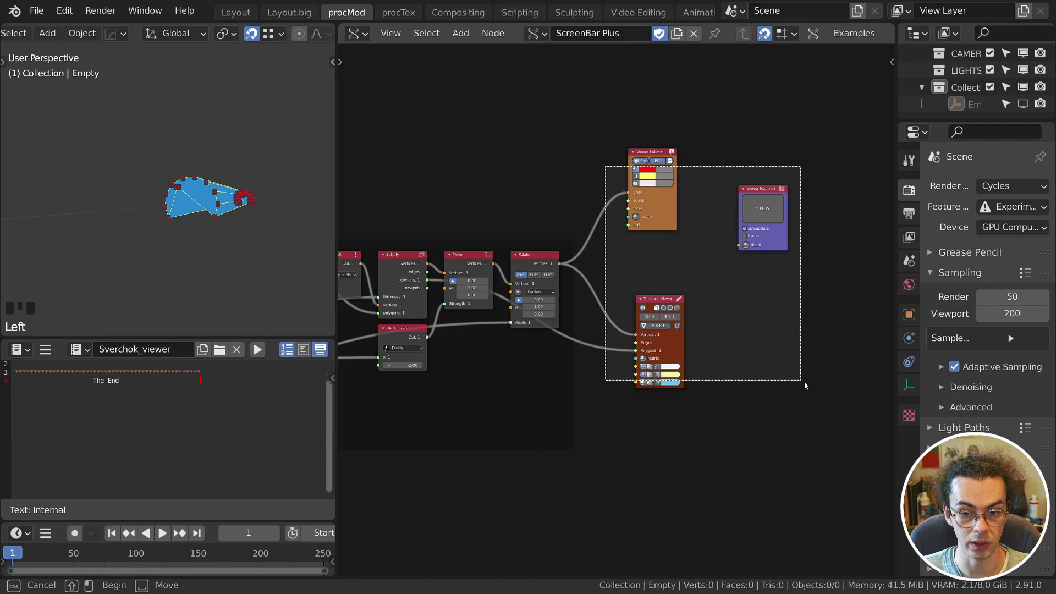
{"action": "key", "text": "g"}
{"action": "left_click", "coordinate": [736, 272]}
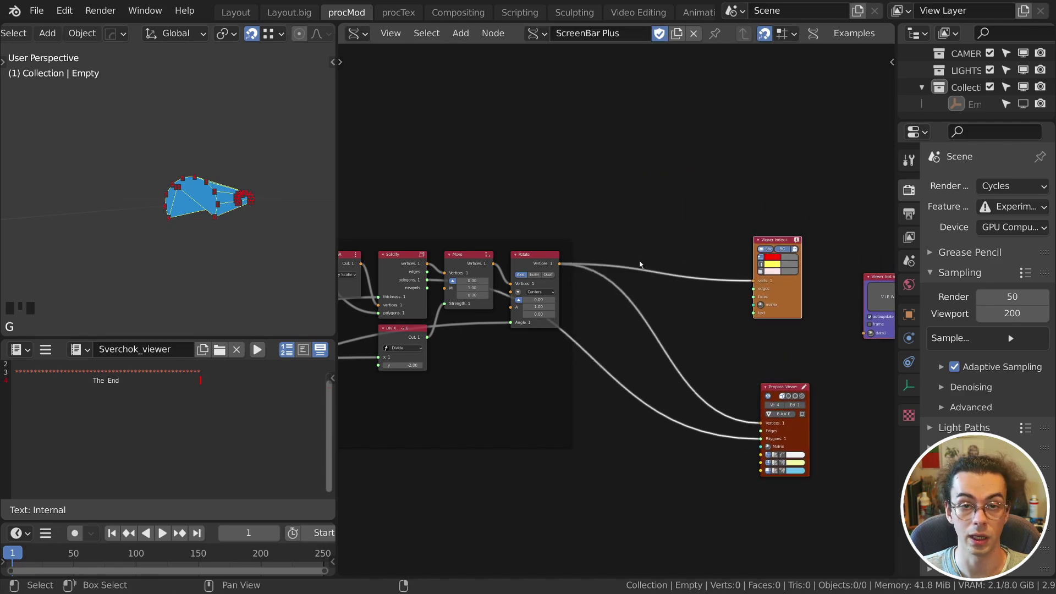
{"action": "scroll", "coordinate": [660, 297], "scroll_direction": "up", "scroll_amount": 2}
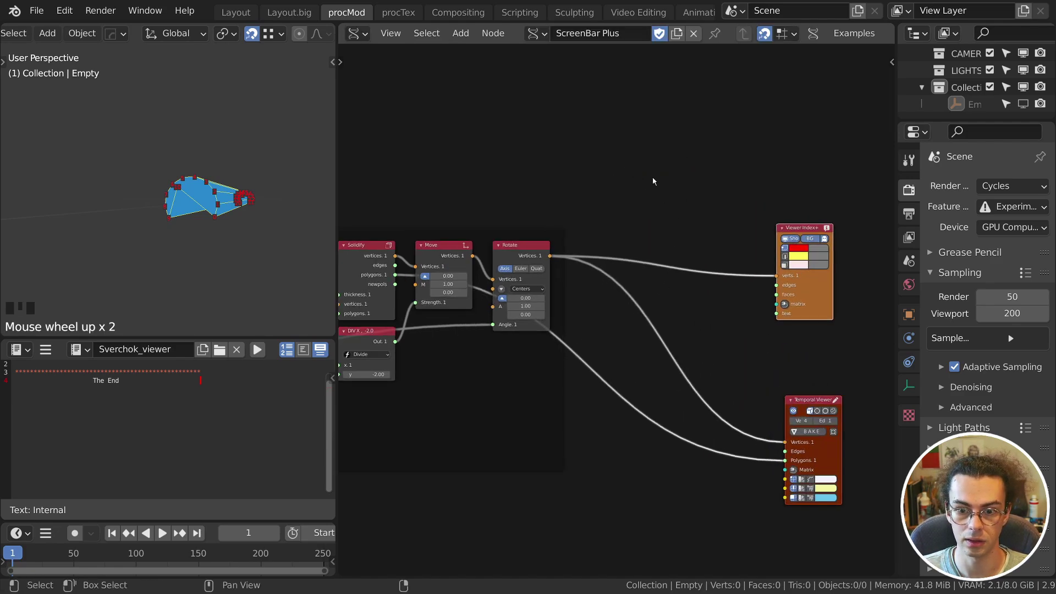
Insert a List Split node on the link between Rotate and Viewer Index+, placed above the Rotate node's level.
{"action": "key", "text": "shift+a"}
{"action": "mouse_move", "coordinate": [619, 327]}
{"action": "mouse_move", "coordinate": [767, 113]}
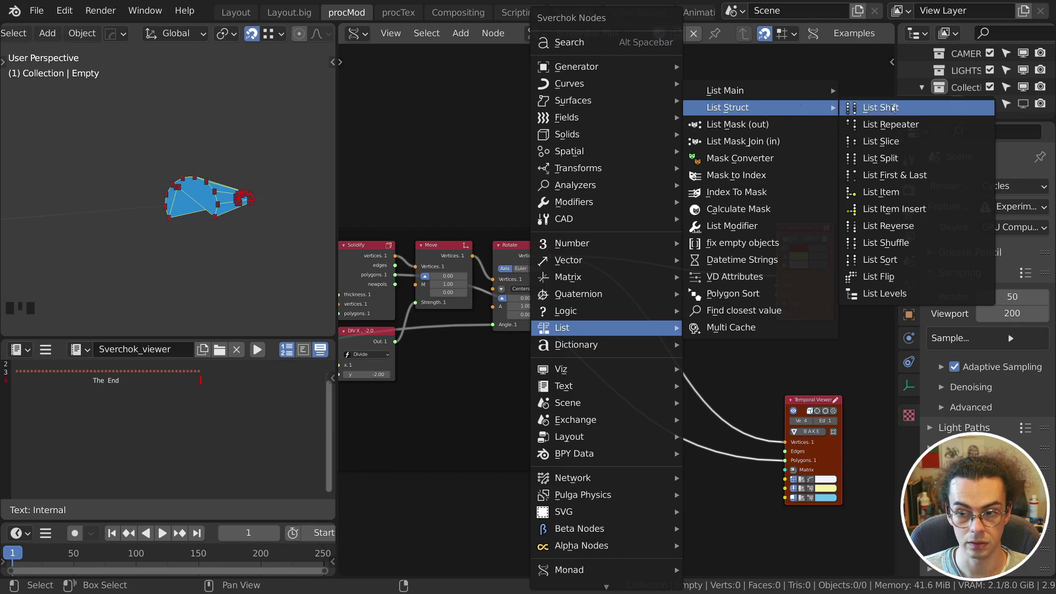
{"action": "left_click", "coordinate": [885, 158]}
{"action": "left_click", "coordinate": [623, 211]}
{"action": "scroll", "coordinate": [677, 158], "scroll_direction": "up", "scroll_amount": 1}
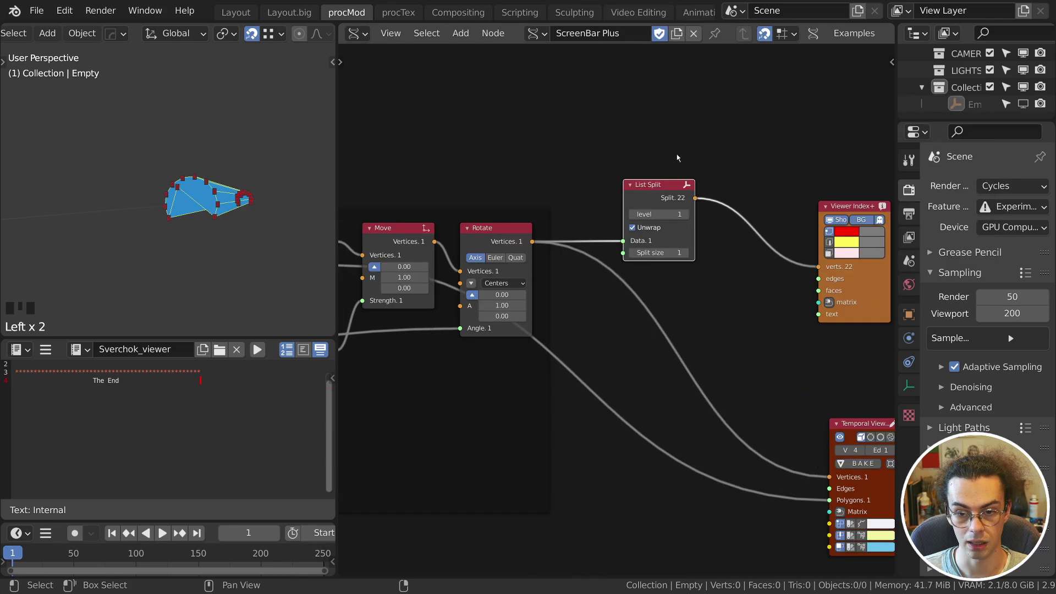
{"action": "left_click_drag", "start_coordinate": [661, 186], "coordinate": [650, 143]}
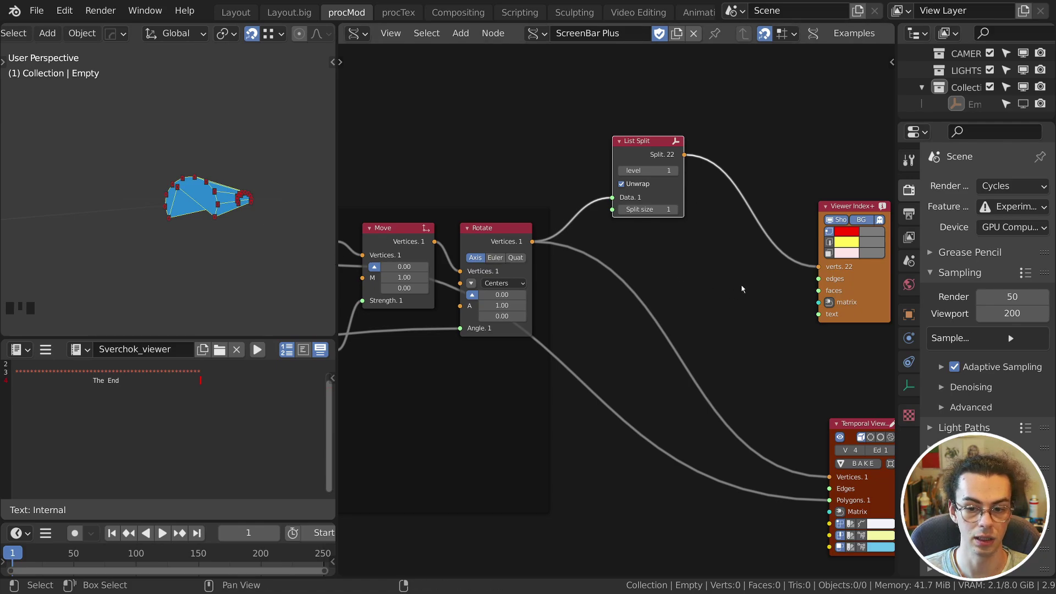
Link List Split's output to data0 of the text viewer, placed above Viewer Index+, and set the split size to 2.
{"action": "middle_click_drag", "start_coordinate": [793, 320], "coordinate": [640, 334]}
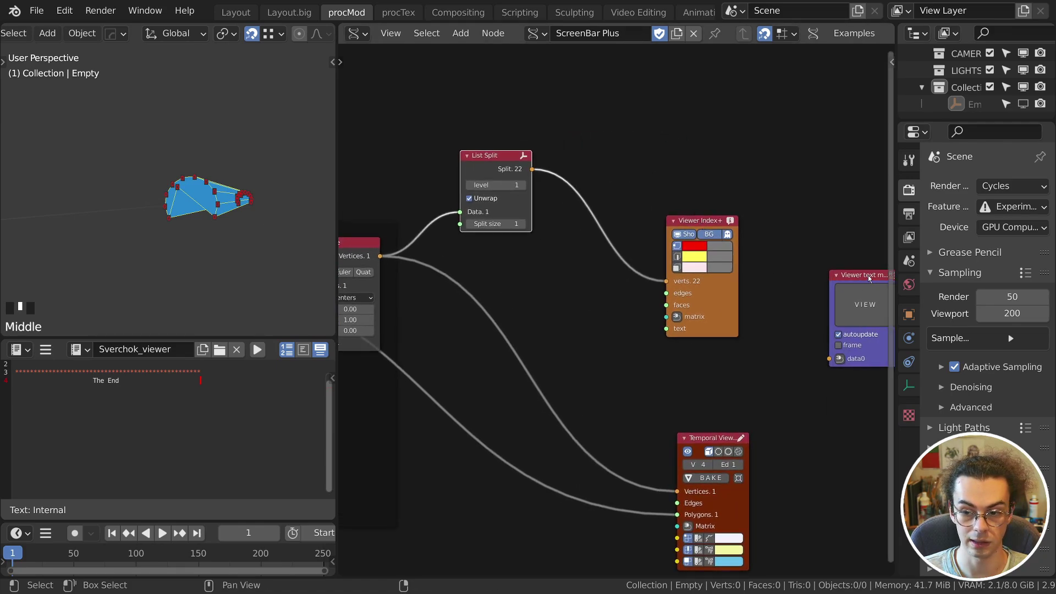
{"action": "left_click_drag", "start_coordinate": [858, 275], "coordinate": [624, 131]}
{"action": "left_click_drag", "start_coordinate": [533, 169], "coordinate": [666, 196]}
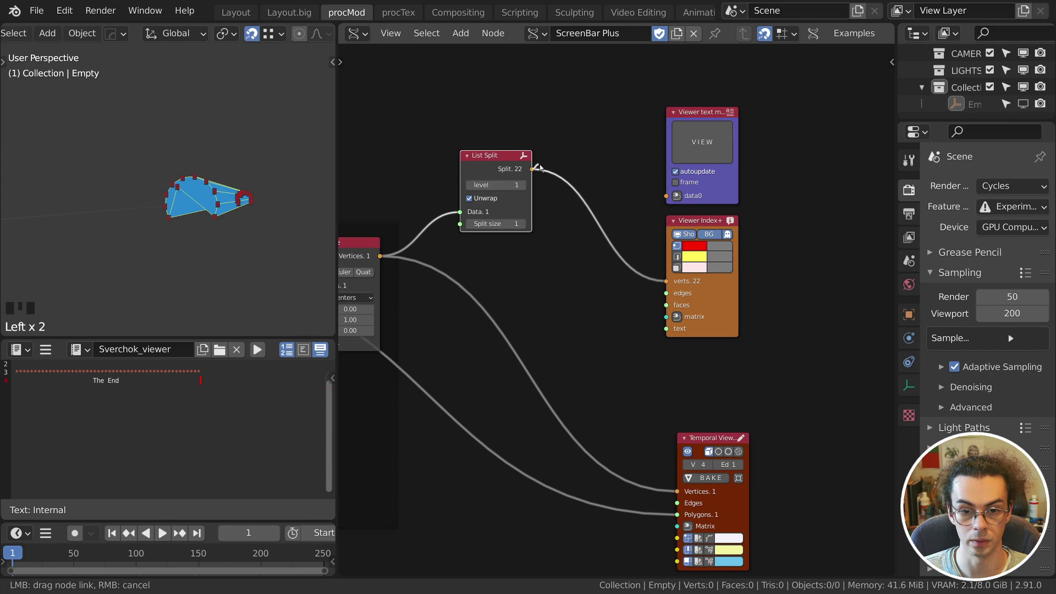
{"action": "left_click", "coordinate": [523, 224]}
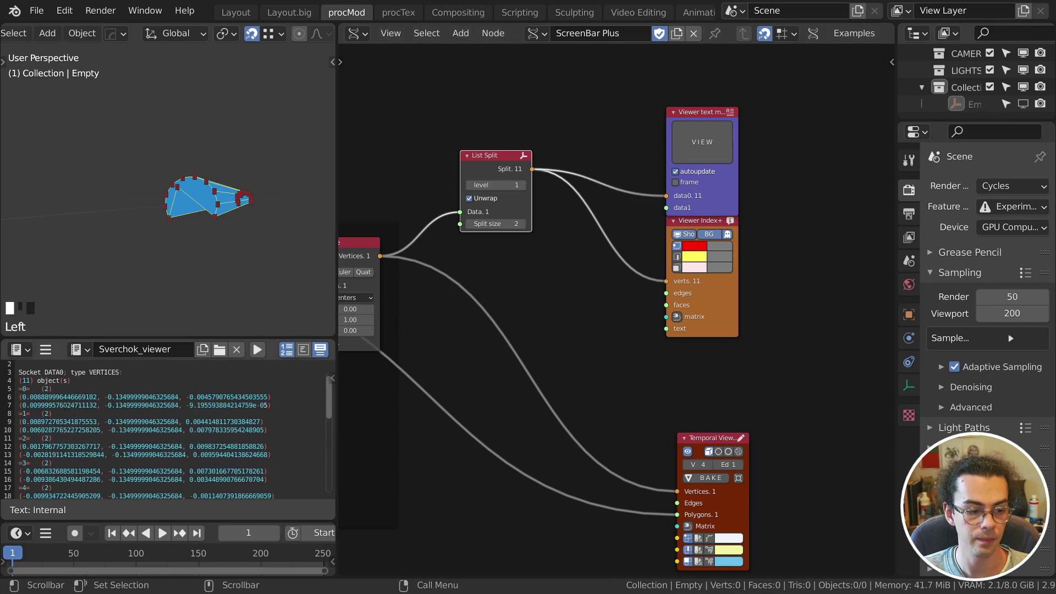
Set List Split's split size to 3 and move it with the text and index viewers farther from the Rotate node.
{"action": "left_click", "coordinate": [523, 224]}
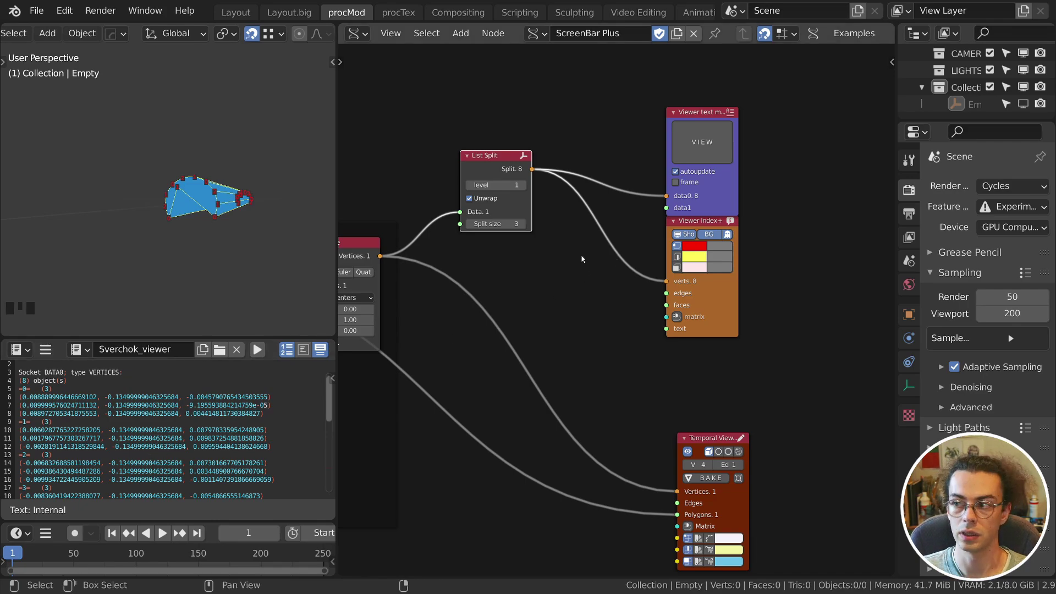
{"action": "left_click_drag", "start_coordinate": [485, 93], "coordinate": [705, 316]}
Add a List Length node between Rotate and List Split, feed it Rotate's vertices and link its Length output to the text viewer's data0.
{"action": "key", "text": "shift+a"}
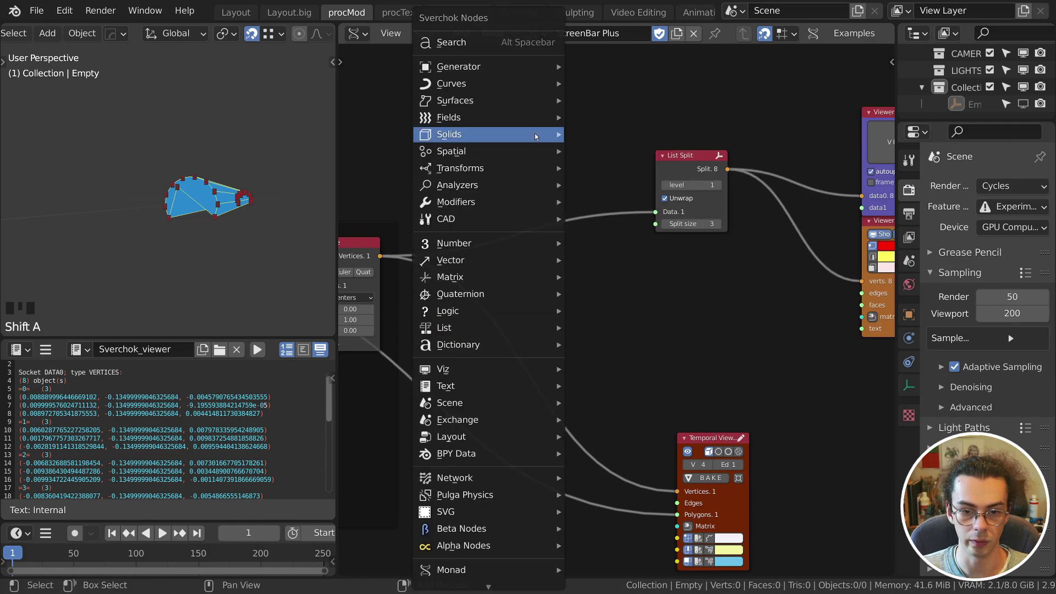
{"action": "left_click", "coordinate": [606, 93]}
{"action": "right_click", "coordinate": [485, 134]}
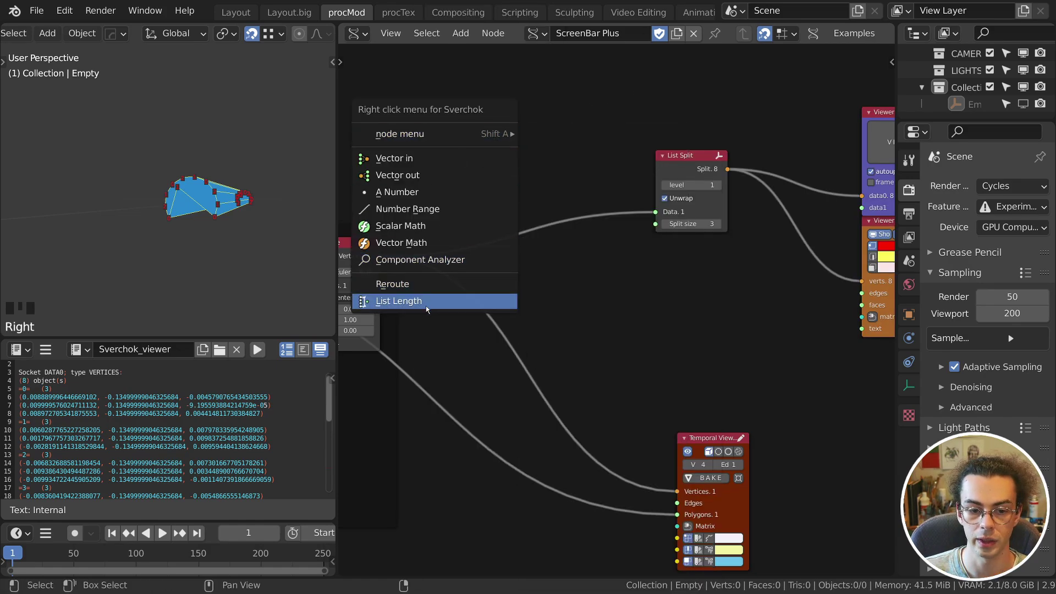
{"action": "key", "text": "shift+a"}
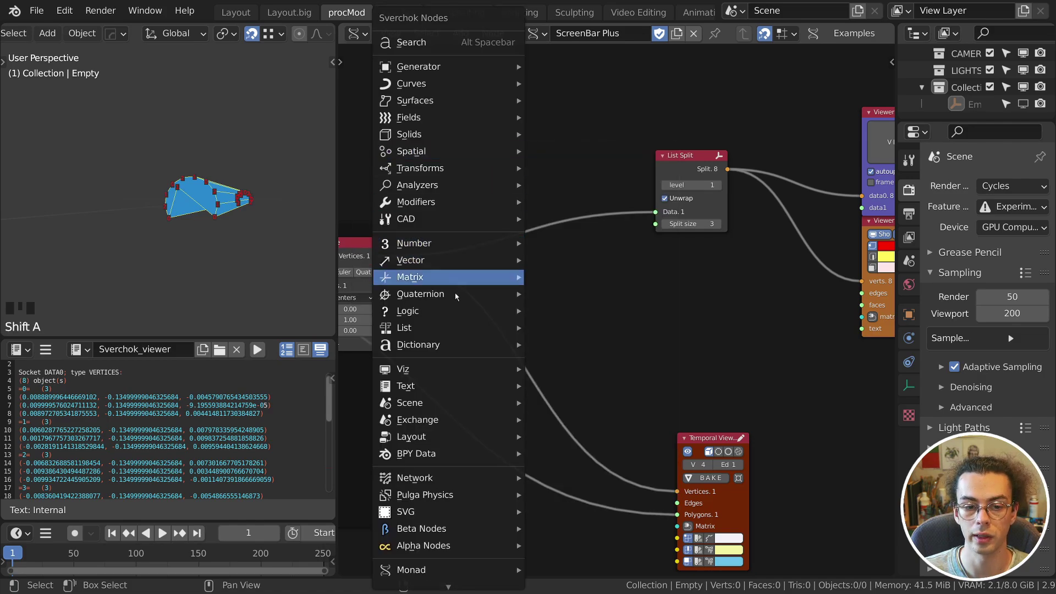
{"action": "mouse_move", "coordinate": [446, 322]}
{"action": "mouse_move", "coordinate": [604, 94]}
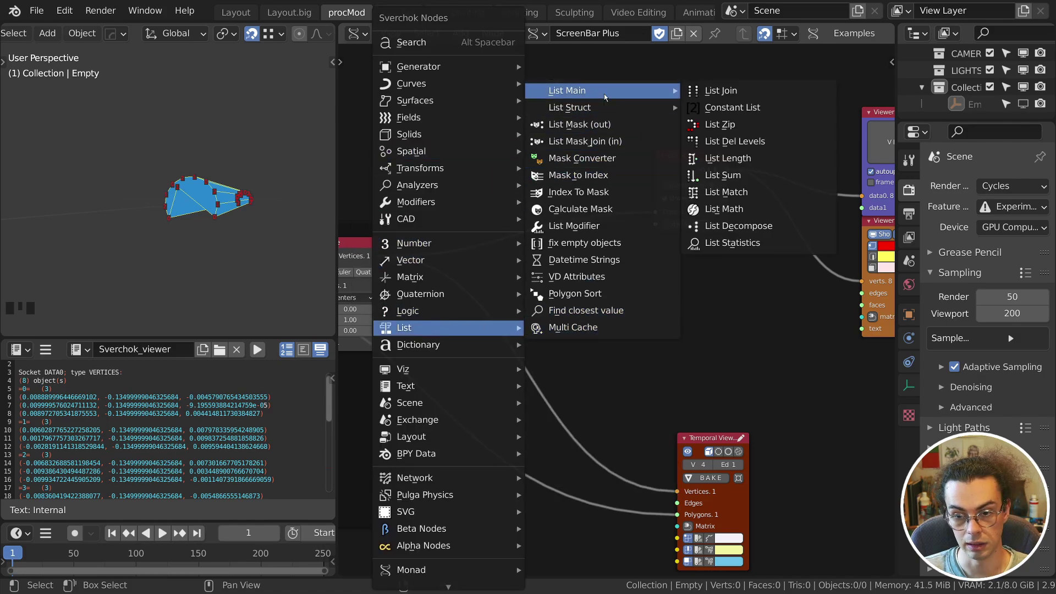
{"action": "left_click", "coordinate": [726, 158]}
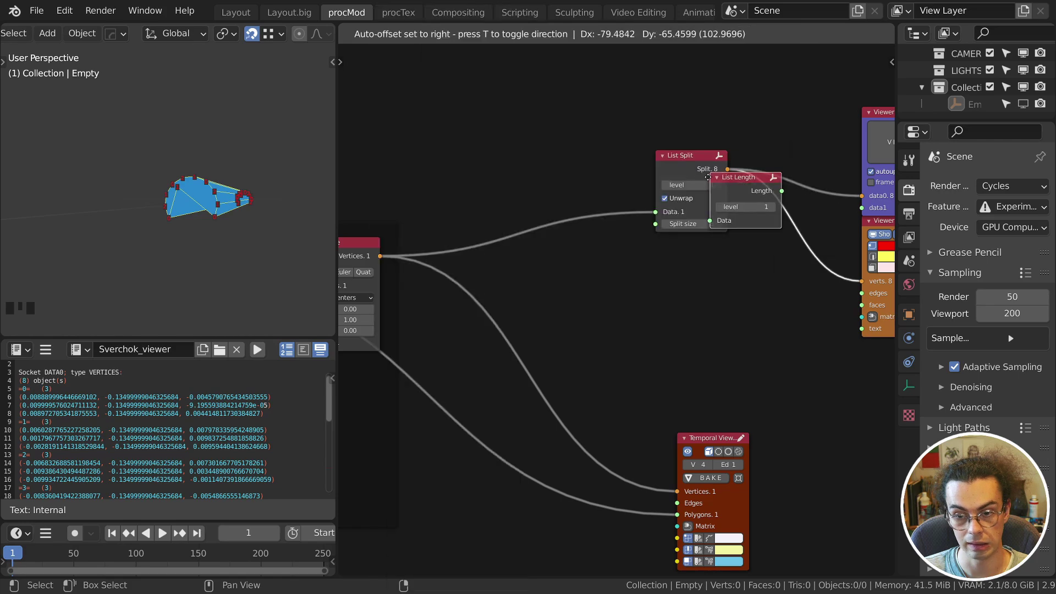
{"action": "left_click", "coordinate": [461, 133]}
{"action": "left_click_drag", "start_coordinate": [380, 255], "coordinate": [459, 188]}
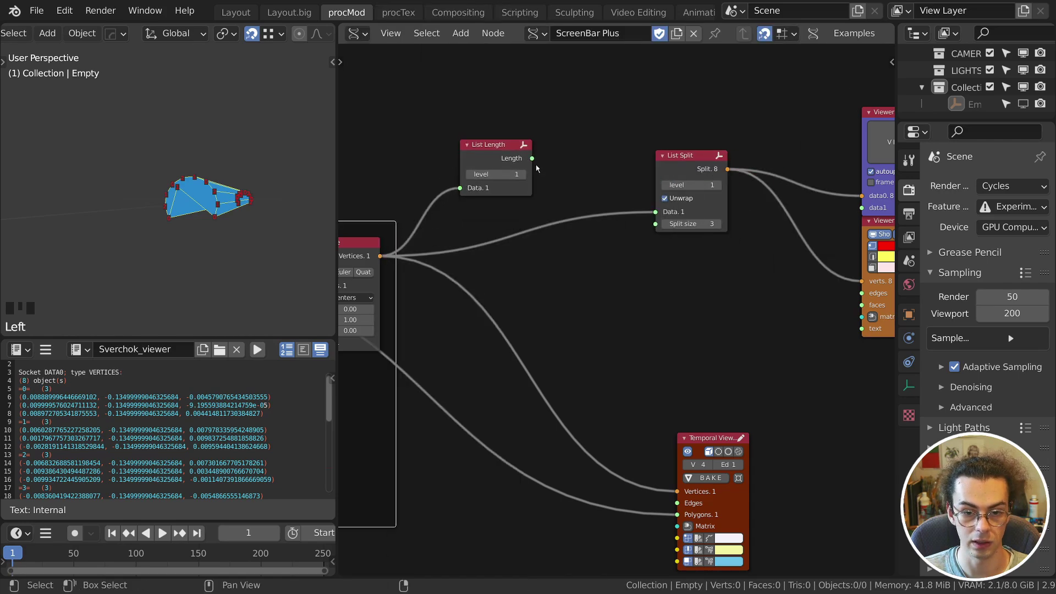
{"action": "left_click_drag", "start_coordinate": [532, 158], "coordinate": [862, 196]}
Insert a Scalar Math node on List Length's link to the text viewer, set to Divide with y at 2.
{"action": "key", "text": "shift+a"}
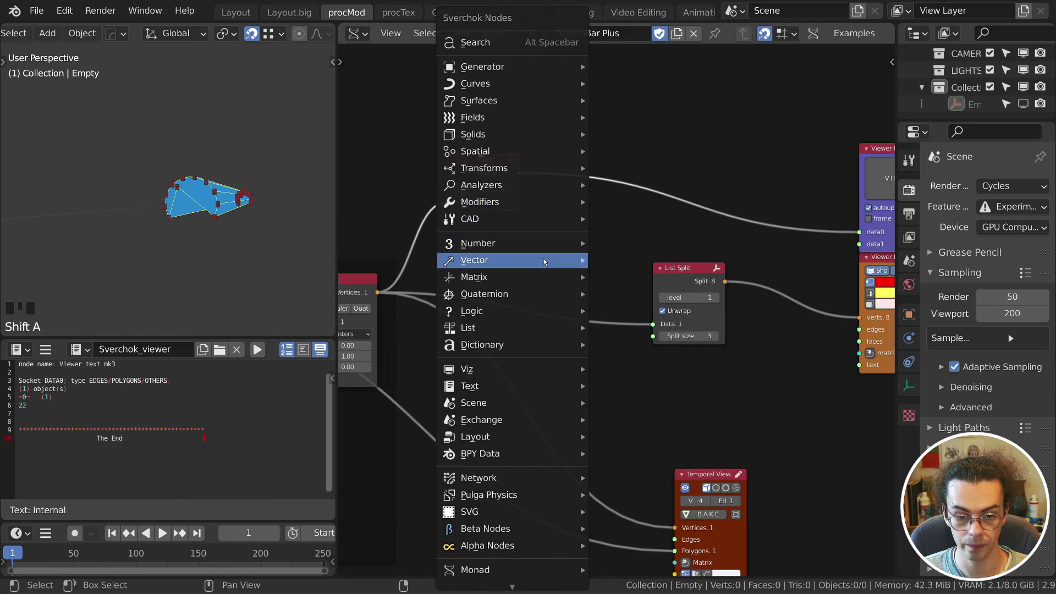
{"action": "mouse_move", "coordinate": [511, 243]}
{"action": "left_click", "coordinate": [625, 267]}
{"action": "left_click", "coordinate": [571, 165]}
{"action": "left_click", "coordinate": [596, 189]}
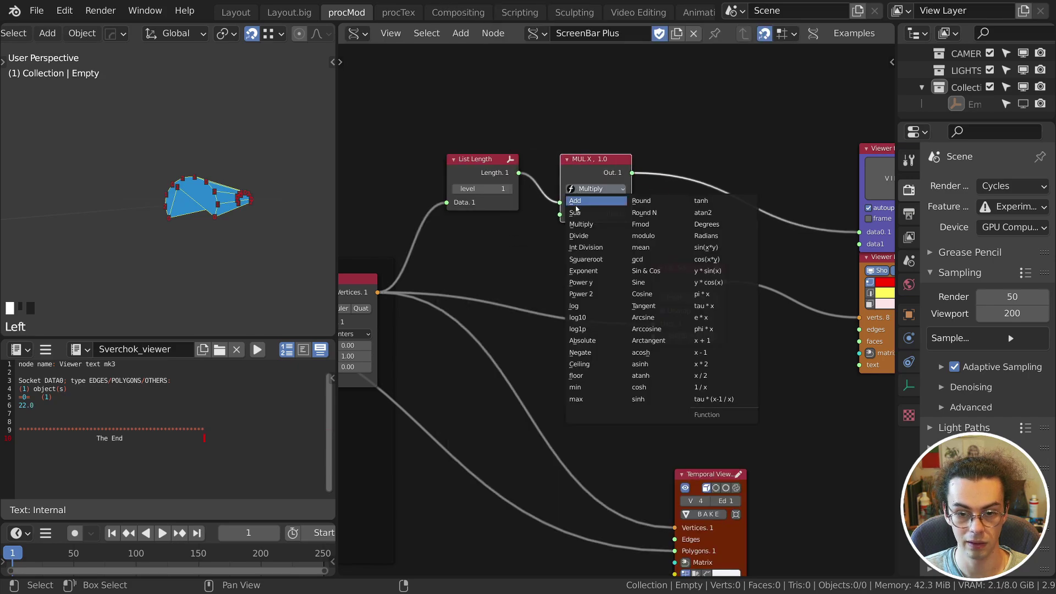
{"action": "left_click", "coordinate": [593, 210]}
{"action": "left_click", "coordinate": [611, 213]}
{"action": "type", "text": "2"}
{"action": "key", "text": "Return"}
Link the Divide node's output to List Split's split size and List Split's output to the text viewer's data0.
{"action": "left_click_drag", "start_coordinate": [617, 181], "coordinate": [653, 336]}
{"action": "middle_click_drag", "start_coordinate": [705, 293], "coordinate": [604, 299]}
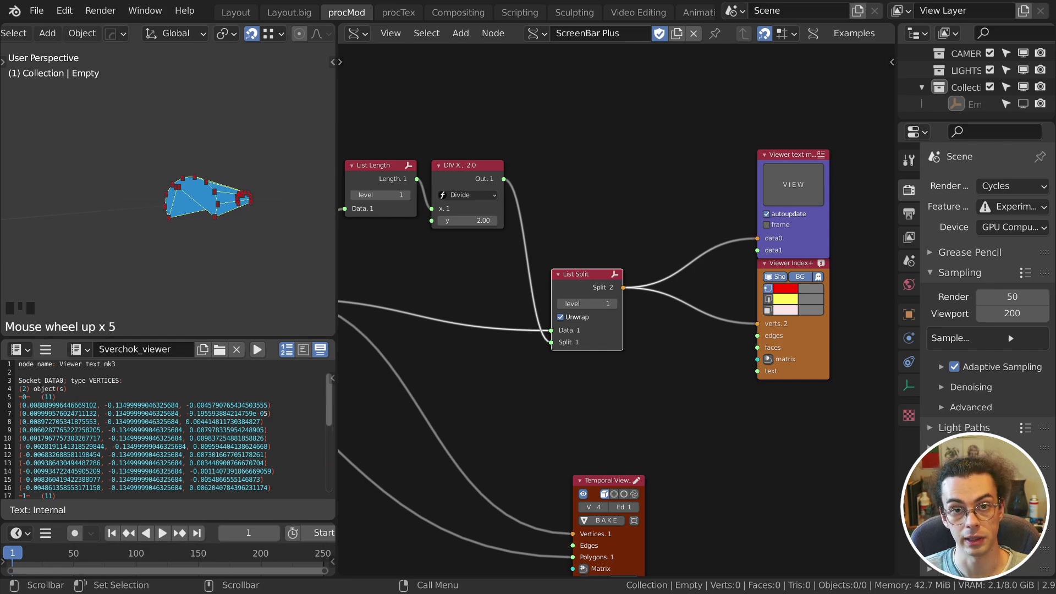
{"action": "middle_click_drag", "start_coordinate": [831, 147], "coordinate": [788, 159]}
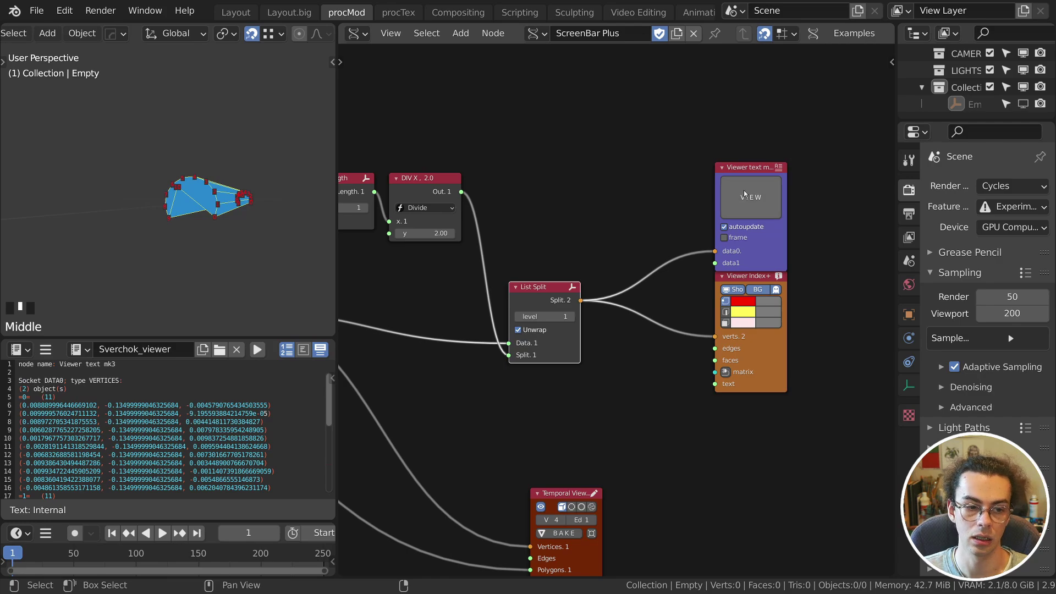
Make room and insert a List Item node between List Split and the text and index viewers.
{"action": "key", "text": "shift+l"}
{"action": "key", "text": "g"}
{"action": "left_click", "coordinate": [714, 228]}
{"action": "middle_click_drag", "start_coordinate": [501, 177], "coordinate": [603, 190]}
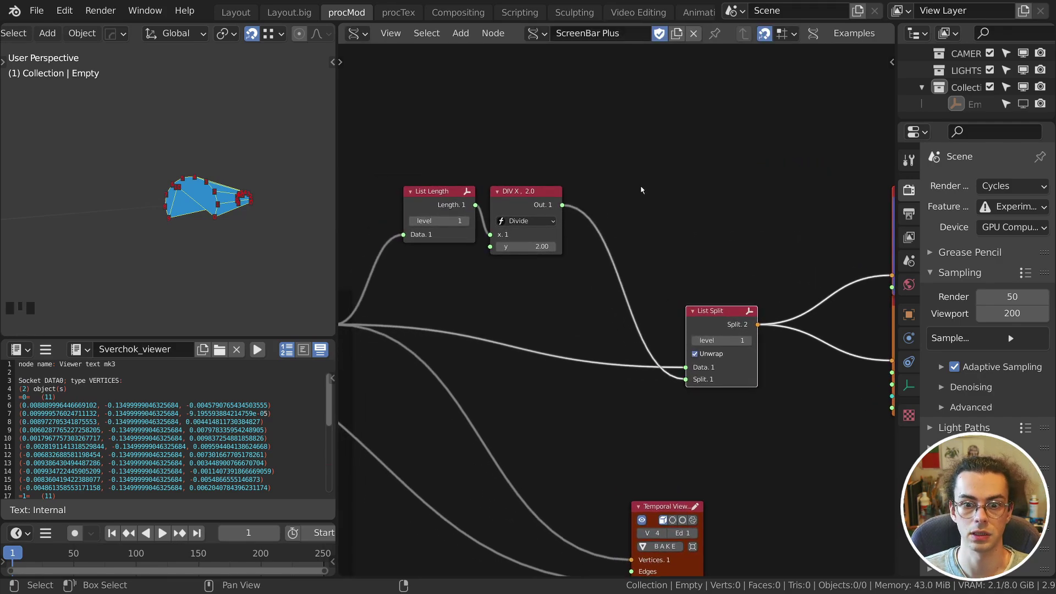
{"action": "key", "text": "shift+a"}
{"action": "mouse_move", "coordinate": [621, 325]}
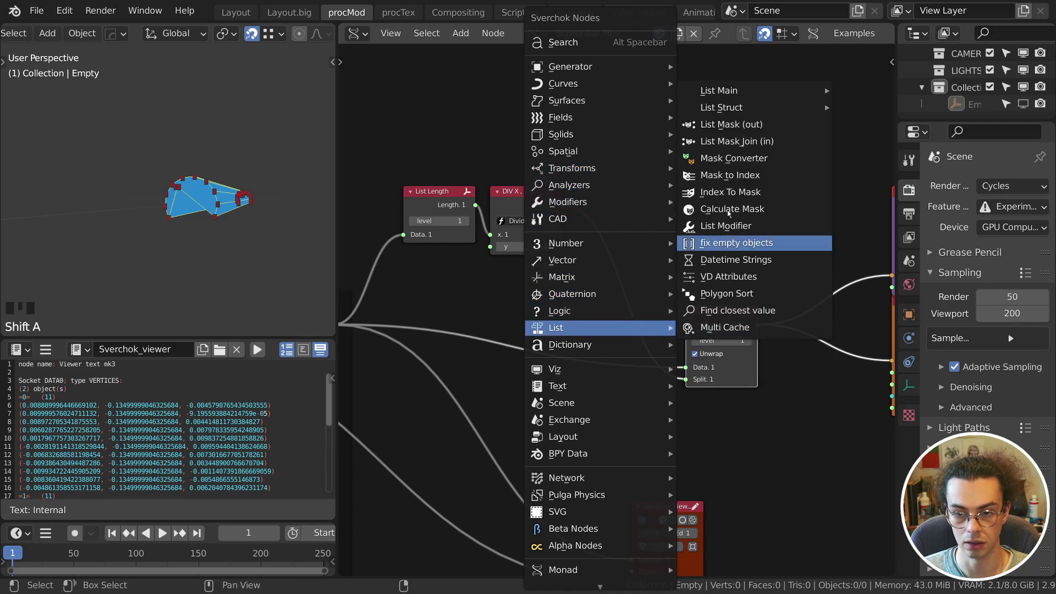
{"action": "mouse_move", "coordinate": [770, 108]}
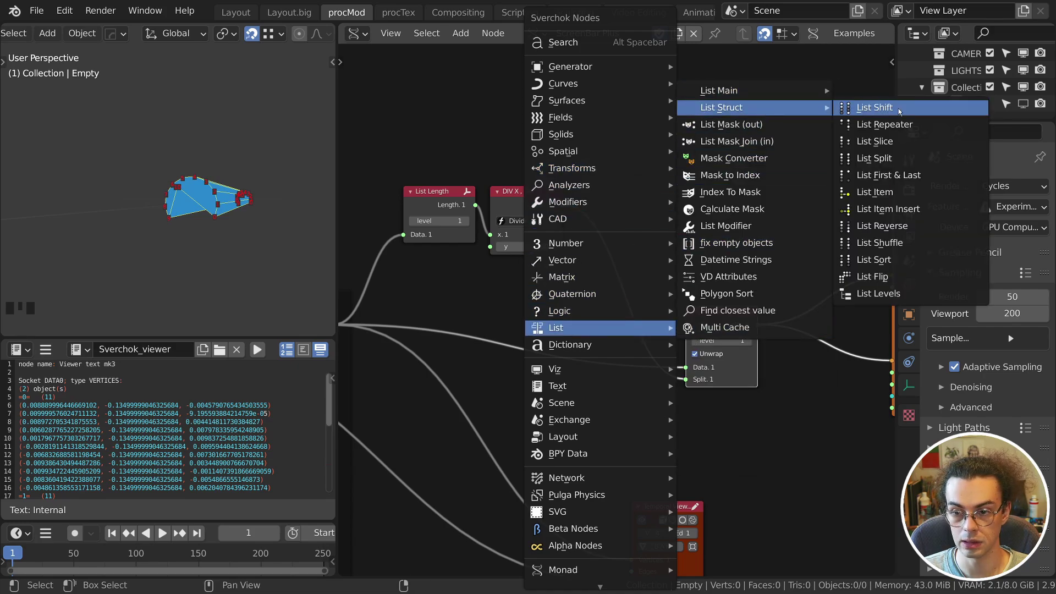
{"action": "left_click", "coordinate": [875, 192]}
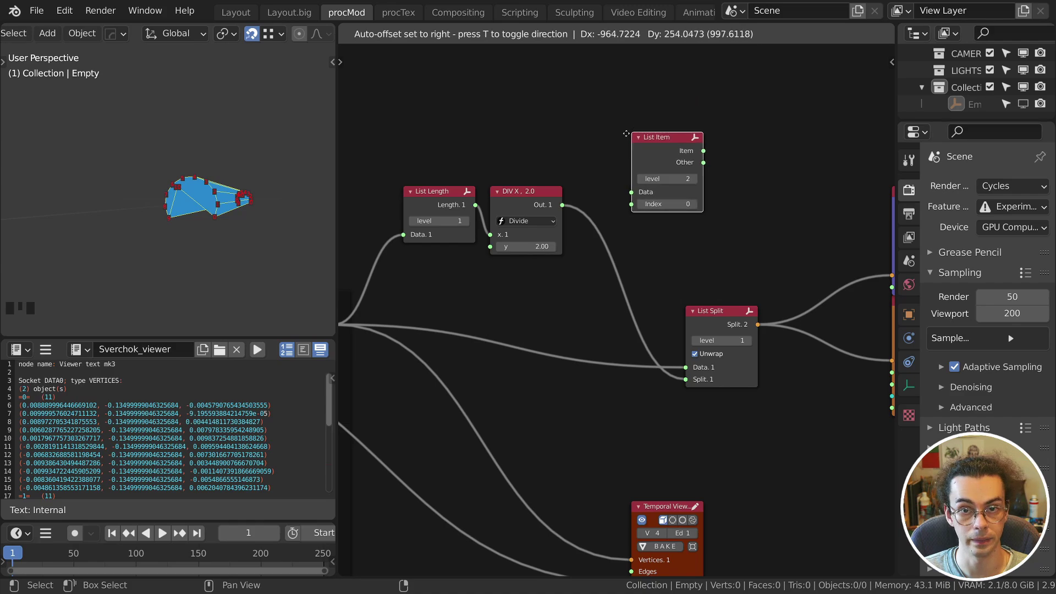
{"action": "left_click", "coordinate": [610, 258]}
{"action": "left_click_drag", "start_coordinate": [796, 256], "coordinate": [795, 252]}
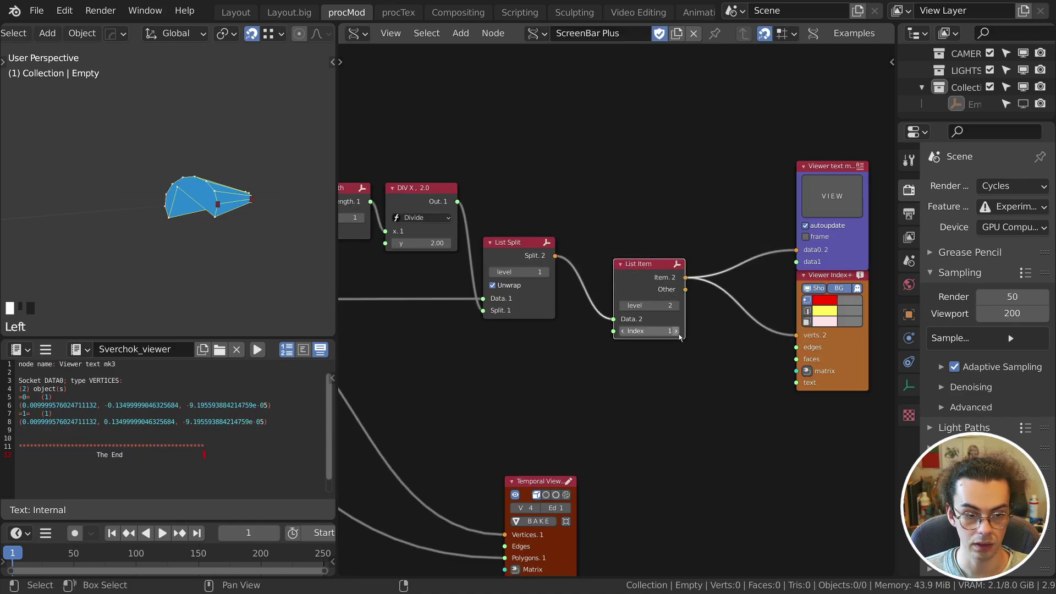
Step List Item's index up to 10 and link its Other output to Viewer Index+'s verts.
{"action": "left_click_drag", "start_coordinate": [677, 331], "coordinate": [699, 331], "text": "shift"}
{"action": "left_click", "coordinate": [676, 332]}
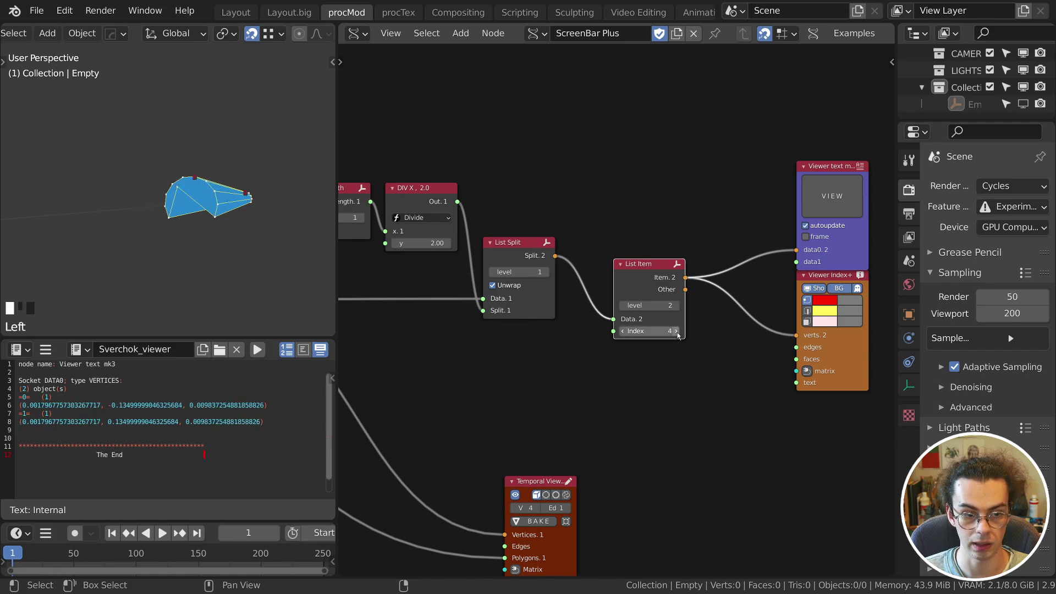
{"action": "left_click", "coordinate": [676, 331]}
{"action": "left_click", "coordinate": [676, 331]}
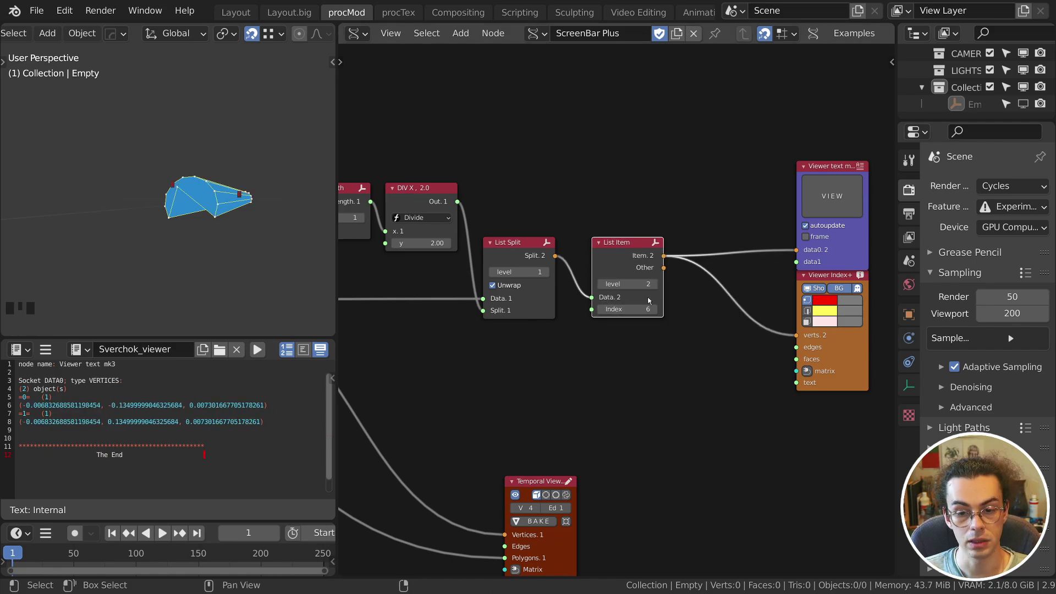
{"action": "left_click", "coordinate": [656, 311]}
{"action": "left_click", "coordinate": [656, 311]}
{"action": "left_click", "coordinate": [656, 310]}
{"action": "left_click", "coordinate": [656, 311]}
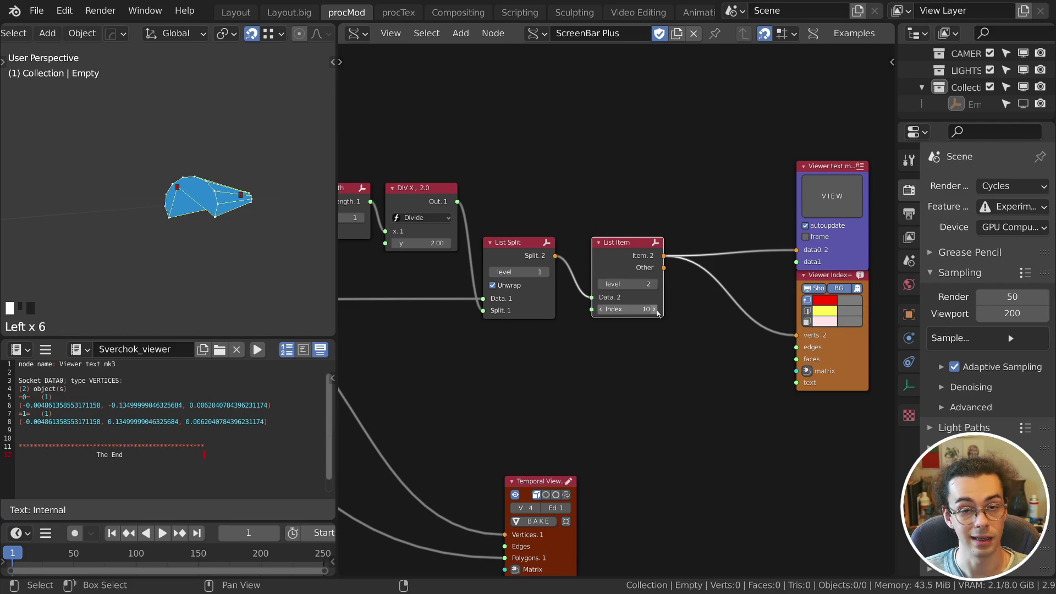
{"action": "left_click_drag", "start_coordinate": [664, 268], "coordinate": [796, 334]}
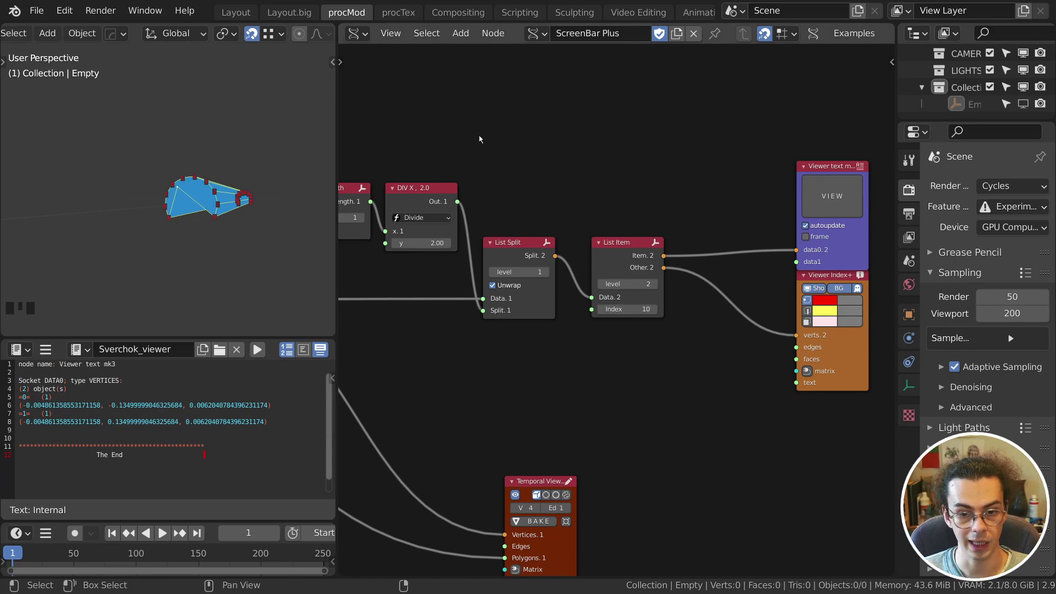
Test the lamp profile's resolution by raising the Number Range count to 100 and reducing it to 4.
{"action": "scroll", "coordinate": [478, 132], "scroll_direction": "down", "scroll_amount": 7}
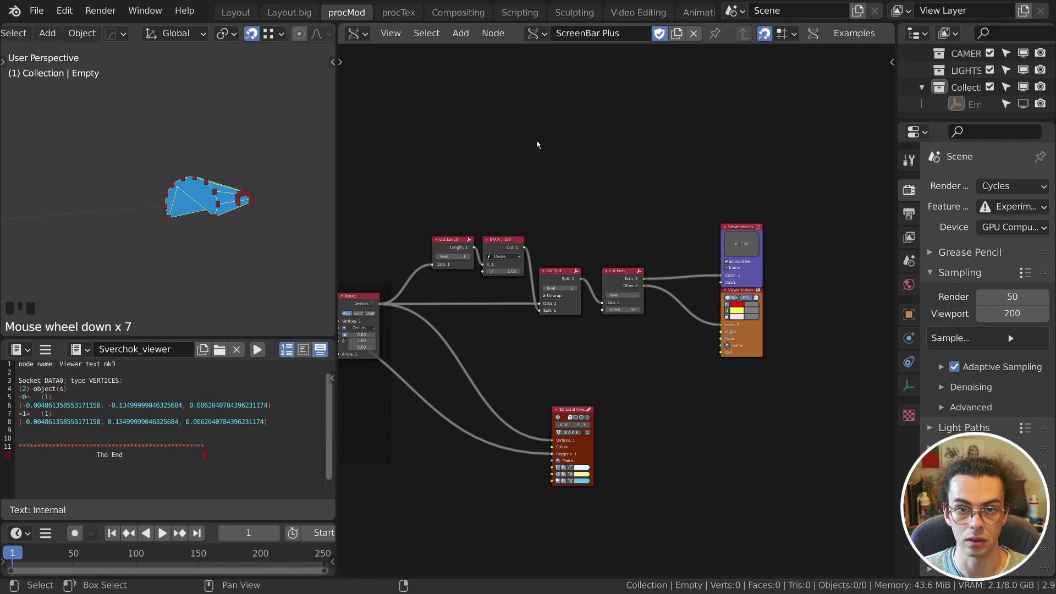
{"action": "middle_click_drag", "start_coordinate": [537, 146], "coordinate": [474, 165]}
{"action": "scroll", "coordinate": [513, 202], "scroll_direction": "up", "scroll_amount": 2}
{"action": "scroll", "coordinate": [513, 314], "scroll_direction": "up", "scroll_amount": 5}
{"action": "middle_click_drag", "start_coordinate": [514, 314], "coordinate": [610, 306]}
{"action": "scroll", "coordinate": [610, 305], "scroll_direction": "up", "scroll_amount": 5}
{"action": "left_click", "coordinate": [615, 247]}
{"action": "left_click", "coordinate": [655, 246]}
{"action": "left_click", "coordinate": [655, 245]}
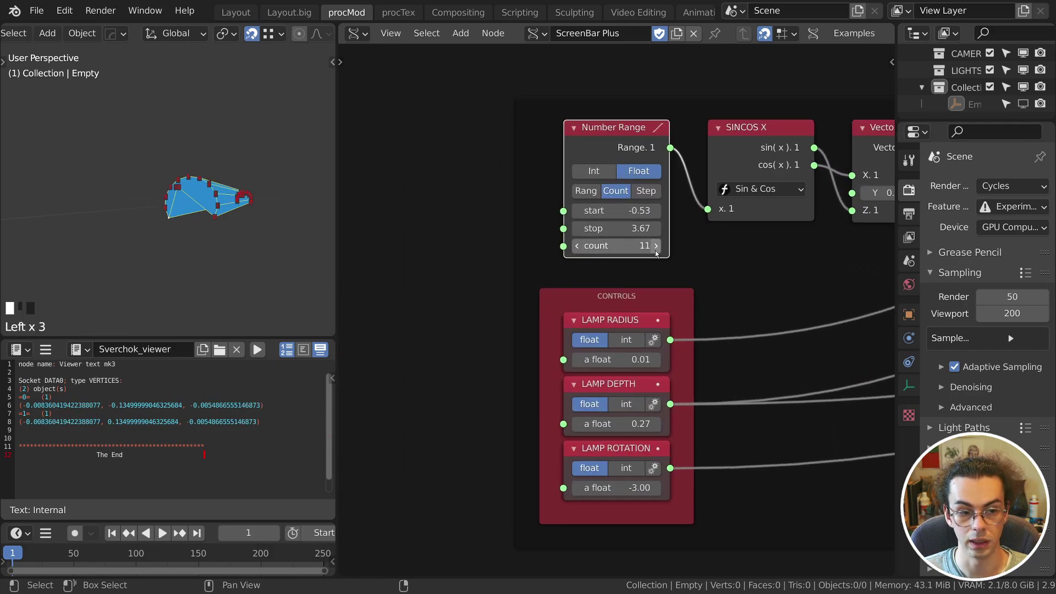
{"action": "left_click_drag", "start_coordinate": [623, 245], "coordinate": [672, 244], "text": "shift"}
{"action": "middle_click_drag", "start_coordinate": [279, 187], "coordinate": [178, 228]}
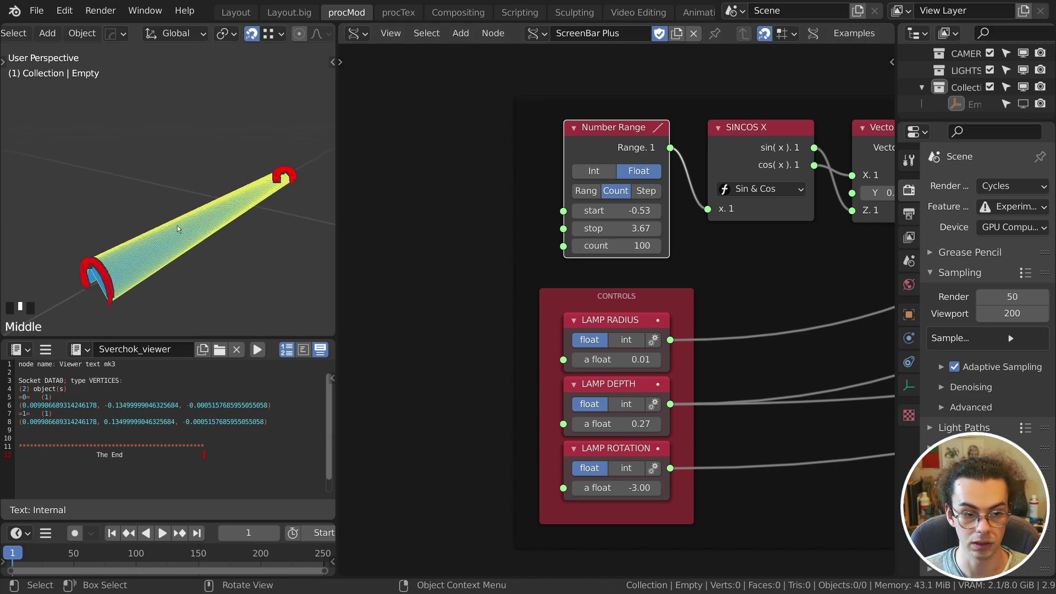
{"action": "left_click_drag", "start_coordinate": [624, 246], "coordinate": [576, 245], "text": "shift"}
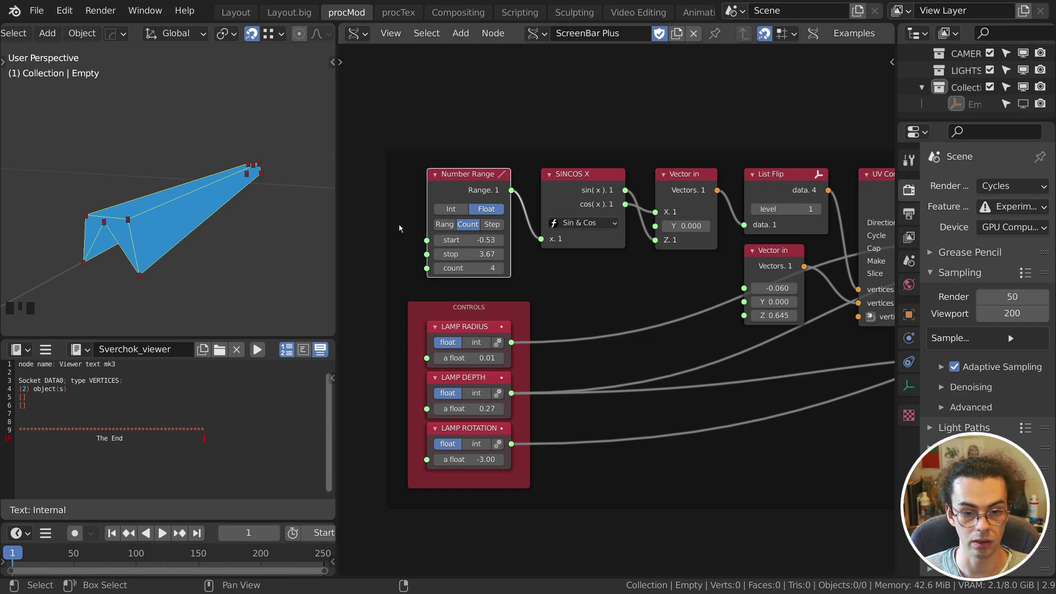
Move the CONTROLS frame farther from the Number Range node and duplicate its LAMP RADIUS node below the frame.
{"action": "middle_click_drag", "start_coordinate": [349, 245], "coordinate": [626, 247]}
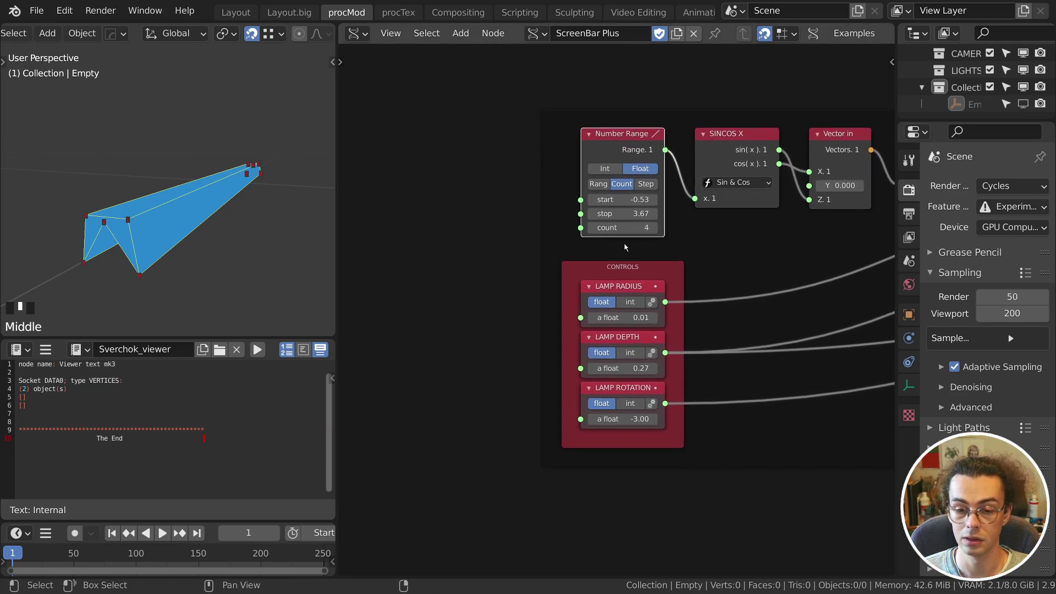
{"action": "left_click_drag", "start_coordinate": [653, 268], "coordinate": [497, 259]}
{"action": "left_click", "coordinate": [446, 285]}
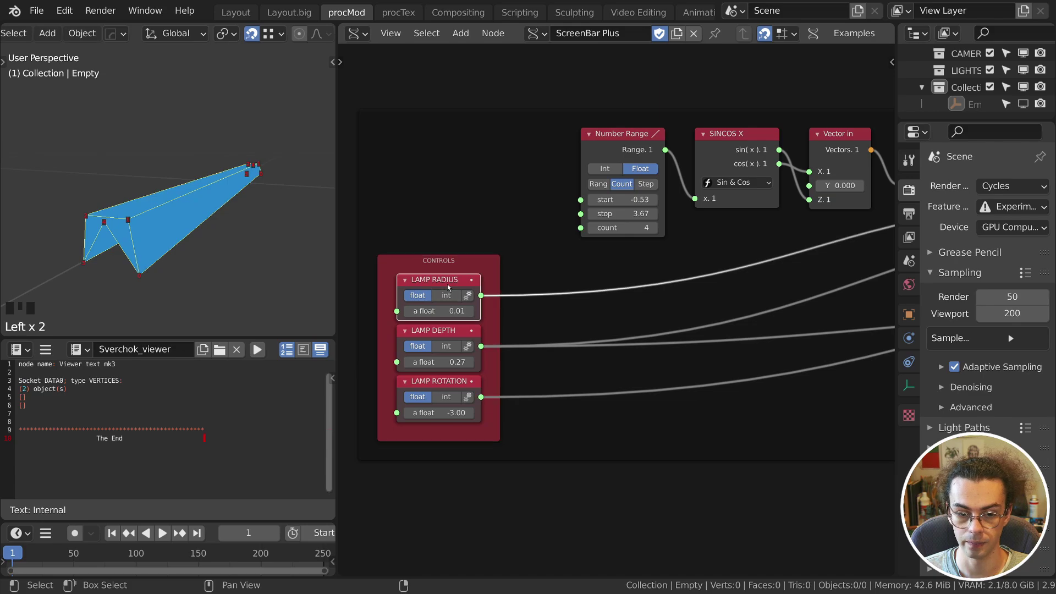
{"action": "key", "text": "shift+d"}
{"action": "left_click", "coordinate": [496, 496]}
Label the duplicated number node RESOLUTION and place it above LAMP RADIUS in the CONTROLS frame.
{"action": "key", "text": "F2"}
{"action": "key", "text": "ctrl+BackSpace"}
{"action": "key", "text": "ctrl+BackSpace"}
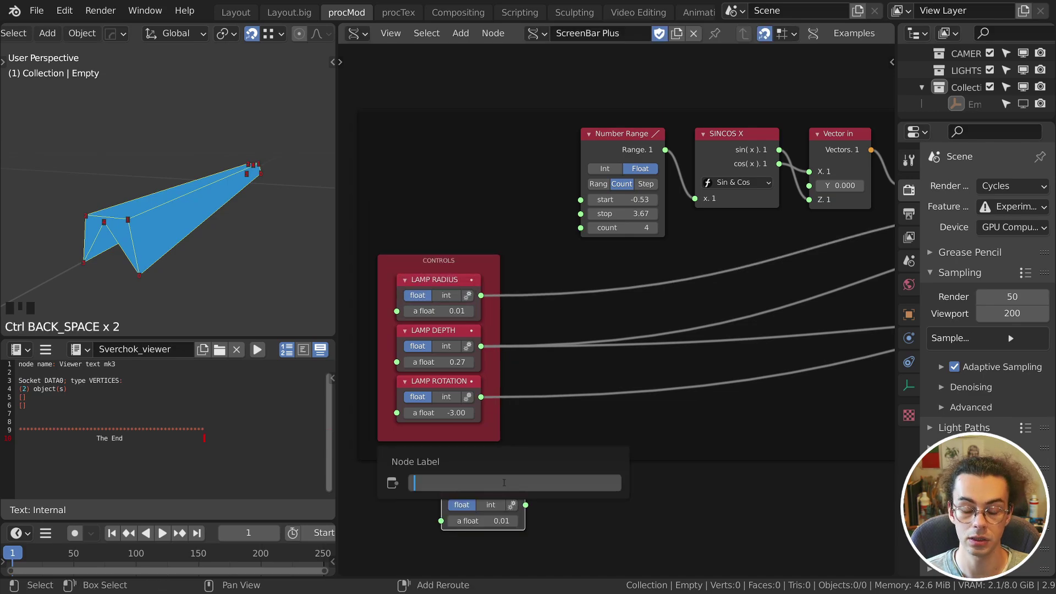
{"action": "type", "text": "RESOLUT"}
{"action": "type", "text": "ION"}
{"action": "key", "text": "Return"}
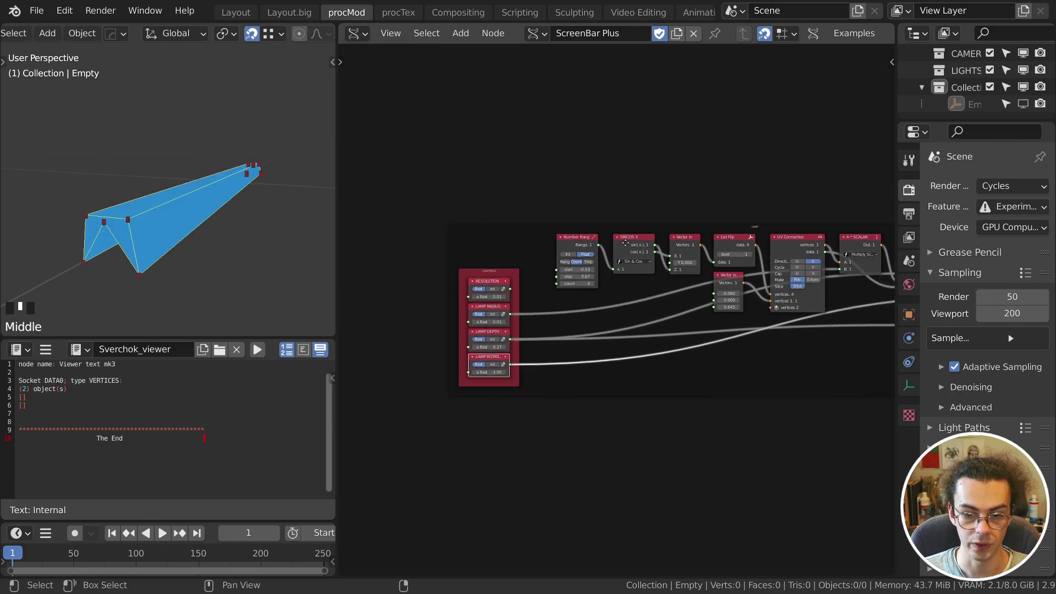
Switch the RESOLUTION node to int, set it to 5 and link it to Number Range's count.
{"action": "middle_click_drag", "start_coordinate": [640, 246], "coordinate": [483, 249]}
{"action": "scroll", "coordinate": [610, 254], "scroll_direction": "down", "scroll_amount": 2}
{"action": "middle_click_drag", "start_coordinate": [614, 255], "coordinate": [547, 270]}
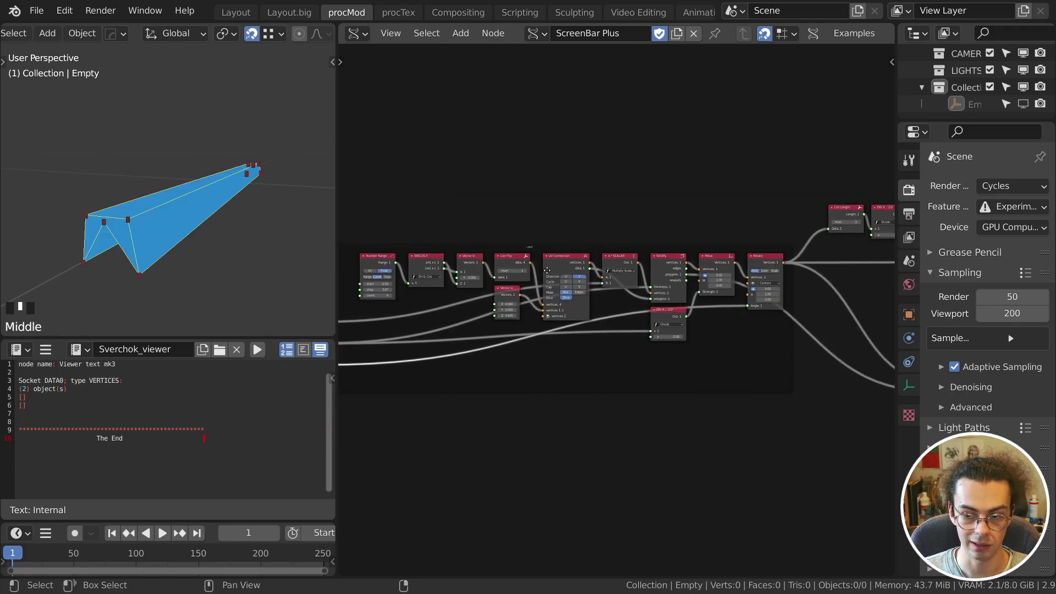
{"action": "scroll", "coordinate": [496, 312], "scroll_direction": "down", "scroll_amount": 2}
{"action": "scroll", "coordinate": [401, 324], "scroll_direction": "up", "scroll_amount": 9}
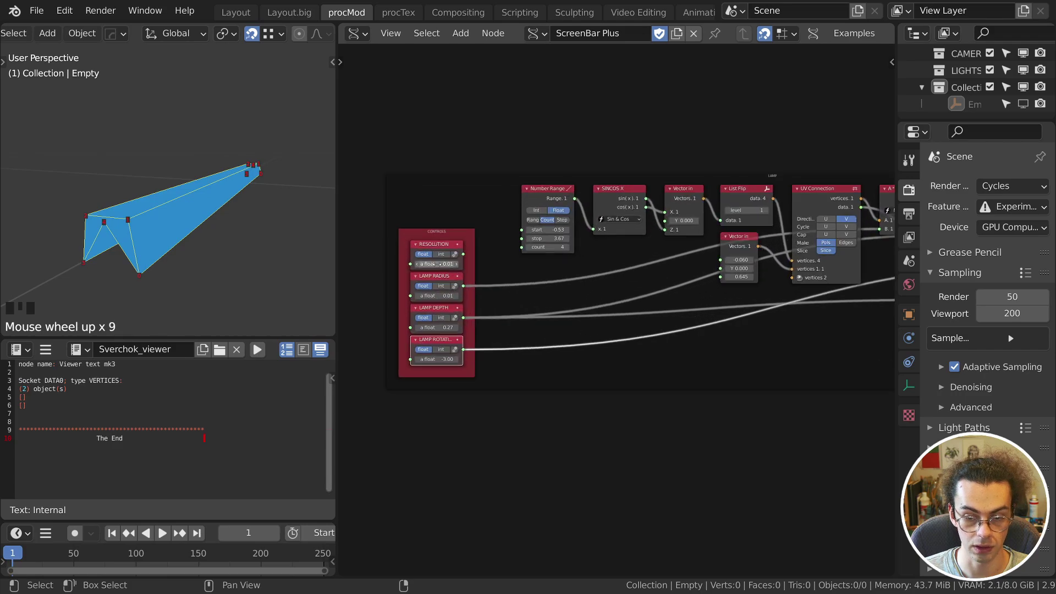
{"action": "left_click", "coordinate": [442, 254]}
{"action": "left_click", "coordinate": [438, 264]}
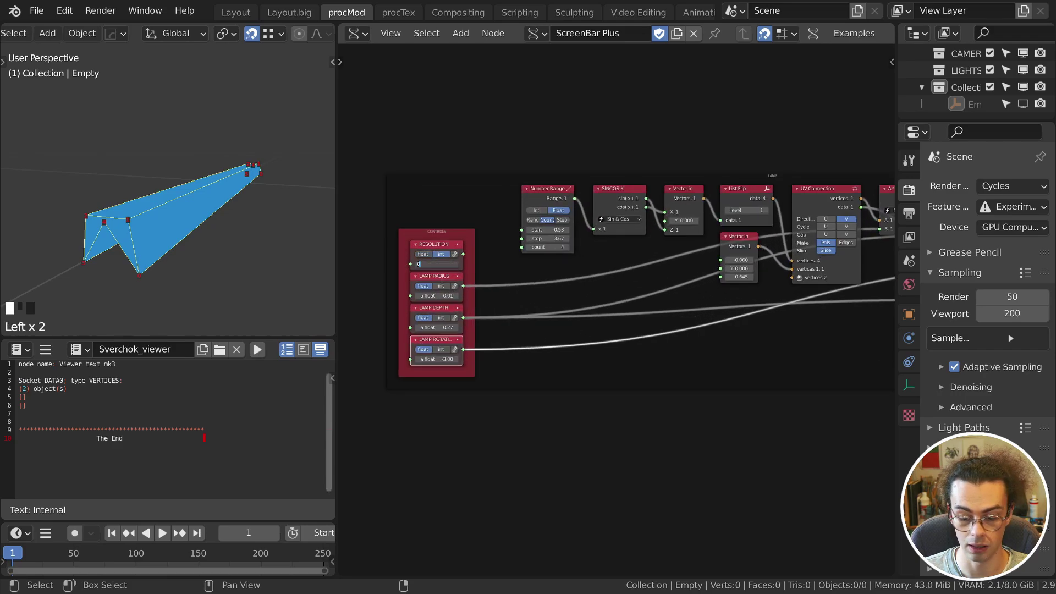
{"action": "scroll", "coordinate": [442, 265], "scroll_direction": "up", "scroll_amount": 2}
{"action": "left_click_drag", "start_coordinate": [463, 309], "coordinate": [541, 300]}
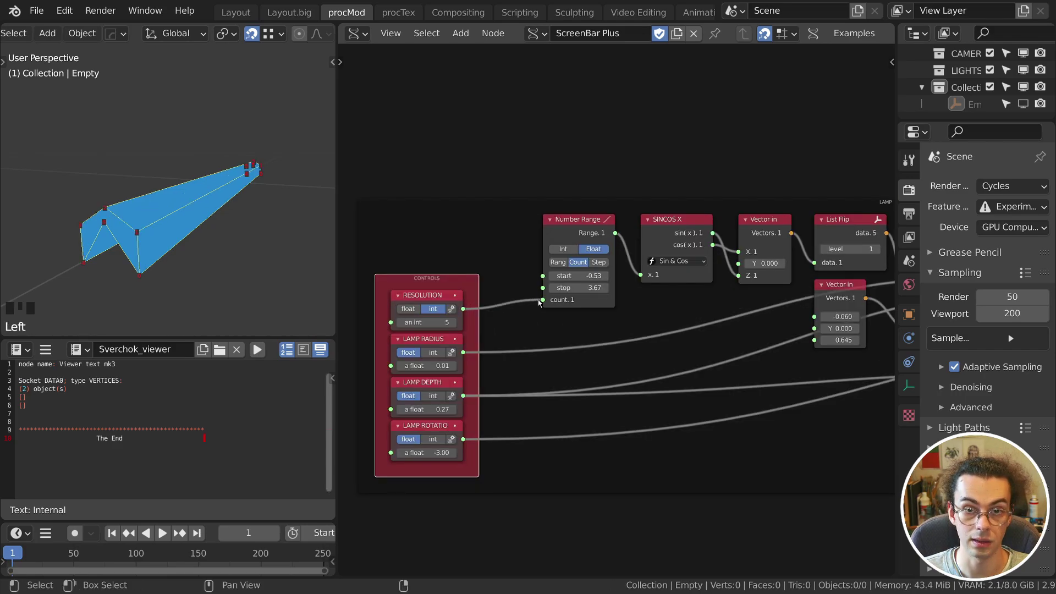
Link the RESOLUTION node's output to the List Item node's index at the far end of the node tree.
{"action": "scroll", "coordinate": [581, 265], "scroll_direction": "down", "scroll_amount": 4}
{"action": "middle_click_drag", "start_coordinate": [605, 330], "coordinate": [380, 342]}
{"action": "scroll", "coordinate": [585, 334], "scroll_direction": "down", "scroll_amount": 1}
{"action": "scroll", "coordinate": [534, 317], "scroll_direction": "down", "scroll_amount": 1}
{"action": "scroll", "coordinate": [452, 324], "scroll_direction": "down", "scroll_amount": 1}
{"action": "scroll", "coordinate": [445, 343], "scroll_direction": "down", "scroll_amount": 1}
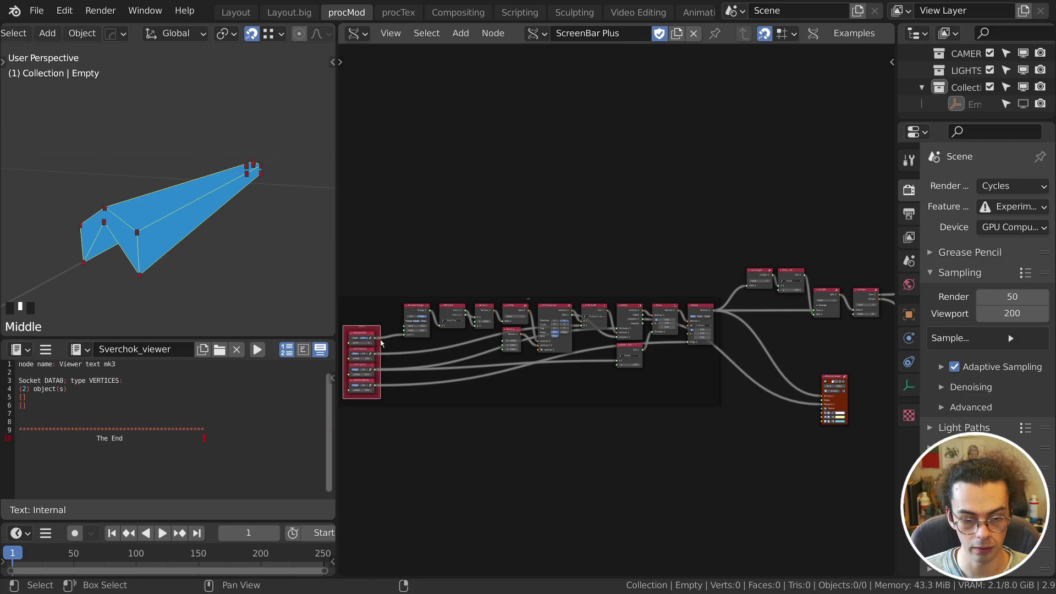
{"action": "left_click", "coordinate": [378, 343]}
{"action": "left_click_drag", "start_coordinate": [379, 341], "coordinate": [857, 316]}
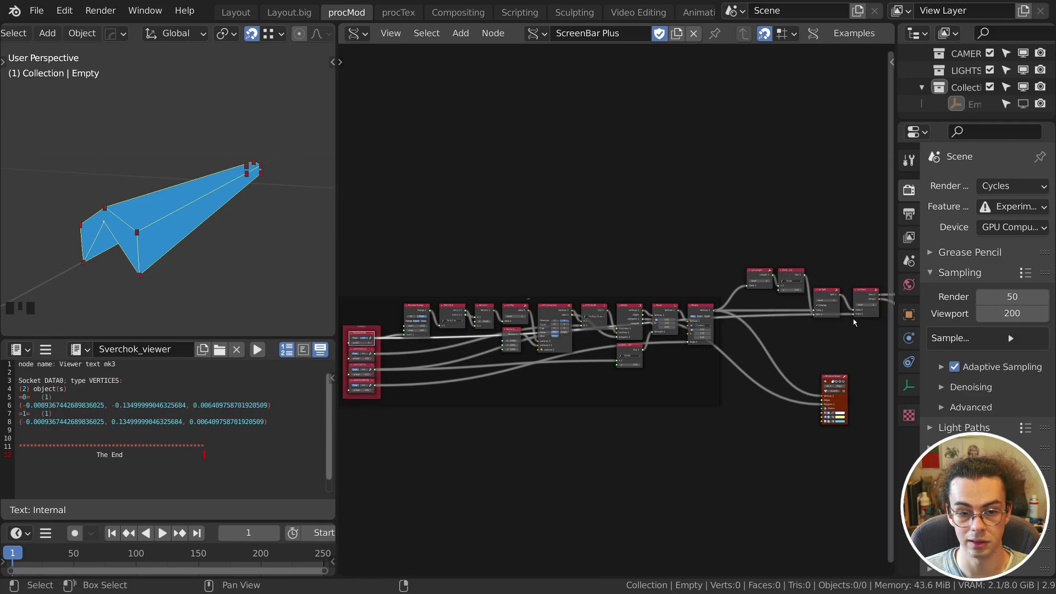
{"action": "middle_click_drag", "start_coordinate": [825, 333], "coordinate": [738, 347]}
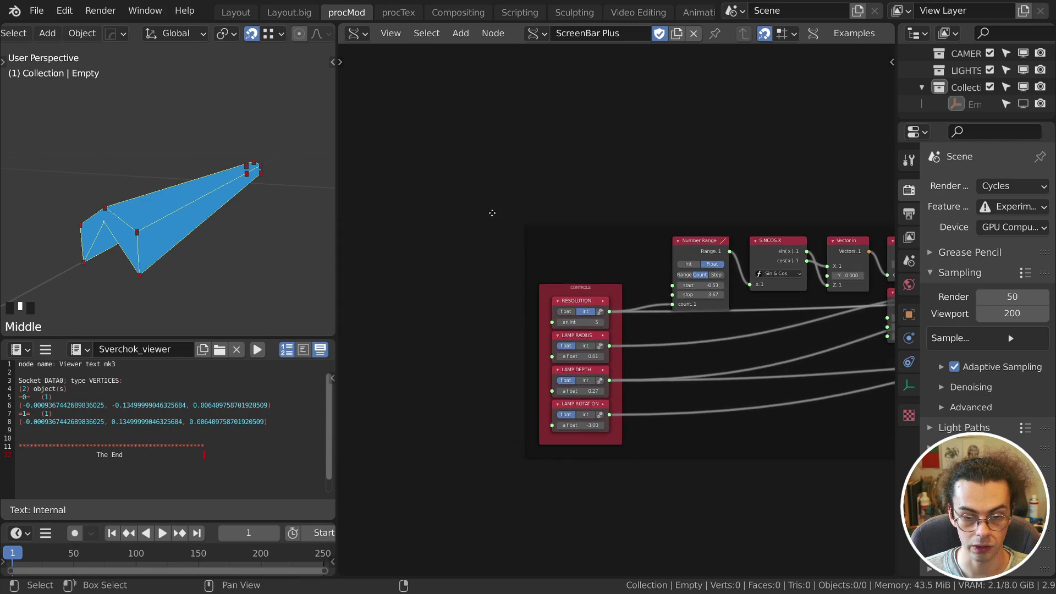
Set the RESOLUTION control to 10.
{"action": "scroll", "coordinate": [590, 341], "scroll_direction": "down", "scroll_amount": 2}
{"action": "scroll", "coordinate": [590, 341], "scroll_direction": "up", "scroll_amount": 6}
{"action": "left_click", "coordinate": [584, 334]}
{"action": "left_click", "coordinate": [584, 334]}
{"action": "left_click", "coordinate": [584, 334]}
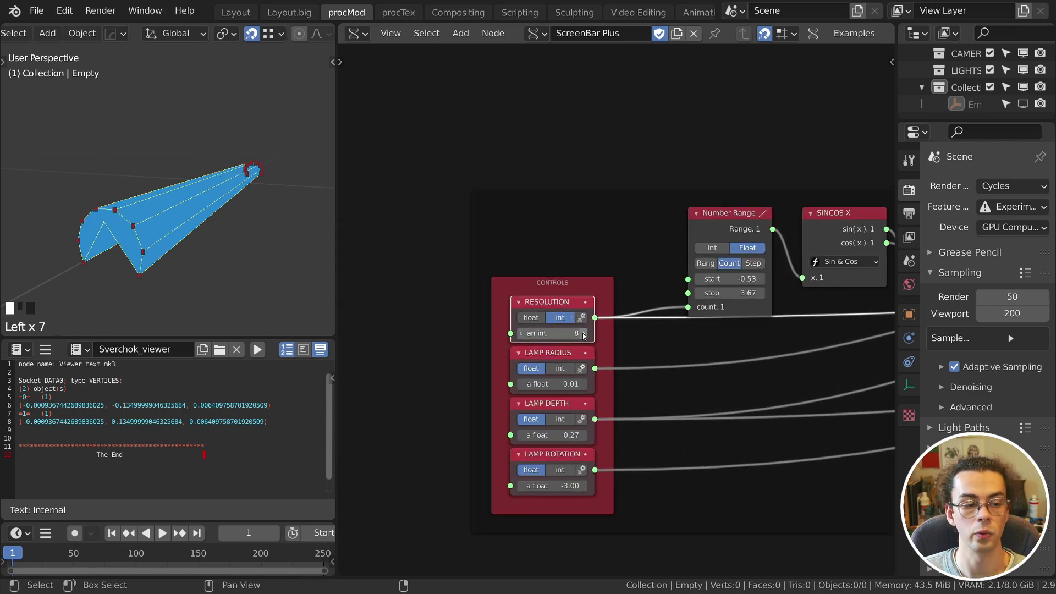
{"action": "left_click", "coordinate": [584, 333]}
{"action": "left_click", "coordinate": [584, 334]}
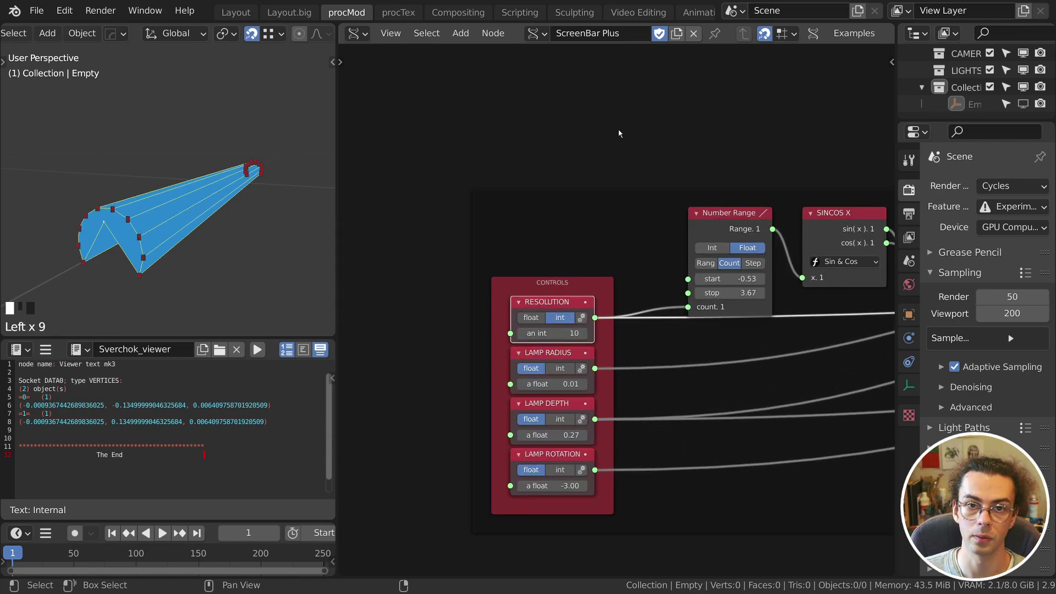
Add a UV Connection node beside List Item and link List Item's Other output to its vertices input.
{"action": "scroll", "coordinate": [725, 147], "scroll_direction": "down", "scroll_amount": 12}
{"action": "middle_click_drag", "start_coordinate": [725, 147], "coordinate": [659, 219]}
{"action": "scroll", "coordinate": [710, 117], "scroll_direction": "down", "scroll_amount": 1}
{"action": "scroll", "coordinate": [707, 117], "scroll_direction": "up", "scroll_amount": 8}
{"action": "scroll", "coordinate": [663, 220], "scroll_direction": "down", "scroll_amount": 1}
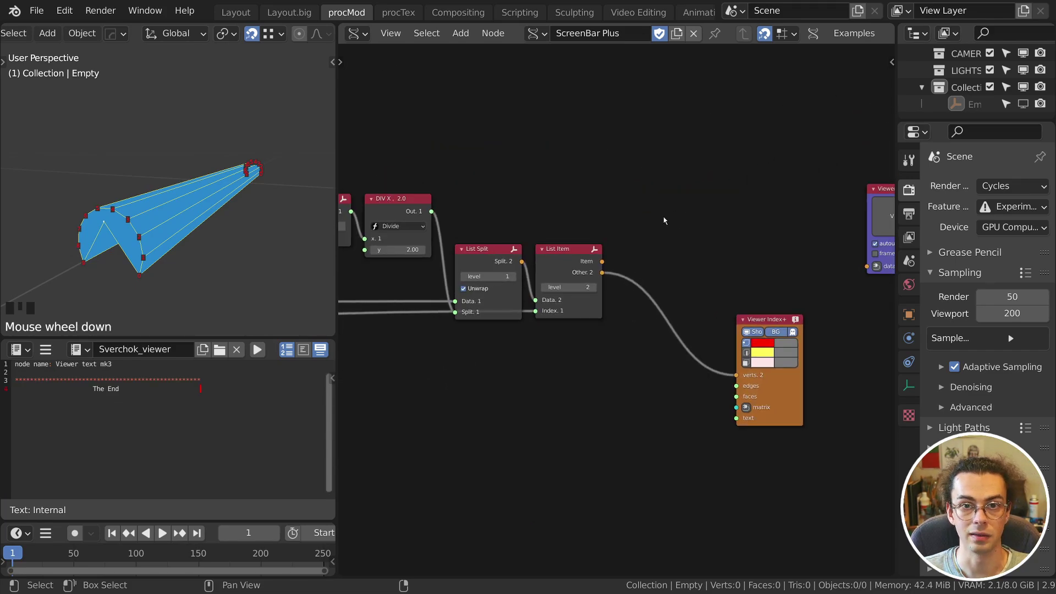
{"action": "key", "text": "shift+a"}
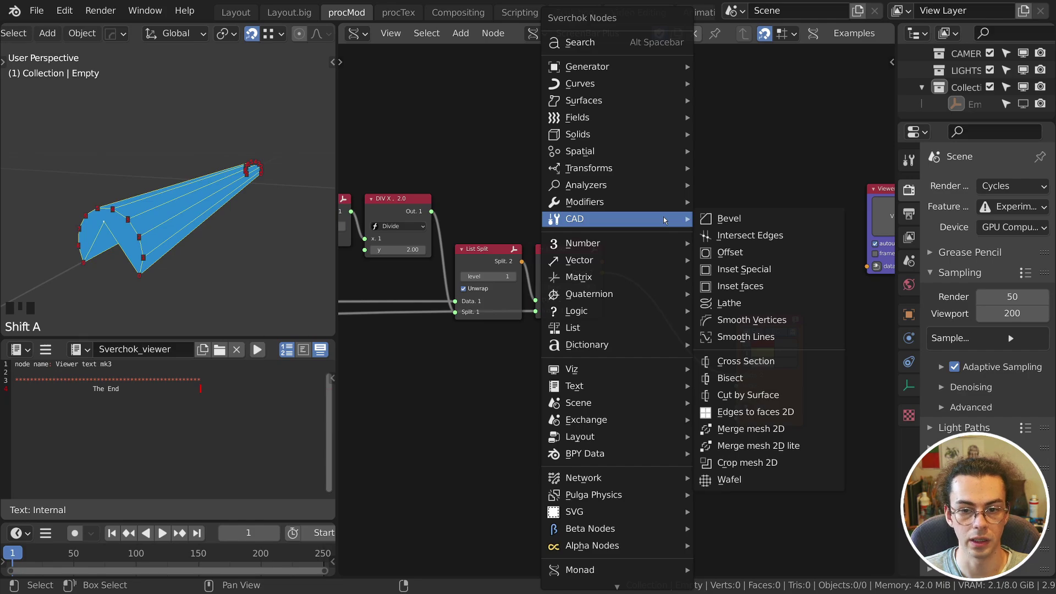
{"action": "left_click", "coordinate": [632, 44]}
{"action": "type", "text": "uv conn"}
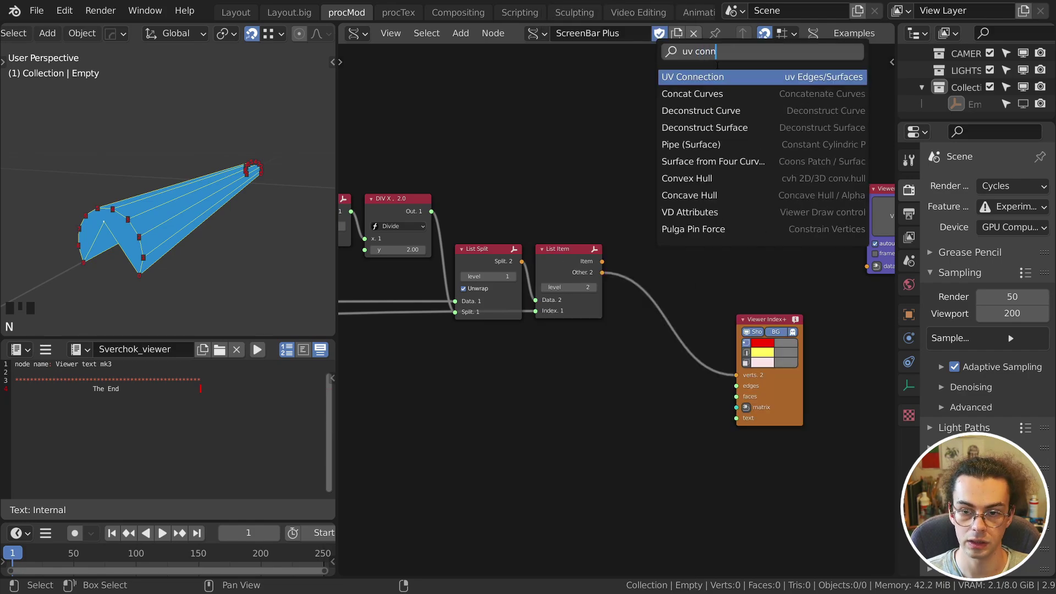
{"action": "key", "text": "Return"}
{"action": "left_click", "coordinate": [738, 177]}
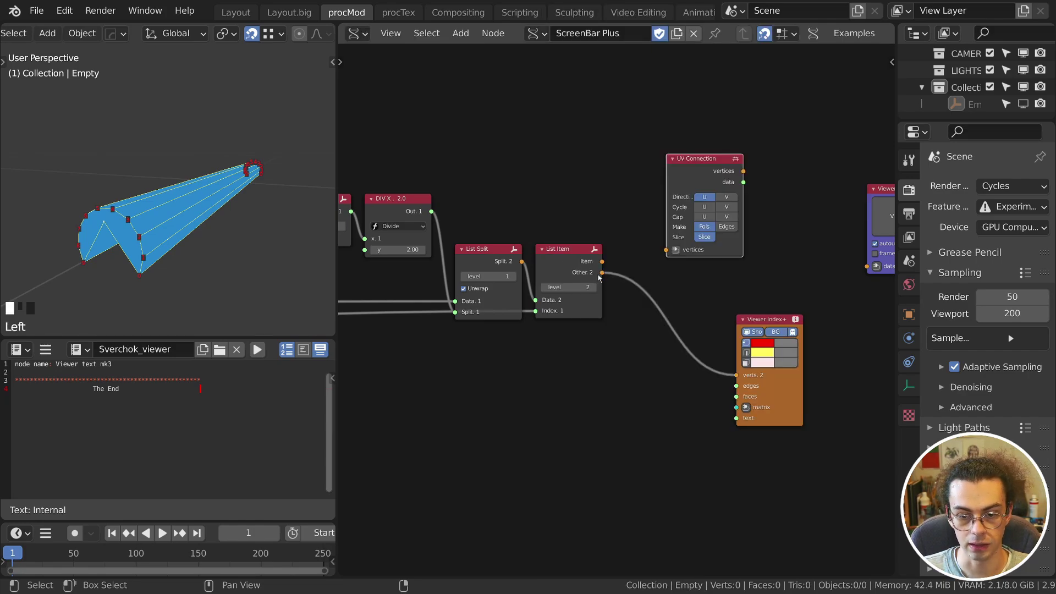
{"action": "left_click_drag", "start_coordinate": [601, 272], "coordinate": [666, 250]}
Preview UV Connection in a Temporal Viewer, with its data output linked to Polygons, and turn off the Viewer Index+ display.
{"action": "middle_click_drag", "start_coordinate": [727, 168], "coordinate": [625, 194]}
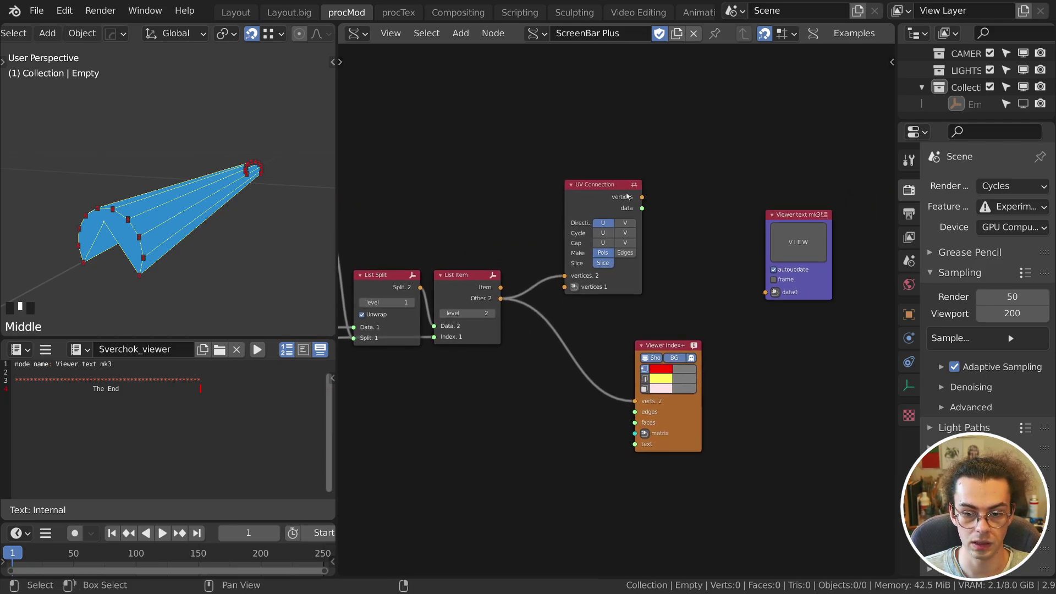
{"action": "left_click", "coordinate": [627, 197], "text": "ctrl+shift"}
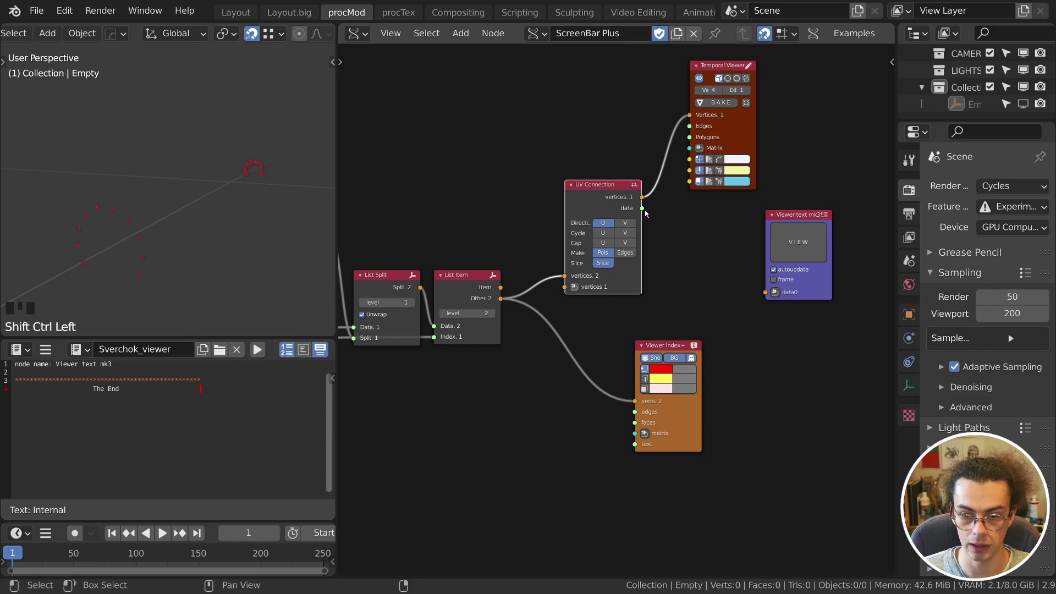
{"action": "left_click_drag", "start_coordinate": [642, 208], "coordinate": [702, 140]}
{"action": "key", "text": "g"}
{"action": "left_click", "coordinate": [708, 183]}
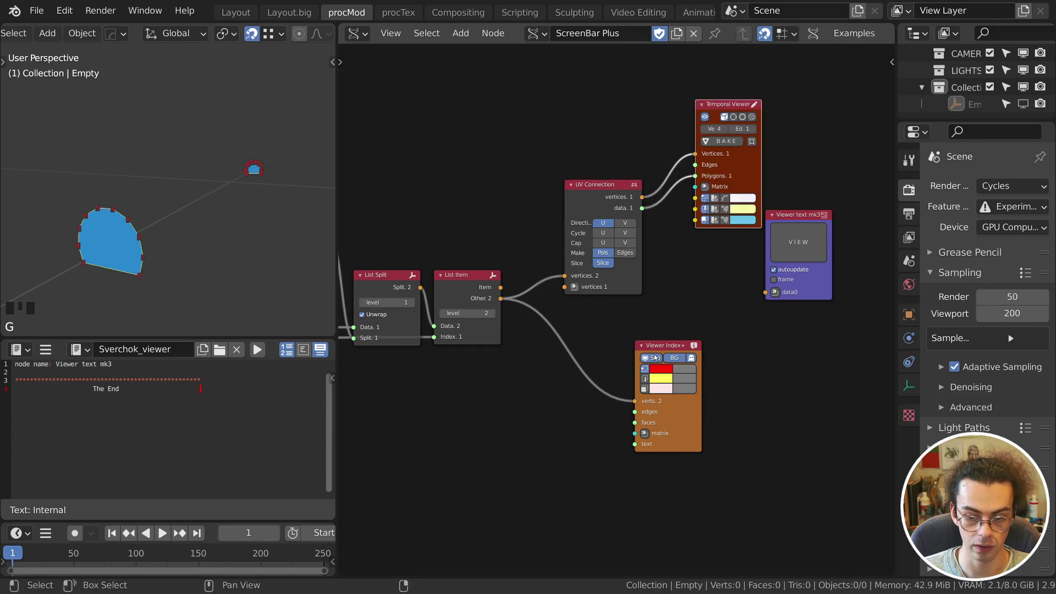
{"action": "left_click", "coordinate": [655, 357]}
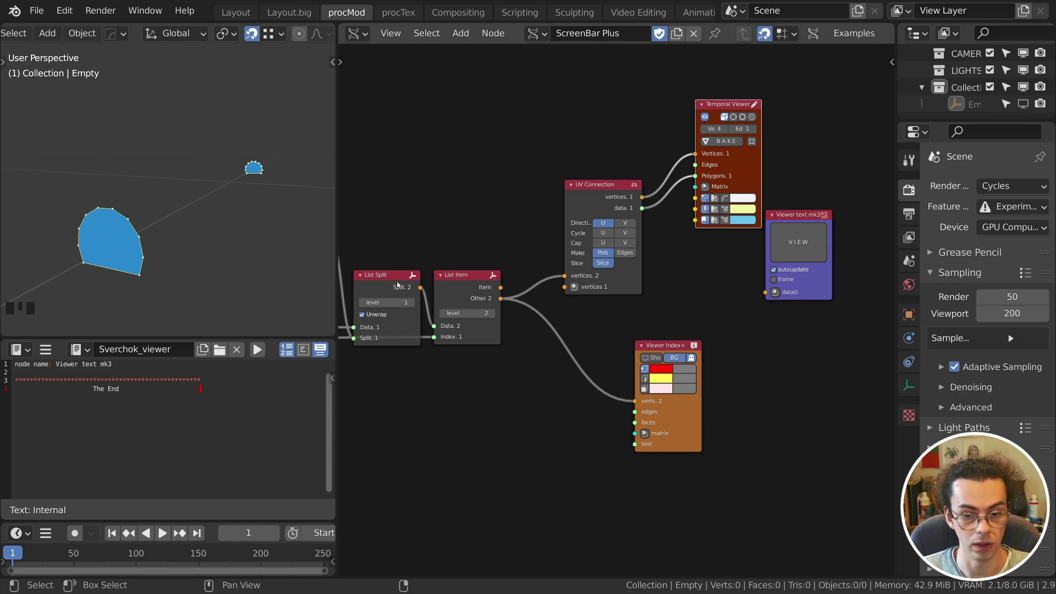
Set LAMP DEPTH to 0.15, RESOLUTION to 9 and LAMP ROTATION to -18.24 in the CONTROLS frame.
{"action": "middle_click_drag", "start_coordinate": [355, 209], "coordinate": [719, 170]}
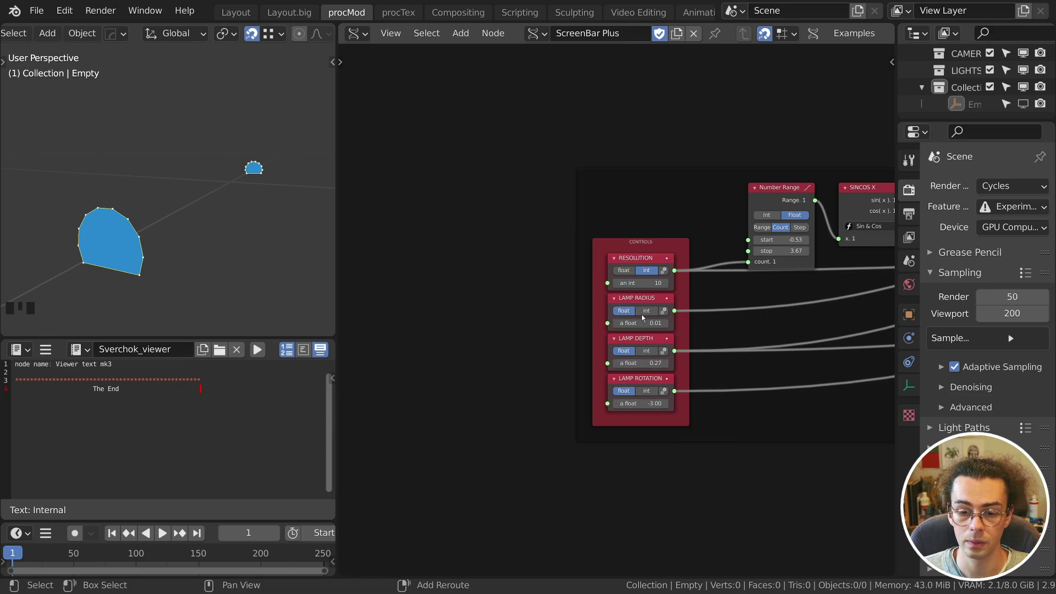
{"action": "mouse_move", "coordinate": [647, 363]}
{"action": "left_mouse_down", "text": "shift"}
{"action": "mouse_move", "coordinate": [602, 363]}
{"action": "mouse_move", "coordinate": [628, 363]}
{"action": "left_mouse_up", "text": "shift"}
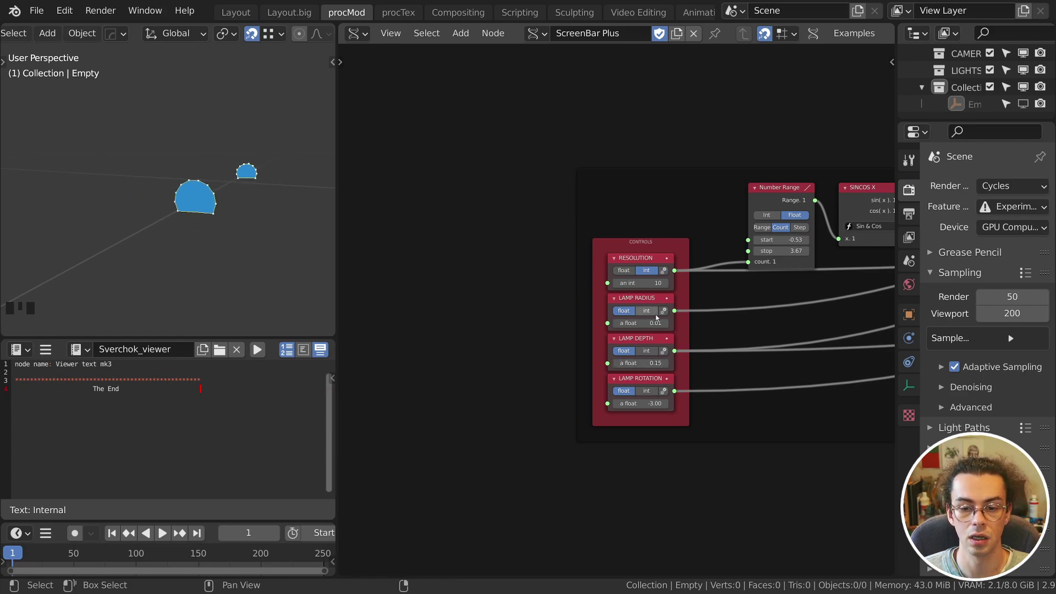
{"action": "mouse_move", "coordinate": [640, 282]}
{"action": "left_mouse_down", "text": "shift"}
{"action": "mouse_move", "coordinate": [621, 282]}
{"action": "mouse_move", "coordinate": [641, 283]}
{"action": "left_mouse_up", "text": "shift"}
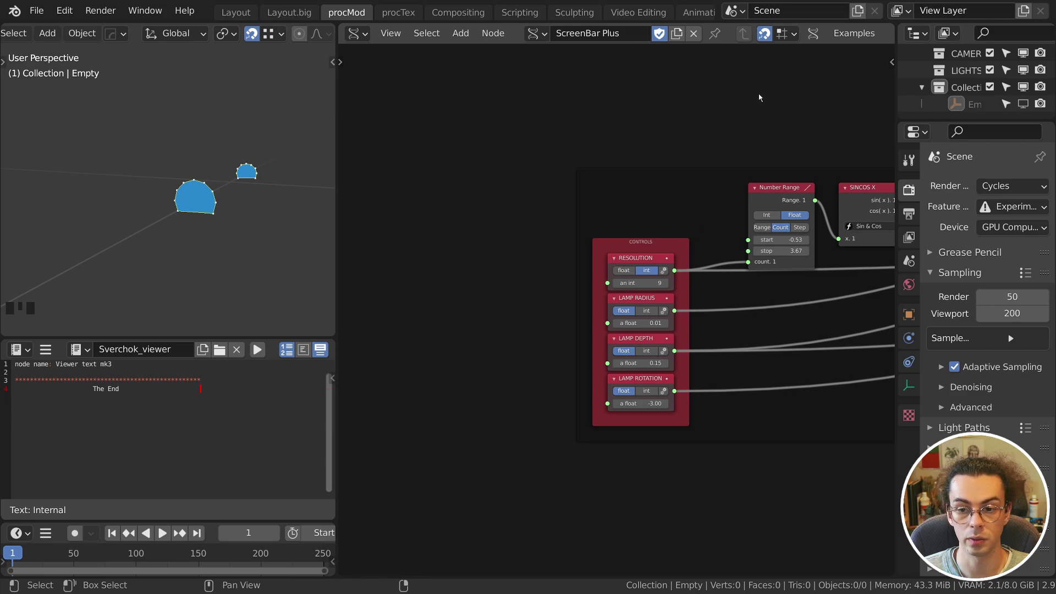
{"action": "middle_click_drag", "start_coordinate": [758, 94], "coordinate": [445, 161]}
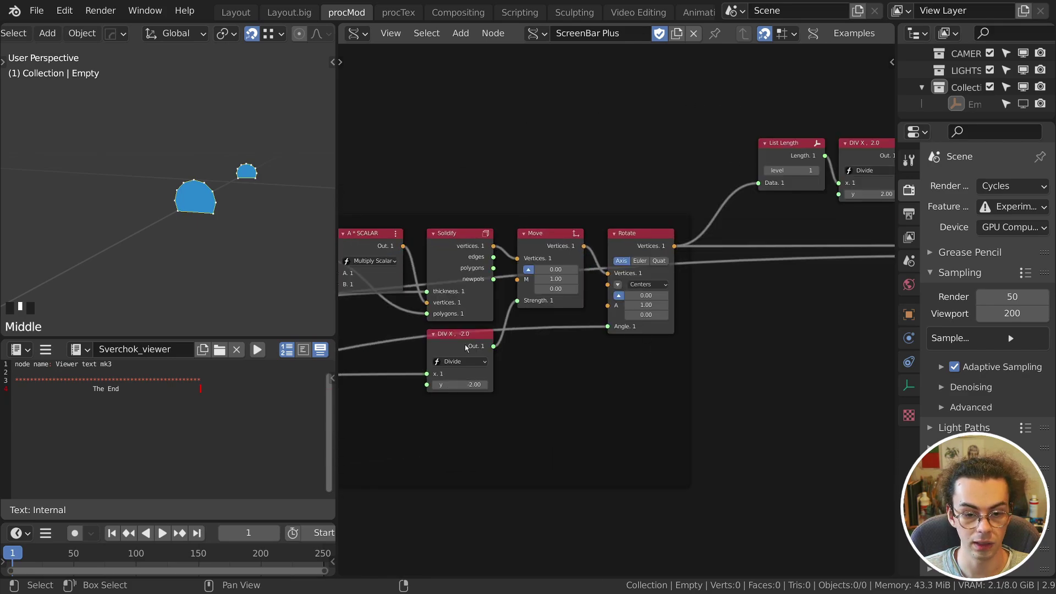
{"action": "middle_click_drag", "start_coordinate": [465, 348], "coordinate": [653, 239]}
{"action": "left_click_drag", "start_coordinate": [488, 350], "coordinate": [463, 351], "text": "shift"}
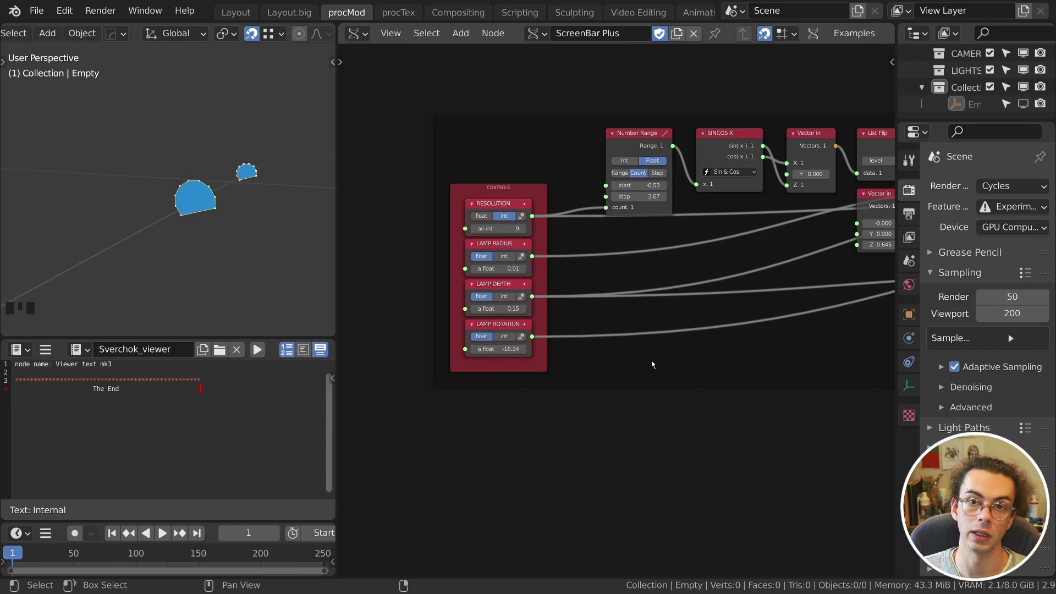
Insert a Solidify node with a thickness of 0.10 between UV Connection and the Temporal Viewer.
{"action": "middle_click_drag", "start_coordinate": [627, 389], "coordinate": [539, 232]}
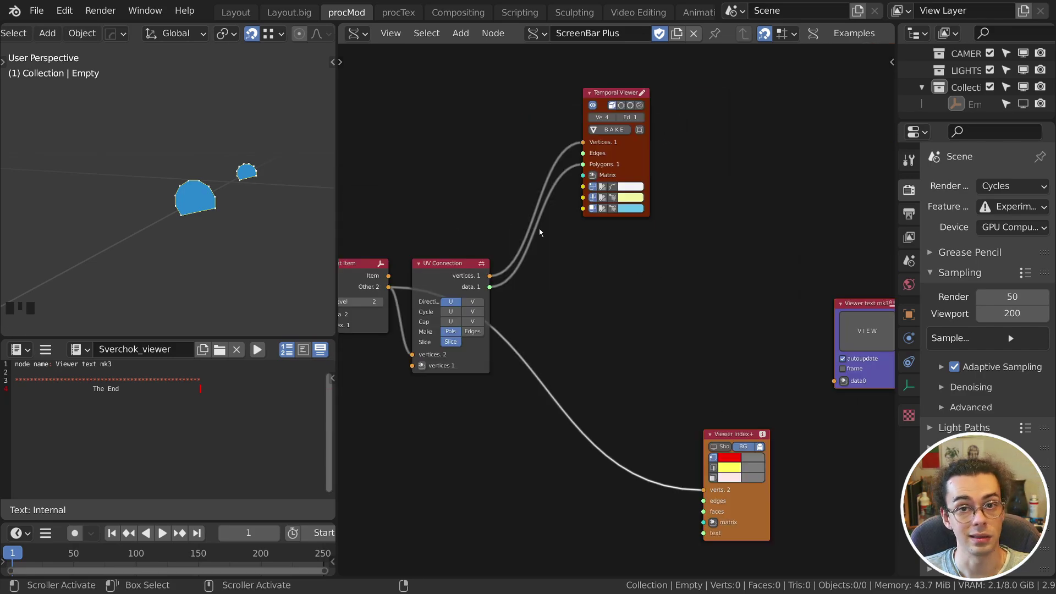
{"action": "left_click_drag", "start_coordinate": [488, 276], "coordinate": [573, 332]}
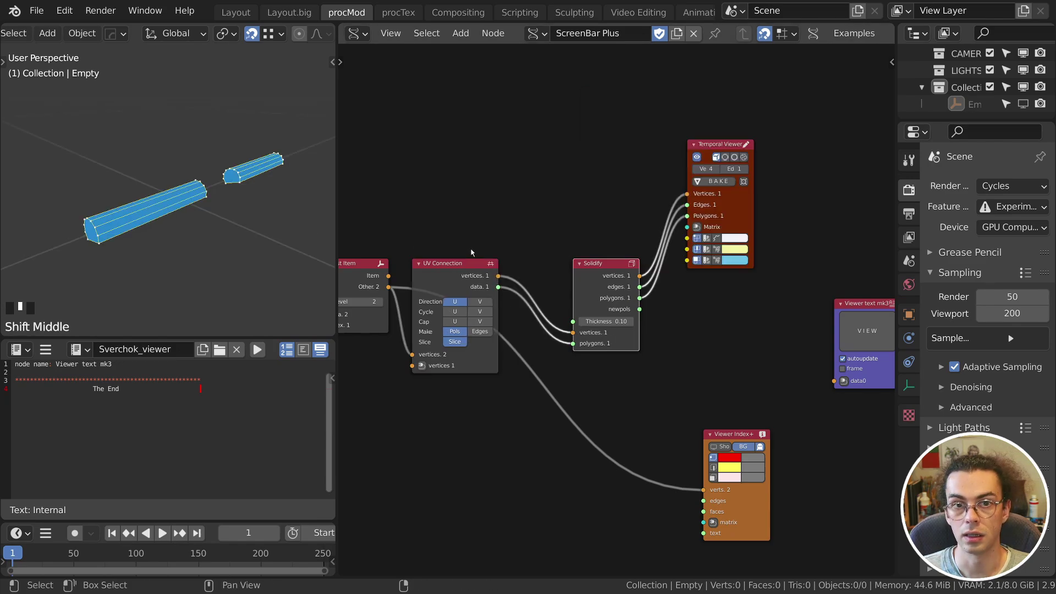
{"action": "mouse_move", "coordinate": [620, 322]}
{"action": "left_mouse_down", "text": "shift"}
{"action": "mouse_move", "coordinate": [605, 323]}
{"action": "mouse_move", "coordinate": [637, 323]}
{"action": "left_mouse_up", "text": "shift"}
Sketch temporary annotations around the solidified bodies in the 3D viewport and erase them.
{"action": "mouse_move", "coordinate": [126, 243]}
{"action": "left_mouse_down"}
{"action": "mouse_move", "coordinate": [127, 231]}
{"action": "mouse_move", "coordinate": [220, 165]}
{"action": "mouse_move", "coordinate": [131, 197]}
{"action": "mouse_move", "coordinate": [206, 177]}
{"action": "left_mouse_up"}
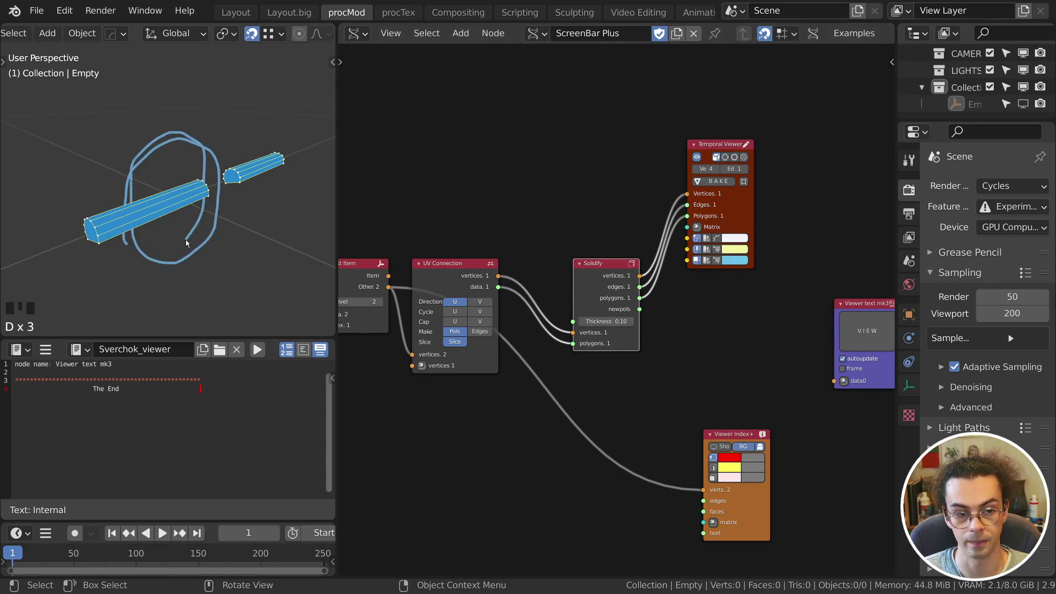
{"action": "right_click_drag", "start_coordinate": [206, 178], "coordinate": [266, 196]}
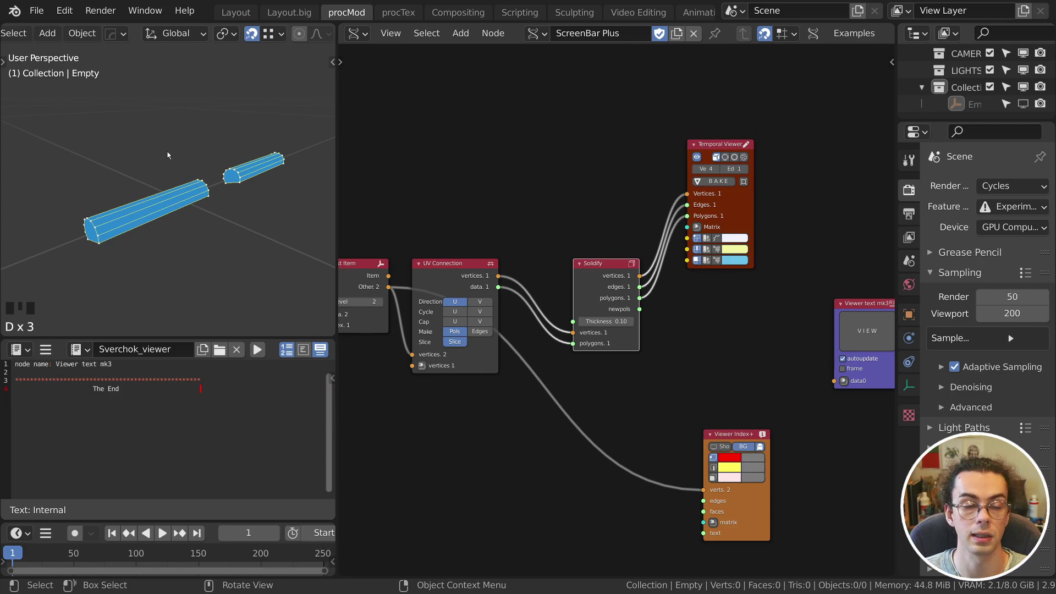
{"action": "mouse_move", "coordinate": [112, 182]}
{"action": "left_mouse_down"}
{"action": "mouse_move", "coordinate": [86, 177]}
{"action": "mouse_move", "coordinate": [76, 237]}
{"action": "mouse_move", "coordinate": [109, 185]}
{"action": "left_mouse_up"}
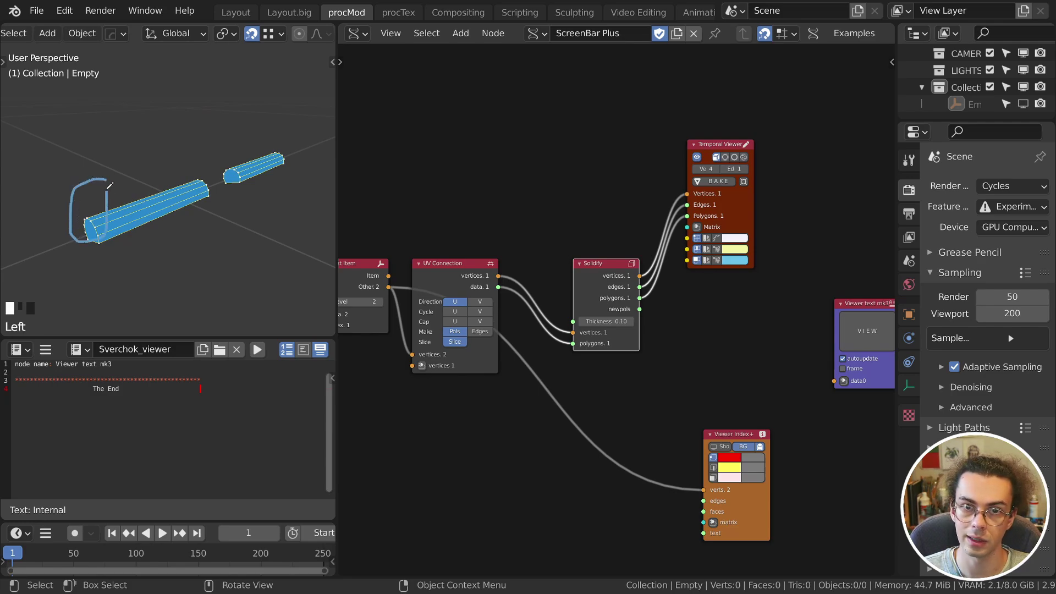
{"action": "mouse_move", "coordinate": [80, 187]}
{"action": "right_mouse_down"}
{"action": "mouse_move", "coordinate": [53, 228]}
{"action": "mouse_move", "coordinate": [77, 244]}
{"action": "right_mouse_up"}
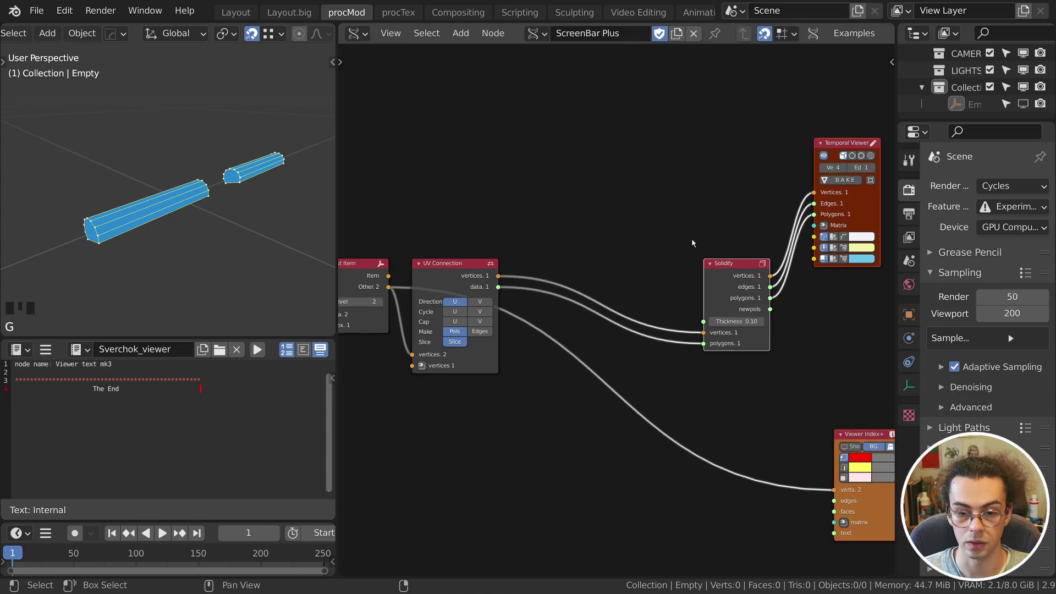
Insert a Flip normals node between UV Connection and Solidify, routing both the vertices and the polygons through it.
{"action": "left_click", "coordinate": [691, 243]}
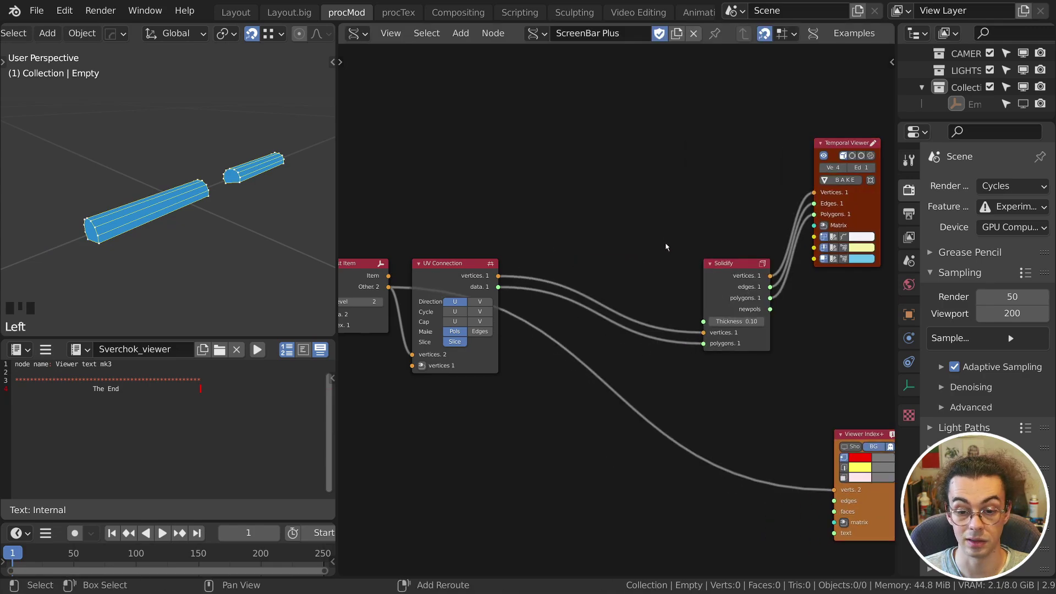
{"action": "key", "text": "shift+a"}
{"action": "left_click", "coordinate": [644, 44]}
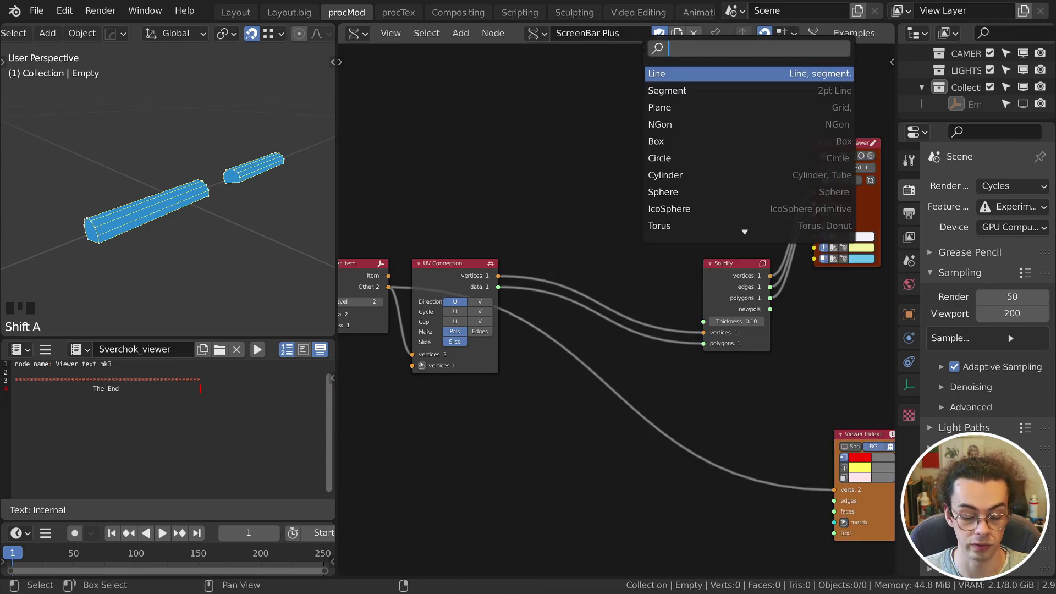
{"action": "type", "text": "flip"}
{"action": "left_click", "coordinate": [668, 106]}
{"action": "left_click", "coordinate": [535, 263]}
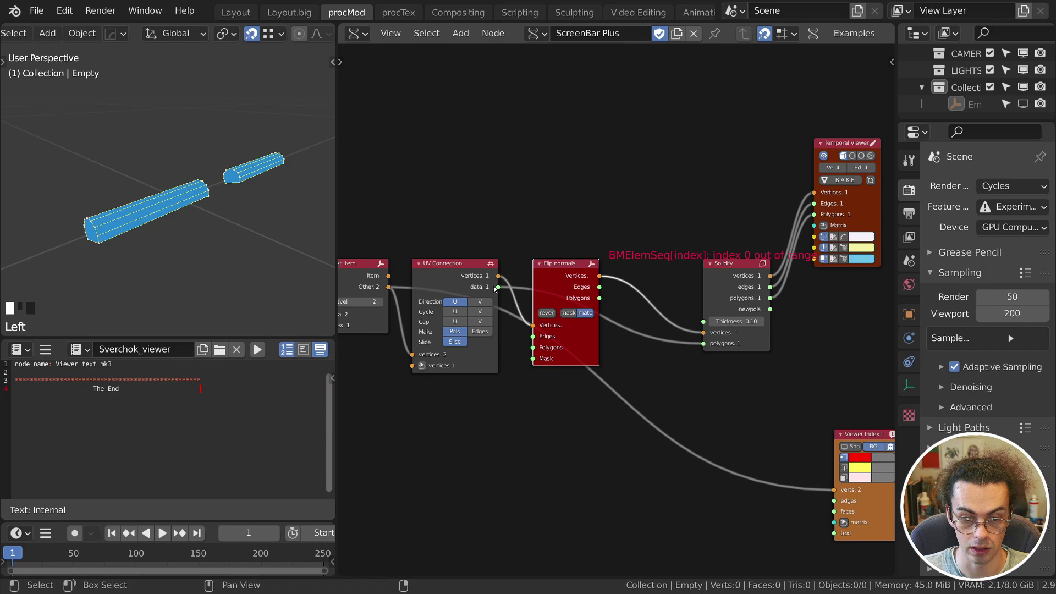
{"action": "left_click_drag", "start_coordinate": [498, 287], "coordinate": [529, 348]}
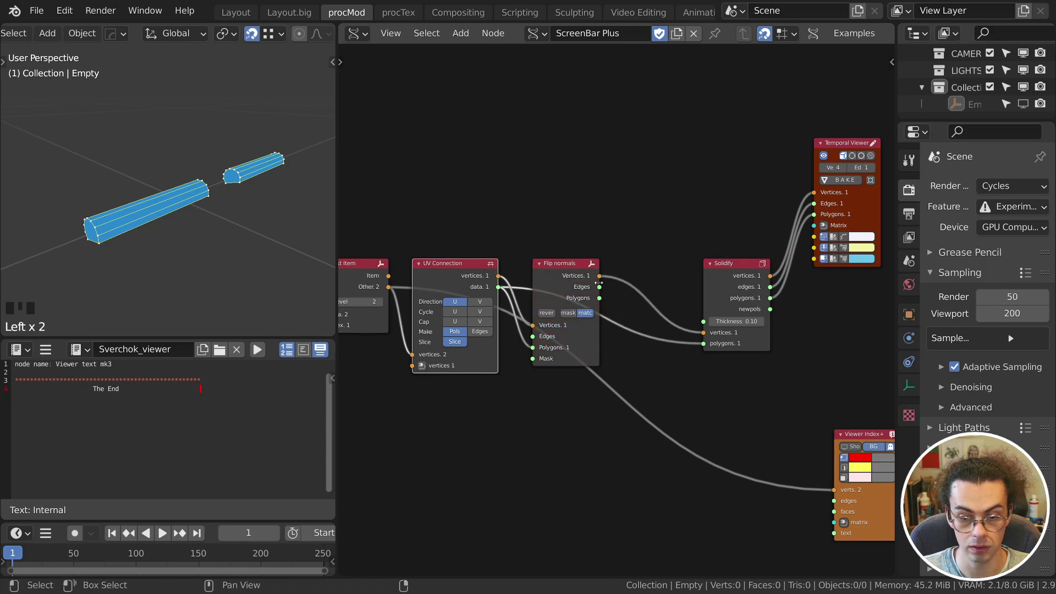
{"action": "left_click_drag", "start_coordinate": [599, 298], "coordinate": [703, 343]}
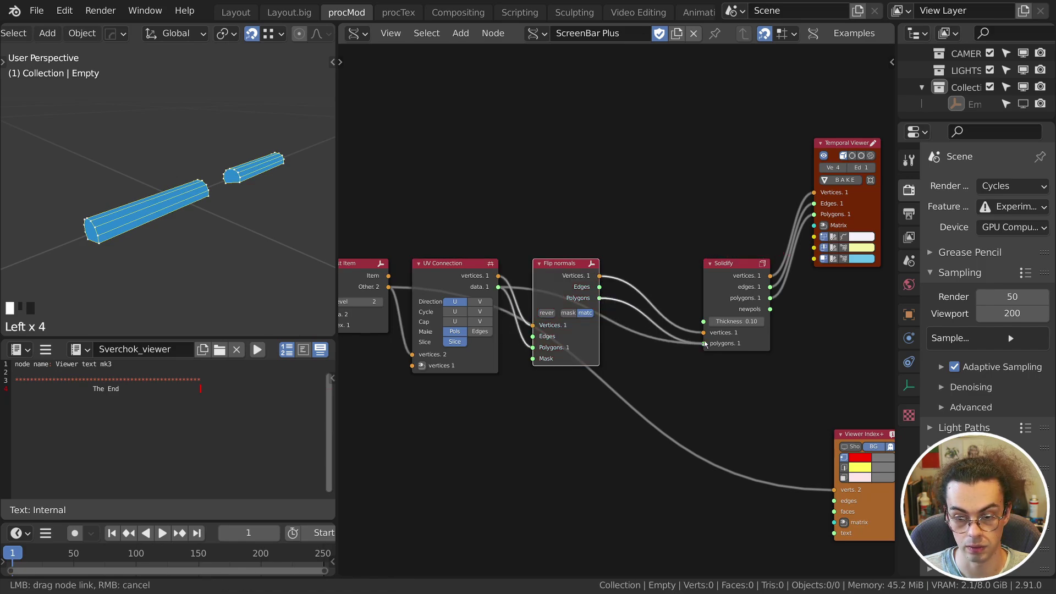
Toggle the Flip normals node's reverse option on and off to compare the extrusion directions.
{"action": "triple_click", "coordinate": [546, 313]}
{"action": "double_click", "coordinate": [546, 313]}
{"action": "double_click", "coordinate": [547, 313]}
{"action": "left_click", "coordinate": [547, 313]}
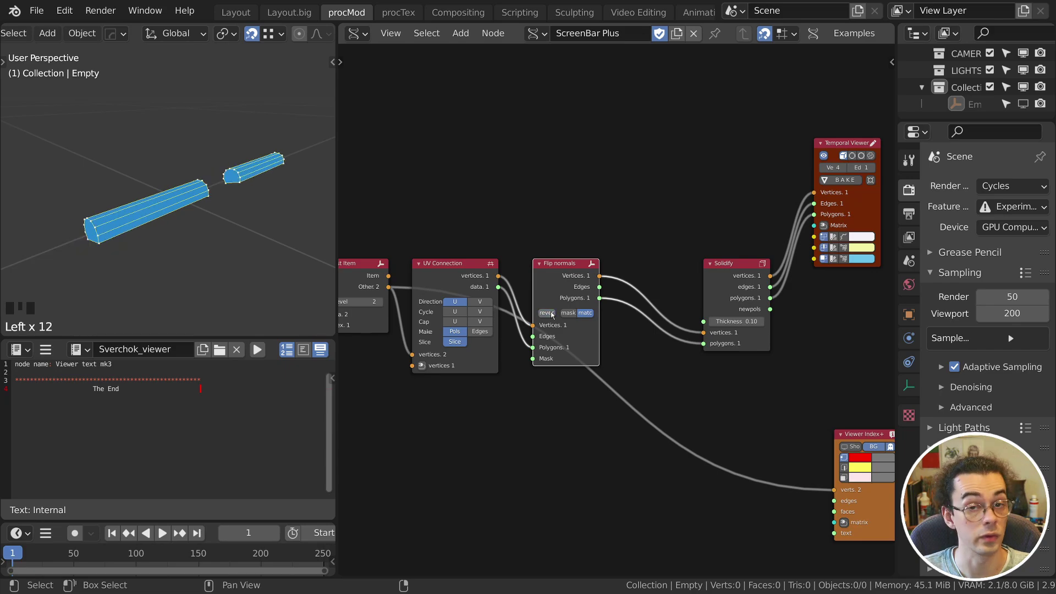
Widen the Flip normals node and switch its mode to mask.
{"action": "left_click_drag", "start_coordinate": [598, 332], "coordinate": [624, 346]}
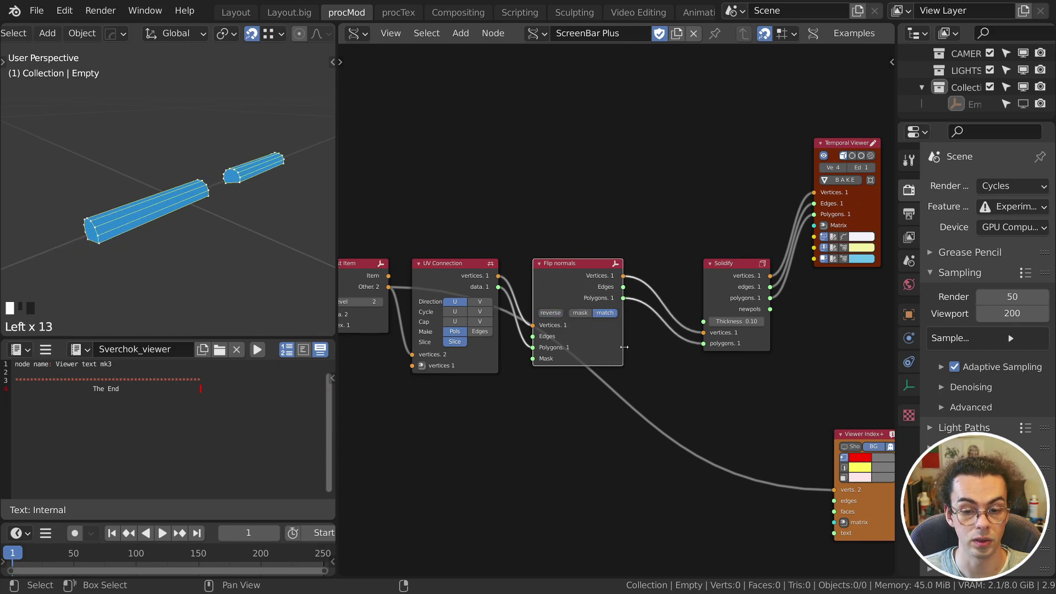
{"action": "left_click", "coordinate": [581, 313]}
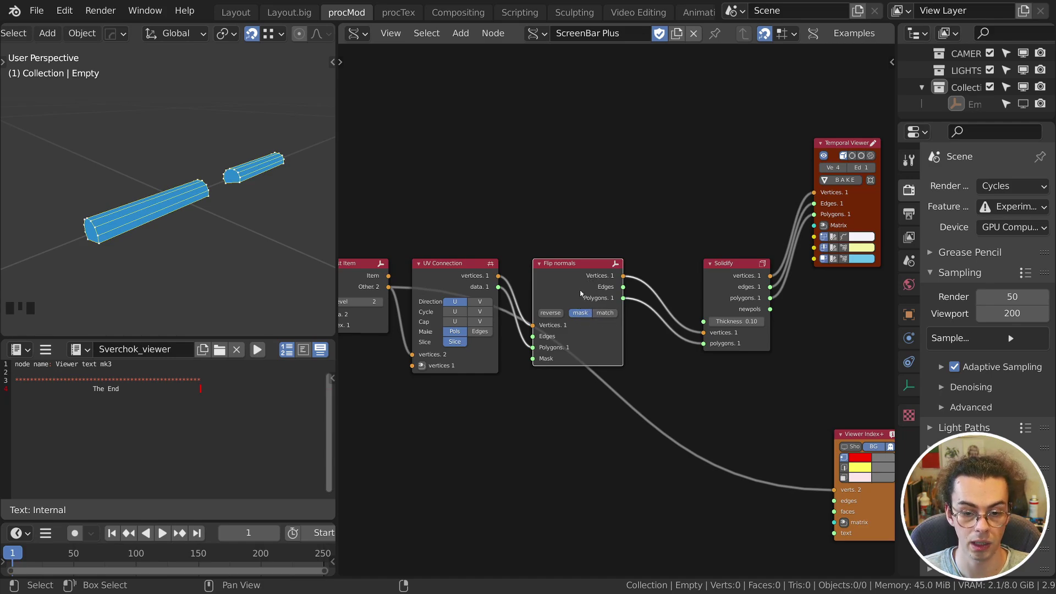
{"action": "middle_click_drag", "start_coordinate": [582, 295], "coordinate": [609, 253]}
{"action": "left_click_drag", "start_coordinate": [560, 317], "coordinate": [506, 337]}
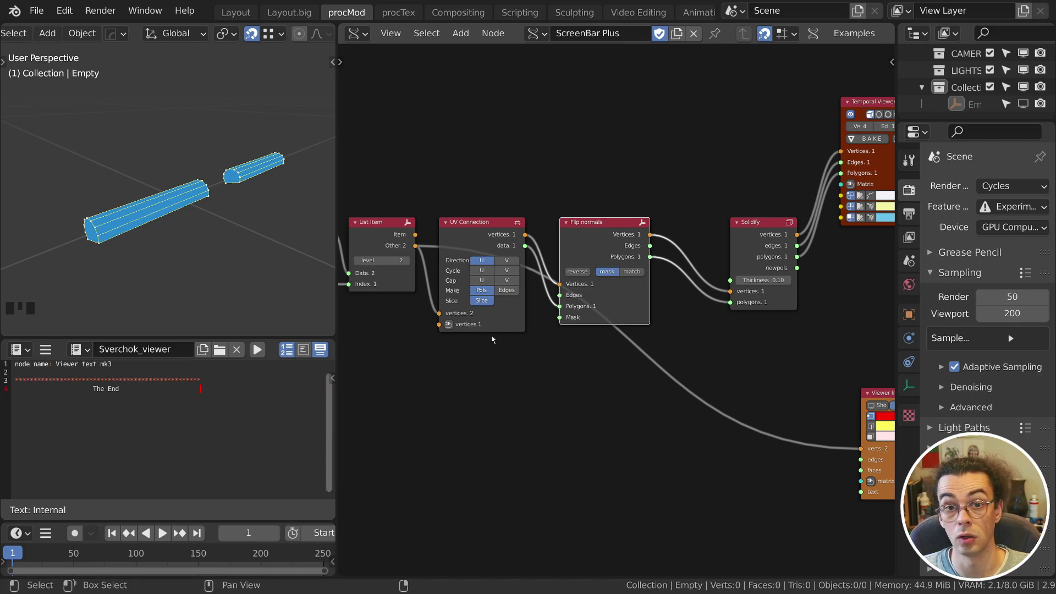
Add a List Input node below UV Connection, link it to Flip normals' Mask, and give it two int items, 1 and 0.
{"action": "key", "text": "shift+a"}
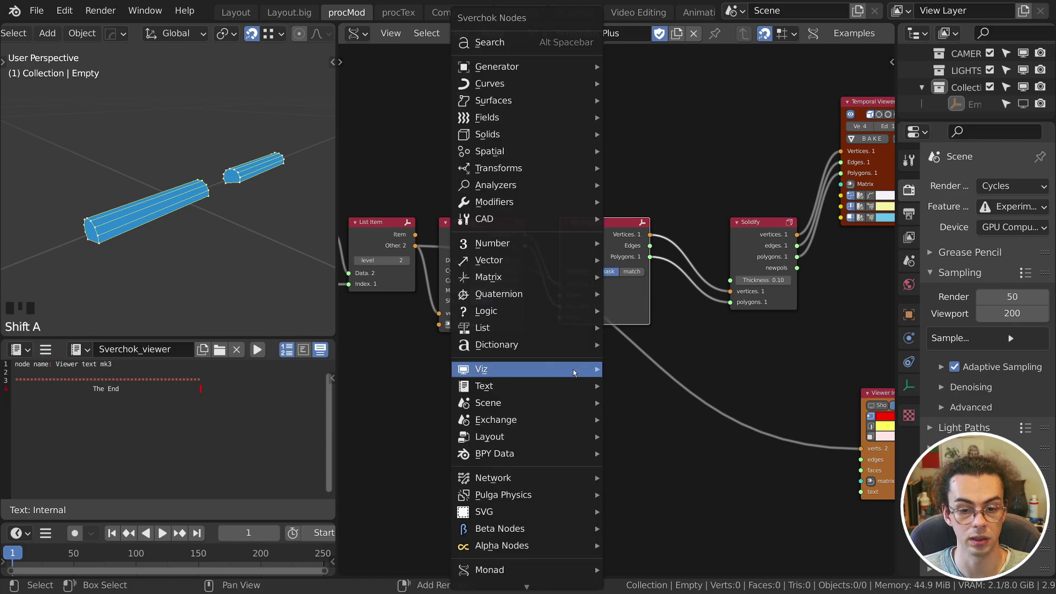
{"action": "mouse_move", "coordinate": [563, 236]}
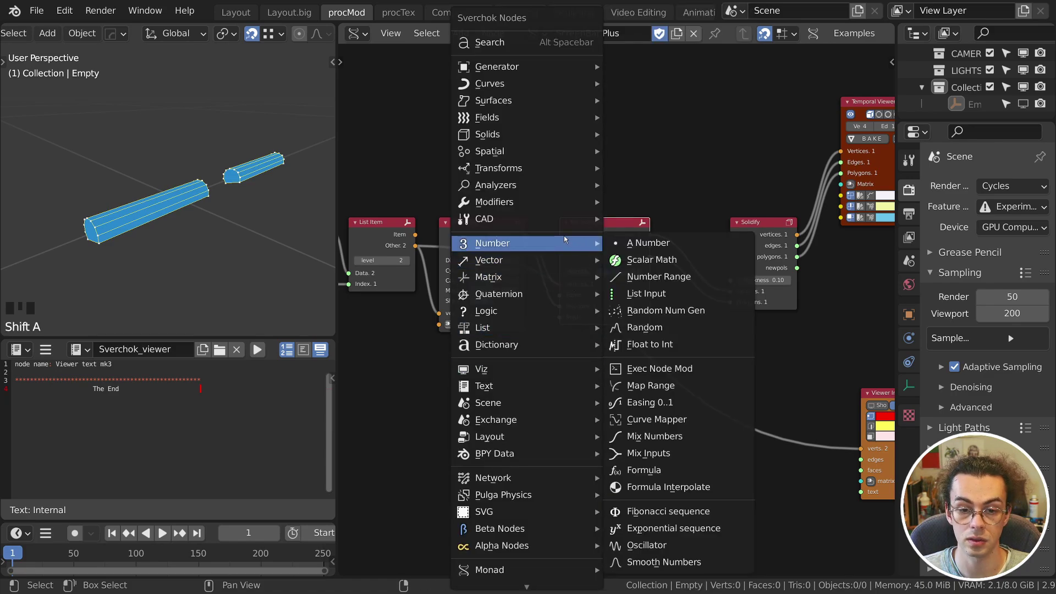
{"action": "left_click", "coordinate": [674, 293]}
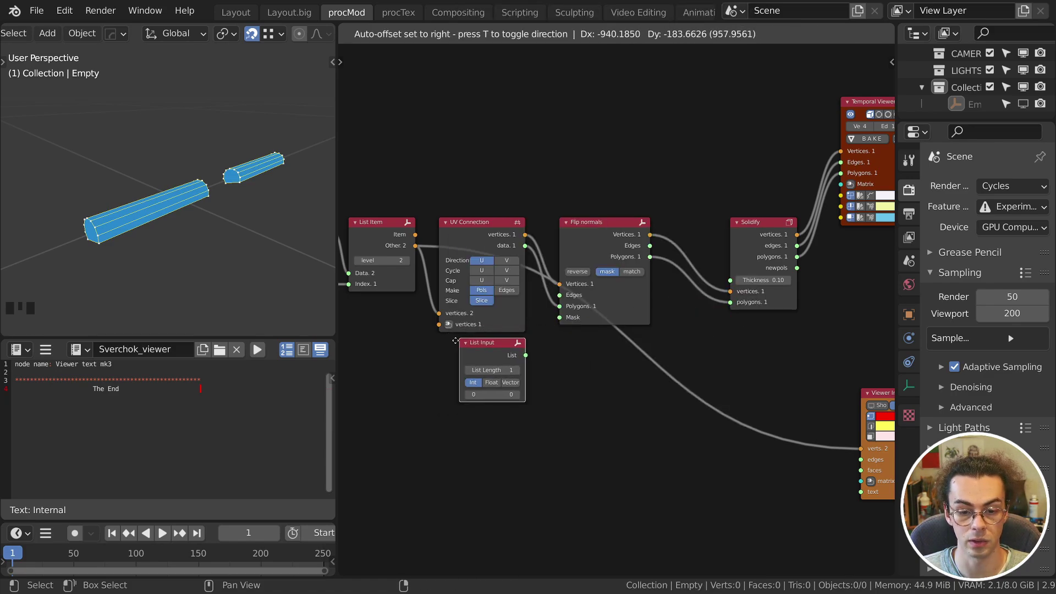
{"action": "left_click", "coordinate": [454, 335]}
{"action": "left_click_drag", "start_coordinate": [526, 356], "coordinate": [559, 317]}
{"action": "left_click", "coordinate": [518, 394]}
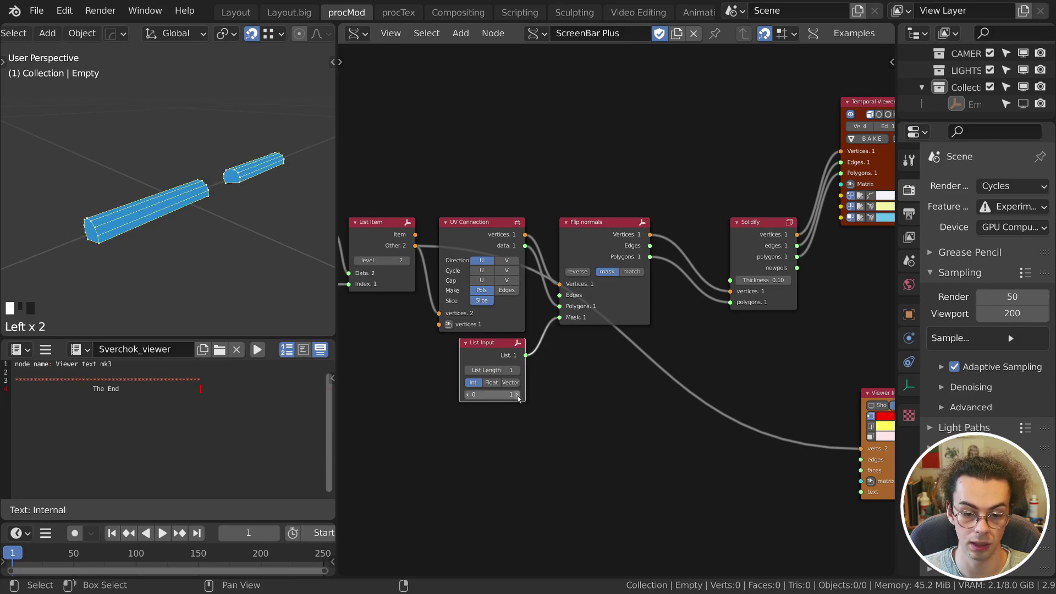
{"action": "left_click", "coordinate": [516, 369]}
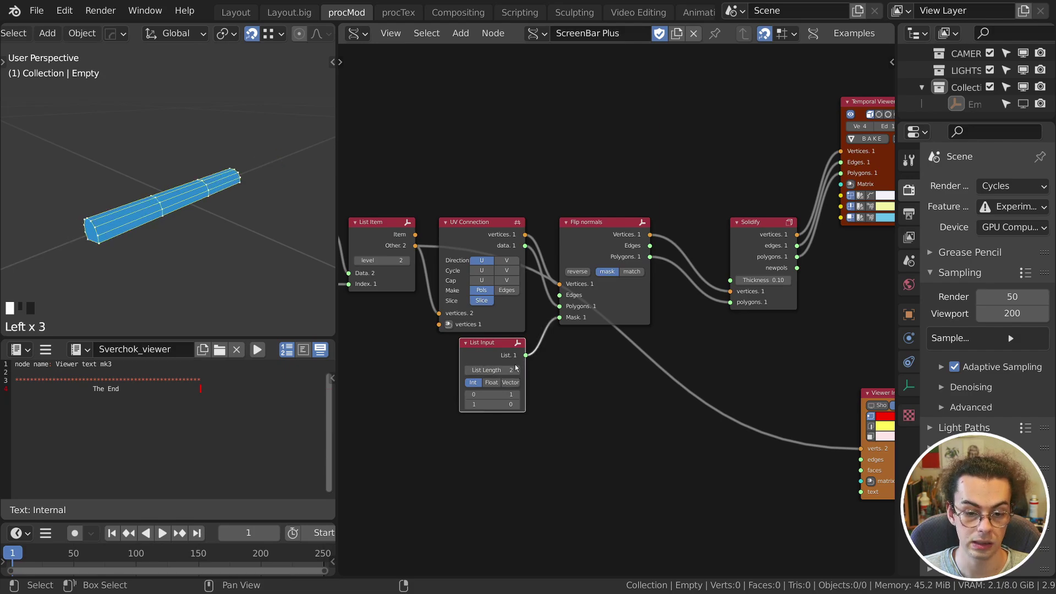
Swap the mask values in the List Input node, setting item 0 to 0 and item 1 to 1.
{"action": "left_click_drag", "start_coordinate": [517, 394], "coordinate": [508, 395]}
{"action": "left_click", "coordinate": [517, 404]}
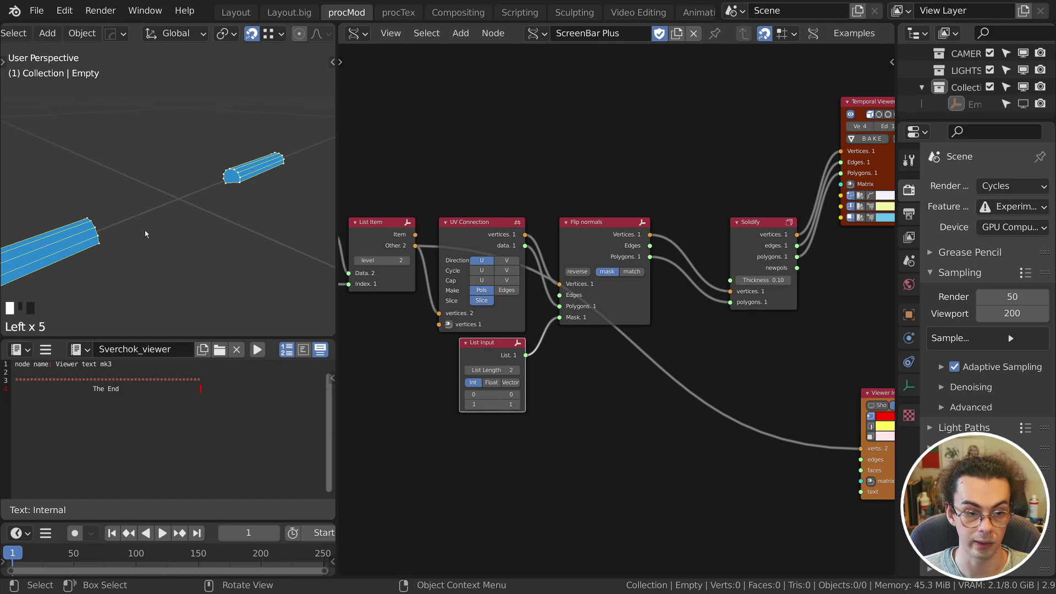
{"action": "middle_click_drag", "start_coordinate": [144, 229], "coordinate": [187, 219]}
Reduce the end-profile Solidify node's thickness to a very thin value that rounds to 0.00.
{"action": "left_click_drag", "start_coordinate": [765, 280], "coordinate": [742, 280], "text": "shift"}
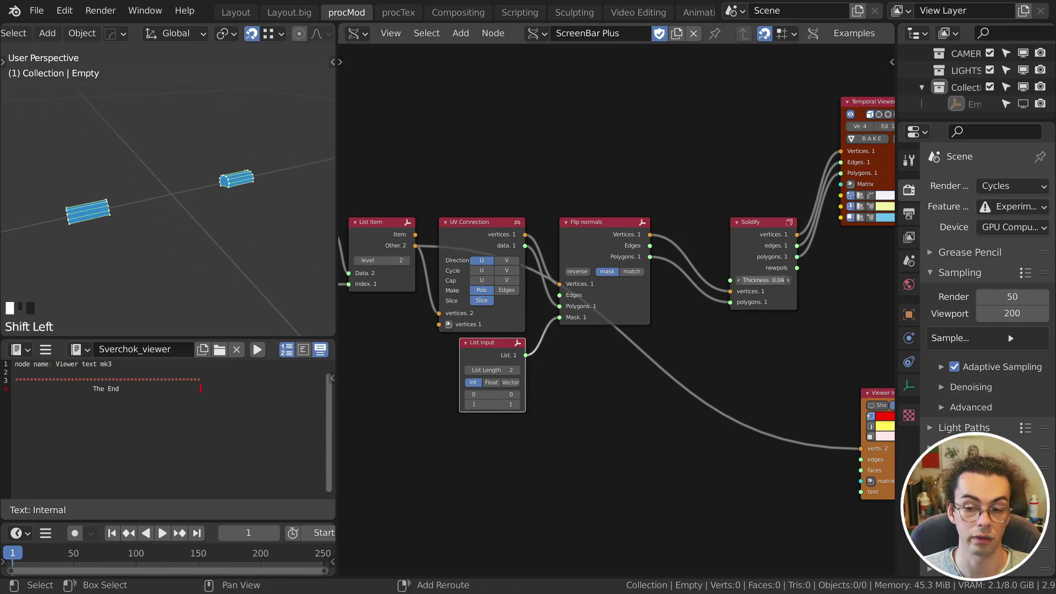
{"action": "left_click", "coordinate": [759, 278]}
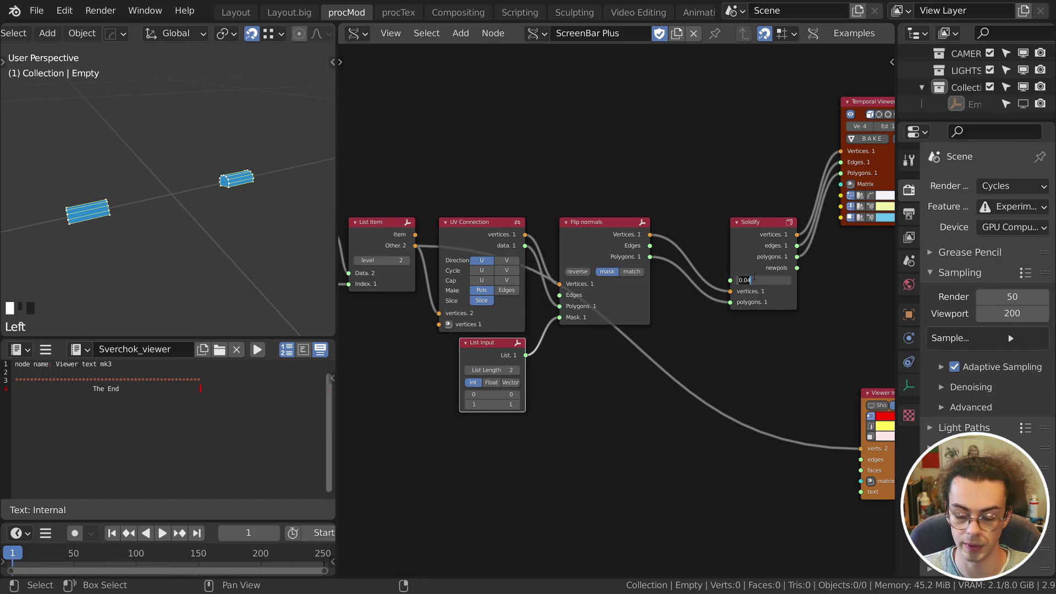
{"action": "type", "text": "0"}
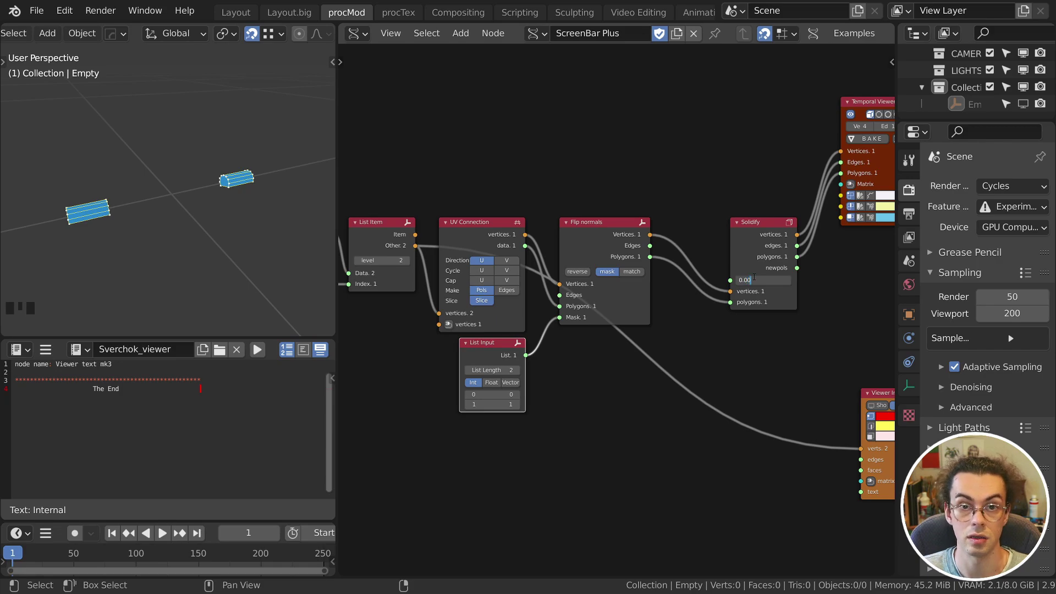
{"action": "key", "text": "Return"}
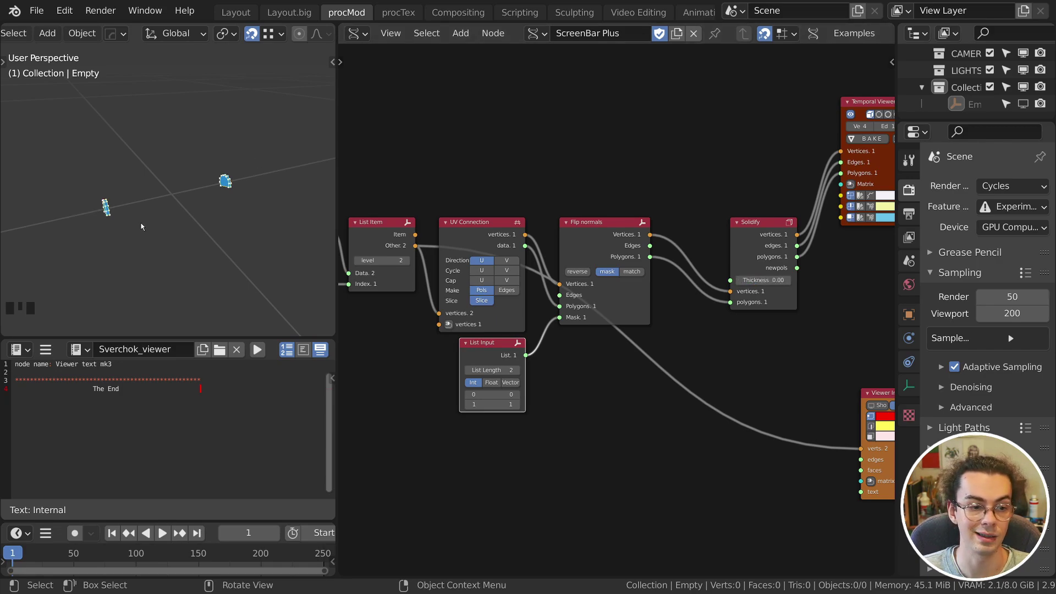
{"action": "middle_click_drag", "start_coordinate": [141, 223], "coordinate": [48, 187], "text": "shift"}
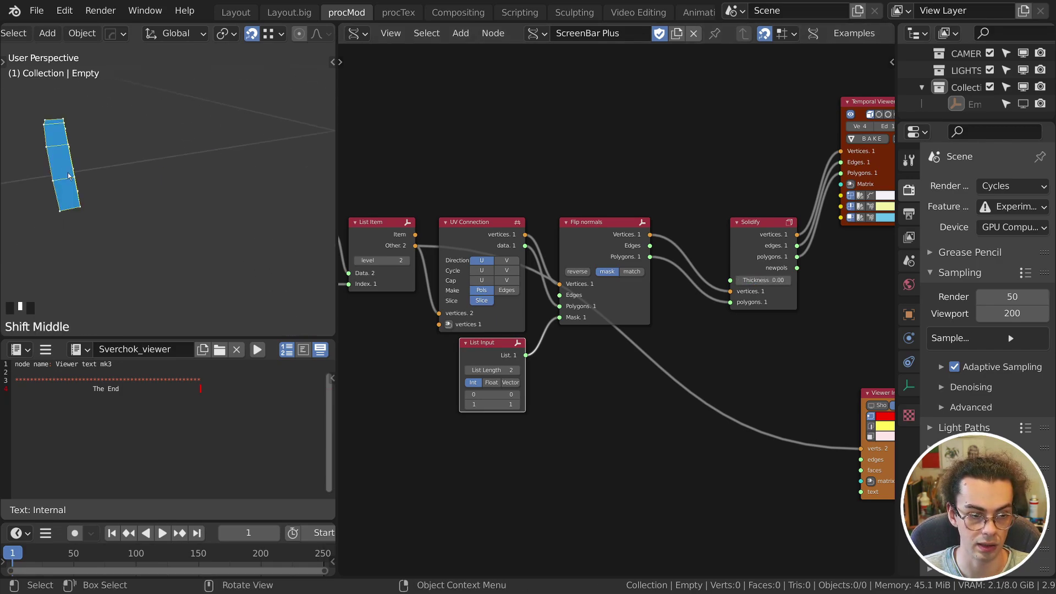
Move the Solidify node closer to Flip normals and place List Length and its Divide node below List Split.
{"action": "left_click_drag", "start_coordinate": [767, 239], "coordinate": [726, 248]}
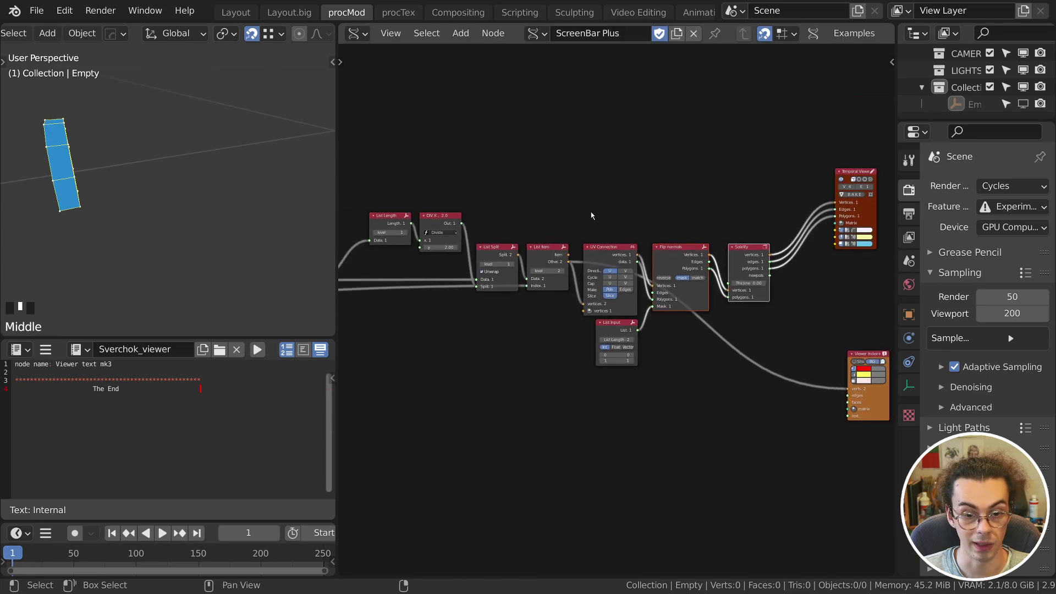
{"action": "scroll", "coordinate": [591, 216], "scroll_direction": "up", "scroll_amount": 1}
{"action": "left_click_drag", "start_coordinate": [386, 171], "coordinate": [442, 232]}
{"action": "key", "text": "g"}
{"action": "left_click", "coordinate": [483, 304]}
{"action": "scroll", "coordinate": [481, 341], "scroll_direction": "down", "scroll_amount": 3}
{"action": "middle_click_drag", "start_coordinate": [480, 351], "coordinate": [509, 313]}
{"action": "scroll", "coordinate": [467, 250], "scroll_direction": "down", "scroll_amount": 1}
Join the nodes from List Length through Solidify into a frame labelled END CAPS and save the file.
{"action": "left_click_drag", "start_coordinate": [434, 190], "coordinate": [786, 348]}
{"action": "key", "text": "ctrl+j"}
{"action": "left_click_drag", "start_coordinate": [716, 317], "coordinate": [719, 337]}
{"action": "key", "text": "F2"}
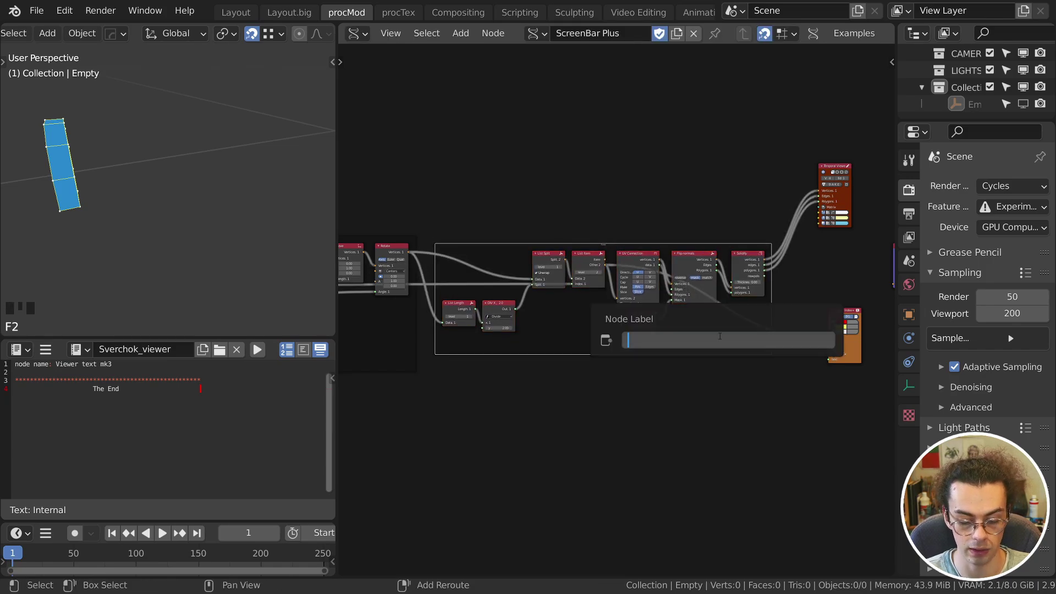
{"action": "type", "text": "END CAM"}
{"action": "key", "text": "Return"}
{"action": "key", "text": "ctrl+s"}
{"action": "middle_click_drag", "start_coordinate": [688, 216], "coordinate": [691, 188]}
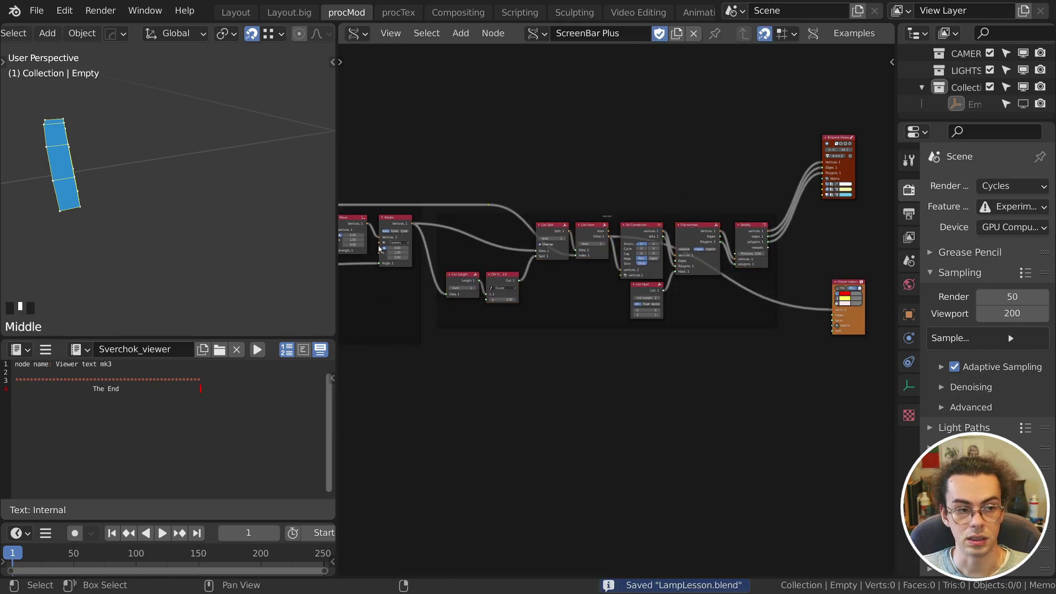
Adjust the lamp controls, keeping the radius at 0.01 and setting the depth to 0.08 and the rotation to -17.55.
{"action": "middle_click_drag", "start_coordinate": [436, 240], "coordinate": [699, 212]}
{"action": "middle_click_drag", "start_coordinate": [134, 220], "coordinate": [186, 202]}
{"action": "scroll", "coordinate": [186, 201], "scroll_direction": "down", "scroll_amount": 3}
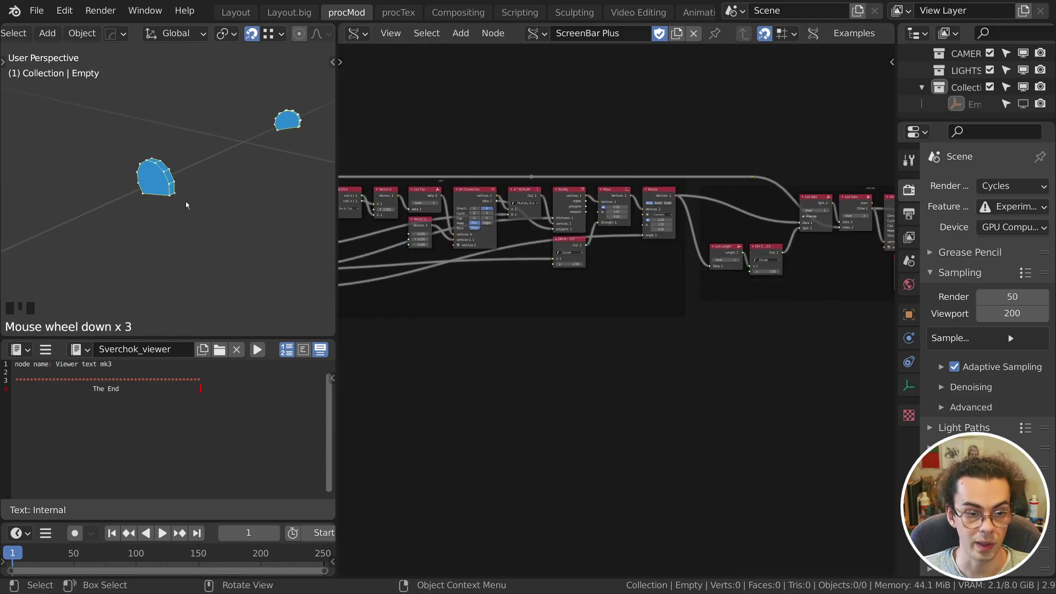
{"action": "middle_click_drag", "start_coordinate": [418, 258], "coordinate": [682, 253]}
{"action": "scroll", "coordinate": [612, 281], "scroll_direction": "up", "scroll_amount": 6}
{"action": "middle_click_drag", "start_coordinate": [566, 270], "coordinate": [618, 299]}
{"action": "scroll", "coordinate": [618, 300], "scroll_direction": "up", "scroll_amount": 5}
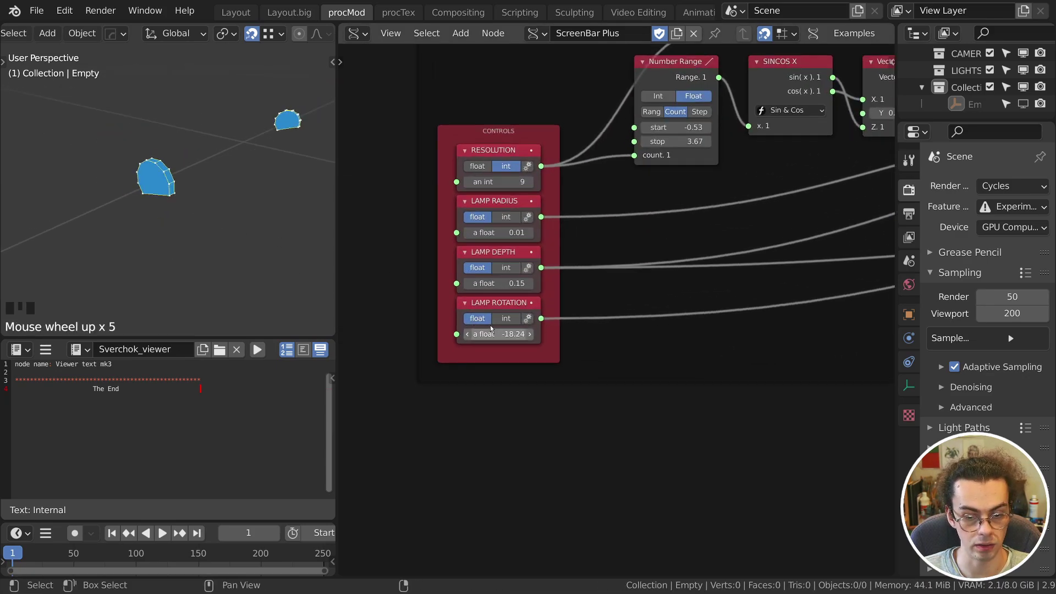
{"action": "scroll", "coordinate": [490, 328], "scroll_direction": "up", "scroll_amount": 3}
{"action": "left_click_drag", "start_coordinate": [464, 212], "coordinate": [465, 212], "text": "shift"}
{"action": "mouse_move", "coordinate": [463, 277]}
{"action": "left_mouse_down", "text": "shift"}
{"action": "mouse_move", "coordinate": [478, 277]}
{"action": "mouse_move", "coordinate": [449, 277]}
{"action": "left_mouse_up", "text": "shift"}
{"action": "mouse_move", "coordinate": [464, 340]}
{"action": "left_mouse_down"}
{"action": "mouse_move", "coordinate": [478, 341]}
{"action": "mouse_move", "coordinate": [451, 341]}
{"action": "left_mouse_up"}
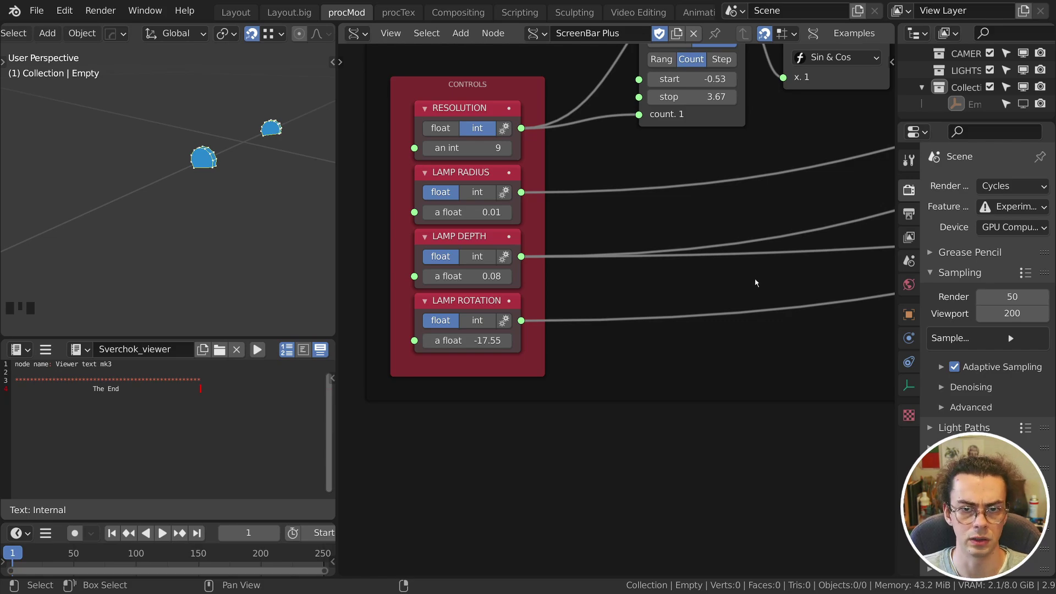
Add a Mesh viewer node below the List Length node, just outside the lamp and end-cap frames.
{"action": "scroll", "coordinate": [743, 298], "scroll_direction": "down", "scroll_amount": 8}
{"action": "middle_click_drag", "start_coordinate": [759, 266], "coordinate": [394, 335]}
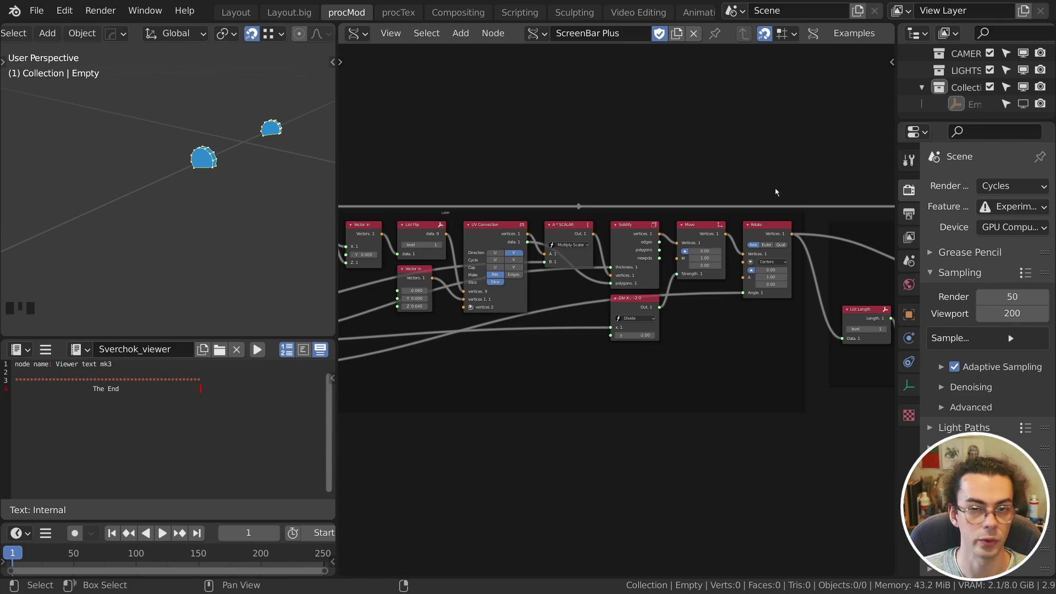
{"action": "middle_click_drag", "start_coordinate": [776, 192], "coordinate": [769, 375]}
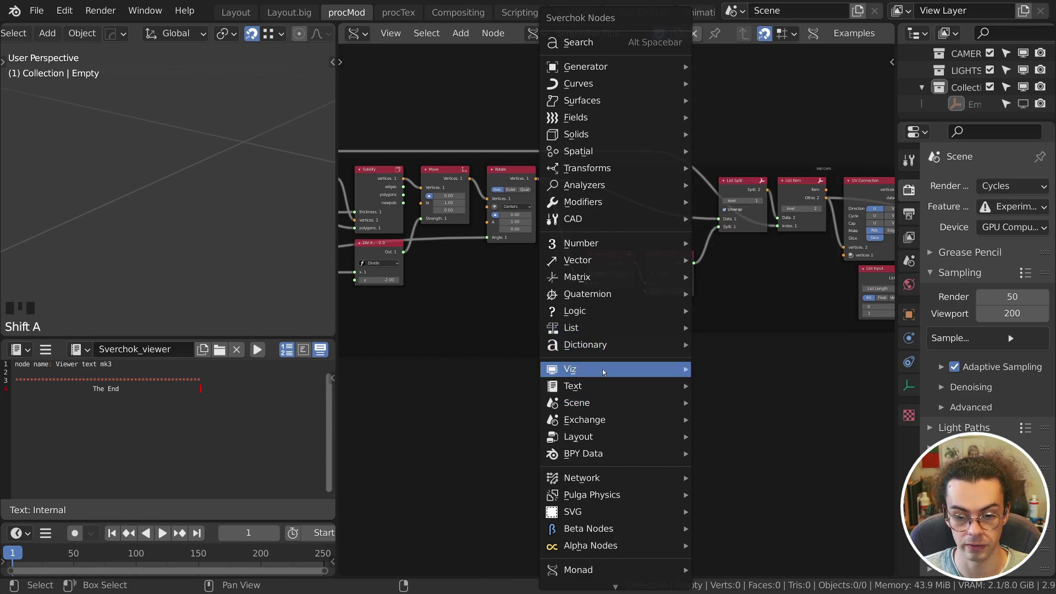
{"action": "mouse_move", "coordinate": [603, 372]}
{"action": "left_click", "coordinate": [726, 99]}
{"action": "left_click", "coordinate": [659, 331]}
{"action": "scroll", "coordinate": [659, 331], "scroll_direction": "up", "scroll_amount": 5}
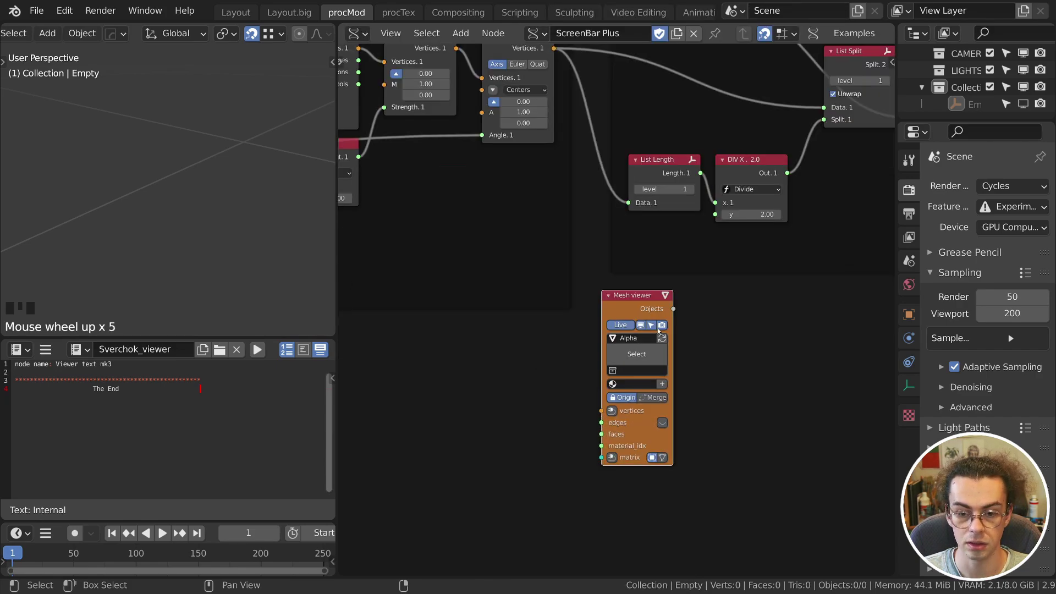
Name the Mesh viewer's output object LAMP and assign it to the collection named Collection.
{"action": "left_click", "coordinate": [638, 338]}
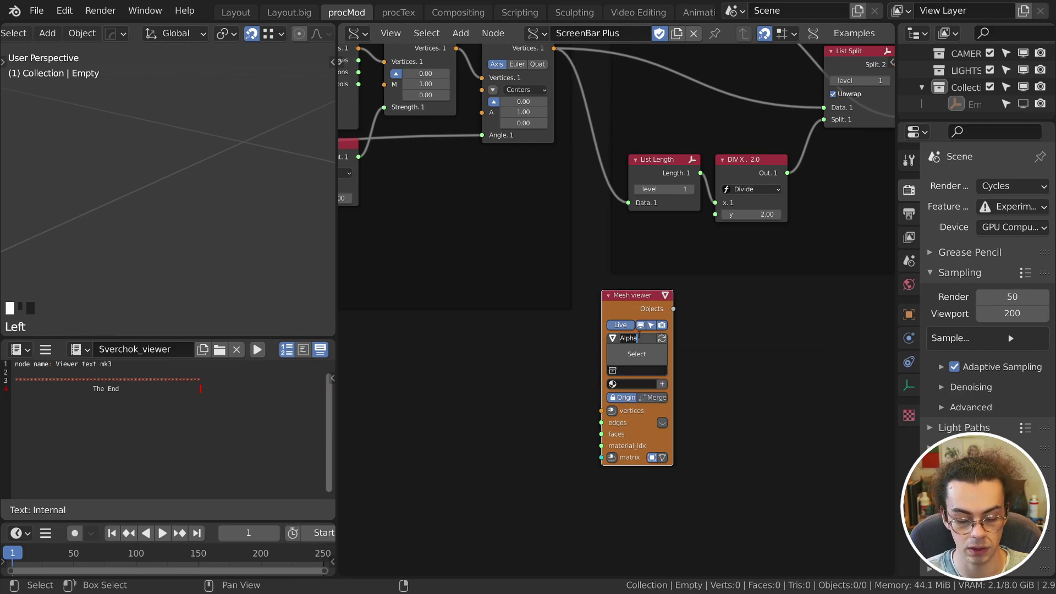
{"action": "type", "text": "LAMP"}
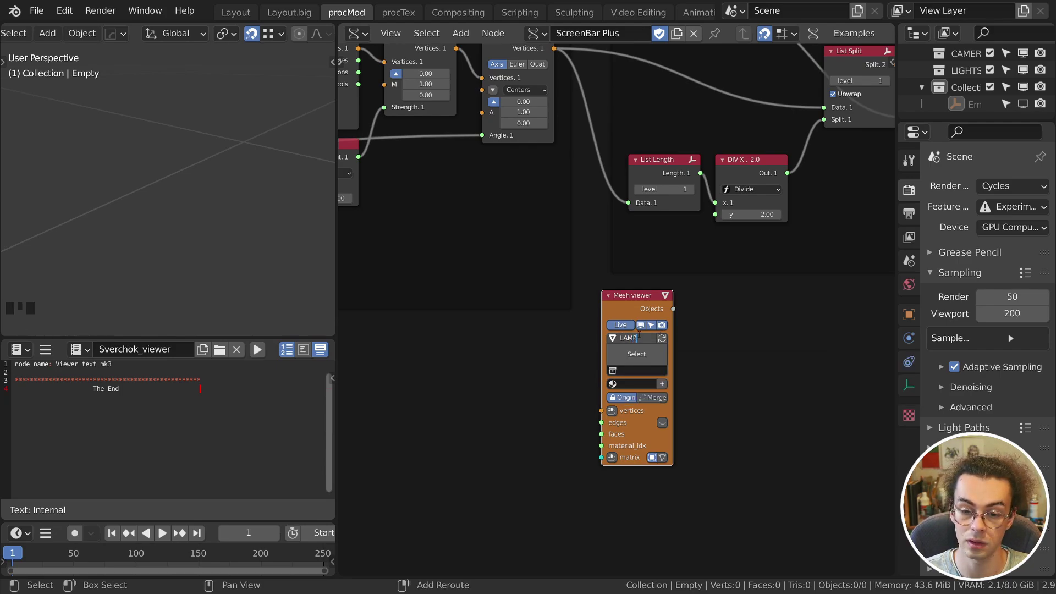
{"action": "left_click", "coordinate": [638, 370]}
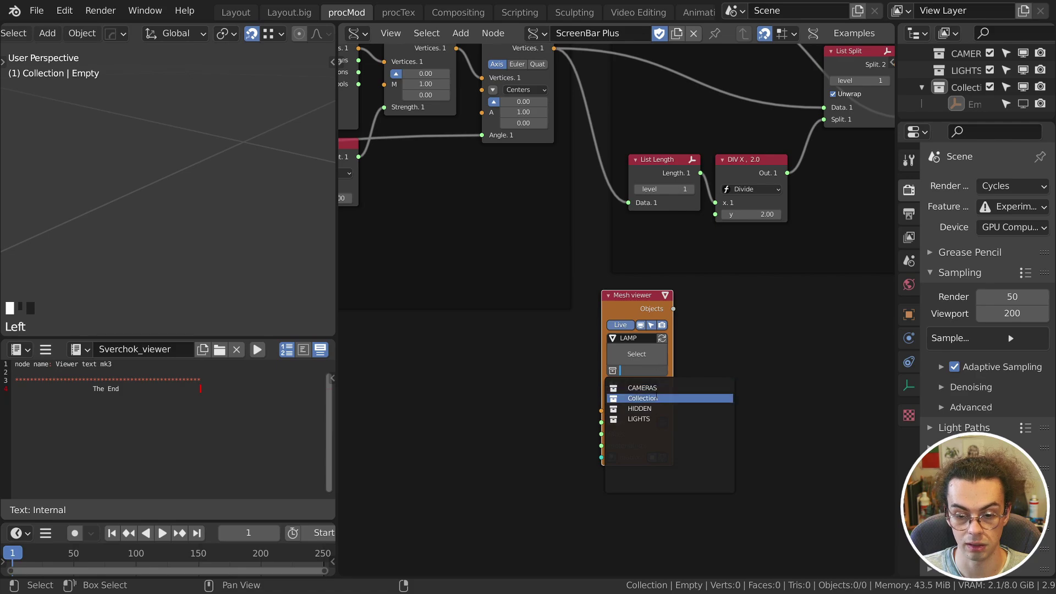
{"action": "left_click", "coordinate": [657, 398]}
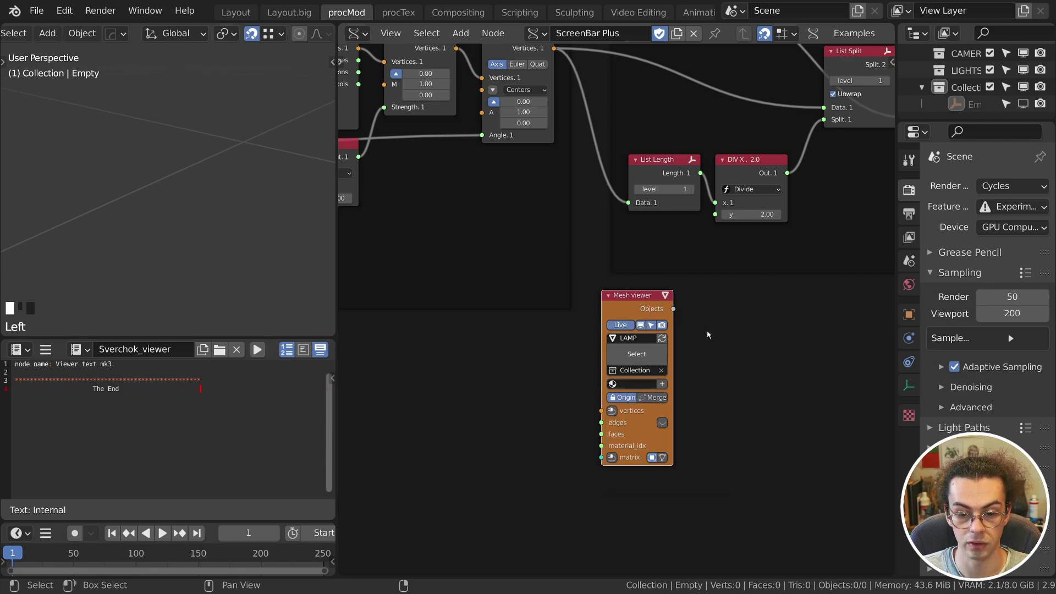
Link Rotate's vertices and the lamp Solidify's polygons to the Mesh viewer's vertices and faces inputs.
{"action": "middle_click_drag", "start_coordinate": [708, 334], "coordinate": [735, 378]}
{"action": "left_click_drag", "start_coordinate": [582, 92], "coordinate": [628, 454]}
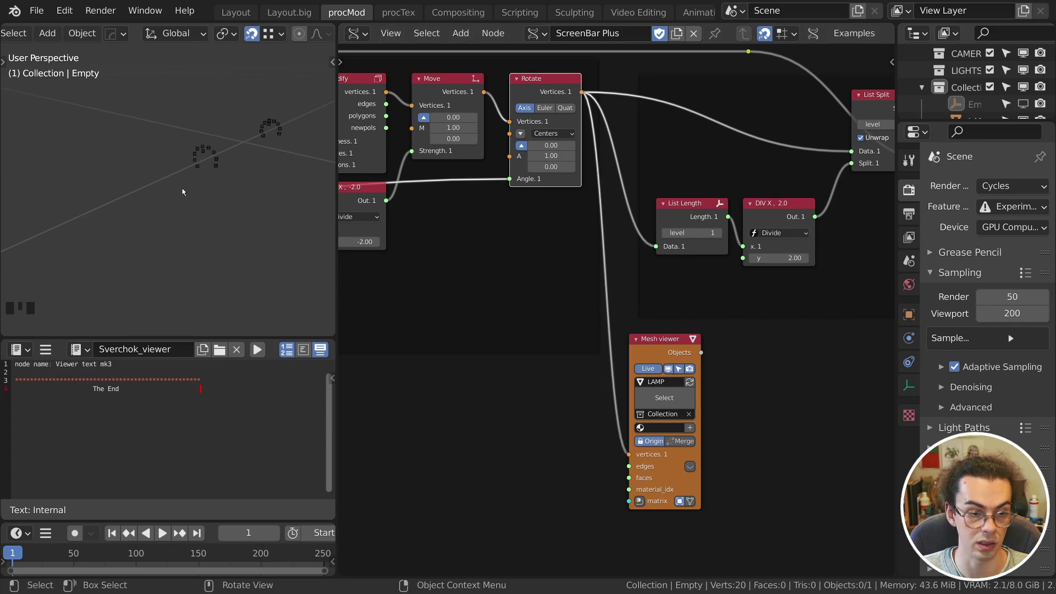
{"action": "left_click_drag", "start_coordinate": [387, 116], "coordinate": [629, 478]}
{"action": "middle_click_drag", "start_coordinate": [479, 401], "coordinate": [545, 434]}
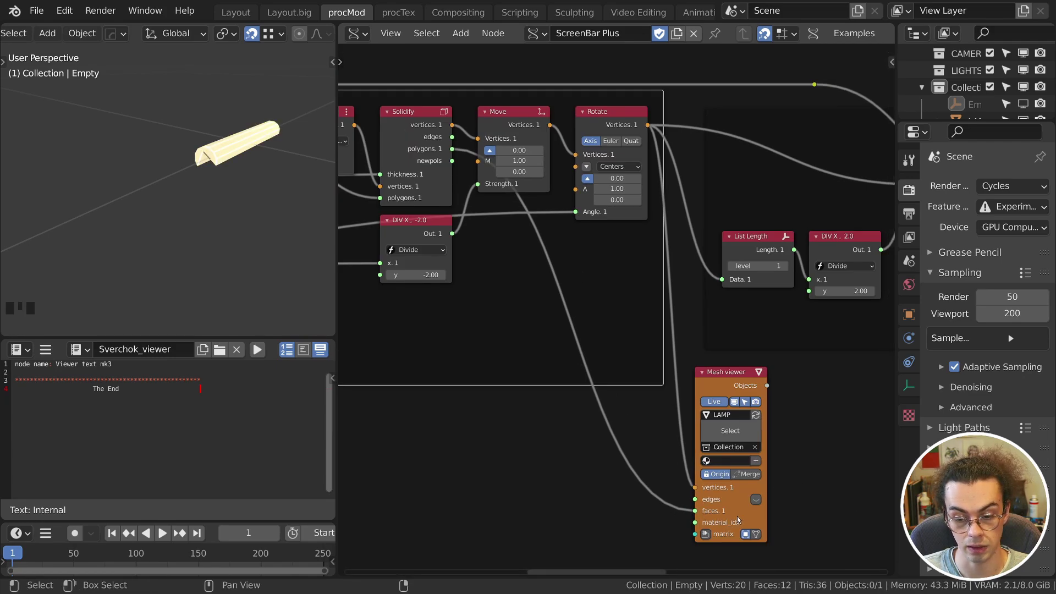
Set the LAMP DEPTH control to 0.07.
{"action": "mouse_move", "coordinate": [209, 143]}
{"action": "middle_mouse_down"}
{"action": "mouse_move", "coordinate": [249, 92]}
{"action": "mouse_move", "coordinate": [201, 145]}
{"action": "middle_mouse_up"}
{"action": "middle_click_drag", "start_coordinate": [469, 323], "coordinate": [622, 305]}
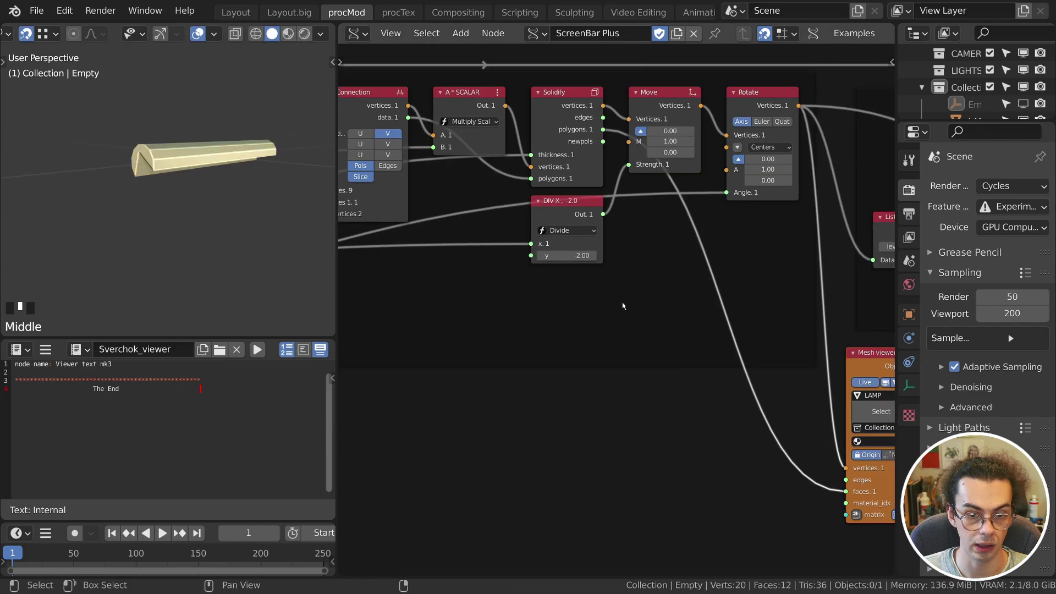
{"action": "middle_click_drag", "start_coordinate": [523, 345], "coordinate": [698, 333]}
{"action": "middle_click_drag", "start_coordinate": [520, 330], "coordinate": [702, 333]}
{"action": "middle_click_drag", "start_coordinate": [426, 330], "coordinate": [775, 316]}
{"action": "left_click_drag", "start_coordinate": [536, 265], "coordinate": [520, 265], "text": "shift"}
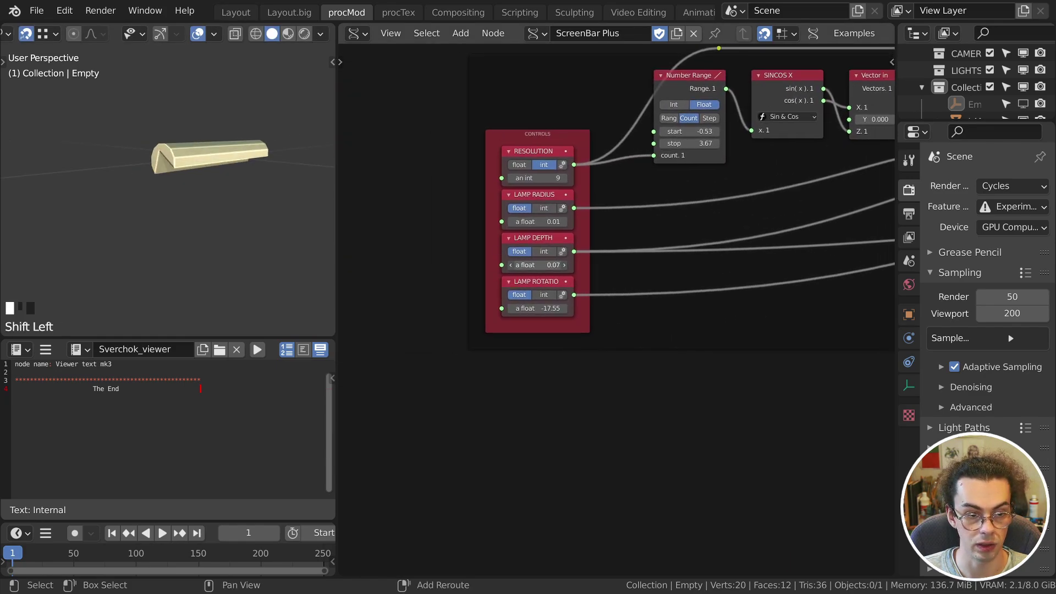
Select the LAMP object and manually pull one of its upper vertices away from the body in Edit Mode.
{"action": "scroll", "coordinate": [719, 278], "scroll_direction": "down", "scroll_amount": 5}
{"action": "middle_click_drag", "start_coordinate": [809, 312], "coordinate": [487, 311]}
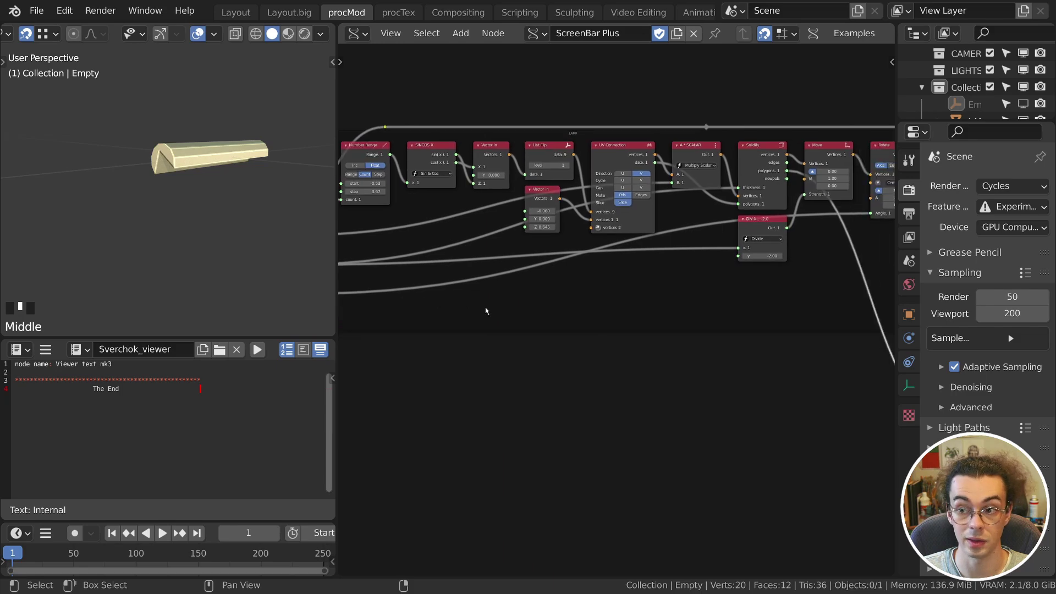
{"action": "left_click_drag", "start_coordinate": [935, 123], "coordinate": [935, 177]}
{"action": "left_click", "coordinate": [961, 156]}
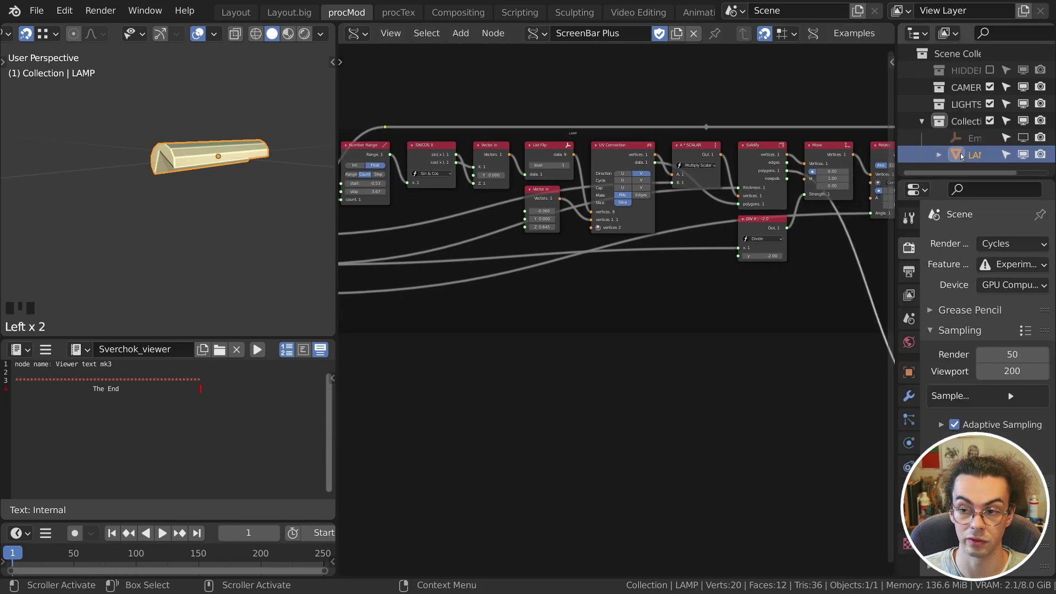
{"action": "key", "text": "Tab"}
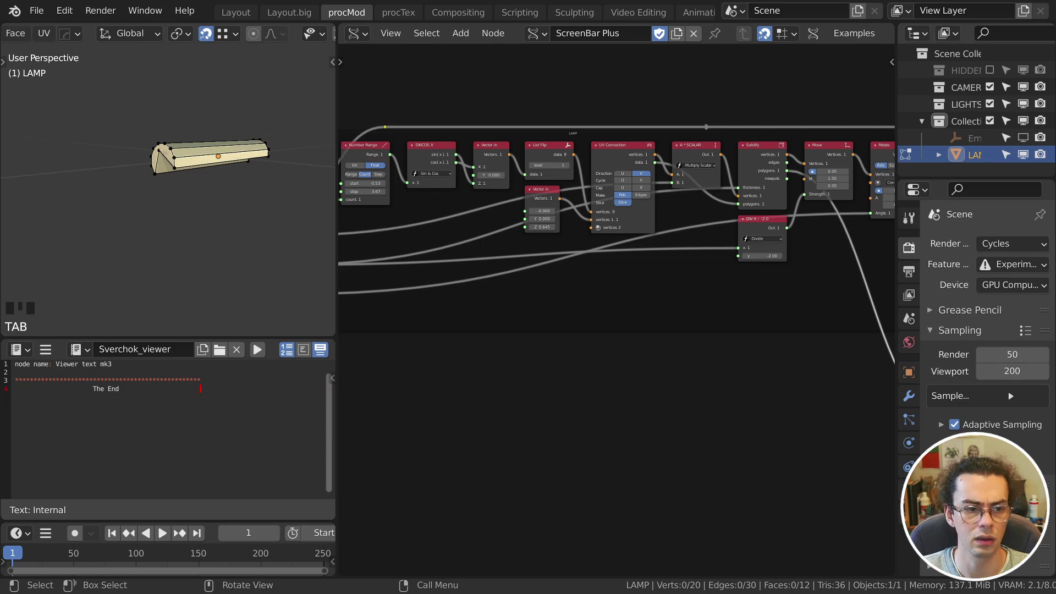
{"action": "left_click_drag", "start_coordinate": [170, 149], "coordinate": [209, 131]}
{"action": "key", "text": "Tab"}
Regenerate the lamp mesh by setting the RESOLUTION control to 10.
{"action": "scroll", "coordinate": [202, 179], "scroll_direction": "down", "scroll_amount": 5}
{"action": "scroll", "coordinate": [197, 205], "scroll_direction": "up", "scroll_amount": 5}
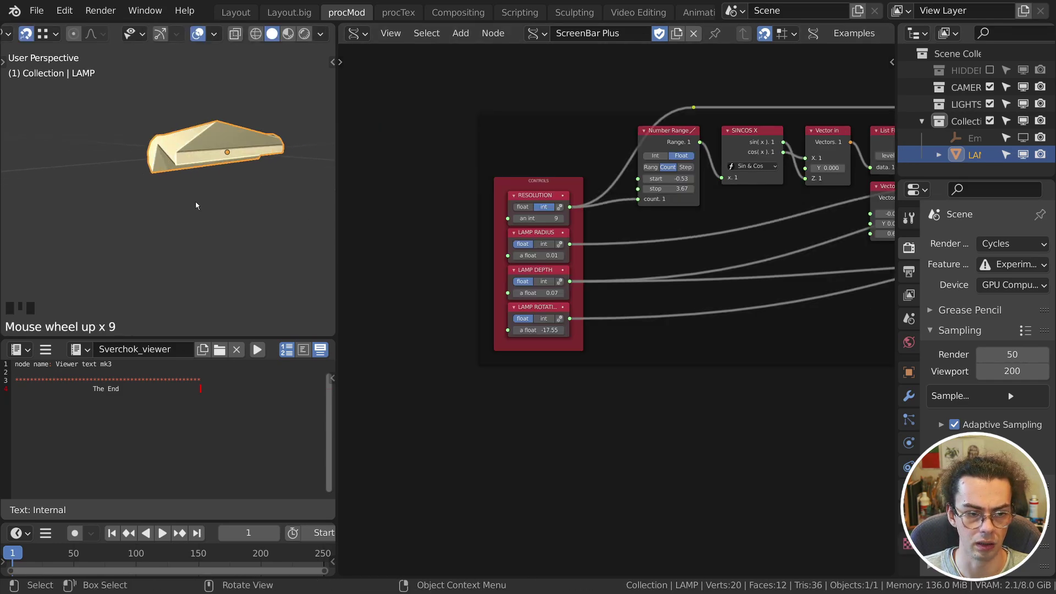
{"action": "middle_click_drag", "start_coordinate": [196, 206], "coordinate": [211, 202]}
{"action": "left_click", "coordinate": [562, 218]}
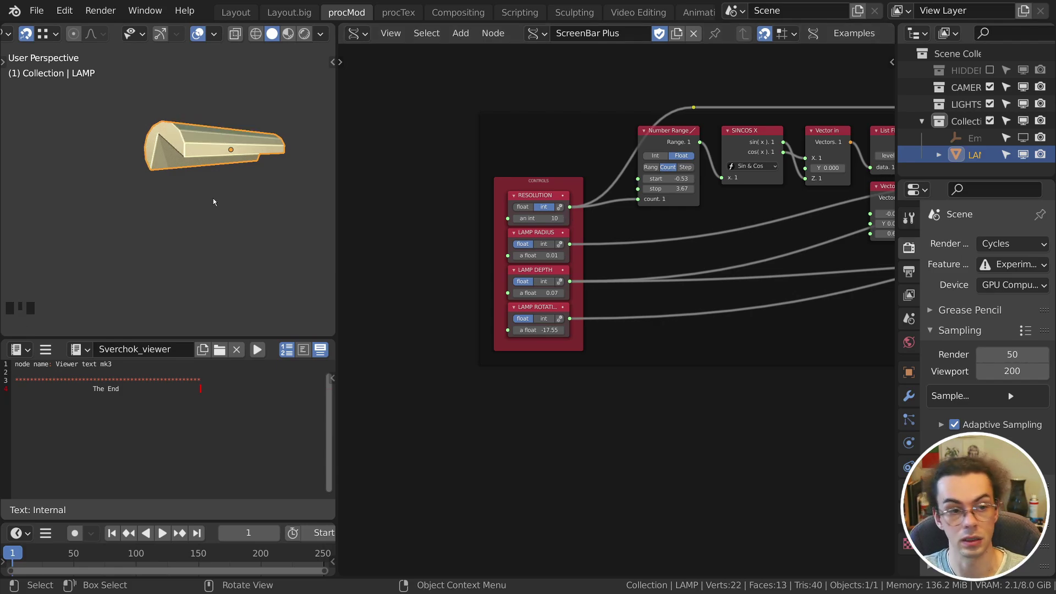
Duplicate the LAMP object, move the copy above the original, and delete the copy.
{"action": "scroll", "coordinate": [770, 365], "scroll_direction": "down", "scroll_amount": 6}
{"action": "middle_click_drag", "start_coordinate": [796, 373], "coordinate": [868, 320]}
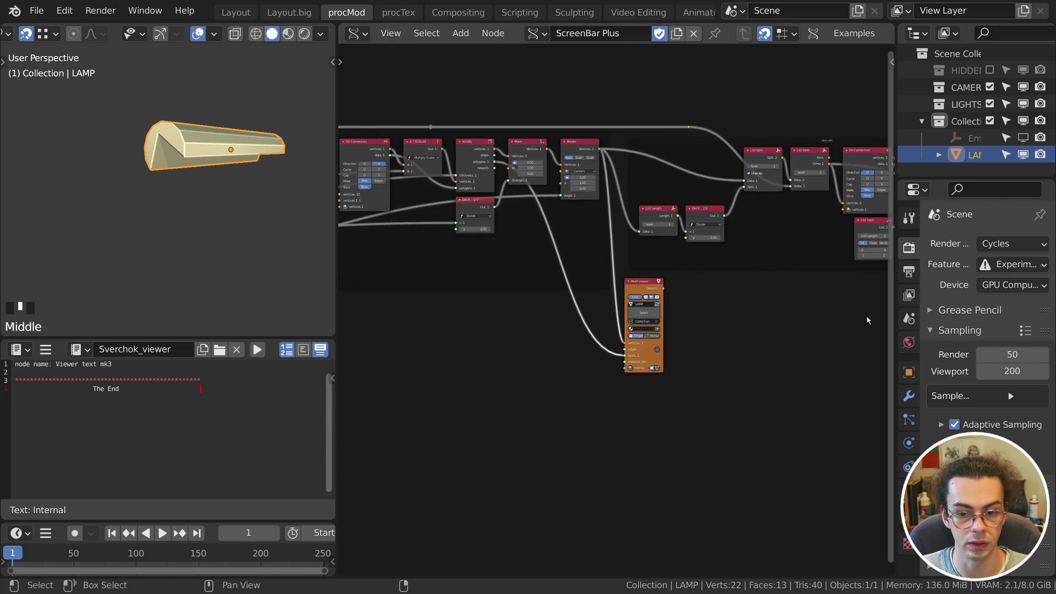
{"action": "scroll", "coordinate": [619, 307], "scroll_direction": "up", "scroll_amount": 10}
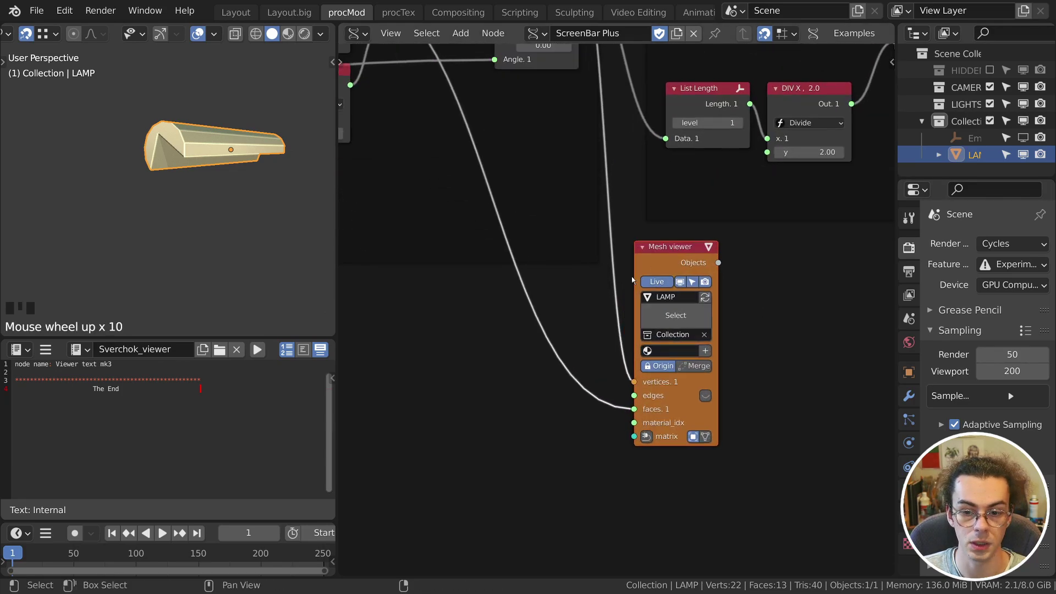
{"action": "key", "text": "shift+d"}
{"action": "left_click", "coordinate": [245, 105]}
{"action": "middle_click_drag", "start_coordinate": [264, 77], "coordinate": [252, 173]}
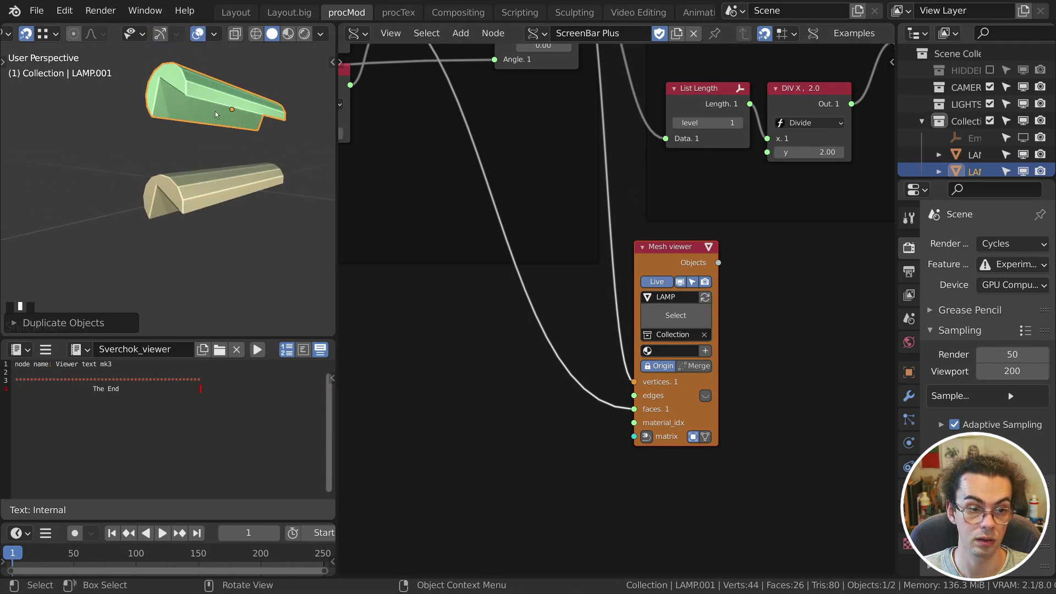
{"action": "key", "text": "g"}
{"action": "left_click", "coordinate": [259, 124]}
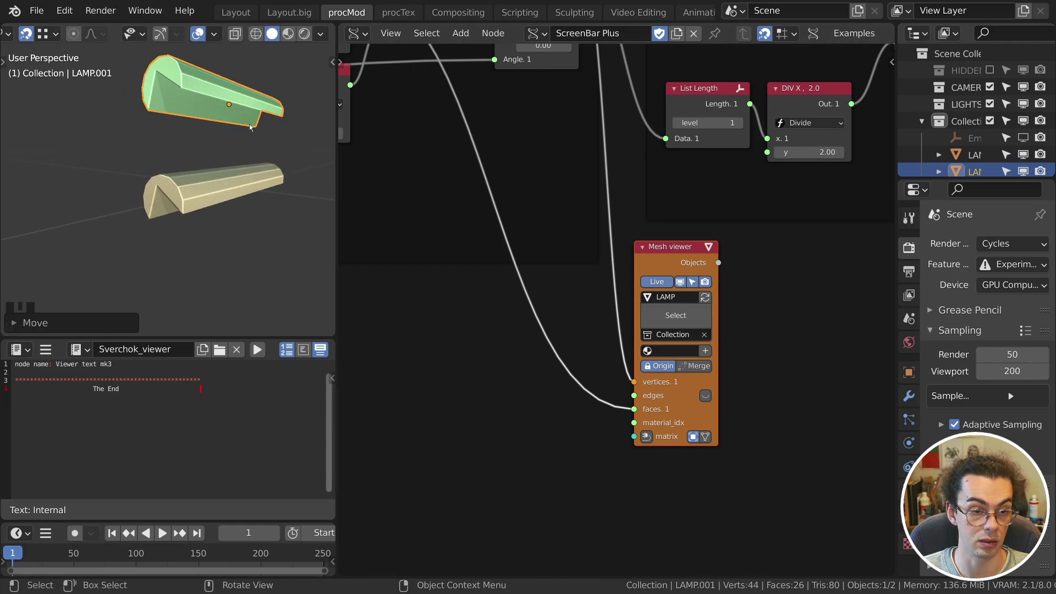
{"action": "key", "text": "x"}
Toggle the Mesh viewer's live processing off and back on.
{"action": "left_click", "coordinate": [657, 283]}
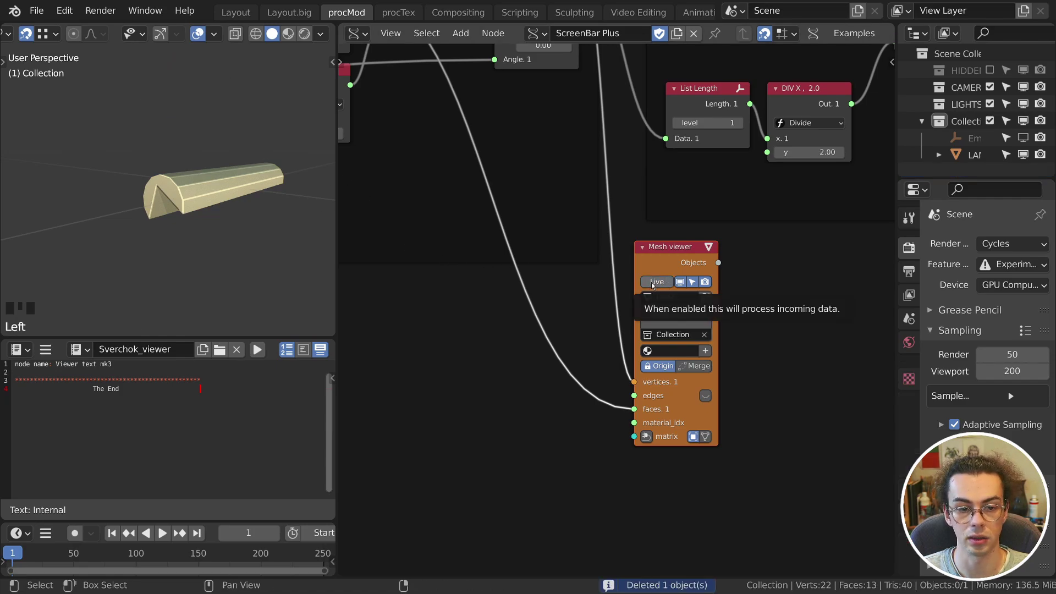
{"action": "left_click", "coordinate": [652, 285]}
Duplicate the Mesh viewer beside the end-cap Solidify node and link Solidify's vertices and polygons to its vertices and faces.
{"action": "scroll", "coordinate": [653, 285], "scroll_direction": "down", "scroll_amount": 8}
{"action": "middle_click_drag", "start_coordinate": [770, 296], "coordinate": [460, 279]}
{"action": "key", "text": "shift+d"}
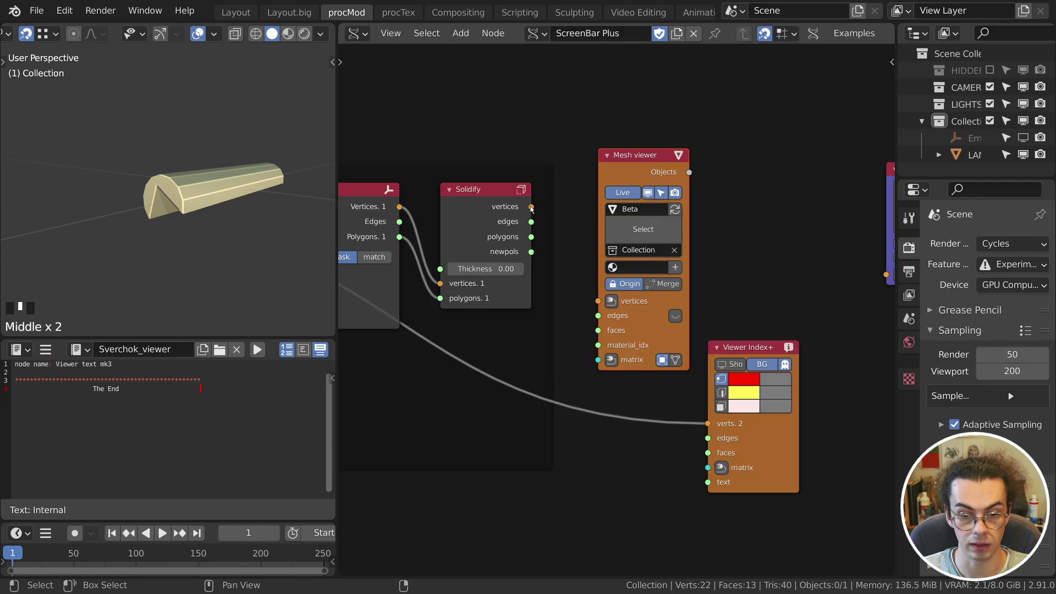
{"action": "left_click_drag", "start_coordinate": [532, 208], "coordinate": [599, 307]}
{"action": "left_click_drag", "start_coordinate": [531, 237], "coordinate": [598, 330]}
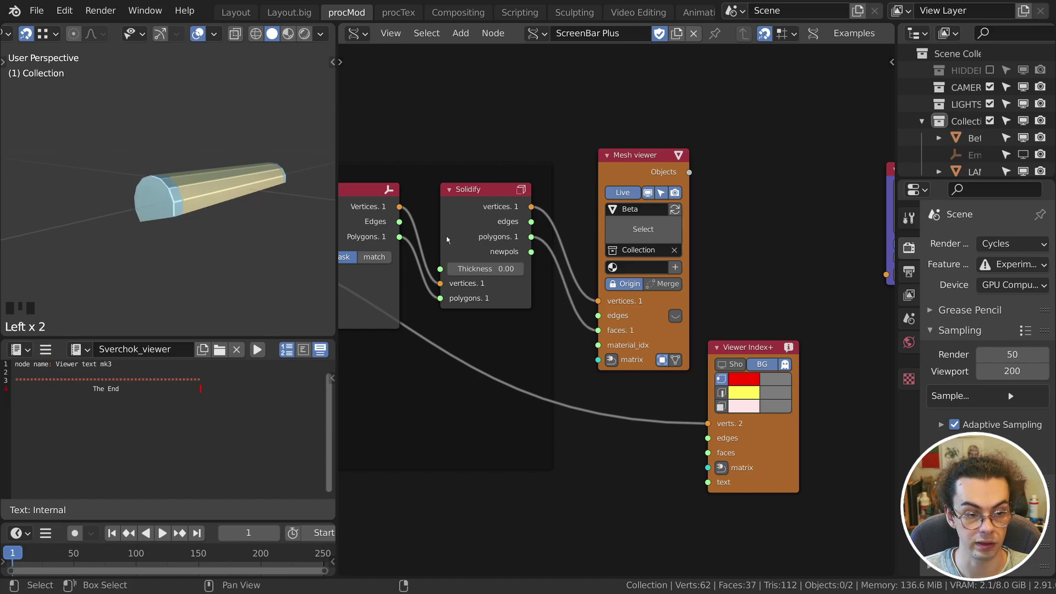
Name the object output by the end-cap Mesh viewer END CAPS.
{"action": "mouse_move", "coordinate": [187, 235]}
{"action": "middle_mouse_down"}
{"action": "mouse_move", "coordinate": [140, 229]}
{"action": "mouse_move", "coordinate": [183, 233]}
{"action": "middle_mouse_up"}
{"action": "left_click", "coordinate": [638, 209]}
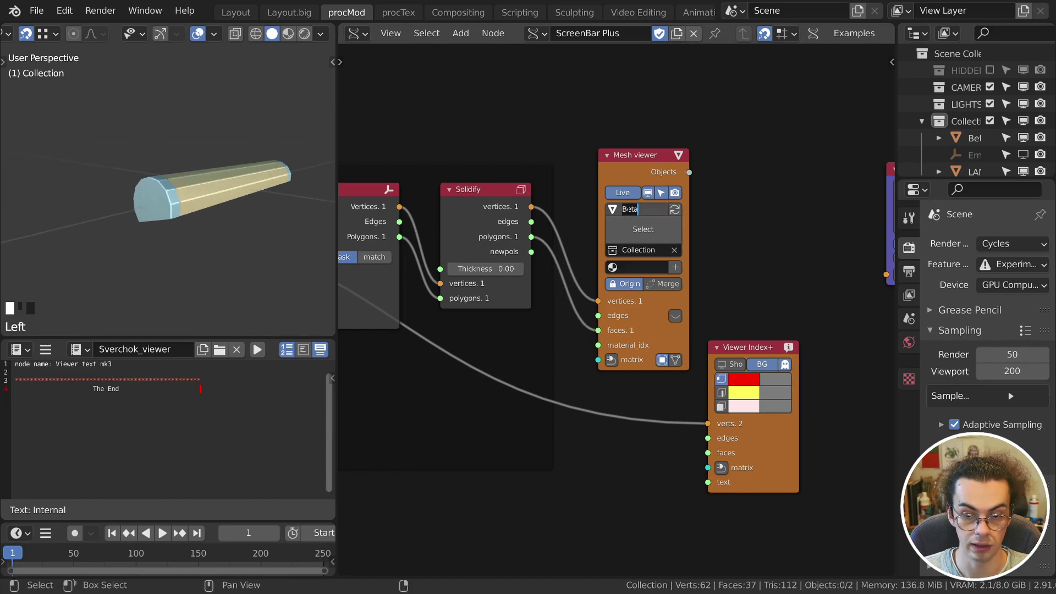
{"action": "type", "text": "END CAPS"}
{"action": "key", "text": "Return"}
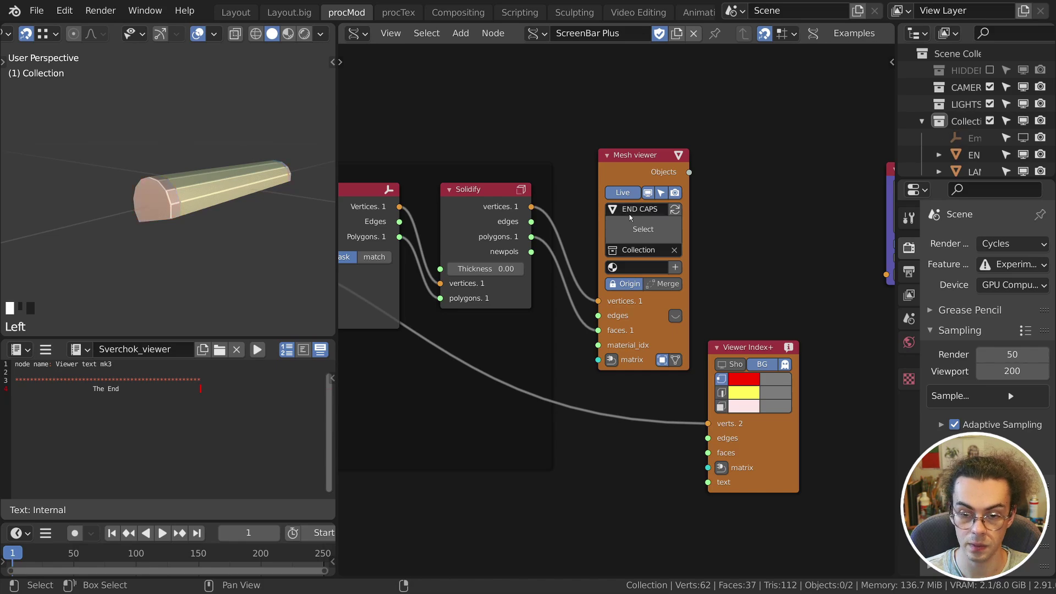
Add a Bevel modifier to the LAMP object and set its limit method to Angle.
{"action": "middle_click_drag", "start_coordinate": [181, 275], "coordinate": [208, 306]}
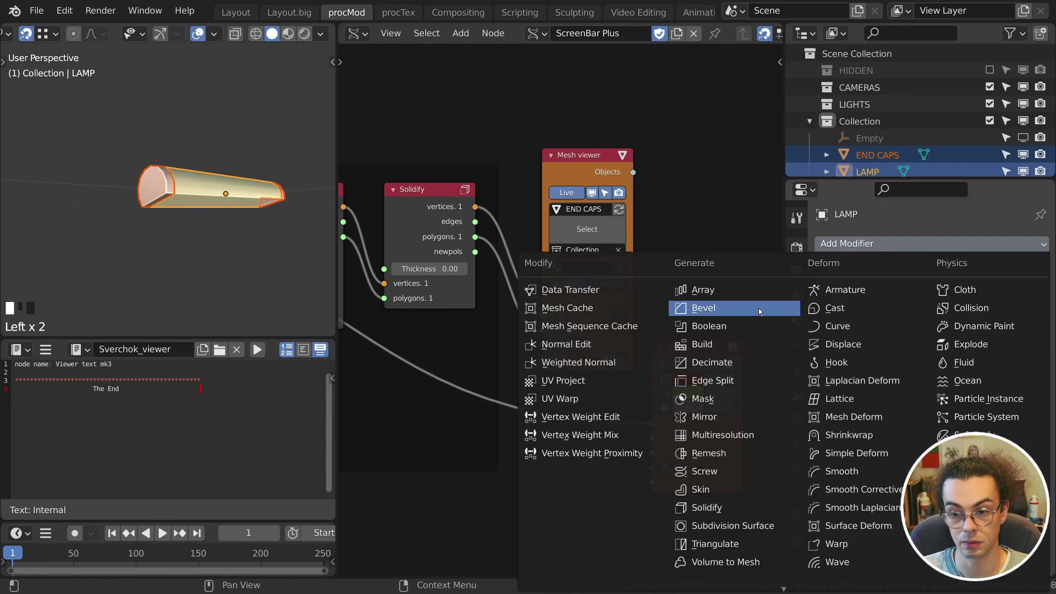
{"action": "left_click", "coordinate": [758, 308]}
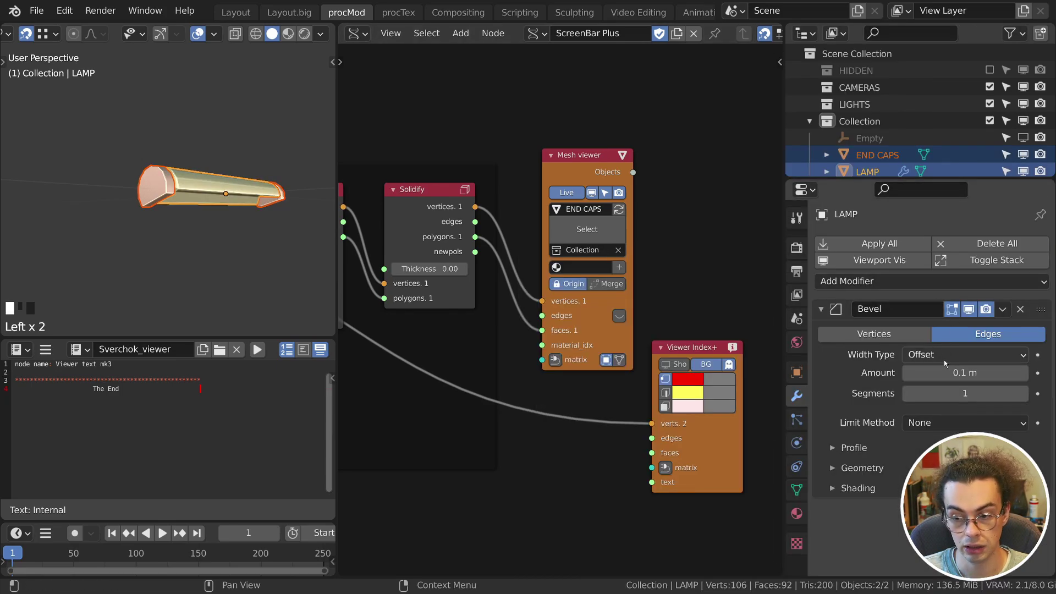
{"action": "left_click", "coordinate": [947, 424]}
{"action": "left_click", "coordinate": [918, 460]}
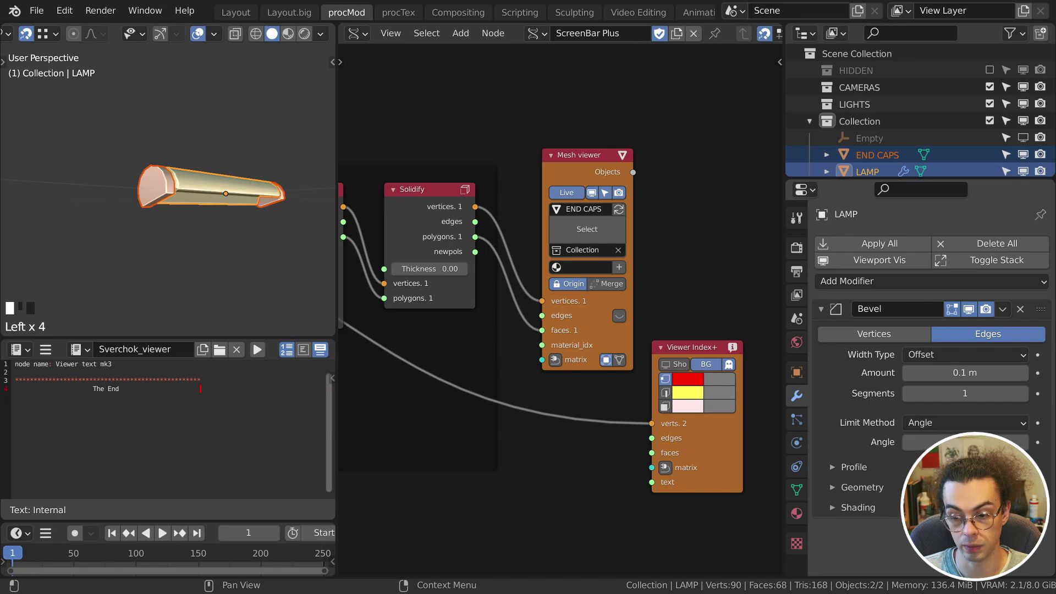
{"action": "left_click", "coordinate": [934, 442]}
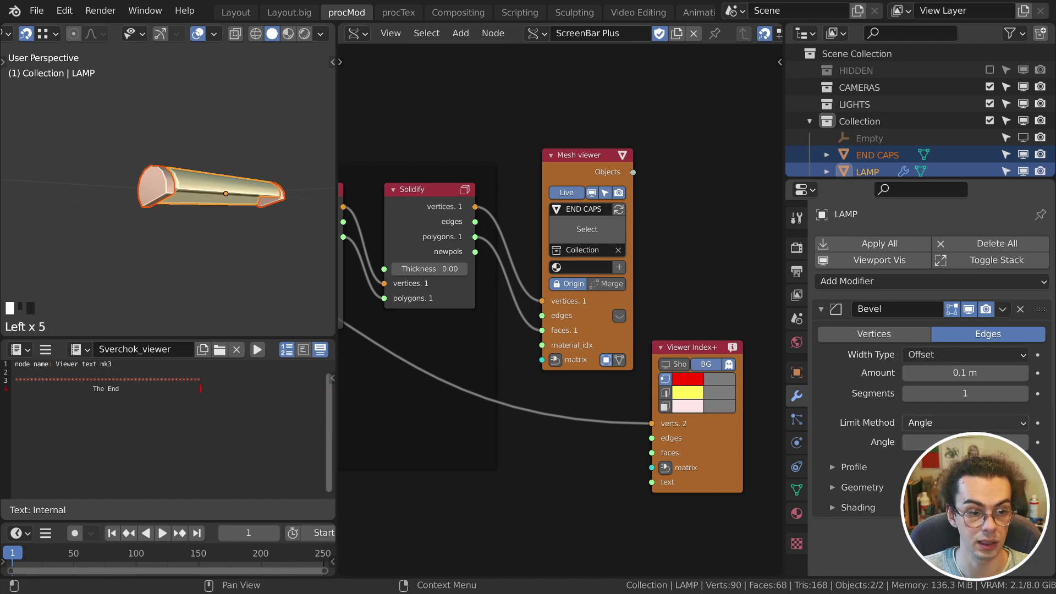
Set the LAMP object's bevel amount to 0.0005 m.
{"action": "left_click", "coordinate": [957, 392]}
{"action": "left_click", "coordinate": [986, 367]}
{"action": "double_click", "coordinate": [985, 367]}
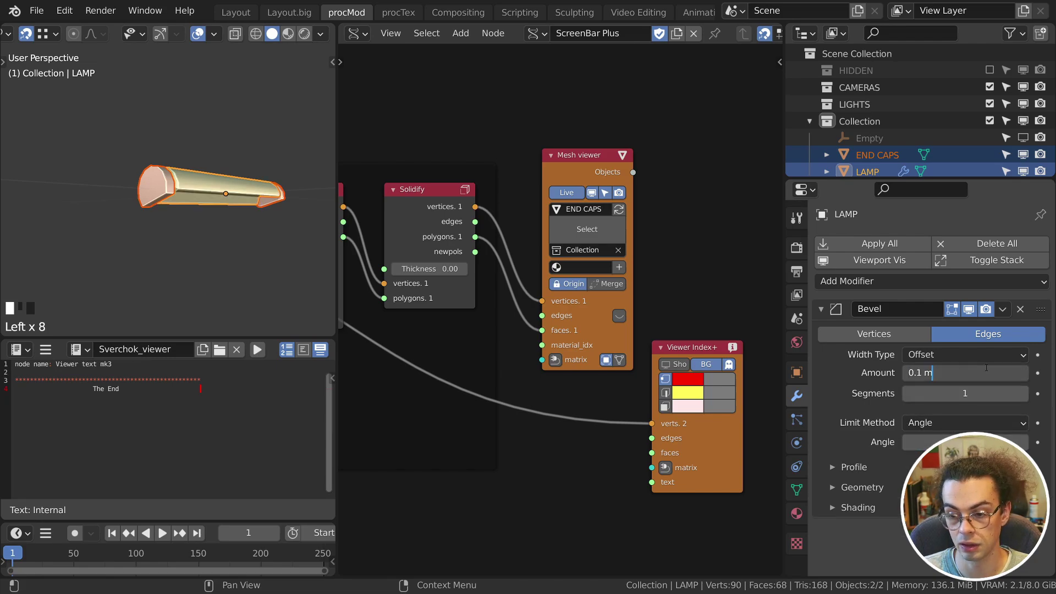
{"action": "left_click_drag", "start_coordinate": [980, 371], "coordinate": [795, 369]}
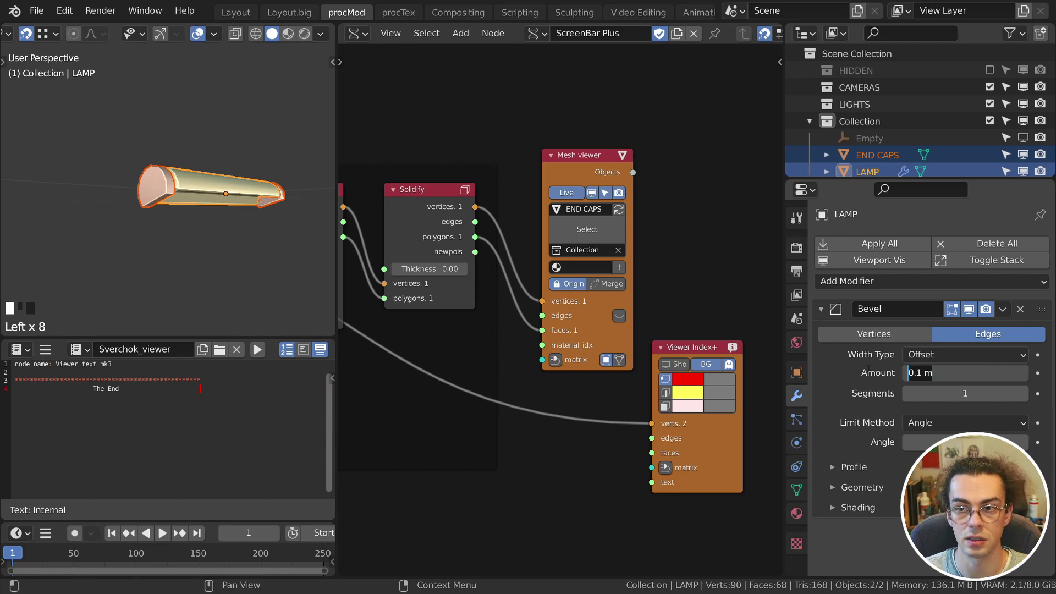
{"action": "type", "text": "0.00"}
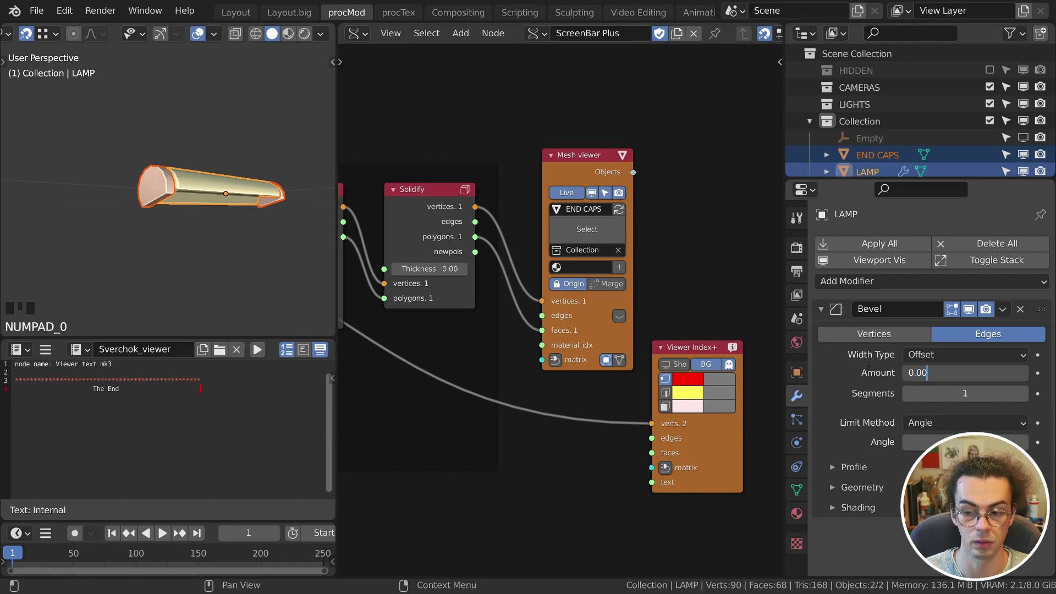
{"action": "type", "text": "05"}
{"action": "key", "text": "Return"}
{"action": "middle_click_drag", "start_coordinate": [217, 189], "coordinate": [228, 191], "text": "shift"}
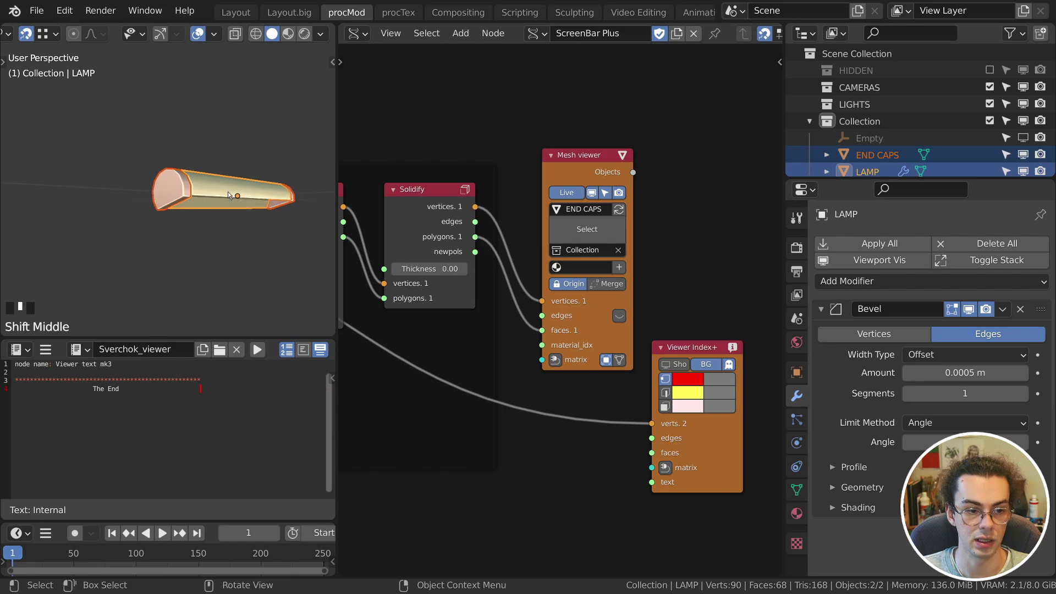
{"action": "scroll", "coordinate": [227, 191], "scroll_direction": "up", "scroll_amount": 4}
{"action": "scroll", "coordinate": [140, 140], "scroll_direction": "up", "scroll_amount": 2}
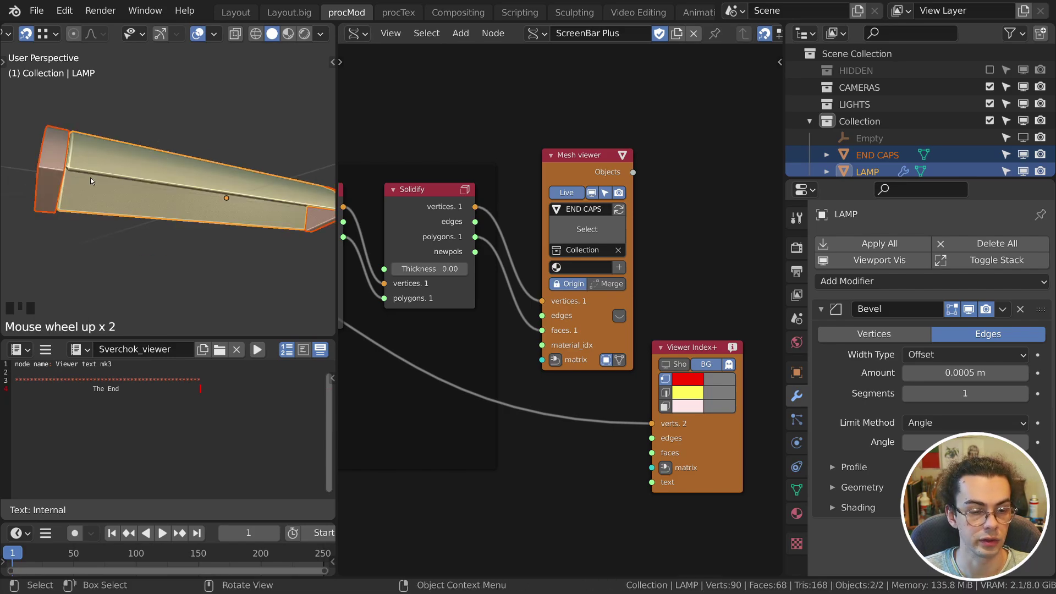
Link the LAMP object's modifiers to END CAPS and check the bevel on the caps.
{"action": "key", "text": "ctrl+l"}
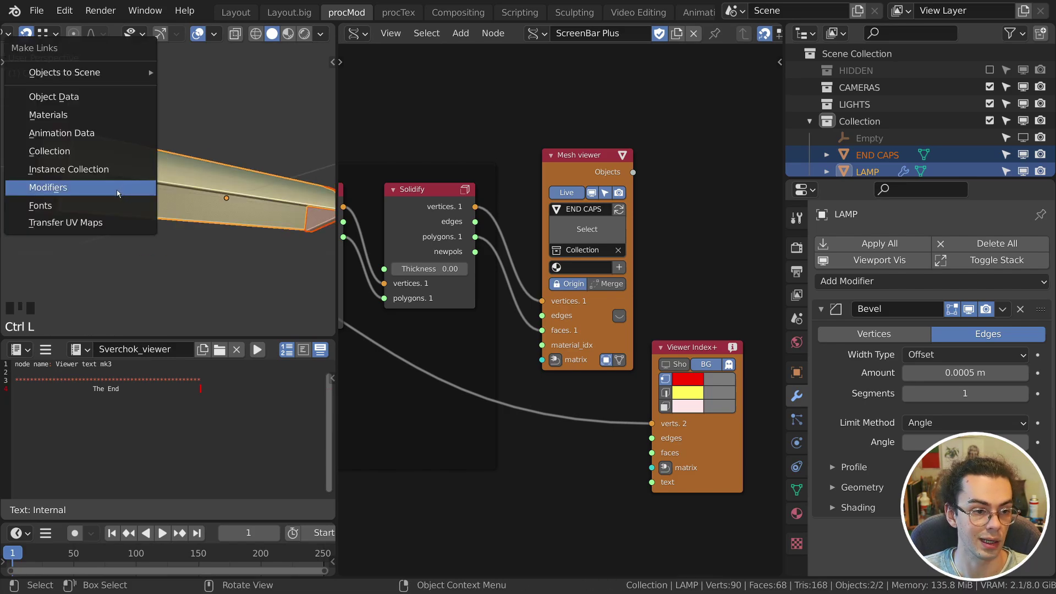
{"action": "left_click", "coordinate": [117, 190]}
{"action": "left_click", "coordinate": [76, 137]}
{"action": "left_click", "coordinate": [62, 148]}
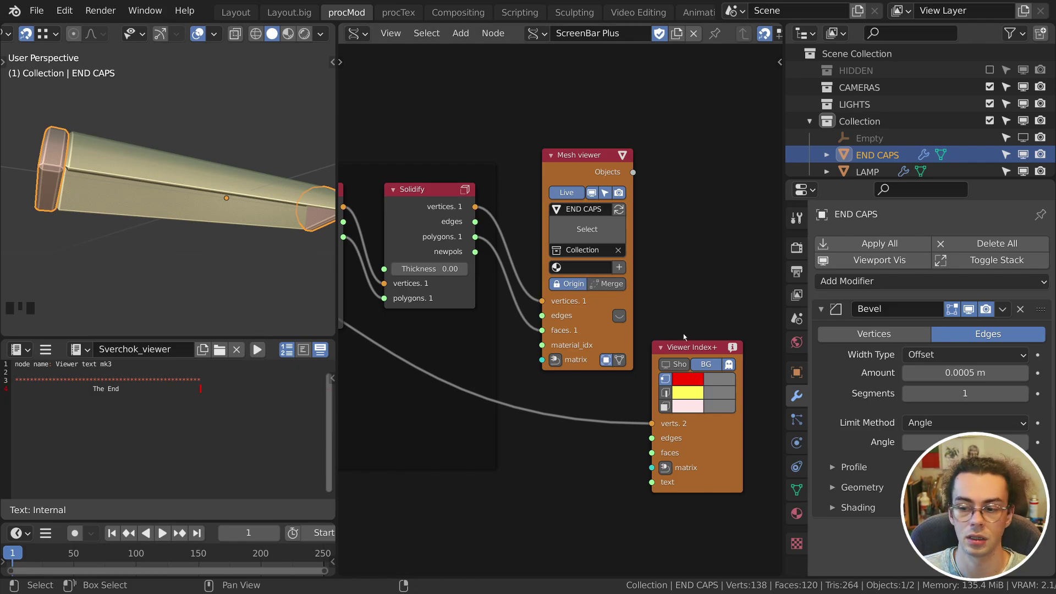
{"action": "left_click", "coordinate": [285, 125]}
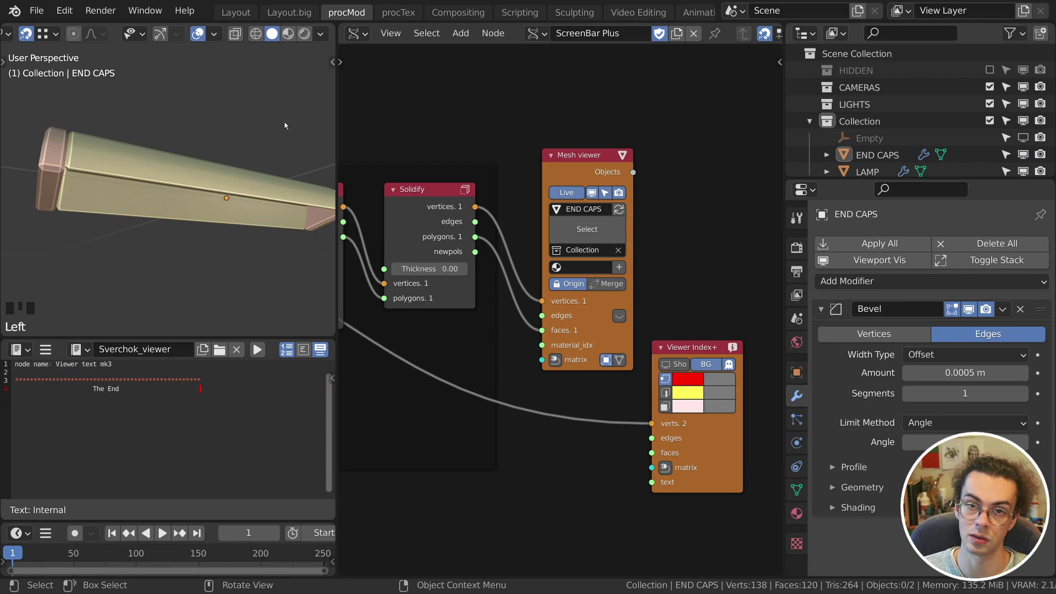
{"action": "middle_click_drag", "start_coordinate": [79, 150], "coordinate": [112, 240]}
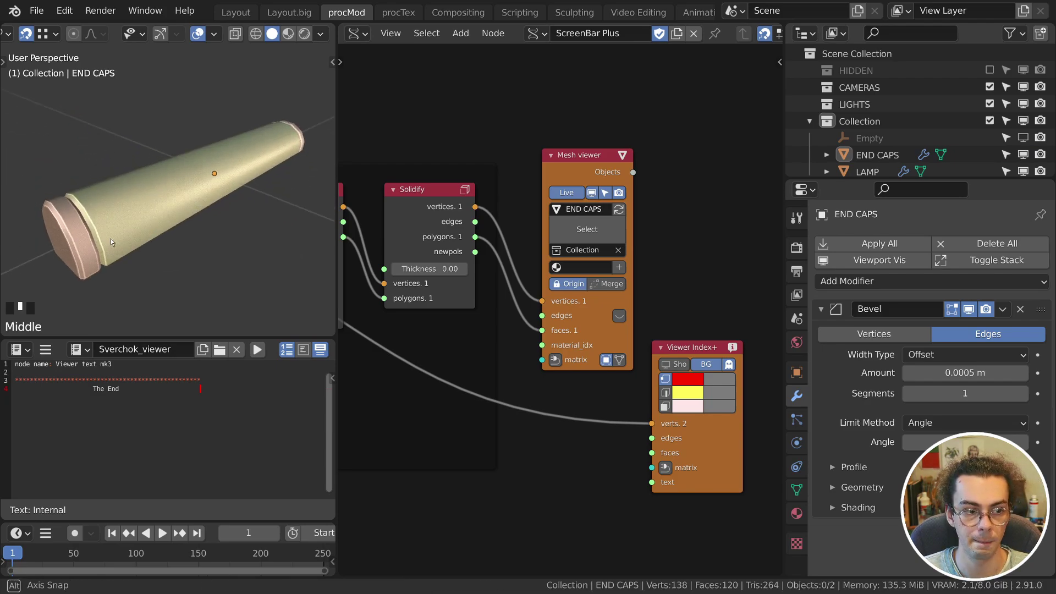
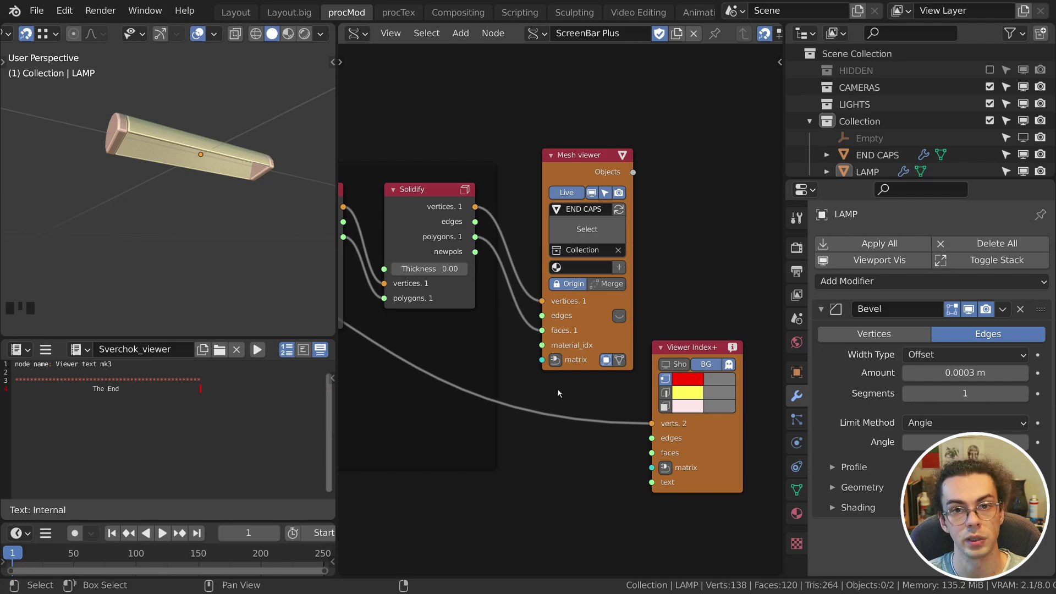
Link the List Item node's Other output to Viewer Index+ verts and move the viewer aside to make room.
{"action": "middle_click_drag", "start_coordinate": [151, 124], "coordinate": [139, 173]}
{"action": "left_click_drag", "start_coordinate": [128, 127], "coordinate": [208, 193]}
{"action": "left_click_drag", "start_coordinate": [208, 193], "coordinate": [215, 195]}
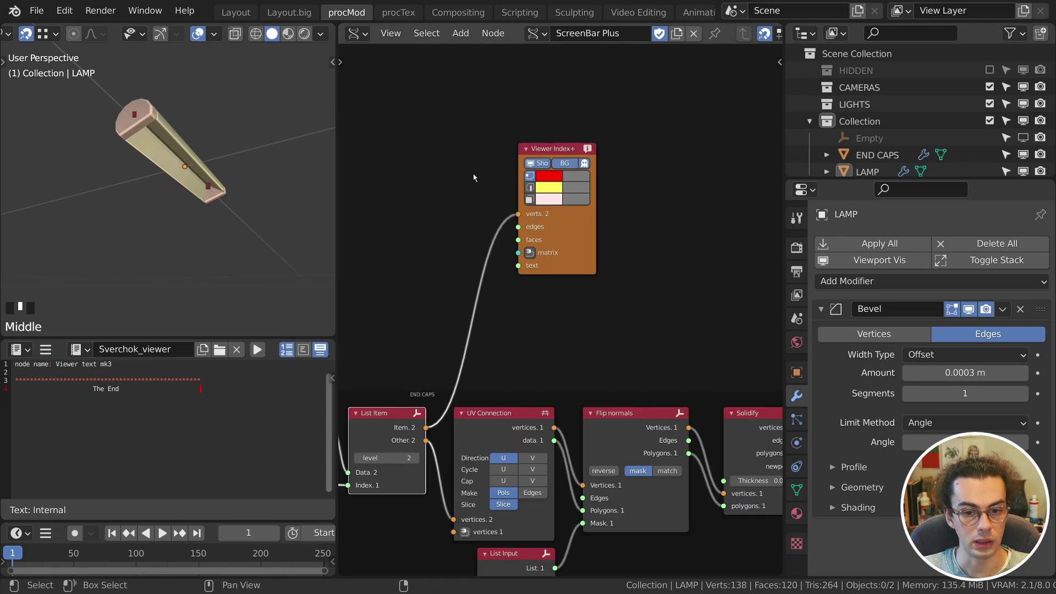
{"action": "left_click_drag", "start_coordinate": [473, 165], "coordinate": [582, 306]}
{"action": "key", "text": "g"}
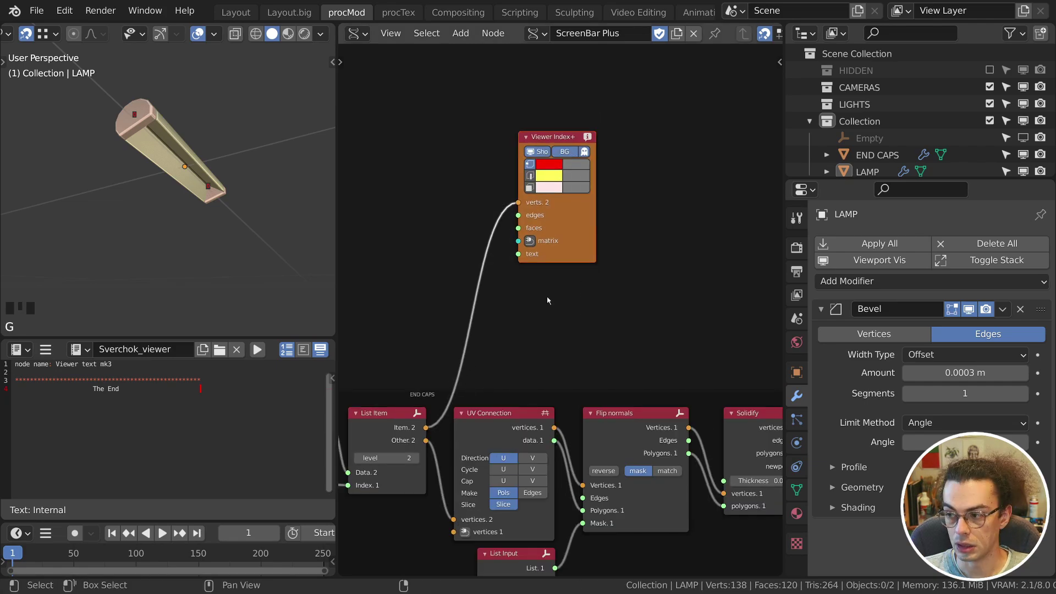
{"action": "left_click_drag", "start_coordinate": [426, 440], "coordinate": [518, 203]}
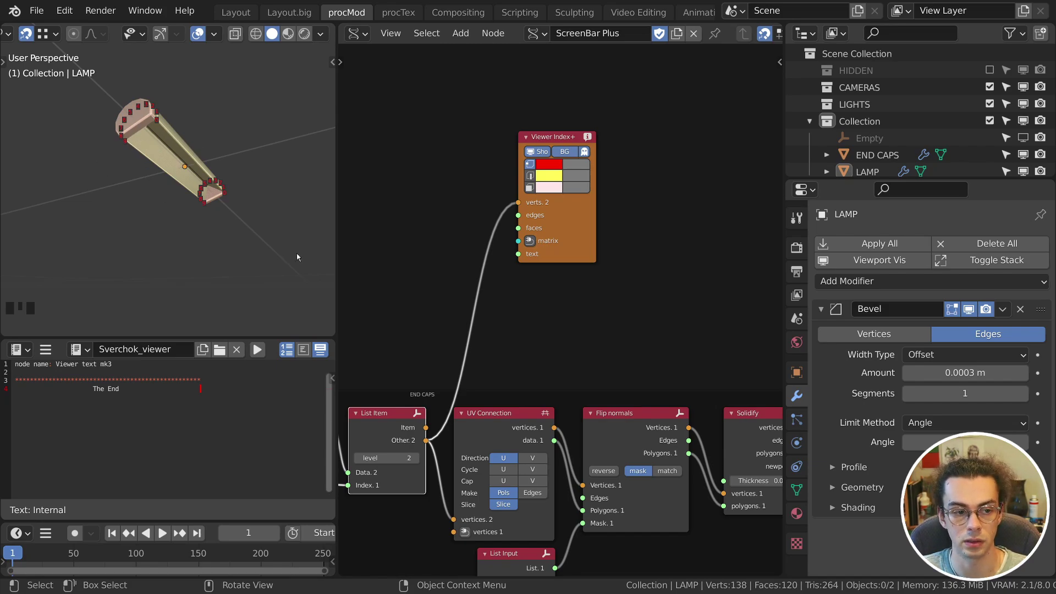
{"action": "left_click", "coordinate": [586, 245]}
{"action": "key", "text": "g"}
{"action": "left_click", "coordinate": [545, 273]}
{"action": "key", "text": "g"}
{"action": "left_click", "coordinate": [652, 214]}
Add a List First & Last node fed by List Item's Other output and link its Last output to Viewer Index+.
{"action": "key", "text": "shift+a"}
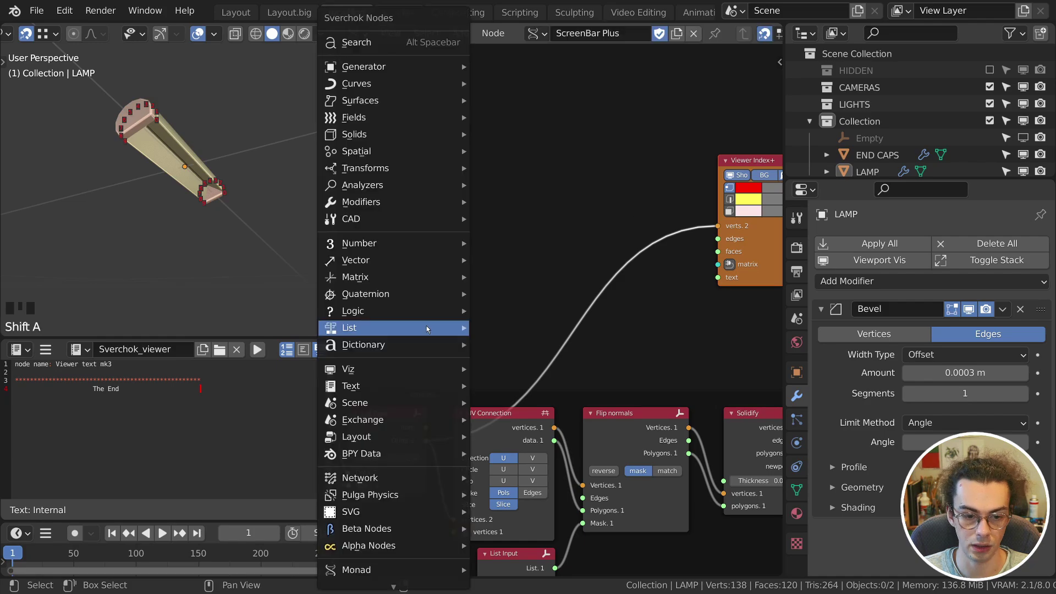
{"action": "mouse_move", "coordinate": [427, 329]}
{"action": "mouse_move", "coordinate": [528, 103]}
{"action": "left_click", "coordinate": [672, 170]}
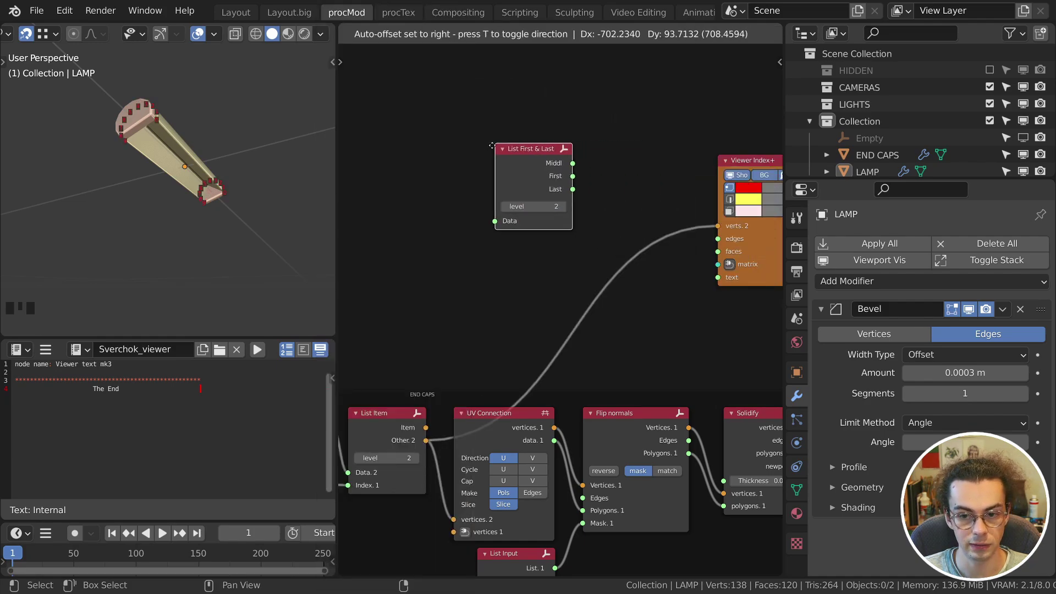
{"action": "left_click", "coordinate": [492, 146]}
{"action": "left_click_drag", "start_coordinate": [426, 440], "coordinate": [495, 222]}
{"action": "left_click_drag", "start_coordinate": [573, 188], "coordinate": [717, 225]}
{"action": "key", "text": "g"}
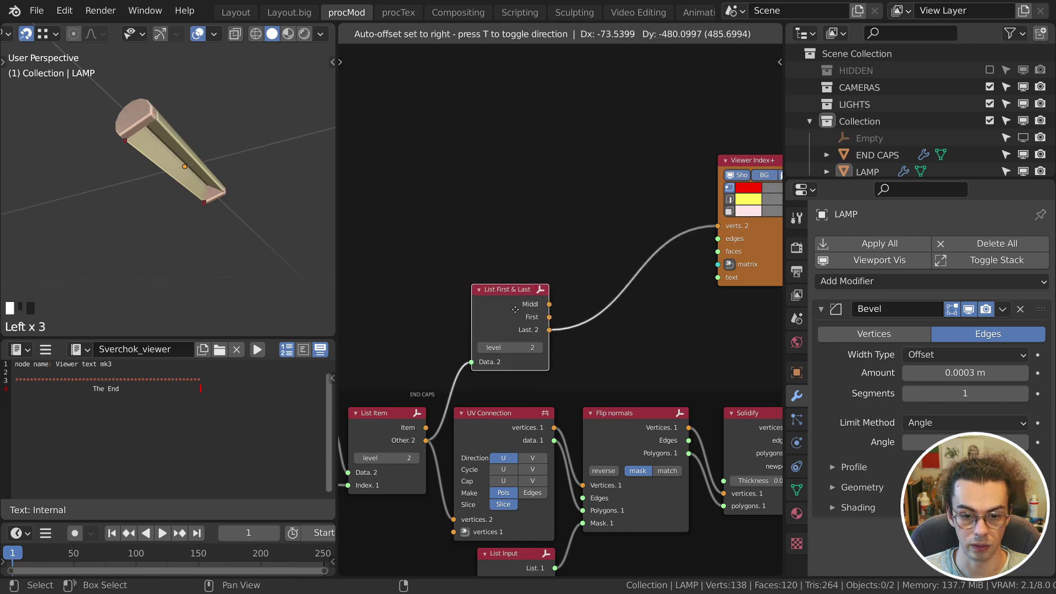
{"action": "left_click", "coordinate": [515, 310]}
{"action": "left_click_drag", "start_coordinate": [426, 427], "coordinate": [552, 215]}
{"action": "key", "text": "g"}
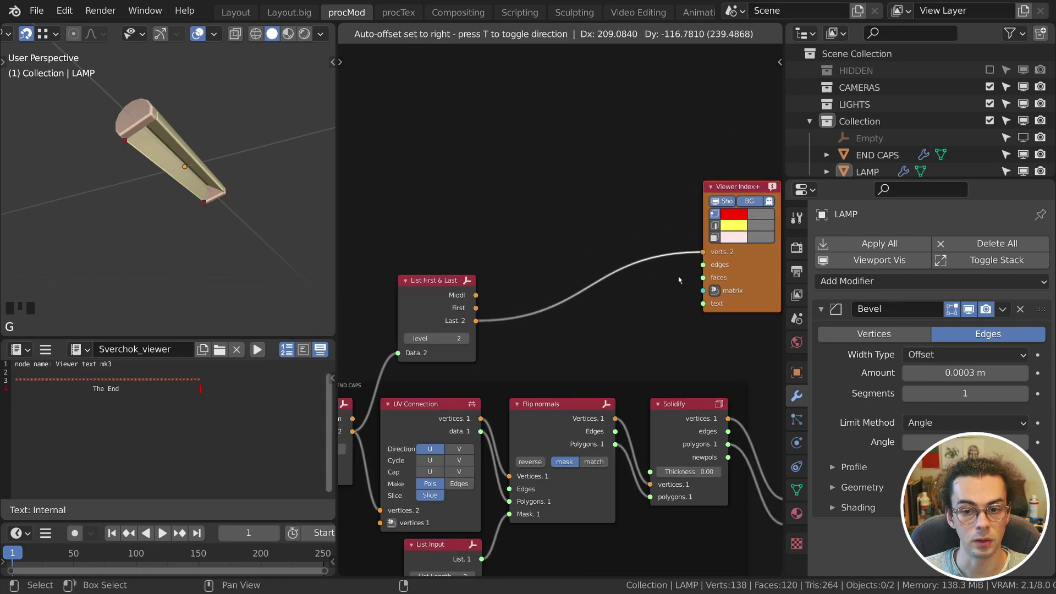
{"action": "left_click", "coordinate": [671, 276]}
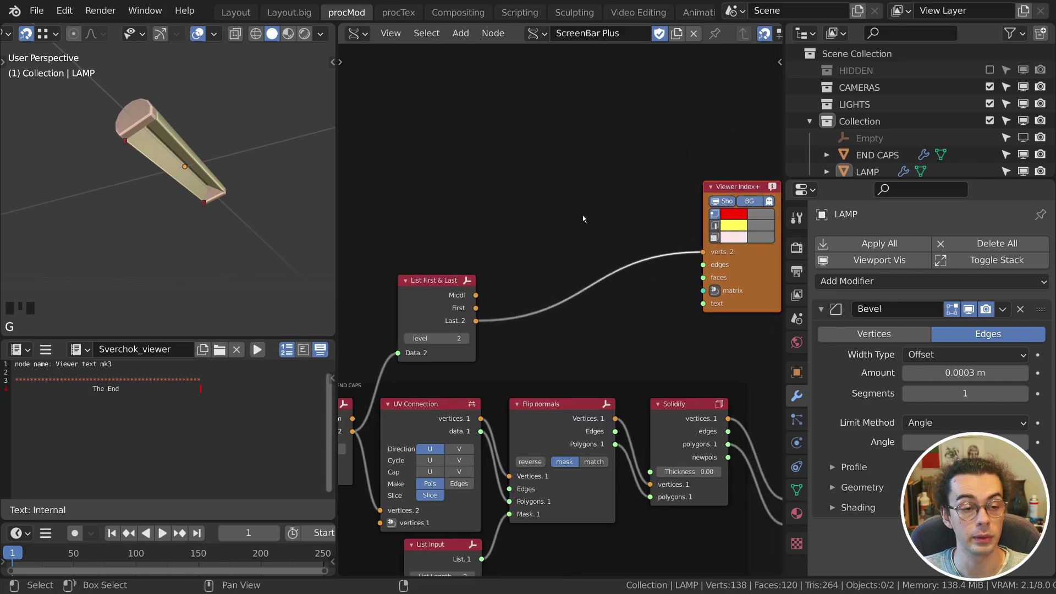
Add a Vector Lerp node between List Item's Item points and the Last points, and link its EvPoint output to Viewer Index+.
{"action": "key", "text": "shift+a"}
{"action": "mouse_move", "coordinate": [498, 252]}
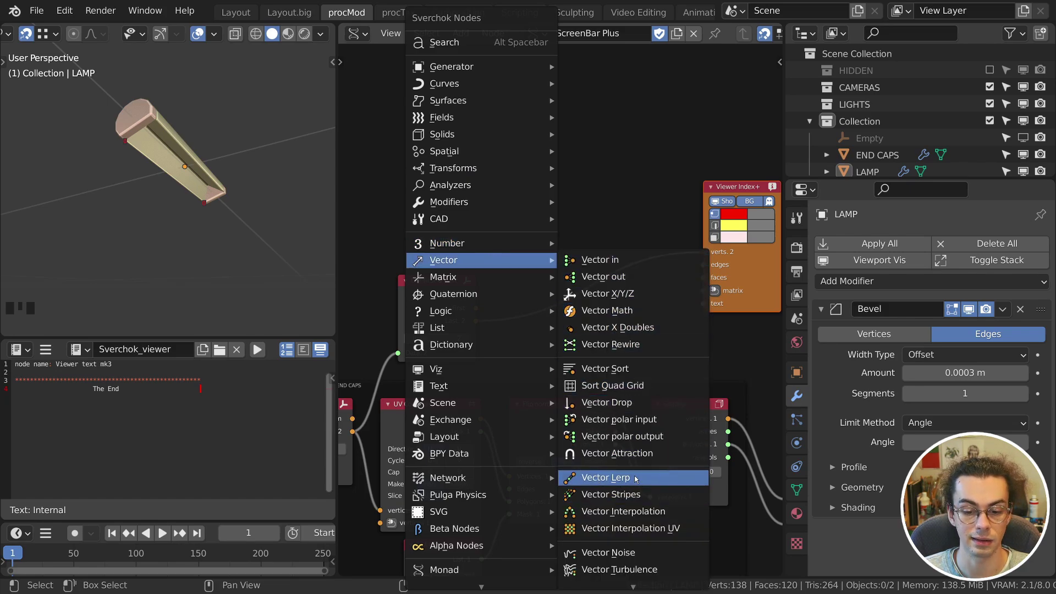
{"action": "left_click", "coordinate": [605, 477]}
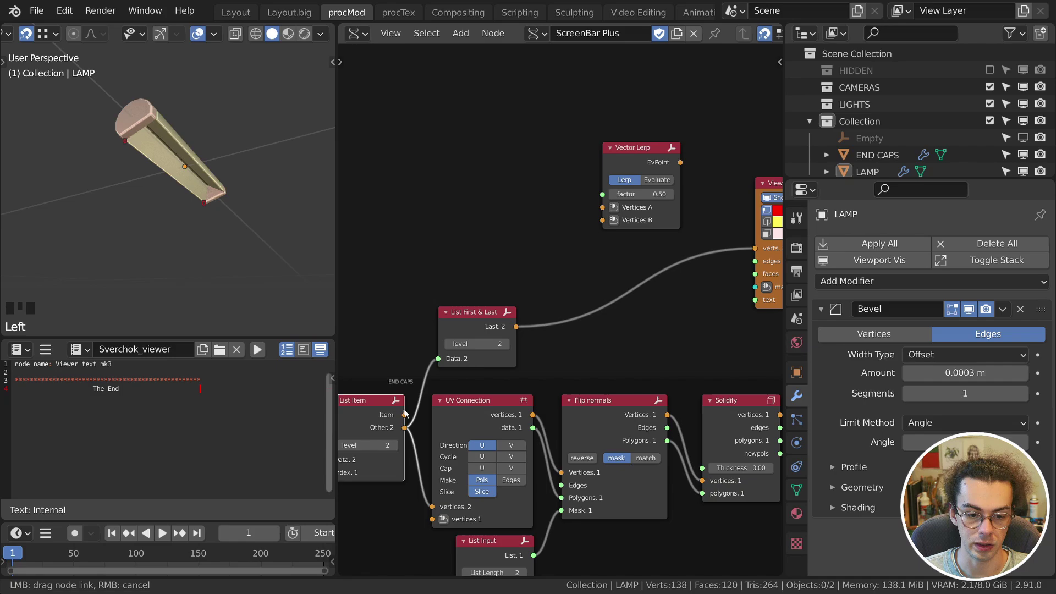
{"action": "left_click_drag", "start_coordinate": [406, 413], "coordinate": [603, 220]}
{"action": "middle_click_drag", "start_coordinate": [680, 168], "coordinate": [514, 205]}
{"action": "left_click_drag", "start_coordinate": [514, 200], "coordinate": [589, 284]}
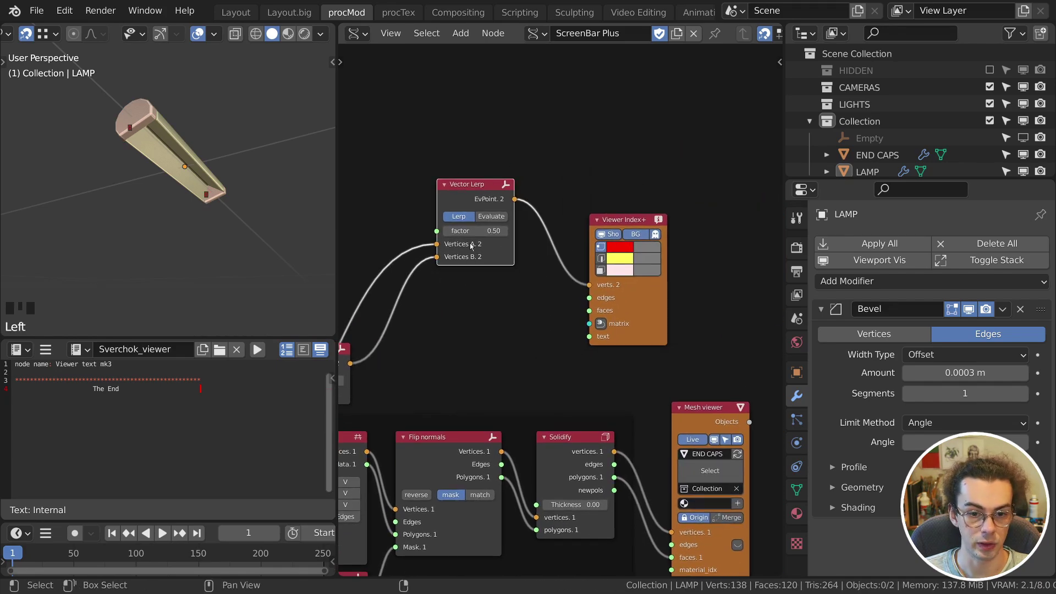
Try Vector Lerp factors of 0.60 and 0.50, and set the factor to 0.19.
{"action": "left_click_drag", "start_coordinate": [475, 231], "coordinate": [509, 231], "text": "shift"}
{"action": "left_click_drag", "start_coordinate": [444, 231], "coordinate": [481, 231], "text": "shift"}
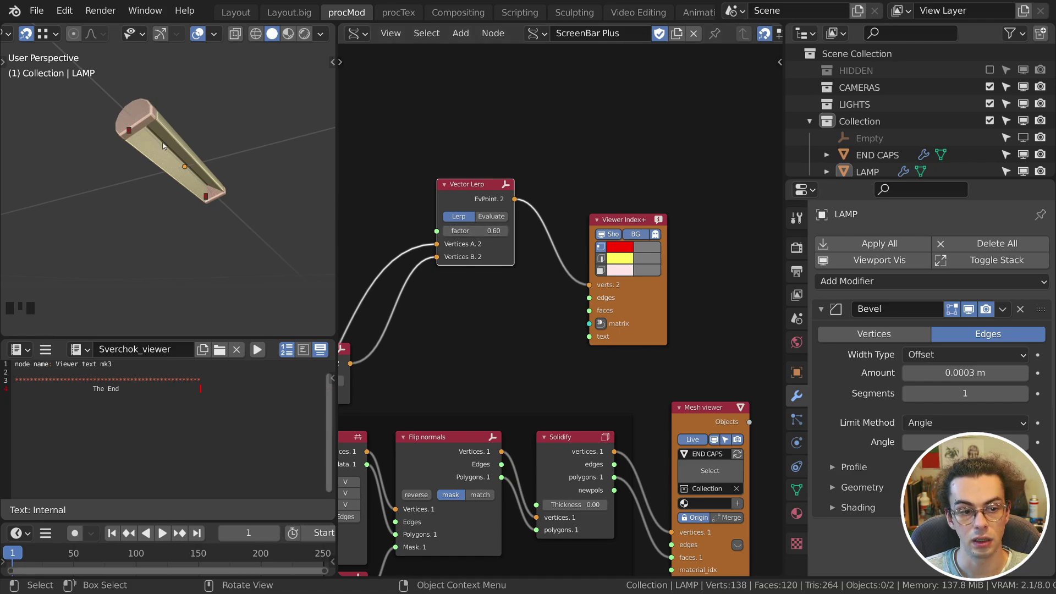
{"action": "middle_click_drag", "start_coordinate": [165, 176], "coordinate": [159, 204]}
{"action": "scroll", "coordinate": [160, 204], "scroll_direction": "up", "scroll_amount": 2}
{"action": "middle_click_drag", "start_coordinate": [55, 165], "coordinate": [32, 208], "text": "shift"}
{"action": "scroll", "coordinate": [32, 208], "scroll_direction": "up", "scroll_amount": 1}
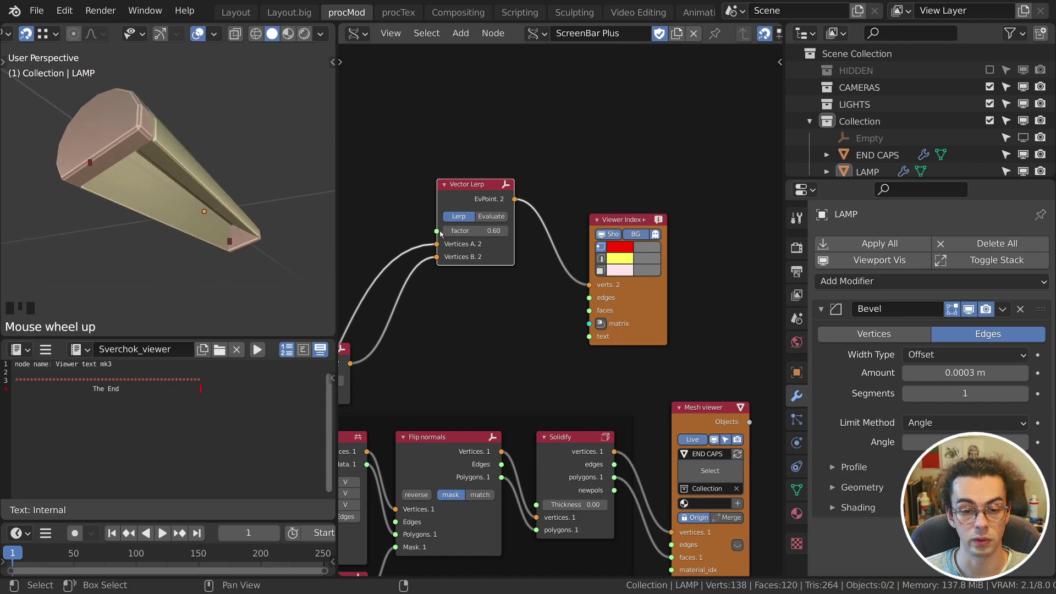
{"action": "left_click_drag", "start_coordinate": [443, 231], "coordinate": [459, 231], "text": "shift"}
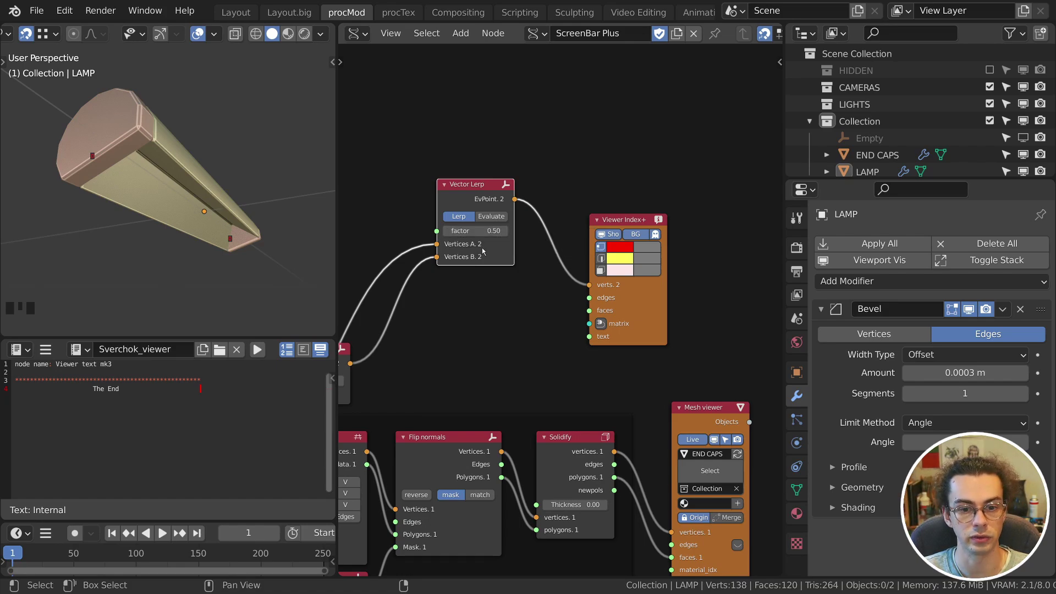
{"action": "mouse_move", "coordinate": [481, 232]}
{"action": "left_mouse_down", "text": "shift"}
{"action": "mouse_move", "coordinate": [528, 231]}
{"action": "mouse_move", "coordinate": [474, 230]}
{"action": "left_mouse_up", "text": "shift"}
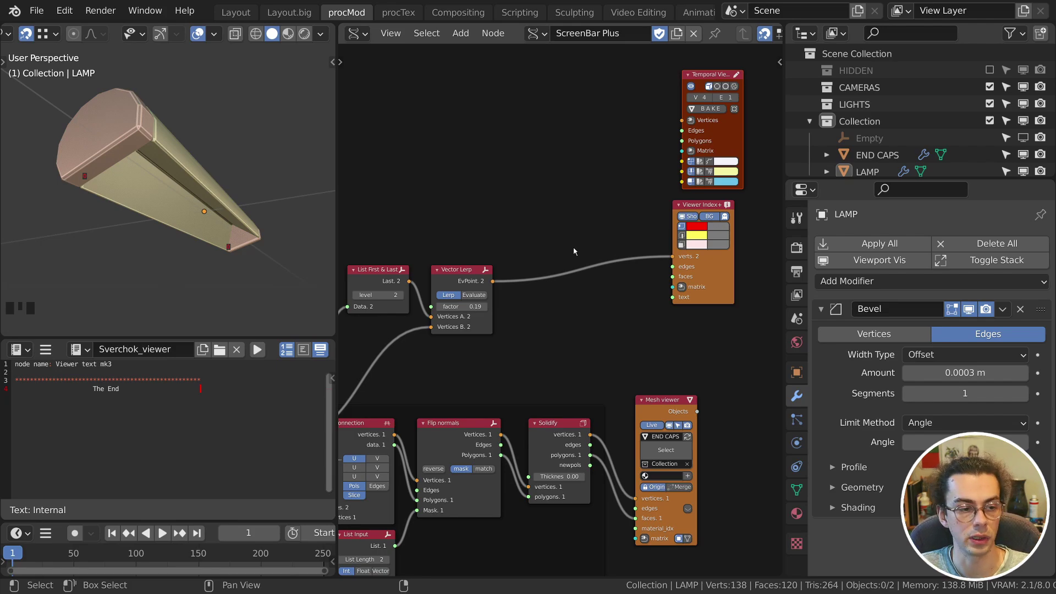
Add a Segment node beside the viewer nodes and briefly expand its B vector input.
{"action": "key", "text": "shift+a"}
{"action": "left_click", "coordinate": [618, 81]}
{"action": "left_click", "coordinate": [581, 173]}
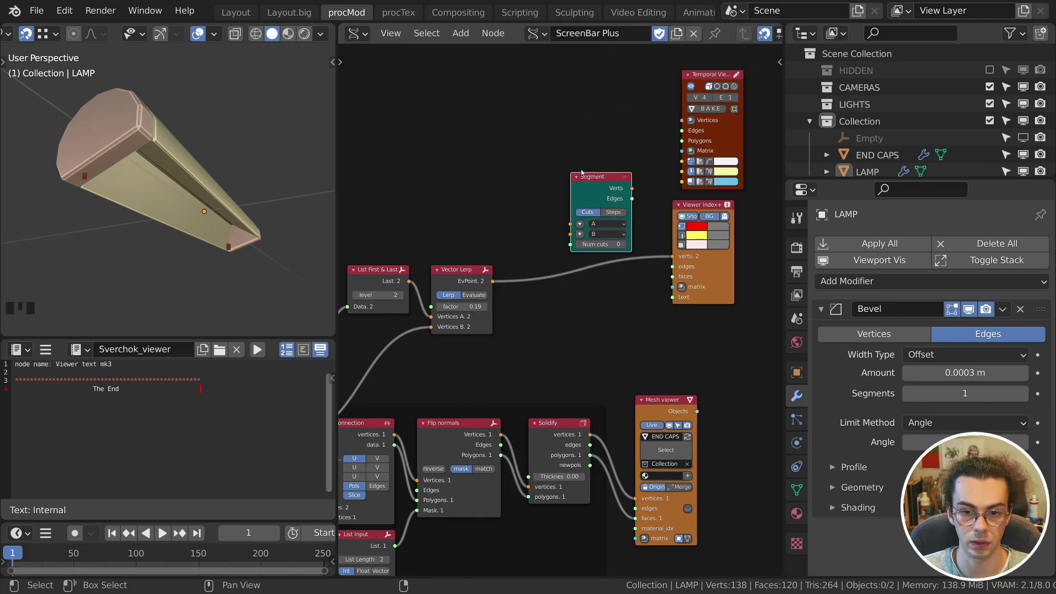
{"action": "left_click_drag", "start_coordinate": [569, 226], "coordinate": [532, 222]}
{"action": "left_click", "coordinate": [579, 235]}
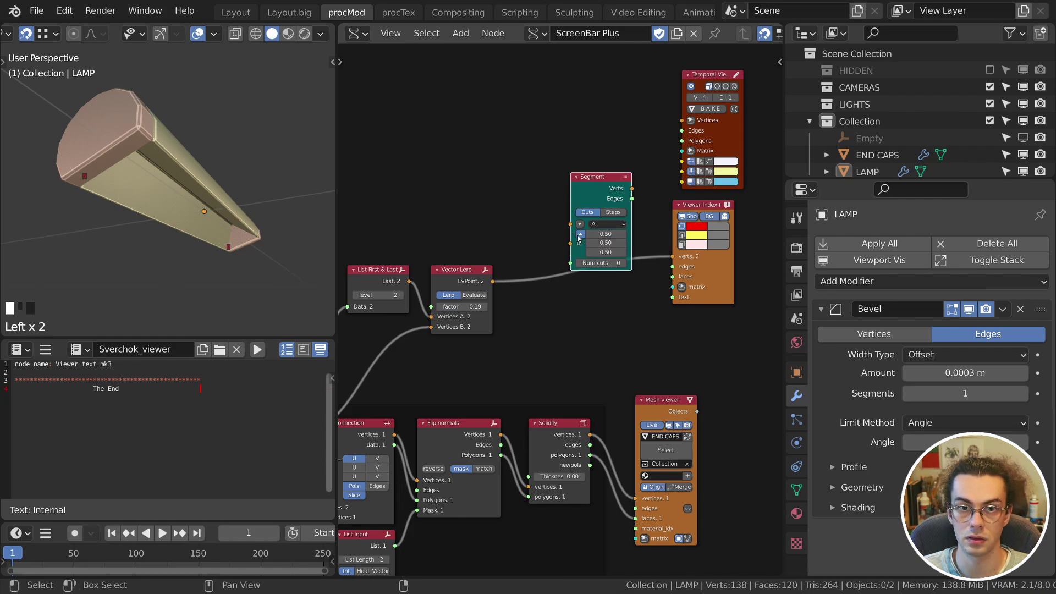
{"action": "left_click", "coordinate": [579, 234]}
{"action": "left_click_drag", "start_coordinate": [602, 193], "coordinate": [630, 175]}
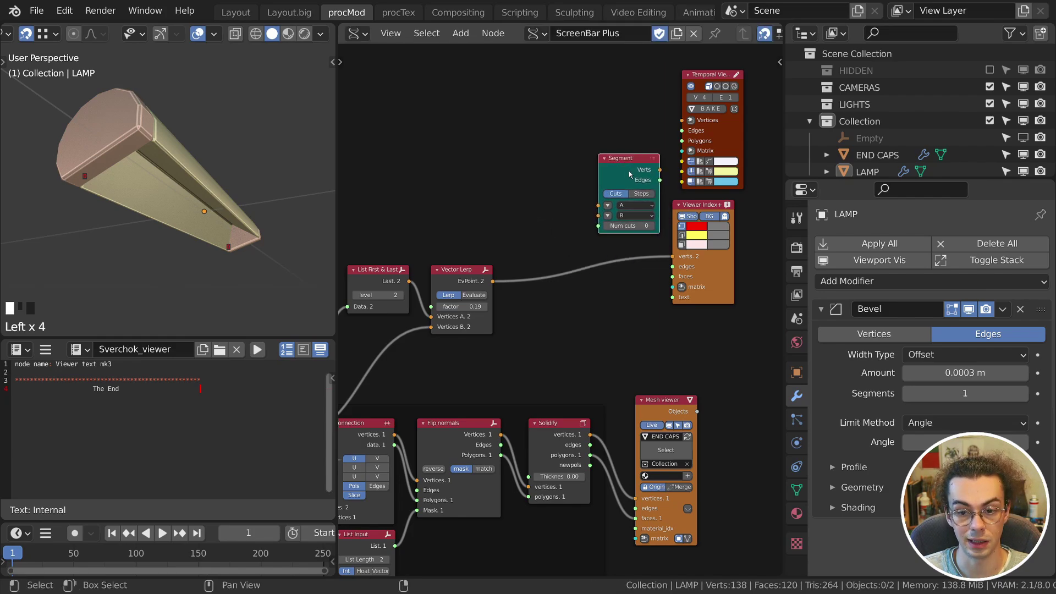
Add a Viewer text node and link Vector Lerp's EvPoint output to its data input.
{"action": "key", "text": "shift+a"}
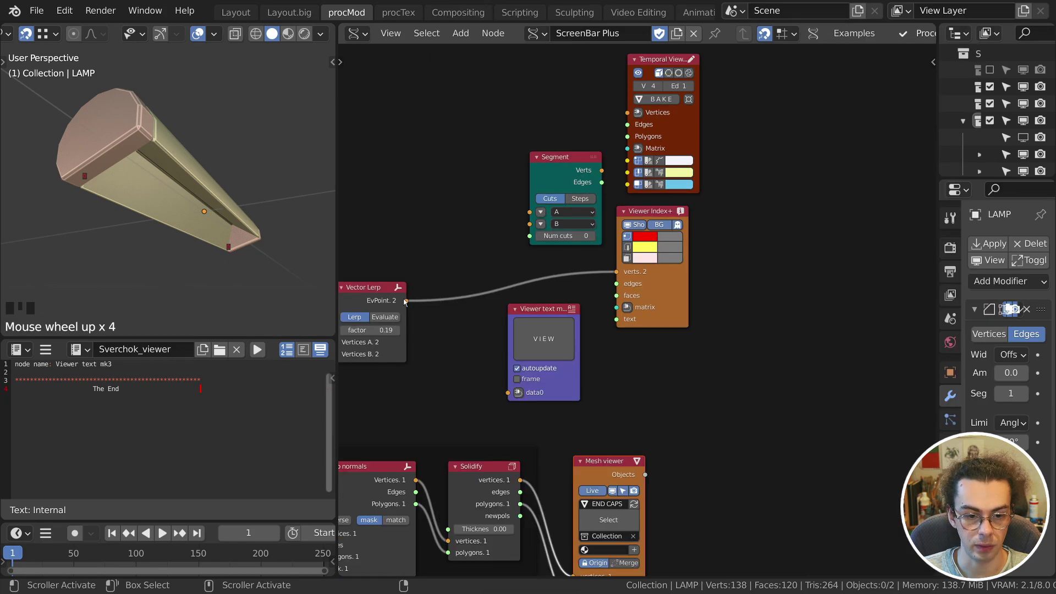
{"action": "left_click_drag", "start_coordinate": [406, 301], "coordinate": [508, 392]}
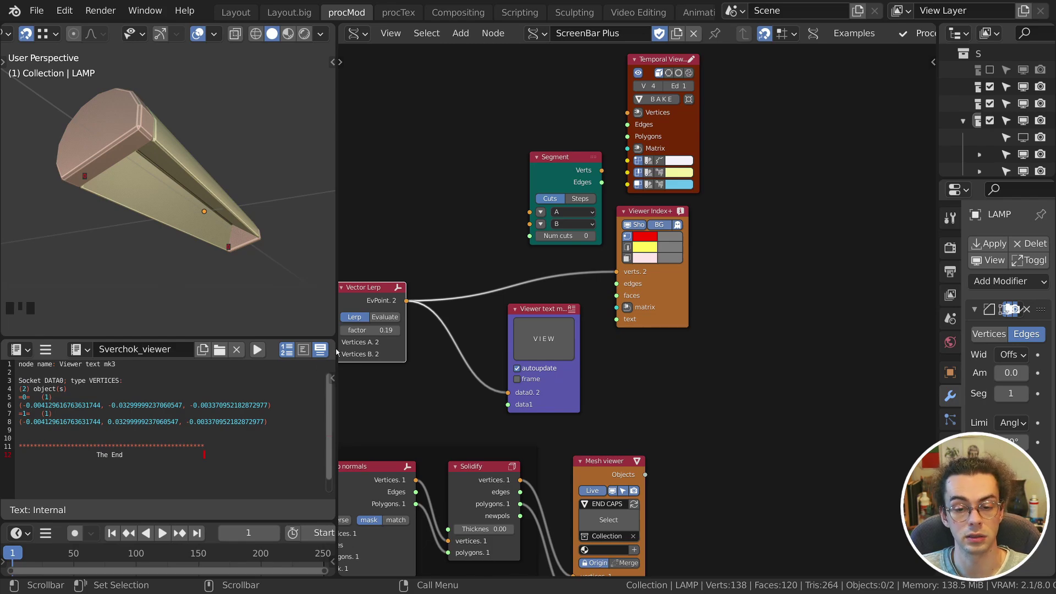
Add a List Decompose node fed by Vector Lerp's EvPoint output and link its data[0] output to the Viewer text node.
{"action": "middle_click_drag", "start_coordinate": [344, 352], "coordinate": [575, 351]}
{"action": "key", "text": "shift+a"}
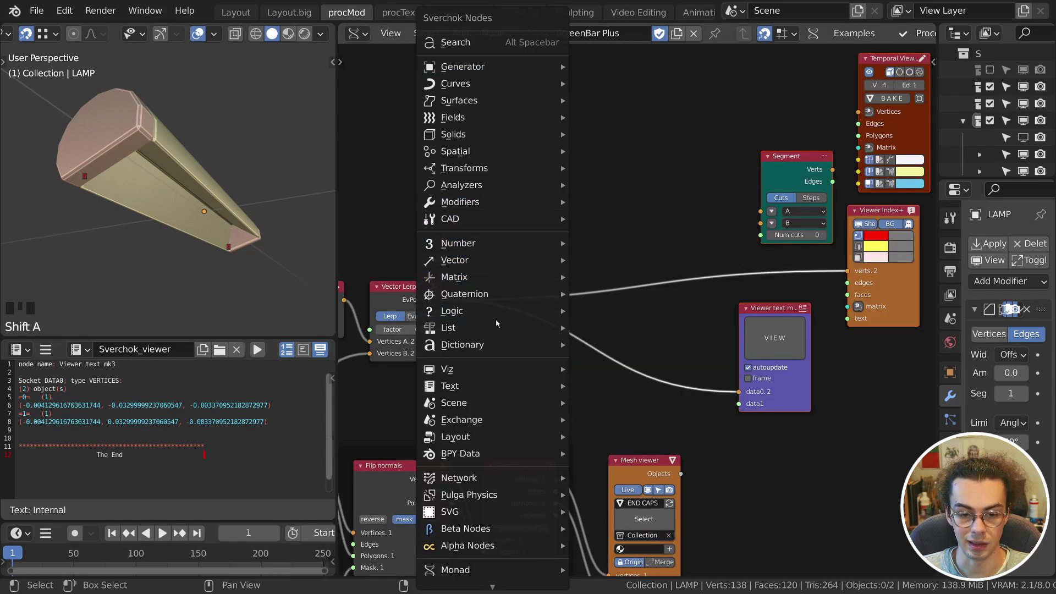
{"action": "mouse_move", "coordinate": [497, 326]}
{"action": "mouse_move", "coordinate": [663, 97]}
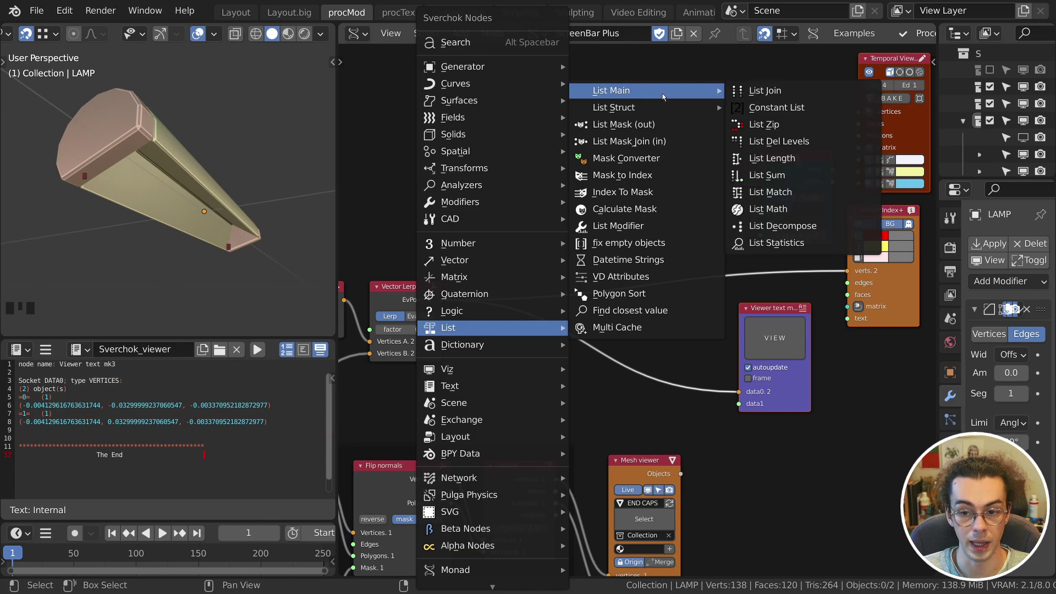
{"action": "left_click", "coordinate": [807, 225]}
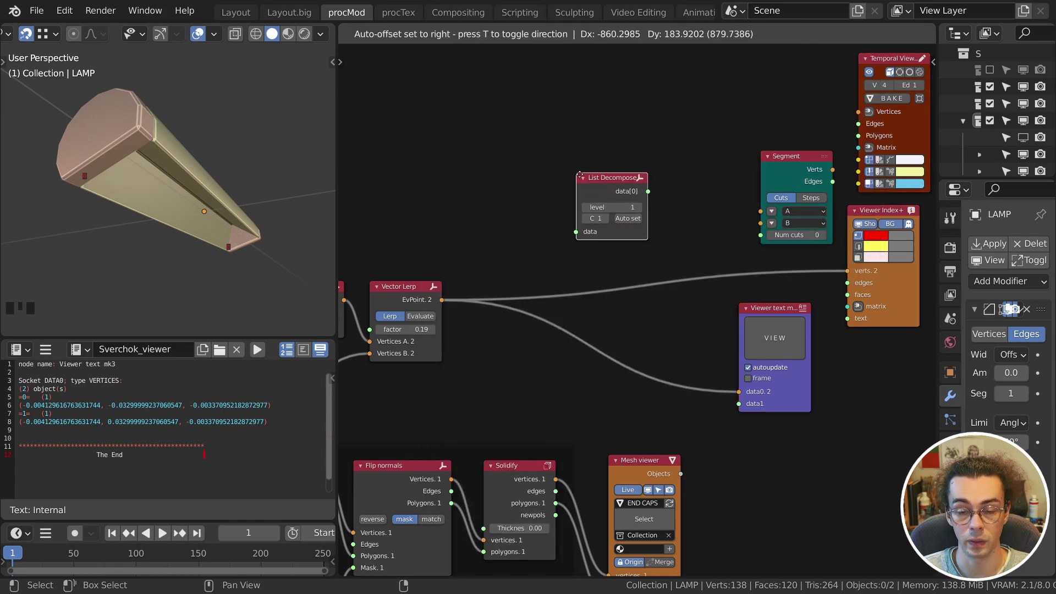
{"action": "left_click", "coordinate": [581, 181]}
{"action": "left_click_drag", "start_coordinate": [442, 299], "coordinate": [576, 231]}
{"action": "left_click_drag", "start_coordinate": [648, 190], "coordinate": [739, 391]}
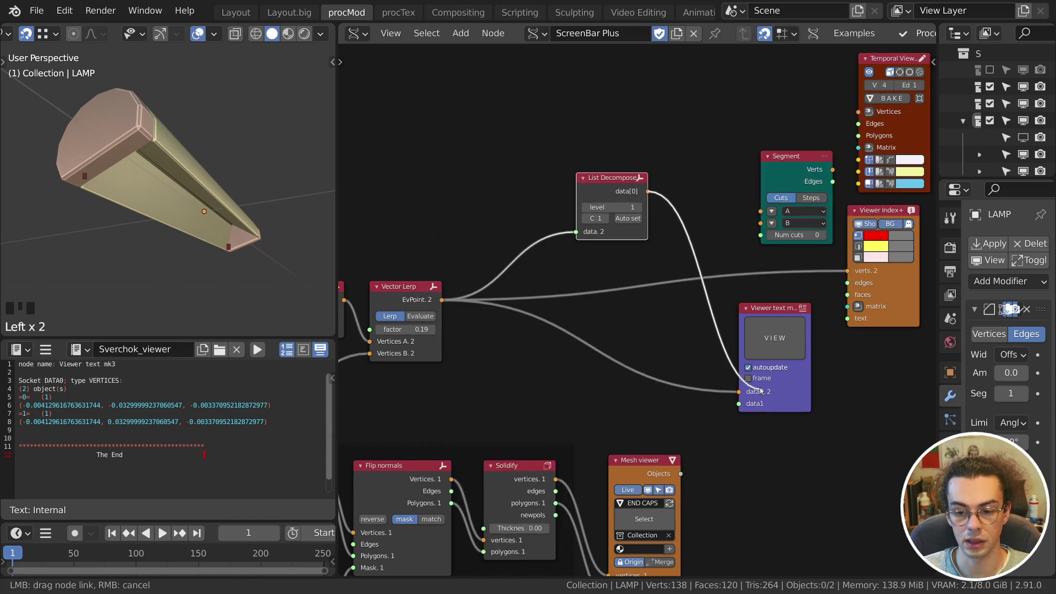
Refresh the Viewer text output and set List Decompose to level 2 with a count of 2.
{"action": "left_click", "coordinate": [775, 338]}
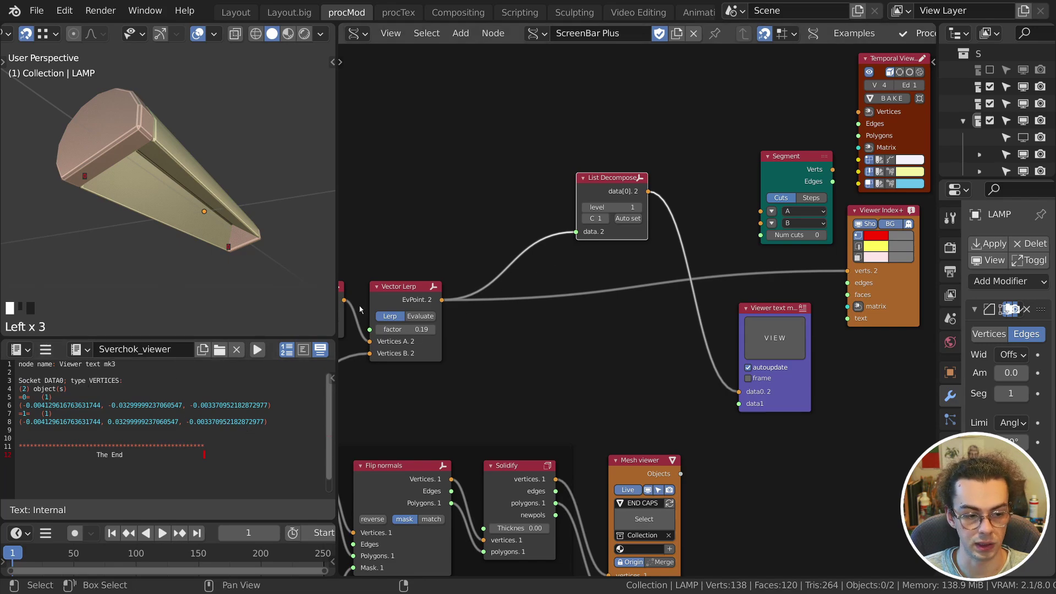
{"action": "left_click", "coordinate": [637, 208]}
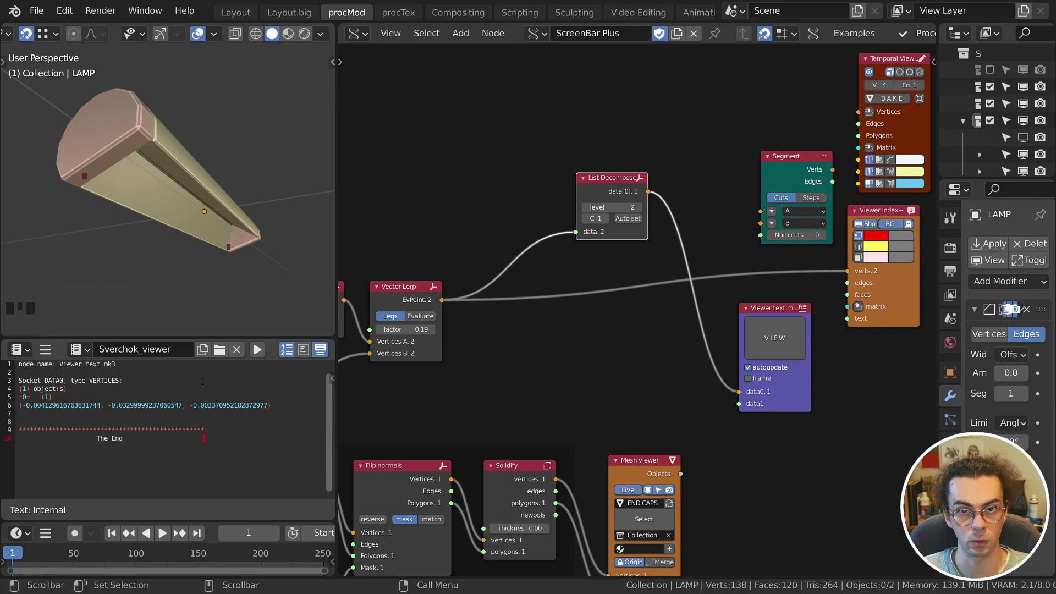
{"action": "left_click", "coordinate": [634, 220]}
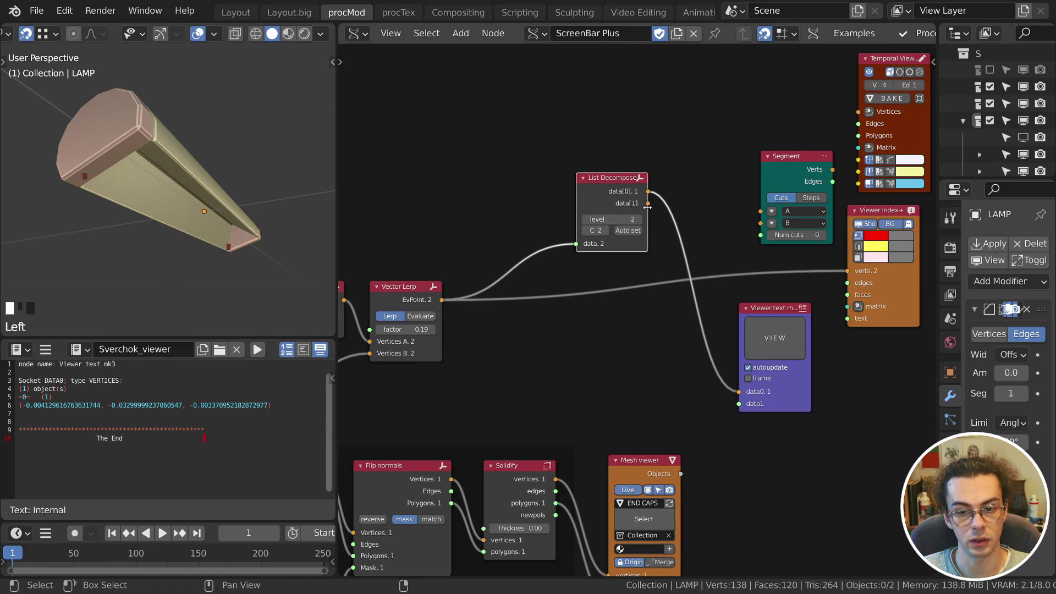
{"action": "left_click_drag", "start_coordinate": [648, 203], "coordinate": [692, 240]}
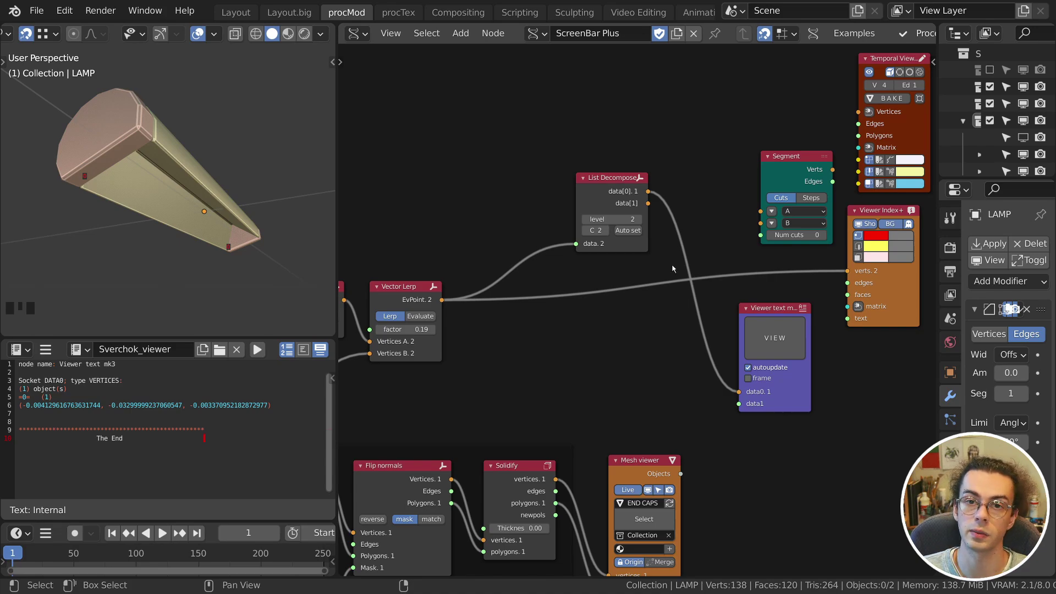
Link List Decompose's data[0] and data[1] to Segment's A and B, and Segment's Verts and Edges to the Temporal Viewer, placing Segment beside List Decompose.
{"action": "mouse_move", "coordinate": [651, 191]}
{"action": "left_mouse_down"}
{"action": "mouse_move", "coordinate": [763, 213]}
{"action": "mouse_move", "coordinate": [652, 205]}
{"action": "left_mouse_up"}
{"action": "left_click_drag", "start_coordinate": [652, 205], "coordinate": [761, 224]}
{"action": "left_click_drag", "start_coordinate": [786, 156], "coordinate": [592, 287]}
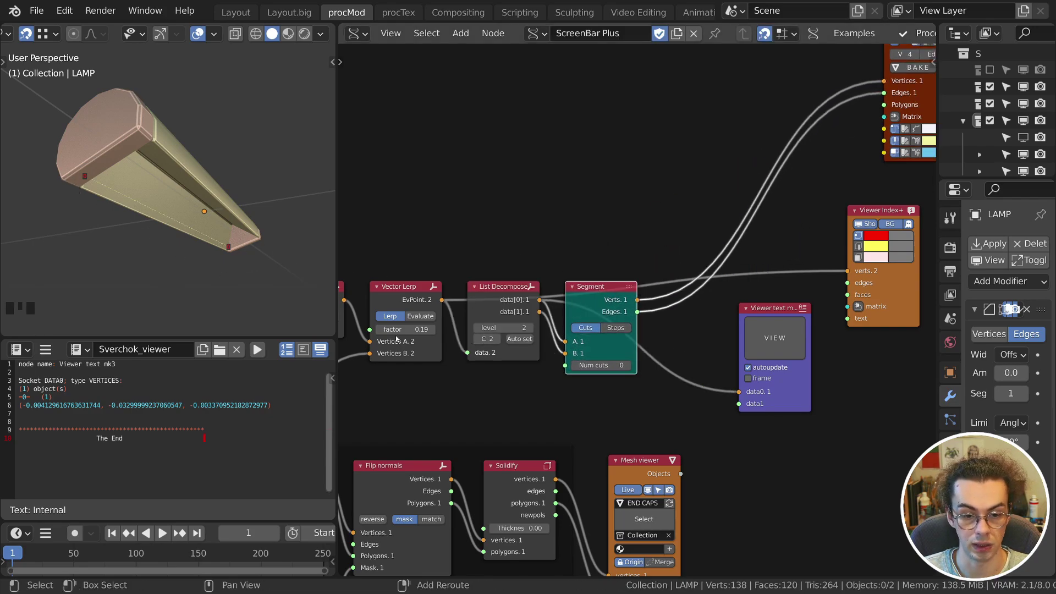
Set the Vector Lerp factor to 0.45 and the Segment node's number of cuts to 16.
{"action": "key", "text": "shift+Left"}
{"action": "mouse_move", "coordinate": [399, 330]}
{"action": "left_mouse_down"}
{"action": "mouse_move", "coordinate": [377, 329]}
{"action": "mouse_move", "coordinate": [399, 330]}
{"action": "left_mouse_up"}
{"action": "left_click", "coordinate": [626, 365]}
{"action": "left_click", "coordinate": [627, 365]}
{"action": "left_click", "coordinate": [627, 365]}
{"action": "left_click", "coordinate": [627, 365]}
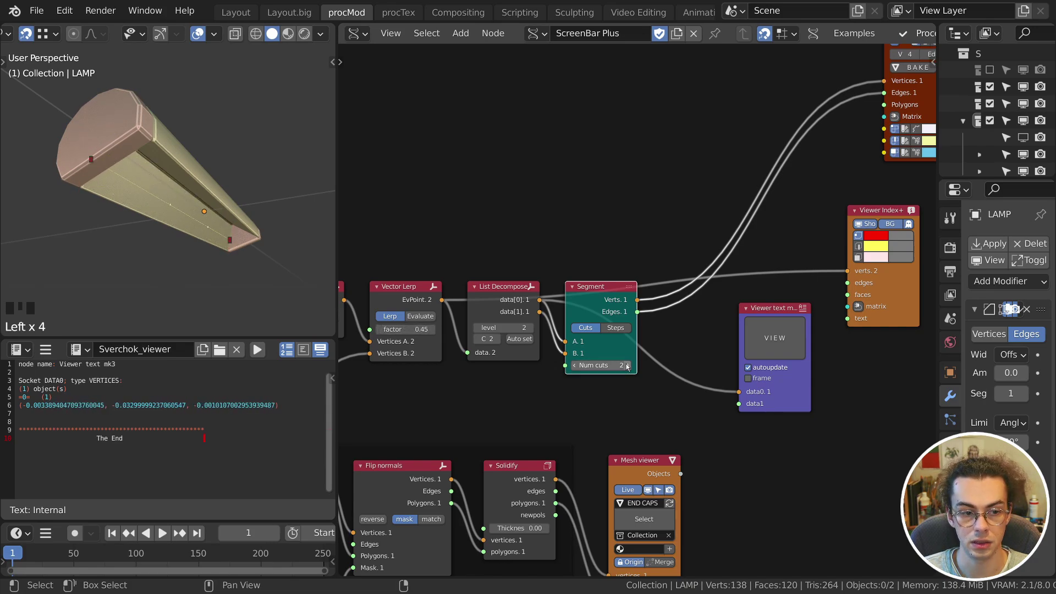
{"action": "left_click", "coordinate": [627, 365]}
{"action": "mouse_move", "coordinate": [627, 365]}
{"action": "left_mouse_down", "text": "shift"}
{"action": "mouse_move", "coordinate": [660, 365]}
{"action": "mouse_move", "coordinate": [637, 365]}
{"action": "left_mouse_up", "text": "shift"}
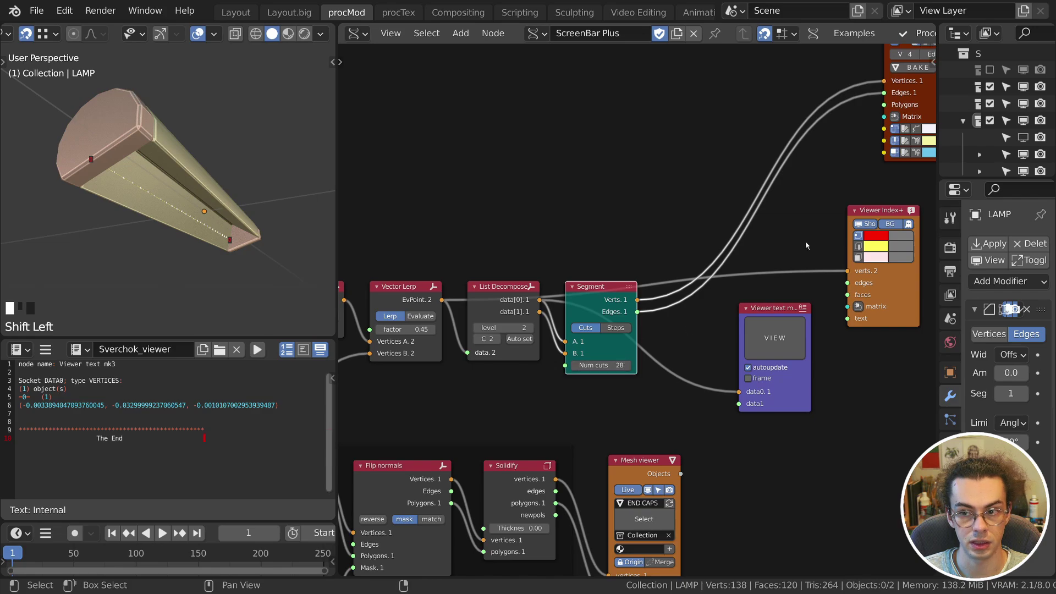
Bring the existing link's reroute point to just above the List First & Last node.
{"action": "middle_click_drag", "start_coordinate": [582, 222], "coordinate": [682, 282]}
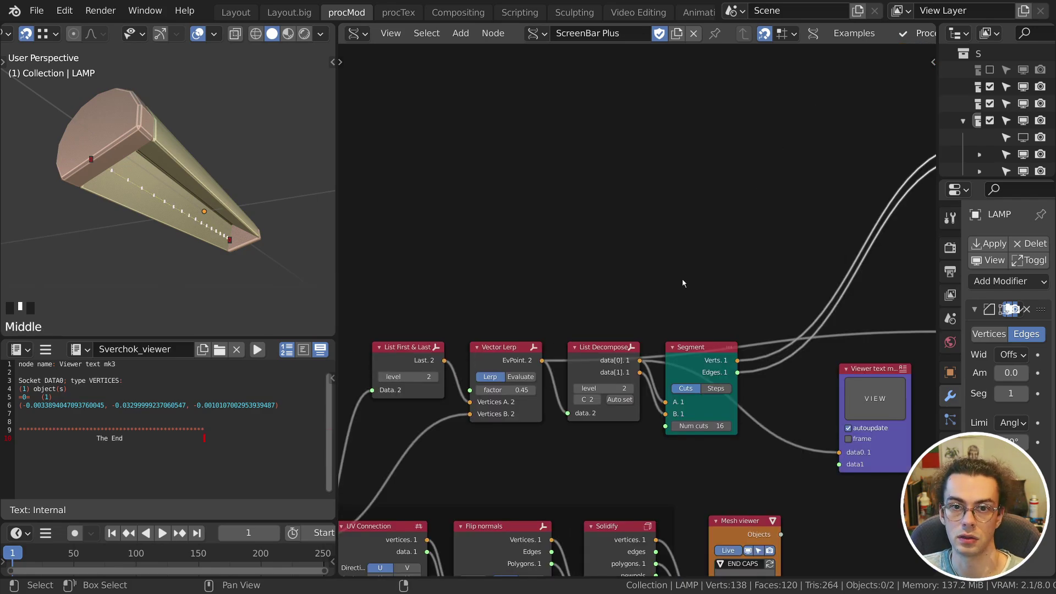
{"action": "scroll", "coordinate": [607, 323], "scroll_direction": "down", "scroll_amount": 6}
{"action": "middle_click_drag", "start_coordinate": [607, 324], "coordinate": [770, 286]}
{"action": "middle_click_drag", "start_coordinate": [494, 286], "coordinate": [711, 226]}
{"action": "middle_click_drag", "start_coordinate": [508, 346], "coordinate": [811, 290]}
{"action": "middle_click_drag", "start_coordinate": [464, 382], "coordinate": [690, 347]}
{"action": "scroll", "coordinate": [691, 346], "scroll_direction": "up", "scroll_amount": 8}
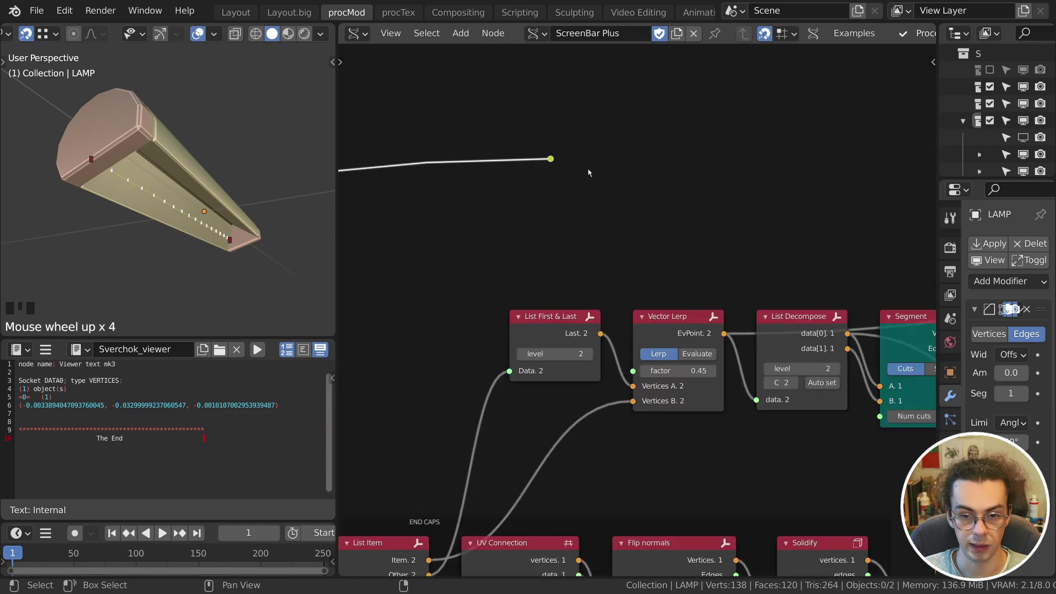
Add a Scalar Math node, feed its x input from the loose reroute point, and set its operation to Divide.
{"action": "key", "text": "shift+a"}
{"action": "mouse_move", "coordinate": [572, 244]}
{"action": "left_click", "coordinate": [654, 260]}
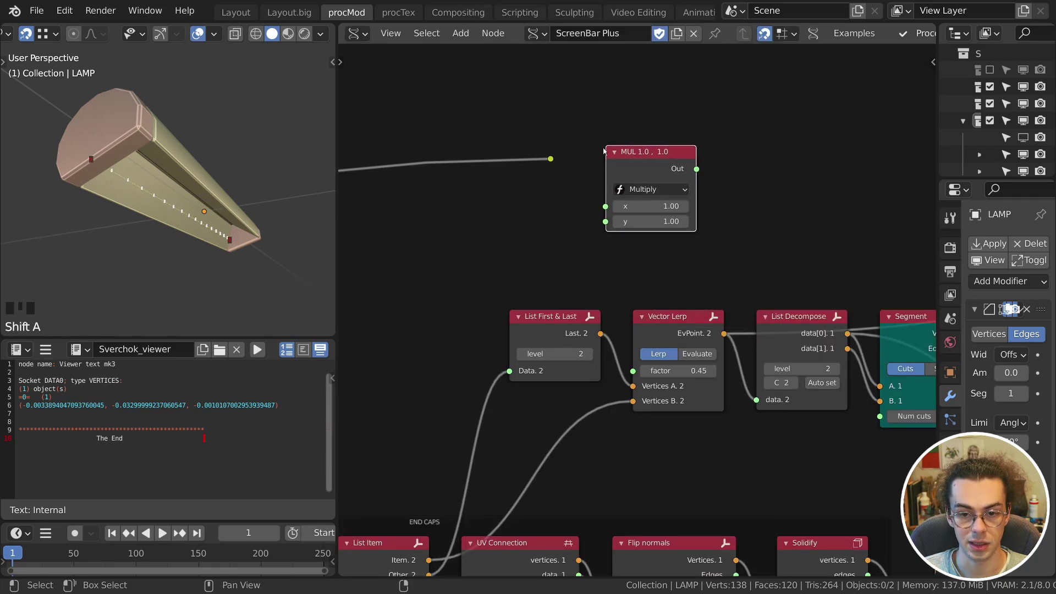
{"action": "left_click_drag", "start_coordinate": [551, 159], "coordinate": [605, 207]}
{"action": "left_click", "coordinate": [651, 189]}
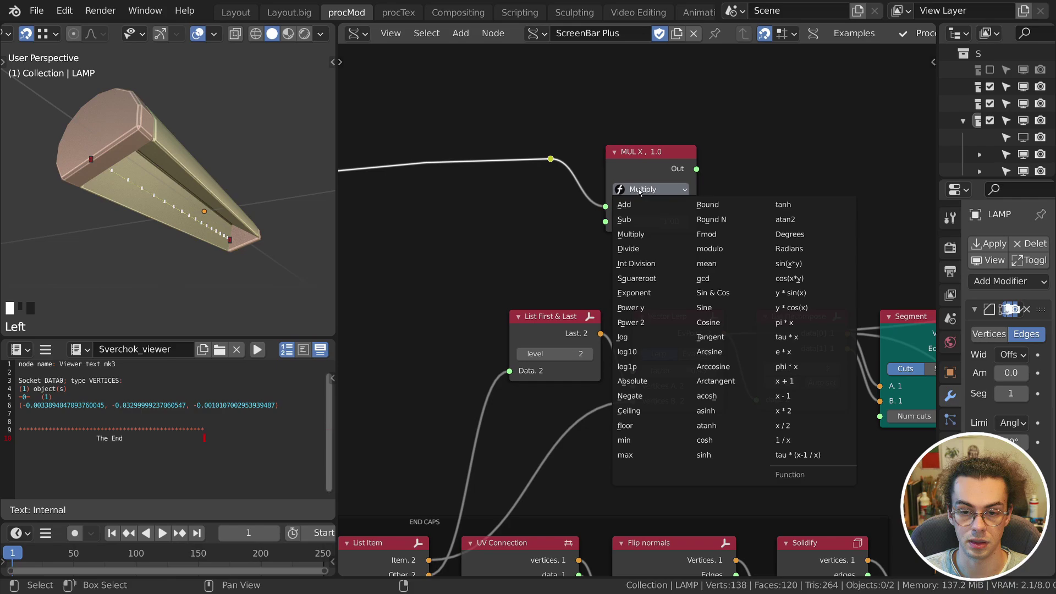
{"action": "left_click", "coordinate": [649, 250]}
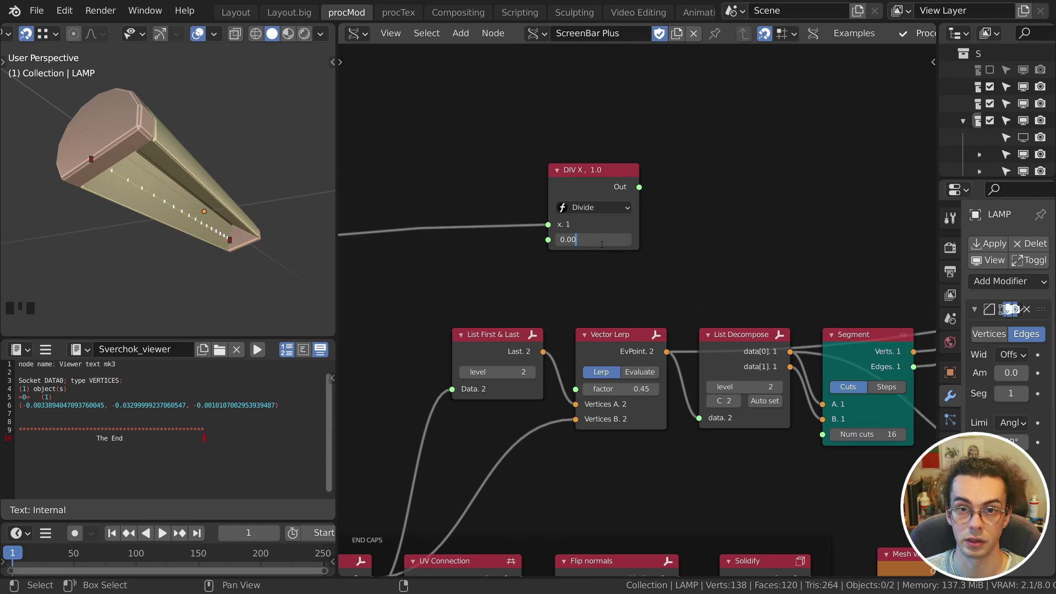
Set the Divide node's y value to 0.005 and connect its output to the Segment node's cuts input.
{"action": "type", "text": "5"}
{"action": "key", "text": "Return"}
{"action": "left_click_drag", "start_coordinate": [605, 187], "coordinate": [828, 434]}
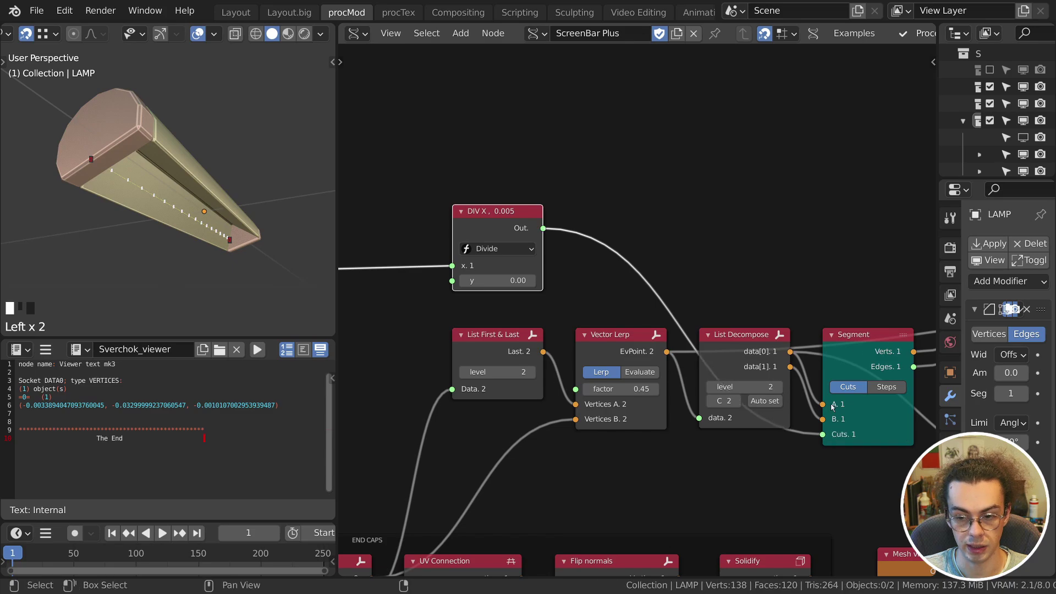
Adjust the LAMP DEPTH control value to test how the Segment node's cuts respond.
{"action": "middle_click_drag", "start_coordinate": [910, 274], "coordinate": [691, 277]}
{"action": "scroll", "coordinate": [691, 277], "scroll_direction": "down", "scroll_amount": 2}
{"action": "middle_click_drag", "start_coordinate": [371, 315], "coordinate": [888, 65]}
{"action": "scroll", "coordinate": [632, 286], "scroll_direction": "up", "scroll_amount": 7}
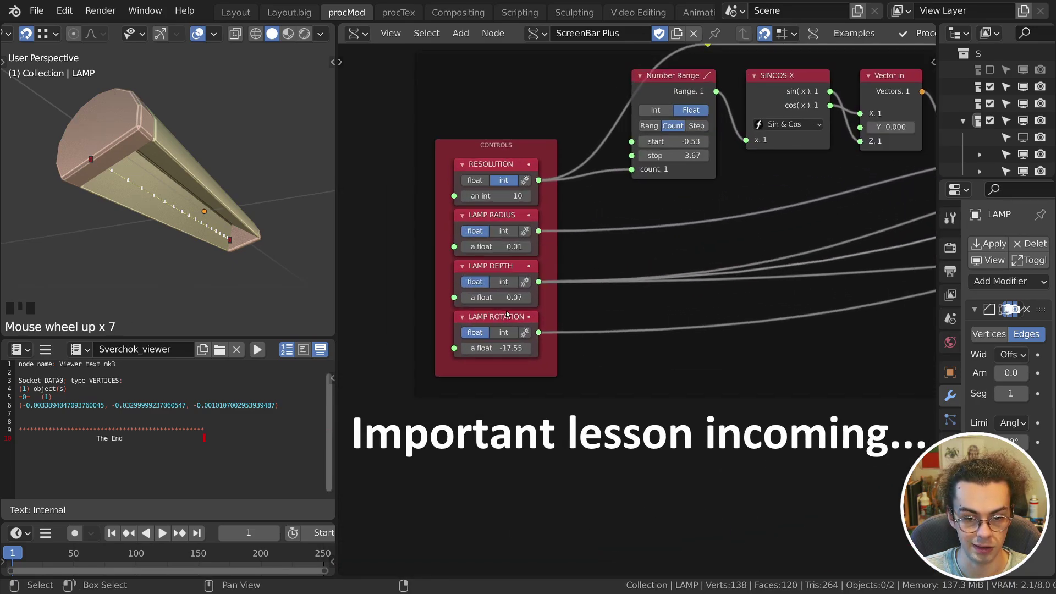
{"action": "left_click_drag", "start_coordinate": [497, 297], "coordinate": [509, 297], "text": "shift"}
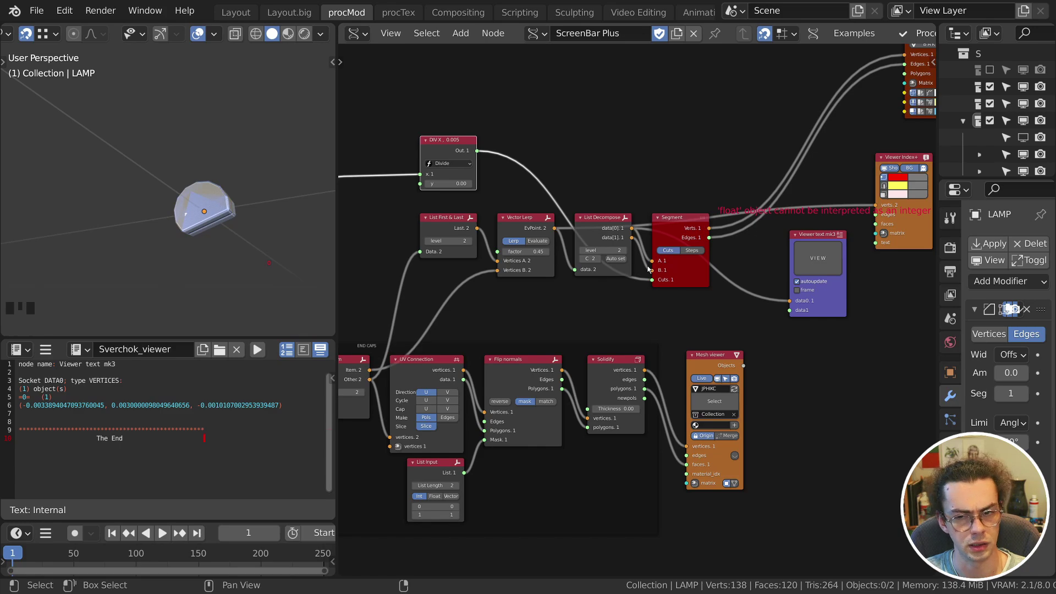
Toggle the node tree's Show error option off and back on in the Sverchok tree properties.
{"action": "middle_click_drag", "start_coordinate": [648, 269], "coordinate": [503, 283]}
{"action": "key", "text": "n"}
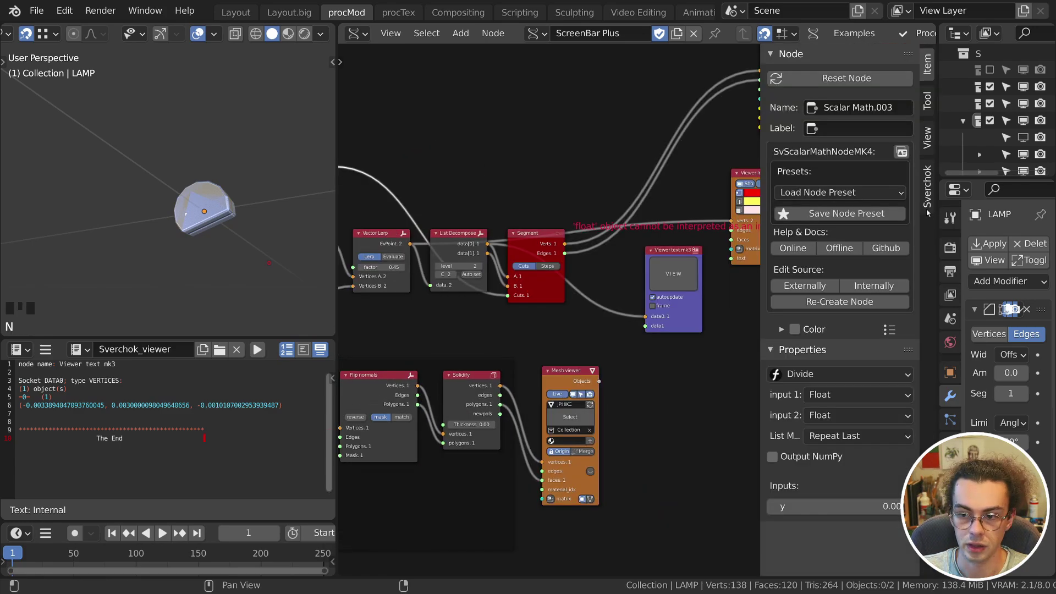
{"action": "left_click", "coordinate": [928, 187]}
{"action": "left_click", "coordinate": [831, 285]}
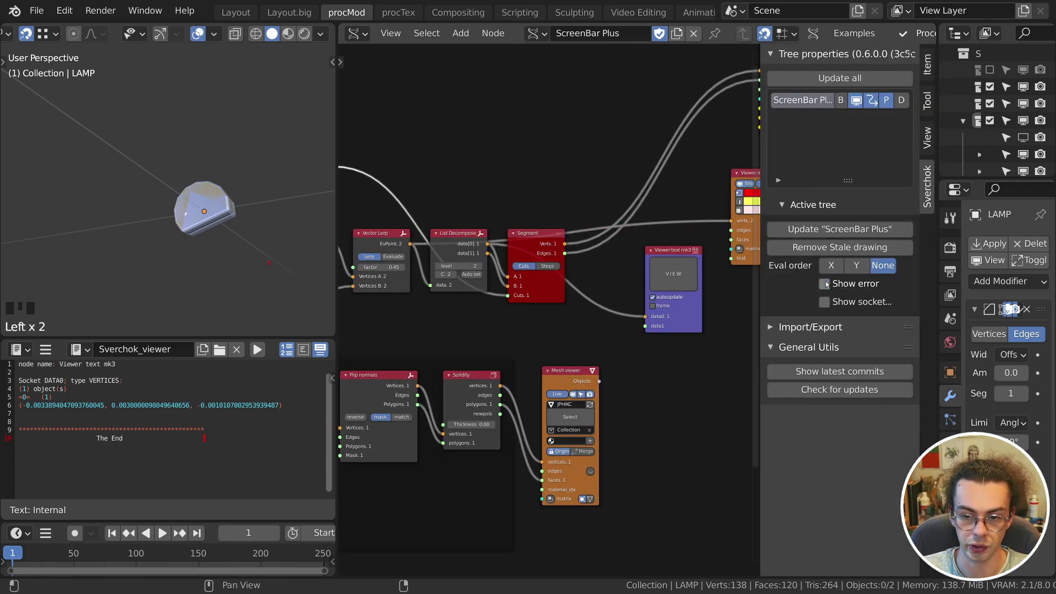
{"action": "left_click", "coordinate": [829, 287]}
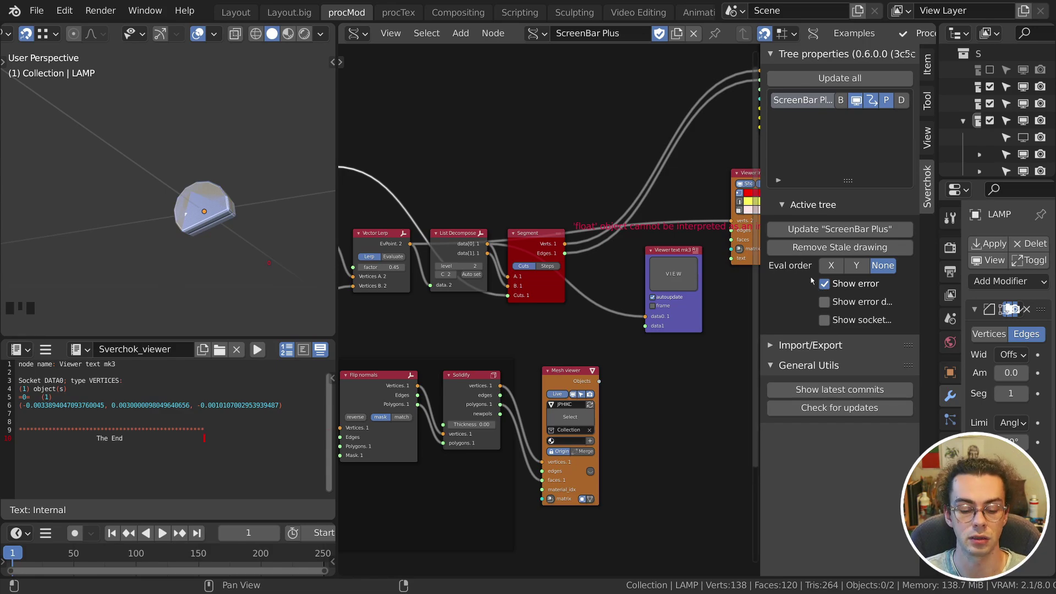
{"action": "key", "text": "n"}
Move the Viewer Index+ node down beside the text viewer, clear of the Segment node's error text.
{"action": "scroll", "coordinate": [641, 237], "scroll_direction": "up", "scroll_amount": 1}
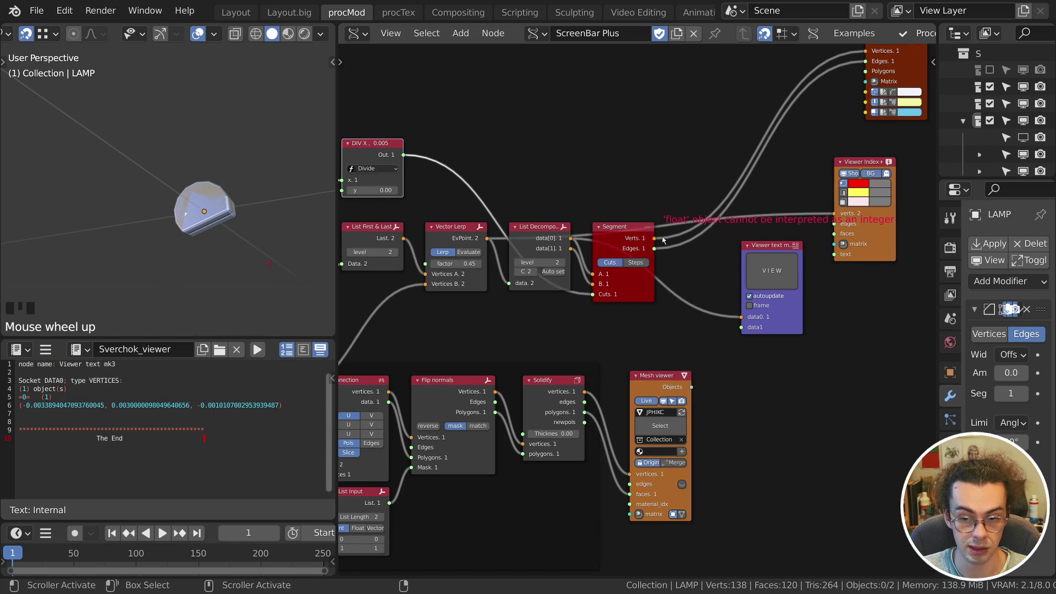
{"action": "key", "text": "g"}
{"action": "left_click", "coordinate": [865, 226]}
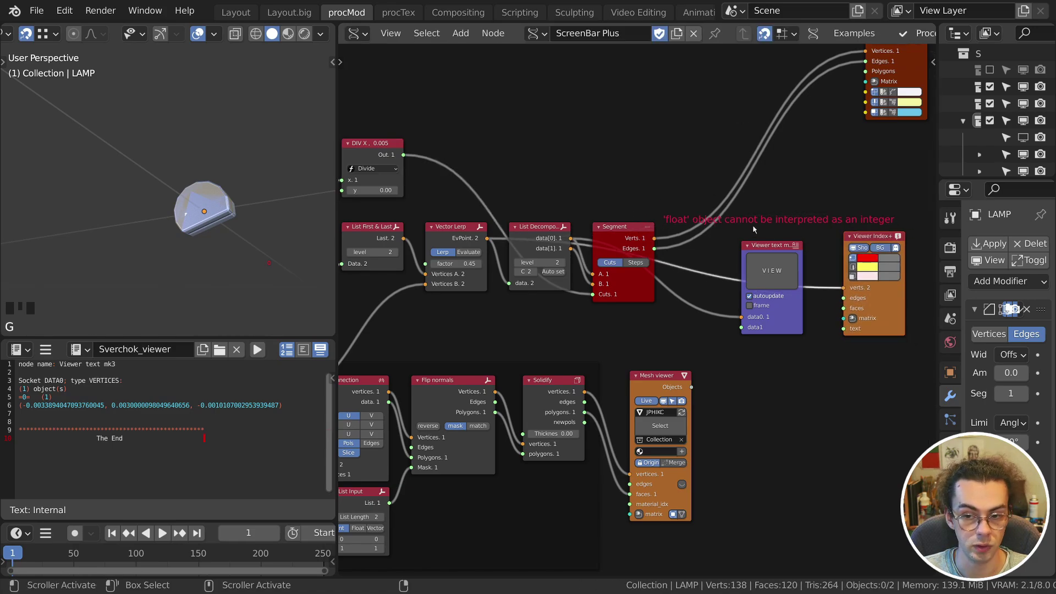
Route the Divide node's output to the Viewer text node and examine the printed value in the text editor.
{"action": "middle_click_drag", "start_coordinate": [583, 171], "coordinate": [573, 160]}
{"action": "scroll", "coordinate": [581, 373], "scroll_direction": "up", "scroll_amount": 4}
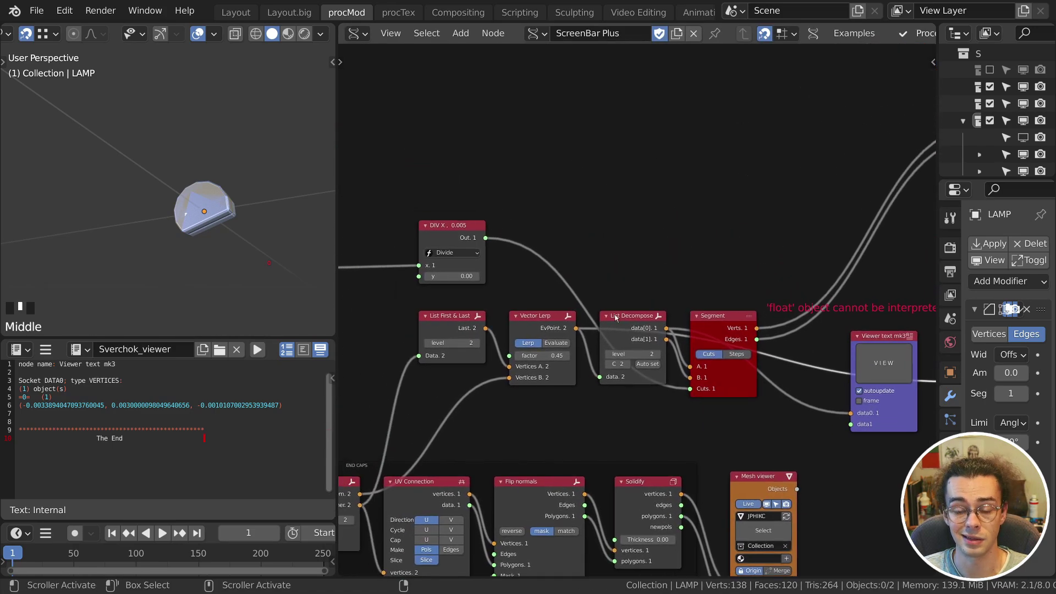
{"action": "middle_click_drag", "start_coordinate": [581, 373], "coordinate": [614, 371]}
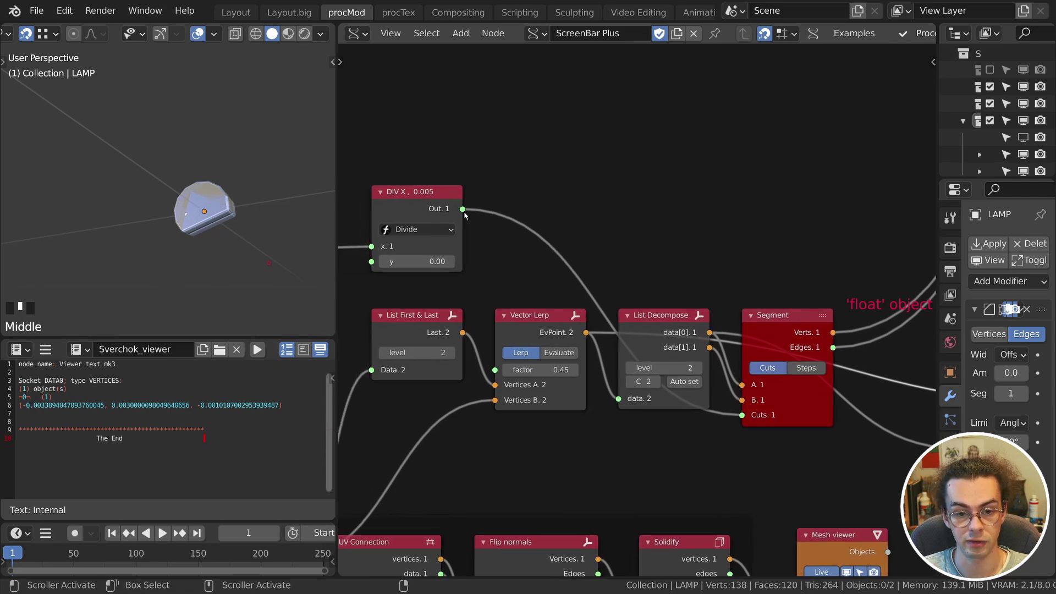
{"action": "left_click_drag", "start_coordinate": [465, 213], "coordinate": [558, 182]}
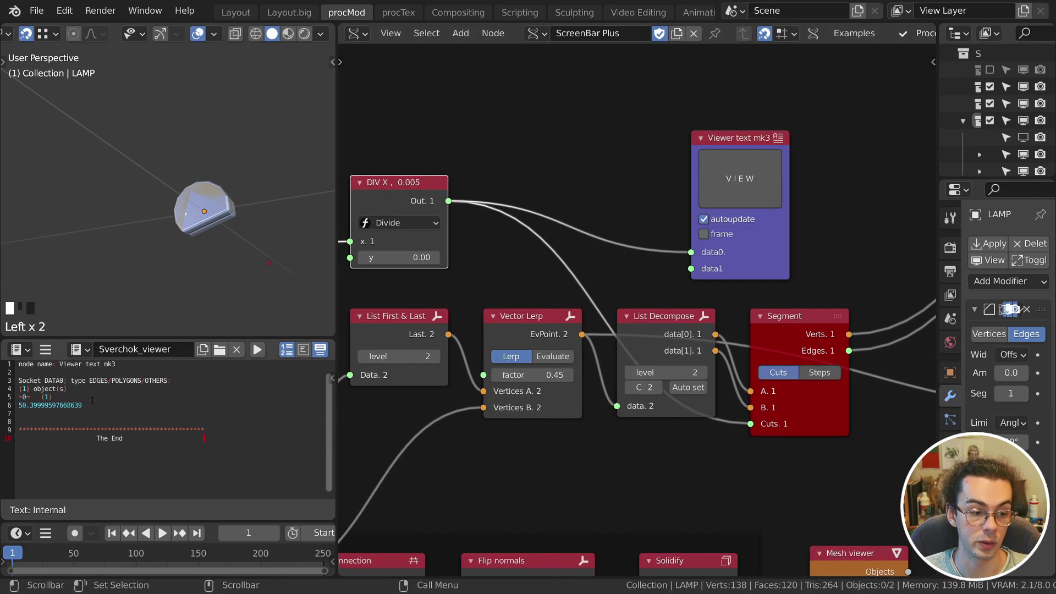
{"action": "double_click", "coordinate": [92, 402]}
{"action": "left_click", "coordinate": [177, 395]}
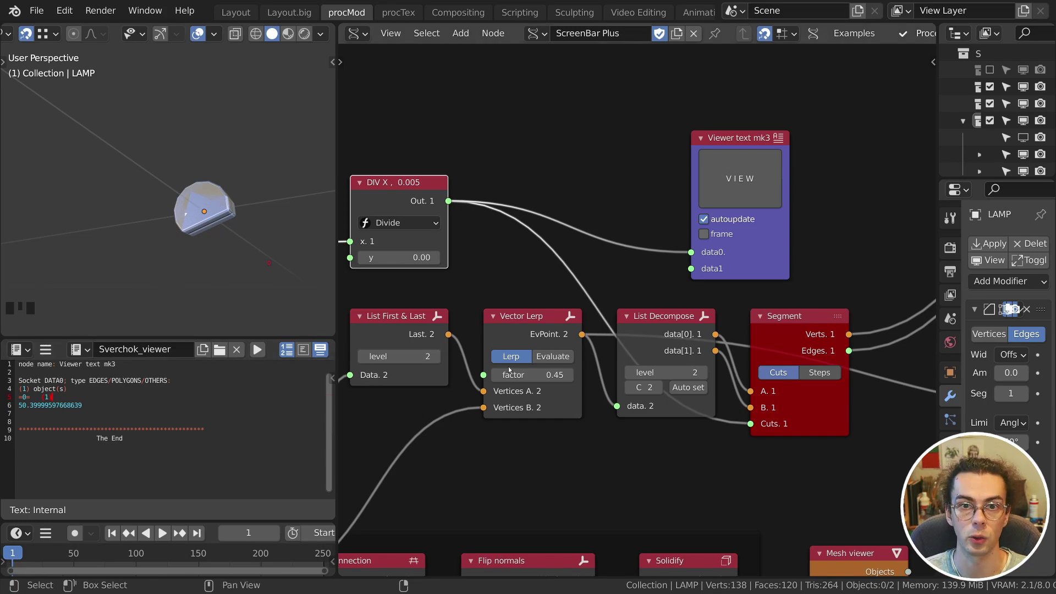
Insert a Float to Int node between the Divide node's output and the Segment node's Cuts input.
{"action": "key", "text": "shift+a"}
{"action": "mouse_move", "coordinate": [556, 242]}
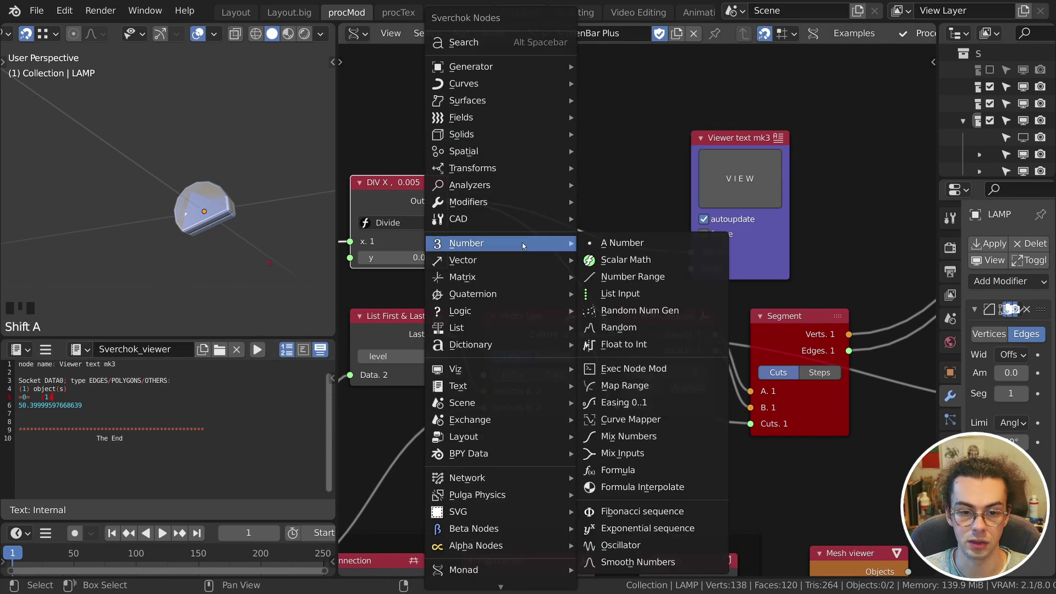
{"action": "left_click", "coordinate": [664, 348]}
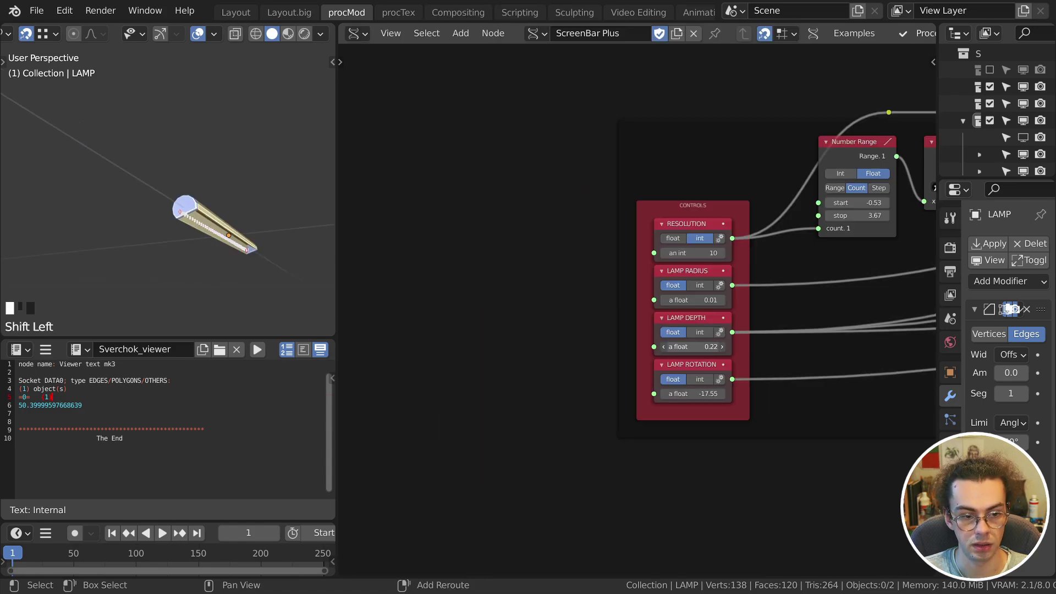
Vary the LAMP DEPTH control around 0.32 and inspect the spacing of the points along the lamp up close.
{"action": "mouse_move", "coordinate": [692, 347]}
{"action": "left_mouse_down"}
{"action": "mouse_move", "coordinate": [707, 347]}
{"action": "mouse_move", "coordinate": [697, 347]}
{"action": "left_mouse_up"}
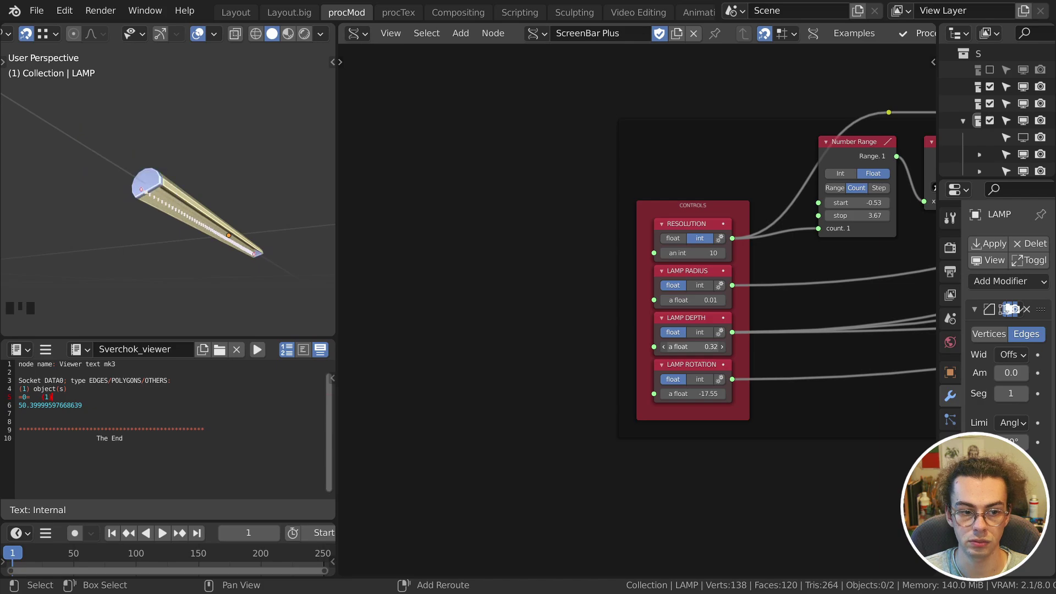
{"action": "scroll", "coordinate": [304, 238], "scroll_direction": "up", "scroll_amount": 6}
{"action": "middle_click_drag", "start_coordinate": [304, 238], "coordinate": [296, 234], "text": "shift"}
{"action": "middle_click_drag", "start_coordinate": [295, 234], "coordinate": [127, 178]}
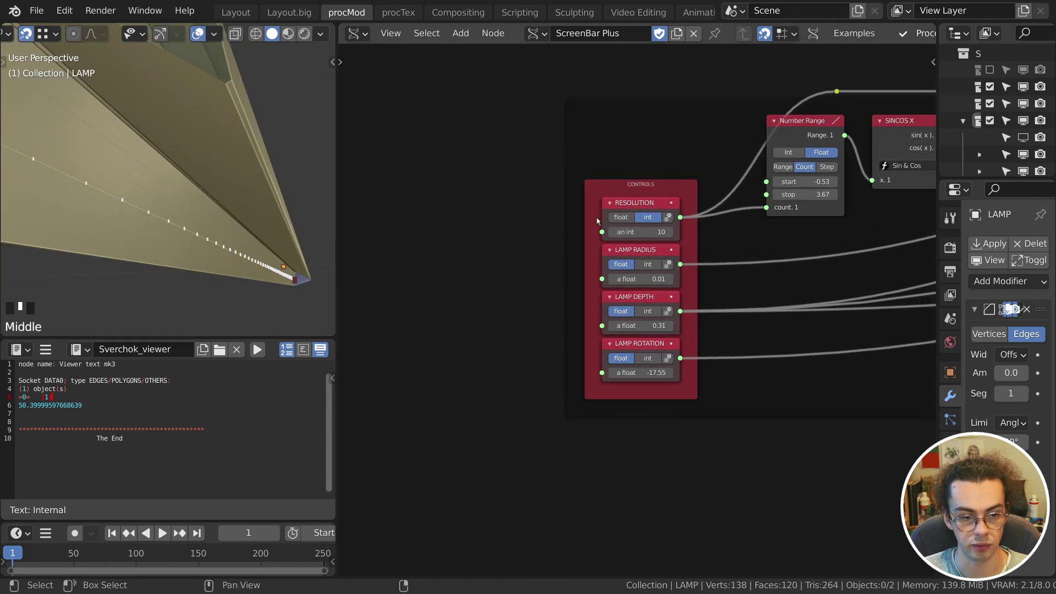
{"action": "mouse_move", "coordinate": [652, 326]}
{"action": "left_mouse_down", "text": "shift"}
{"action": "mouse_move", "coordinate": [663, 326]}
{"action": "mouse_move", "coordinate": [642, 325]}
{"action": "left_mouse_up", "text": "shift"}
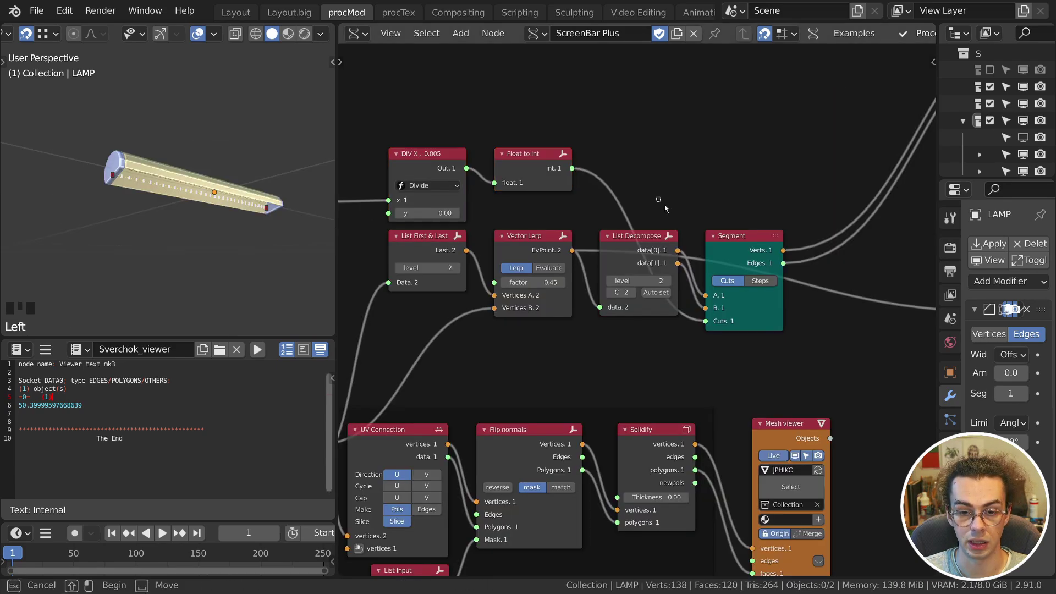
Connect the Segment node's Verts output to the verts input of the Viewer Index+ node.
{"action": "left_click", "coordinate": [715, 168]}
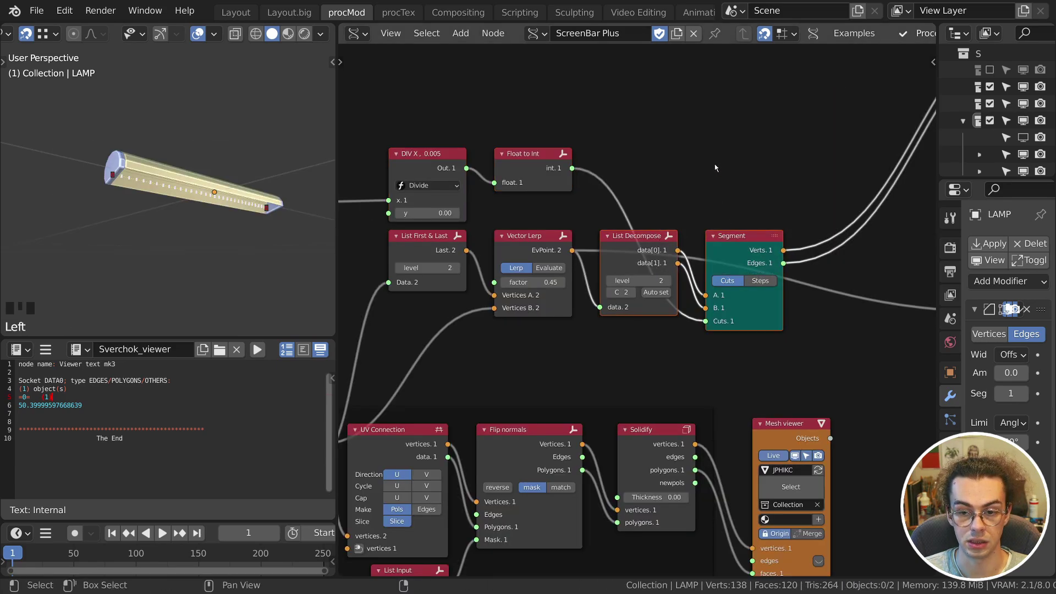
{"action": "scroll", "coordinate": [776, 255], "scroll_direction": "down", "scroll_amount": 2}
{"action": "middle_click_drag", "start_coordinate": [776, 256], "coordinate": [602, 310]}
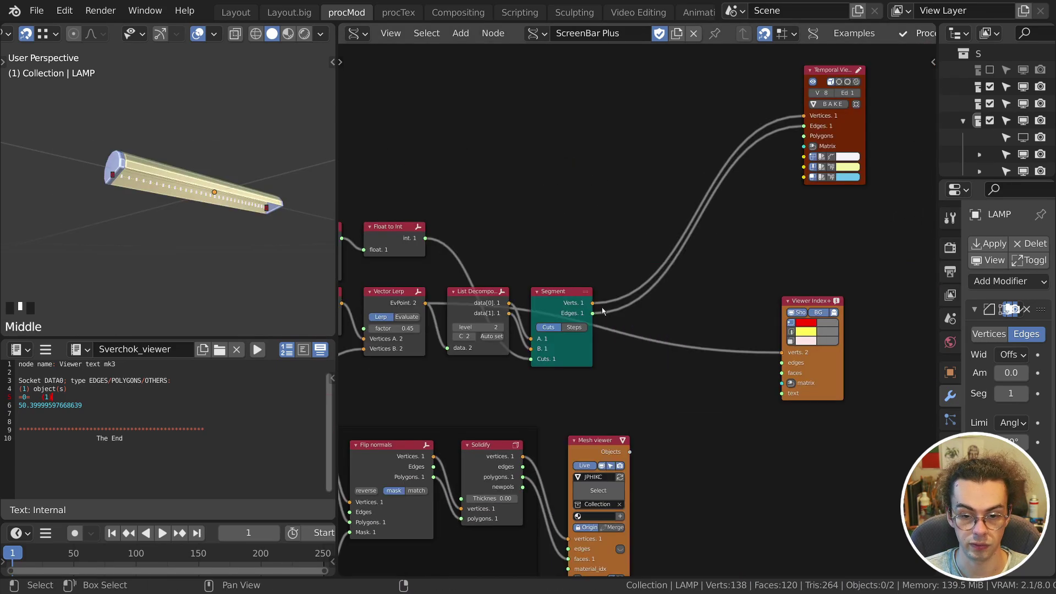
{"action": "left_click_drag", "start_coordinate": [594, 304], "coordinate": [781, 352]}
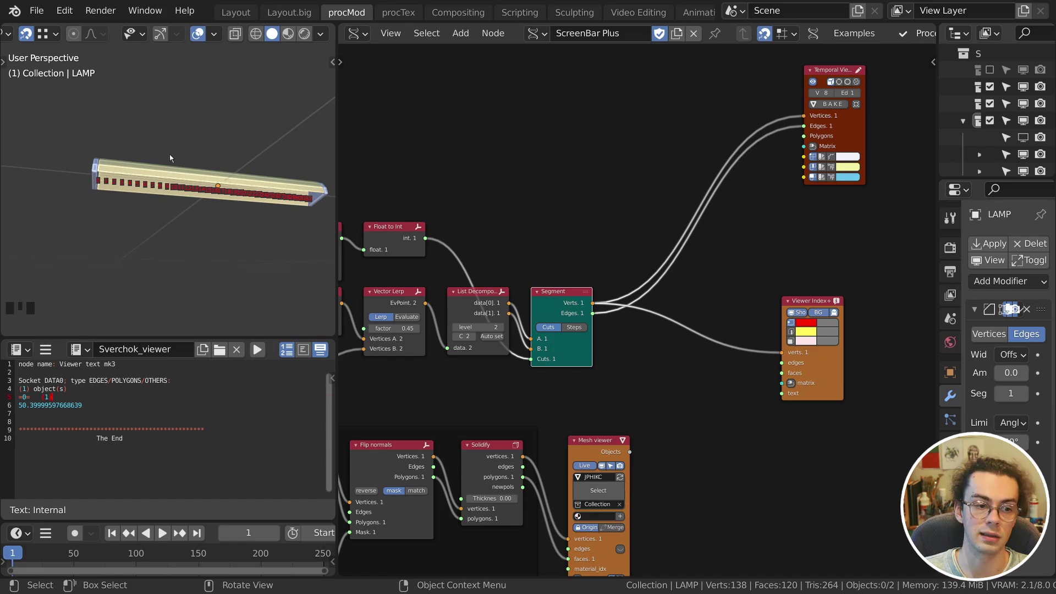
Insert a List First & Last node after the Segment node's Verts output, passing its Middle output to the viewers.
{"action": "scroll", "coordinate": [529, 242], "scroll_direction": "up", "scroll_amount": 4}
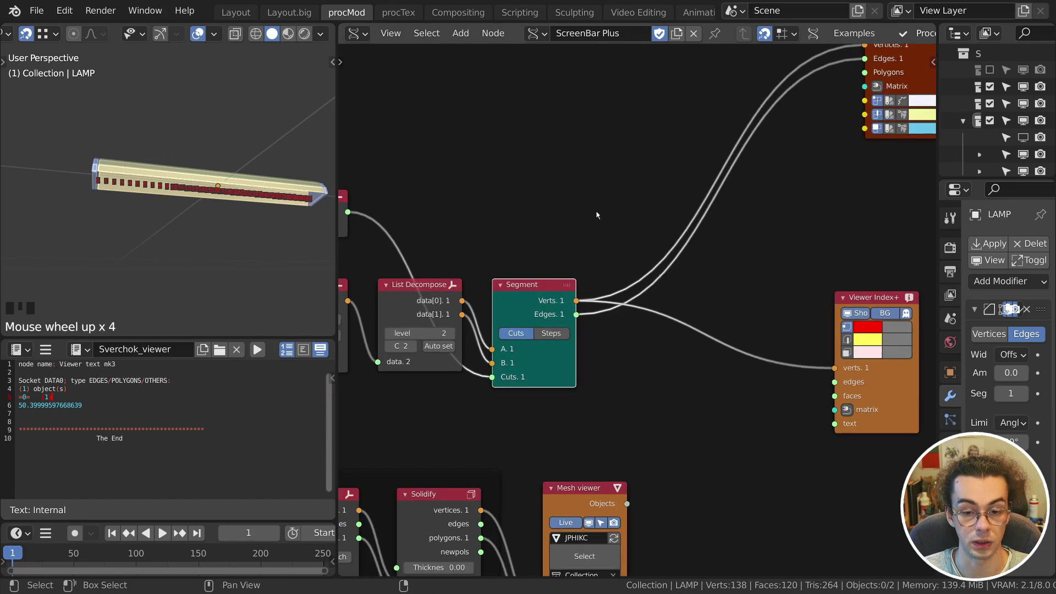
{"action": "key", "text": "shift+a"}
{"action": "mouse_move", "coordinate": [550, 243]}
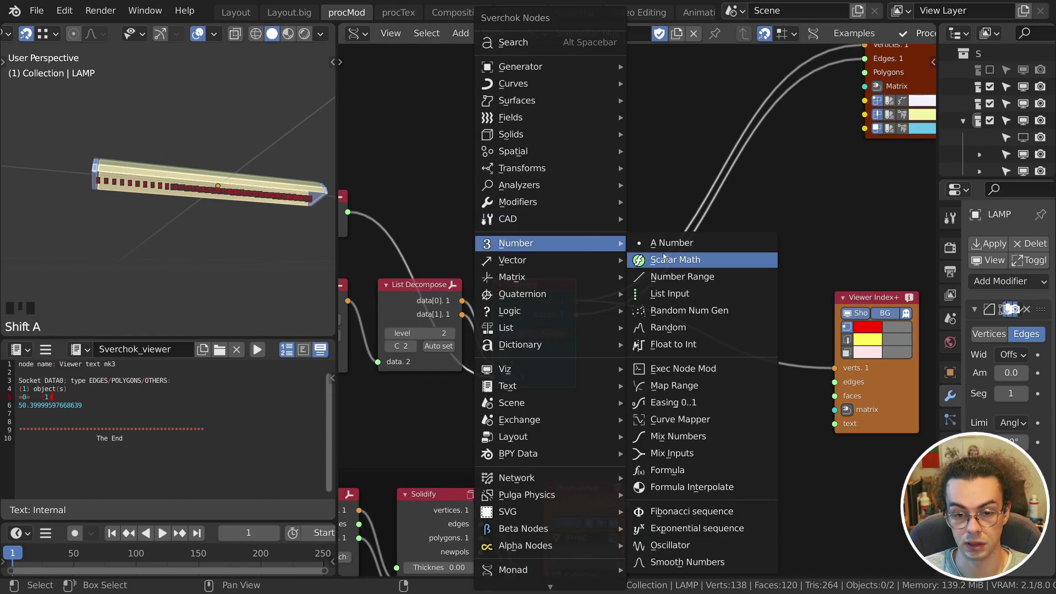
{"action": "mouse_move", "coordinate": [583, 328]}
{"action": "mouse_move", "coordinate": [688, 108]}
{"action": "left_click", "coordinate": [850, 176]}
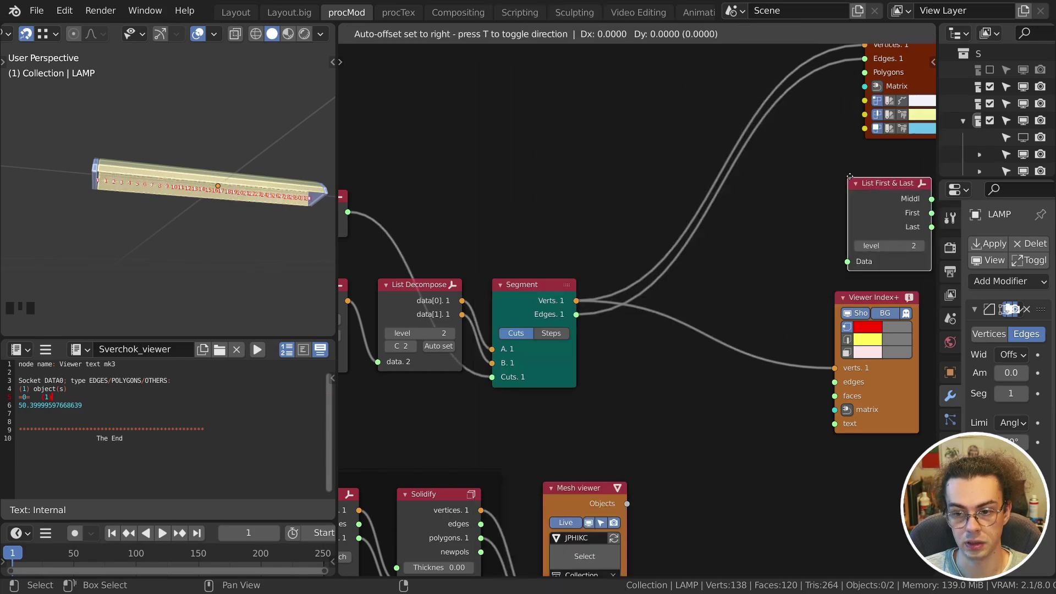
{"action": "left_click", "coordinate": [609, 278]}
Delete the Temporal Viewer node and move the Viewer Index+ node up to free space beside the List First & Last node.
{"action": "middle_click_drag", "start_coordinate": [644, 297], "coordinate": [519, 269]}
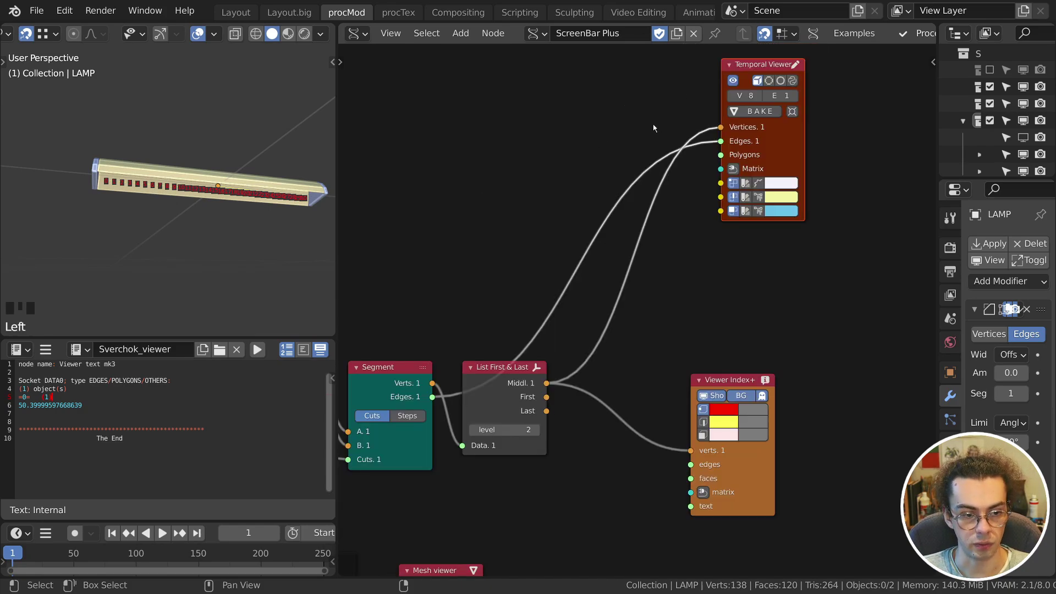
{"action": "key", "text": "x"}
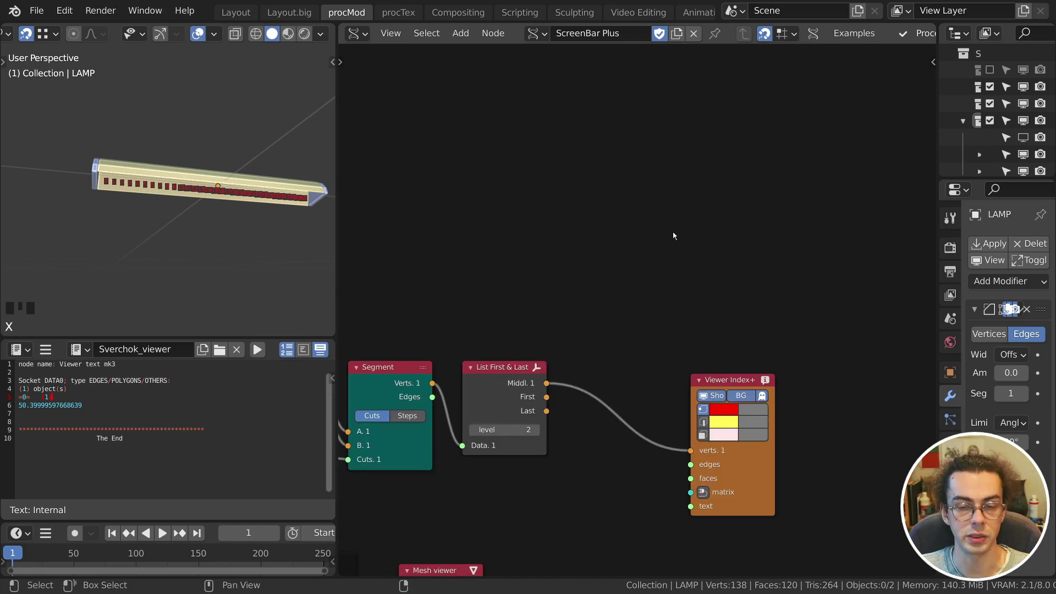
{"action": "scroll", "coordinate": [616, 352], "scroll_direction": "down", "scroll_amount": 1}
{"action": "middle_click_drag", "start_coordinate": [607, 364], "coordinate": [606, 203]}
{"action": "left_click_drag", "start_coordinate": [660, 154], "coordinate": [817, 337]}
{"action": "key", "text": "g"}
{"action": "left_click", "coordinate": [761, 241]}
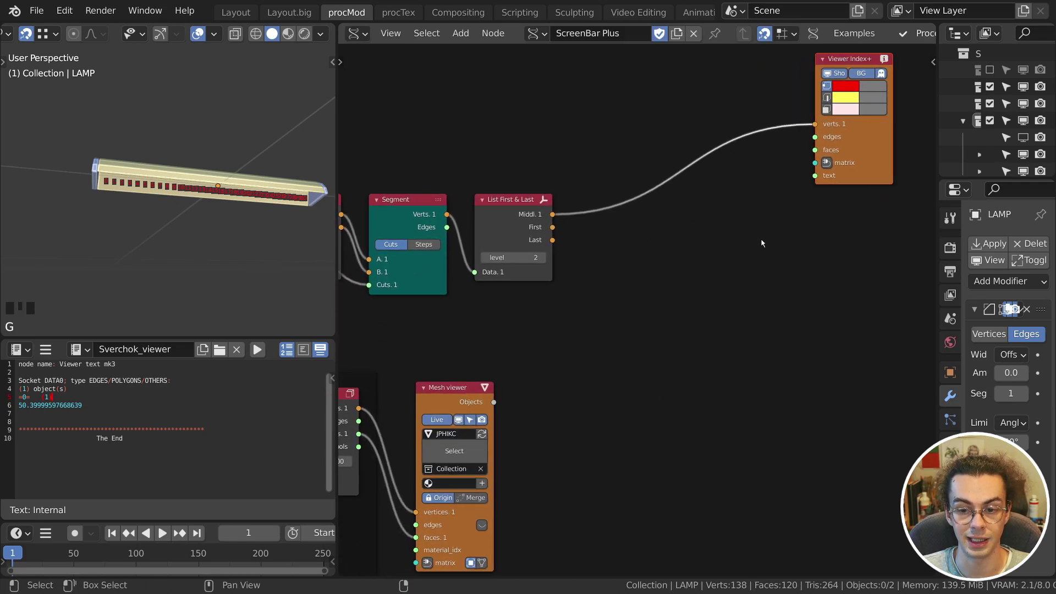
Add a Light viewer node and connect the List First & Last node's Middle output to its Origin input.
{"action": "key", "text": "shift+a"}
{"action": "mouse_move", "coordinate": [715, 368]}
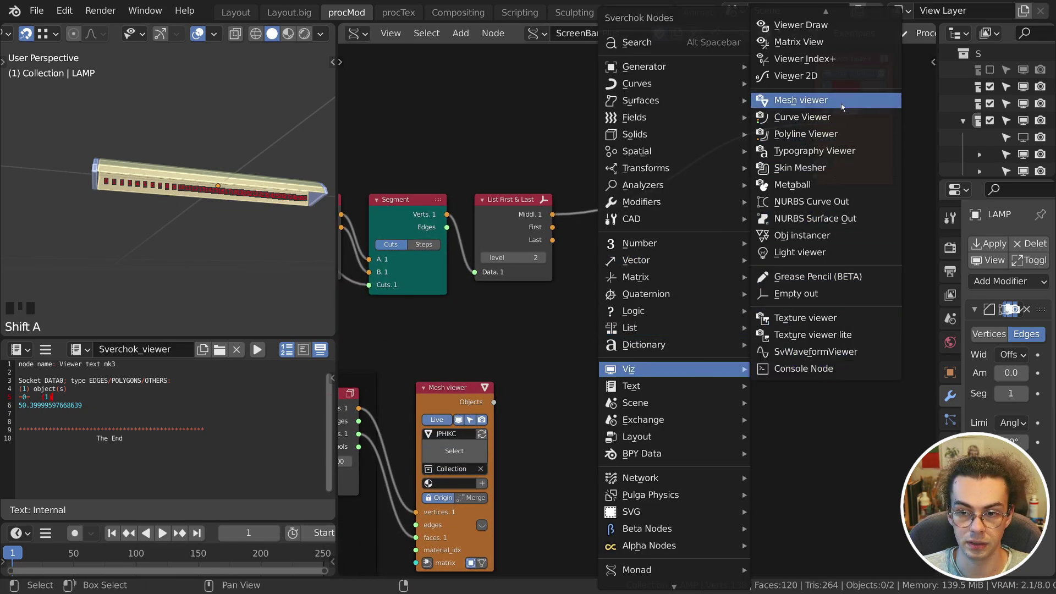
{"action": "left_click", "coordinate": [799, 252]}
{"action": "left_click", "coordinate": [724, 275]}
{"action": "left_click_drag", "start_coordinate": [552, 214], "coordinate": [688, 323]}
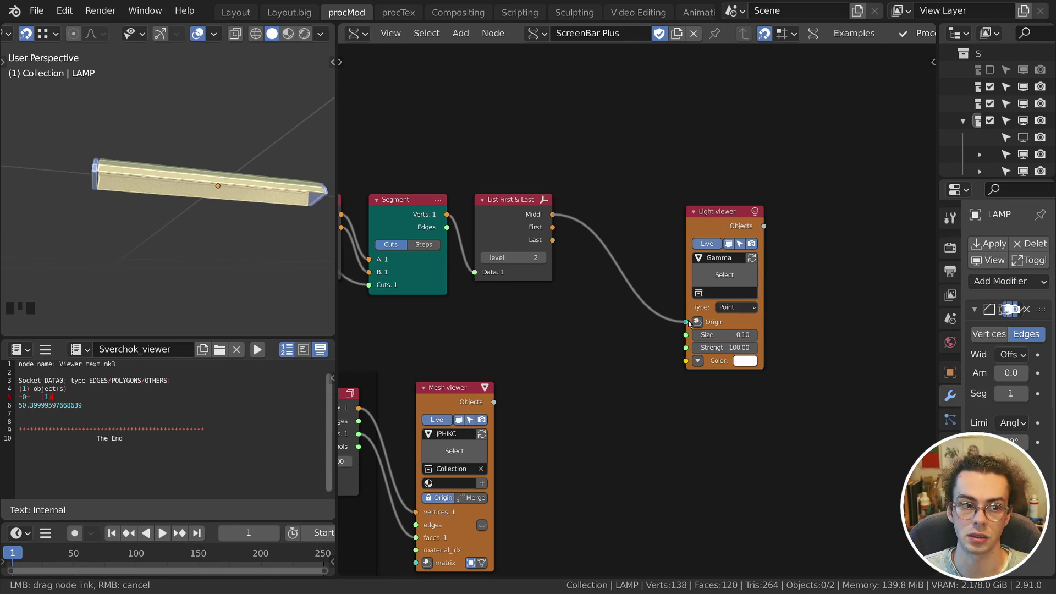
{"action": "left_click_drag", "start_coordinate": [689, 322], "coordinate": [688, 322]}
Move the Light viewer node slightly up and assign its lights to the LIGHTS collection.
{"action": "left_click_drag", "start_coordinate": [714, 213], "coordinate": [725, 166]}
{"action": "left_click", "coordinate": [725, 246]}
{"action": "left_click", "coordinate": [724, 297]}
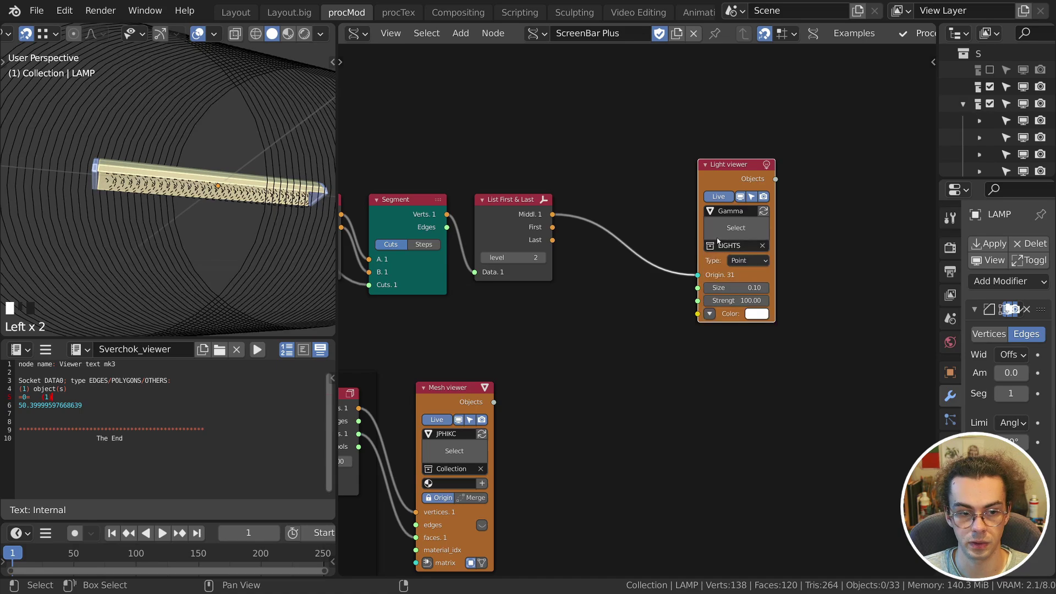
Reduce the Light viewer's Size to nearly zero so the point lights fit inside the lamp.
{"action": "left_click", "coordinate": [746, 288]}
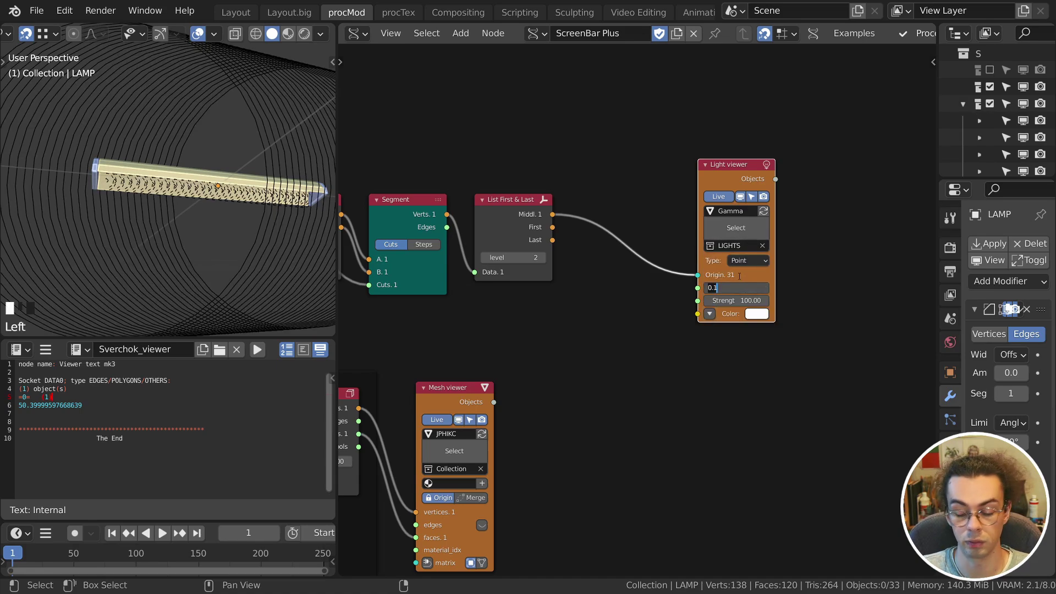
{"action": "type", "text": ".0"}
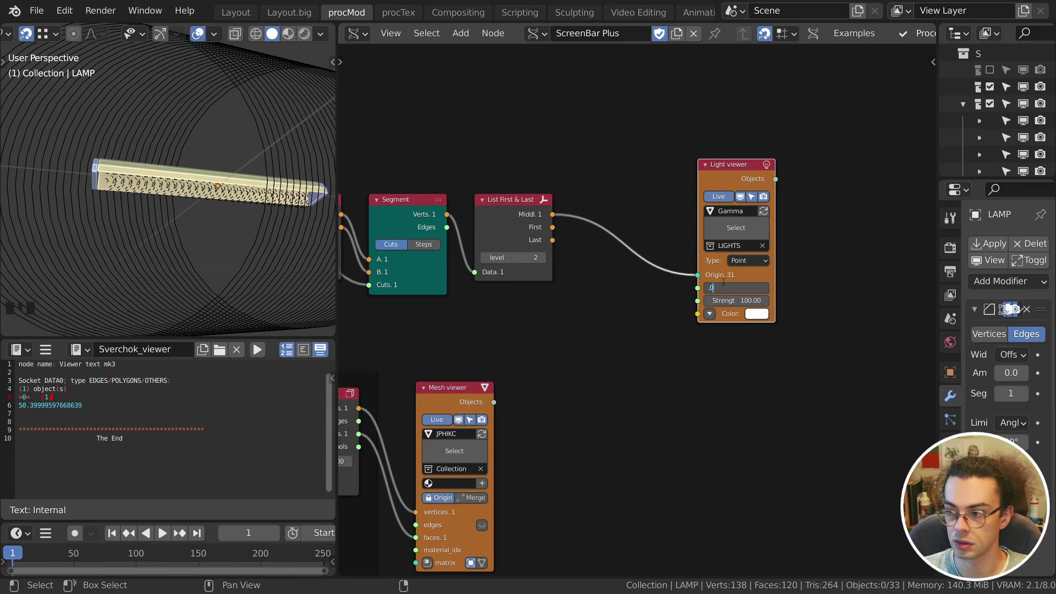
{"action": "key", "text": "Return"}
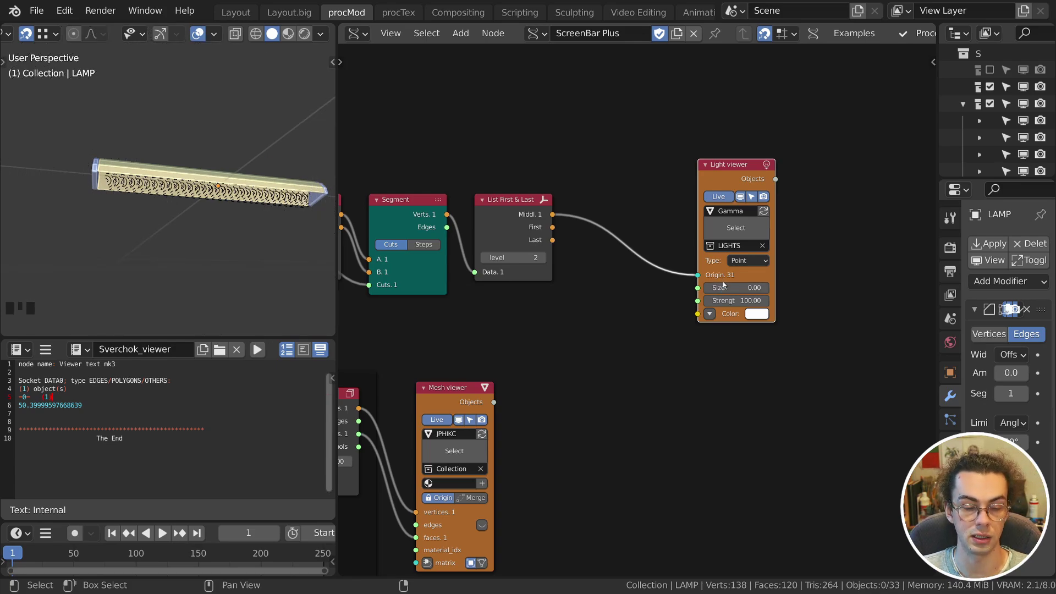
Save the file and keep the Light viewer's light type set to Point.
{"action": "key", "text": "ctrl+s"}
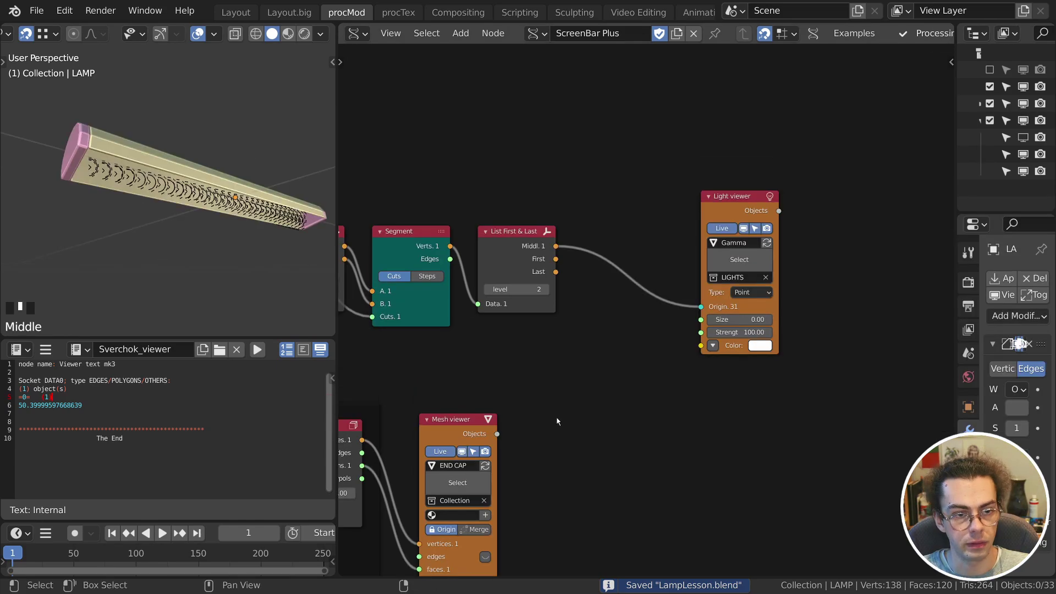
{"action": "left_click", "coordinate": [732, 320]}
{"action": "left_click", "coordinate": [675, 361]}
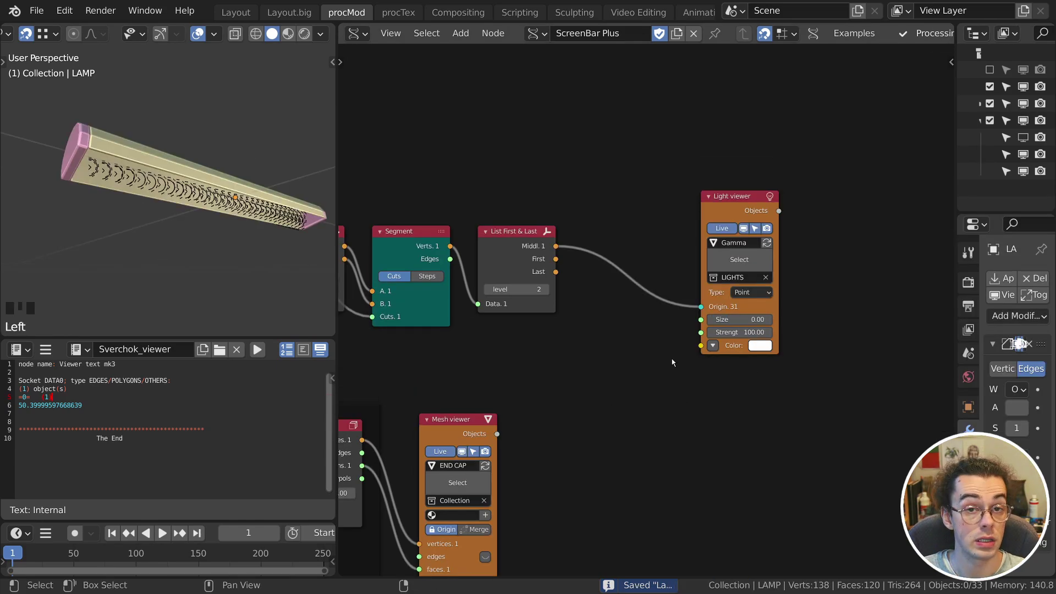
{"action": "left_click", "coordinate": [751, 292]}
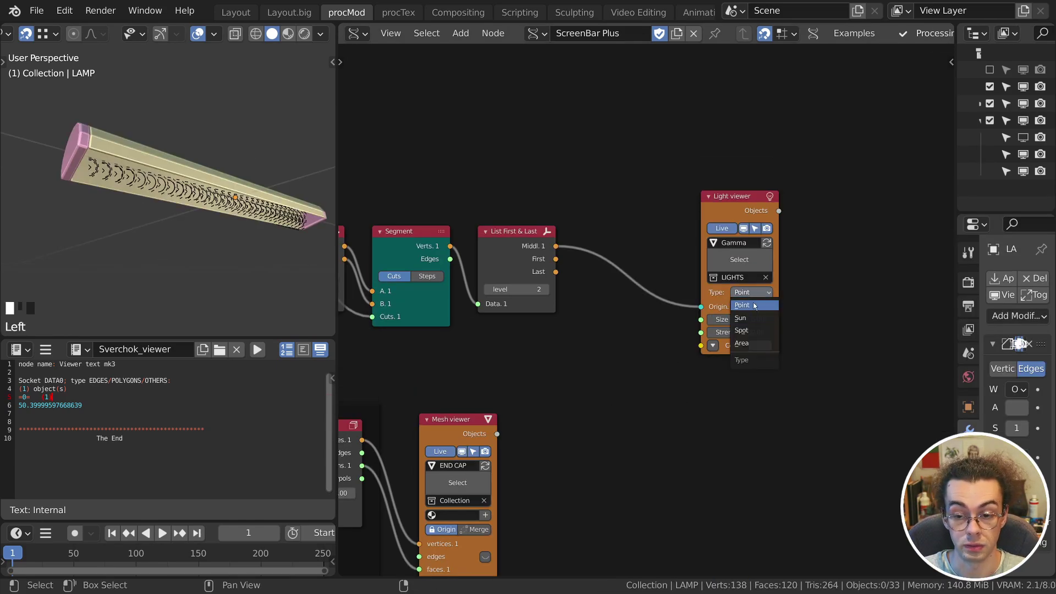
{"action": "left_click", "coordinate": [752, 306]}
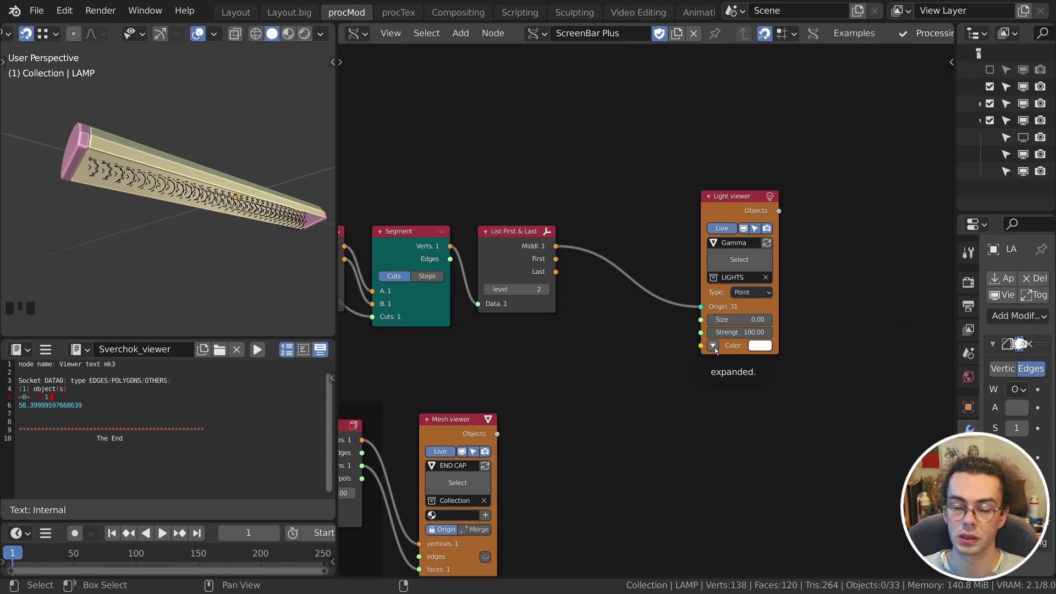
Switch the 3D viewport to rendered shading and lower the Light viewer's Strength to nearly zero.
{"action": "left_click", "coordinate": [304, 34]}
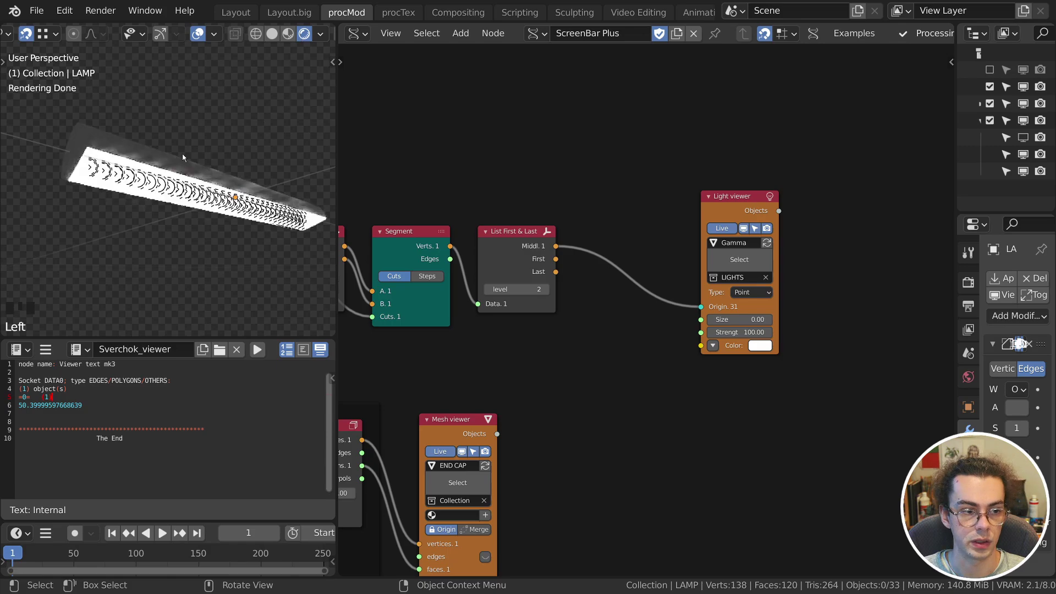
{"action": "mouse_move", "coordinate": [165, 243]}
{"action": "middle_mouse_down"}
{"action": "mouse_move", "coordinate": [130, 240]}
{"action": "mouse_move", "coordinate": [144, 234]}
{"action": "middle_mouse_up"}
{"action": "left_click", "coordinate": [752, 333]}
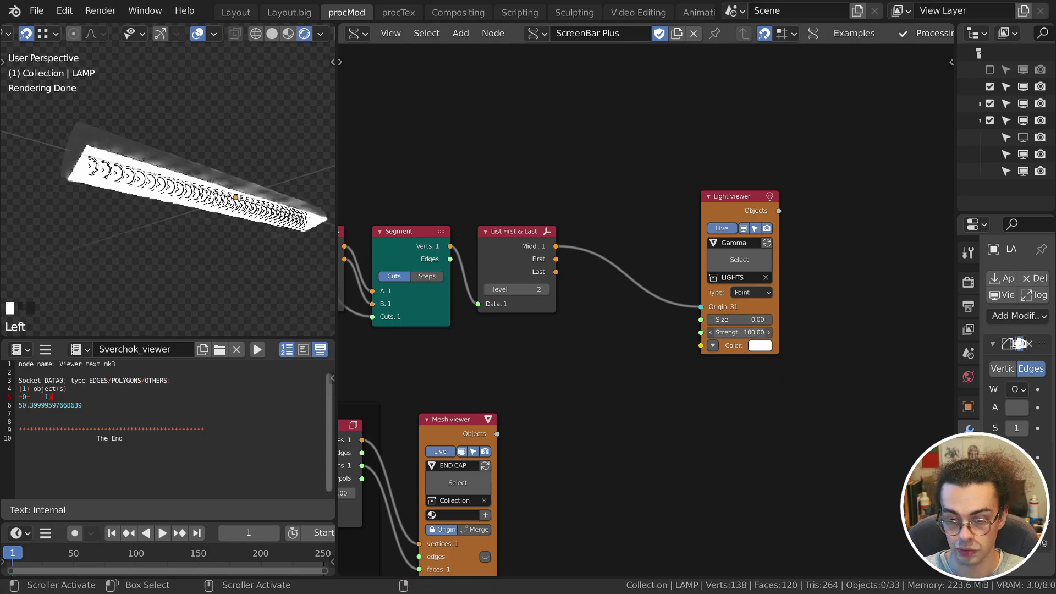
{"action": "type", "text": "0"}
{"action": "key", "text": "Return"}
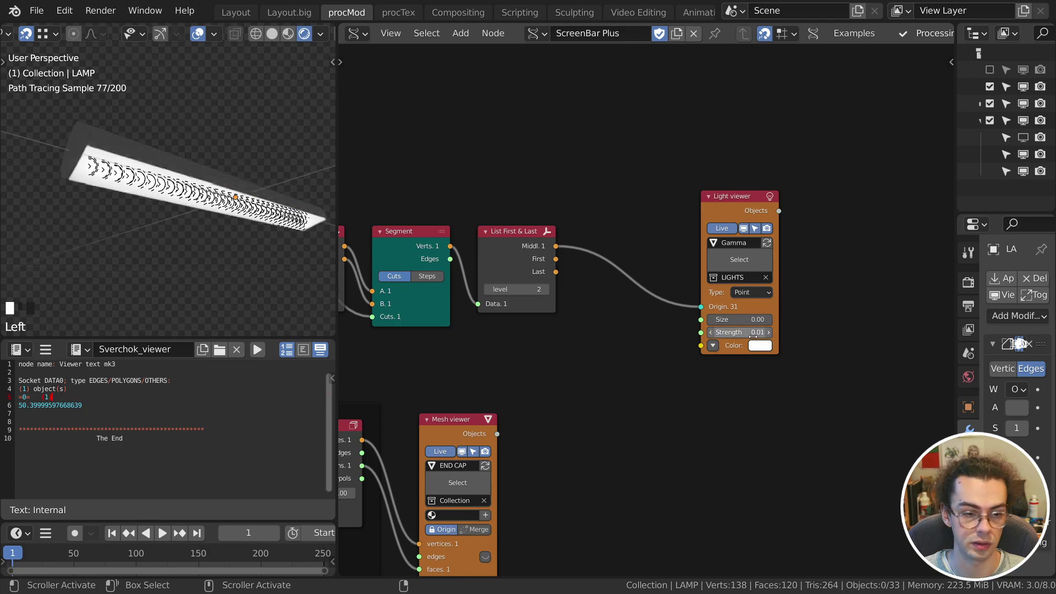
{"action": "middle_click_drag", "start_coordinate": [219, 217], "coordinate": [172, 212]}
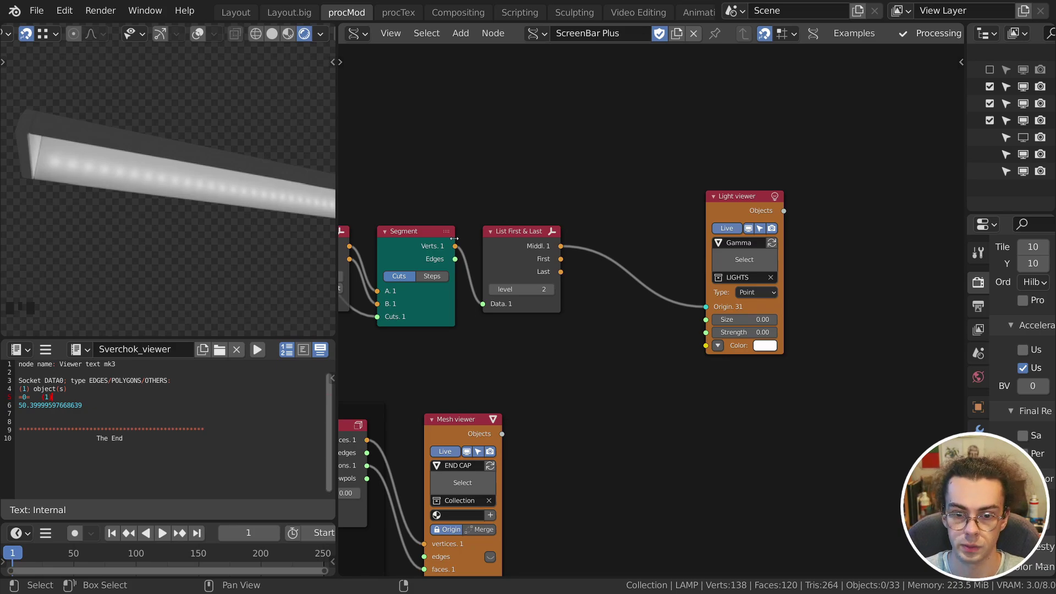
Add a Color in node below the List First & Last node, set it to HSL mode and widen it.
{"action": "middle_click_drag", "start_coordinate": [605, 234], "coordinate": [752, 311]}
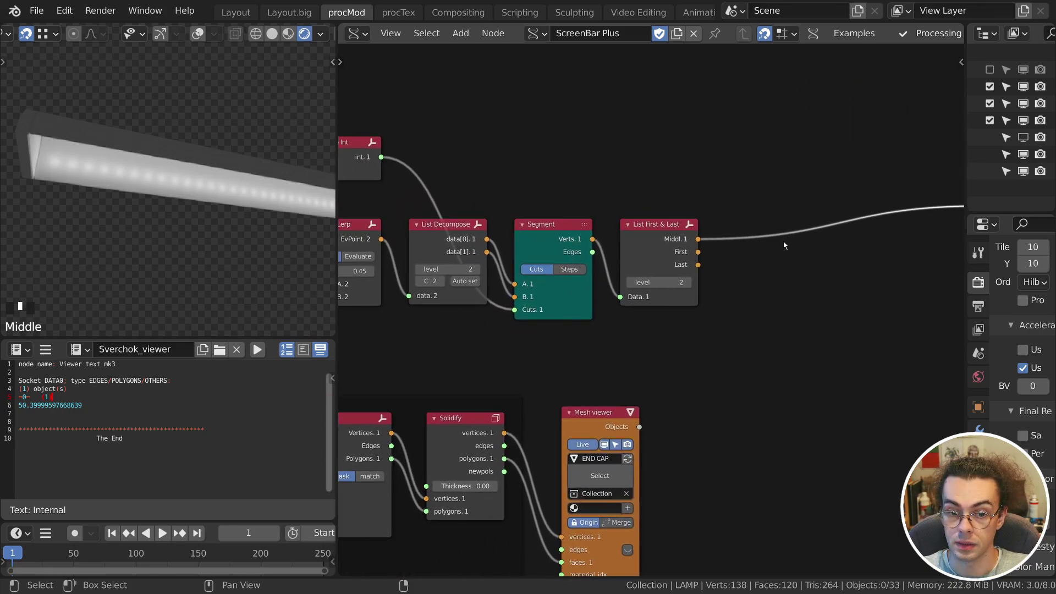
{"action": "scroll", "coordinate": [752, 311], "scroll_direction": "down", "scroll_amount": 4}
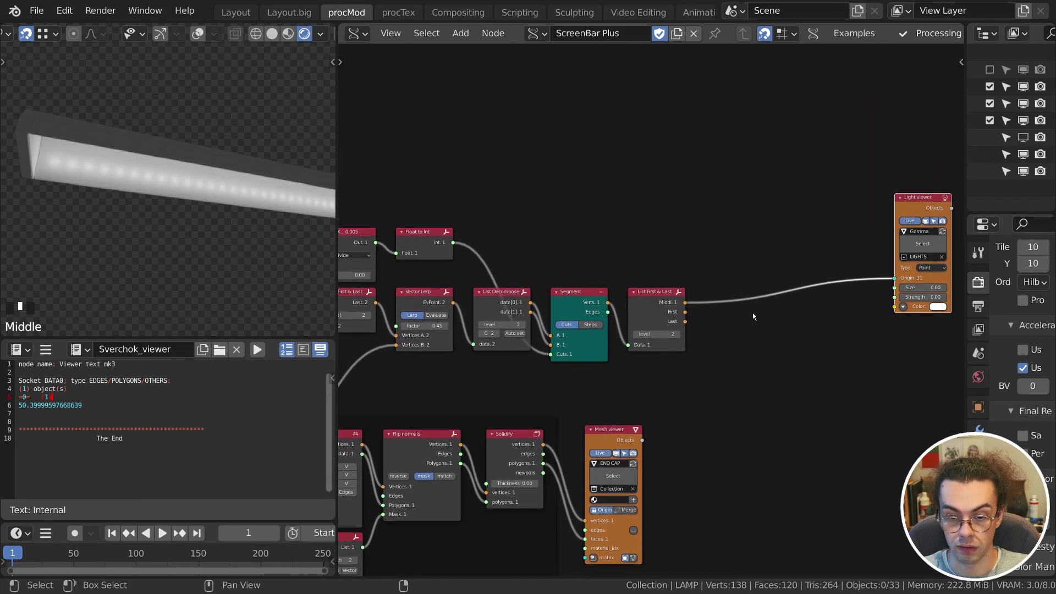
{"action": "left_click_drag", "start_coordinate": [748, 311], "coordinate": [317, 173]}
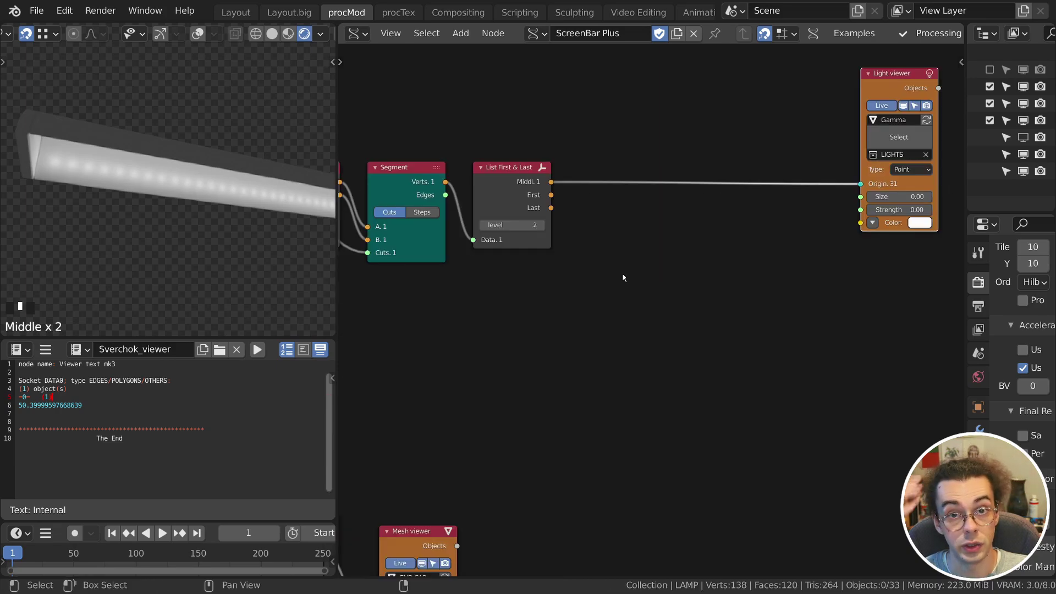
{"action": "key", "text": "shift+a"}
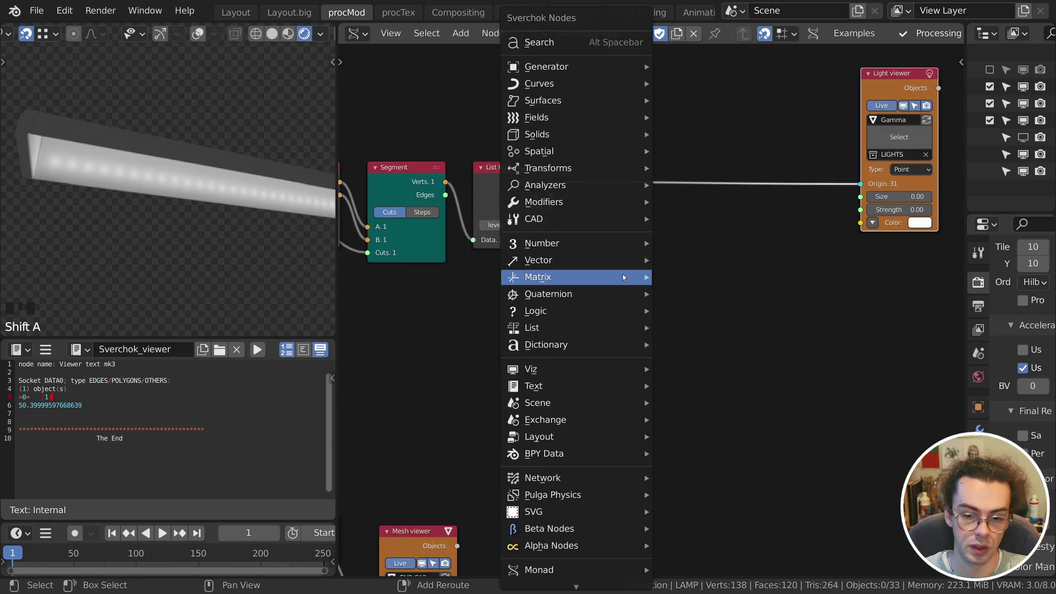
{"action": "left_click", "coordinate": [549, 41]}
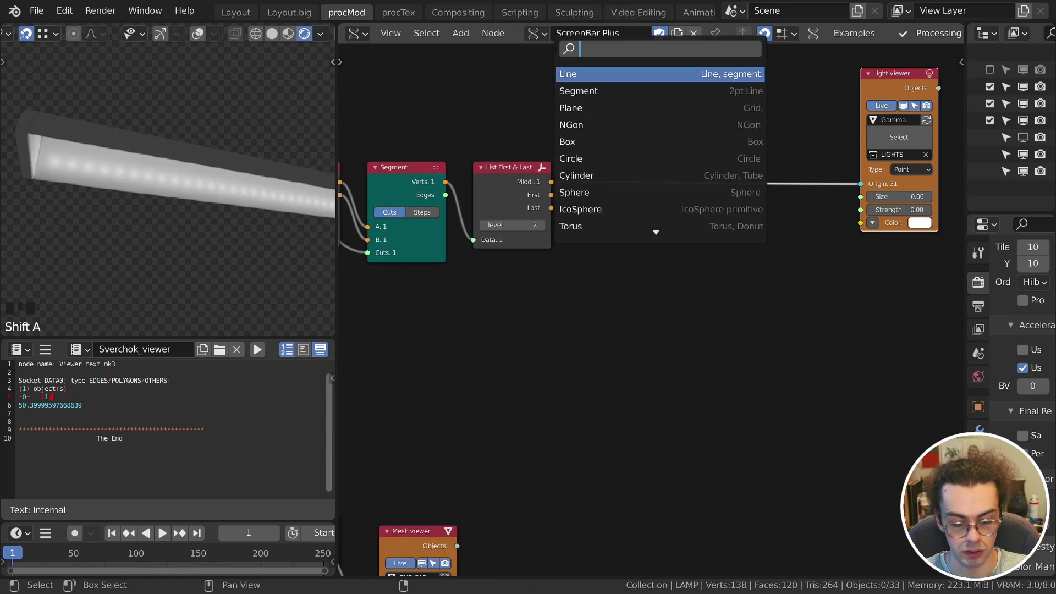
{"action": "type", "text": "color in"}
{"action": "key", "text": "Return"}
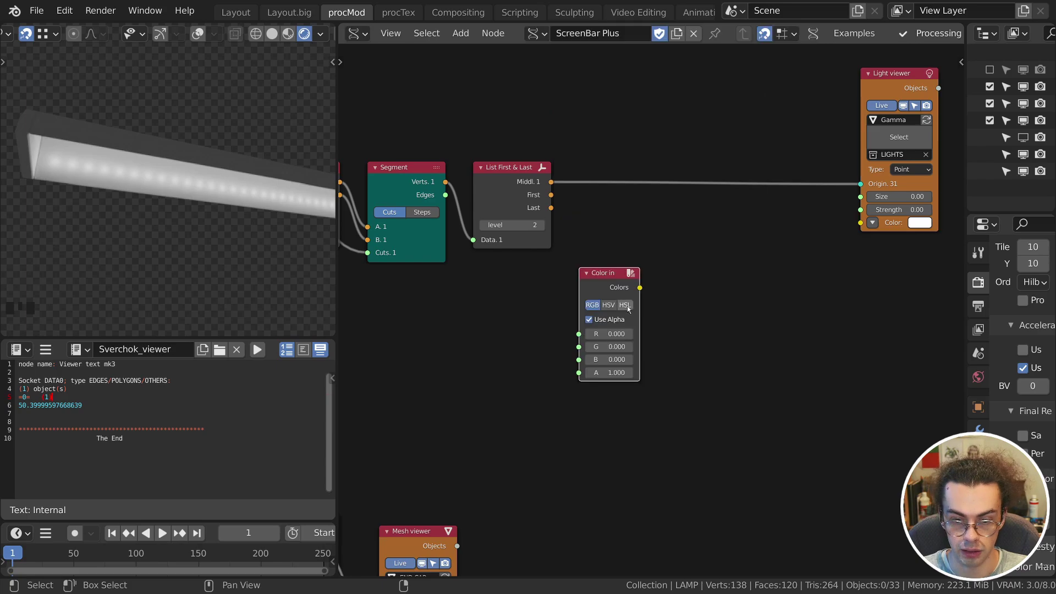
{"action": "left_click", "coordinate": [609, 307]}
{"action": "left_click", "coordinate": [625, 306]}
{"action": "left_click_drag", "start_coordinate": [581, 299], "coordinate": [553, 300]}
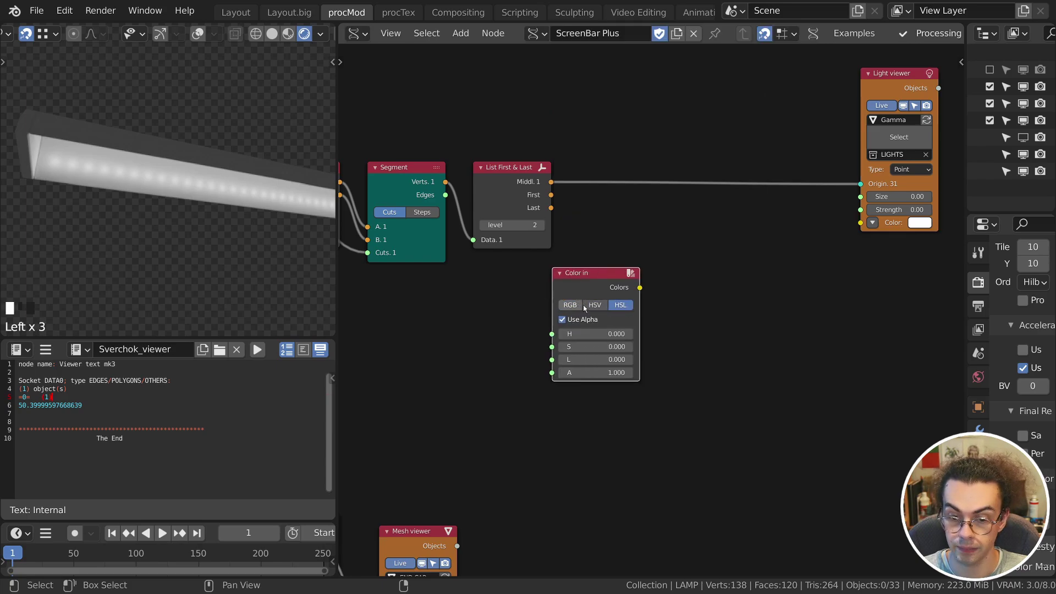
Add a Texture viewer lite node beside the Color in node, connect Colors to its pixel value input and set it to rgba.
{"action": "scroll", "coordinate": [554, 299], "scroll_direction": "up", "scroll_amount": 2}
{"action": "key", "text": "shift+a"}
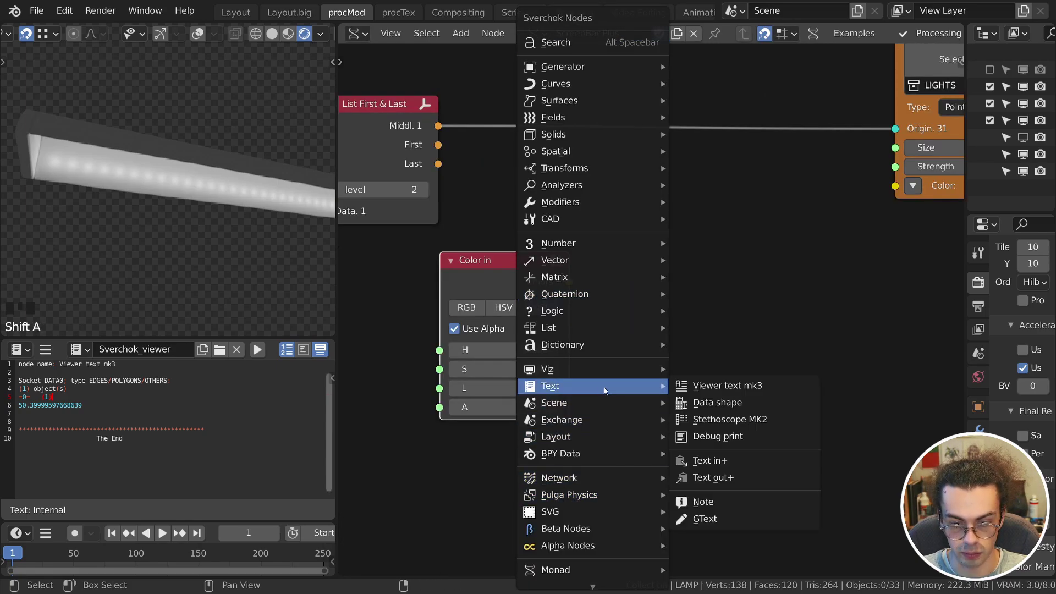
{"action": "mouse_move", "coordinate": [605, 369]}
{"action": "left_click", "coordinate": [750, 351]}
{"action": "left_click", "coordinate": [655, 246]}
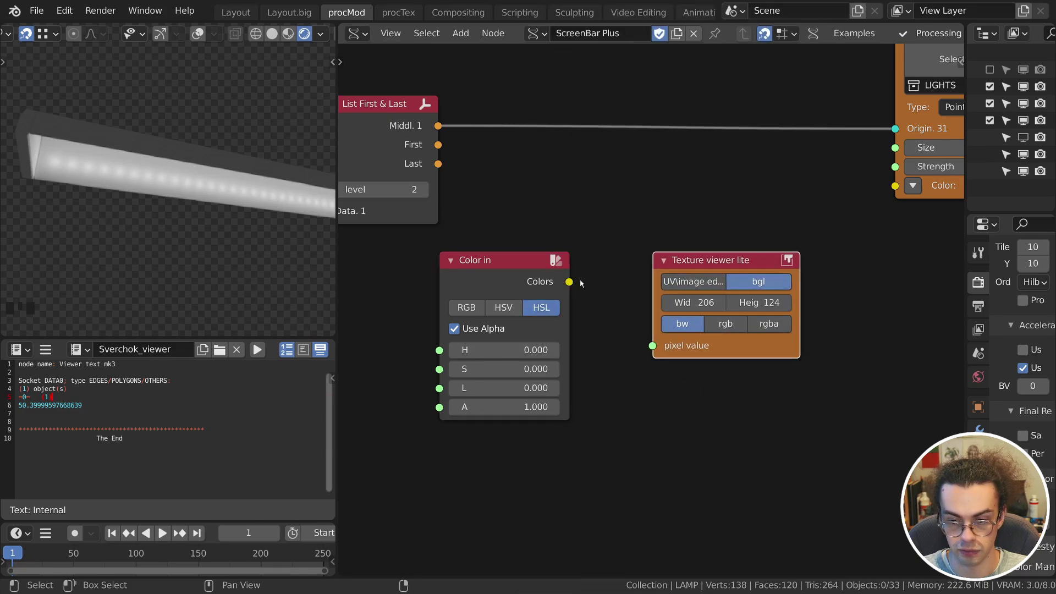
{"action": "left_click_drag", "start_coordinate": [568, 282], "coordinate": [653, 345]}
{"action": "left_click", "coordinate": [769, 325]}
{"action": "scroll", "coordinate": [809, 332], "scroll_direction": "down", "scroll_amount": 3}
{"action": "middle_click_drag", "start_coordinate": [809, 332], "coordinate": [776, 325]}
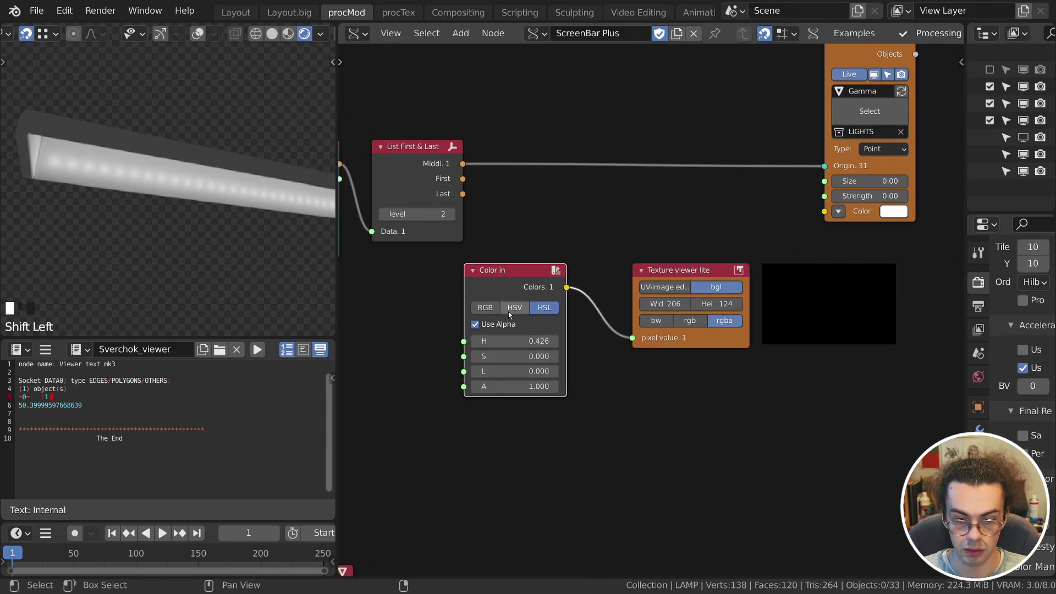
Adjust the Color in node to a pale mint with S 1.000 and connect its Colors output to the Light viewer's Color input.
{"action": "mouse_move", "coordinate": [512, 371]}
{"action": "left_mouse_down"}
{"action": "mouse_move", "coordinate": [549, 371]}
{"action": "mouse_move", "coordinate": [511, 372]}
{"action": "left_mouse_up"}
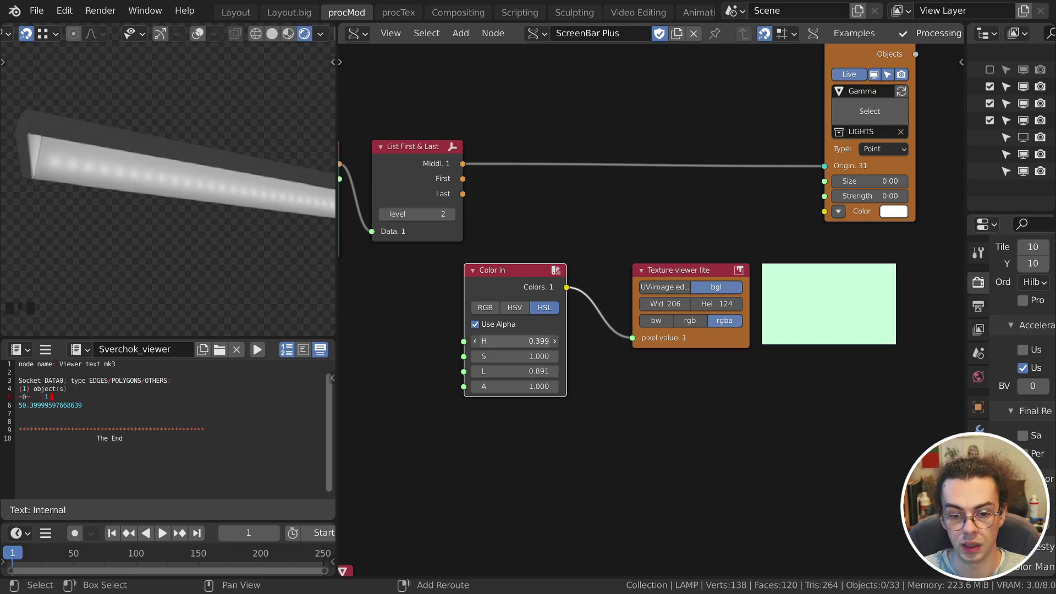
{"action": "mouse_move", "coordinate": [515, 341]}
{"action": "left_mouse_down"}
{"action": "mouse_move", "coordinate": [524, 341]}
{"action": "mouse_move", "coordinate": [511, 341]}
{"action": "left_mouse_up"}
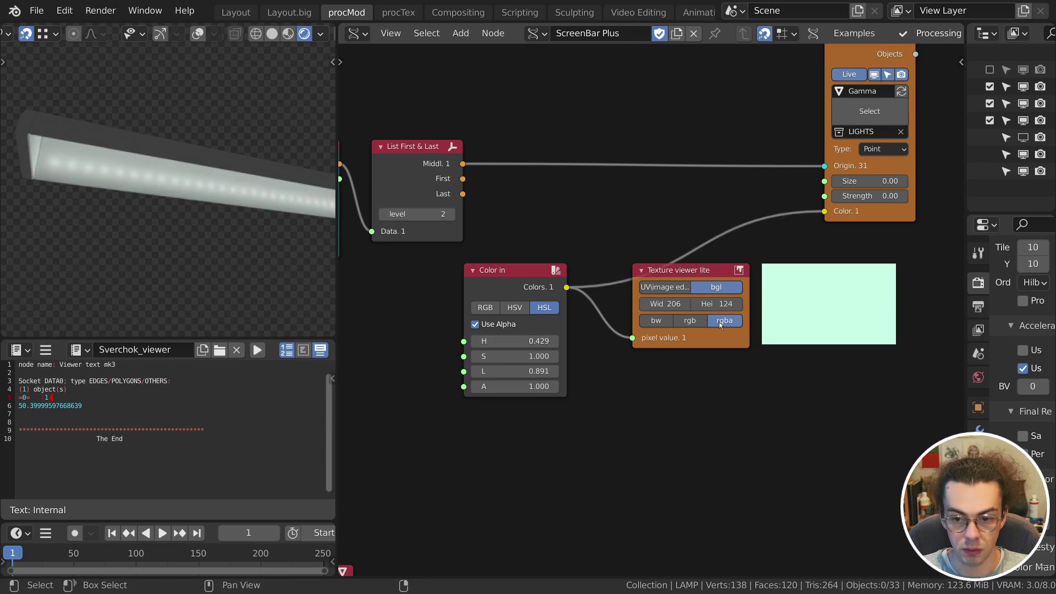
{"action": "mouse_move", "coordinate": [542, 371]}
{"action": "left_mouse_down"}
{"action": "mouse_move", "coordinate": [519, 371]}
{"action": "mouse_move", "coordinate": [517, 341]}
{"action": "mouse_move", "coordinate": [498, 341]}
{"action": "mouse_move", "coordinate": [518, 341]}
{"action": "mouse_move", "coordinate": [524, 371]}
{"action": "mouse_move", "coordinate": [540, 372]}
{"action": "left_mouse_up"}
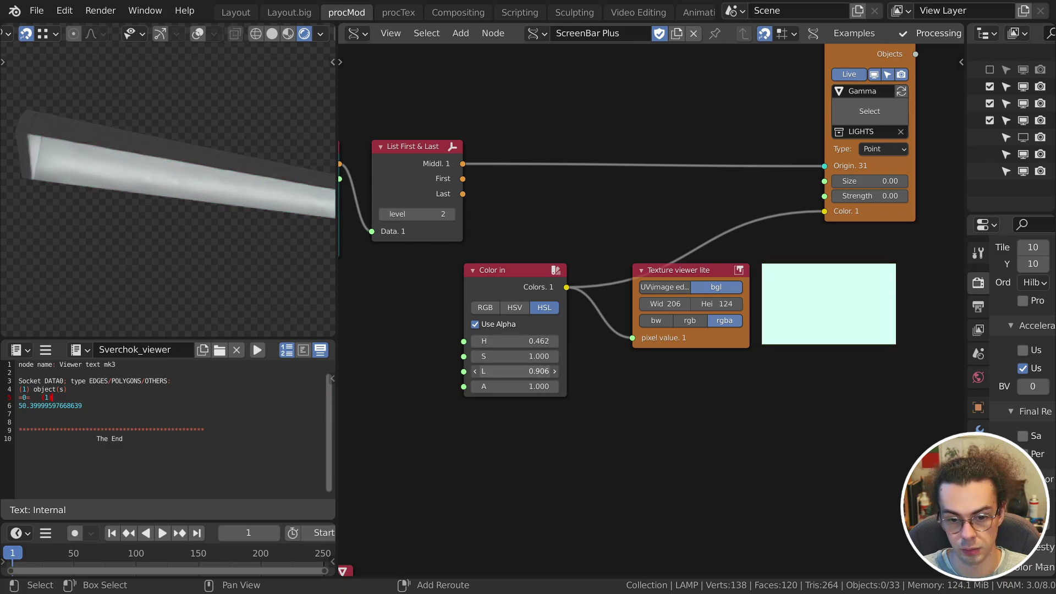
Set the Color in node's H to 0.45 and L to 0.9, and place a duplicate of the node directly below it.
{"action": "left_click", "coordinate": [525, 341]}
{"action": "type", "text": ".45"}
{"action": "key", "text": "Tab"}
{"action": "key", "text": "Tab"}
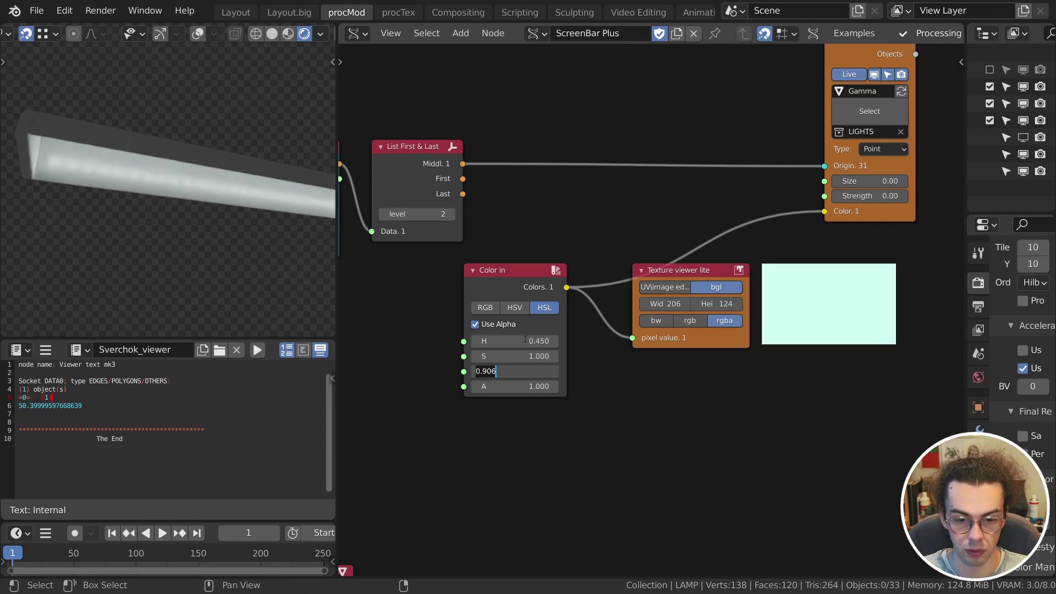
{"action": "type", "text": ".0"}
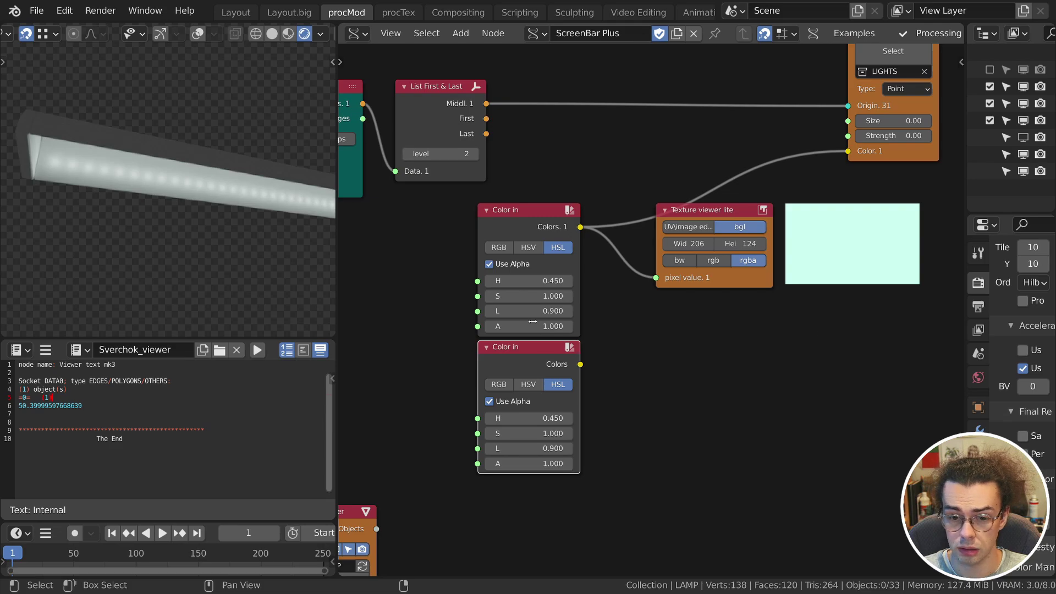
Set the upper Color in node's H to 0.05 and L to 0.65, and delete the Texture viewer lite node.
{"action": "left_click", "coordinate": [525, 281]}
{"action": "type", "text": ".05"}
{"action": "key", "text": "Return"}
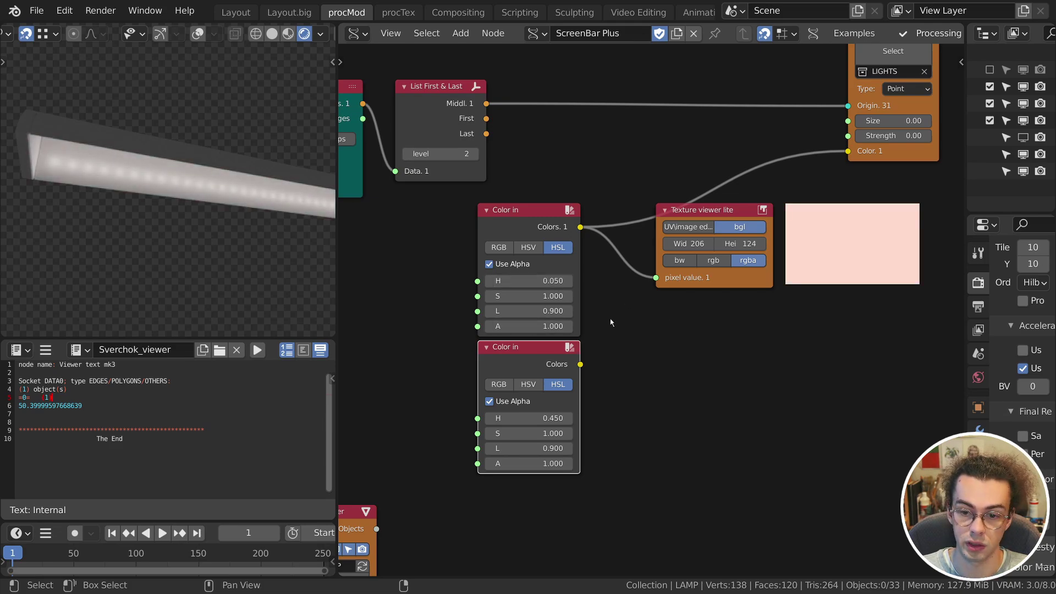
{"action": "left_click_drag", "start_coordinate": [555, 310], "coordinate": [487, 311]}
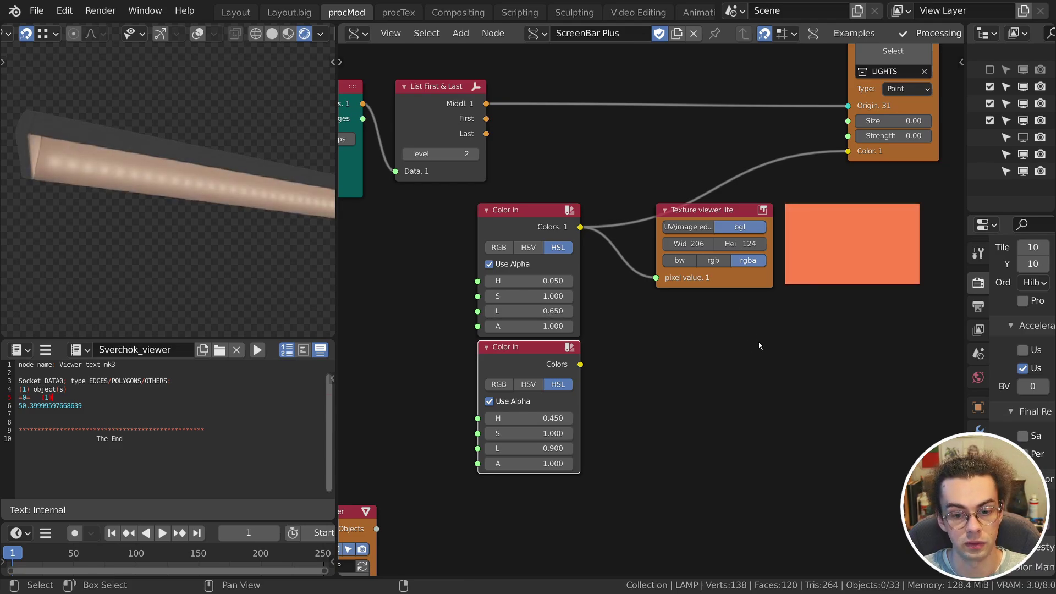
{"action": "key", "text": "x"}
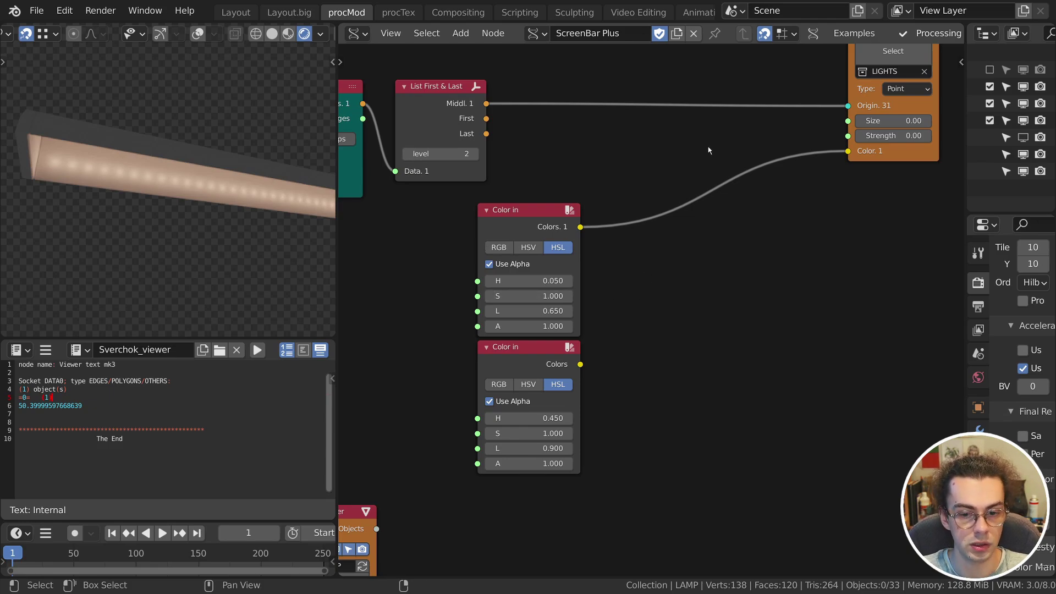
Add a List Join node that joins both Color in outputs and feeds the Light viewer's Color input.
{"action": "key", "text": "shift+a"}
{"action": "mouse_move", "coordinate": [708, 327]}
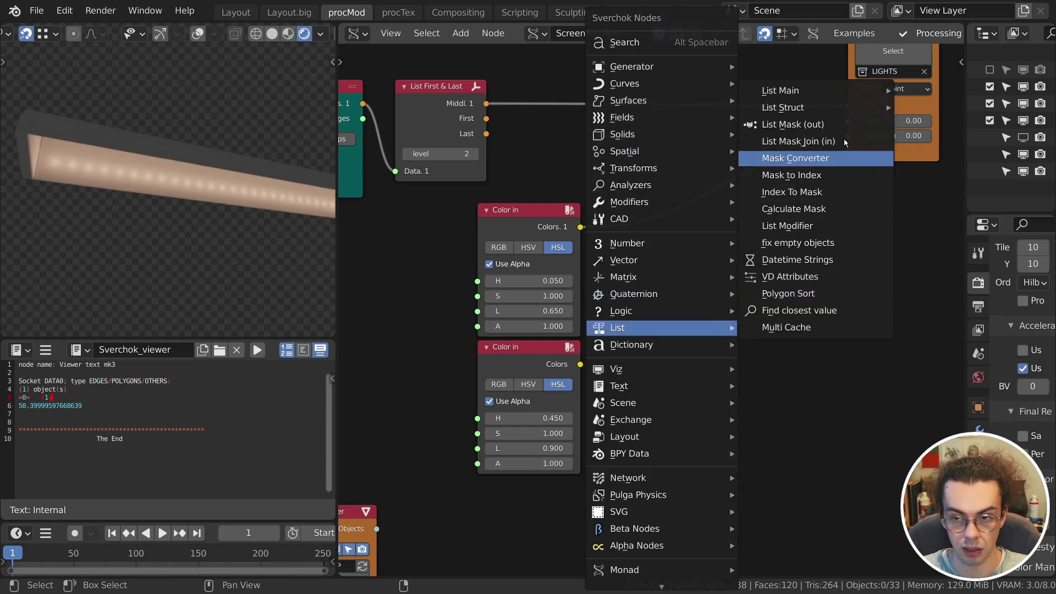
{"action": "mouse_move", "coordinate": [825, 90]}
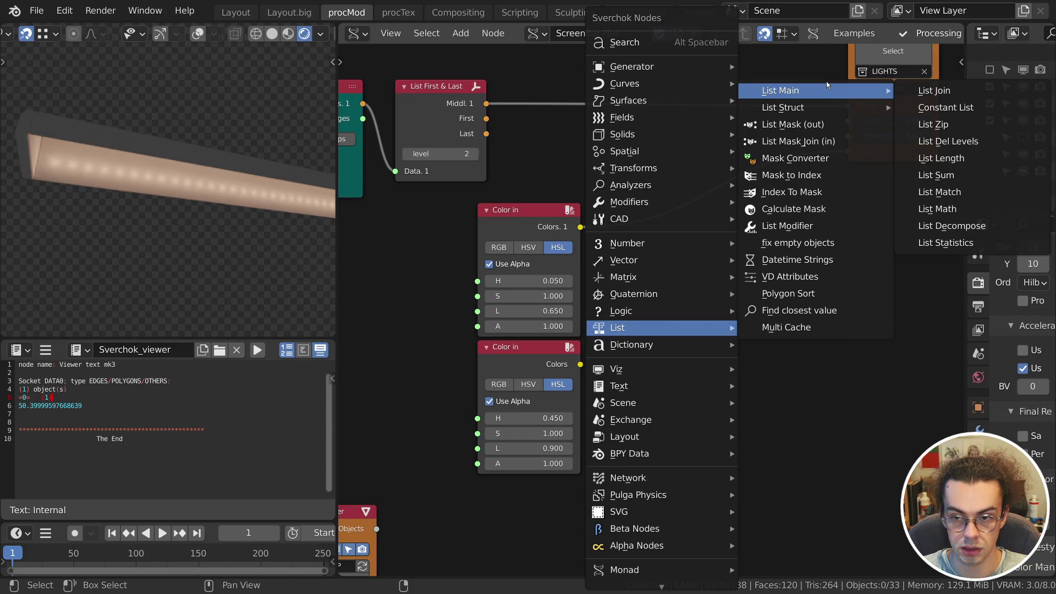
{"action": "left_click", "coordinate": [931, 90]}
{"action": "left_click", "coordinate": [665, 198]}
{"action": "left_click_drag", "start_coordinate": [580, 364], "coordinate": [634, 298]}
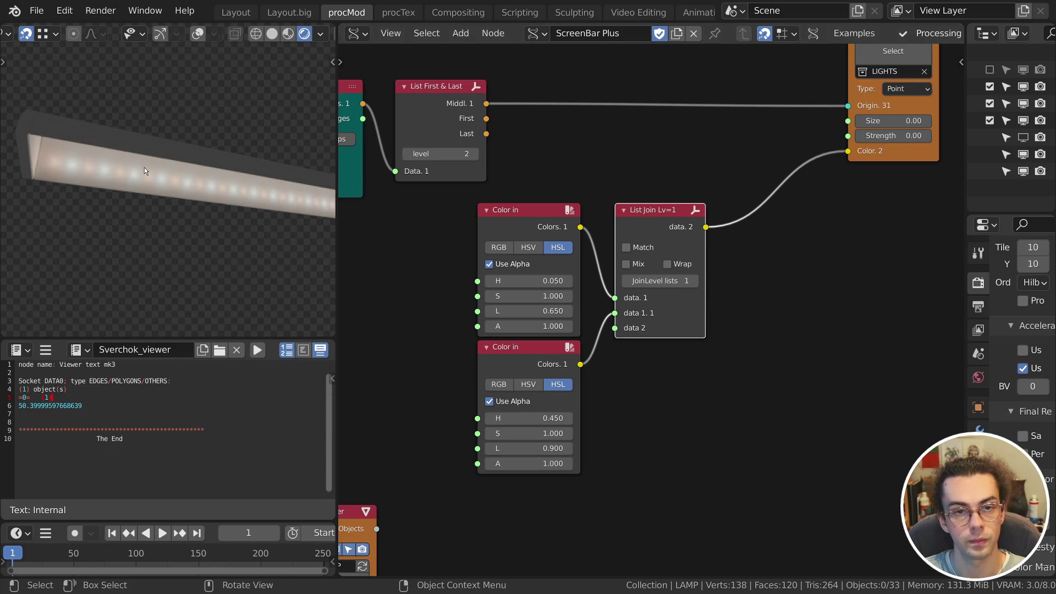
Group the two Color in nodes and the List Join node in a frame labelled COLOUR and save the file.
{"action": "scroll", "coordinate": [844, 389], "scroll_direction": "down", "scroll_amount": 2}
{"action": "key", "text": "ctrl+j"}
{"action": "key", "text": "F2"}
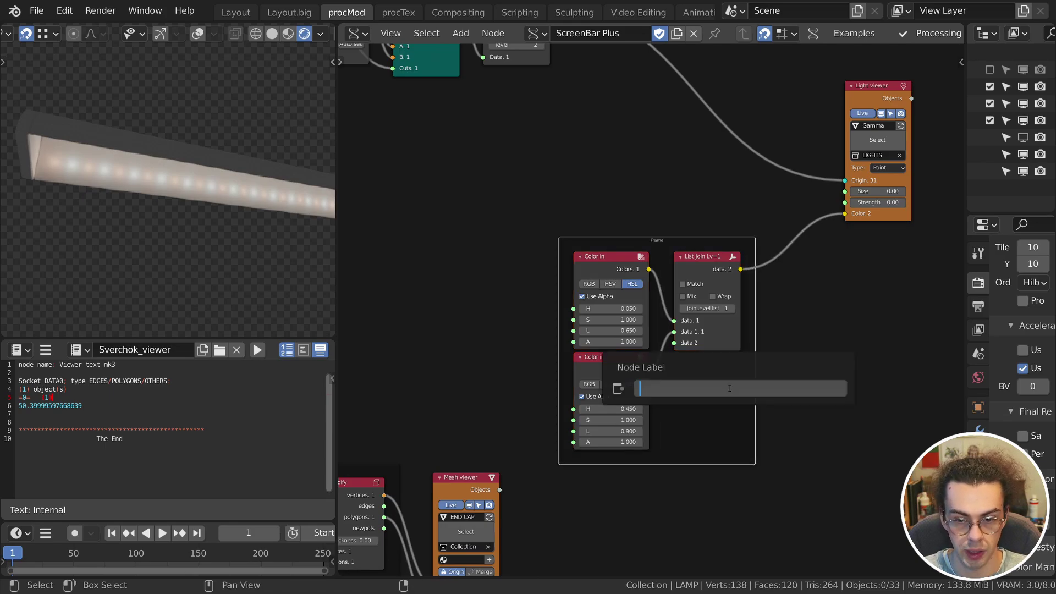
{"action": "type", "text": "COLOUR"}
{"action": "key", "text": "Return"}
{"action": "key", "text": "ctrl+s"}
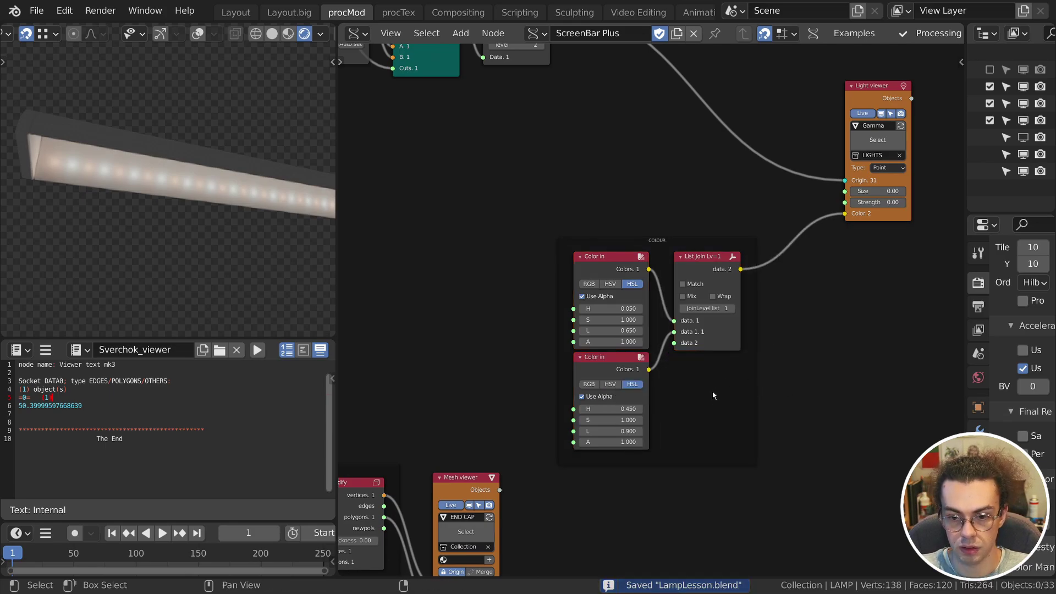
Move the COLOUR frame down to clear space below the List First & Last node.
{"action": "mouse_move", "coordinate": [704, 389]}
{"action": "left_mouse_down"}
{"action": "mouse_move", "coordinate": [688, 403]}
{"action": "mouse_move", "coordinate": [710, 384]}
{"action": "left_mouse_up"}
{"action": "middle_click_drag", "start_coordinate": [783, 310], "coordinate": [763, 464]}
{"action": "left_click", "coordinate": [763, 464]}
{"action": "middle_click_drag", "start_coordinate": [627, 409], "coordinate": [799, 363]}
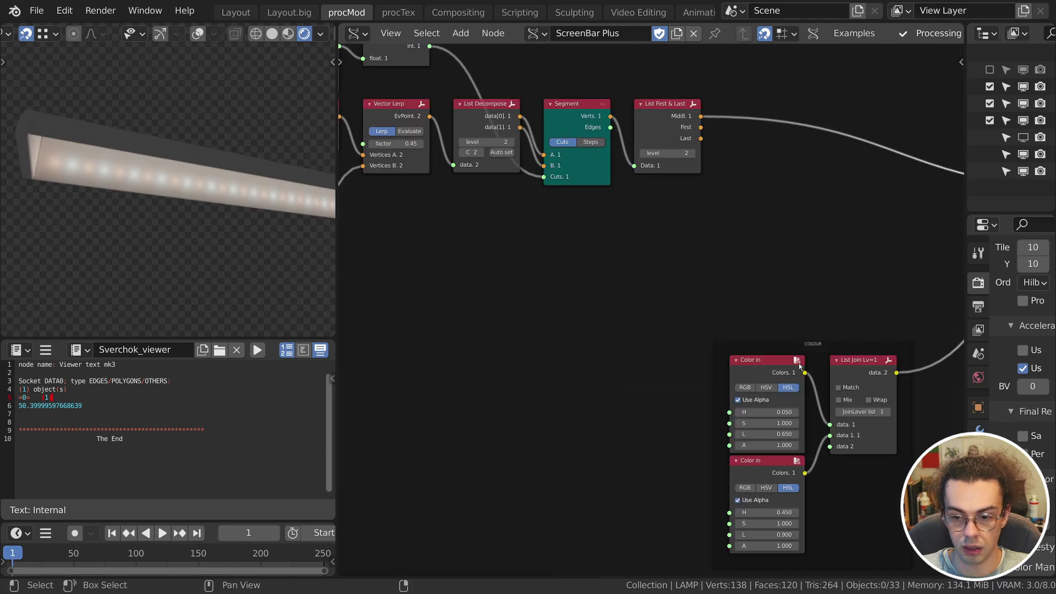
{"action": "left_click_drag", "start_coordinate": [817, 349], "coordinate": [807, 411]}
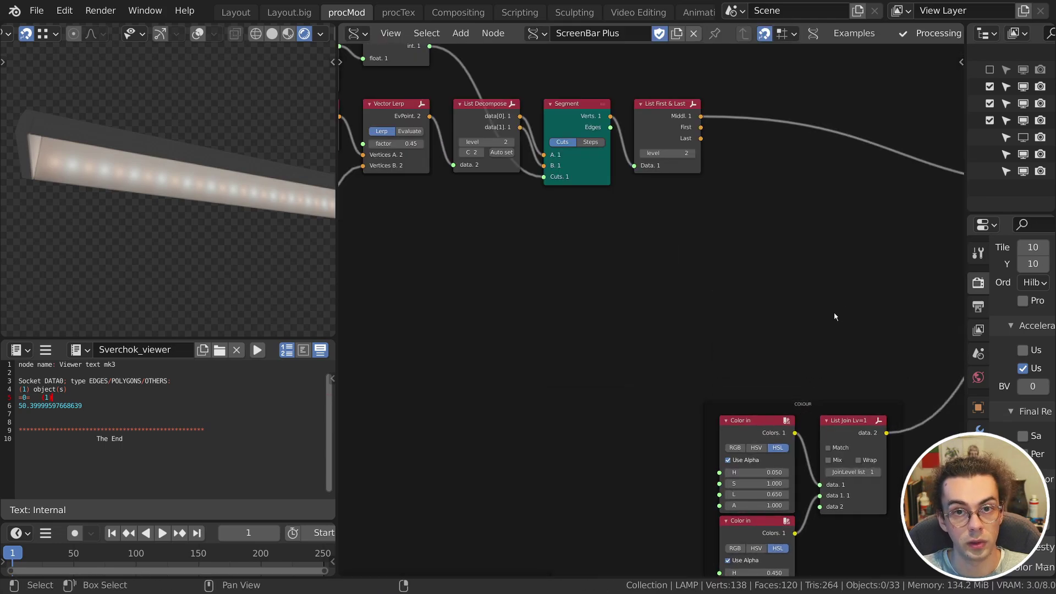
Add a Mix Floats node in the empty space above the COLOUR frame.
{"action": "middle_click_drag", "start_coordinate": [693, 330], "coordinate": [646, 294]}
{"action": "key", "text": "shift+a"}
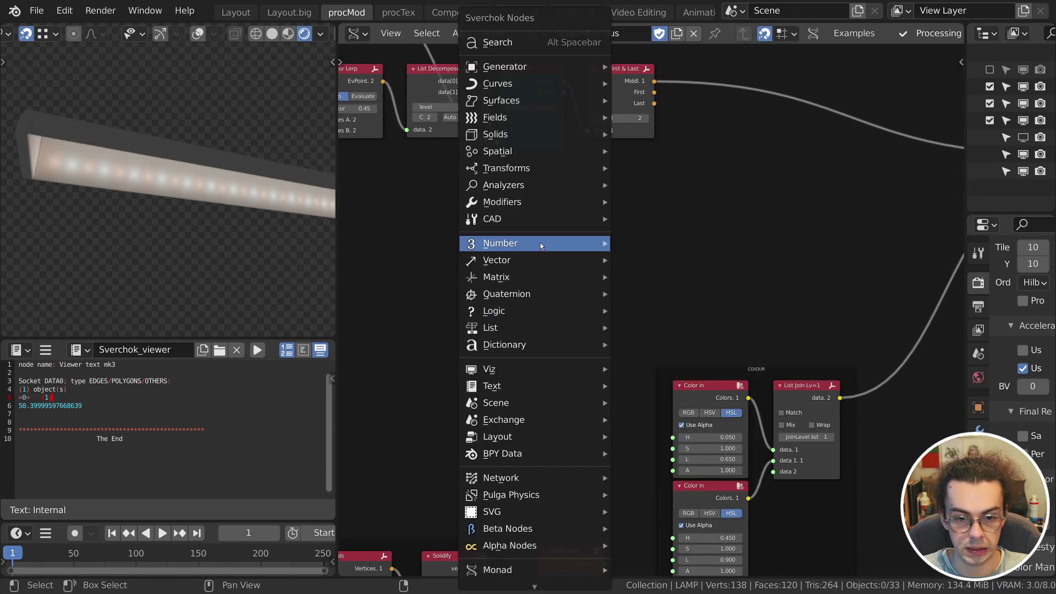
{"action": "mouse_move", "coordinate": [576, 246]}
{"action": "left_click", "coordinate": [684, 448]}
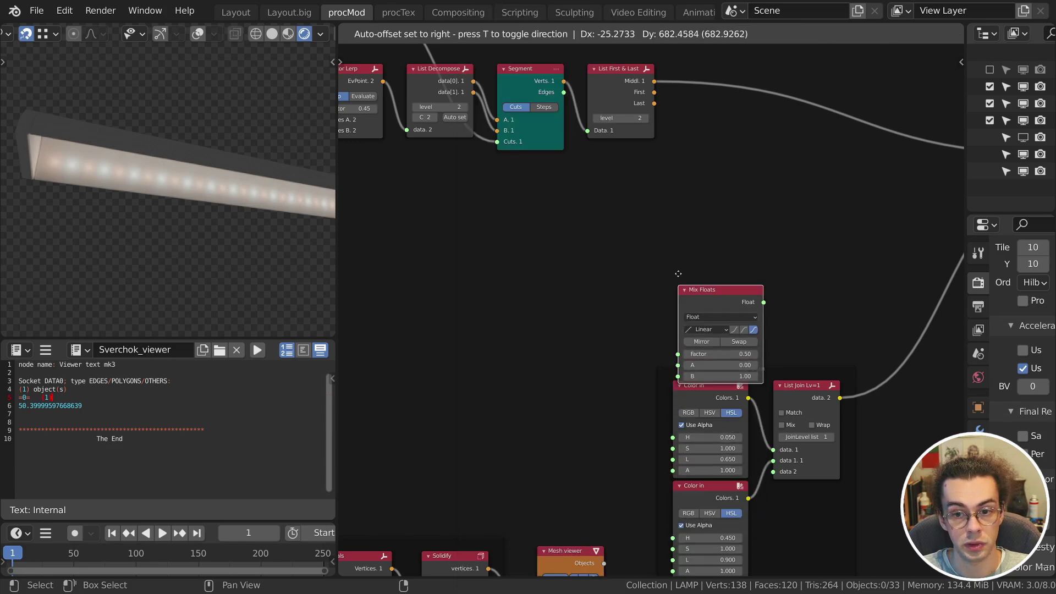
{"action": "left_click", "coordinate": [641, 235]}
{"action": "scroll", "coordinate": [642, 235], "scroll_direction": "up", "scroll_amount": 4}
{"action": "left_click_drag", "start_coordinate": [615, 197], "coordinate": [601, 192]}
{"action": "middle_click_drag", "start_coordinate": [769, 192], "coordinate": [771, 267]}
Set the Mix Floats node's A to 0.0 and B to 0.5.
{"action": "double_click", "coordinate": [828, 219]}
{"action": "key", "text": "Return"}
{"action": "double_click", "coordinate": [583, 356]}
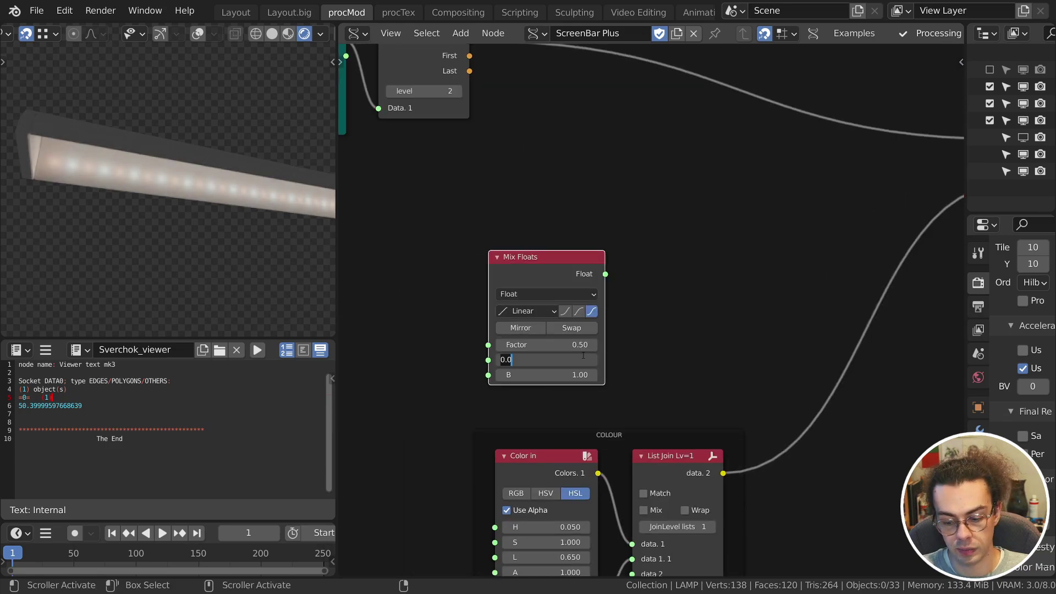
{"action": "type", "text": ".0"}
{"action": "key", "text": "Return"}
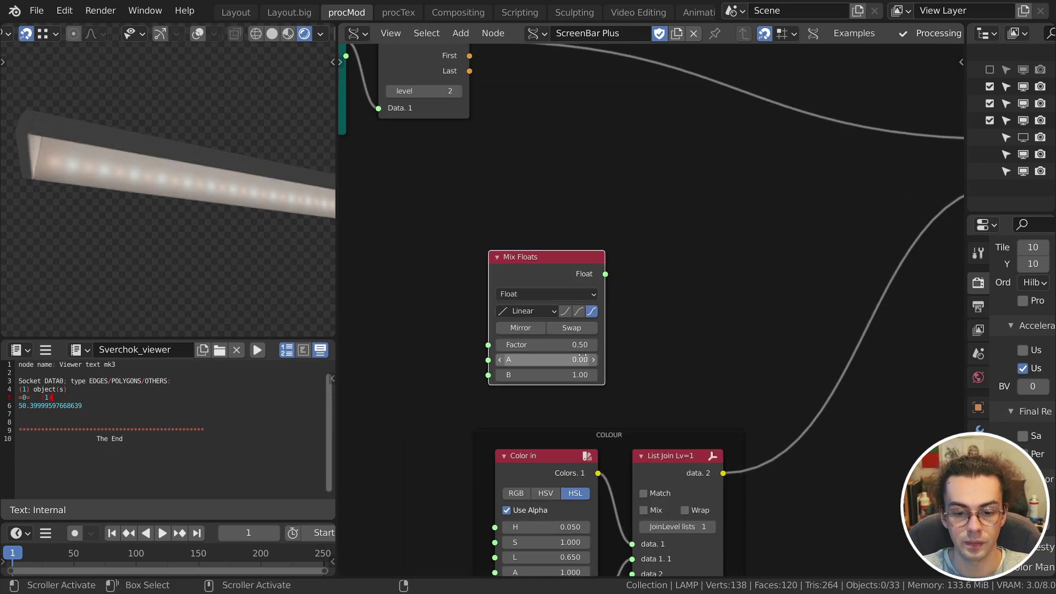
{"action": "double_click", "coordinate": [568, 375]}
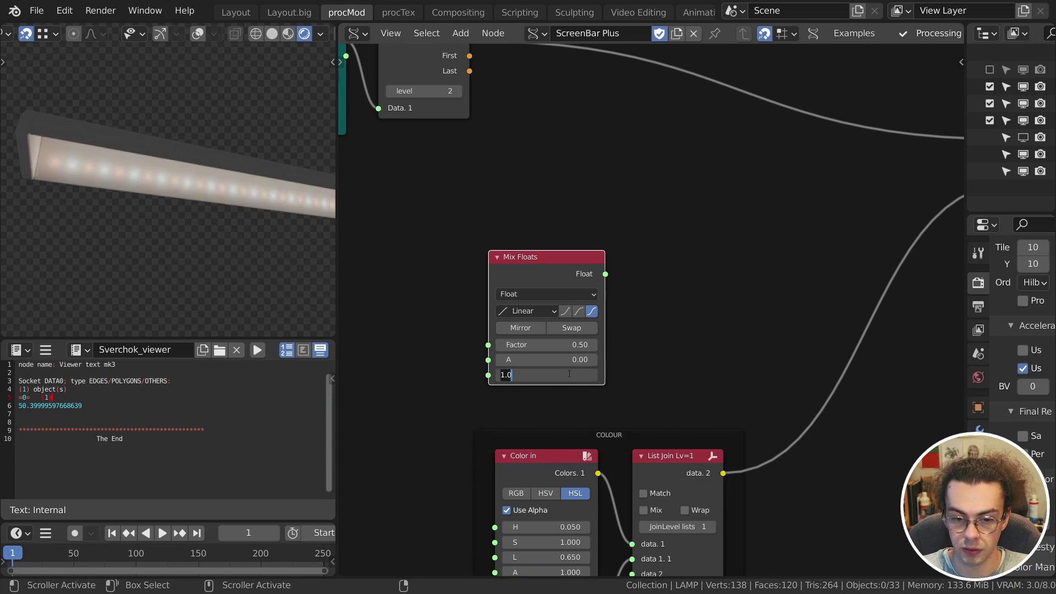
{"action": "type", "text": ".5"}
{"action": "key", "text": "Return"}
{"action": "scroll", "coordinate": [648, 226], "scroll_direction": "down", "scroll_amount": 1}
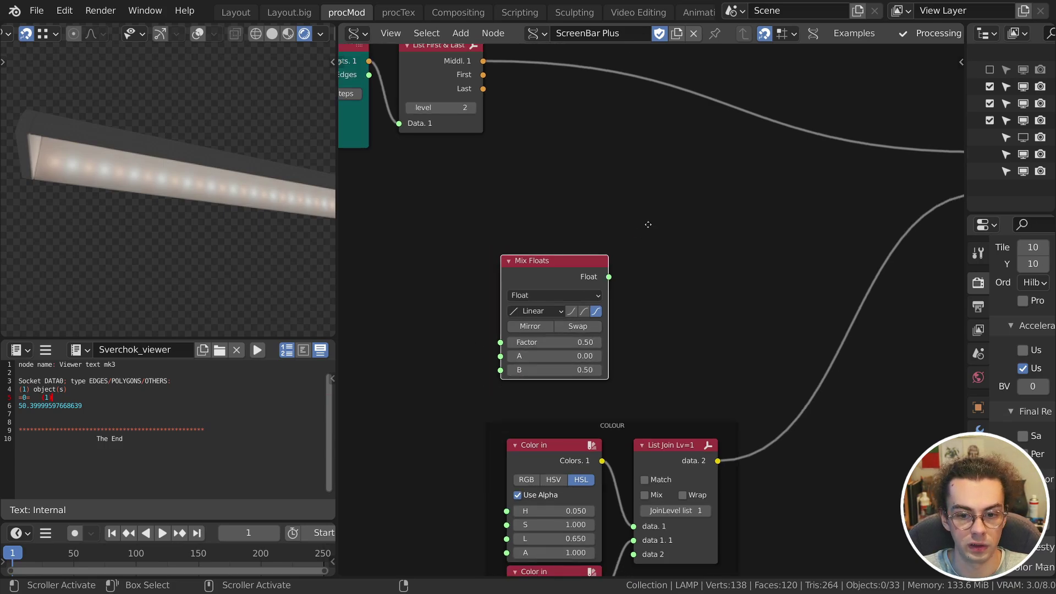
Connect the Mix Floats output to the Light viewer's Strength input and lower the mix Factor to 0.43.
{"action": "middle_click_drag", "start_coordinate": [641, 288], "coordinate": [502, 306]}
{"action": "left_click_drag", "start_coordinate": [469, 296], "coordinate": [843, 198]}
{"action": "mouse_move", "coordinate": [415, 358]}
{"action": "left_mouse_down"}
{"action": "mouse_move", "coordinate": [385, 358]}
{"action": "mouse_move", "coordinate": [418, 366]}
{"action": "left_mouse_up"}
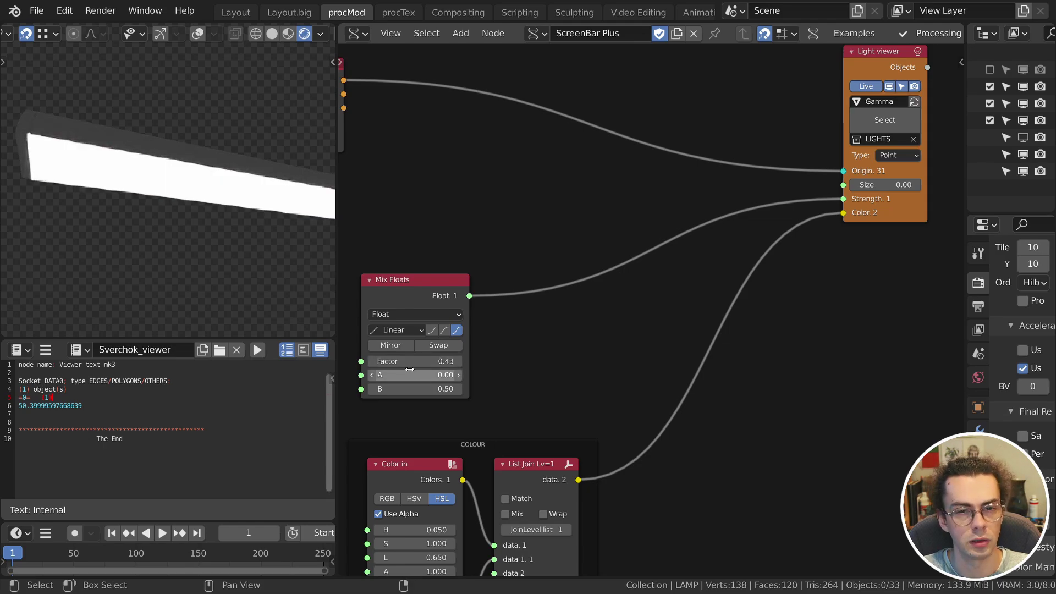
Add a ground plane, lower it along Z beneath the lamp, and reduce the strength mix Factor to 0.06.
{"action": "scroll", "coordinate": [208, 150], "scroll_direction": "down", "scroll_amount": 5}
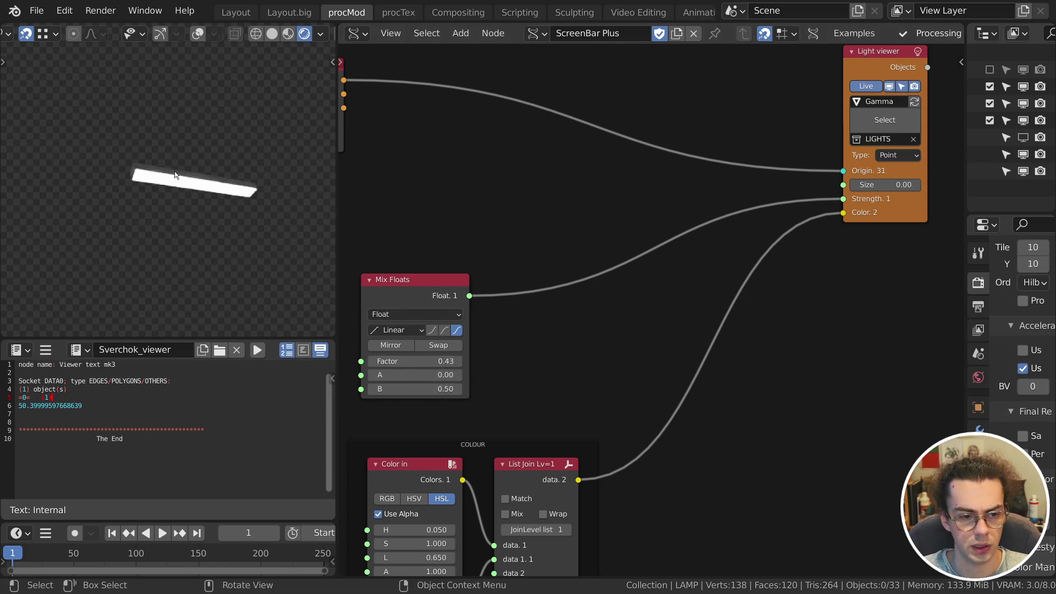
{"action": "key", "text": "shift+a"}
{"action": "mouse_move", "coordinate": [101, 205]}
{"action": "left_click", "coordinate": [261, 205]}
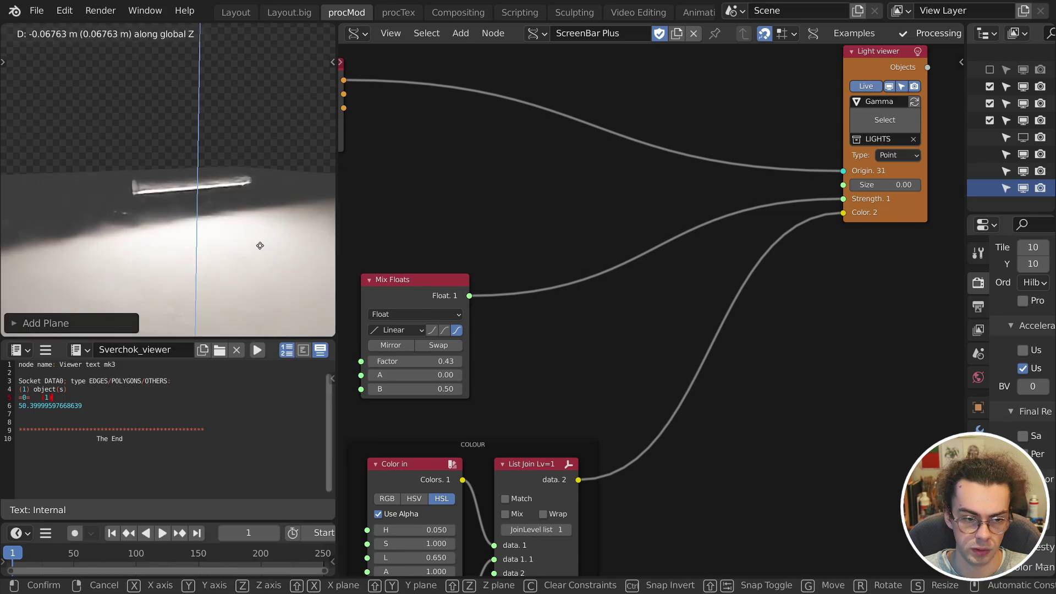
{"action": "left_click_drag", "start_coordinate": [259, 240], "coordinate": [266, 243]}
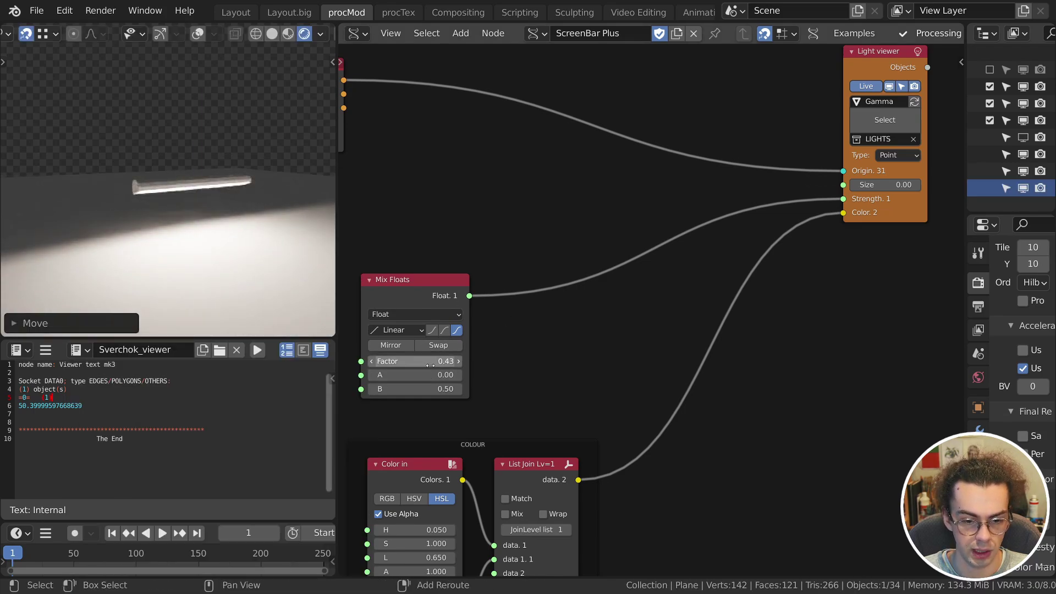
{"action": "left_click_drag", "start_coordinate": [429, 361], "coordinate": [402, 361]}
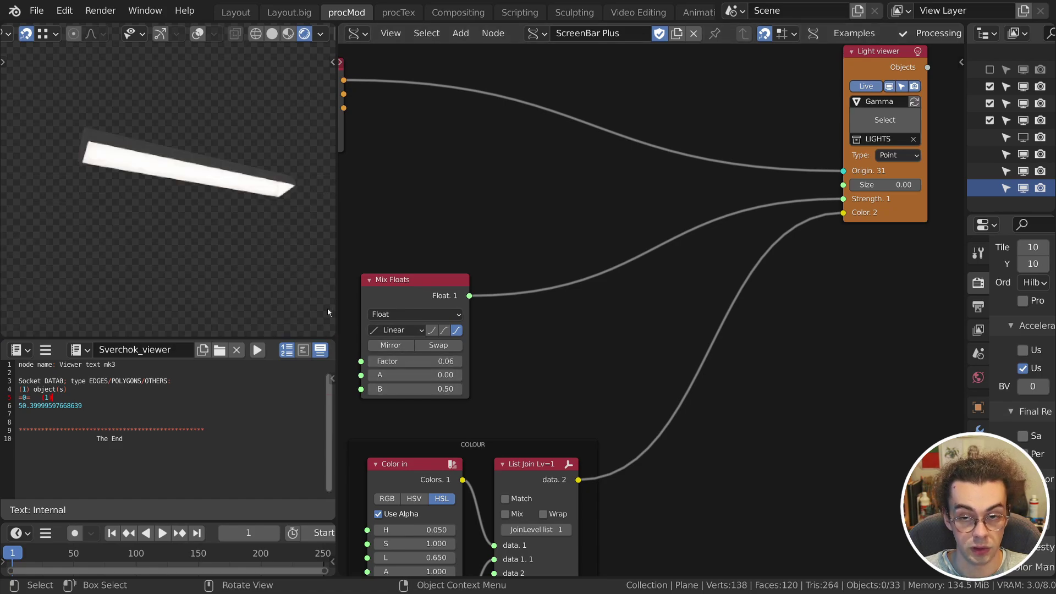
Frame the Mix Floats node with the label STRENGTH and move the light-position nodes up to clear space.
{"action": "middle_click_drag", "start_coordinate": [440, 302], "coordinate": [521, 295]}
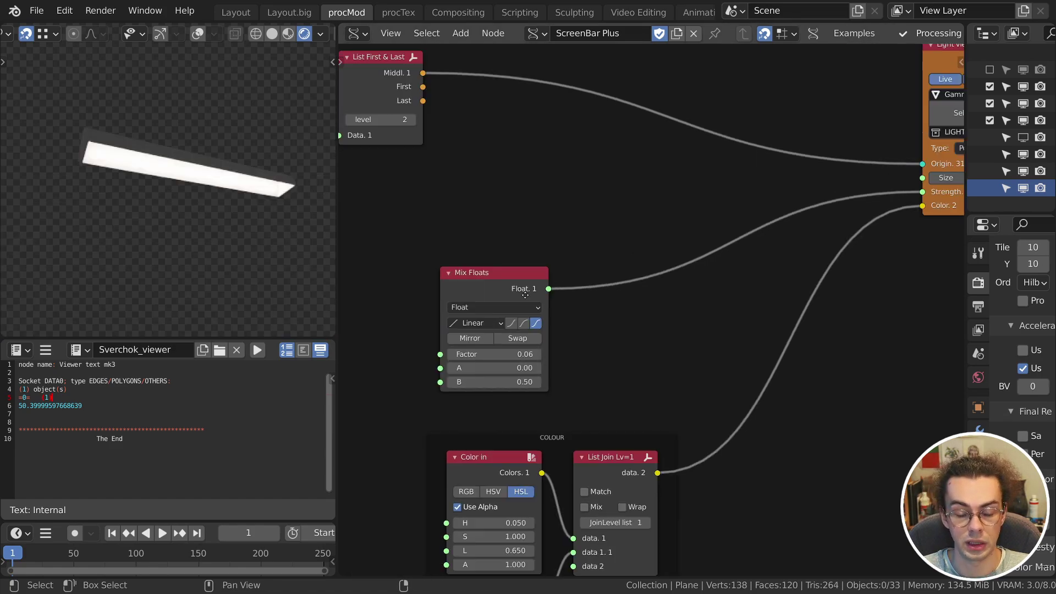
{"action": "left_click_drag", "start_coordinate": [874, 238], "coordinate": [439, 122]}
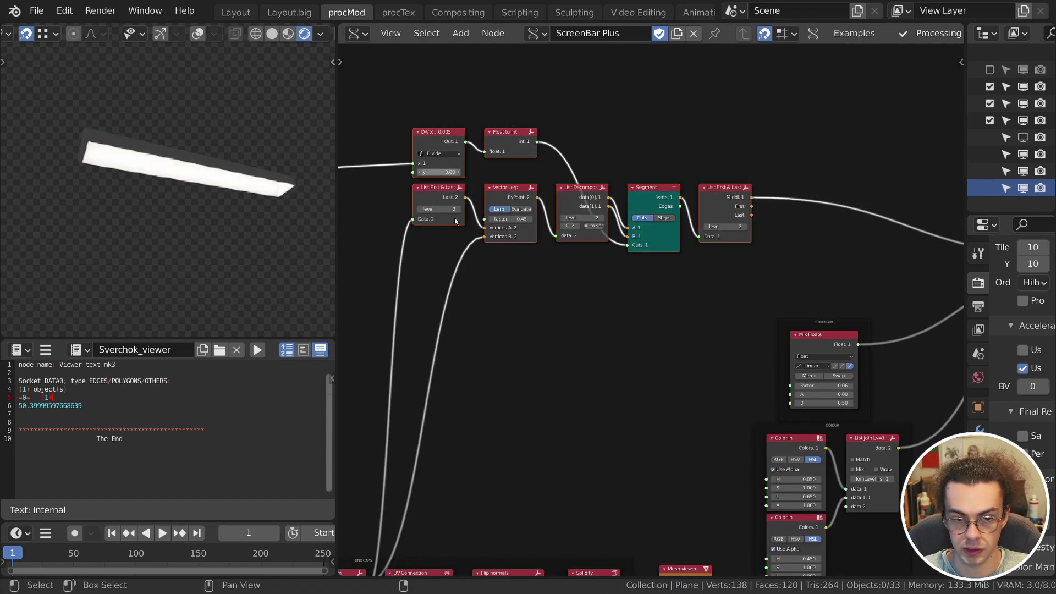
{"action": "key", "text": "g"}
{"action": "left_click", "coordinate": [495, 224]}
{"action": "middle_click_drag", "start_coordinate": [760, 242], "coordinate": [677, 255]}
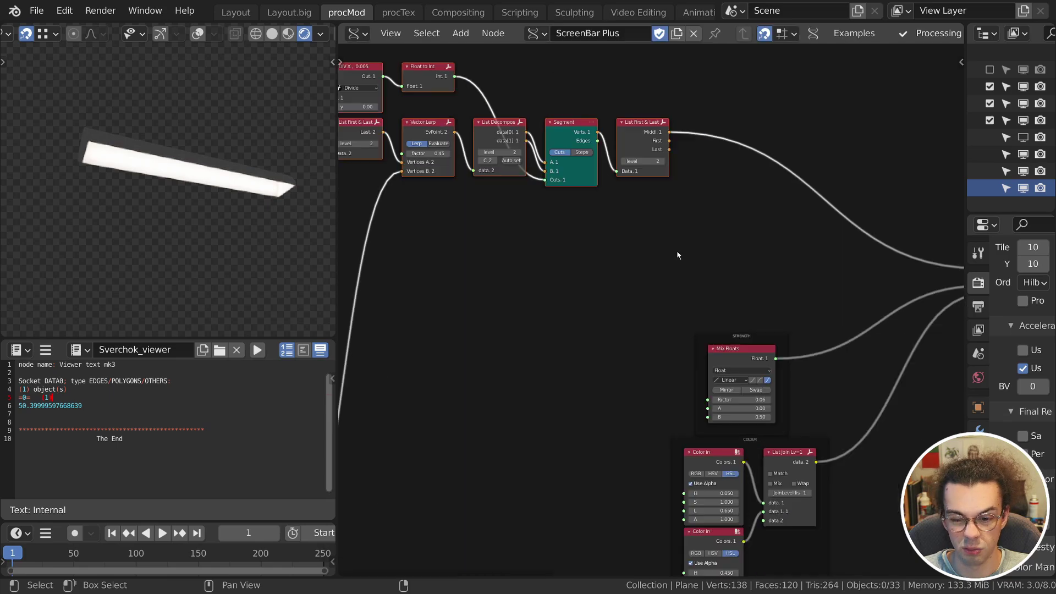
Add a second Mix Floats node in the space below the Segment node.
{"action": "key", "text": "shift+a"}
{"action": "mouse_move", "coordinate": [579, 242]}
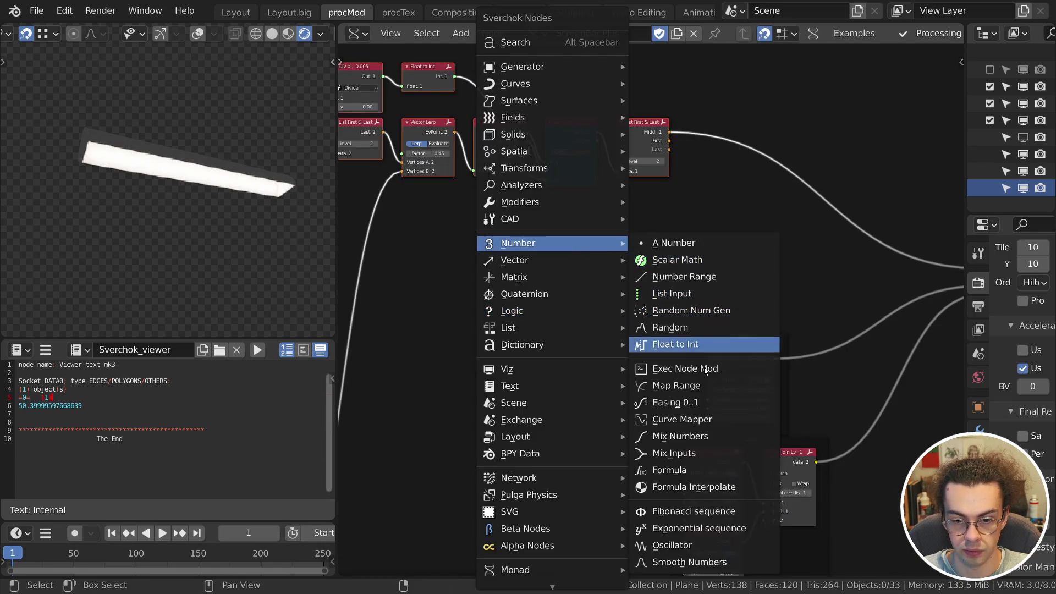
{"action": "left_click", "coordinate": [697, 454]}
{"action": "left_click", "coordinate": [545, 232]}
{"action": "scroll", "coordinate": [569, 297], "scroll_direction": "up", "scroll_amount": 5}
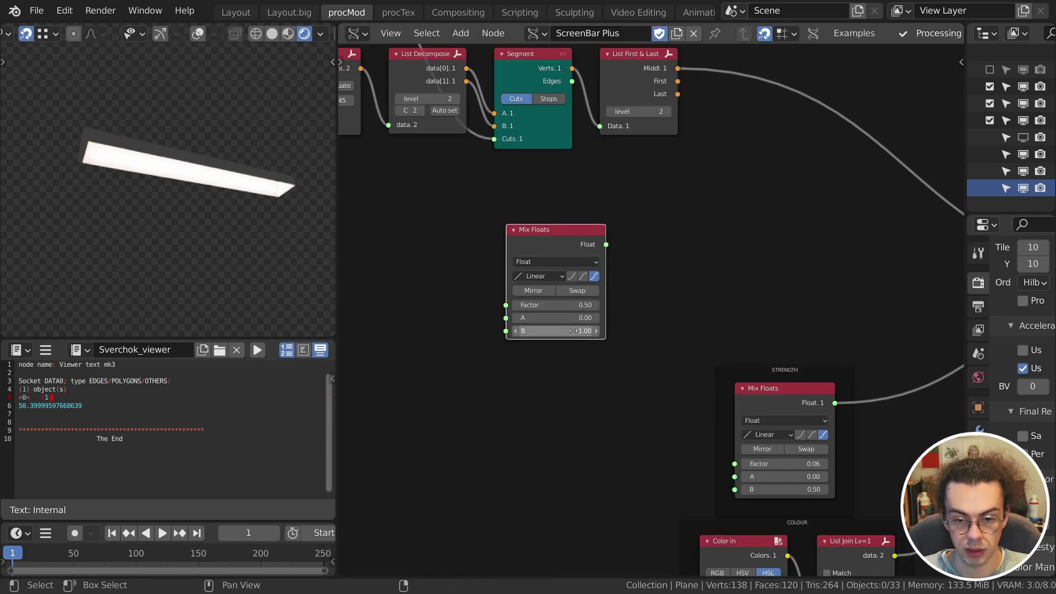
{"action": "middle_click_drag", "start_coordinate": [668, 269], "coordinate": [635, 296]}
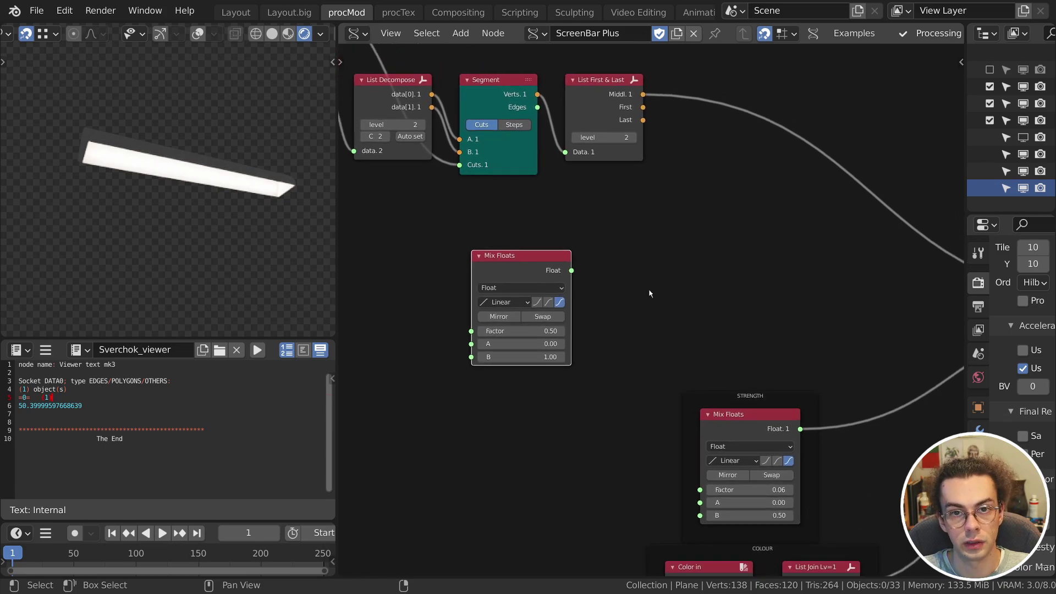
Add a Scalar Math node set to Sub, with the new Mix Floats output feeding its y input and x at 1.00.
{"action": "key", "text": "shift+a"}
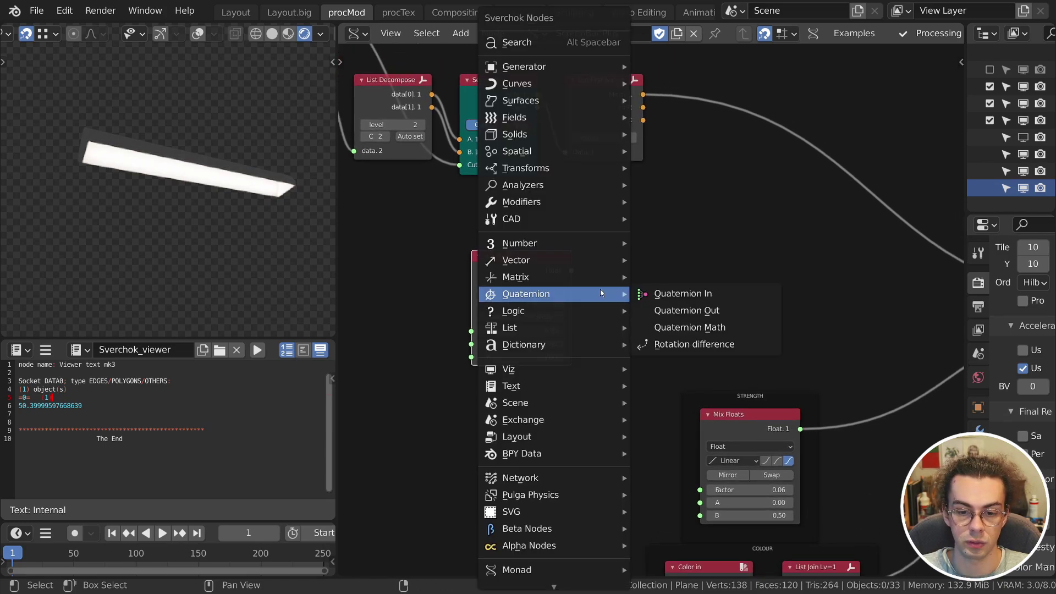
{"action": "mouse_move", "coordinate": [600, 243]}
{"action": "left_click", "coordinate": [645, 261]}
{"action": "left_click", "coordinate": [630, 219]}
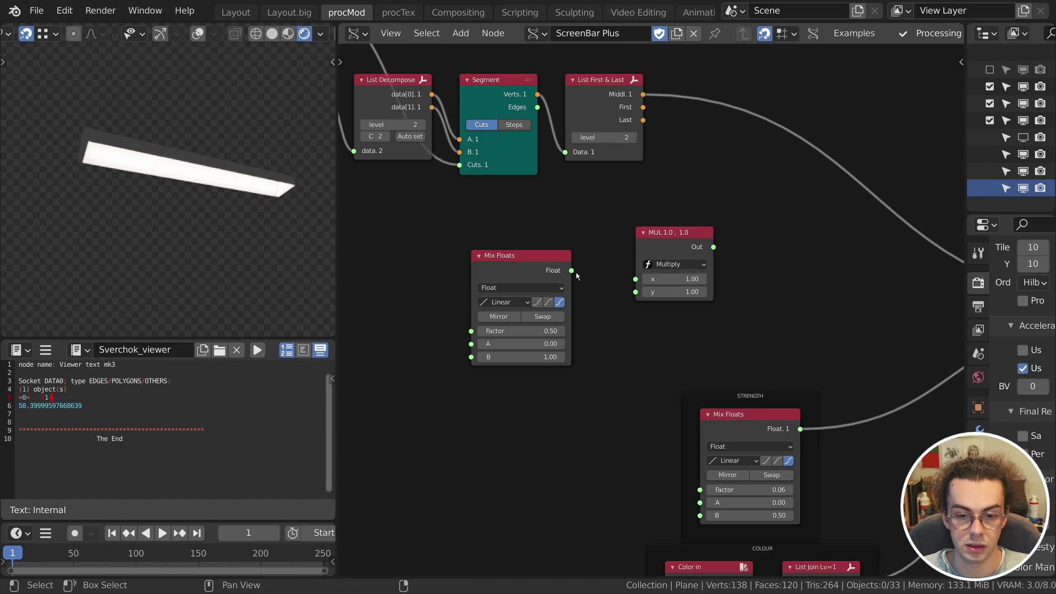
{"action": "left_click_drag", "start_coordinate": [572, 270], "coordinate": [635, 292]}
{"action": "left_click", "coordinate": [675, 264]}
{"action": "left_click", "coordinate": [652, 290]}
{"action": "scroll", "coordinate": [653, 302], "scroll_direction": "up", "scroll_amount": 3}
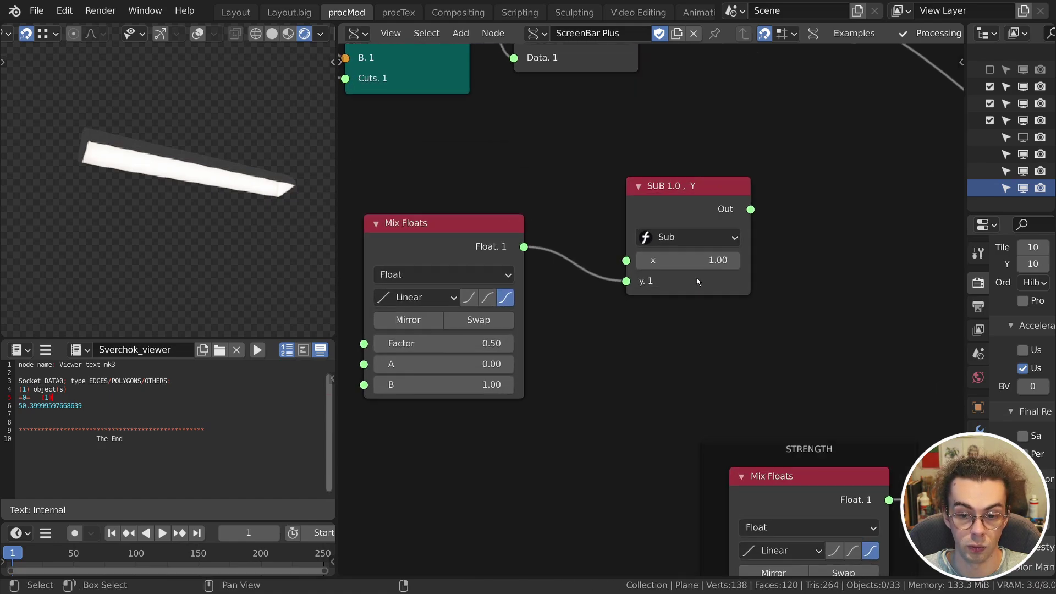
{"action": "scroll", "coordinate": [622, 288], "scroll_direction": "up", "scroll_amount": 1}
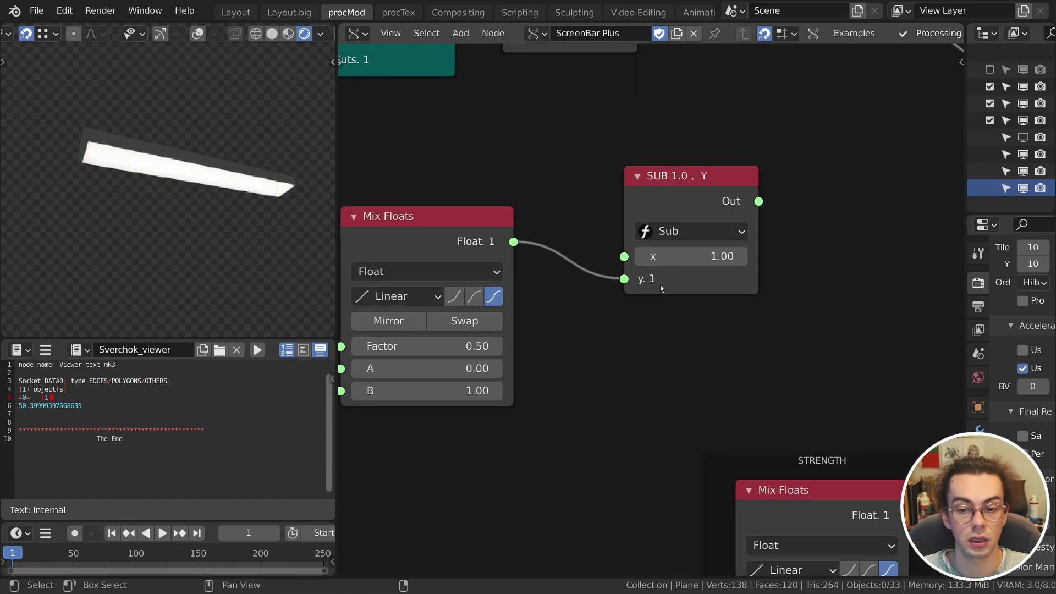
Keep the Mix Floats link to the Sub node's y input and move the Sub node close beside Mix Floats.
{"action": "left_click_drag", "start_coordinate": [625, 279], "coordinate": [630, 287]}
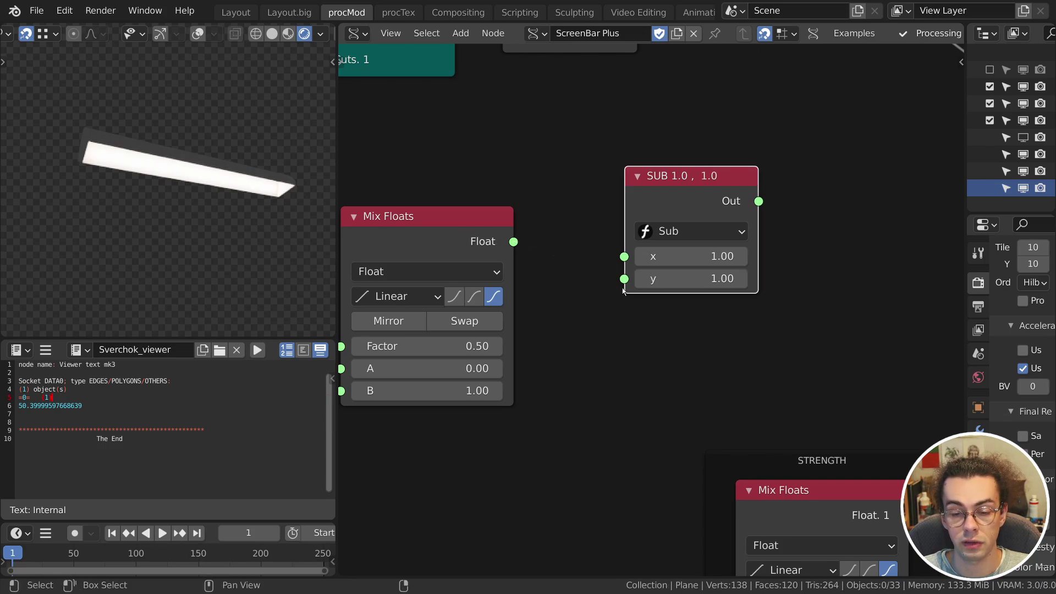
{"action": "key", "text": "ctrl+z"}
{"action": "left_click_drag", "start_coordinate": [689, 191], "coordinate": [611, 232]}
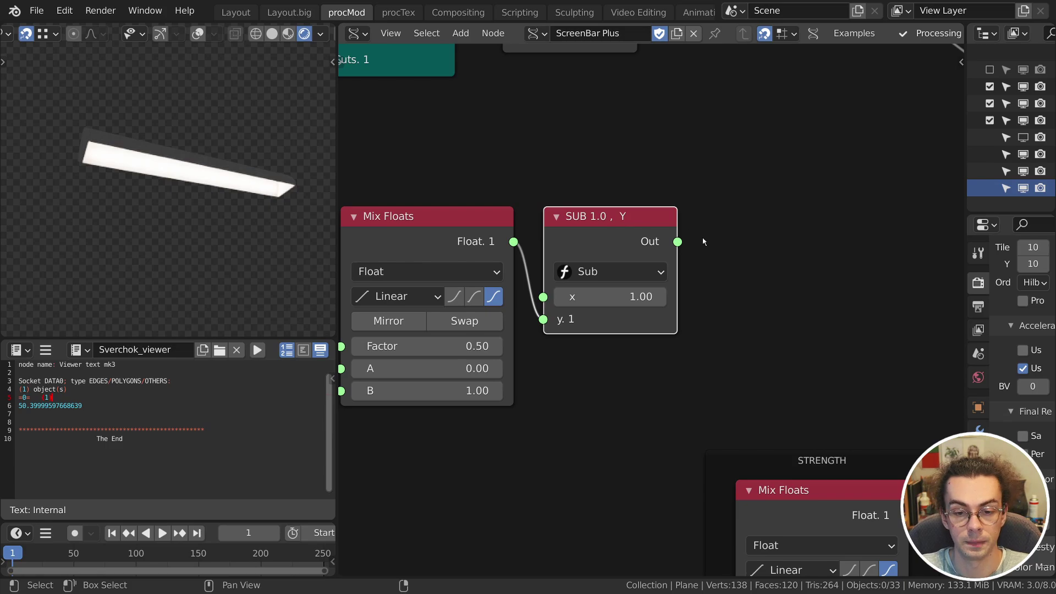
{"action": "scroll", "coordinate": [552, 230], "scroll_direction": "down", "scroll_amount": 2}
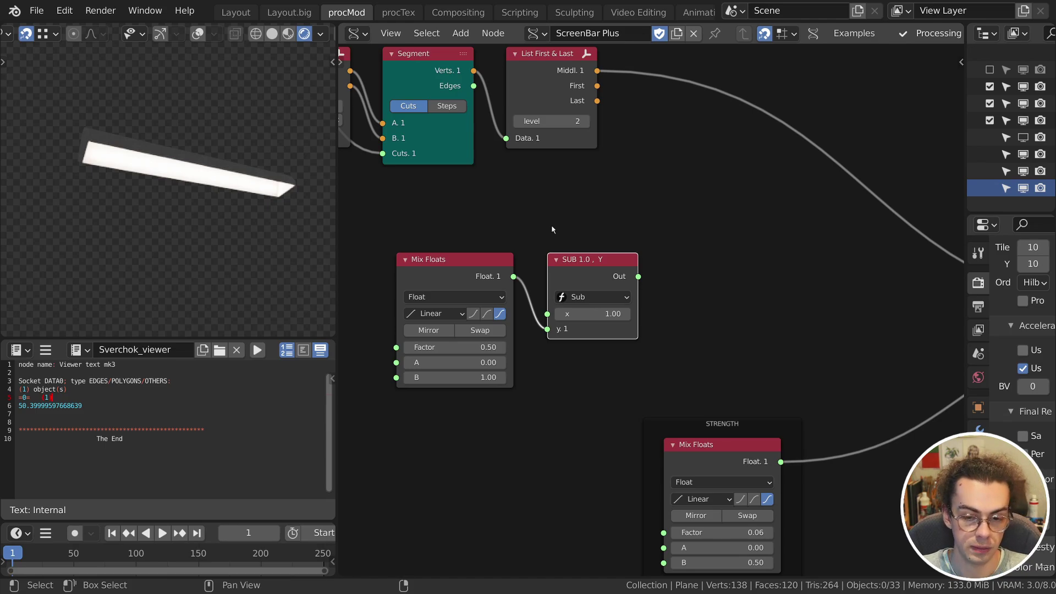
Add a List Join node that joins the Sub output first and the new Mix Floats output second.
{"action": "key", "text": "shift+a"}
{"action": "mouse_move", "coordinate": [572, 328]}
{"action": "mouse_move", "coordinate": [797, 90]}
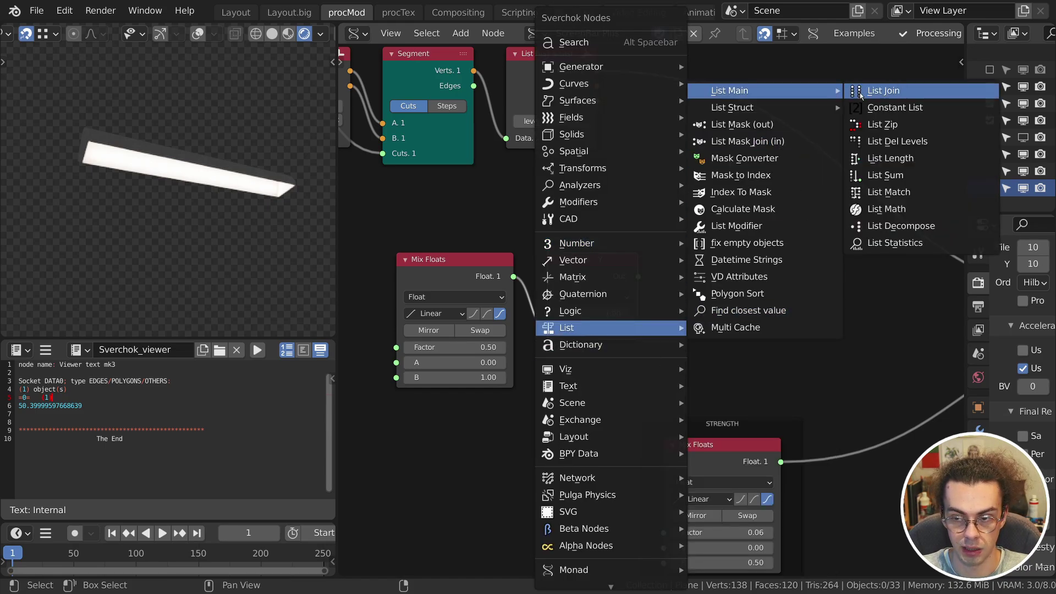
{"action": "left_click", "coordinate": [861, 96]}
{"action": "left_click", "coordinate": [684, 252]}
{"action": "left_click_drag", "start_coordinate": [638, 277], "coordinate": [684, 348]}
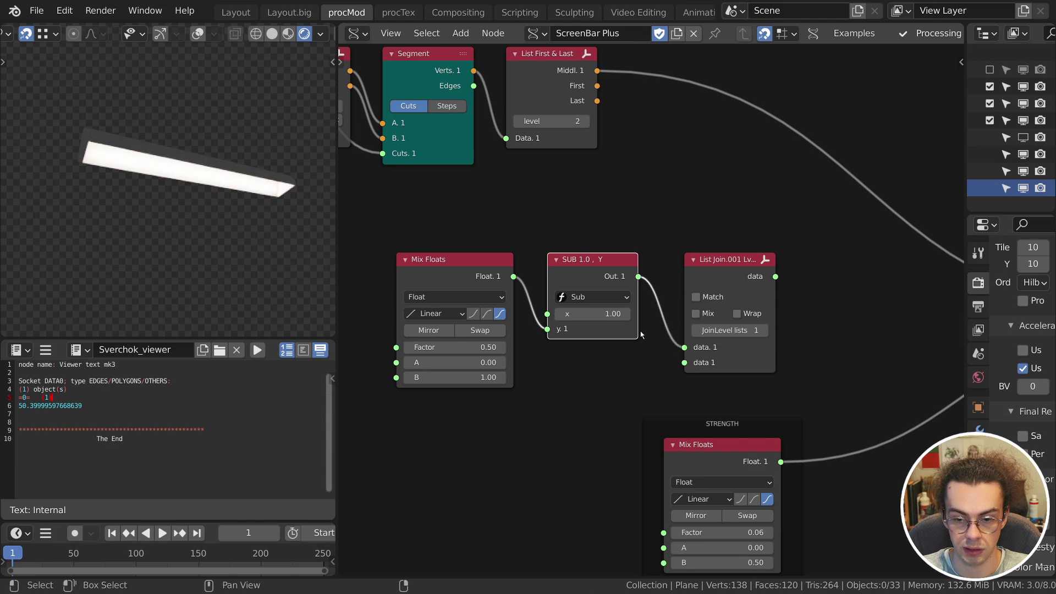
{"action": "left_click_drag", "start_coordinate": [514, 277], "coordinate": [683, 362]}
Tighten the spacing of the Sub and List Join nodes beside the new Mix Floats node.
{"action": "left_click_drag", "start_coordinate": [705, 269], "coordinate": [678, 265]}
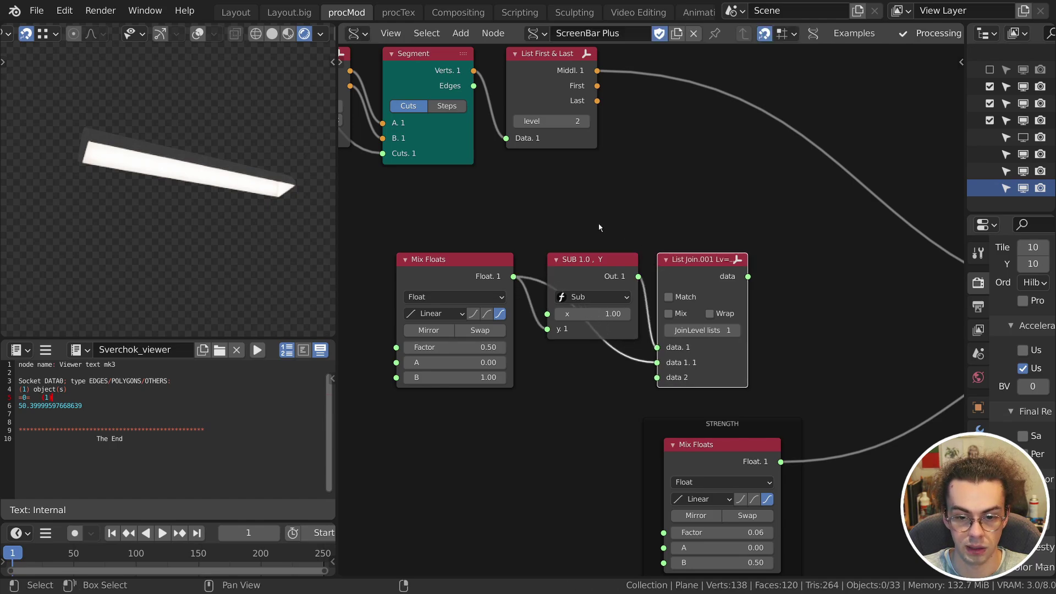
{"action": "left_click_drag", "start_coordinate": [599, 229], "coordinate": [702, 278]}
{"action": "left_click_drag", "start_coordinate": [702, 278], "coordinate": [684, 281]}
{"action": "left_click", "coordinate": [679, 234]}
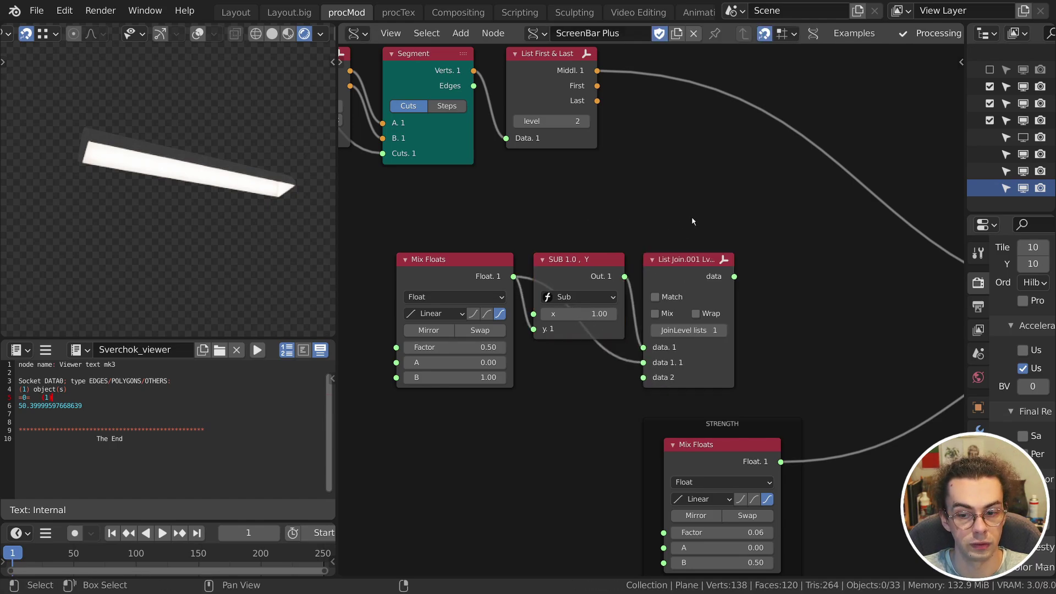
Add a Multiply Scalar Math node with the new List Join output in x and the STRENGTH Mix Floats output in y.
{"action": "scroll", "coordinate": [692, 222], "scroll_direction": "down", "scroll_amount": 1}
{"action": "middle_click_drag", "start_coordinate": [743, 267], "coordinate": [629, 261]}
{"action": "key", "text": "shift+a"}
{"action": "mouse_move", "coordinate": [665, 246]}
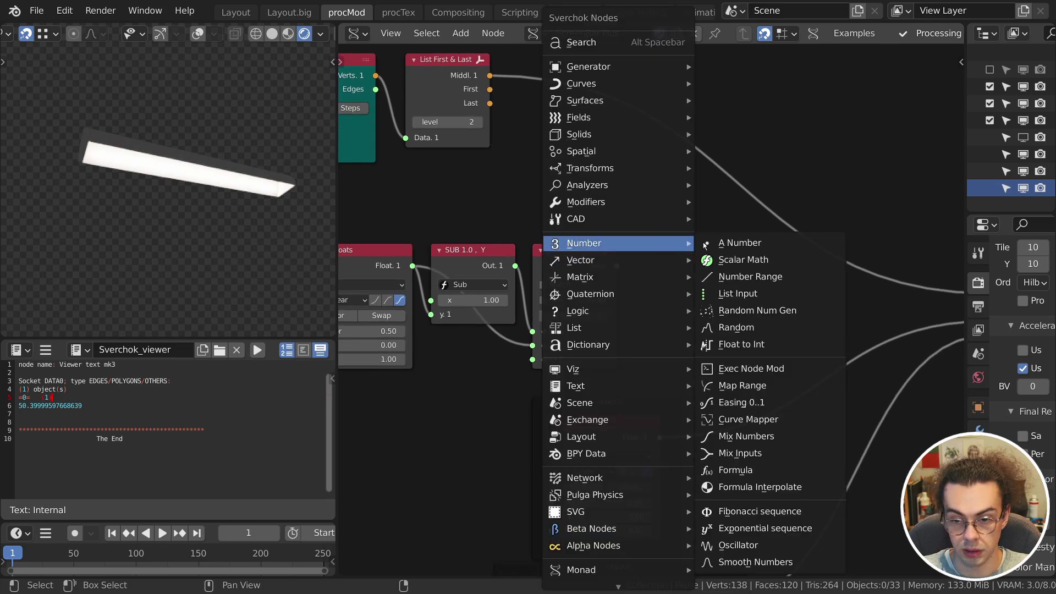
{"action": "left_click", "coordinate": [743, 260]}
{"action": "left_click_drag", "start_coordinate": [617, 266], "coordinate": [672, 287]}
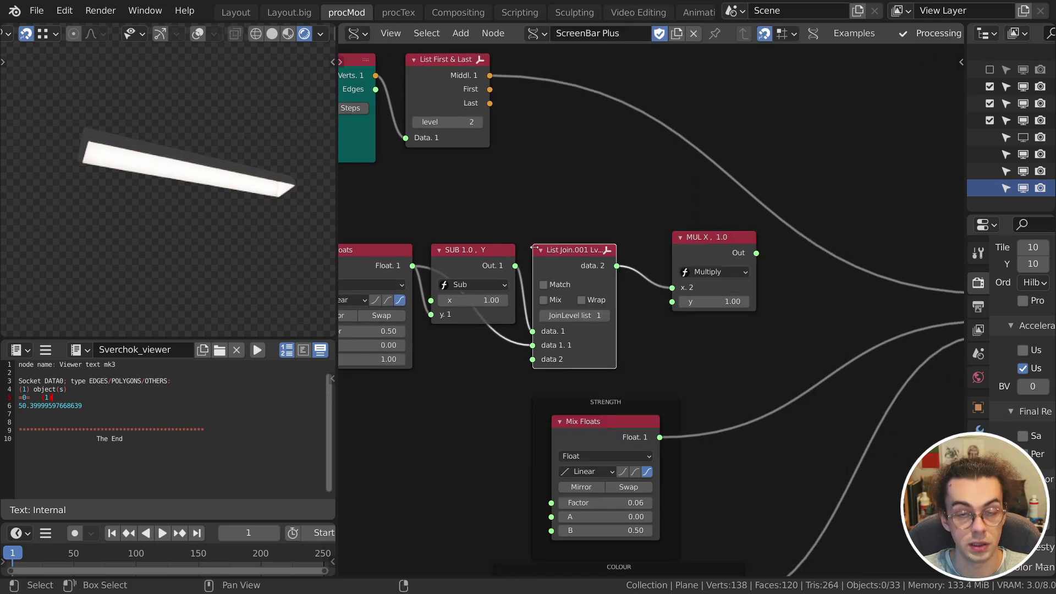
{"action": "left_click_drag", "start_coordinate": [660, 438], "coordinate": [672, 301]}
{"action": "left_click_drag", "start_coordinate": [639, 401], "coordinate": [605, 390]}
Feed the Multiply output into the Light viewer's Strength and adjust the upper Mix Floats Factor to shift the warm-cool balance.
{"action": "middle_click_drag", "start_coordinate": [754, 302], "coordinate": [547, 346]}
{"action": "left_click_drag", "start_coordinate": [550, 297], "coordinate": [779, 369]}
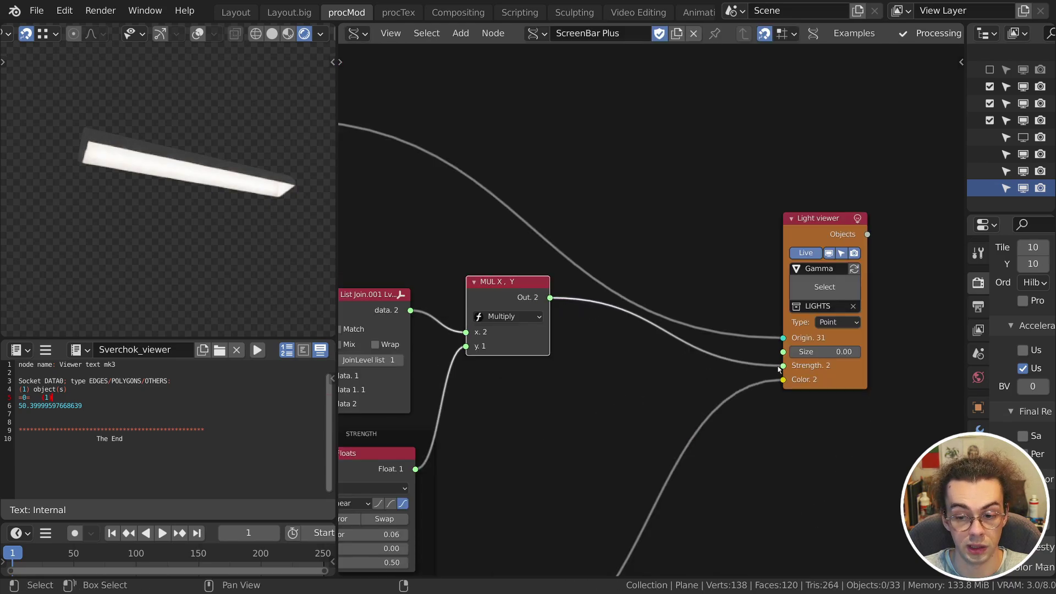
{"action": "middle_click_drag", "start_coordinate": [567, 360], "coordinate": [826, 354]}
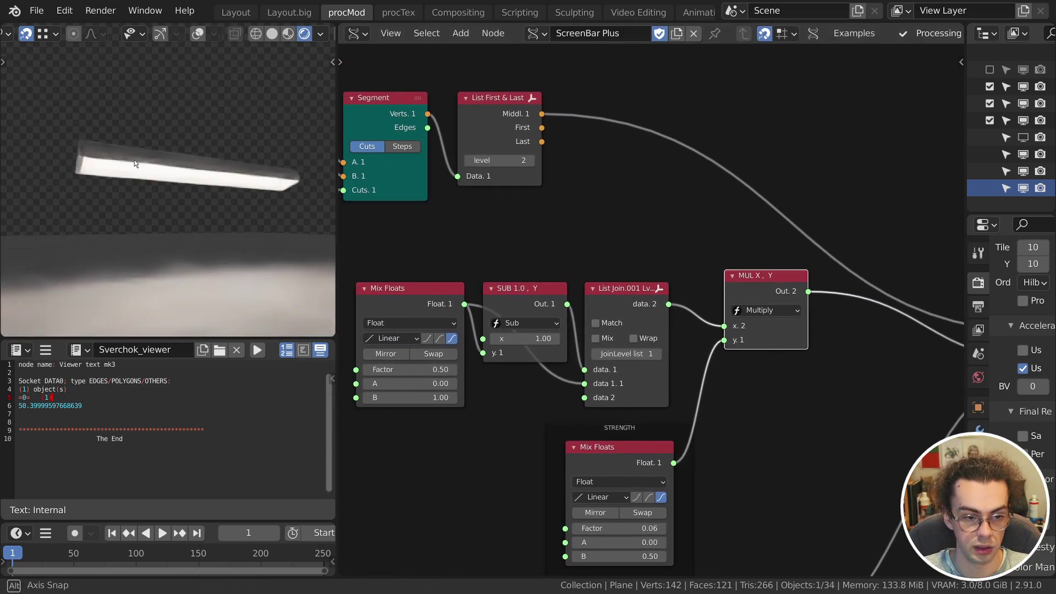
{"action": "middle_click_drag", "start_coordinate": [140, 211], "coordinate": [127, 183]}
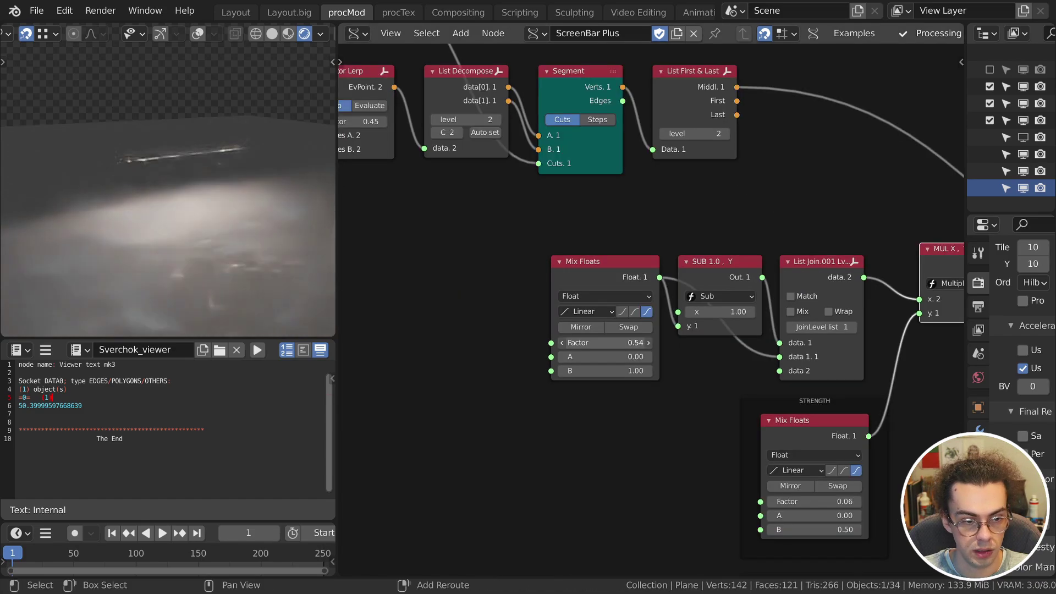
{"action": "left_click_drag", "start_coordinate": [605, 343], "coordinate": [365, 343]}
Group all the light position, strength and colour nodes into one frame labelled LEDs and save the file.
{"action": "scroll", "coordinate": [614, 343], "scroll_direction": "down", "scroll_amount": 4}
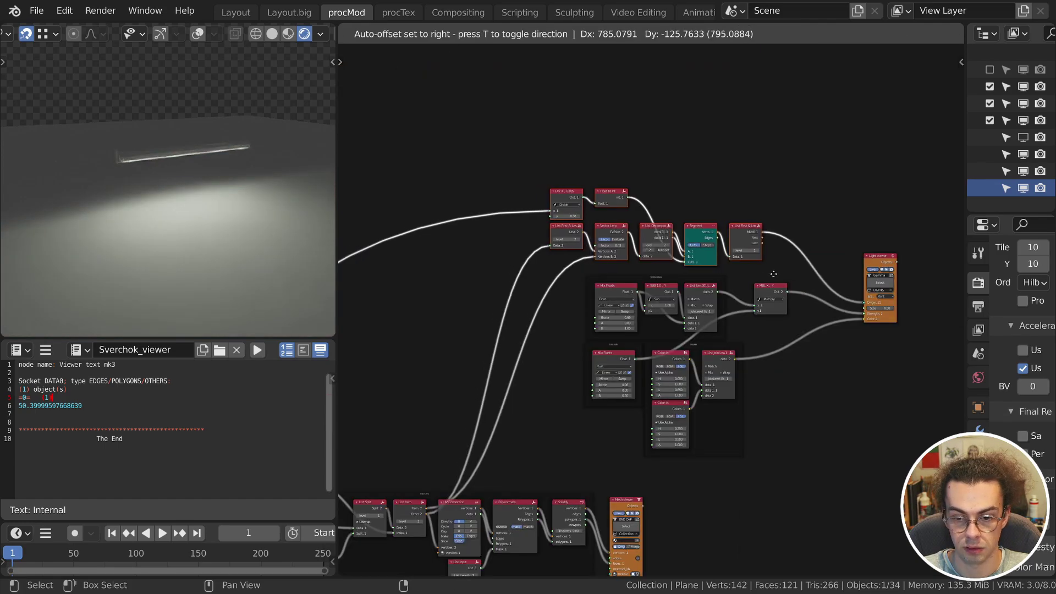
{"action": "key", "text": "b"}
{"action": "left_click_drag", "start_coordinate": [494, 154], "coordinate": [794, 459]}
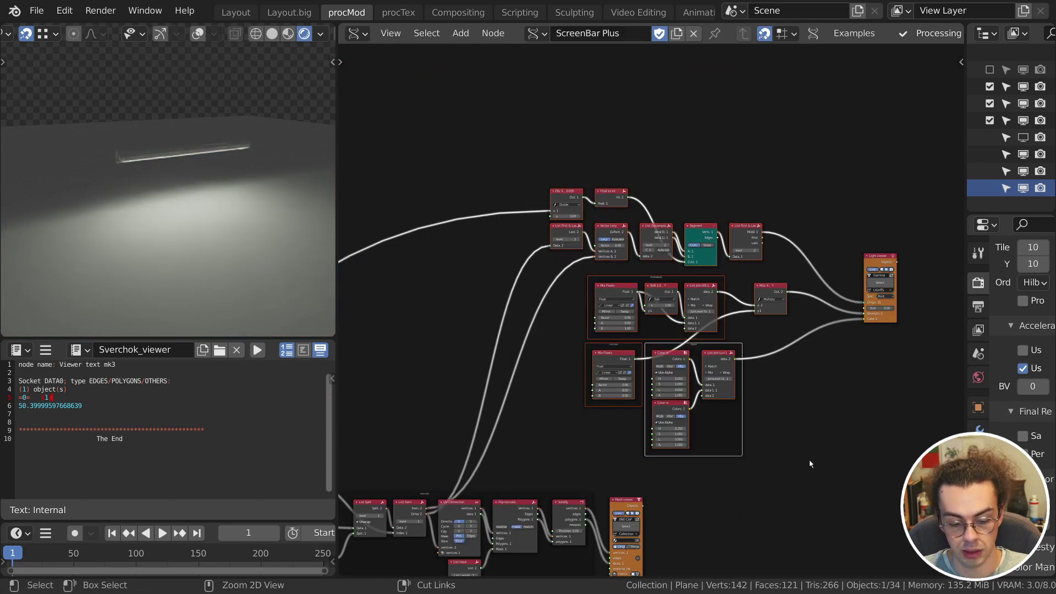
{"action": "key", "text": "ctrl+j"}
{"action": "key", "text": "F2"}
{"action": "type", "text": "LEDs"}
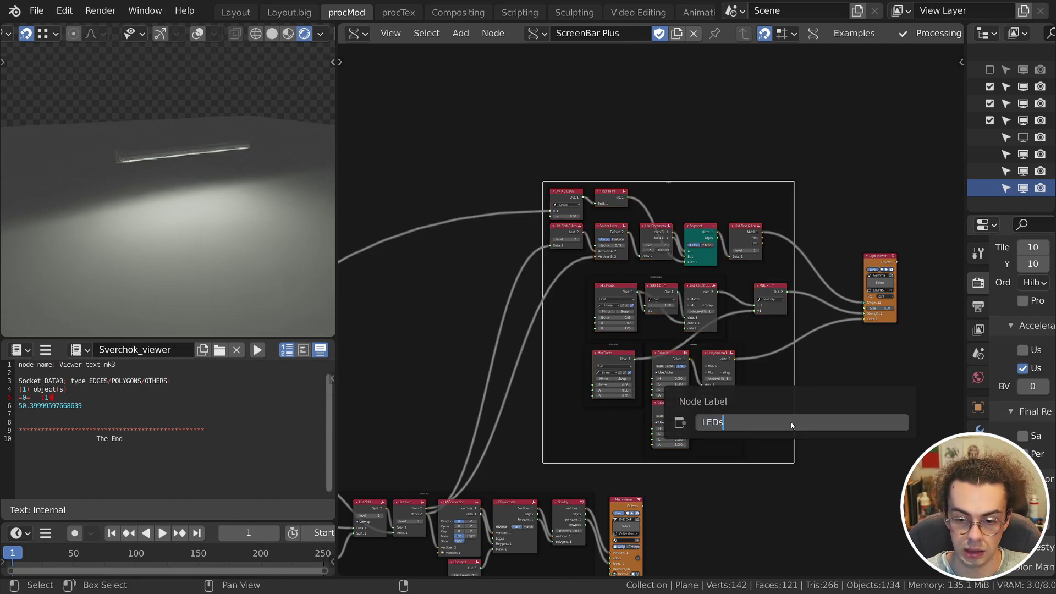
{"action": "key", "text": "Return"}
{"action": "key", "text": "ctrl+s"}
Set the RESOLUTION control to 11.
{"action": "middle_click_drag", "start_coordinate": [792, 434], "coordinate": [738, 259]}
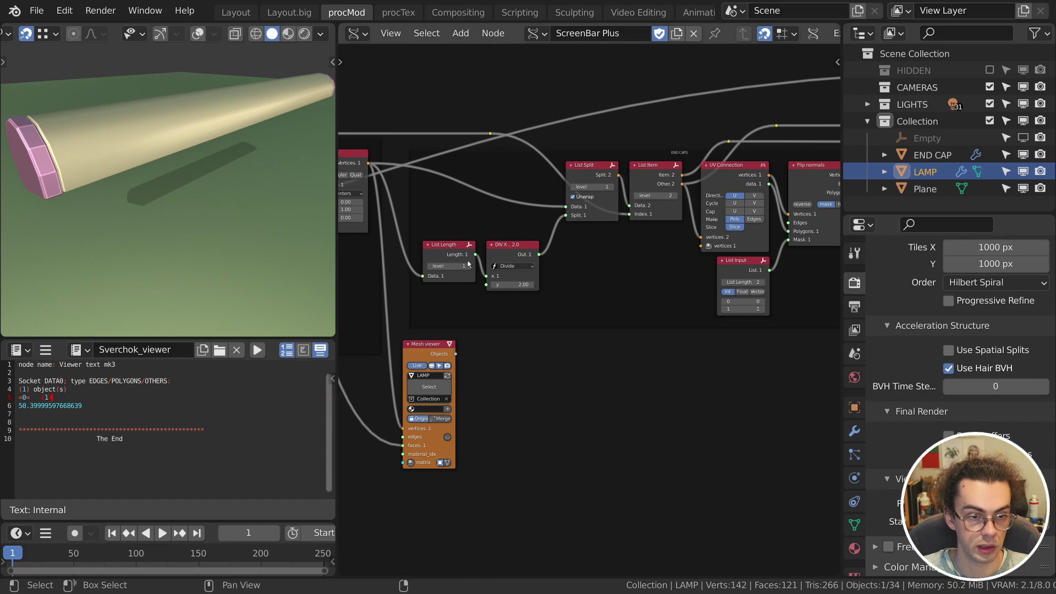
{"action": "middle_click_drag", "start_coordinate": [423, 341], "coordinate": [742, 337]}
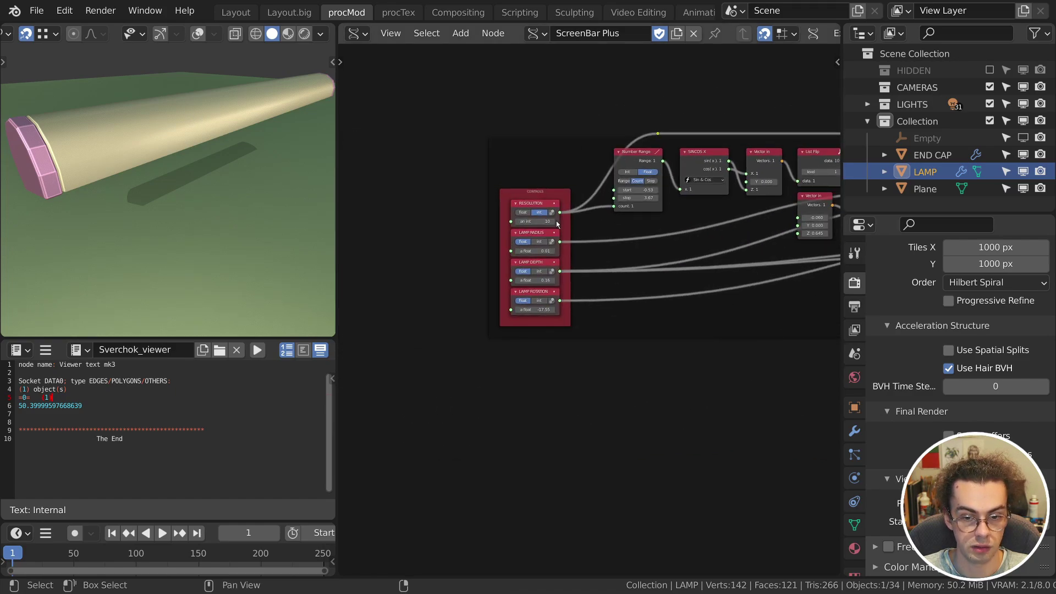
{"action": "left_click", "coordinate": [551, 221]}
Enable smooth shade in the properties of the LAMP Mesh viewer node.
{"action": "middle_click_drag", "start_coordinate": [707, 214], "coordinate": [567, 162]}
{"action": "scroll", "coordinate": [587, 358], "scroll_direction": "up", "scroll_amount": 4}
{"action": "scroll", "coordinate": [587, 366], "scroll_direction": "up", "scroll_amount": 2}
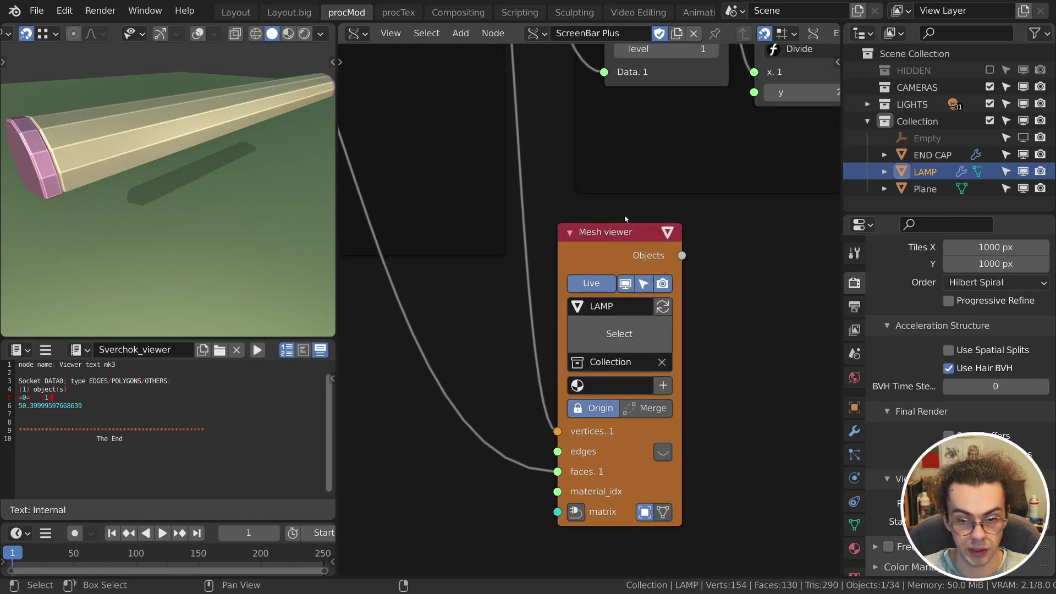
{"action": "key", "text": "n"}
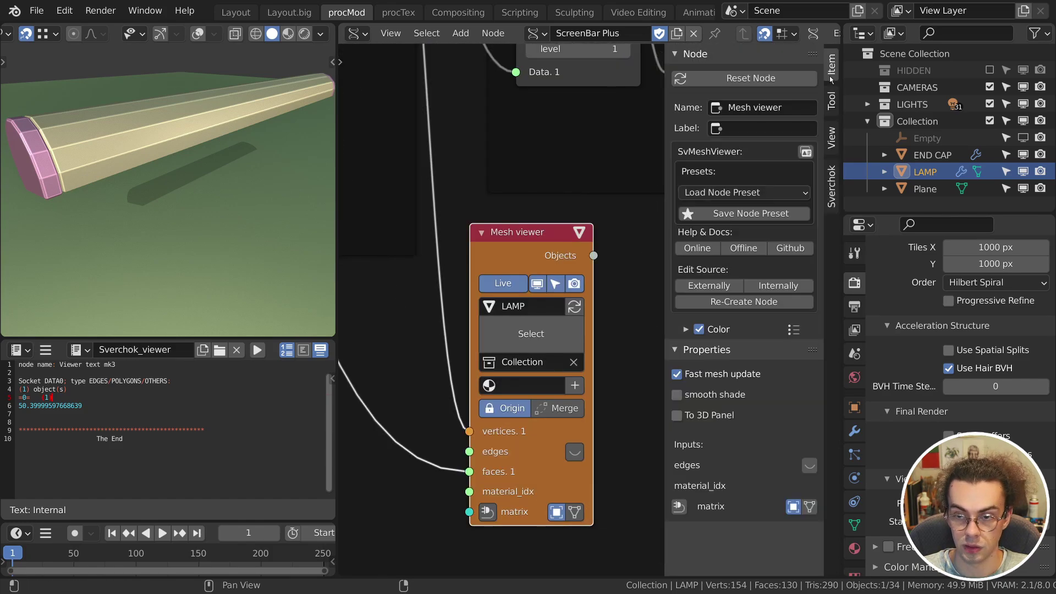
{"action": "left_click", "coordinate": [831, 64]}
{"action": "left_click", "coordinate": [705, 397]}
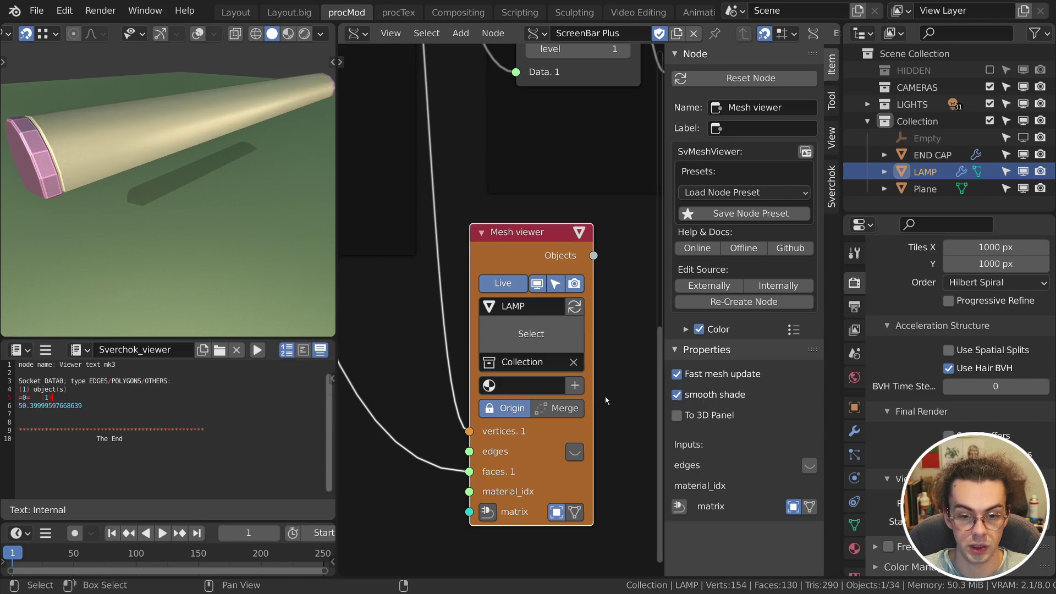
Enable smooth shade in the properties of the END CAP Mesh viewer node.
{"action": "scroll", "coordinate": [543, 310], "scroll_direction": "down", "scroll_amount": 8}
{"action": "middle_click_drag", "start_coordinate": [542, 310], "coordinate": [515, 200]}
{"action": "left_click", "coordinate": [514, 200]}
{"action": "left_click", "coordinate": [730, 395]}
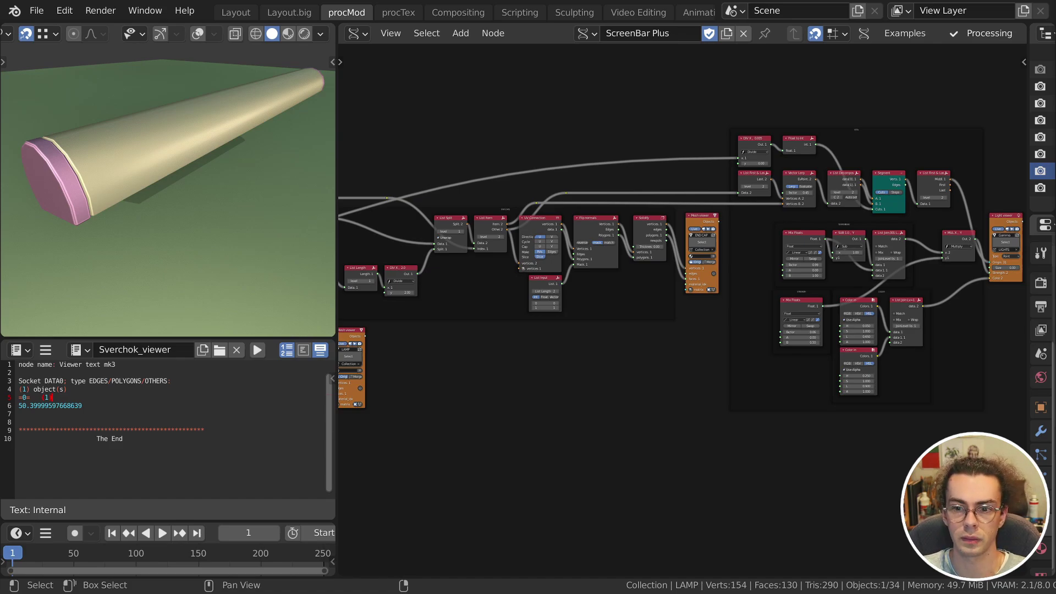
Examine the curve points from the LAMP frame's Vector in node in front orthographic view.
{"action": "middle_click_drag", "start_coordinate": [357, 192], "coordinate": [536, 229]}
{"action": "scroll", "coordinate": [536, 229], "scroll_direction": "up", "scroll_amount": 1}
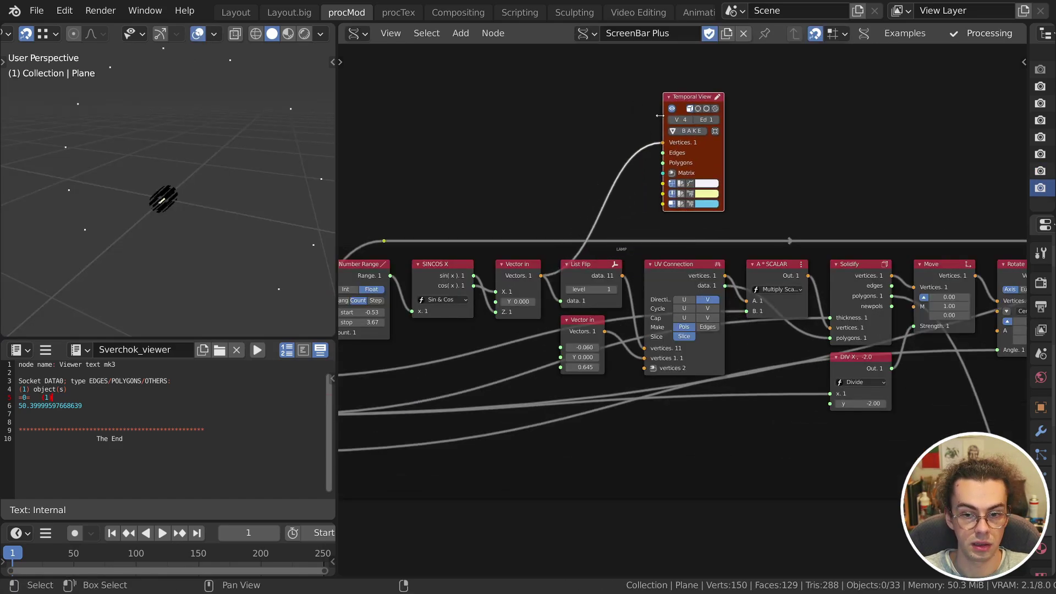
{"action": "key", "text": "KP_1"}
{"action": "scroll", "coordinate": [193, 160], "scroll_direction": "down", "scroll_amount": 2}
{"action": "middle_click_drag", "start_coordinate": [189, 163], "coordinate": [172, 183], "text": "shift"}
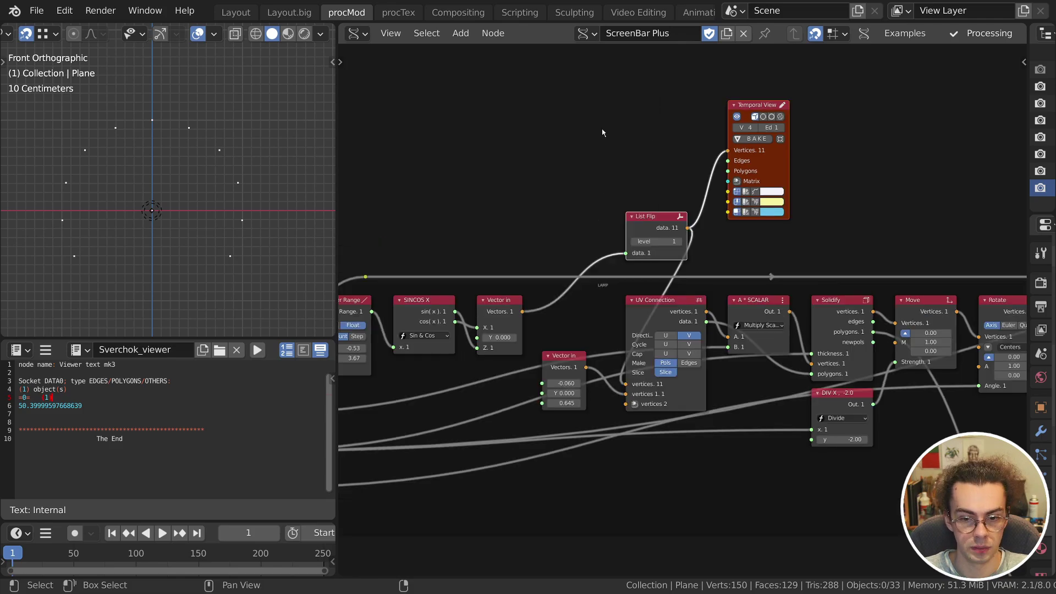
Undo the last move of the List Flip node and place the Temporal Viewer well above the LAMP nodes.
{"action": "key", "text": "ctrl+z"}
{"action": "left_click_drag", "start_coordinate": [676, 190], "coordinate": [683, 124]}
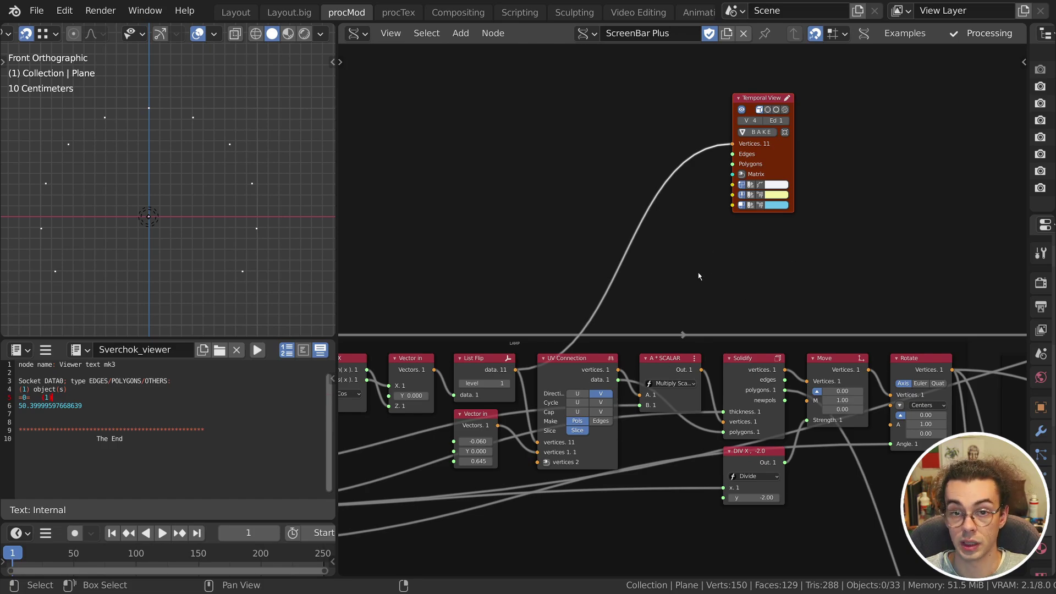
{"action": "scroll", "coordinate": [698, 272], "scroll_direction": "up", "scroll_amount": 1}
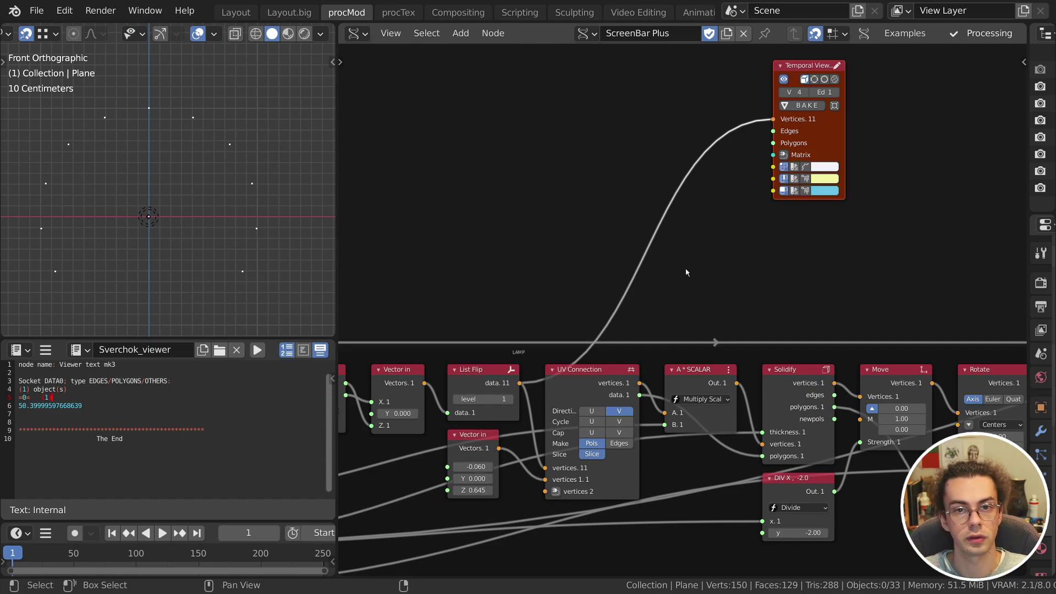
Preview the Vector in output in the Temporal Viewer and save the file.
{"action": "middle_click_drag", "start_coordinate": [726, 250], "coordinate": [689, 302]}
{"action": "left_click_drag", "start_coordinate": [666, 209], "coordinate": [809, 287]}
{"action": "left_click_drag", "start_coordinate": [765, 230], "coordinate": [840, 198]}
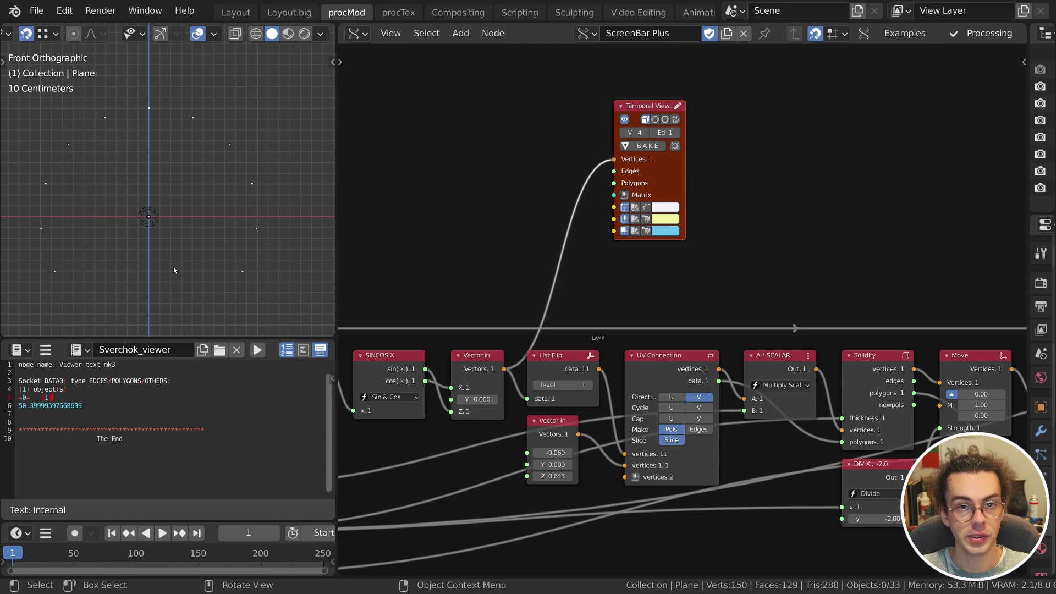
{"action": "mouse_move", "coordinate": [247, 286]}
{"action": "left_mouse_down"}
{"action": "mouse_move", "coordinate": [94, 250]}
{"action": "mouse_move", "coordinate": [104, 303]}
{"action": "mouse_move", "coordinate": [263, 272]}
{"action": "left_mouse_up"}
{"action": "key", "text": "ctrl+s"}
Add a List First & Last node on the link from Vector in to the Temporal Viewer, passing on the middle points.
{"action": "key", "text": "shift+a"}
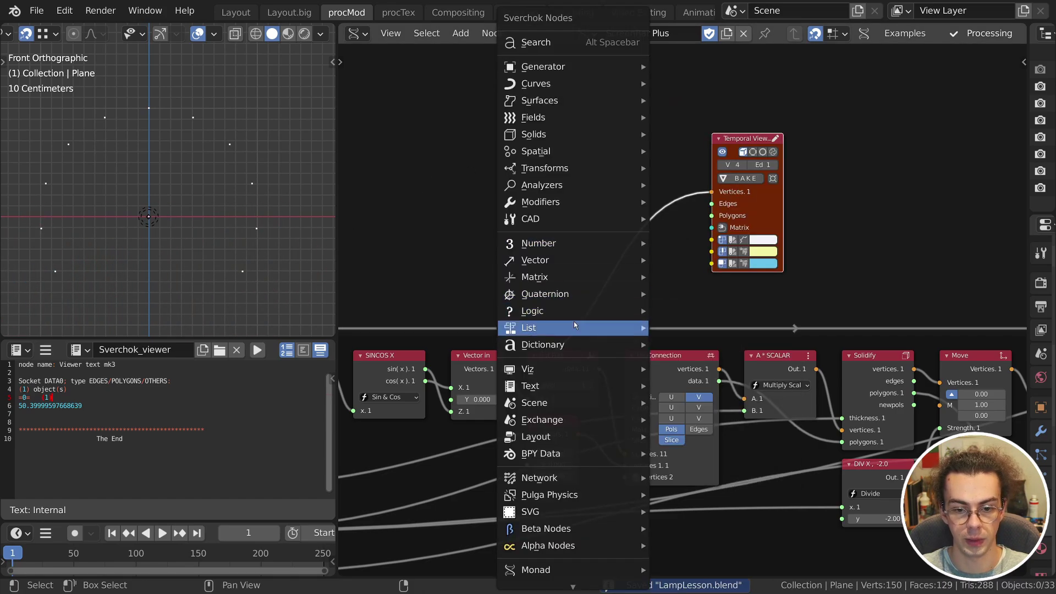
{"action": "mouse_move", "coordinate": [710, 107]}
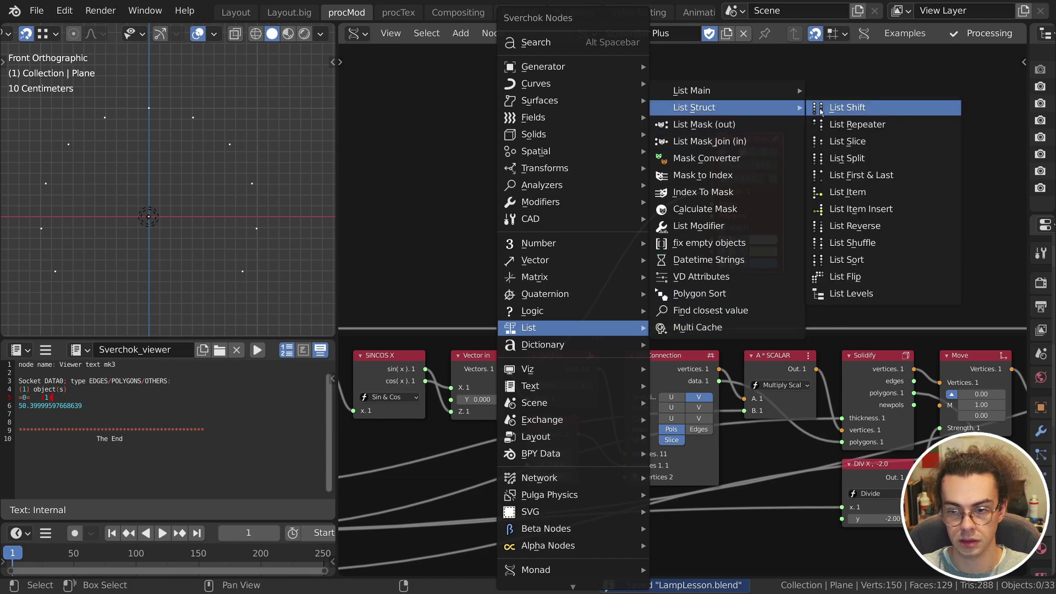
{"action": "left_click", "coordinate": [854, 175]}
{"action": "left_click", "coordinate": [579, 207]}
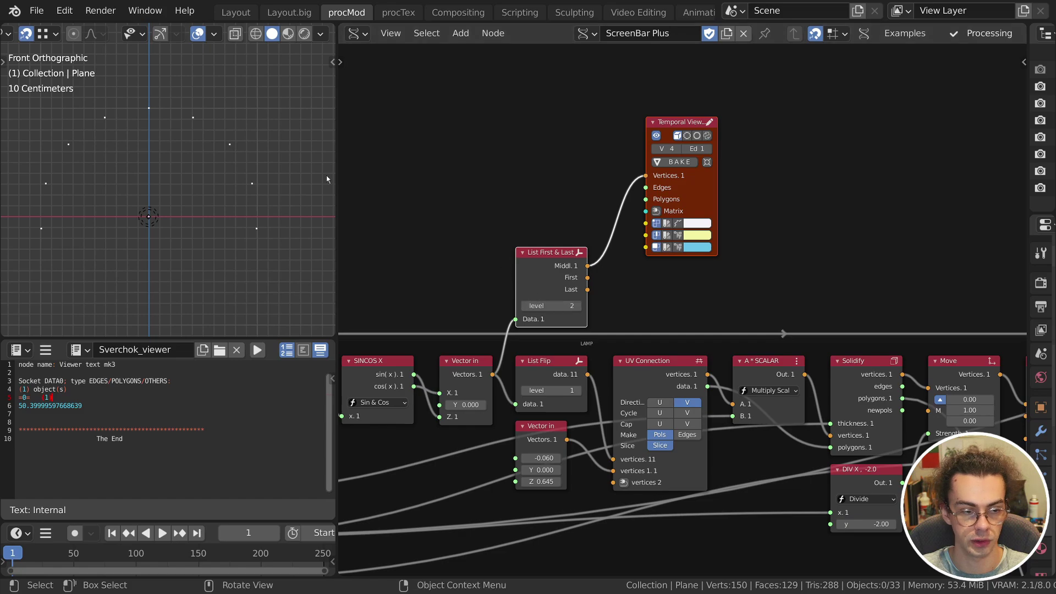
Add a Vector Math node set to Multiply Scalar between List First & Last and the Temporal Viewer.
{"action": "key", "text": "shift+a"}
{"action": "mouse_move", "coordinate": [583, 264]}
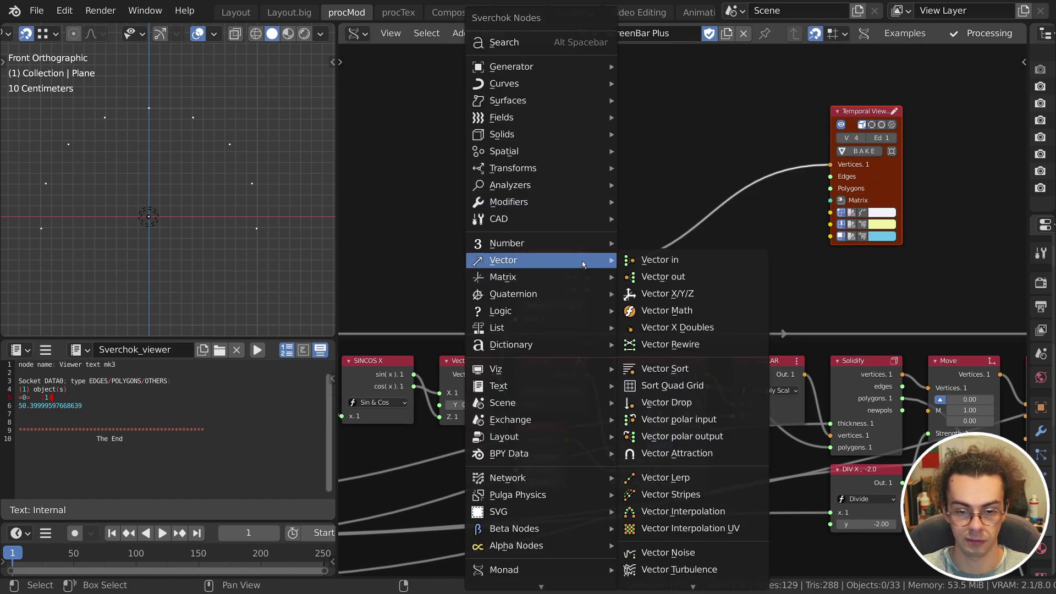
{"action": "left_click", "coordinate": [682, 314]}
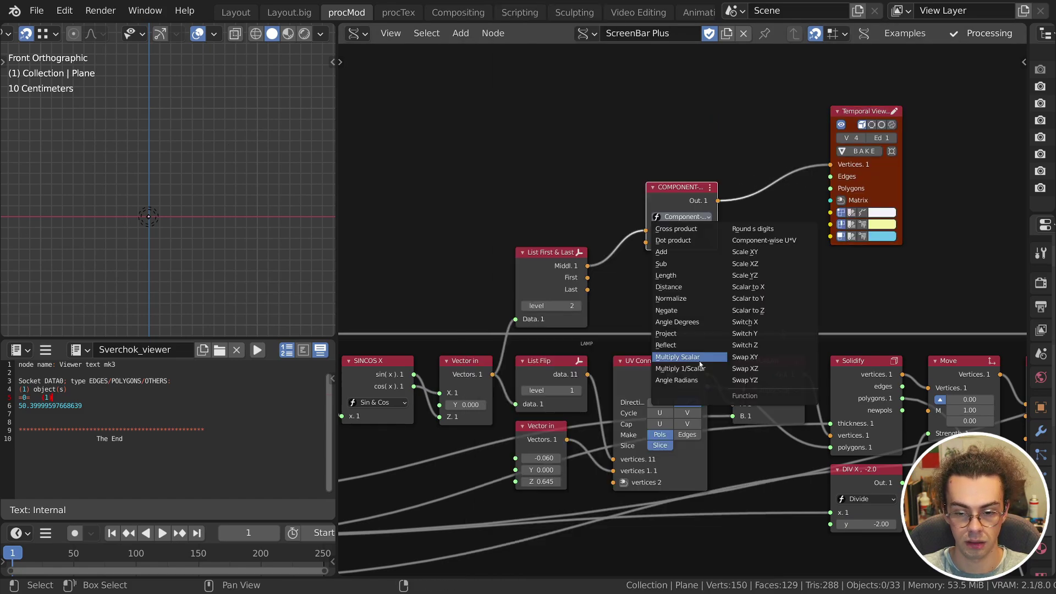
{"action": "left_click", "coordinate": [698, 359]}
{"action": "left_click_drag", "start_coordinate": [664, 193], "coordinate": [640, 249]}
Connect the LAMP RADIUS control to the scalar input of the new Multiply Scalar node.
{"action": "middle_click_drag", "start_coordinate": [557, 206], "coordinate": [714, 139]}
{"action": "scroll", "coordinate": [605, 209], "scroll_direction": "down", "scroll_amount": 2}
{"action": "middle_click_drag", "start_coordinate": [481, 283], "coordinate": [537, 261]}
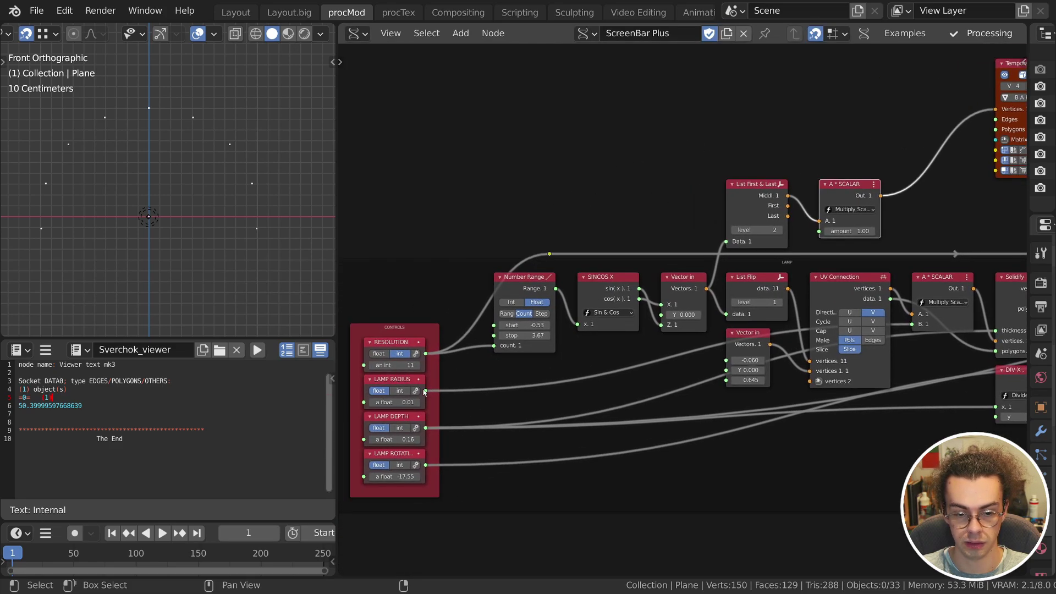
{"action": "left_click_drag", "start_coordinate": [425, 391], "coordinate": [785, 237]}
{"action": "left_click_drag", "start_coordinate": [784, 237], "coordinate": [819, 231]}
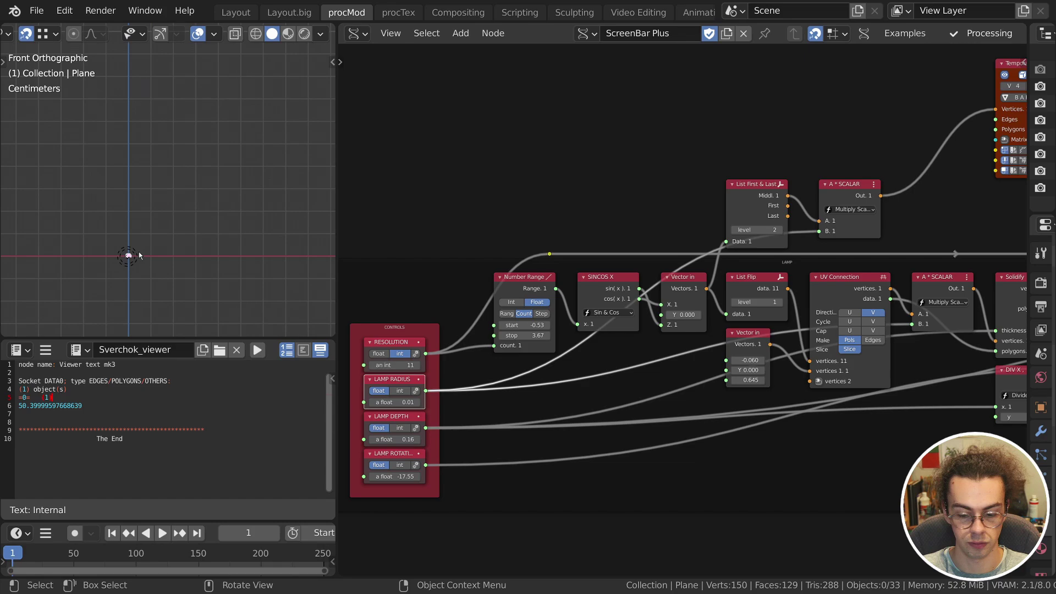
Frame the end cap in the front view and adjust LAMP ROTATION until the cap's flat side is level.
{"action": "key", "text": "a"}
{"action": "key", "text": "KP_Decimal"}
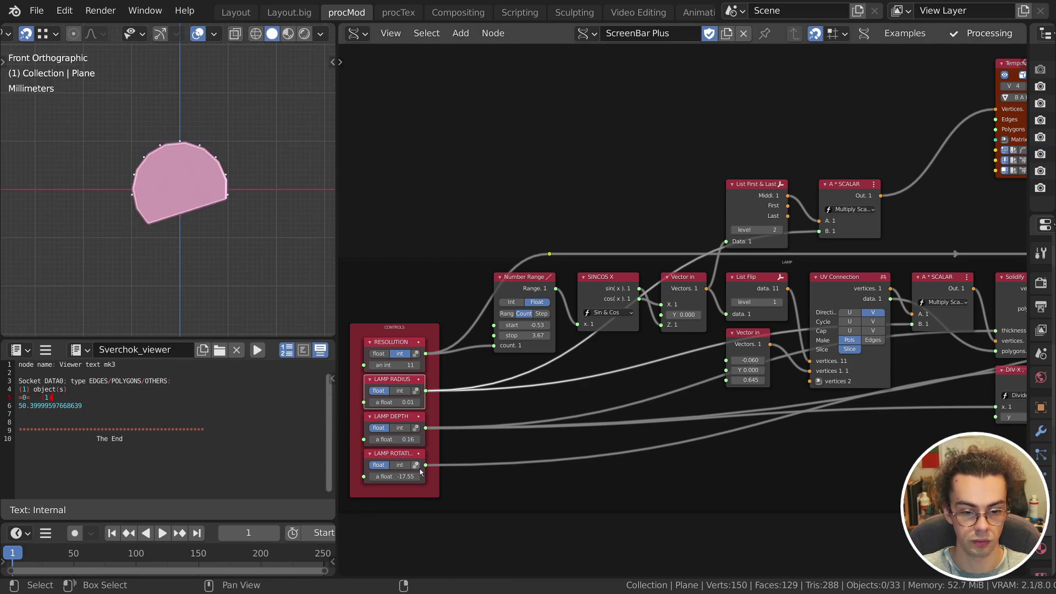
{"action": "left_click_drag", "start_coordinate": [395, 478], "coordinate": [435, 478]}
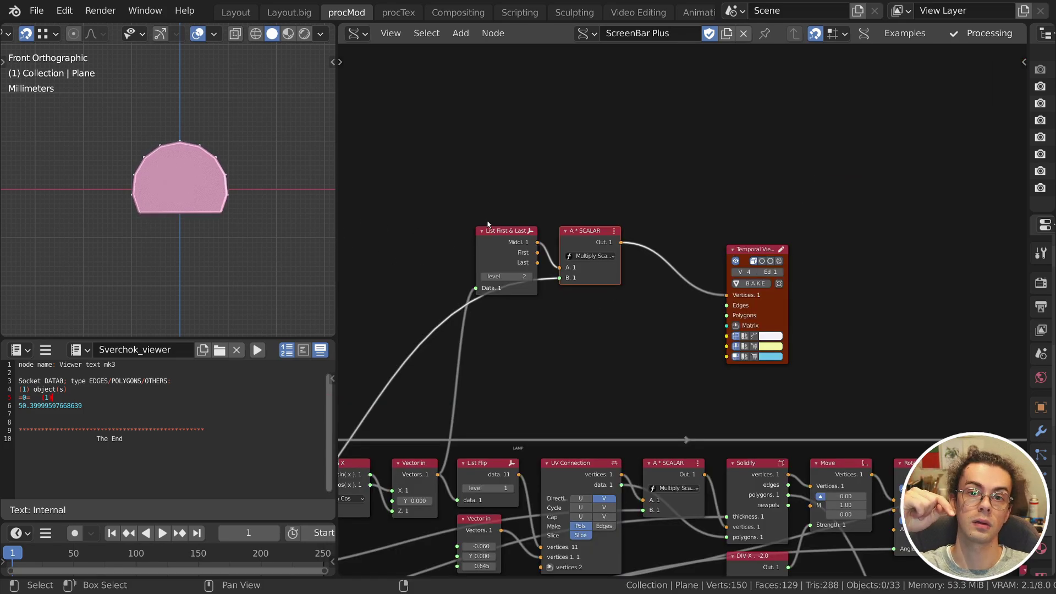
Duplicate the Multiply Scalar node above the original with its input links kept, and preview the copy in the Temporal Viewer.
{"action": "key", "text": "ctrl+shift+d"}
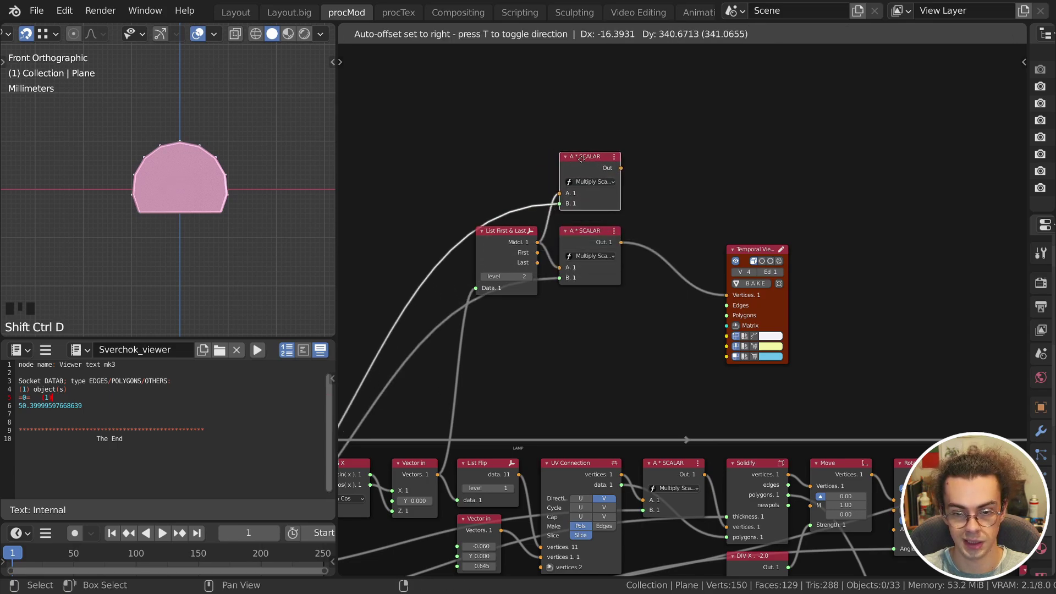
{"action": "left_click", "coordinate": [583, 163]}
{"action": "left_click", "coordinate": [590, 169], "text": "ctrl+shift"}
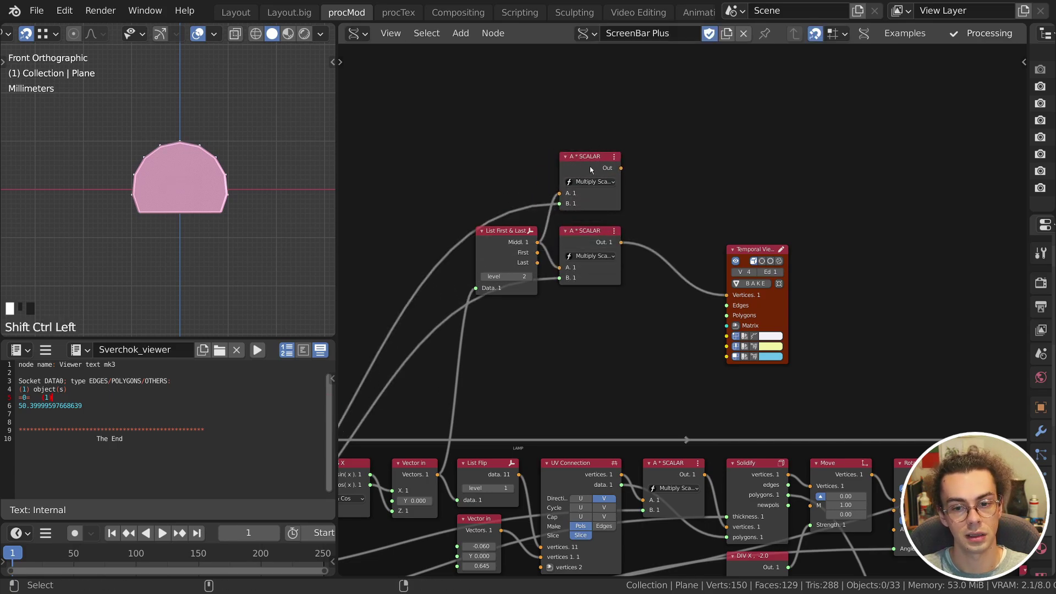
{"action": "left_click_drag", "start_coordinate": [671, 189], "coordinate": [727, 176]}
Add a Scalar Math node between LAMP RADIUS and the duplicate's B input, aligned above List First & Last.
{"action": "key", "text": "shift+a"}
{"action": "mouse_move", "coordinate": [642, 239]}
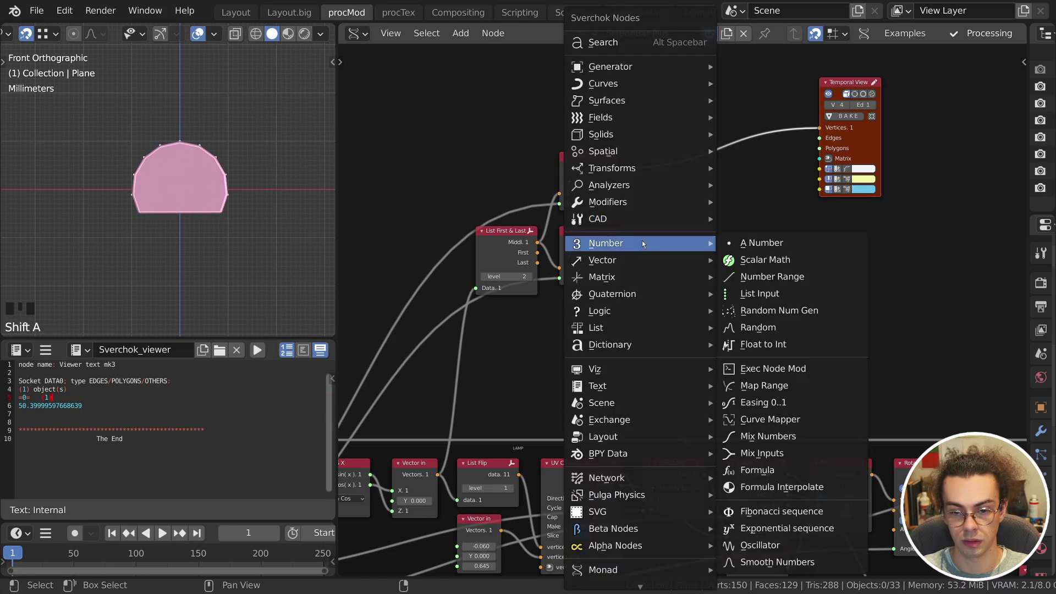
{"action": "left_click", "coordinate": [795, 260]}
{"action": "left_click", "coordinate": [431, 244]}
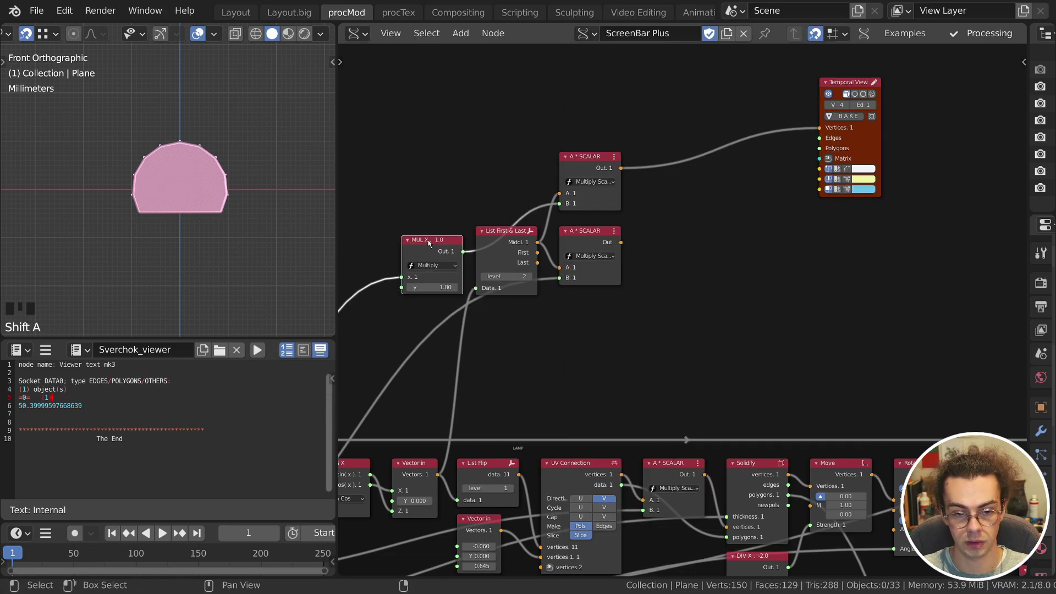
{"action": "left_click_drag", "start_coordinate": [430, 244], "coordinate": [494, 165]}
{"action": "left_click", "coordinate": [502, 153]}
{"action": "left_click", "coordinate": [505, 155]}
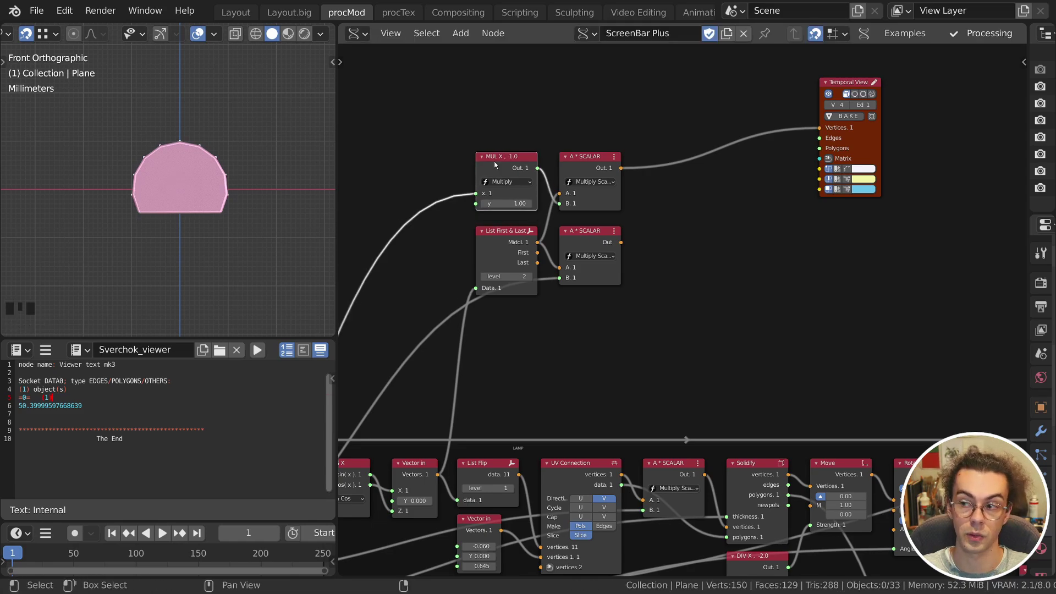
Add an A Number float node beside the Scalar Math node and give it a small decimal value.
{"action": "key", "text": "shift+a"}
{"action": "mouse_move", "coordinate": [435, 243]}
{"action": "left_click", "coordinate": [600, 248]}
{"action": "left_click", "coordinate": [478, 177]}
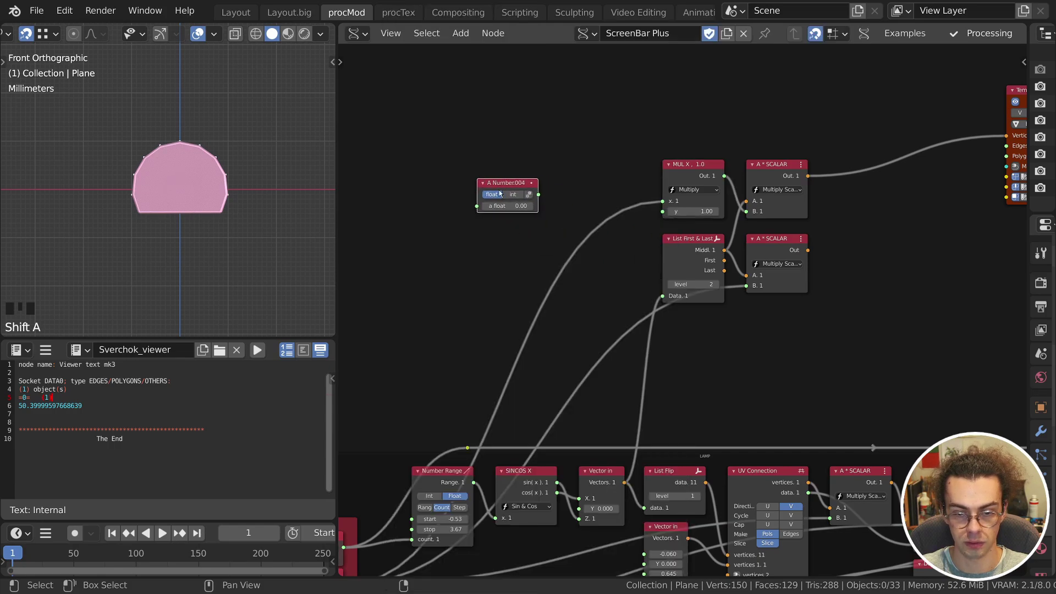
{"action": "left_click", "coordinate": [450, 173]}
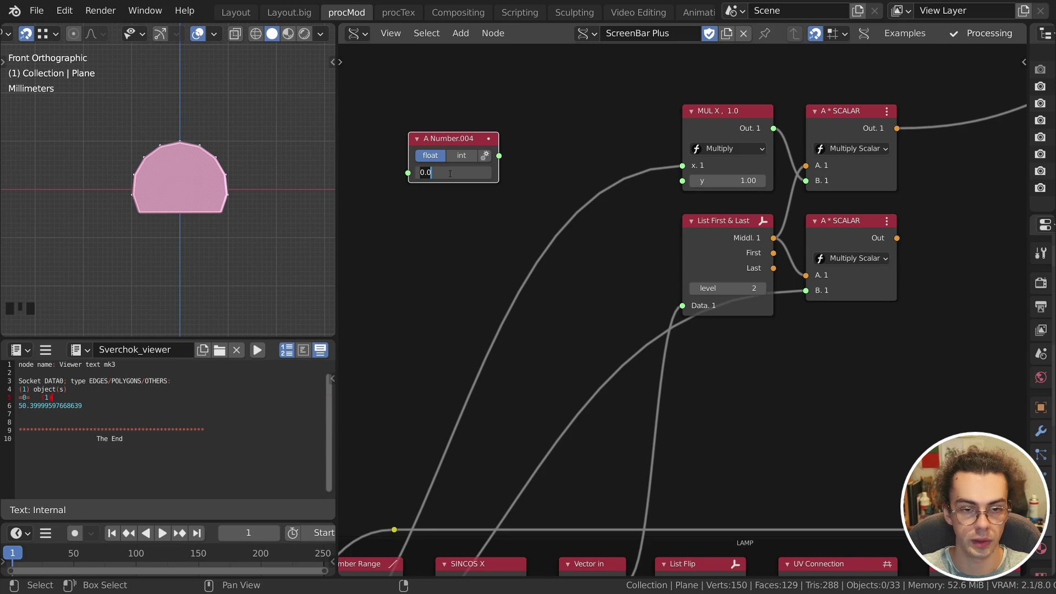
{"action": "type", "text": ".00"}
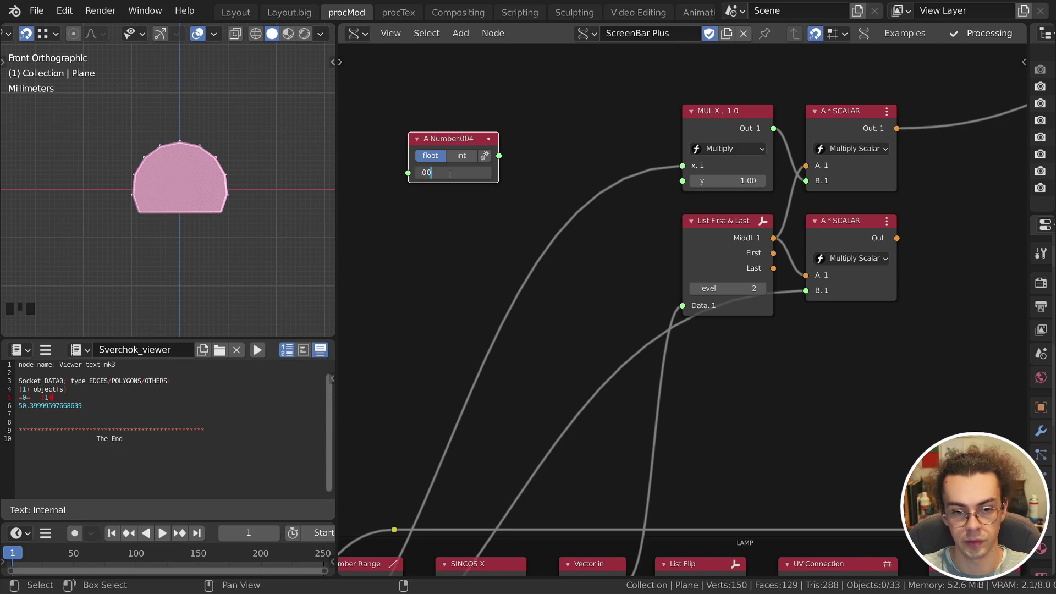
{"action": "key", "text": "Return"}
Feed the A Number output into the Scalar Math node's y input and switch the operation to Add.
{"action": "left_click_drag", "start_coordinate": [499, 155], "coordinate": [682, 181]}
{"action": "left_click", "coordinate": [727, 148]}
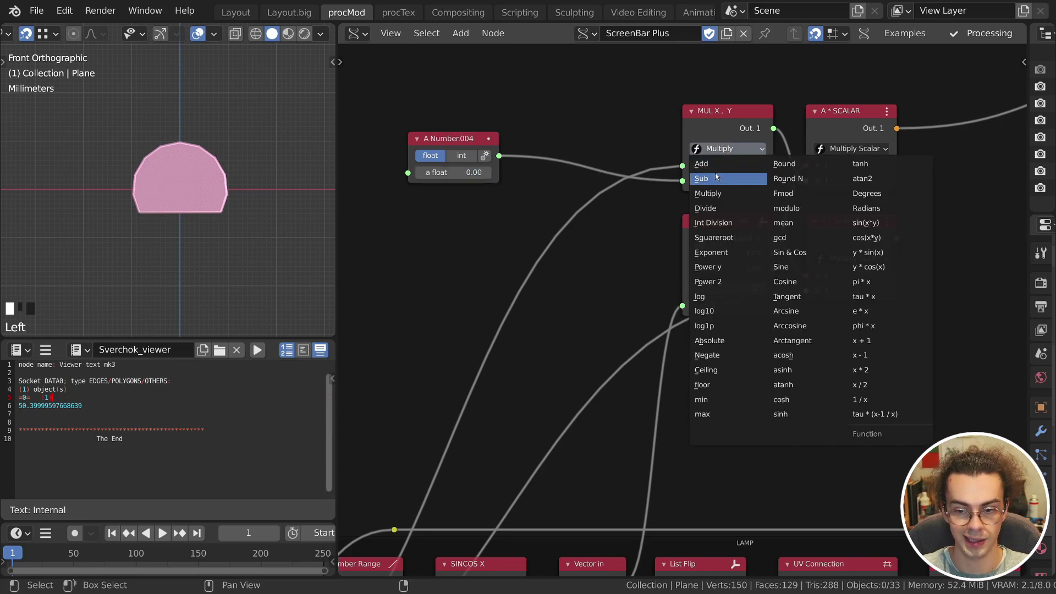
{"action": "left_click", "coordinate": [718, 163]}
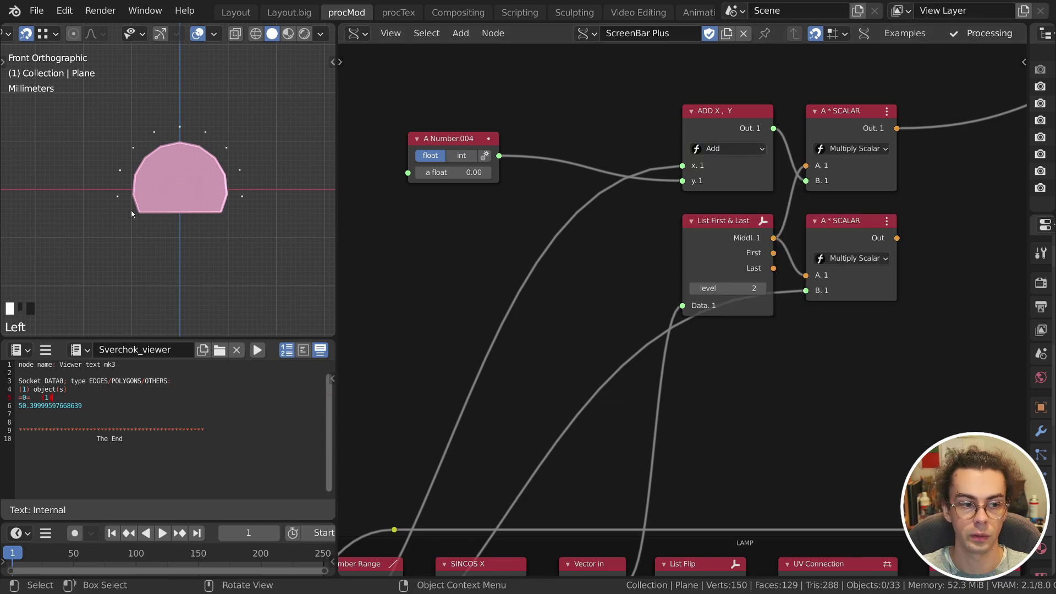
Add a UV Connection node between the two Multiply Scalar nodes and the Temporal Viewer.
{"action": "middle_click_drag", "start_coordinate": [1020, 229], "coordinate": [739, 245]}
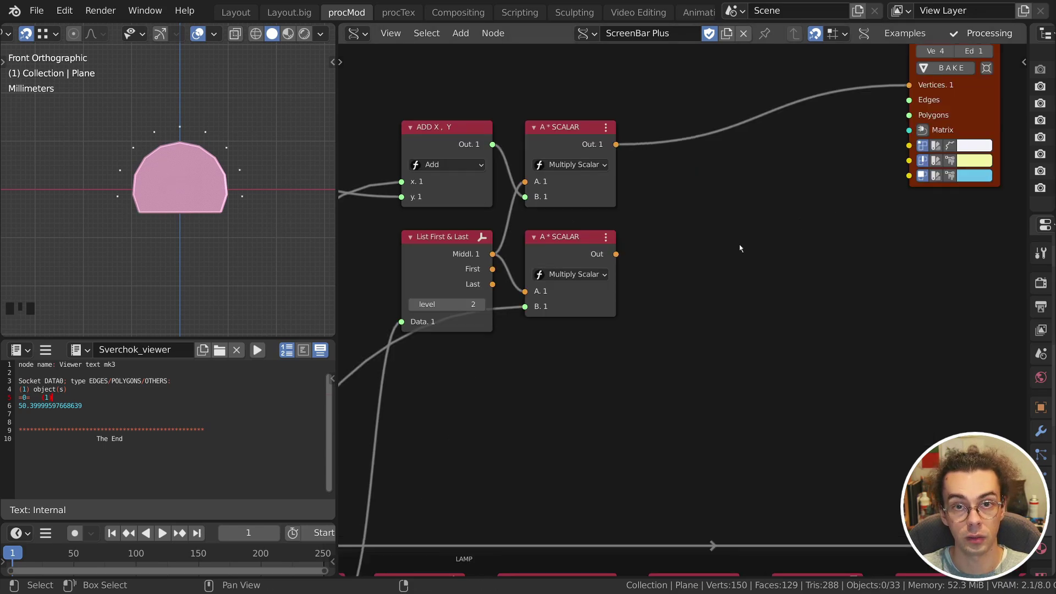
{"action": "key", "text": "shift+a"}
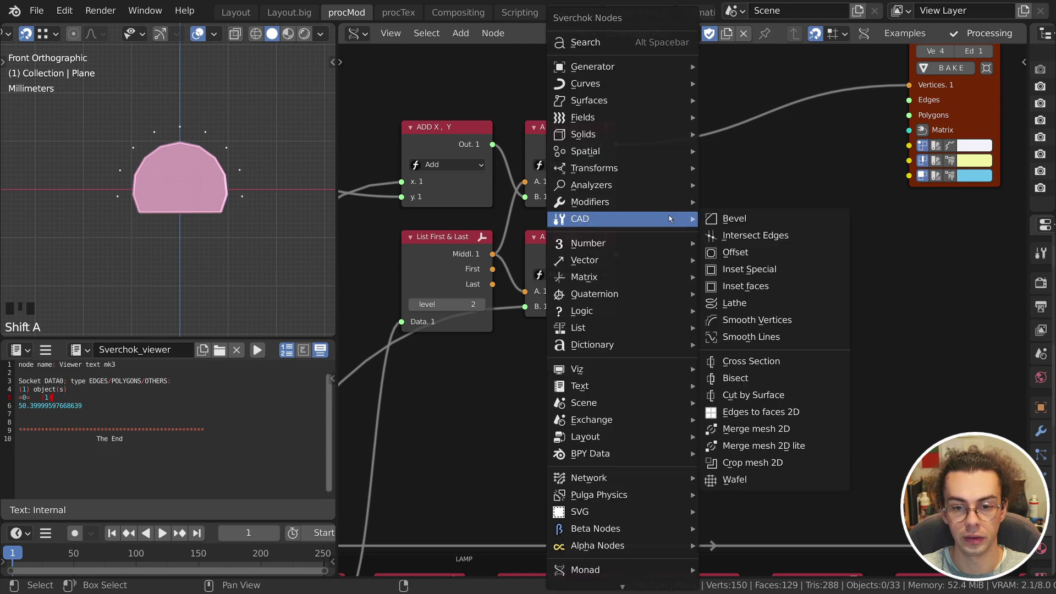
{"action": "mouse_move", "coordinate": [660, 202]}
{"action": "mouse_move", "coordinate": [758, 223]}
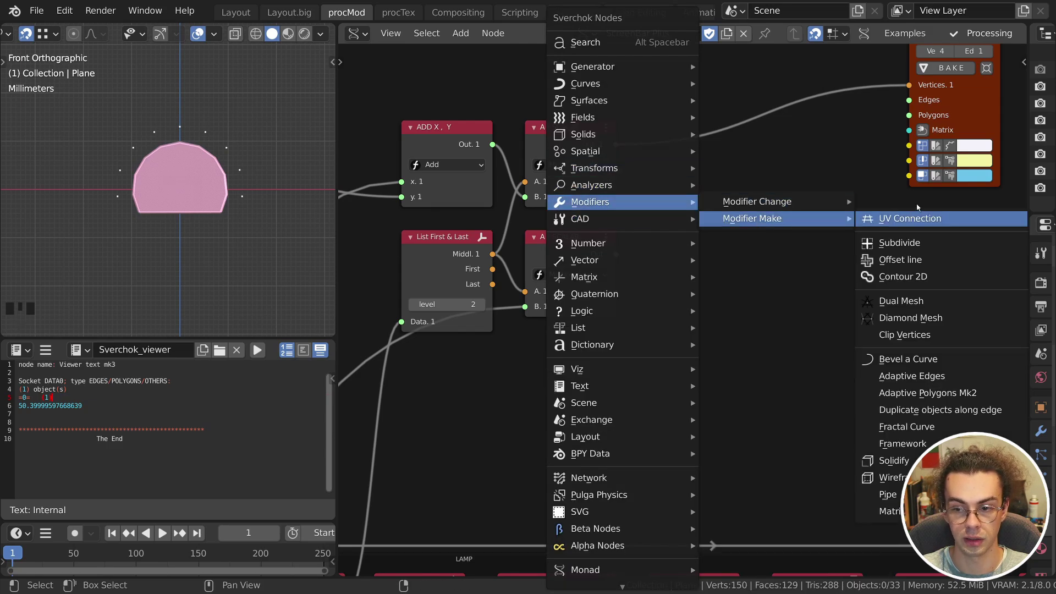
{"action": "left_click", "coordinate": [915, 218]}
{"action": "left_click", "coordinate": [704, 151]}
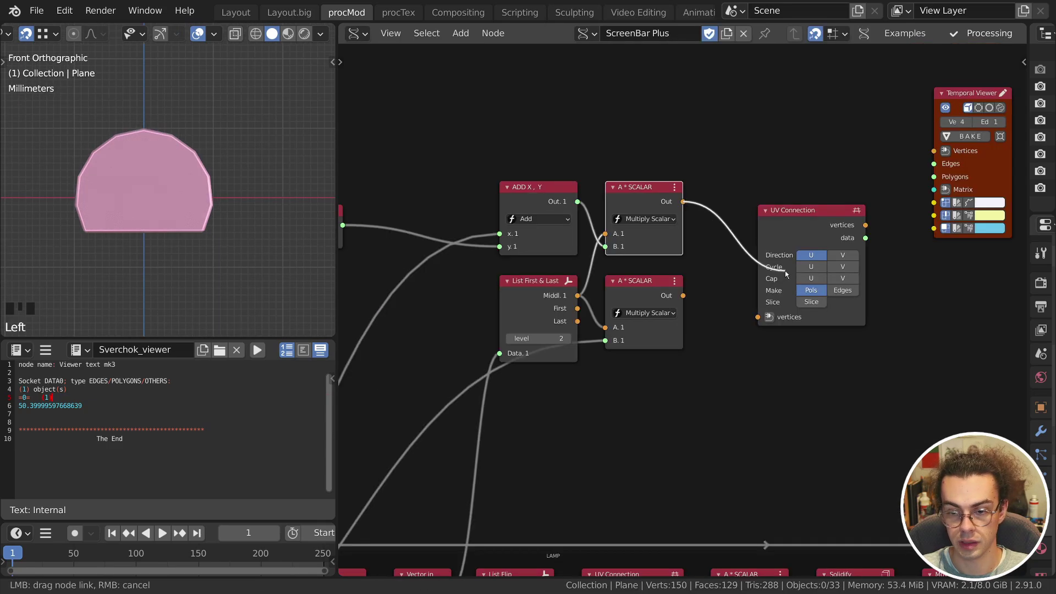
Link both Multiply Scalar outputs into UV Connection and preview its vertices and data as polygons in the Temporal Viewer.
{"action": "left_click_drag", "start_coordinate": [781, 300], "coordinate": [769, 330]}
{"action": "left_click_drag", "start_coordinate": [866, 225], "coordinate": [940, 153]}
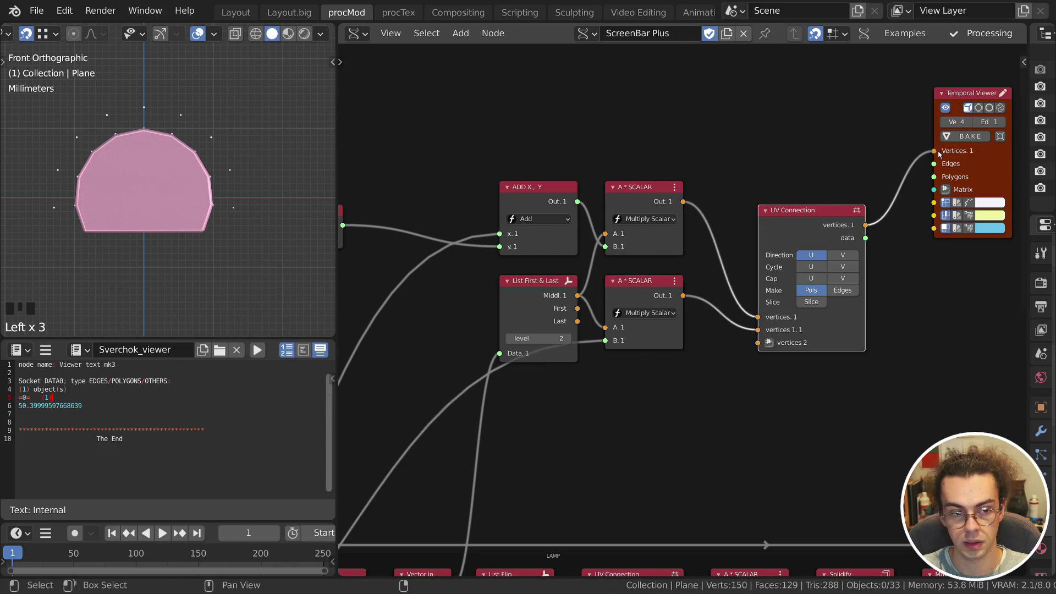
{"action": "left_click_drag", "start_coordinate": [866, 238], "coordinate": [934, 176]}
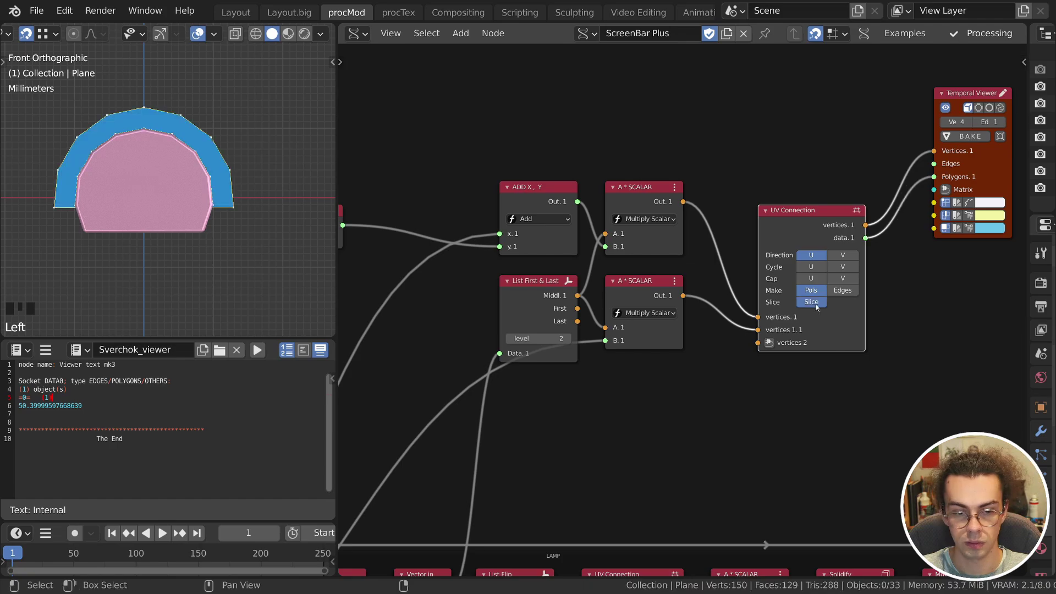
Try the Slice option on the UV Connection node, inspect the arc mesh around the lamp, and leave Slice off.
{"action": "left_click", "coordinate": [816, 302]}
{"action": "left_click", "coordinate": [817, 303]}
{"action": "left_click", "coordinate": [818, 304]}
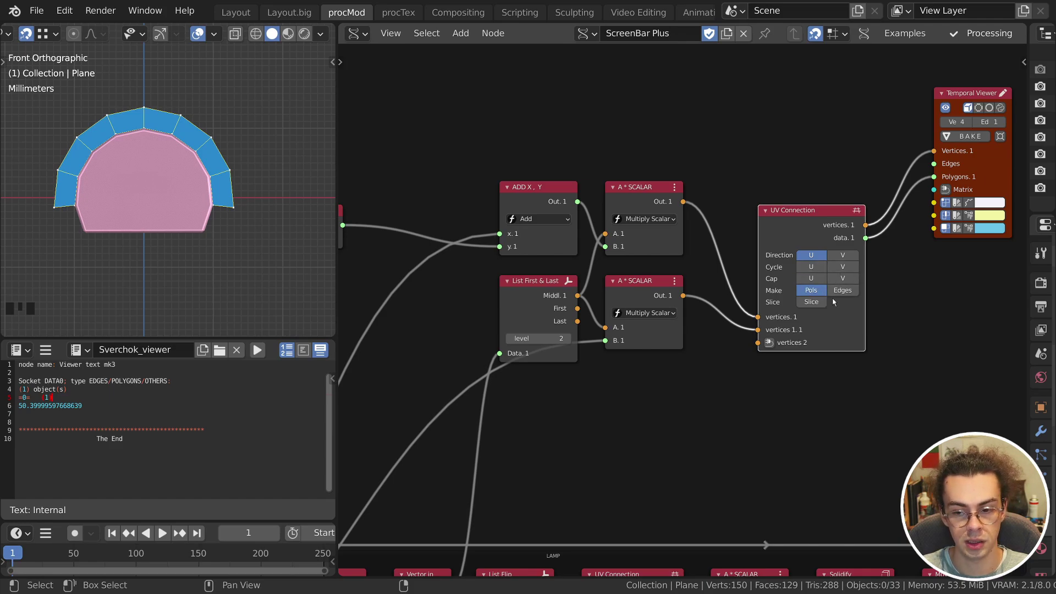
{"action": "left_click", "coordinate": [815, 302]}
{"action": "left_click", "coordinate": [815, 302]}
{"action": "left_click", "coordinate": [815, 302]}
{"action": "scroll", "coordinate": [196, 157], "scroll_direction": "up", "scroll_amount": 2}
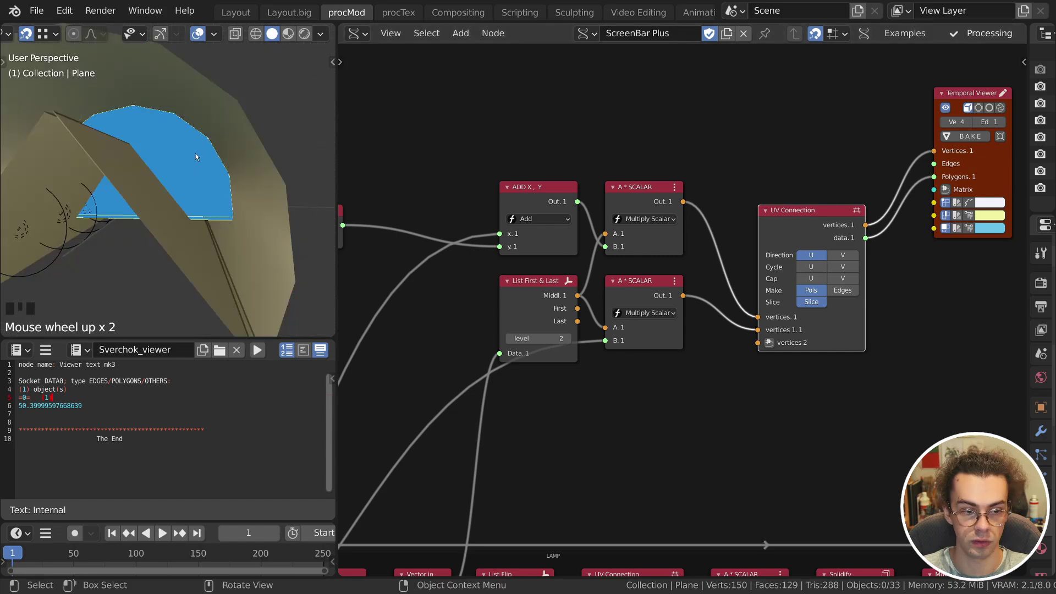
{"action": "middle_click_drag", "start_coordinate": [231, 161], "coordinate": [158, 118]}
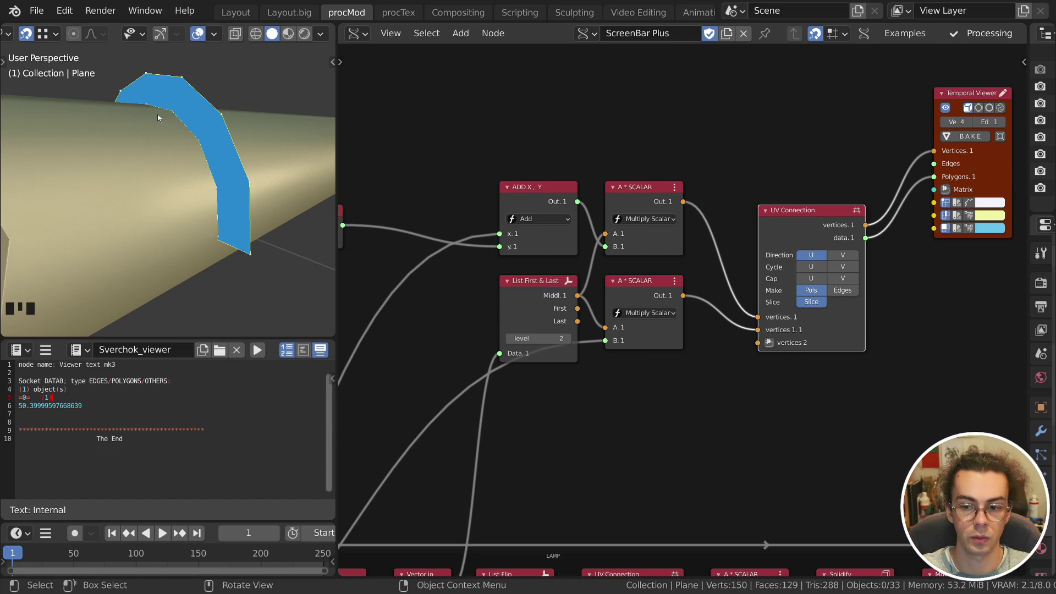
{"action": "left_click", "coordinate": [812, 302]}
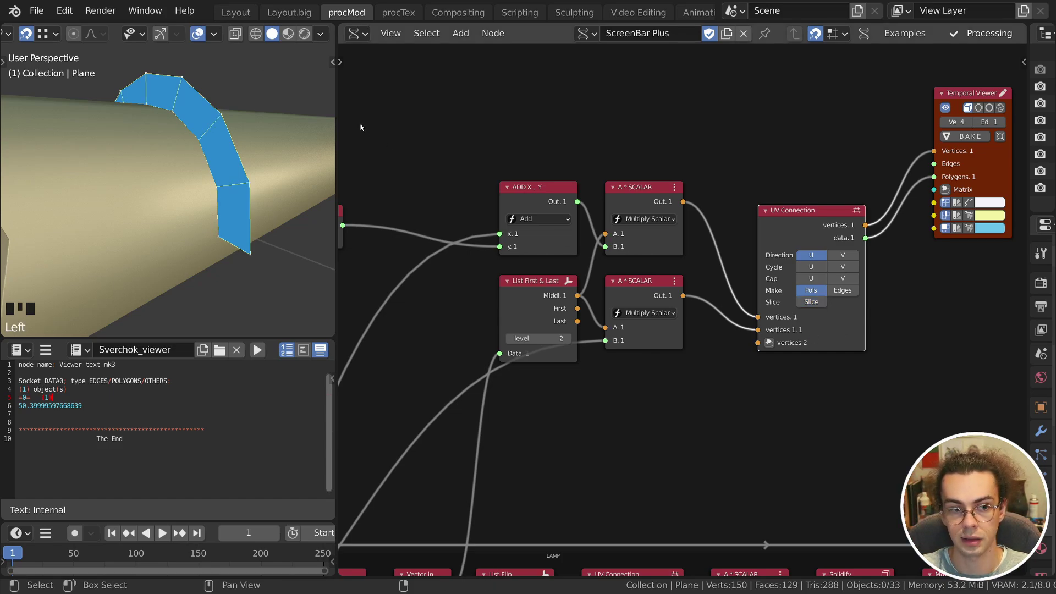
{"action": "middle_click_drag", "start_coordinate": [297, 137], "coordinate": [267, 213]}
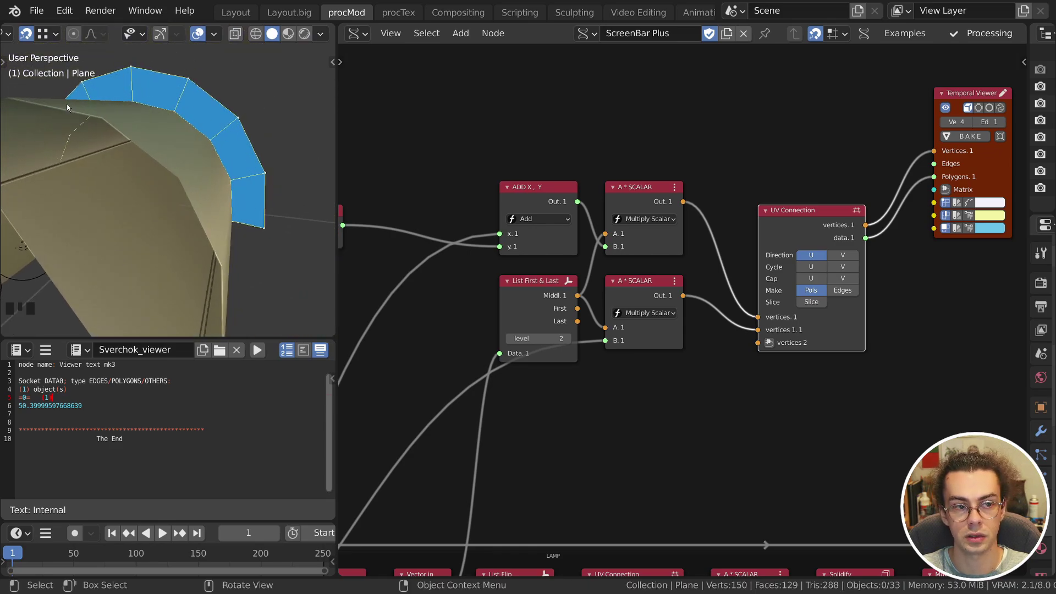
{"action": "scroll", "coordinate": [136, 153], "scroll_direction": "down", "scroll_amount": 4}
{"action": "key", "text": "KP_1"}
{"action": "scroll", "coordinate": [275, 189], "scroll_direction": "up", "scroll_amount": 2}
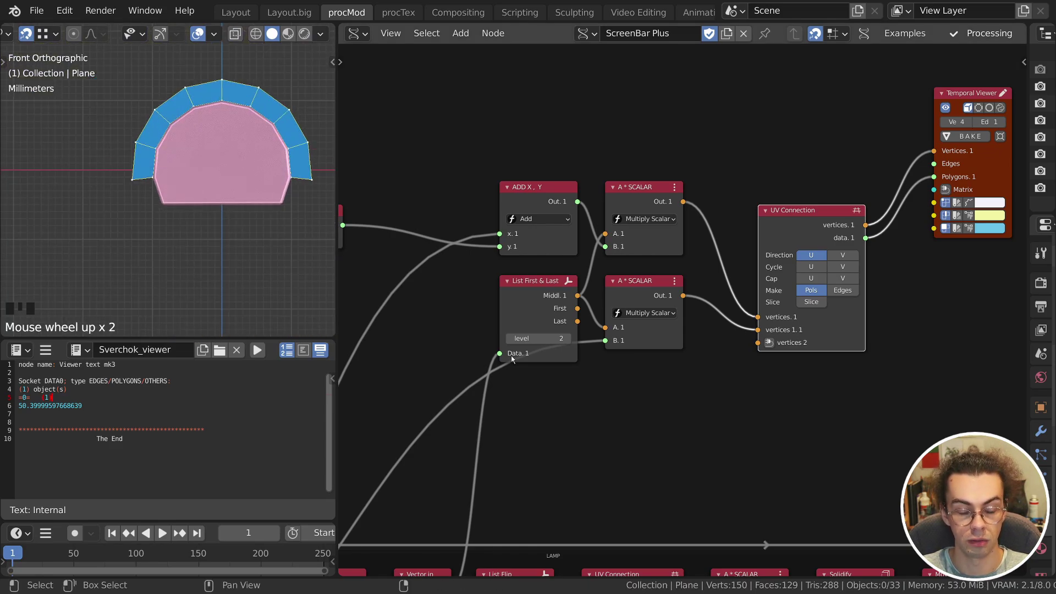
Raise the RESOLUTION value in the lamp's CONTROLS frame and check the smoother arc in front view.
{"action": "scroll", "coordinate": [511, 355], "scroll_direction": "down", "scroll_amount": 6}
{"action": "middle_click_drag", "start_coordinate": [549, 348], "coordinate": [528, 332]}
{"action": "scroll", "coordinate": [580, 437], "scroll_direction": "up", "scroll_amount": 4}
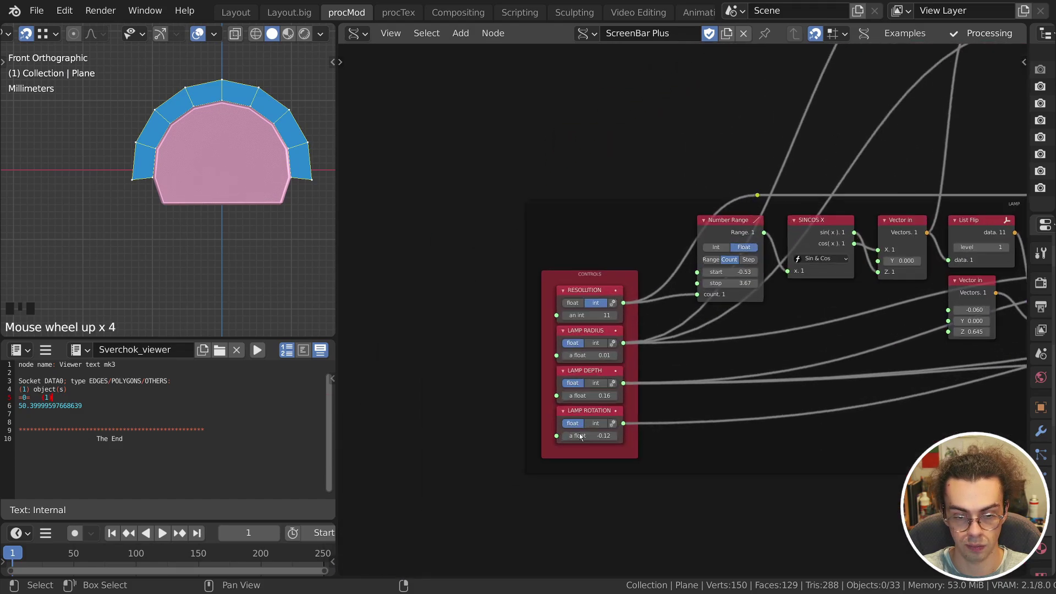
{"action": "scroll", "coordinate": [580, 437], "scroll_direction": "up", "scroll_amount": 3}
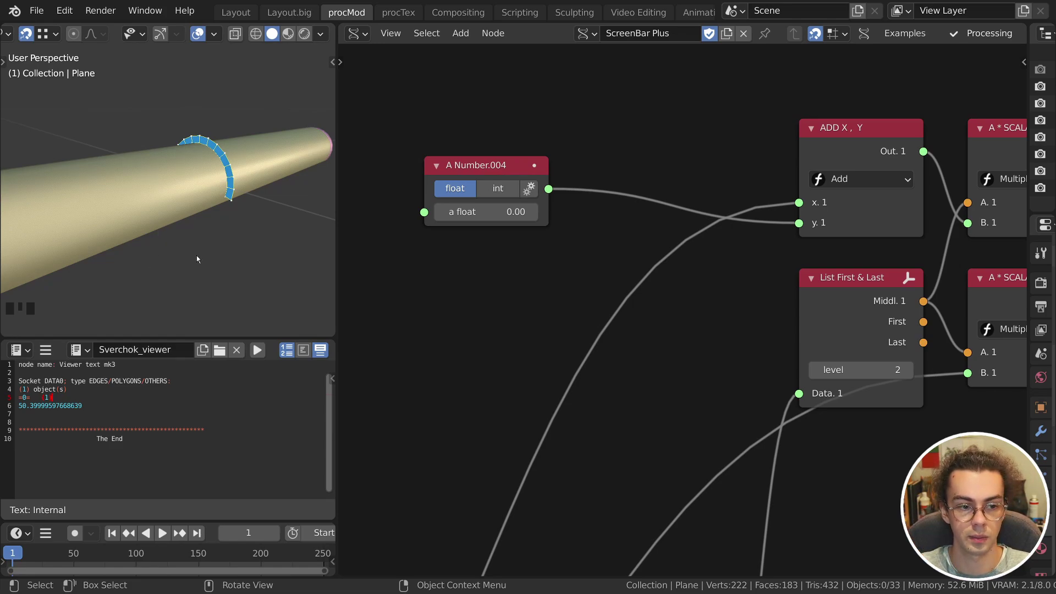
{"action": "key", "text": "KP_1"}
Move the Temporal Viewer node next to UV Connection, aligned with its header.
{"action": "scroll", "coordinate": [702, 255], "scroll_direction": "down", "scroll_amount": 4}
{"action": "middle_click_drag", "start_coordinate": [648, 266], "coordinate": [233, 309]}
{"action": "left_click_drag", "start_coordinate": [830, 144], "coordinate": [931, 268]}
{"action": "key", "text": "g"}
{"action": "left_click", "coordinate": [852, 291]}
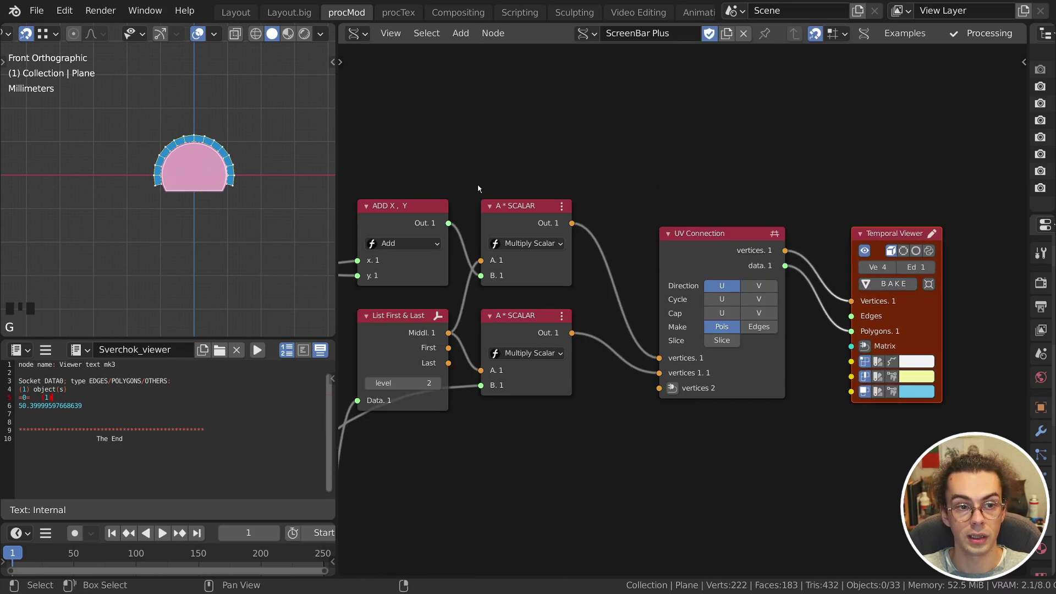
Sketch the bracket and its rear counterweight freehand as annotations beside the lamp profile, and undo the strokes.
{"action": "middle_click_drag", "start_coordinate": [145, 230], "coordinate": [207, 202], "text": "shift"}
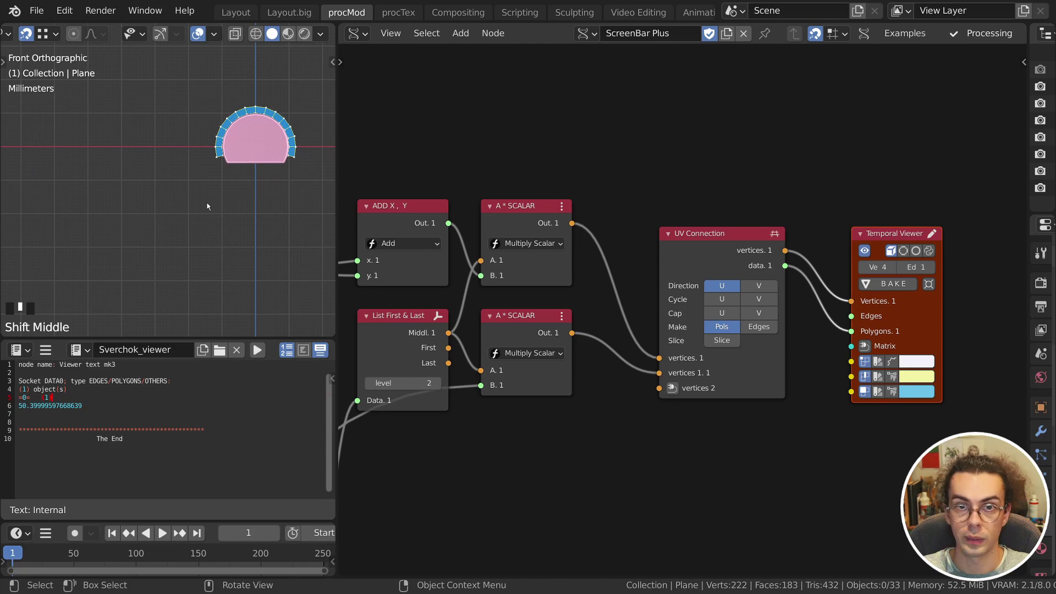
{"action": "scroll", "coordinate": [212, 202], "scroll_direction": "down", "scroll_amount": 4}
{"action": "left_click", "coordinate": [171, 181]}
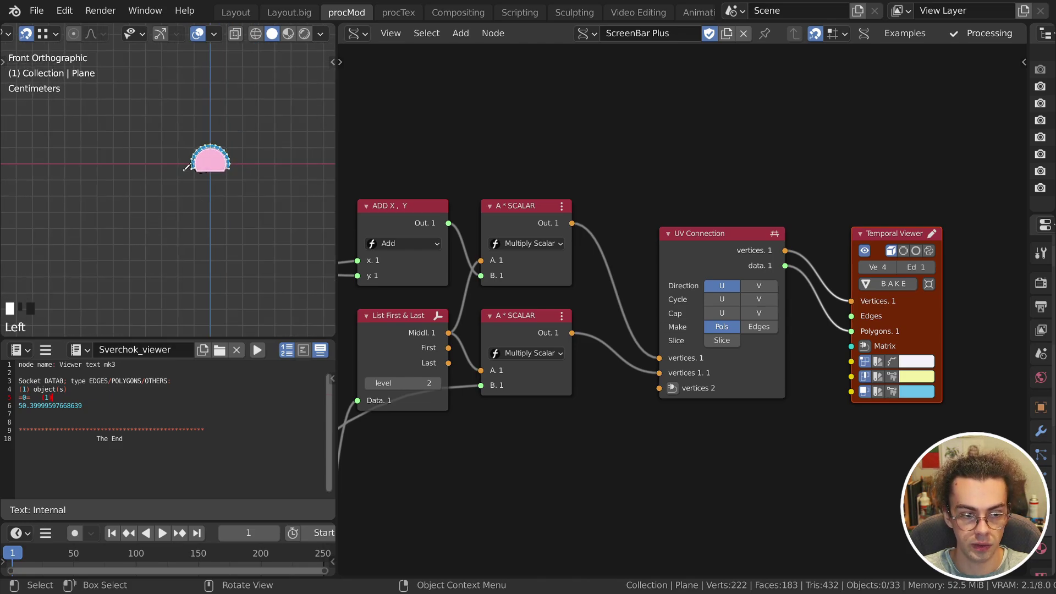
{"action": "mouse_move", "coordinate": [169, 183]}
{"action": "left_mouse_down"}
{"action": "mouse_move", "coordinate": [73, 190]}
{"action": "mouse_move", "coordinate": [149, 199]}
{"action": "mouse_move", "coordinate": [155, 225]}
{"action": "mouse_move", "coordinate": [159, 199]}
{"action": "mouse_move", "coordinate": [196, 182]}
{"action": "left_mouse_up"}
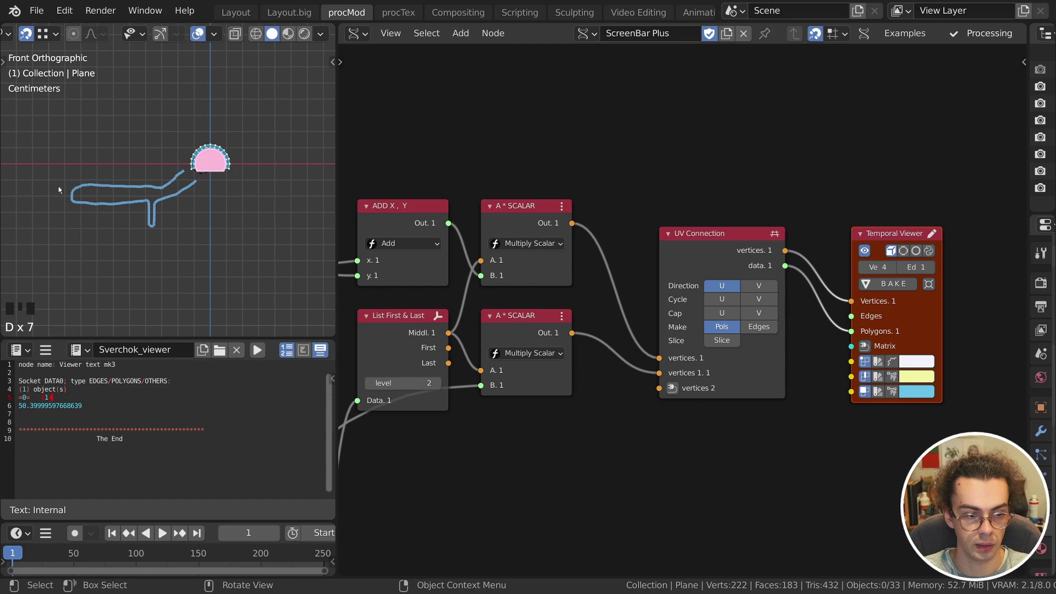
{"action": "mouse_move", "coordinate": [76, 212]}
{"action": "middle_mouse_down", "text": "shift"}
{"action": "mouse_move", "coordinate": [140, 203]}
{"action": "mouse_move", "coordinate": [141, 193]}
{"action": "middle_mouse_up", "text": "shift"}
{"action": "key", "text": "d"}
{"action": "mouse_move", "coordinate": [146, 172]}
{"action": "left_mouse_down"}
{"action": "mouse_move", "coordinate": [101, 220]}
{"action": "mouse_move", "coordinate": [47, 229]}
{"action": "mouse_move", "coordinate": [125, 253]}
{"action": "mouse_move", "coordinate": [122, 223]}
{"action": "mouse_move", "coordinate": [140, 176]}
{"action": "left_mouse_up"}
{"action": "key", "text": "d"}
{"action": "key", "text": "d"}
{"action": "key", "text": "d"}
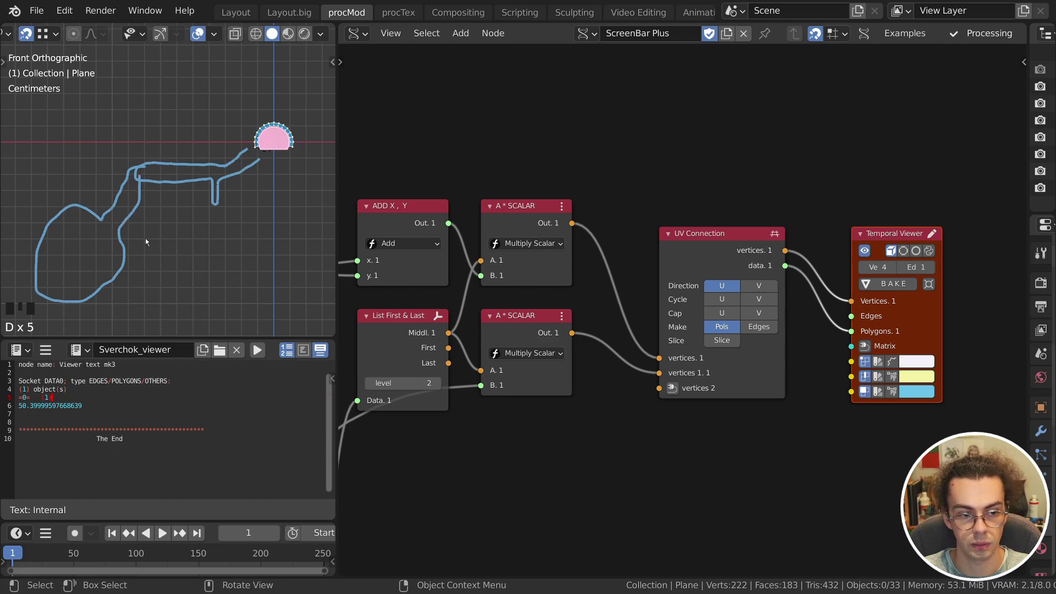
{"action": "key", "text": "d"}
{"action": "key", "text": "ctrl+z"}
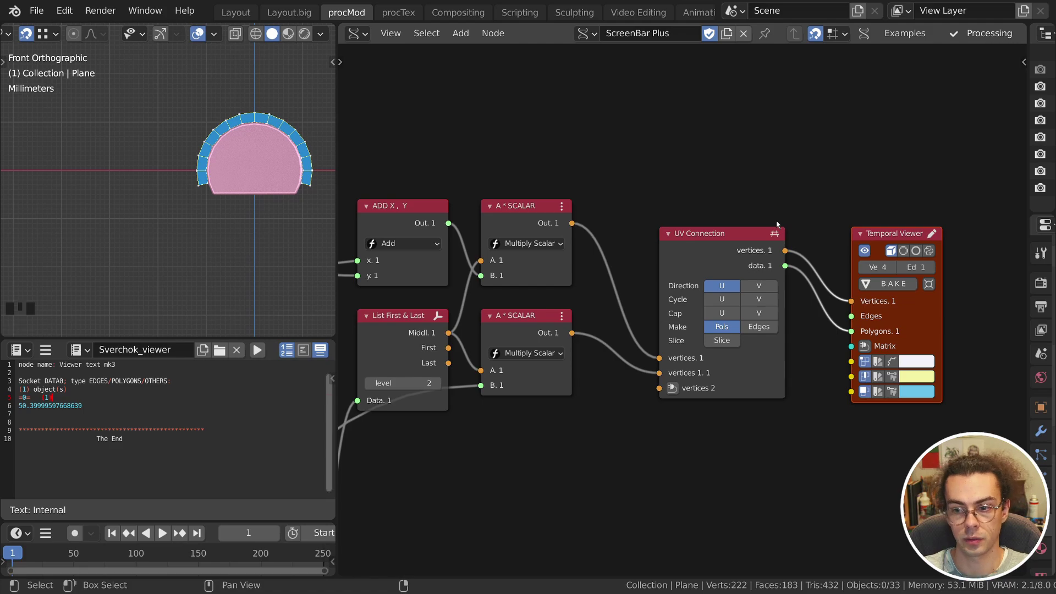
Move the UV Connection node slightly closer to the Temporal Viewer.
{"action": "left_click_drag", "start_coordinate": [622, 332], "coordinate": [664, 381]}
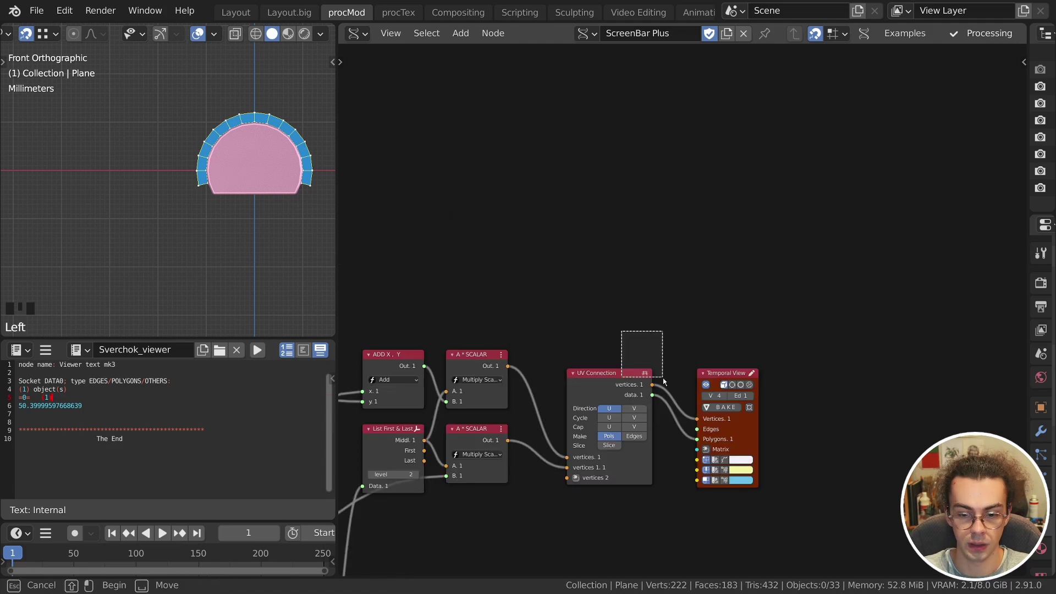
{"action": "key", "text": "g"}
{"action": "left_click", "coordinate": [652, 383]}
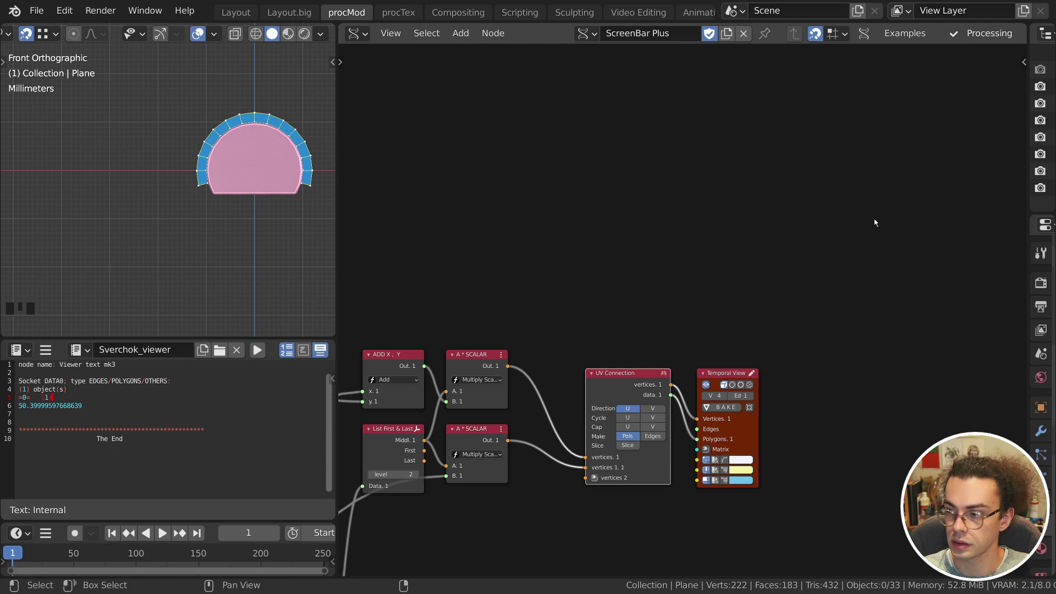
Add a Profile Parametric Mk3 node above the UV Connection node.
{"action": "key", "text": "shift+a"}
{"action": "mouse_move", "coordinate": [821, 396]}
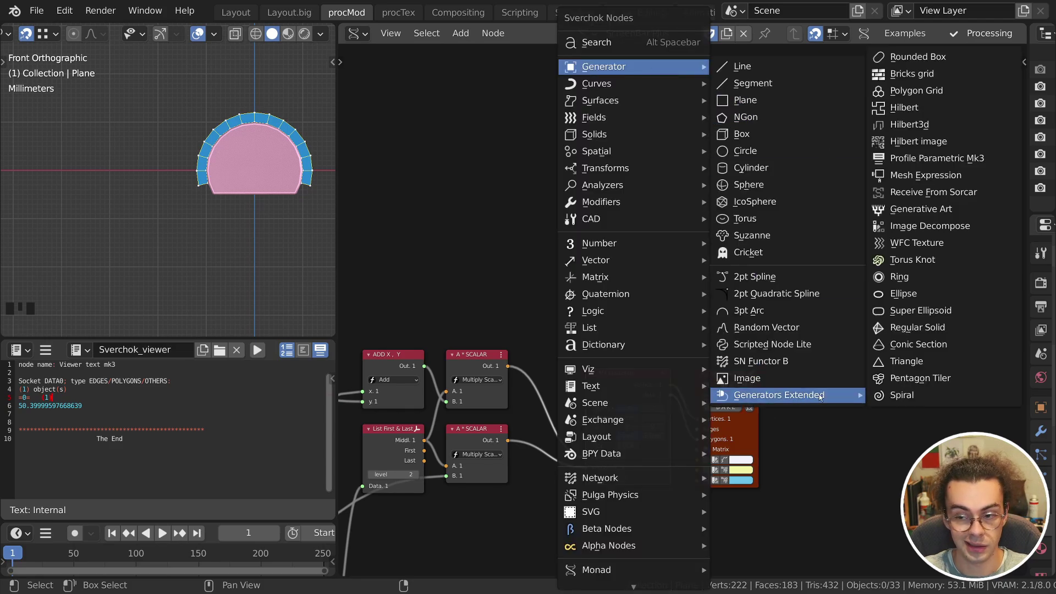
{"action": "left_click", "coordinate": [931, 162]}
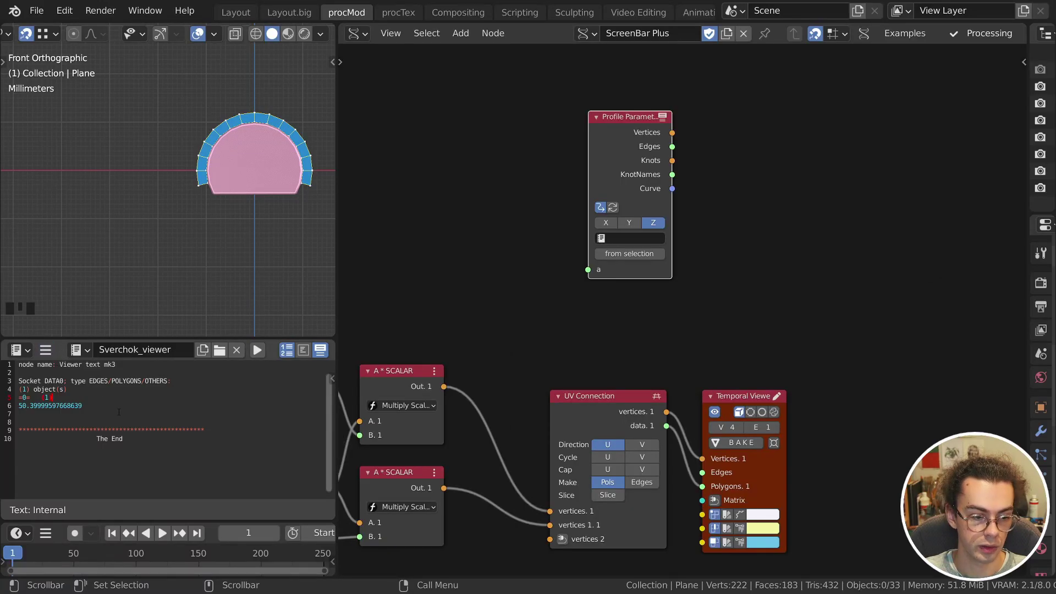
Create a new text block and name it BracketTop.
{"action": "left_click", "coordinate": [119, 411]}
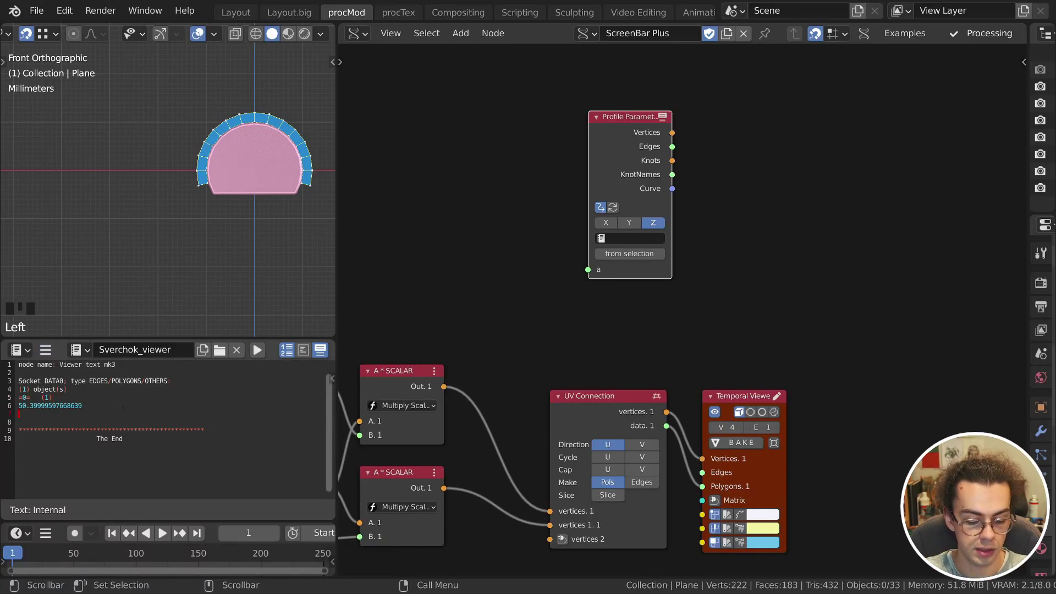
{"action": "key", "text": "alt+n"}
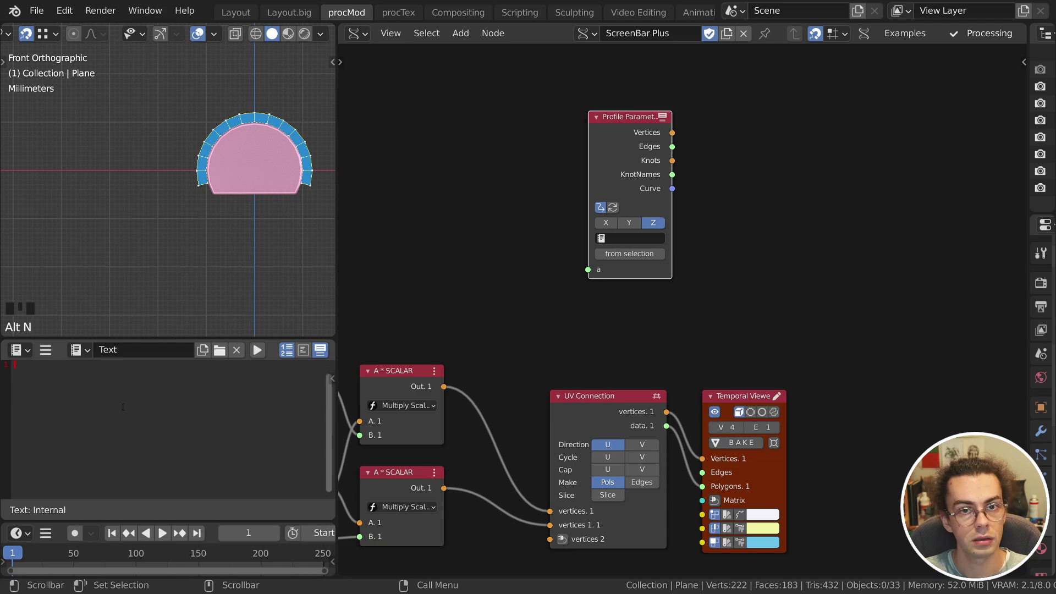
{"action": "double_click", "coordinate": [140, 351]}
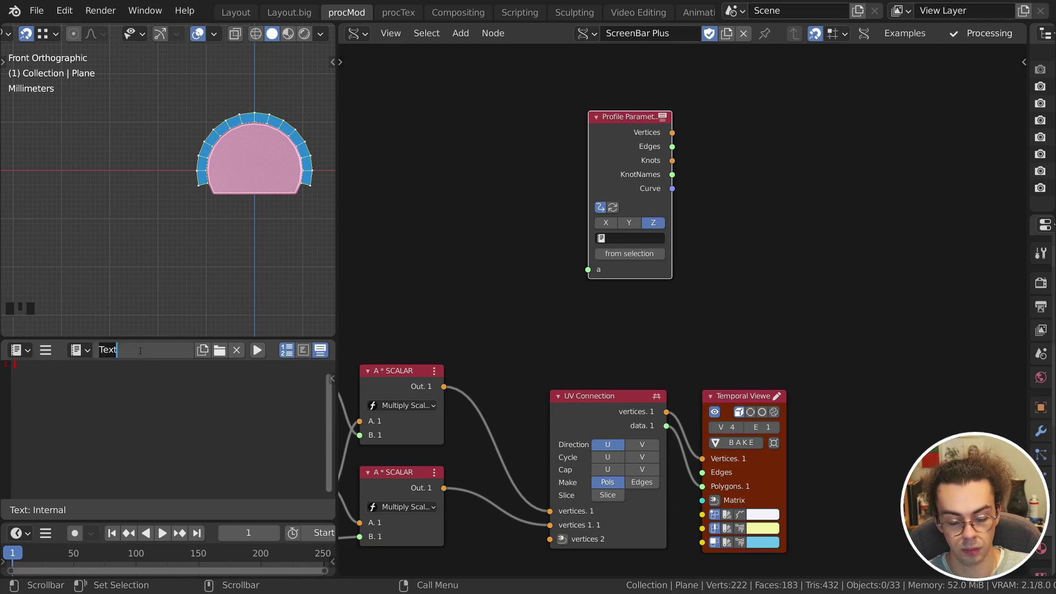
{"action": "type", "text": "BracketTop"}
{"action": "key", "text": "Return"}
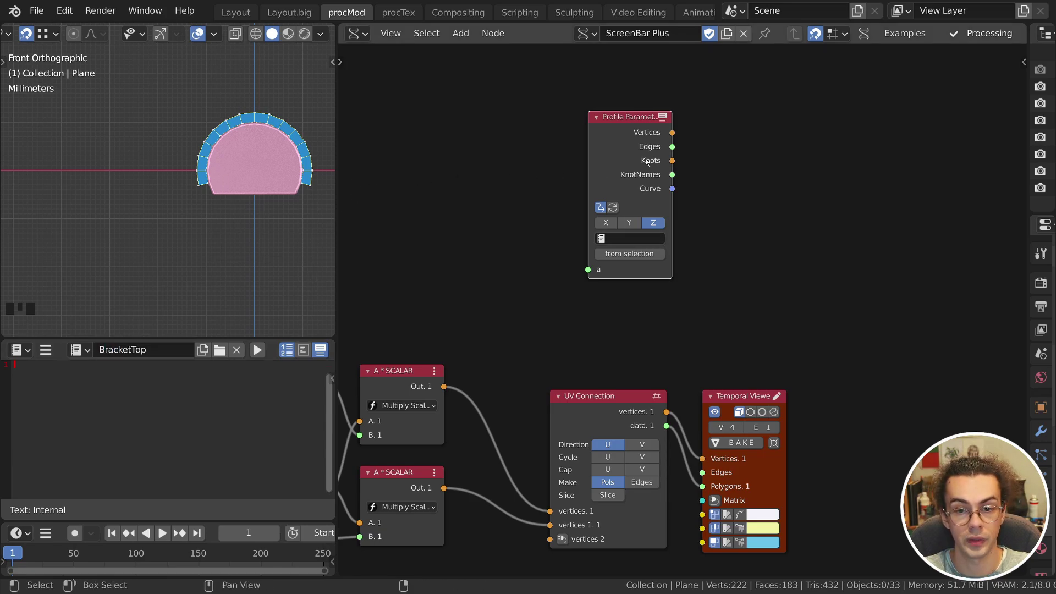
Assign BracketTop to the Profile Parametric node and preview its vertices and edges in a new Temporal Viewer.
{"action": "left_click", "coordinate": [635, 236]}
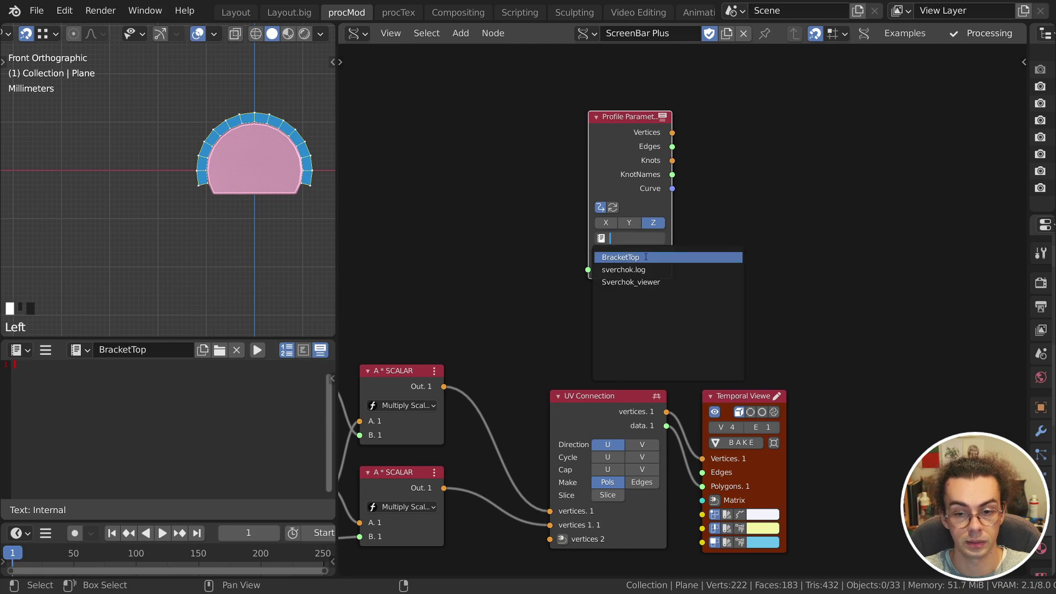
{"action": "left_click", "coordinate": [627, 258]}
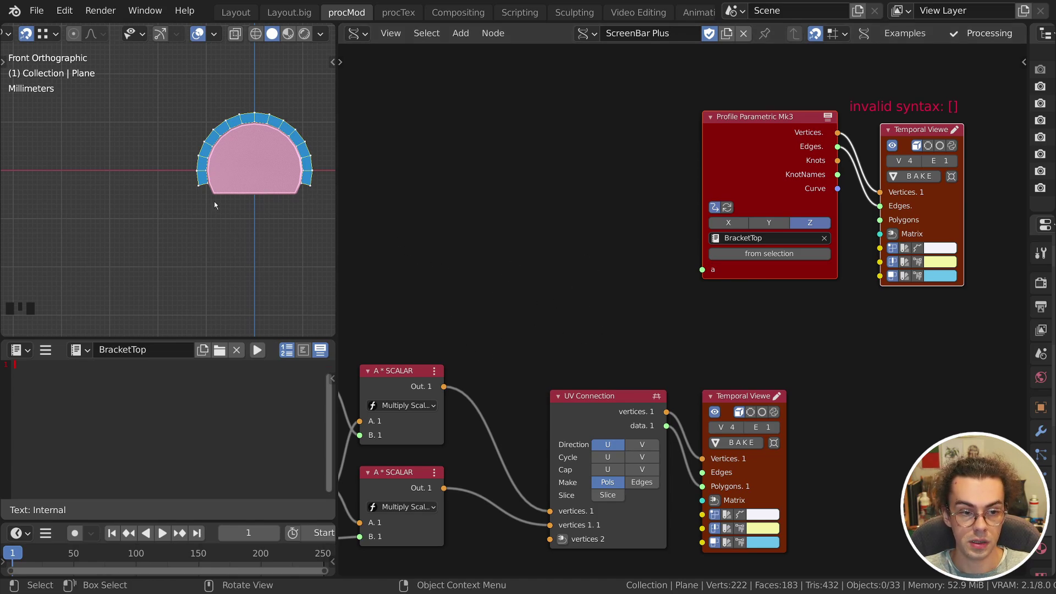
Mark the bracket's starting area at the arc's edge with short annotation strokes, and remove them.
{"action": "key", "text": "d"}
{"action": "key", "text": "d"}
{"action": "key", "text": "d"}
{"action": "key", "text": "d"}
{"action": "key", "text": "d"}
{"action": "key", "text": "d"}
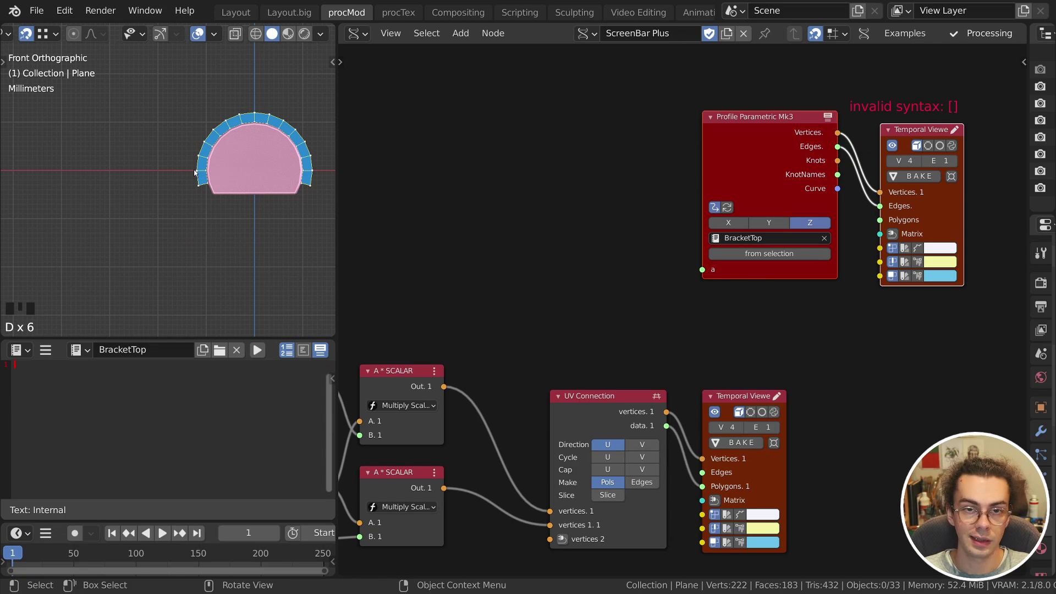
{"action": "key", "text": "d"}
{"action": "mouse_move", "coordinate": [196, 171]}
{"action": "left_mouse_down"}
{"action": "mouse_move", "coordinate": [201, 160]}
{"action": "mouse_move", "coordinate": [193, 167]}
{"action": "left_mouse_up"}
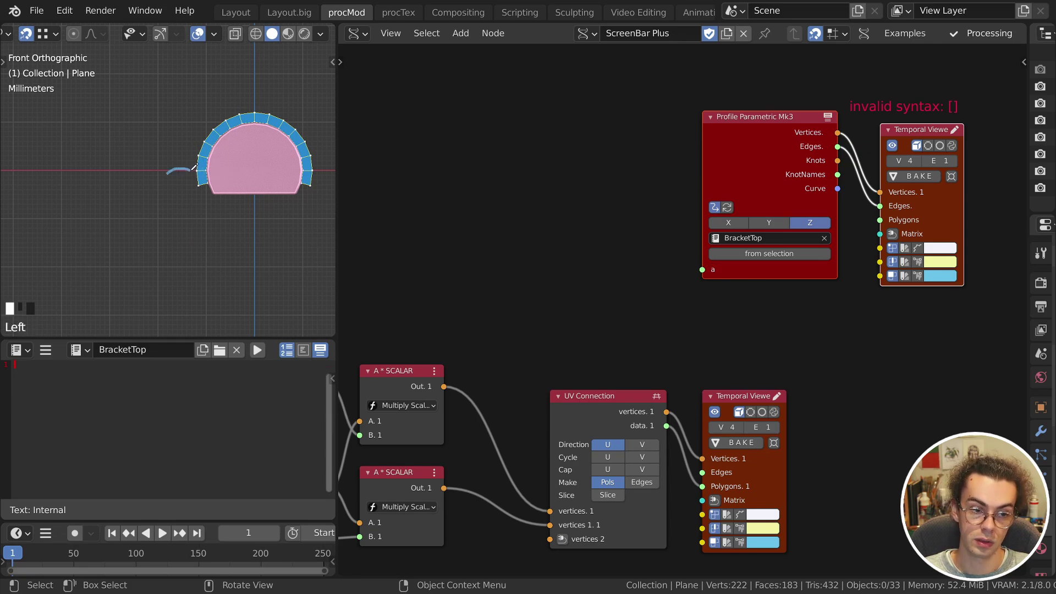
{"action": "key", "text": "d"}
{"action": "key", "text": "d"}
{"action": "key", "text": "d"}
{"action": "key", "text": "d"}
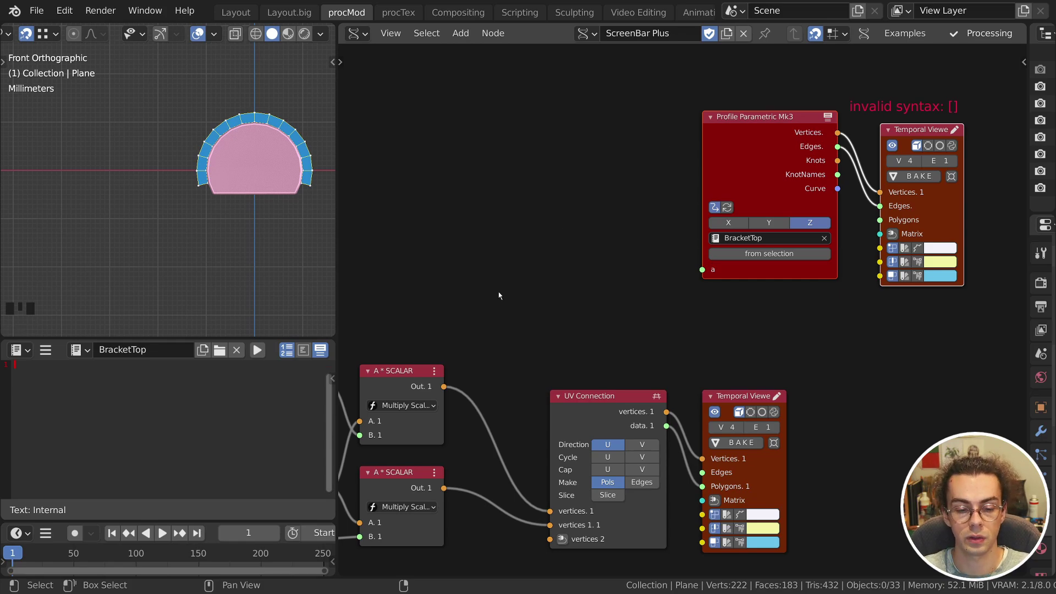
Preview the upper Multiply Scalar output in the Temporal Viewer and move the UV Connection node down, clear of the other nodes.
{"action": "middle_click_drag", "start_coordinate": [531, 295], "coordinate": [560, 244]}
{"action": "left_click", "coordinate": [459, 332], "text": "ctrl+shift"}
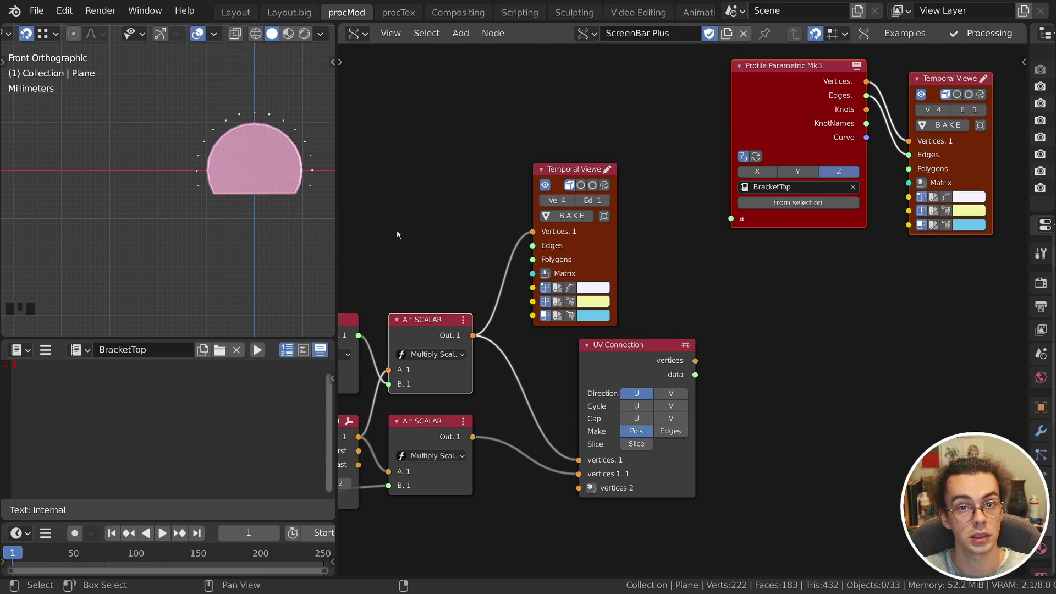
{"action": "middle_click_drag", "start_coordinate": [397, 231], "coordinate": [588, 176]}
{"action": "middle_click_drag", "start_coordinate": [679, 206], "coordinate": [532, 222]}
{"action": "left_click_drag", "start_coordinate": [888, 221], "coordinate": [491, 258]}
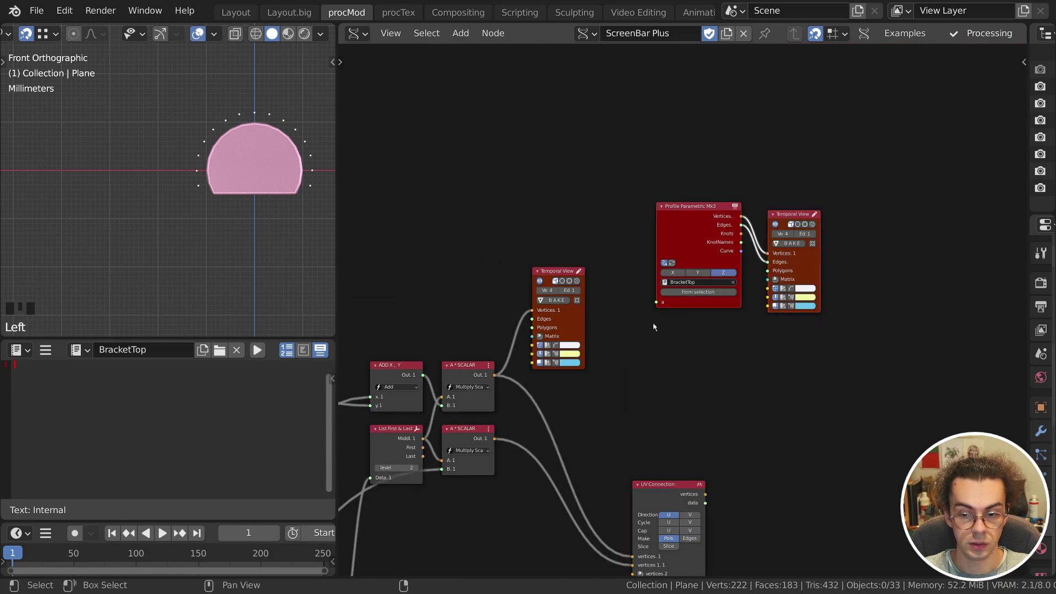
Move the profile nodes and the arc's Temporal Viewer away from the Multiply Scalar nodes to free working space.
{"action": "key", "text": "g"}
{"action": "left_click", "coordinate": [768, 235]}
{"action": "key", "text": "g"}
{"action": "left_click", "coordinate": [654, 226]}
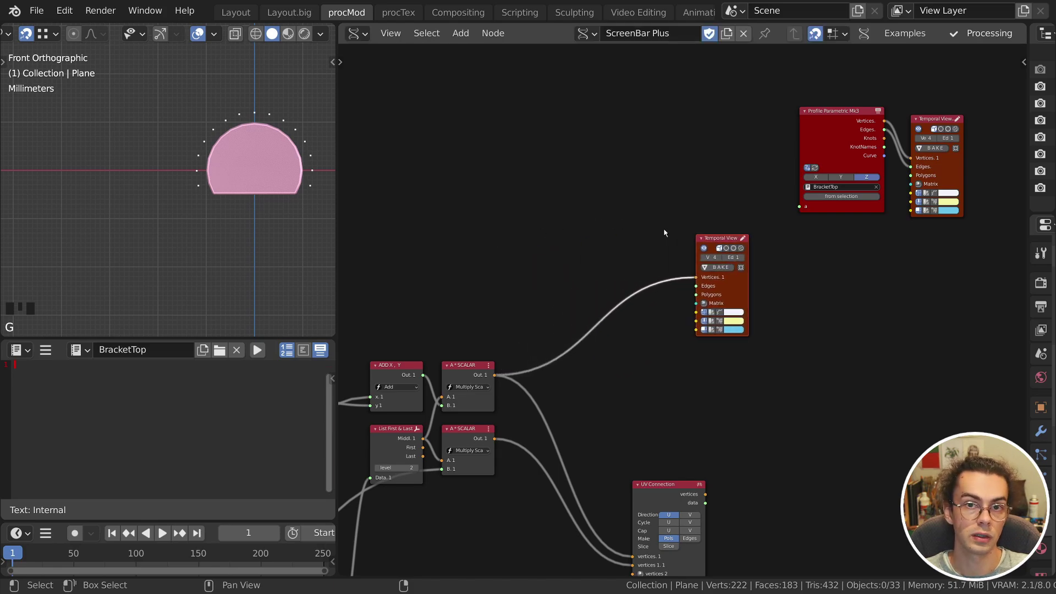
Add a Vector out node and feed it the upper Multiply Scalar output.
{"action": "scroll", "coordinate": [552, 334], "scroll_direction": "up", "scroll_amount": 4}
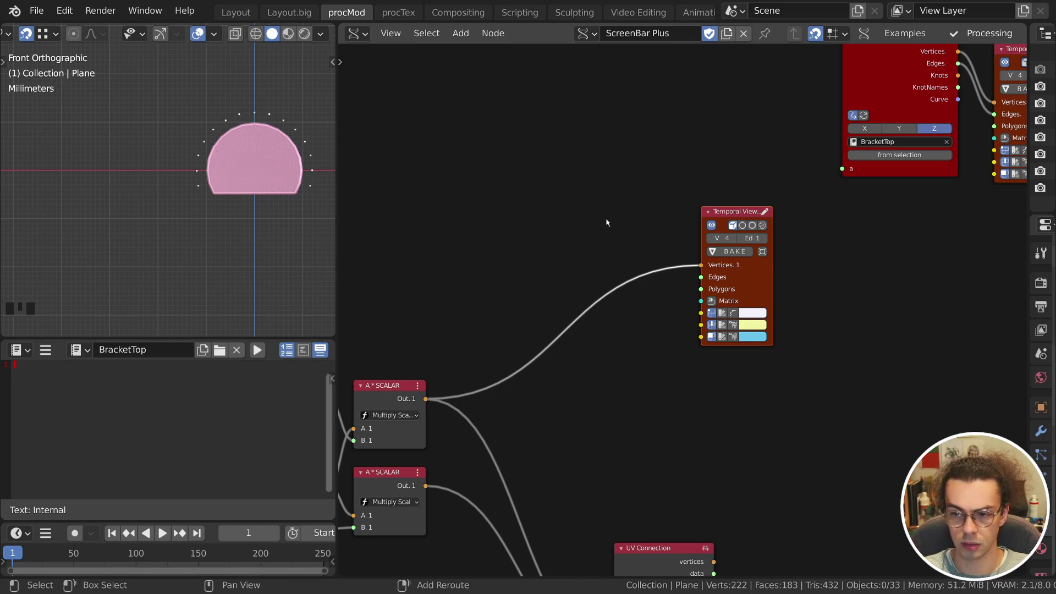
{"action": "key", "text": "shift+a"}
{"action": "left_click", "coordinate": [665, 278]}
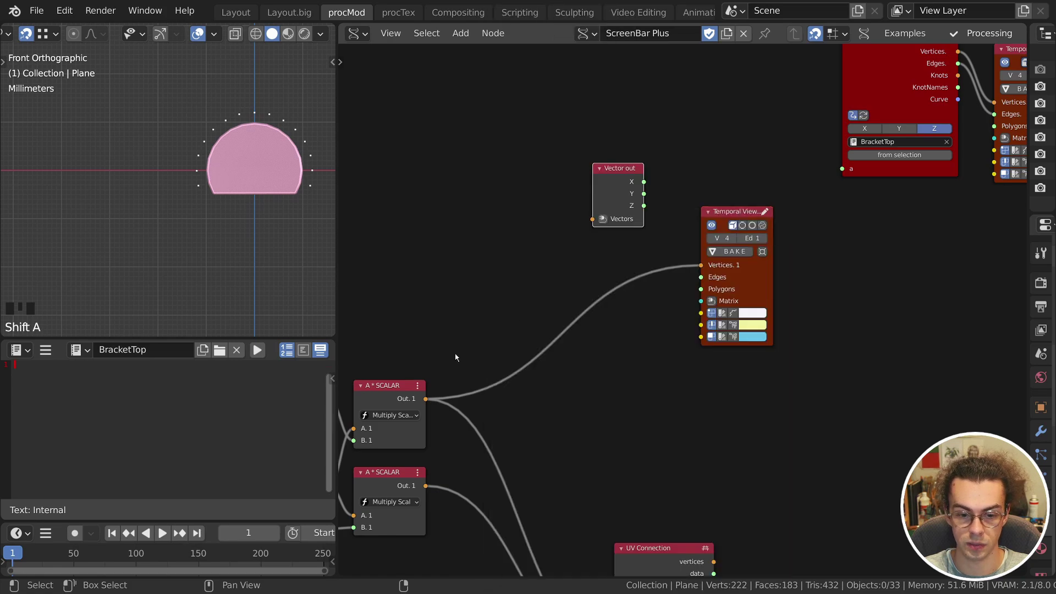
{"action": "left_click_drag", "start_coordinate": [425, 398], "coordinate": [595, 219]}
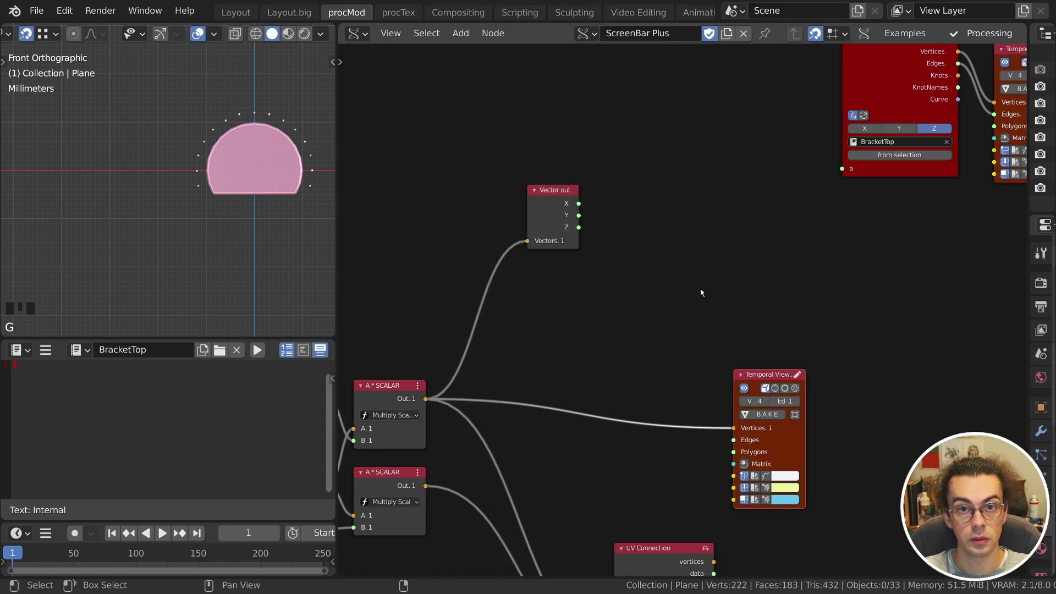
Add a List Sort node and connect the upper Multiply Scalar output to its data input.
{"action": "key", "text": "shift+a"}
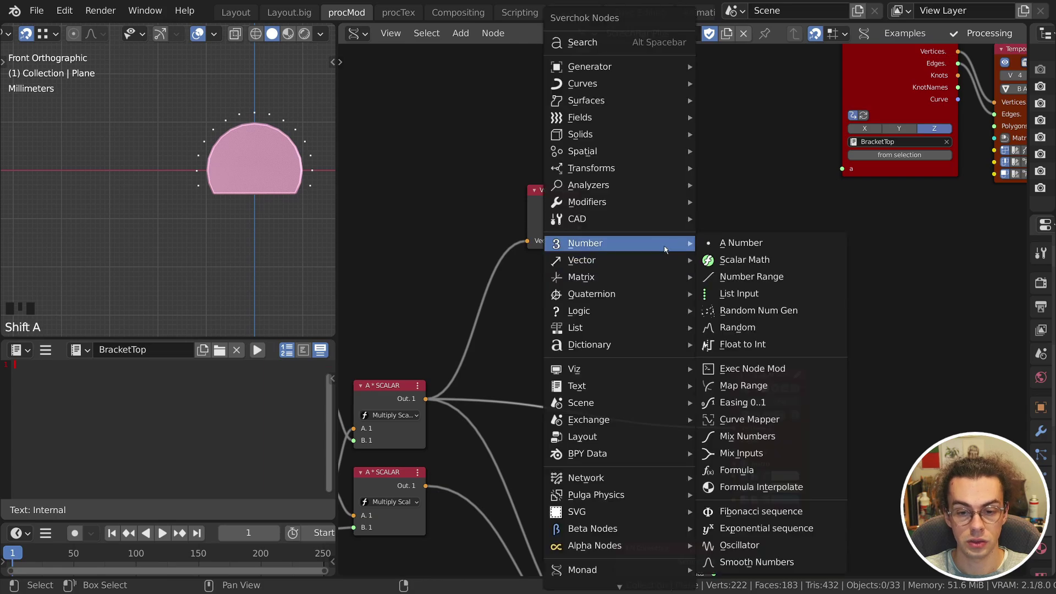
{"action": "mouse_move", "coordinate": [690, 334]}
{"action": "mouse_move", "coordinate": [741, 107]}
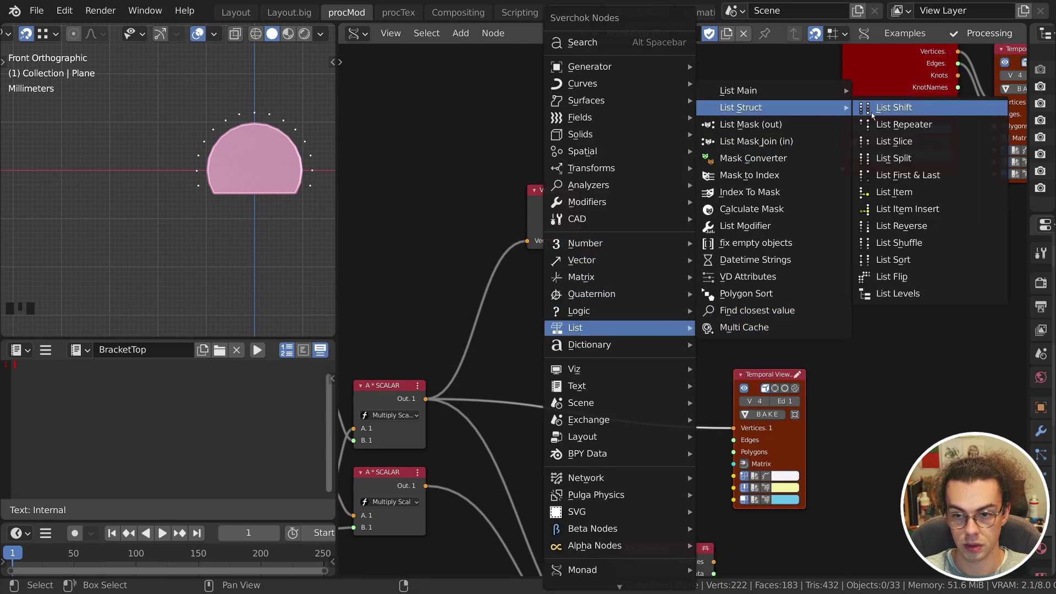
{"action": "left_click", "coordinate": [891, 209]}
{"action": "left_click", "coordinate": [607, 303]}
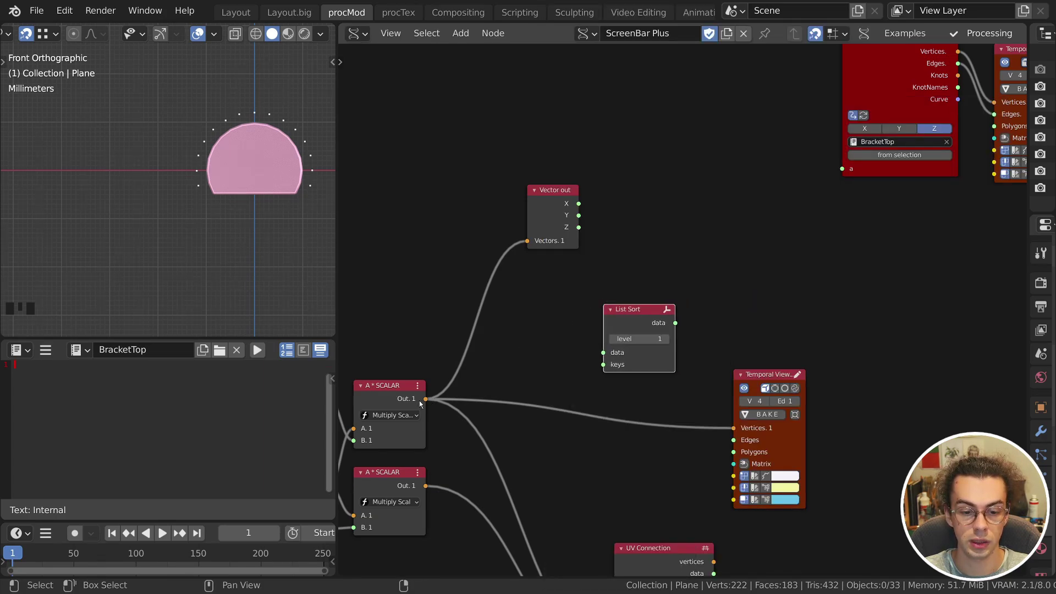
{"action": "left_click_drag", "start_coordinate": [426, 400], "coordinate": [604, 353]}
Add a Viewer text mk3 node that shows the List Sort data, with autoupdate enabled and frame off.
{"action": "key", "text": "shift+a"}
{"action": "mouse_move", "coordinate": [687, 386]}
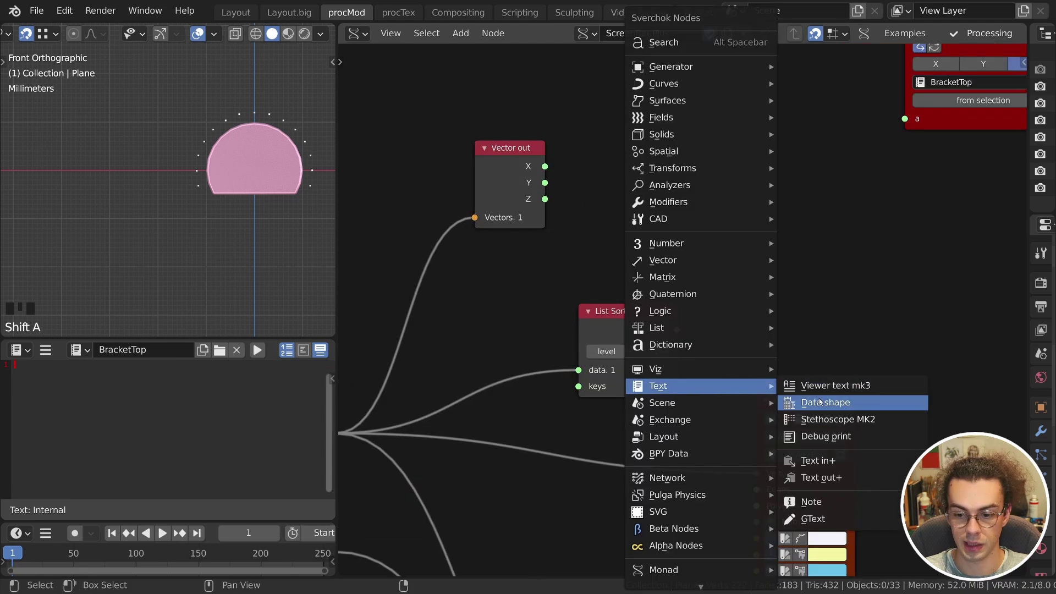
{"action": "left_click", "coordinate": [835, 385]}
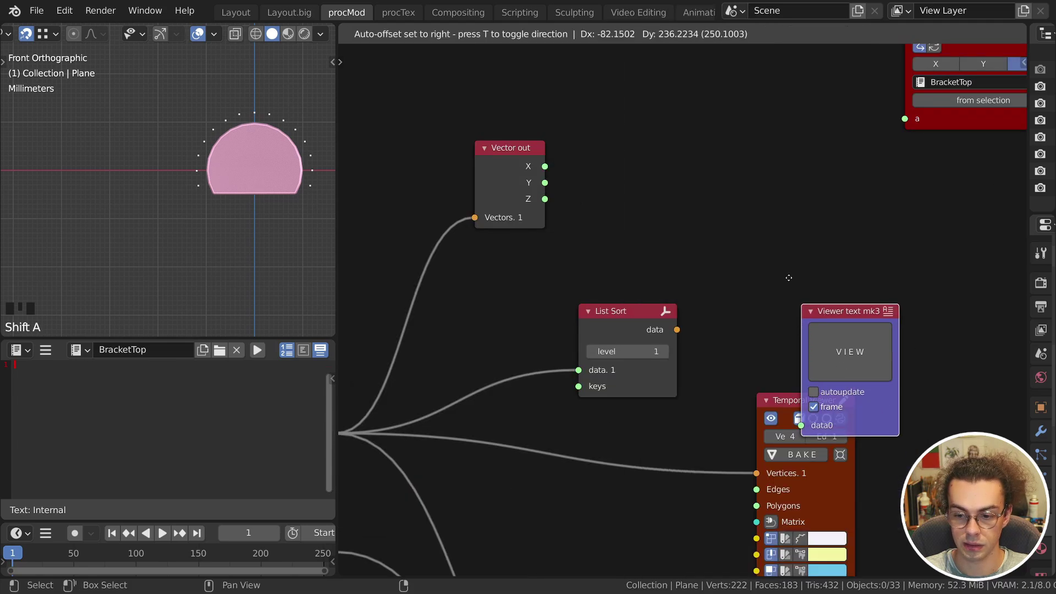
{"action": "left_click", "coordinate": [808, 325]}
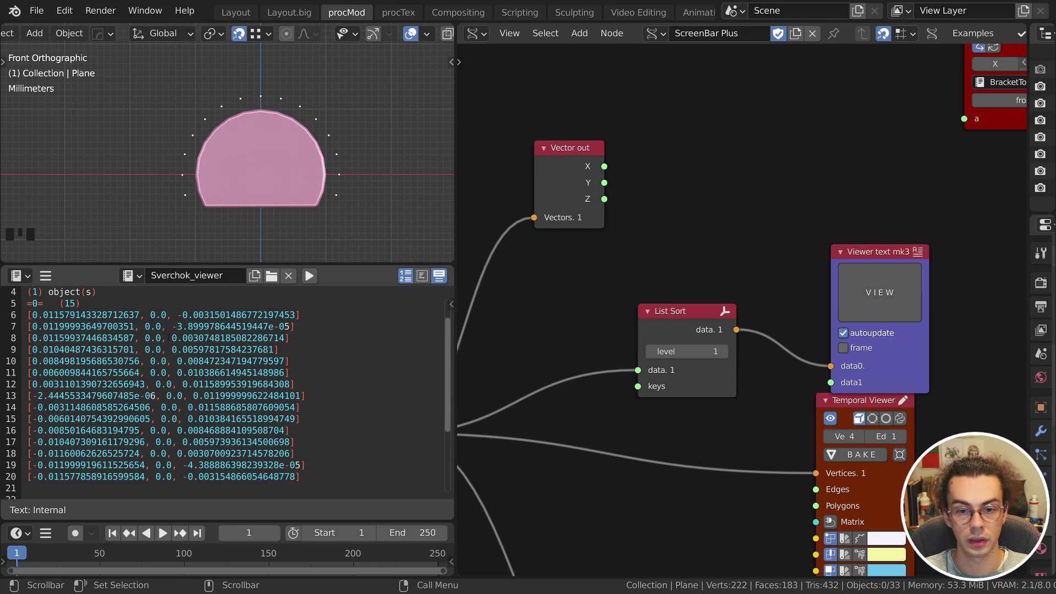
Connect Vector out's X to the List Sort keys and set the sort level to 2.
{"action": "key", "text": "g"}
{"action": "left_click", "coordinate": [692, 233]}
{"action": "middle_click_drag", "start_coordinate": [692, 233], "coordinate": [785, 229]}
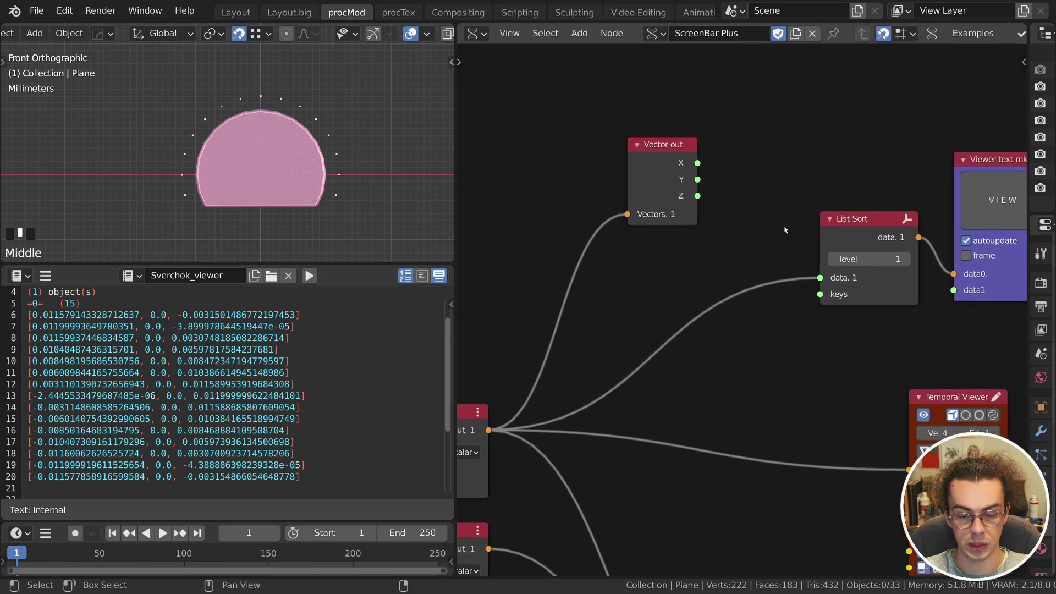
{"action": "left_click_drag", "start_coordinate": [698, 163], "coordinate": [837, 295]}
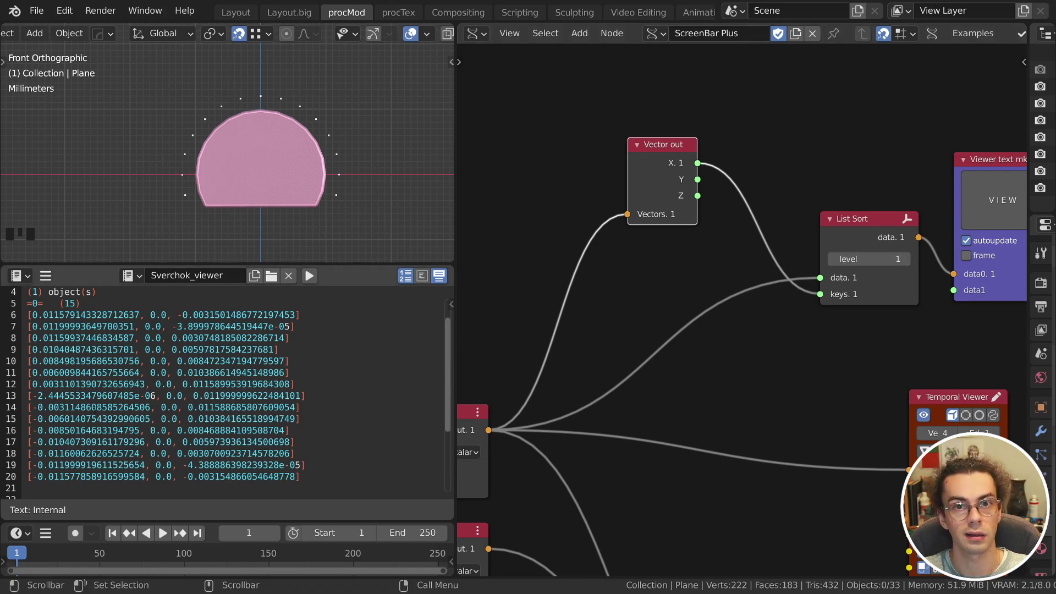
{"action": "left_click", "coordinate": [905, 258]}
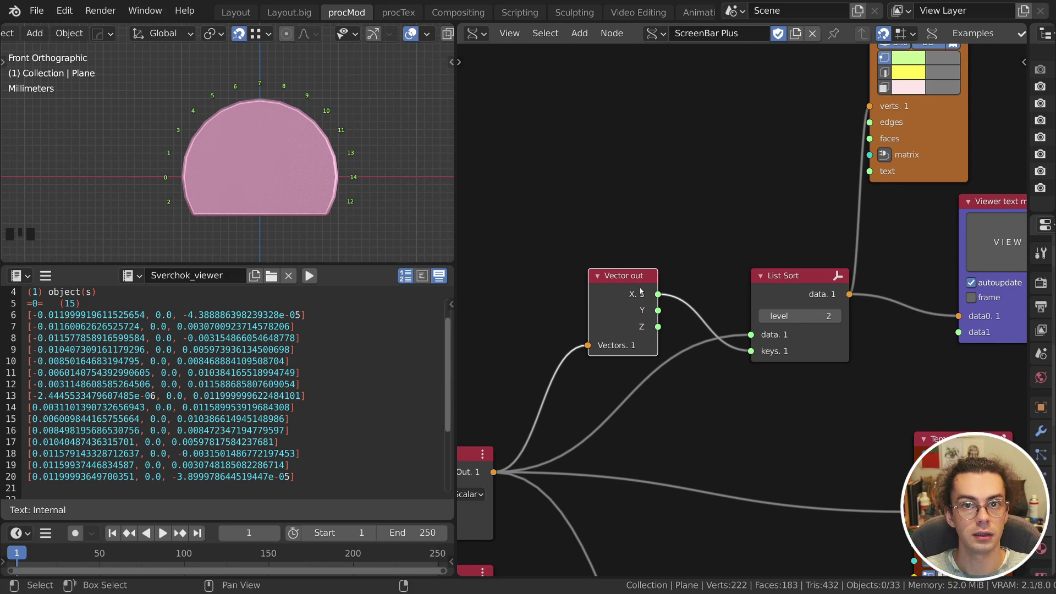
Hide the unused sockets of Vector out and add a List First & Last node fed by the sorted data.
{"action": "left_click", "coordinate": [647, 294]}
{"action": "key", "text": "ctrl+h"}
{"action": "key", "text": "shift+a"}
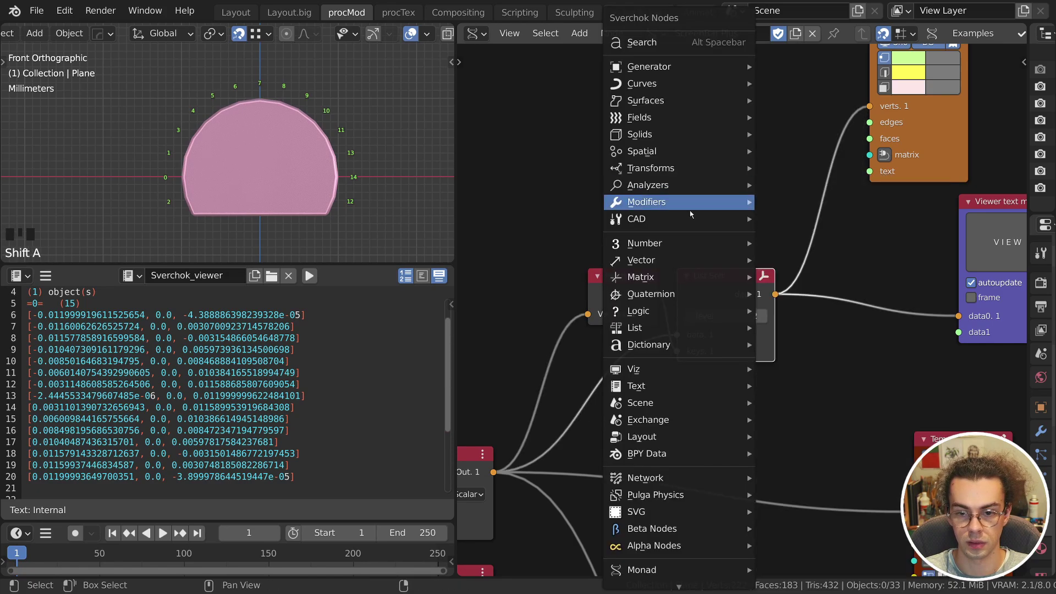
{"action": "mouse_move", "coordinate": [684, 327]}
{"action": "mouse_move", "coordinate": [880, 107]}
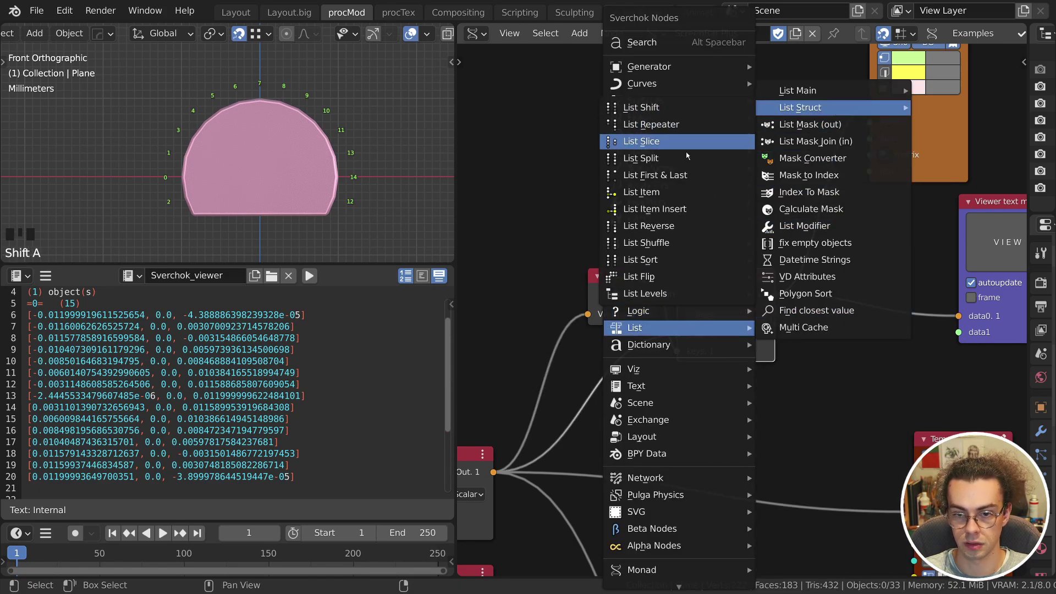
{"action": "left_click", "coordinate": [638, 175]}
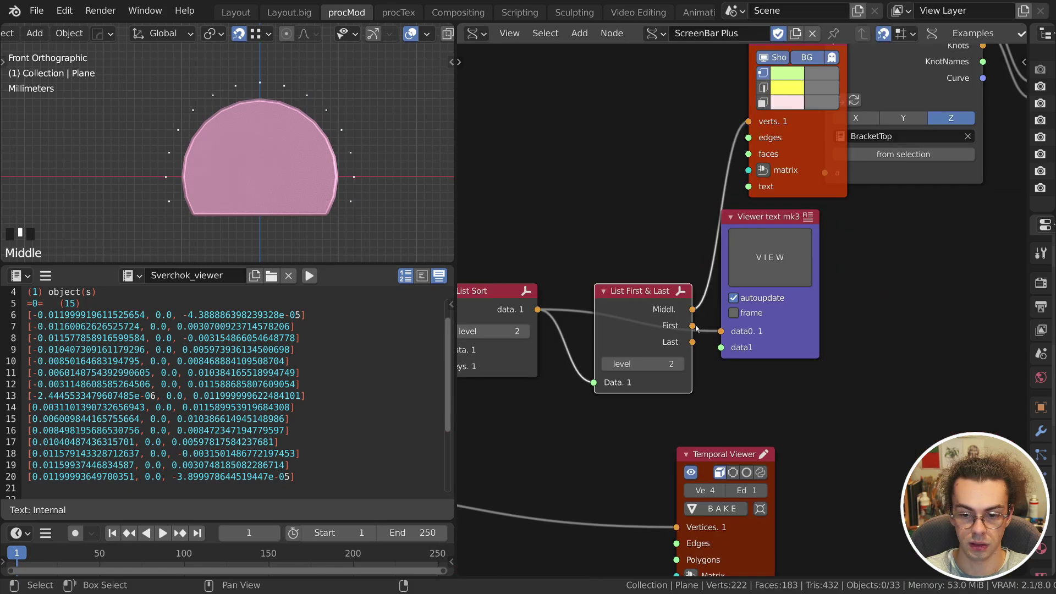
Preview the First output of List First & Last in the Viewer Index+ node to check the selected arc point.
{"action": "left_click_drag", "start_coordinate": [695, 326], "coordinate": [751, 122]}
{"action": "left_click", "coordinate": [665, 285]}
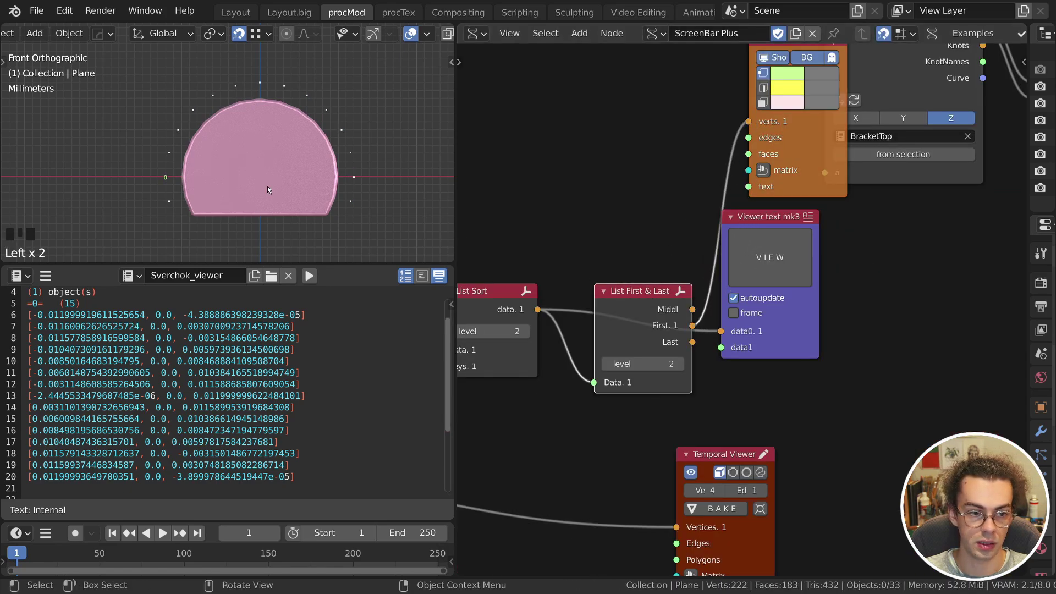
{"action": "mouse_move", "coordinate": [152, 158]}
{"action": "left_mouse_down"}
{"action": "mouse_move", "coordinate": [144, 187]}
{"action": "mouse_move", "coordinate": [159, 197]}
{"action": "mouse_move", "coordinate": [168, 151]}
{"action": "mouse_move", "coordinate": [152, 159]}
{"action": "left_mouse_up"}
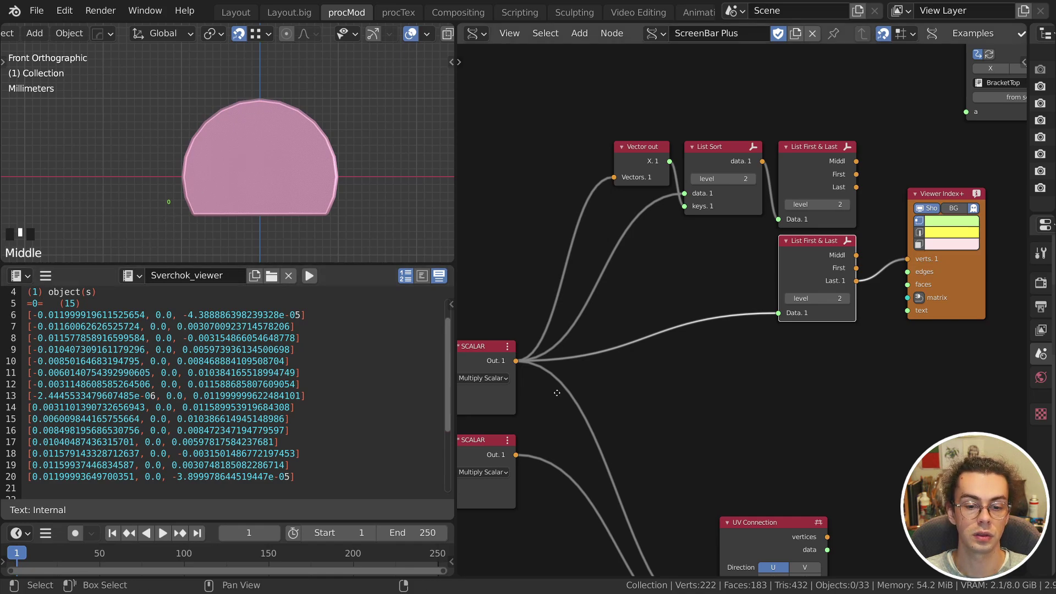
Move the Viewer Index+ node aside and cut its link from the First output of List First & Last.
{"action": "middle_click_drag", "start_coordinate": [460, 452], "coordinate": [516, 441]}
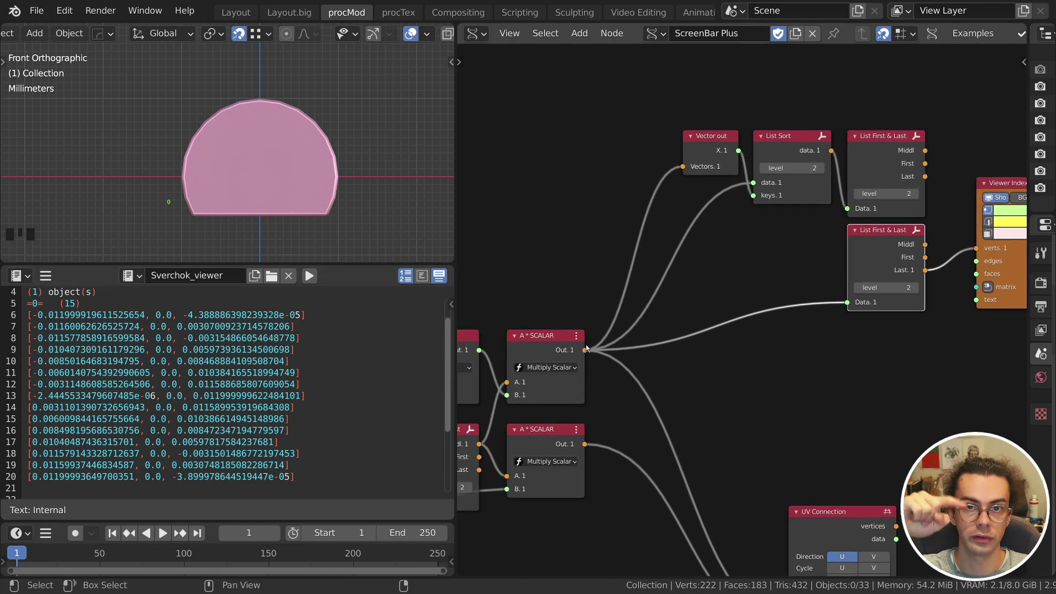
{"action": "middle_click_drag", "start_coordinate": [799, 445], "coordinate": [681, 308]}
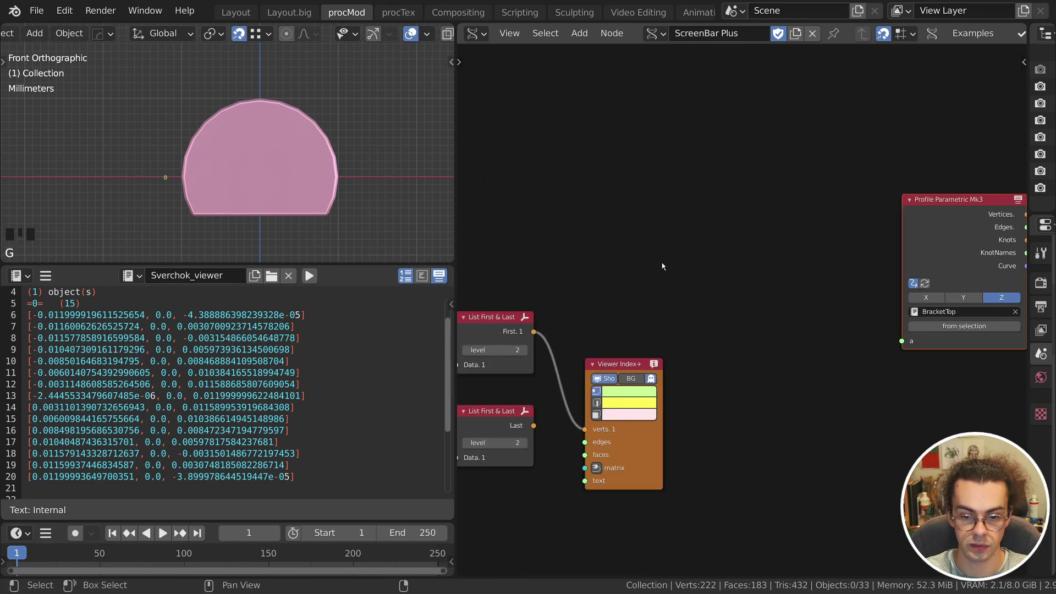
{"action": "middle_click_drag", "start_coordinate": [662, 263], "coordinate": [751, 204]}
{"action": "left_click_drag", "start_coordinate": [726, 242], "coordinate": [708, 358]}
{"action": "key", "text": "g"}
{"action": "left_click", "coordinate": [872, 411]}
{"action": "right_click_drag", "start_coordinate": [732, 297], "coordinate": [672, 398], "text": "ctrl"}
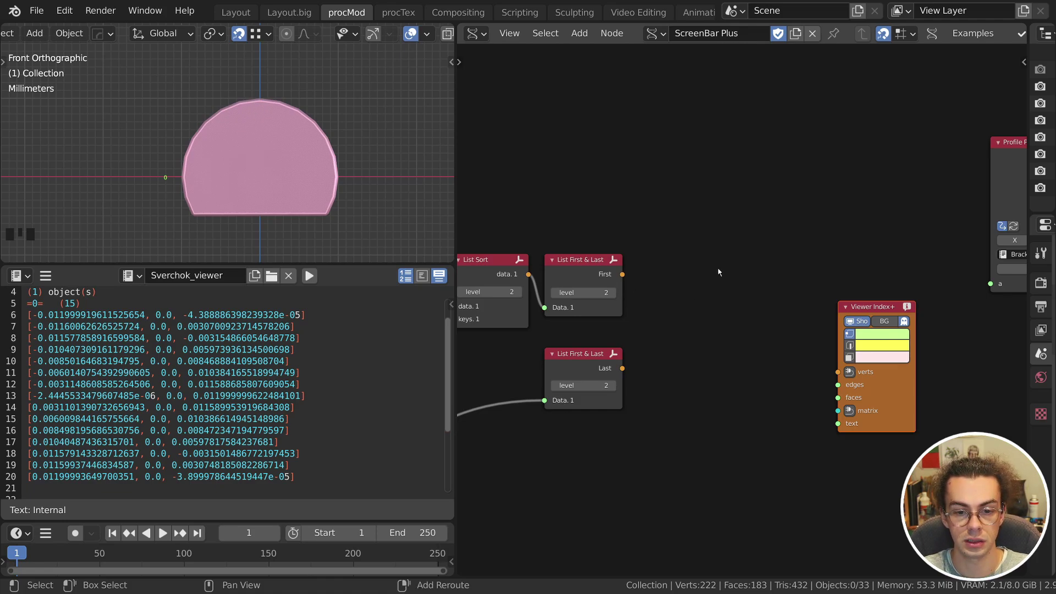
Add a Vector out node beside the upper List First & Last node and connect the First output to it.
{"action": "key", "text": "shift+a"}
{"action": "mouse_move", "coordinate": [716, 262]}
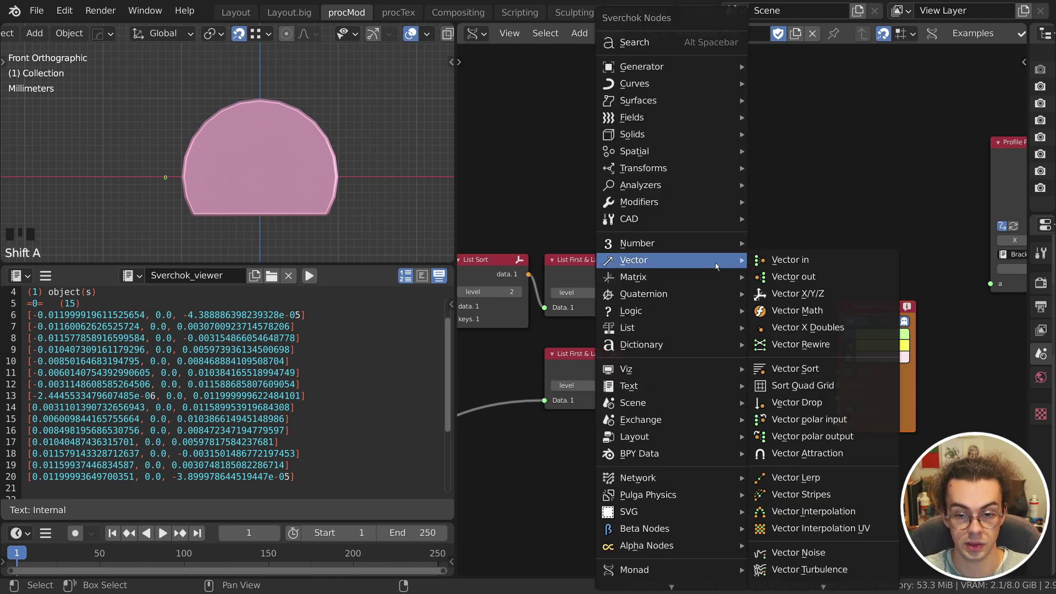
{"action": "left_click", "coordinate": [792, 278]}
{"action": "left_click", "coordinate": [675, 256]}
{"action": "left_click_drag", "start_coordinate": [622, 275], "coordinate": [672, 314]}
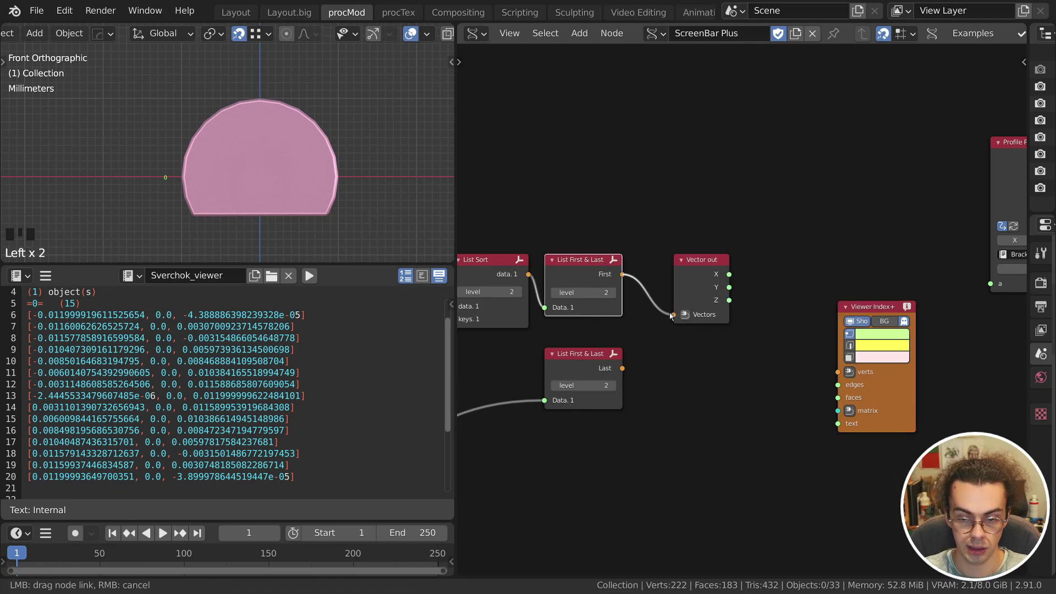
{"action": "left_click_drag", "start_coordinate": [700, 274], "coordinate": [665, 273]}
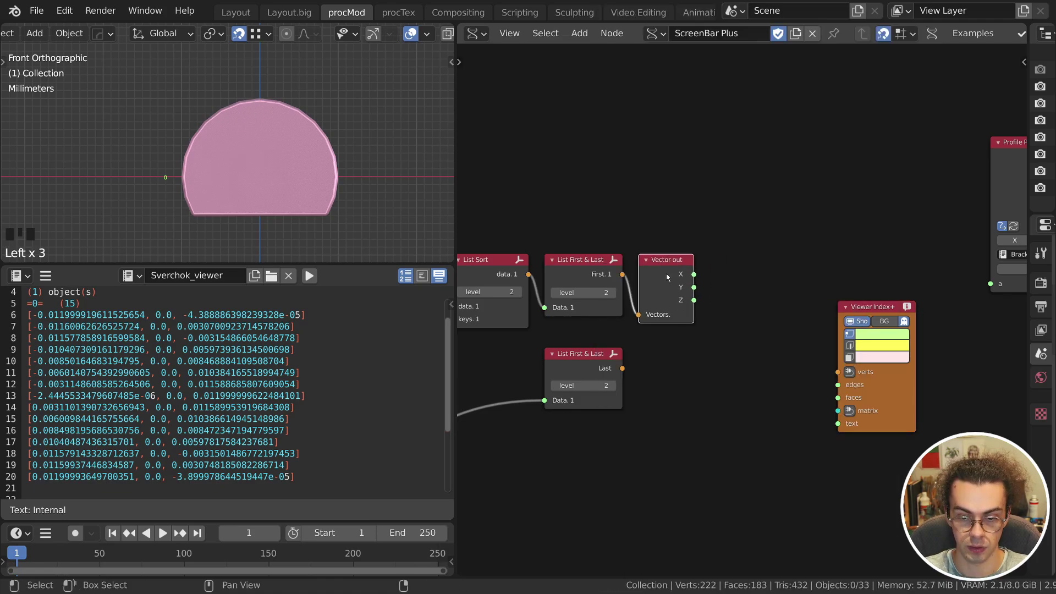
Duplicate the Vector out node and connect the lower List First & Last node's Last output to the copy.
{"action": "key", "text": "shift+d"}
{"action": "left_click", "coordinate": [669, 367]}
{"action": "left_click_drag", "start_coordinate": [623, 369], "coordinate": [638, 408]}
{"action": "middle_click_drag", "start_coordinate": [643, 407], "coordinate": [495, 402]}
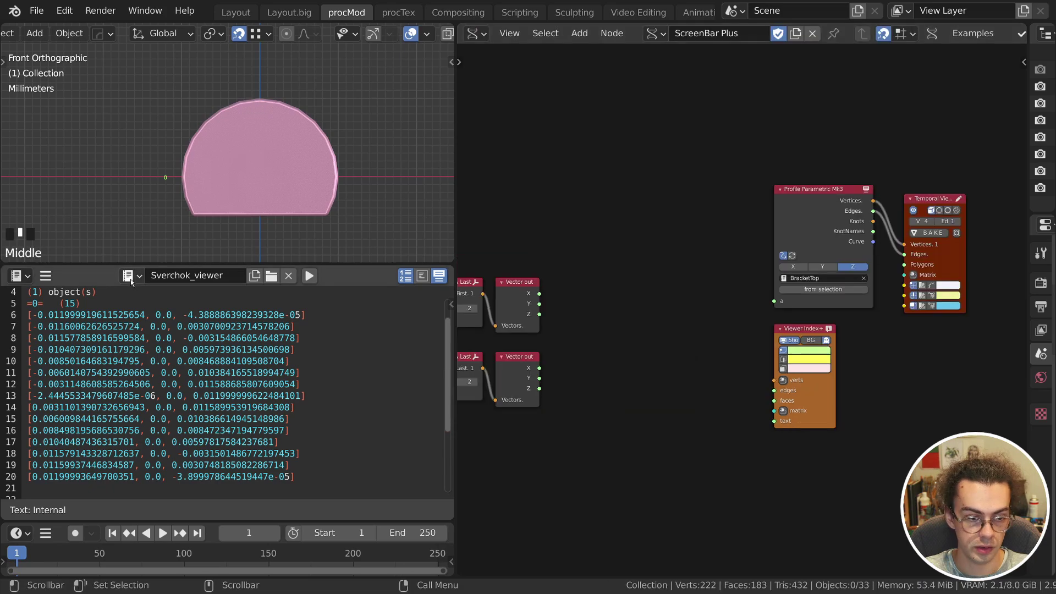
Open the BracketTop text block and write its first line as M 0,0.
{"action": "left_click", "coordinate": [132, 275]}
{"action": "left_click", "coordinate": [152, 300]}
{"action": "scroll", "coordinate": [163, 360], "scroll_direction": "up", "scroll_amount": 3}
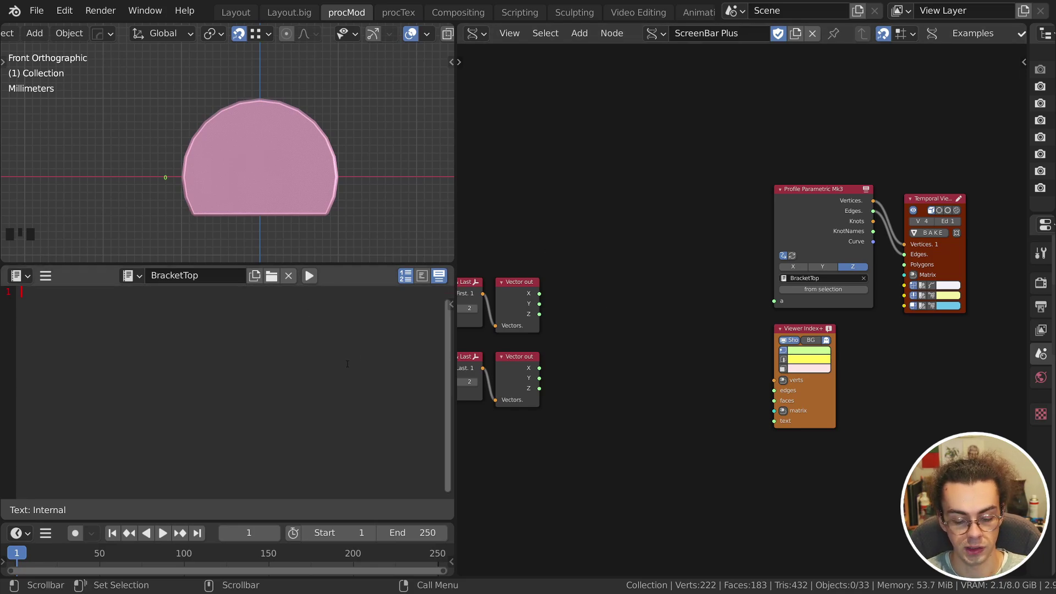
{"action": "type", "text": "M"}
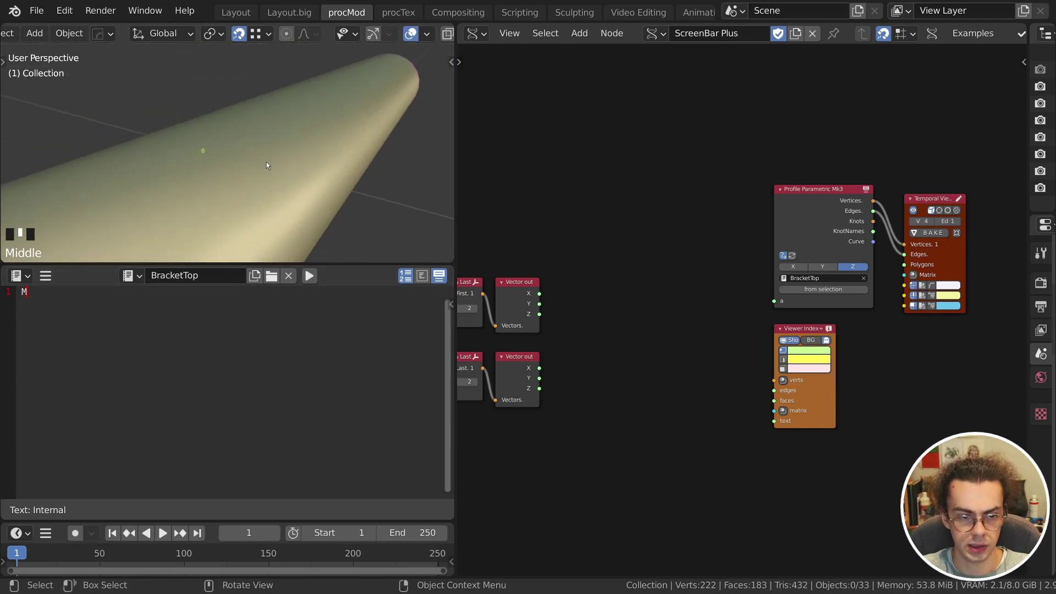
{"action": "type", "text": " 0,0"}
{"action": "key", "text": "Return"}
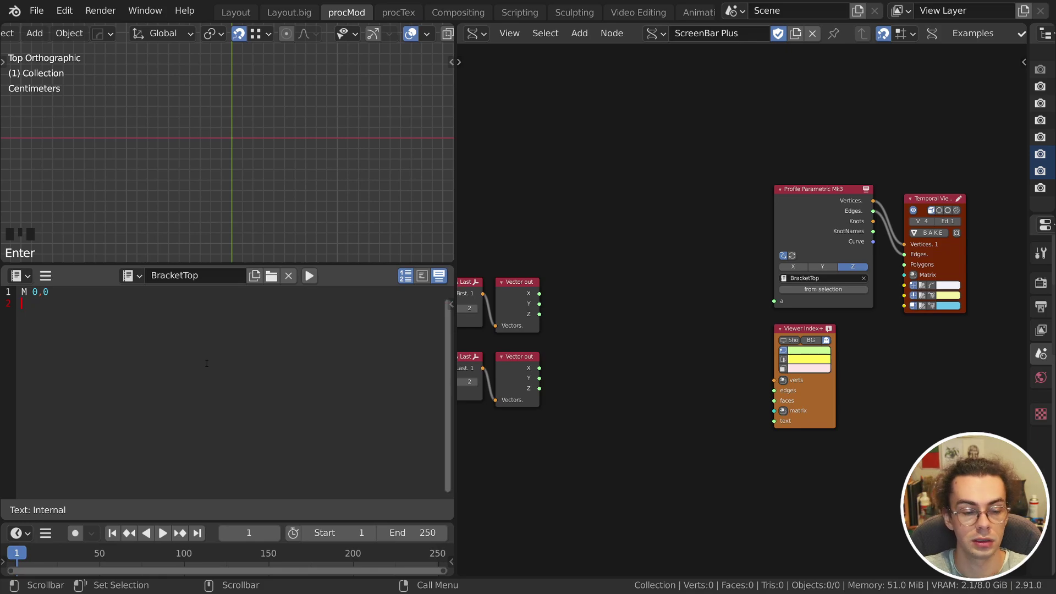
Enlarge the text, add the line l 0.1,0 to BracketTop and update the profile.
{"action": "scroll", "coordinate": [207, 363], "scroll_direction": "up", "scroll_amount": 10, "text": "ctrl"}
{"action": "type", "text": "l"}
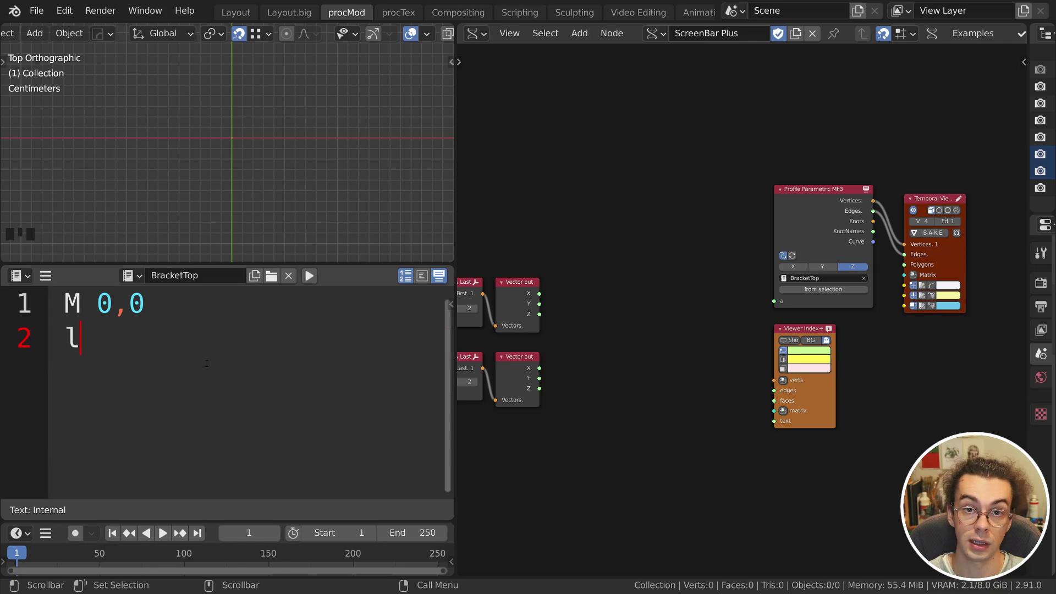
{"action": "type", "text": "0.1"}
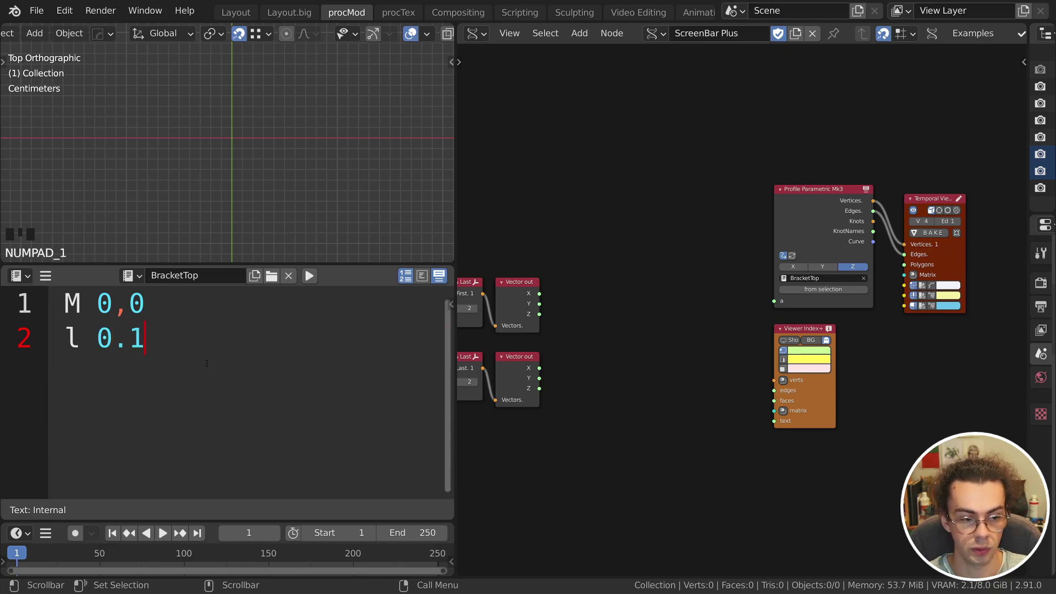
{"action": "type", "text": ",0"}
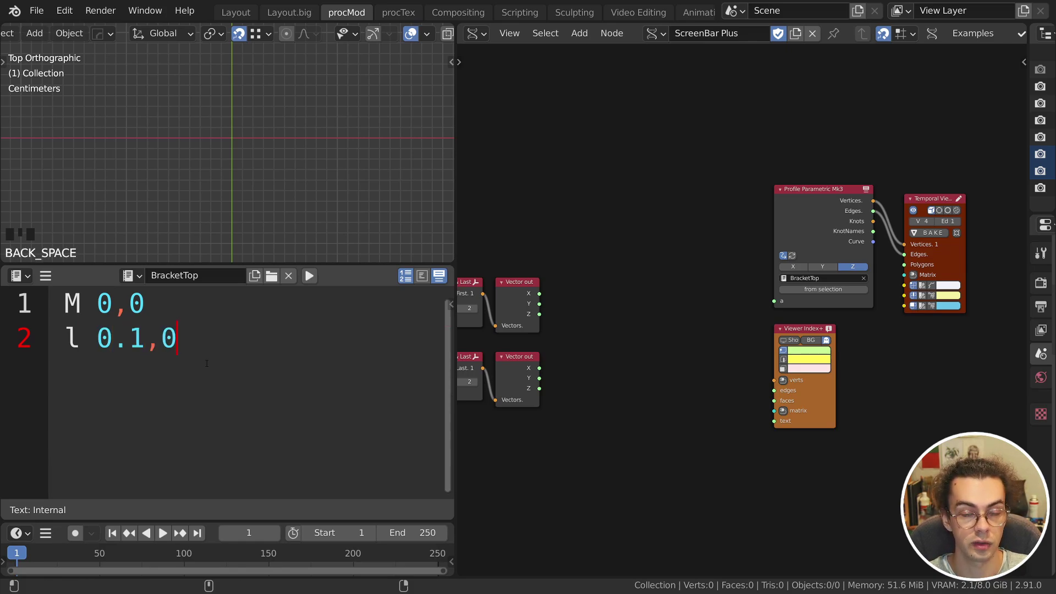
{"action": "key", "text": "ctrl+Return"}
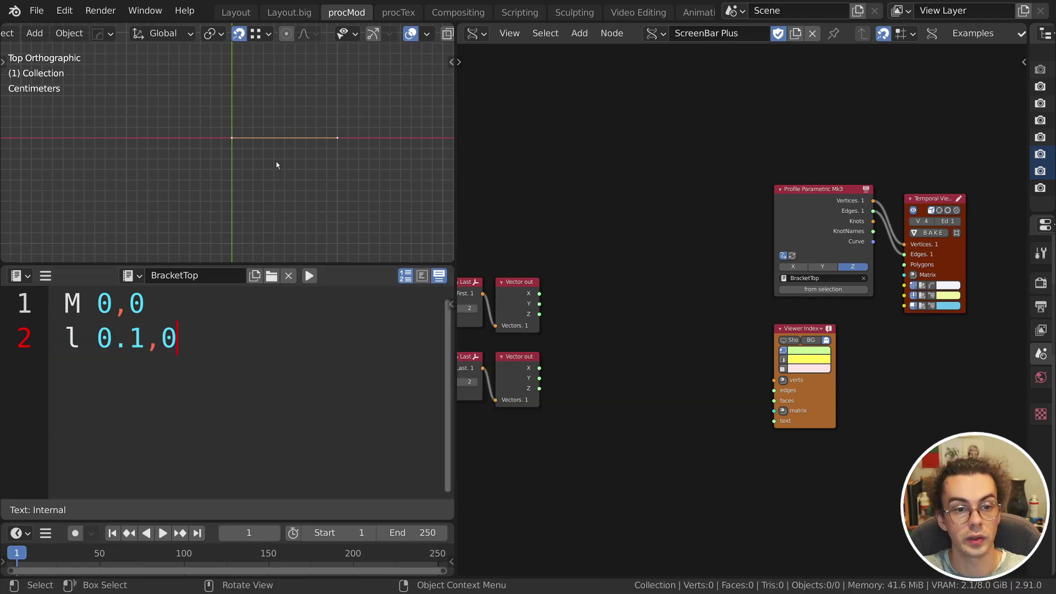
Examine the previewed profile line with viewport overlays hidden and shown, comparing it with the 0,0 start point in BracketTop.
{"action": "scroll", "coordinate": [253, 110], "scroll_direction": "up", "scroll_amount": 3}
{"action": "left_click", "coordinate": [409, 34]}
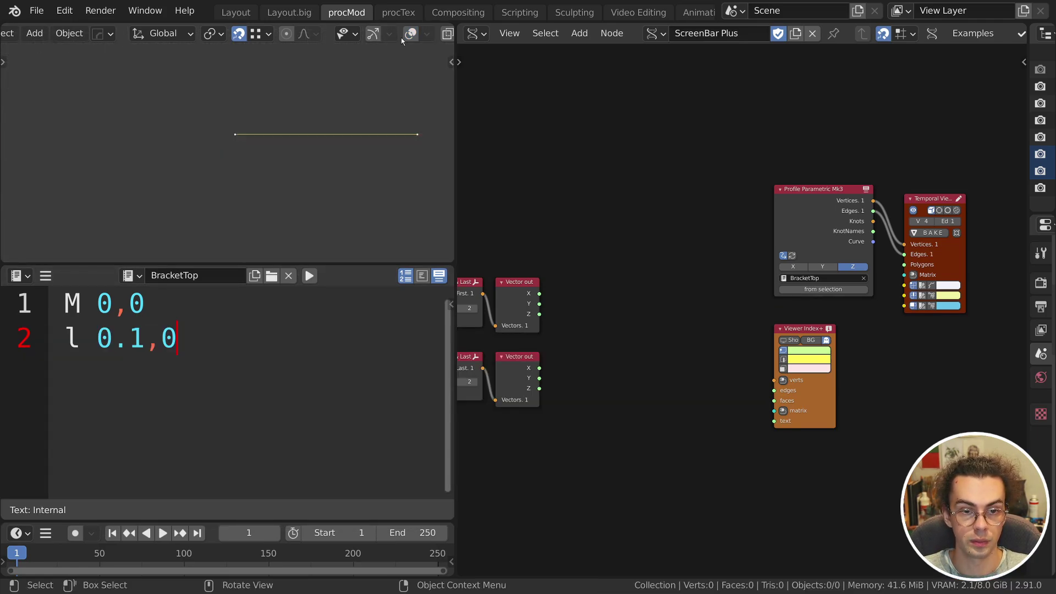
{"action": "left_click", "coordinate": [410, 34]}
{"action": "left_click_drag", "start_coordinate": [82, 303], "coordinate": [146, 303]}
{"action": "scroll", "coordinate": [276, 141], "scroll_direction": "down", "scroll_amount": 2}
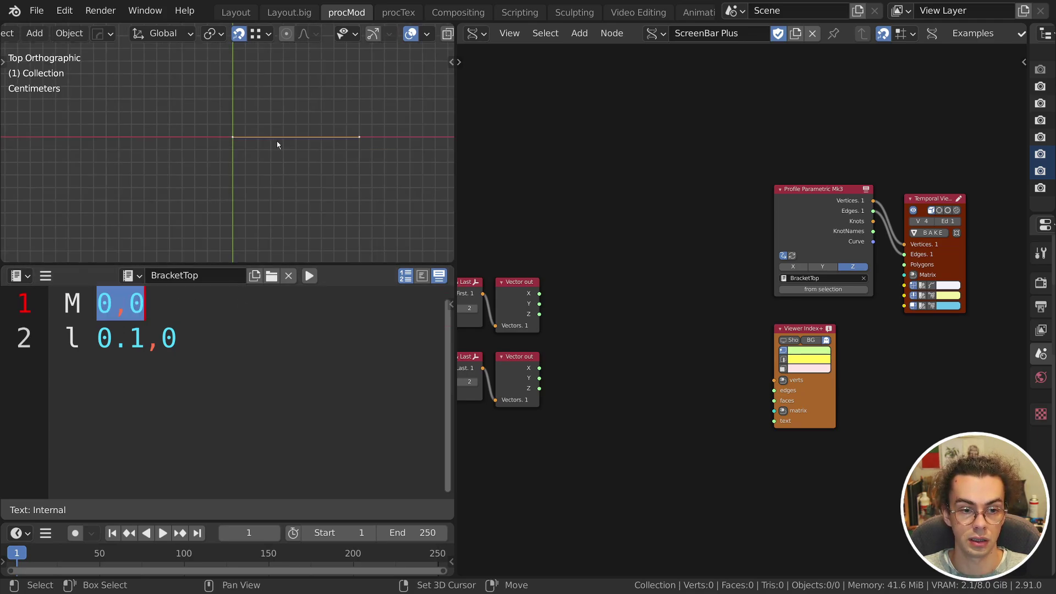
{"action": "left_click", "coordinate": [258, 322]}
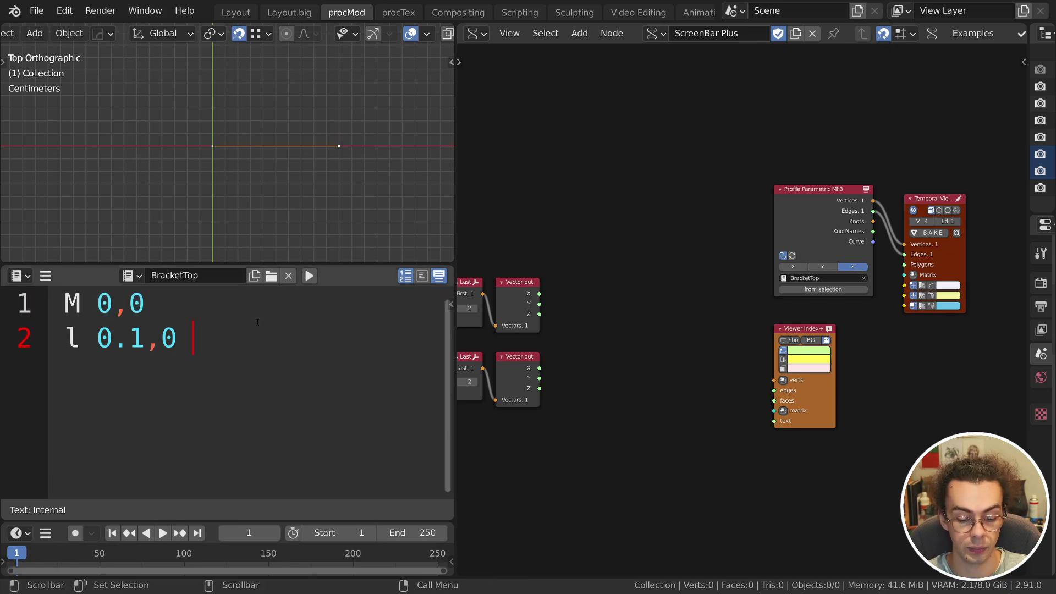
Add the relative point 0,0.1 to the l line in BracketTop, close the path with x on a new line, and update the profile.
{"action": "type", "text": "0"}
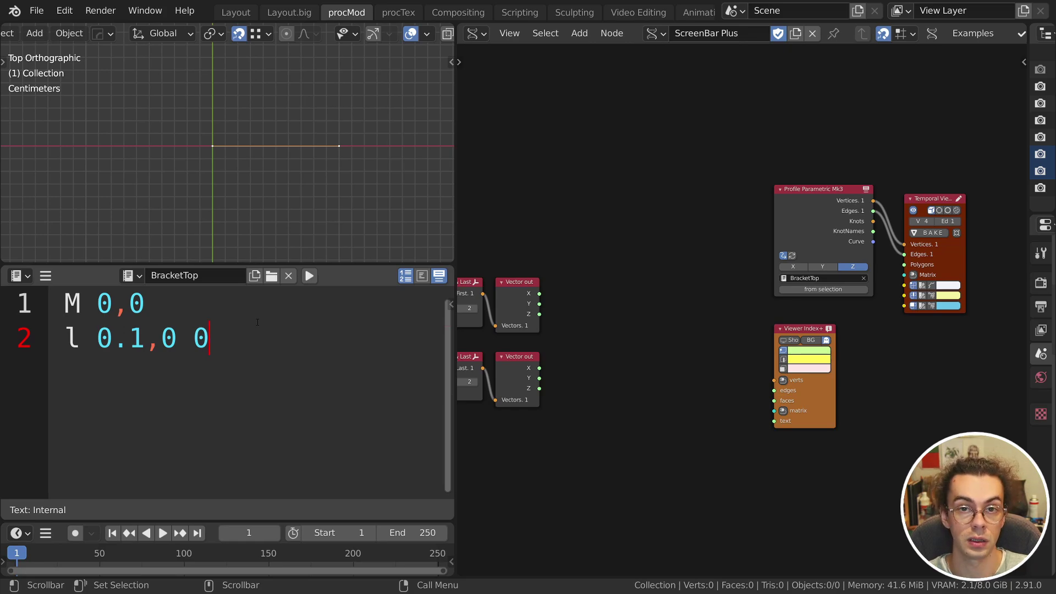
{"action": "type", "text": ",0.1"}
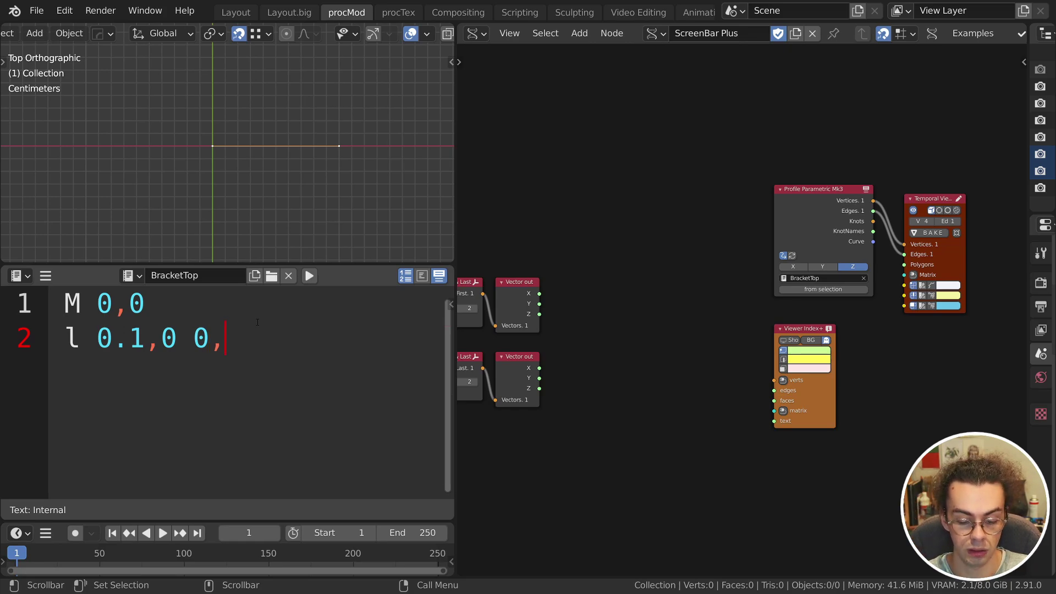
{"action": "key", "text": "Return"}
{"action": "scroll", "coordinate": [248, 114], "scroll_direction": "down", "scroll_amount": 2}
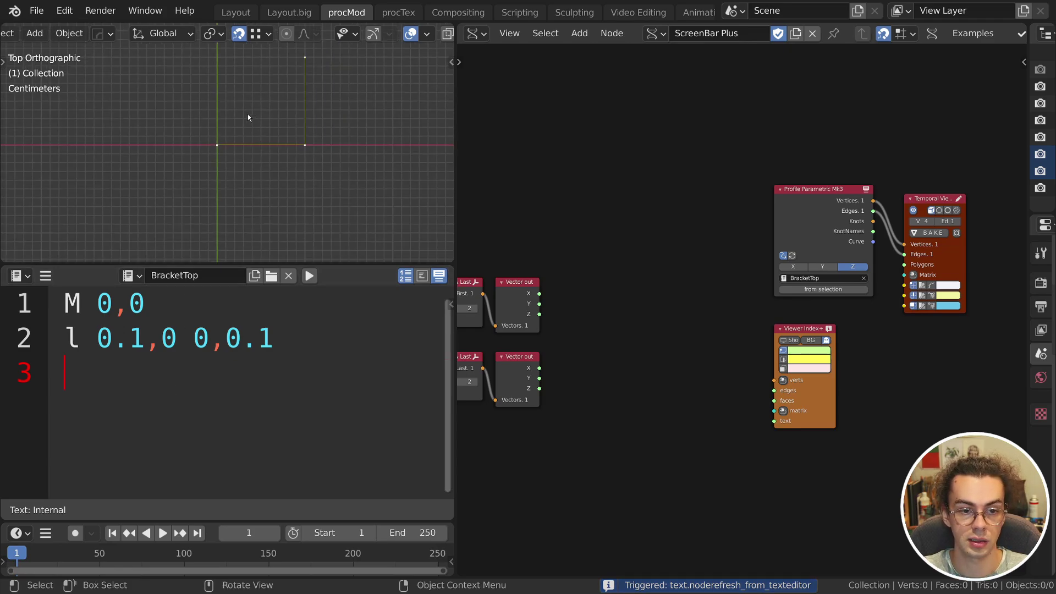
{"action": "middle_click_drag", "start_coordinate": [253, 119], "coordinate": [246, 160], "text": "shift"}
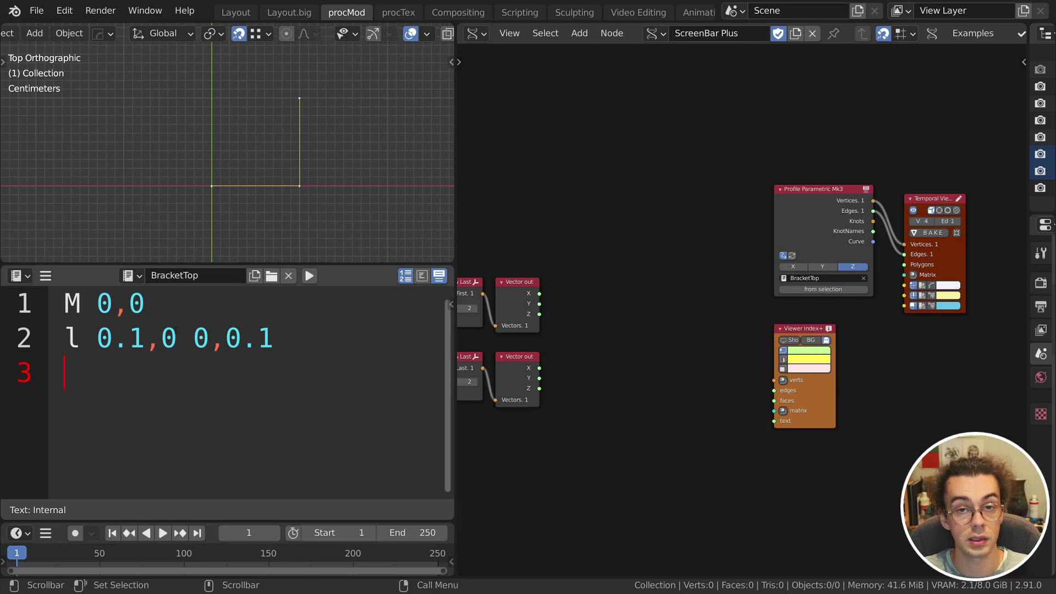
{"action": "type", "text": "x"}
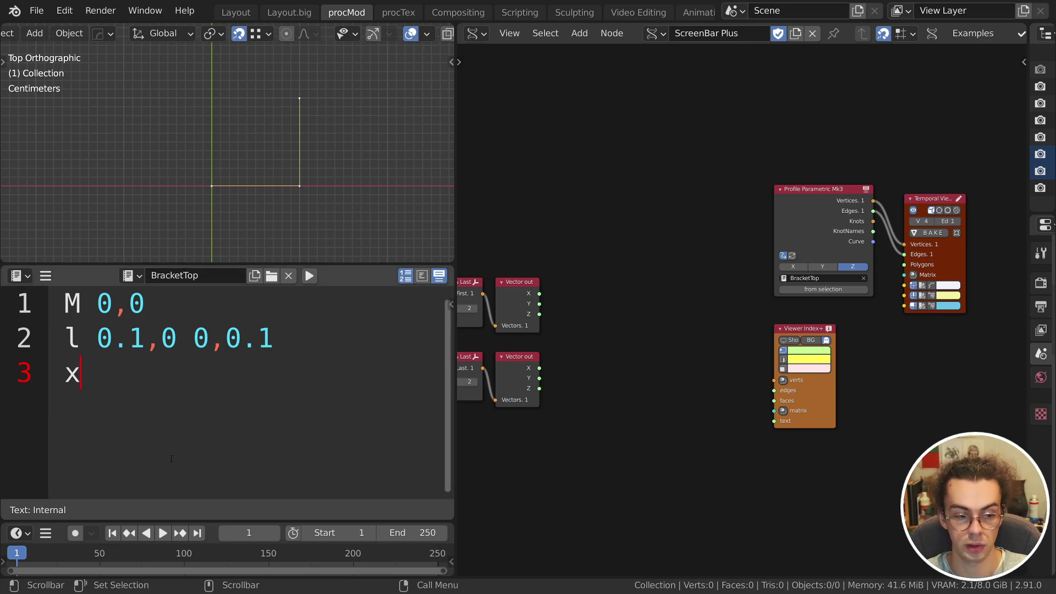
{"action": "key", "text": "ctrl+Return"}
Insert the line 0.1,0.2 before the closing x in BracketTop and update the profile.
{"action": "left_click", "coordinate": [226, 338]}
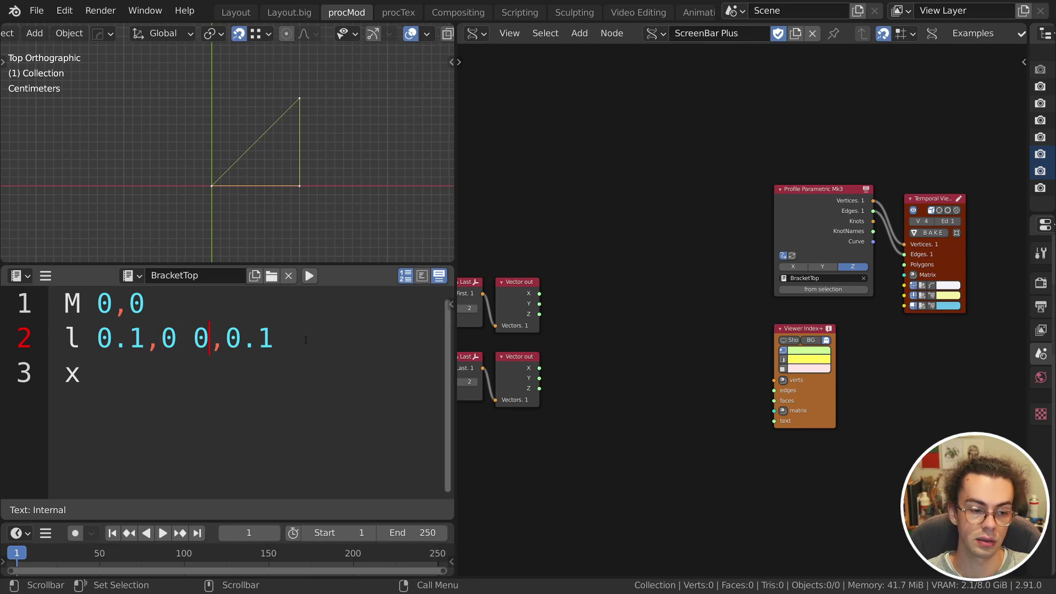
{"action": "key", "text": "Down"}
{"action": "key", "text": "Up"}
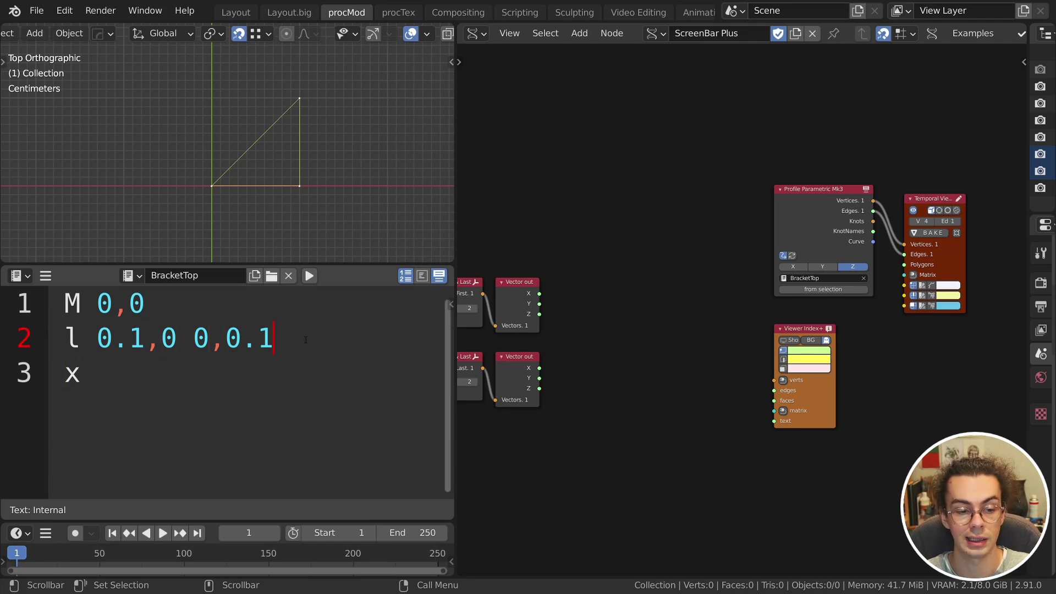
{"action": "key", "text": "End"}
{"action": "key", "text": "Return"}
{"action": "type", "text": "0.1,0"}
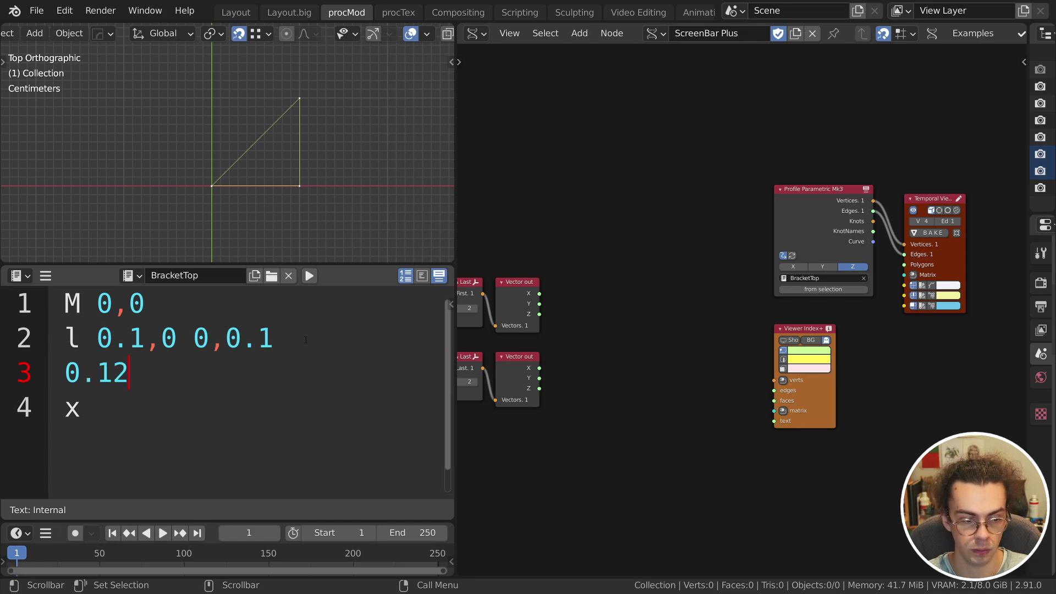
{"action": "type", "text": ".2"}
{"action": "key", "text": "ctrl+Return"}
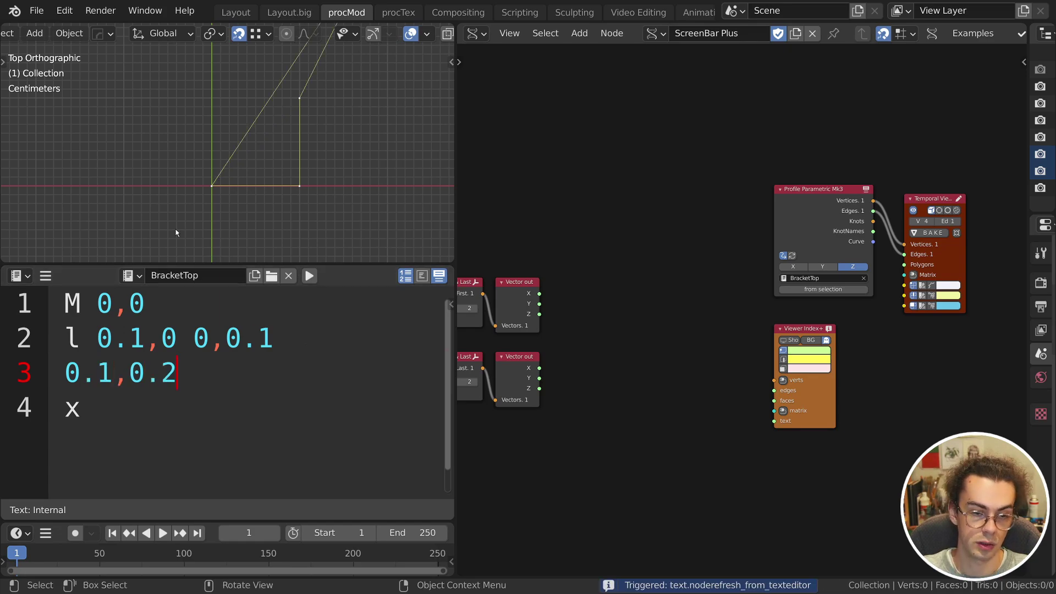
Remove the closing x from BracketTop, update the profile and fit the whole preview in the viewport.
{"action": "left_click", "coordinate": [143, 414]}
{"action": "key", "text": "BackSpace"}
{"action": "key", "text": "ctrl+Return"}
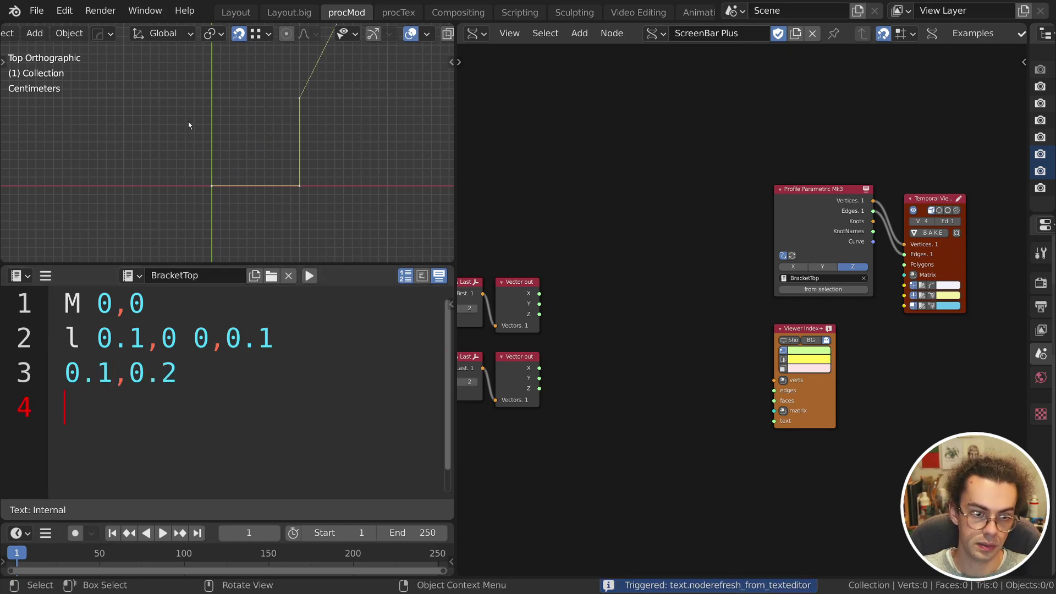
{"action": "key", "text": "Home"}
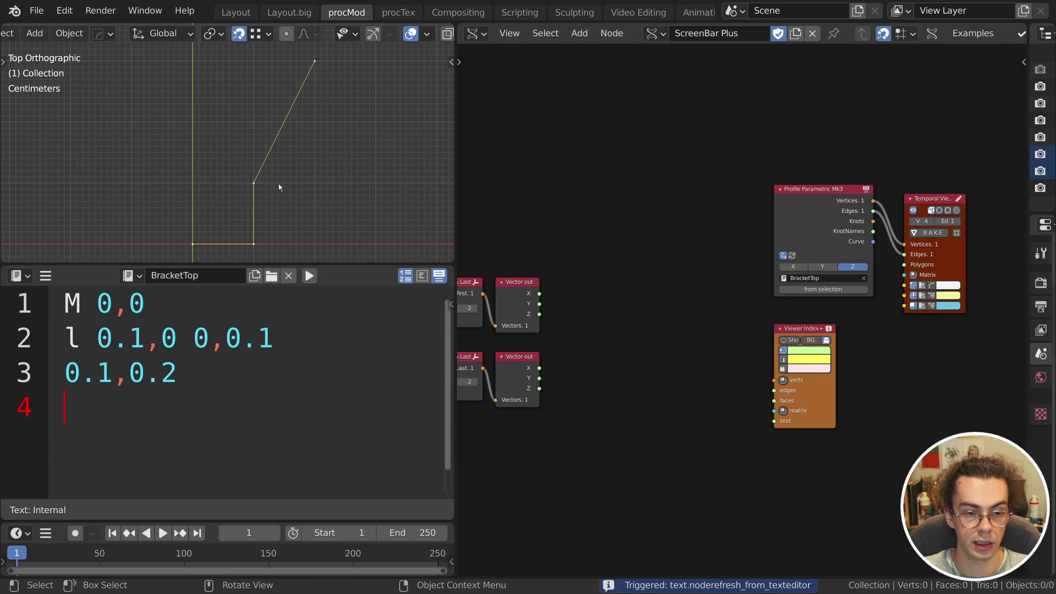
Prefix the 0.1,0.2 line with the absolute command L, change the first relative point to 0.2,0, and update the profile.
{"action": "left_click", "coordinate": [53, 334]}
{"action": "key", "text": "shift+Right"}
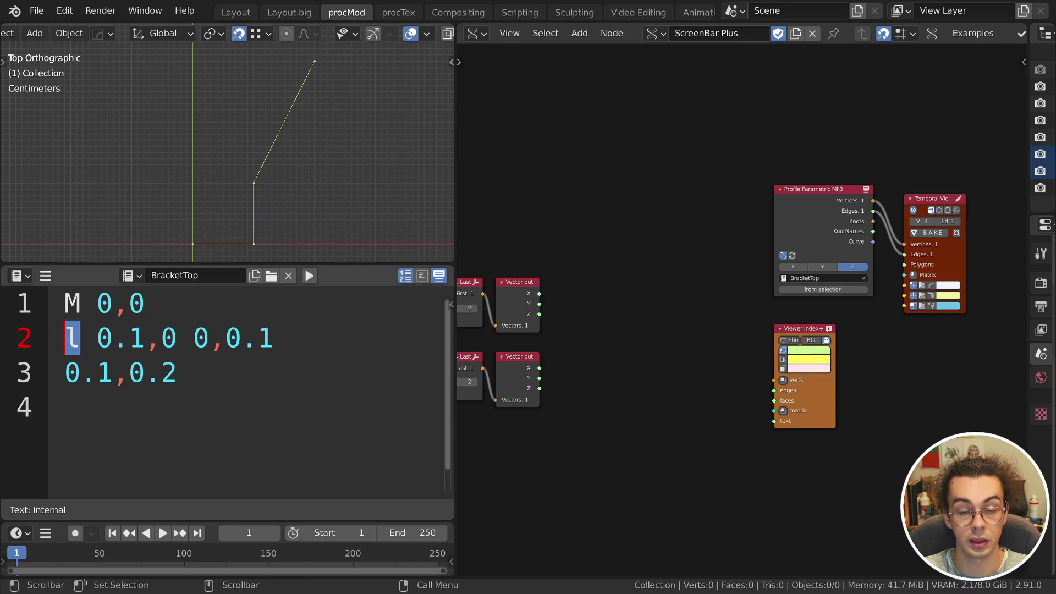
{"action": "left_click", "coordinate": [43, 354]}
{"action": "type", "text": "L"}
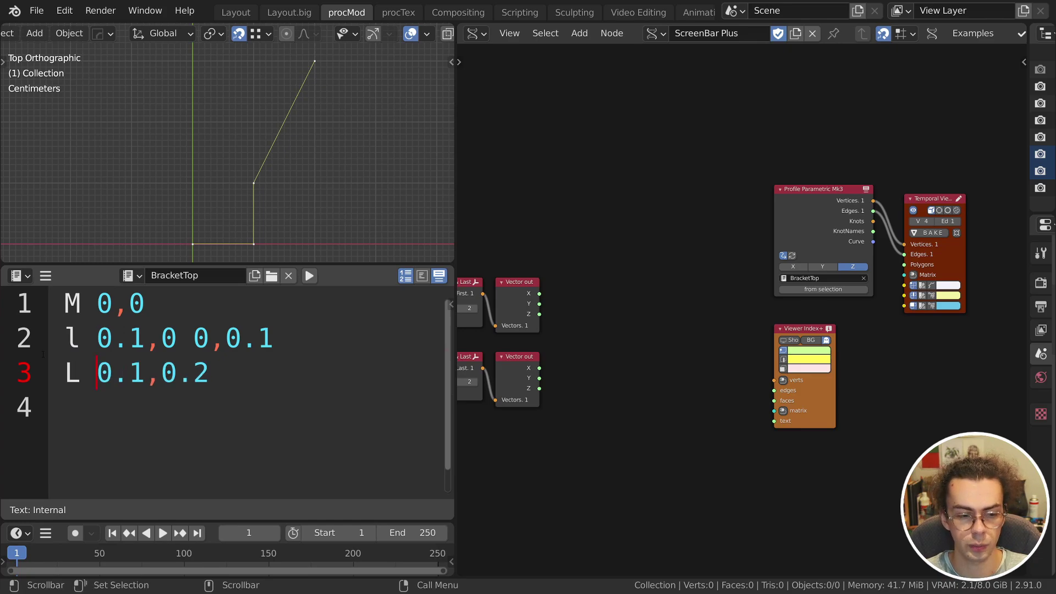
{"action": "key", "text": "ctrl+Return"}
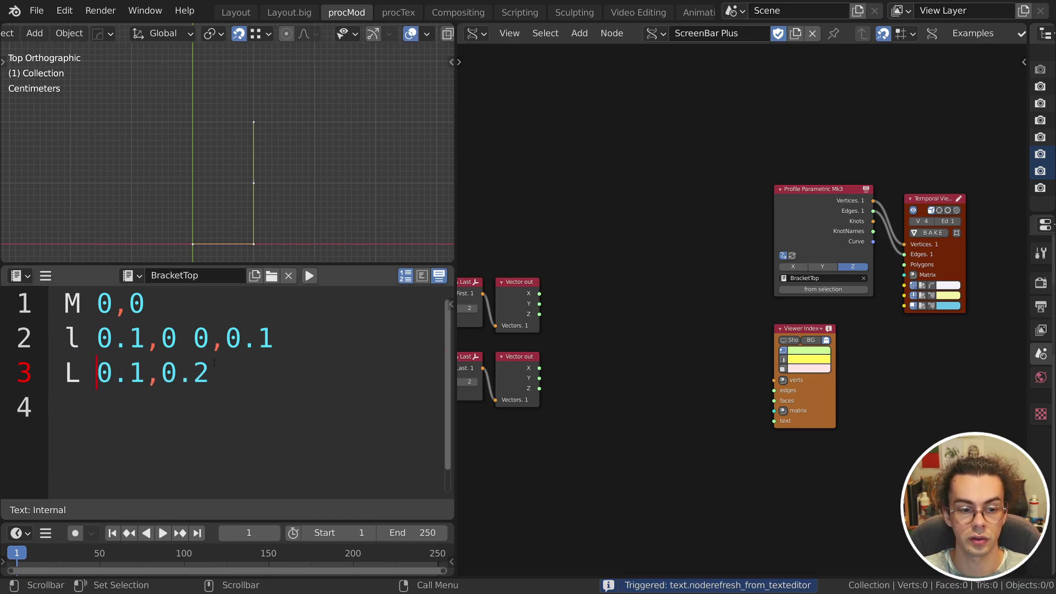
{"action": "left_click_drag", "start_coordinate": [275, 339], "coordinate": [257, 340]}
{"action": "type", "text": "2"}
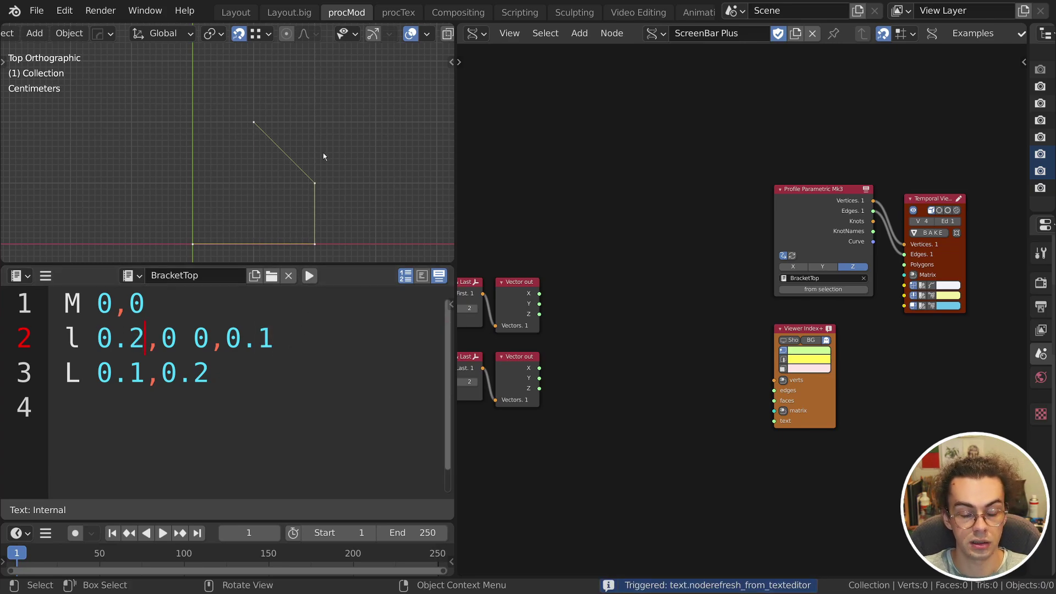
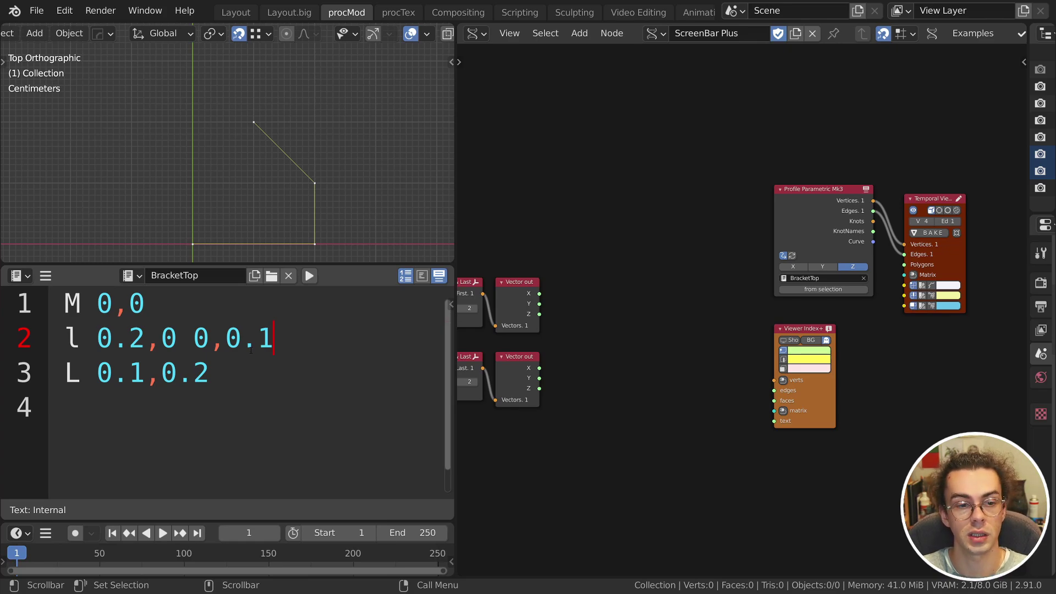
Reduce the text size, add the line l test,0 to BracketTop and update the profile node to expose the test input.
{"action": "scroll", "coordinate": [242, 369], "scroll_direction": "down", "scroll_amount": 3, "text": "ctrl"}
{"action": "left_click", "coordinate": [212, 356]}
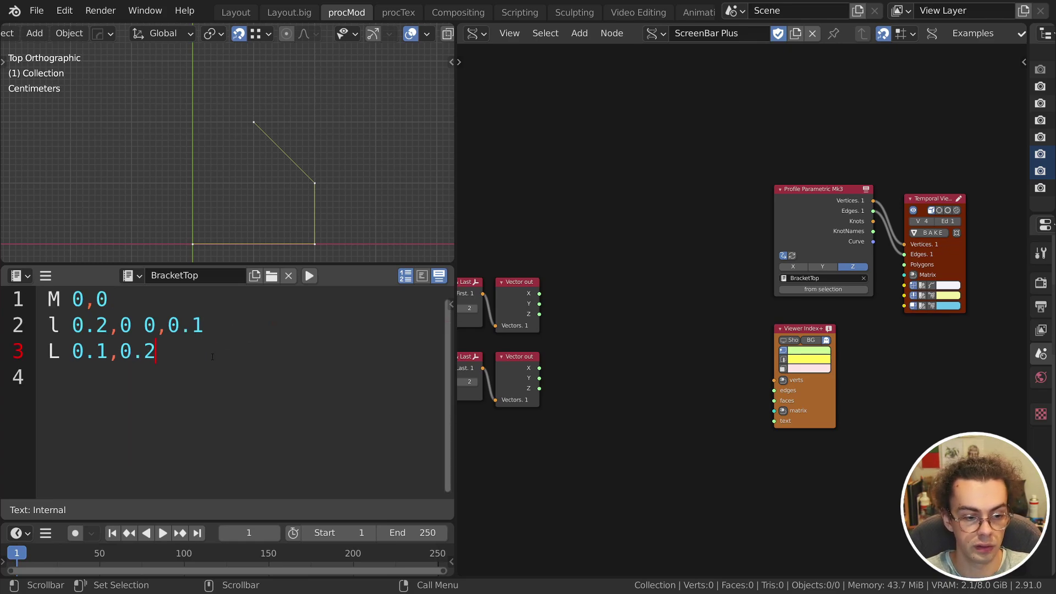
{"action": "key", "text": "Return"}
{"action": "type", "text": "l a"}
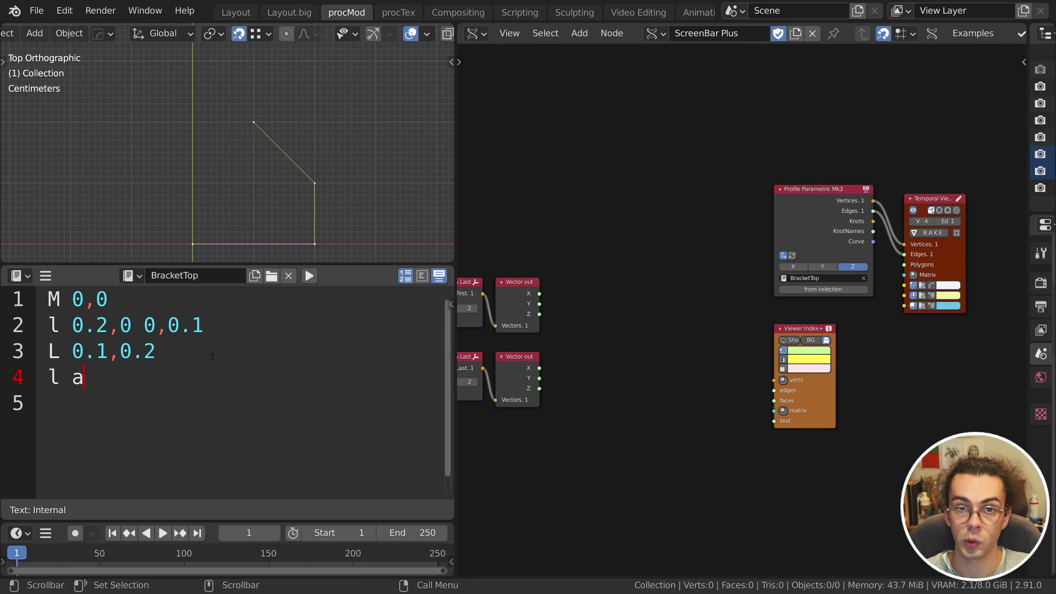
{"action": "key", "text": "BackSpace"}
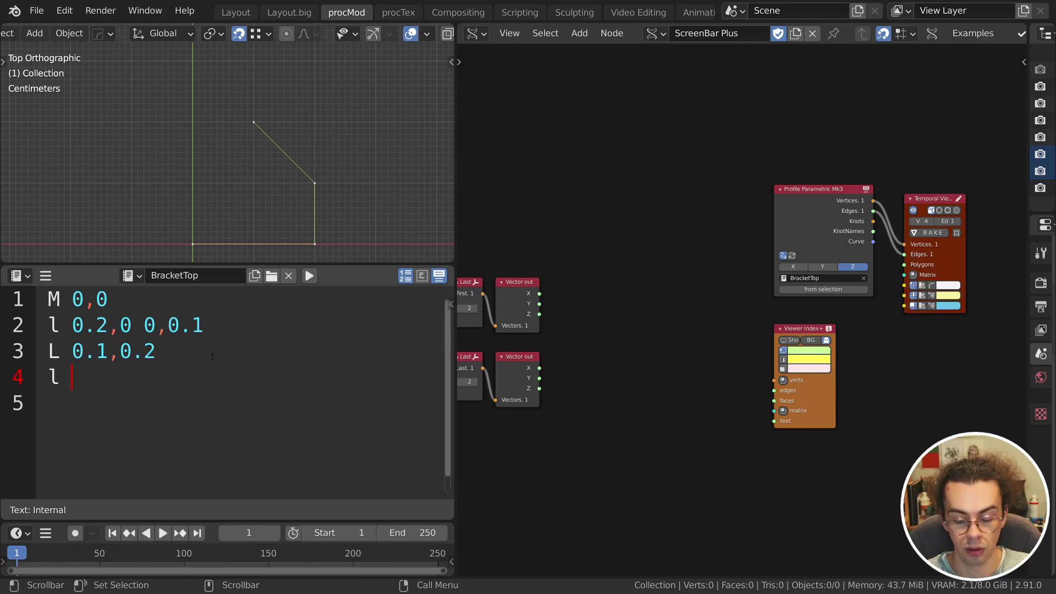
{"action": "type", "text": "test,"}
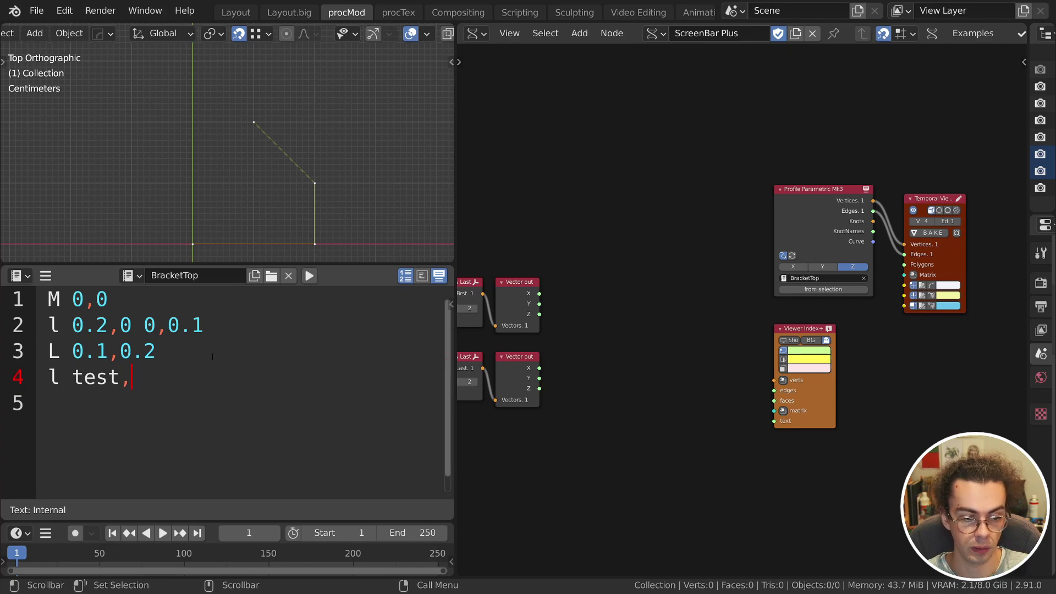
{"action": "type", "text": "0"}
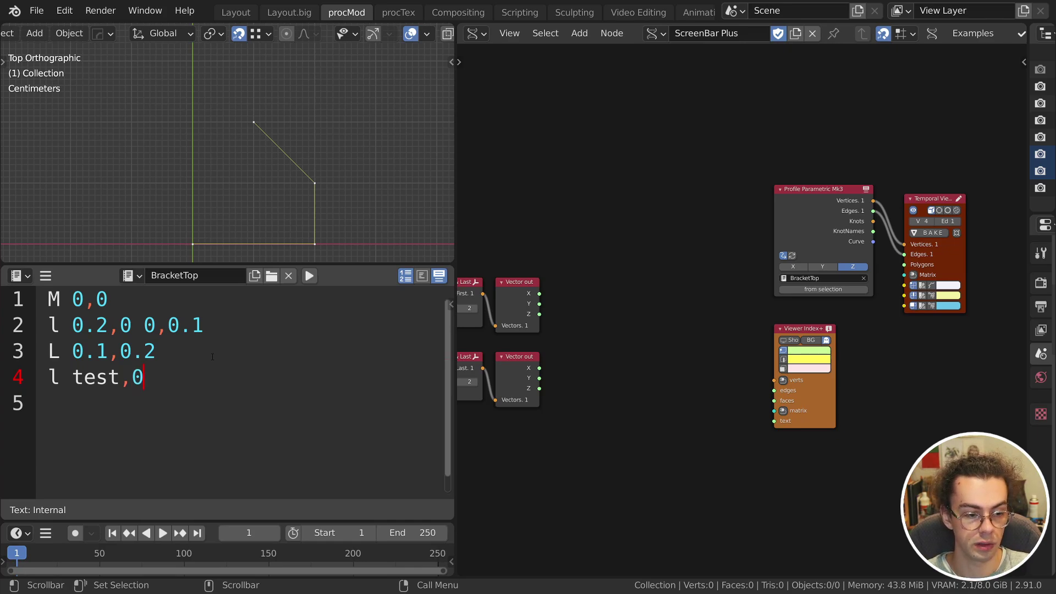
{"action": "key", "text": "ctrl+Return"}
{"action": "middle_click_drag", "start_coordinate": [788, 229], "coordinate": [633, 281]}
{"action": "scroll", "coordinate": [751, 235], "scroll_direction": "up", "scroll_amount": 2}
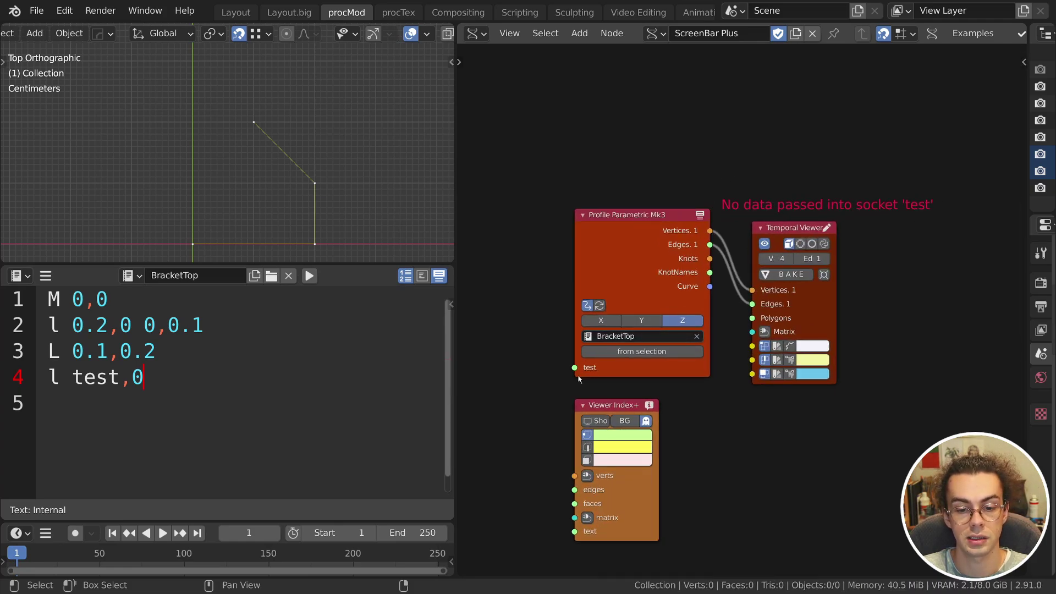
Add an A Number node, connect it to the profile node's test input and set its float to 0.13.
{"action": "left_click_drag", "start_coordinate": [574, 367], "coordinate": [536, 307]}
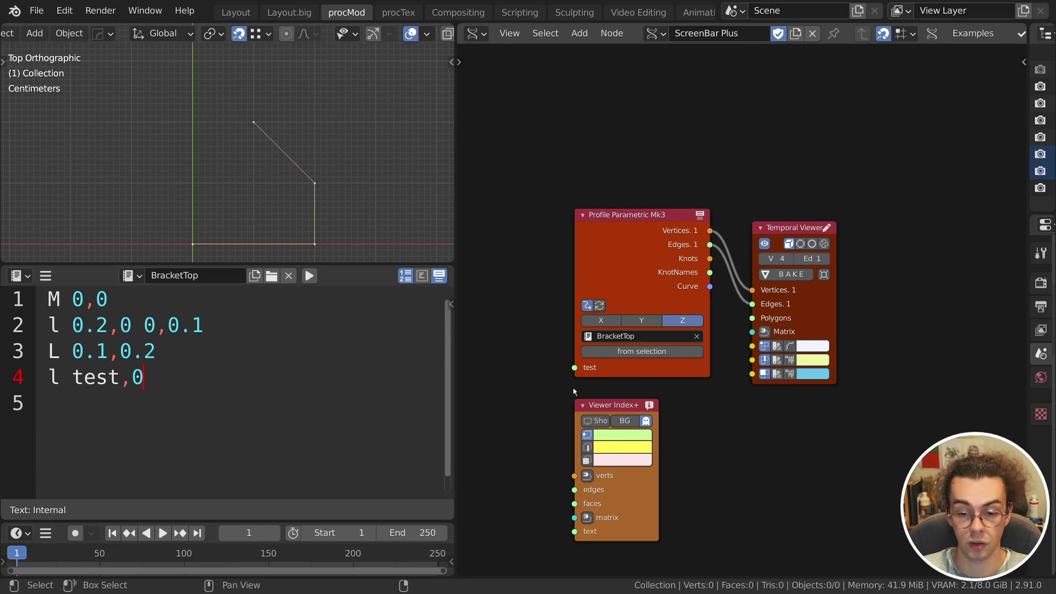
{"action": "left_click_drag", "start_coordinate": [550, 390], "coordinate": [610, 364]}
{"action": "middle_click_drag", "start_coordinate": [525, 331], "coordinate": [667, 308]}
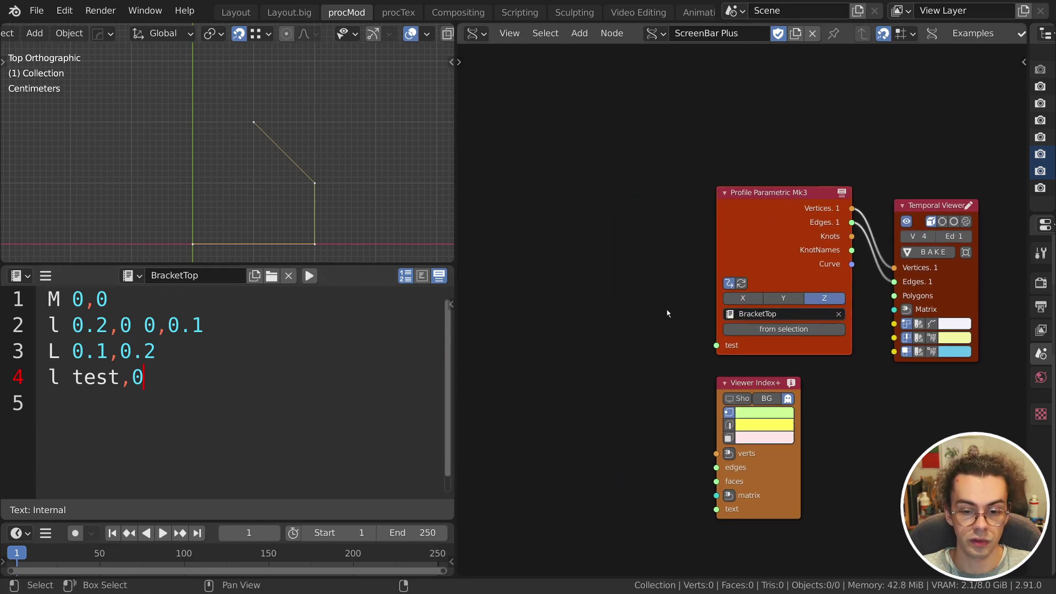
{"action": "key", "text": "shift+a"}
{"action": "mouse_move", "coordinate": [557, 246]}
{"action": "left_click", "coordinate": [688, 243]}
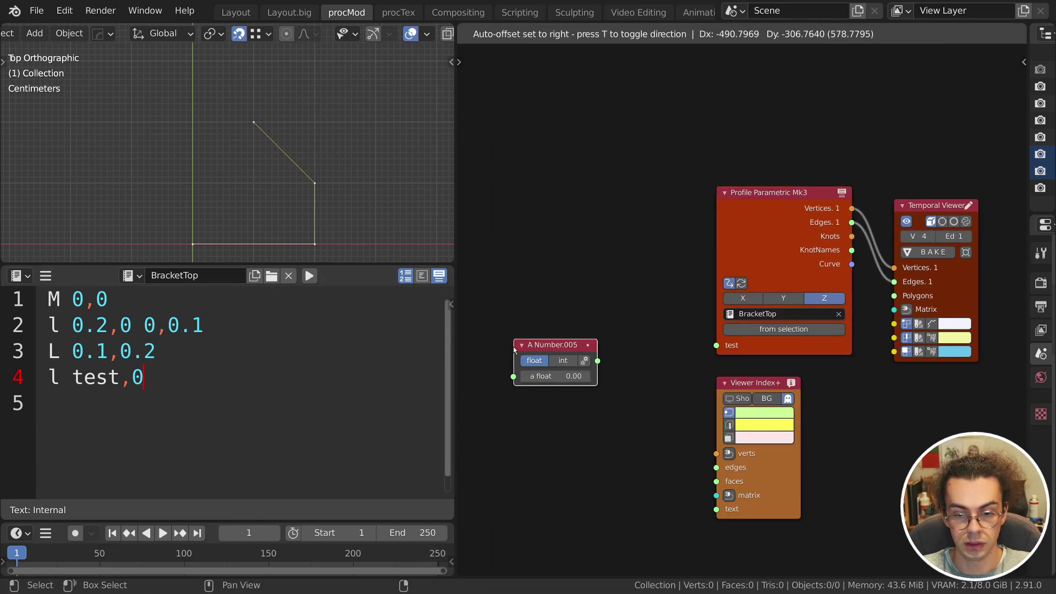
{"action": "left_click", "coordinate": [555, 347]}
{"action": "left_click_drag", "start_coordinate": [597, 360], "coordinate": [716, 344]}
{"action": "mouse_move", "coordinate": [574, 376]}
{"action": "left_mouse_down"}
{"action": "mouse_move", "coordinate": [549, 376]}
{"action": "mouse_move", "coordinate": [570, 377]}
{"action": "left_mouse_up"}
Disconnect the A Number node from test, declare default test = 0.1; above the path commands in BracketTop, and update the profile.
{"action": "right_click_drag", "start_coordinate": [634, 314], "coordinate": [638, 439], "text": "ctrl"}
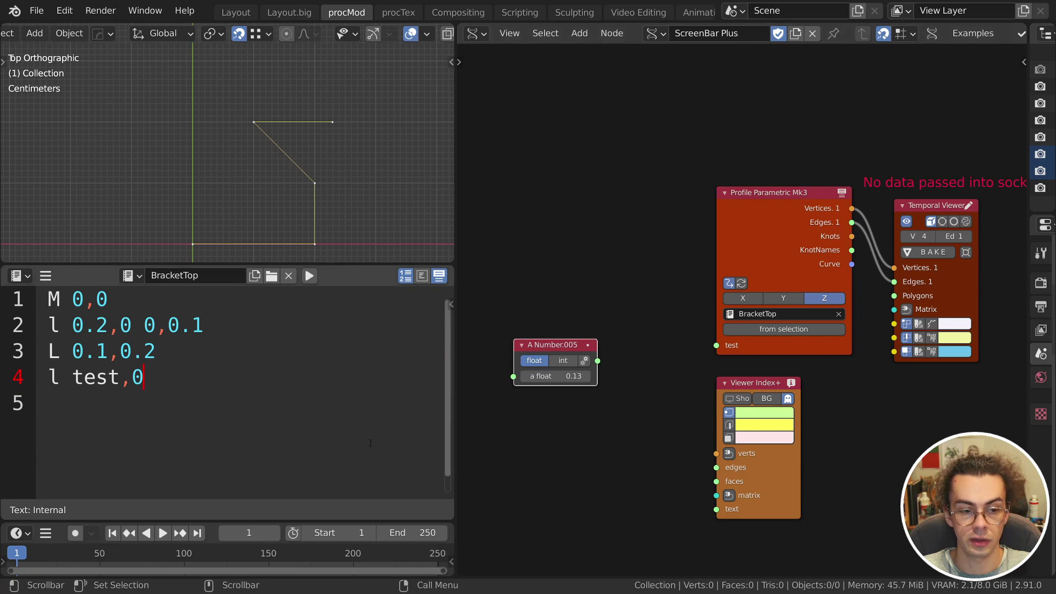
{"action": "left_click", "coordinate": [61, 304]}
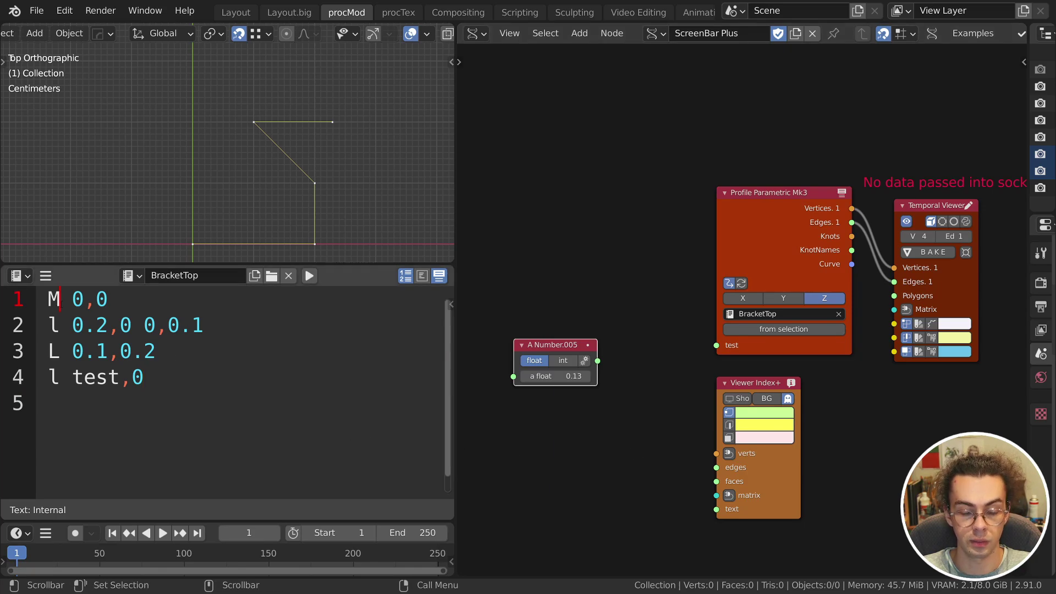
{"action": "key", "text": "Return"}
{"action": "key", "text": "Return"}
{"action": "left_click", "coordinate": [61, 304]}
{"action": "type", "text": "defau"}
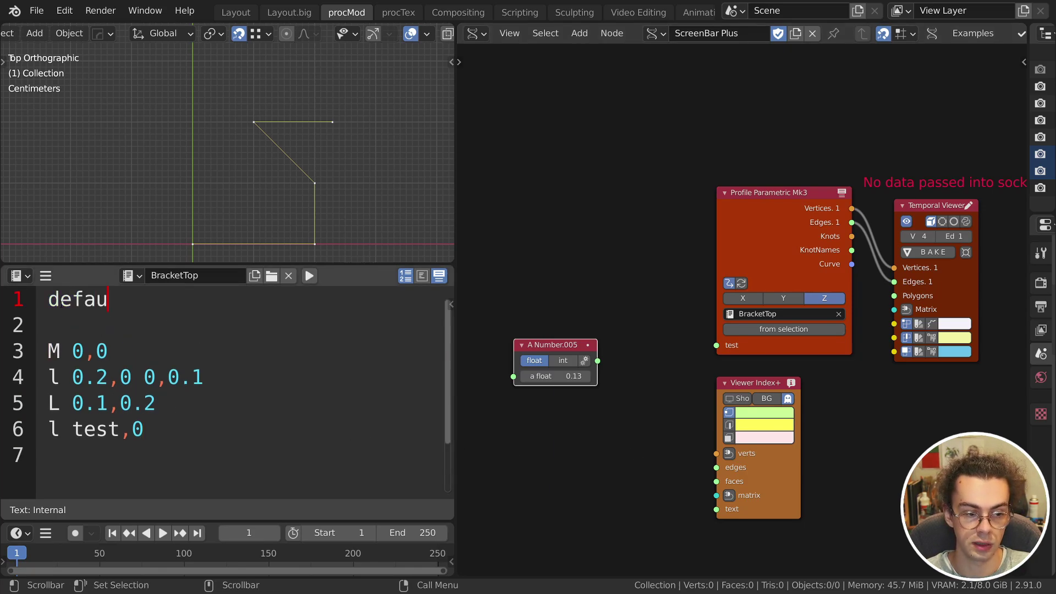
{"action": "type", "text": "lt test = "}
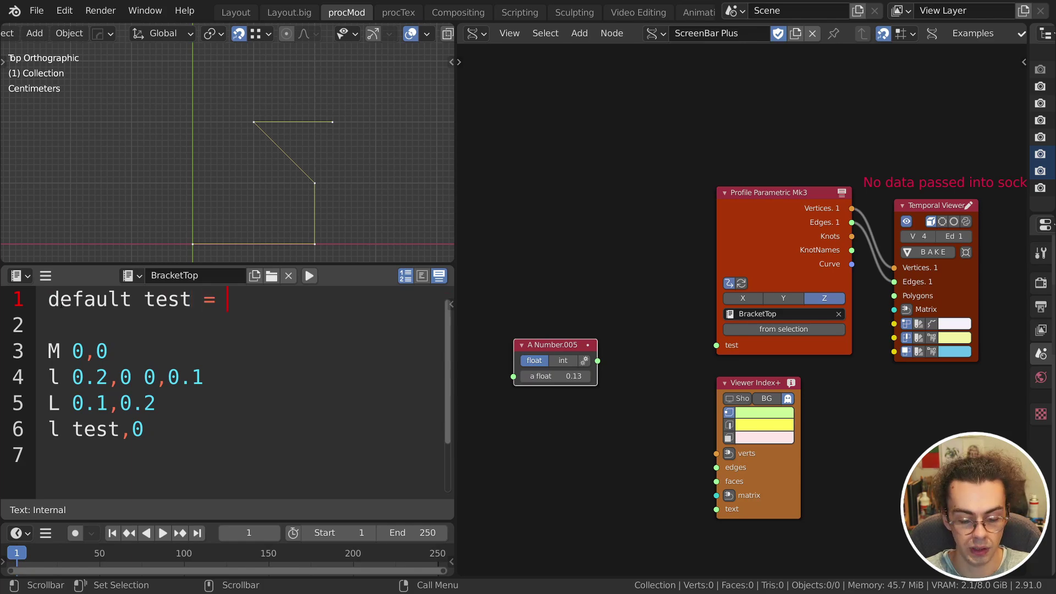
{"action": "type", "text": "0.1;"}
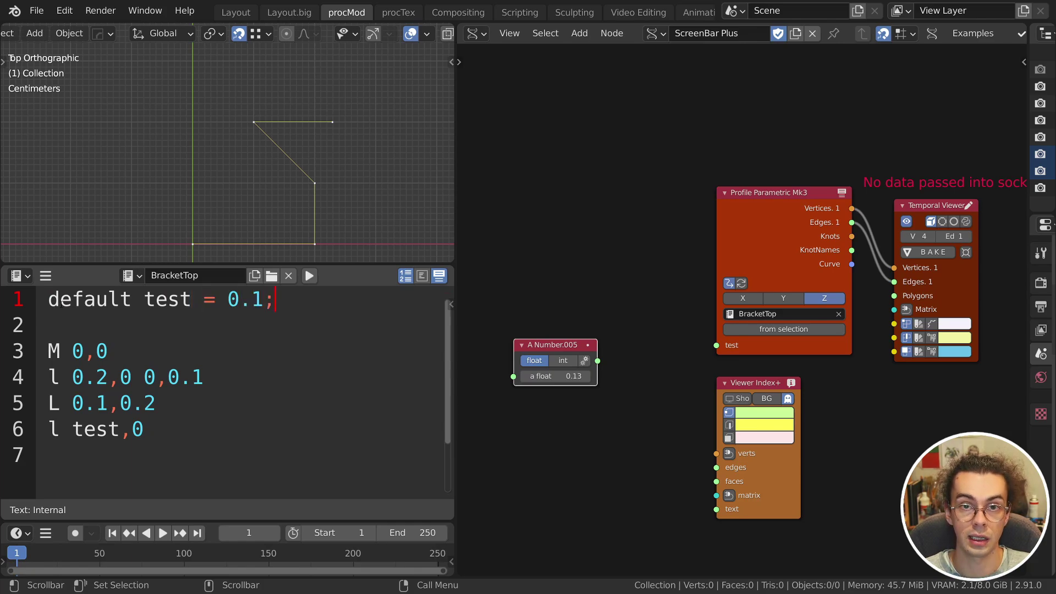
{"action": "key", "text": "ctrl+Return"}
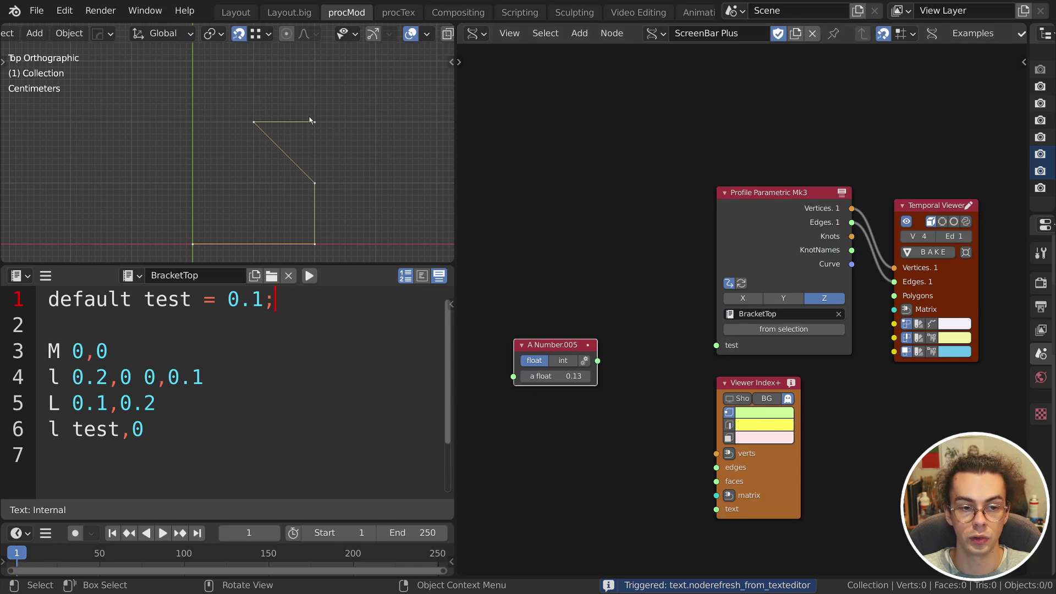
Reconnect the A Number node to the profile's test input and set its float to 0.27.
{"action": "left_click_drag", "start_coordinate": [598, 360], "coordinate": [716, 345]}
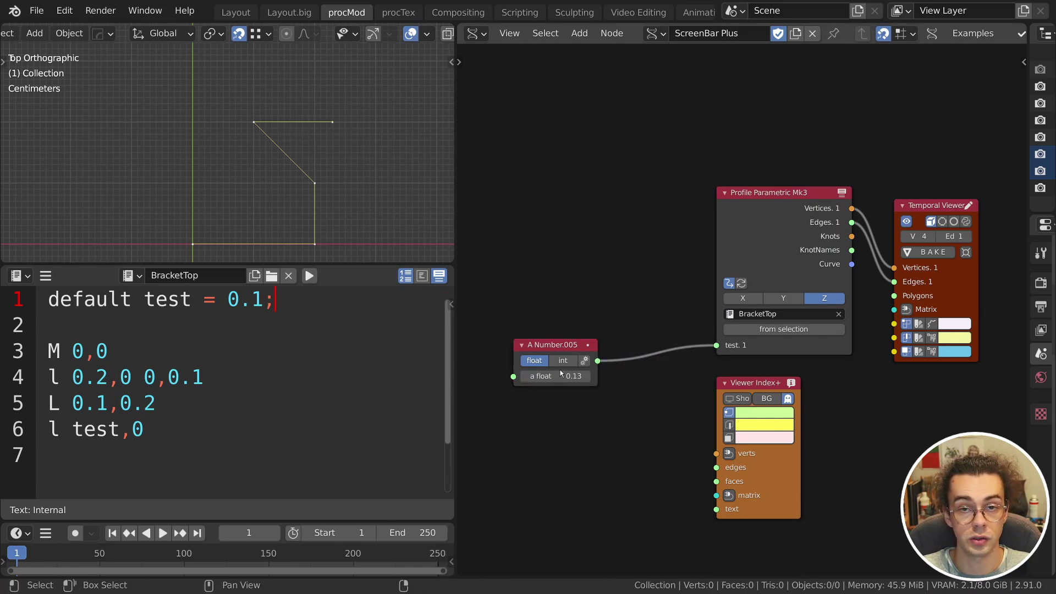
{"action": "left_click_drag", "start_coordinate": [560, 376], "coordinate": [560, 376]}
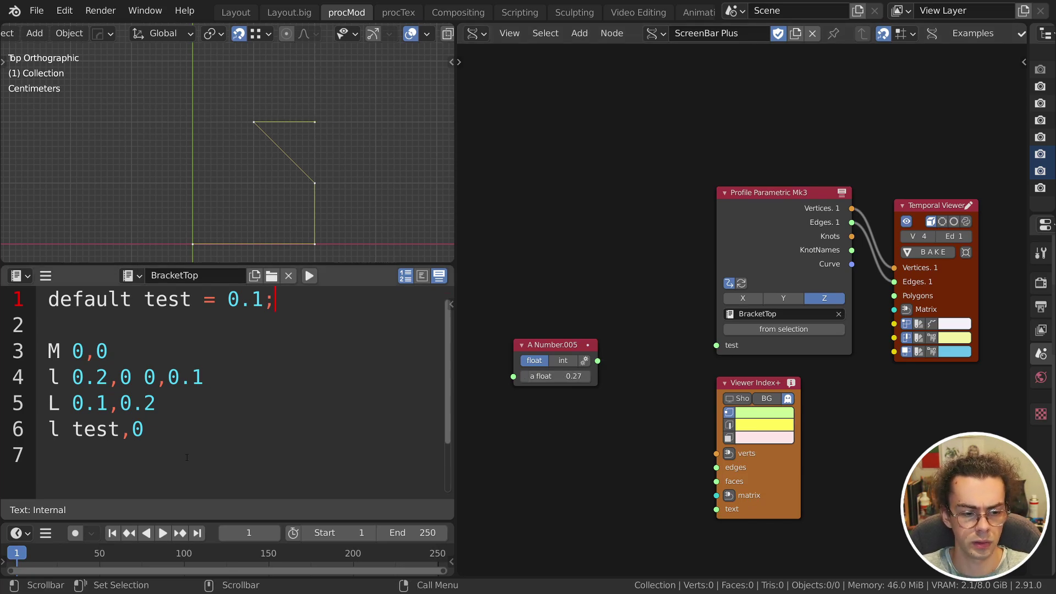
Replace the BracketTop text with the single command M startX,startZ and set the profile node's plane axis to Y.
{"action": "key", "text": "ctrl+a"}
{"action": "key", "text": "BackSpace"}
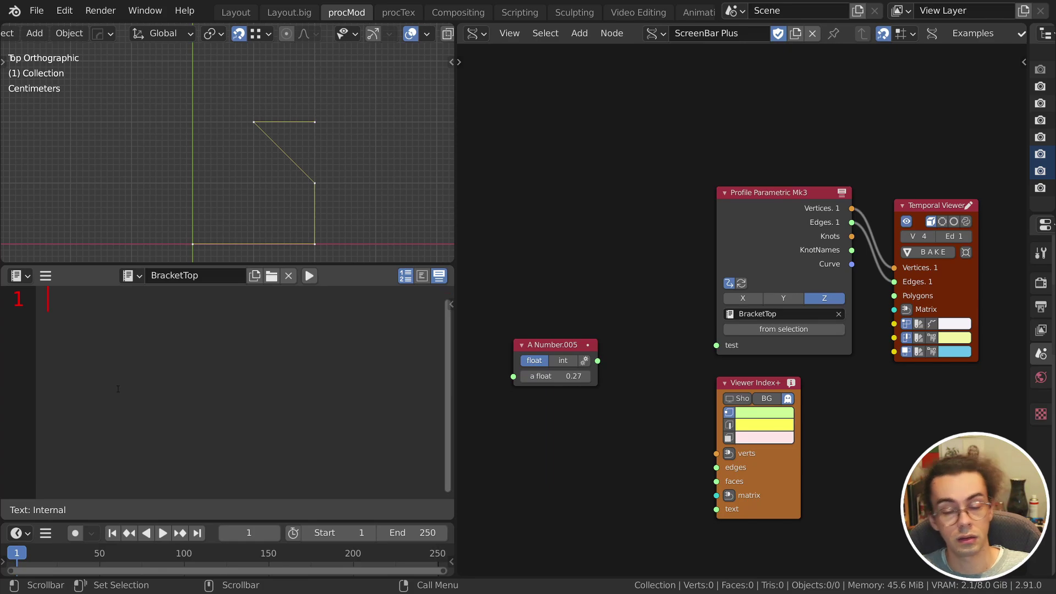
{"action": "type", "text": "M"}
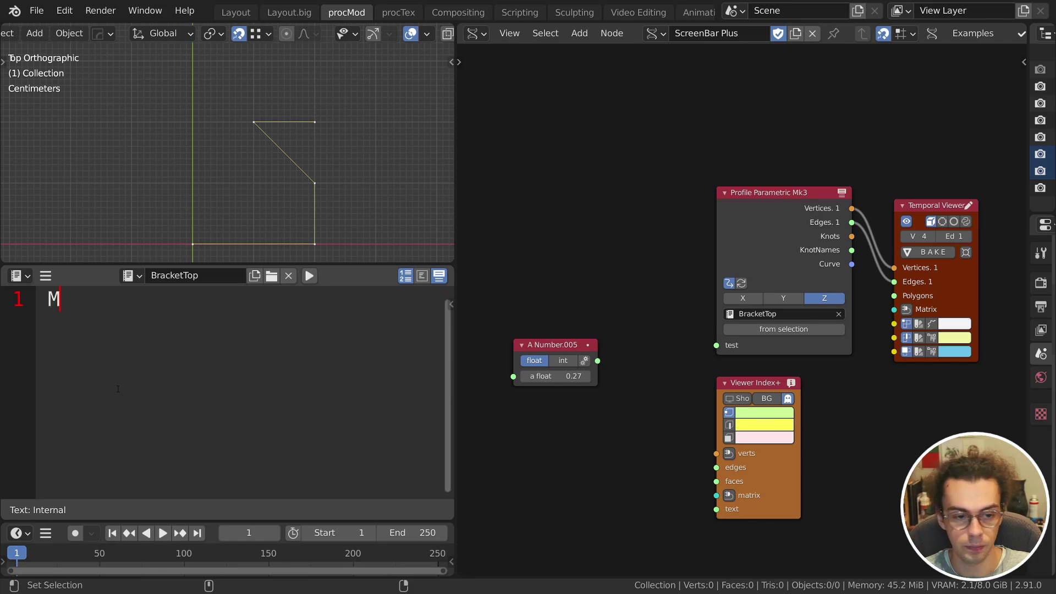
{"action": "type", "text": " startX,startZ"}
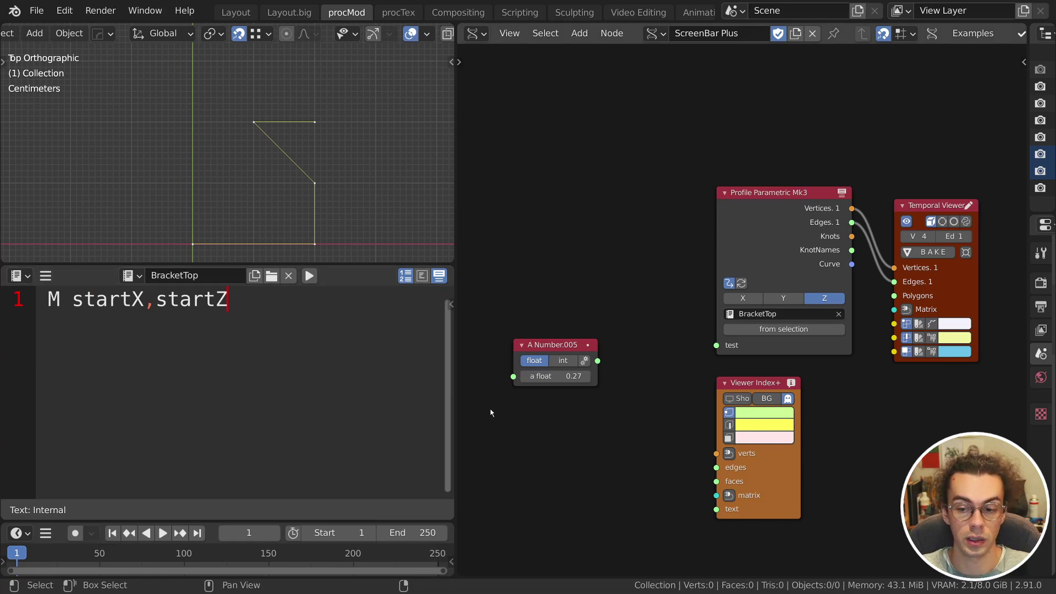
{"action": "left_click", "coordinate": [782, 297]}
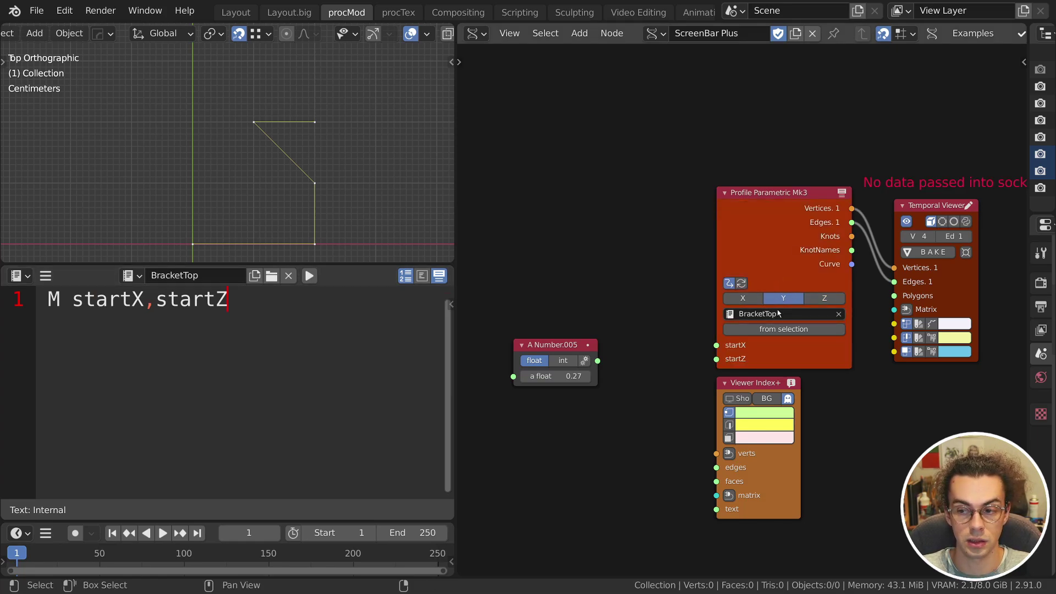
Switch to front view and connect the UV Connection's vertices and data outputs to the Temporal Viewer's Vertices and Polygons inputs.
{"action": "middle_click_drag", "start_coordinate": [369, 189], "coordinate": [276, 166]}
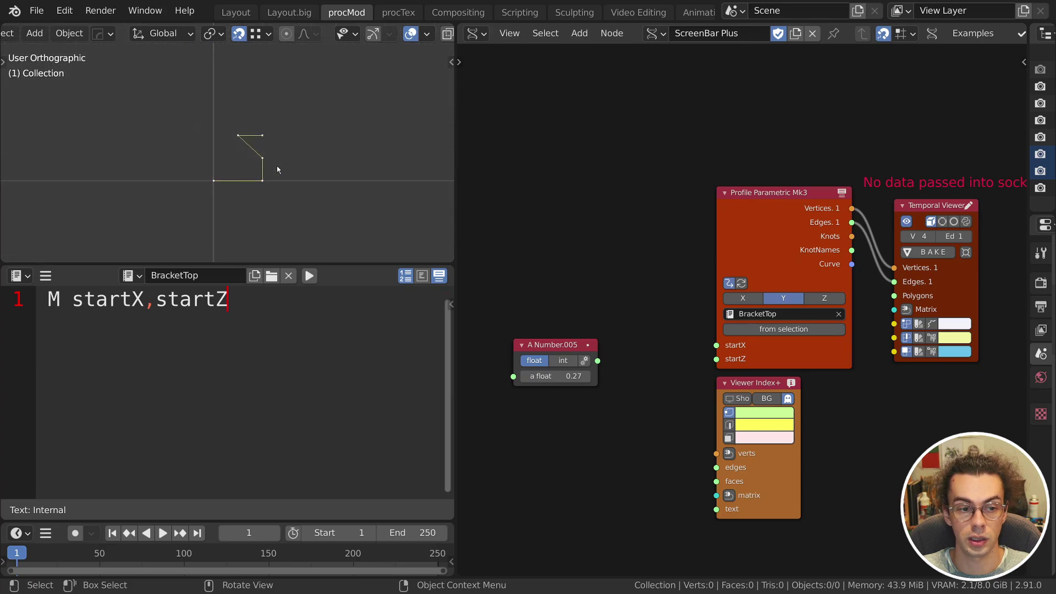
{"action": "key", "text": "KP_1"}
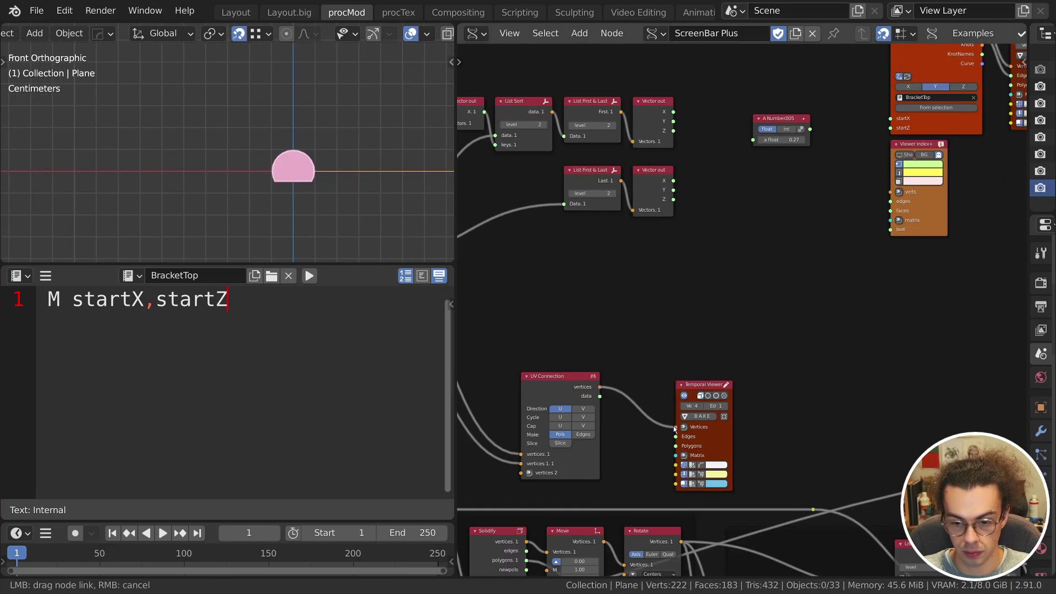
{"action": "left_click_drag", "start_coordinate": [600, 396], "coordinate": [679, 389]}
{"action": "scroll", "coordinate": [314, 138], "scroll_direction": "up", "scroll_amount": 5}
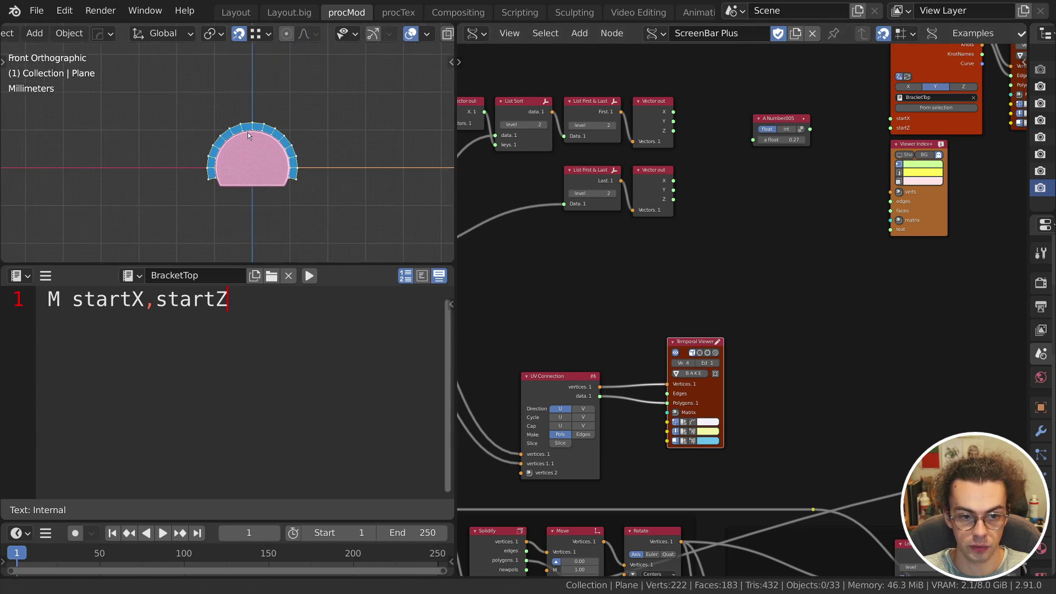
Delete the unused A Number node beside the Profile Parametric node.
{"action": "middle_click_drag", "start_coordinate": [877, 204], "coordinate": [763, 329]}
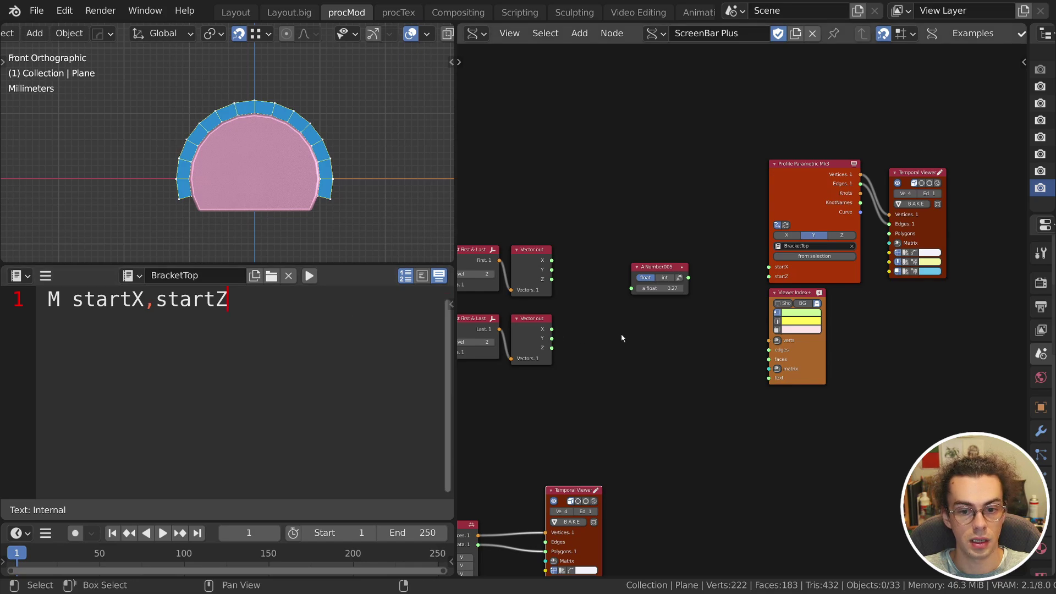
{"action": "middle_click_drag", "start_coordinate": [787, 229], "coordinate": [691, 287]}
{"action": "left_click", "coordinate": [713, 230]}
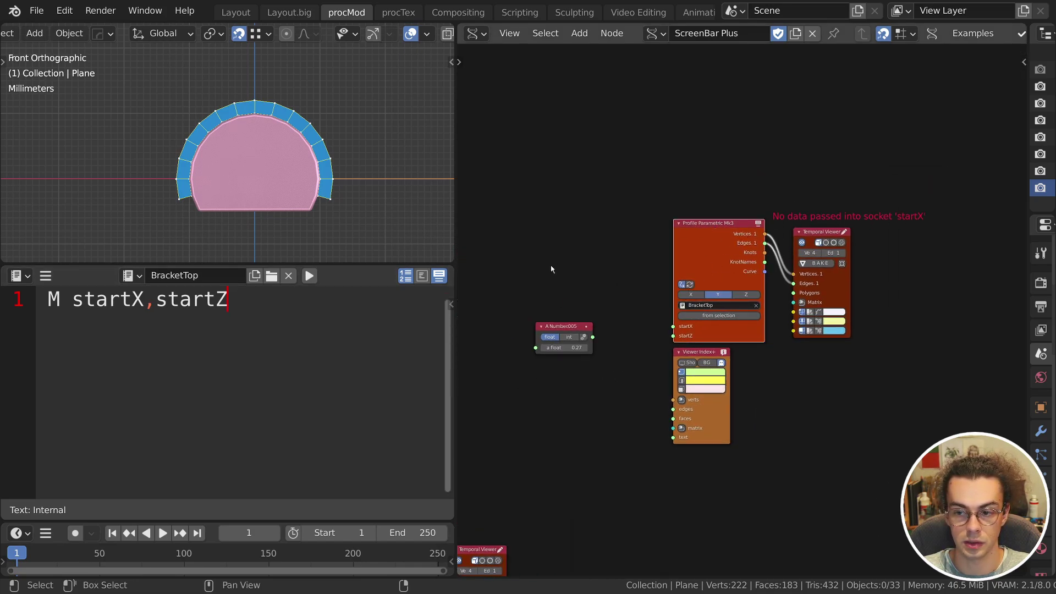
{"action": "middle_click_drag", "start_coordinate": [552, 269], "coordinate": [592, 252]}
{"action": "scroll", "coordinate": [632, 269], "scroll_direction": "up", "scroll_amount": 2}
{"action": "left_click", "coordinate": [637, 300]}
{"action": "key", "text": "x"}
Connect the upper Vector out node's X and Z outputs to startX and startZ, hiding its unused output.
{"action": "scroll", "coordinate": [605, 305], "scroll_direction": "down", "scroll_amount": 2}
{"action": "middle_click_drag", "start_coordinate": [495, 296], "coordinate": [572, 302]}
{"action": "left_click_drag", "start_coordinate": [569, 303], "coordinate": [676, 221]}
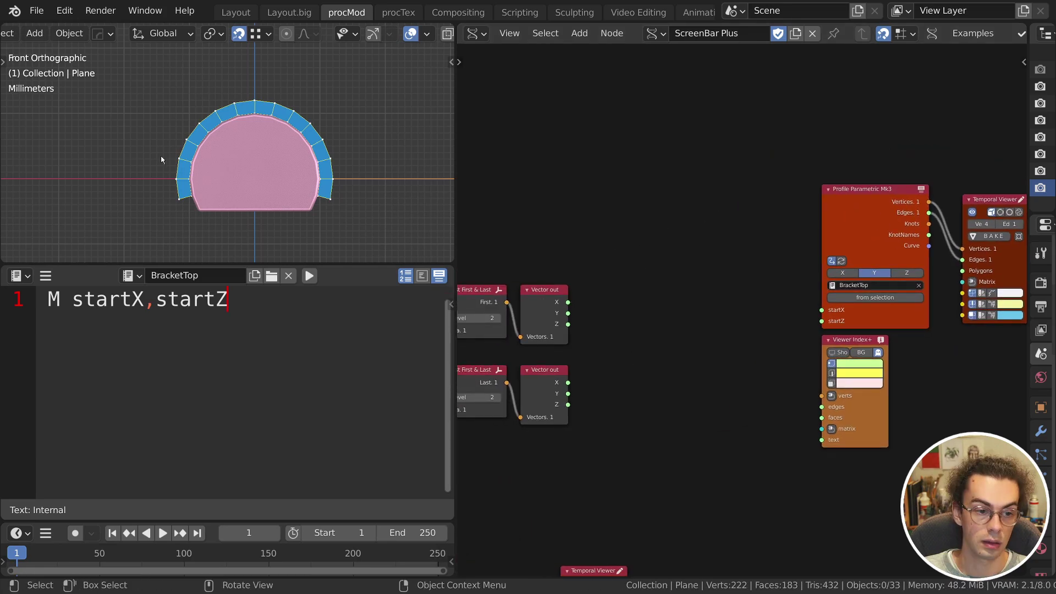
{"action": "left_click_drag", "start_coordinate": [568, 302], "coordinate": [822, 310]}
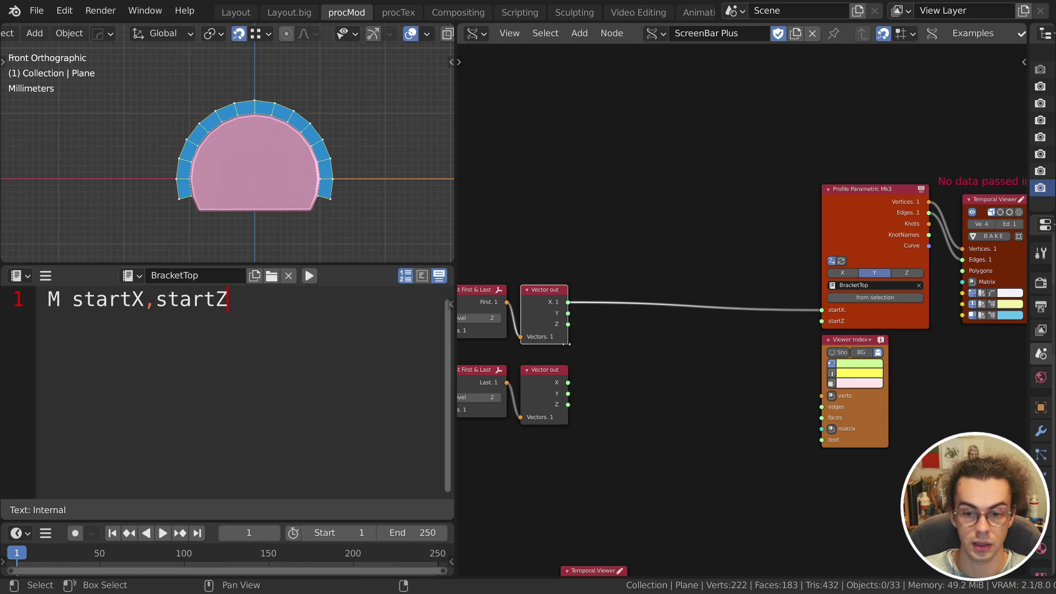
{"action": "middle_click_drag", "start_coordinate": [715, 309], "coordinate": [643, 322]}
{"action": "scroll", "coordinate": [644, 323], "scroll_direction": "down", "scroll_amount": 1}
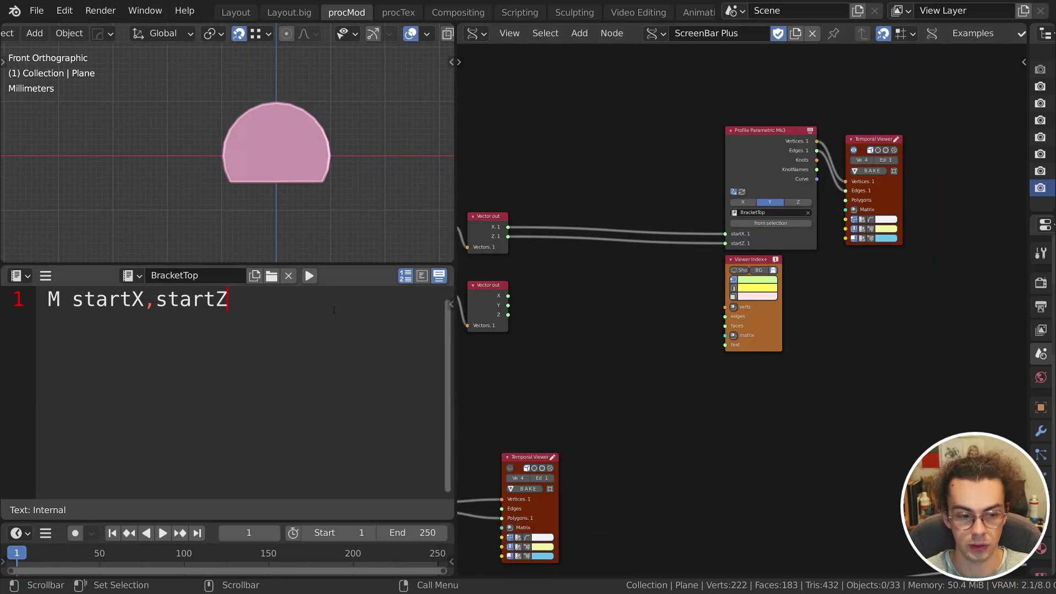
Add the line L endX,endZ to BracketTop and update the profile node.
{"action": "key", "text": "Return"}
{"action": "type", "text": "l"}
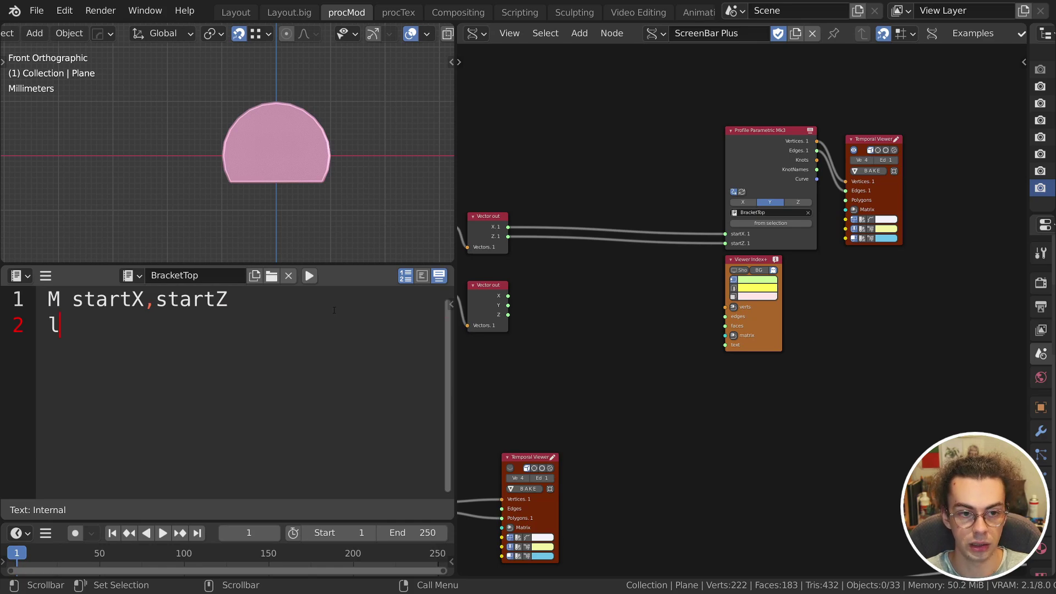
{"action": "key", "text": "BackSpace"}
{"action": "type", "text": "L"}
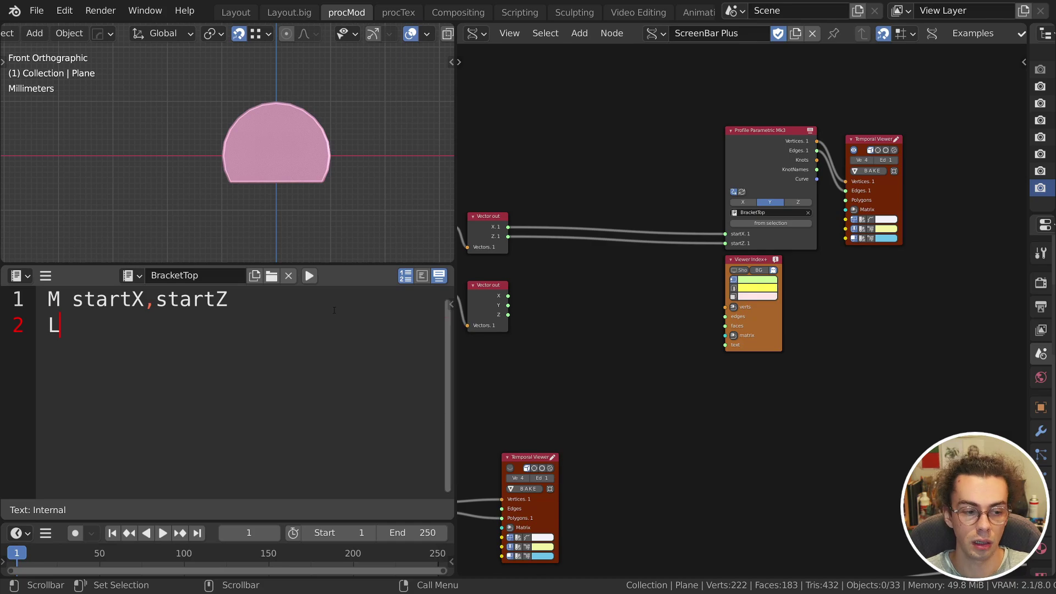
{"action": "type", "text": " endX,endZ"}
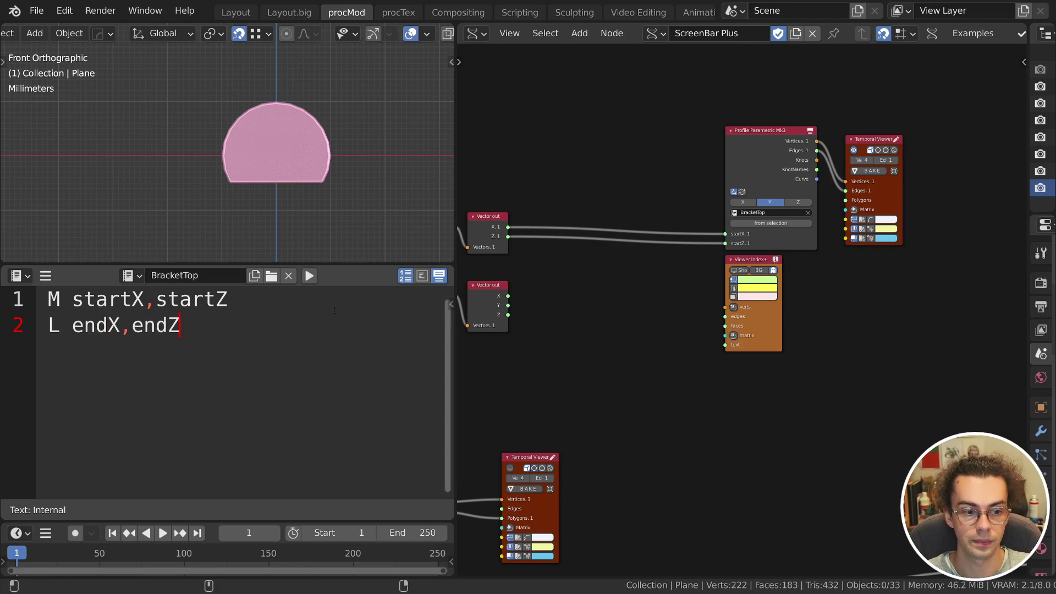
{"action": "key", "text": "ctrl+Return"}
Move the Viewer Index+ node aside, connect the lower Vector out's X and Z to endX and endZ, and hide its unused output.
{"action": "left_click_drag", "start_coordinate": [759, 346], "coordinate": [907, 348]}
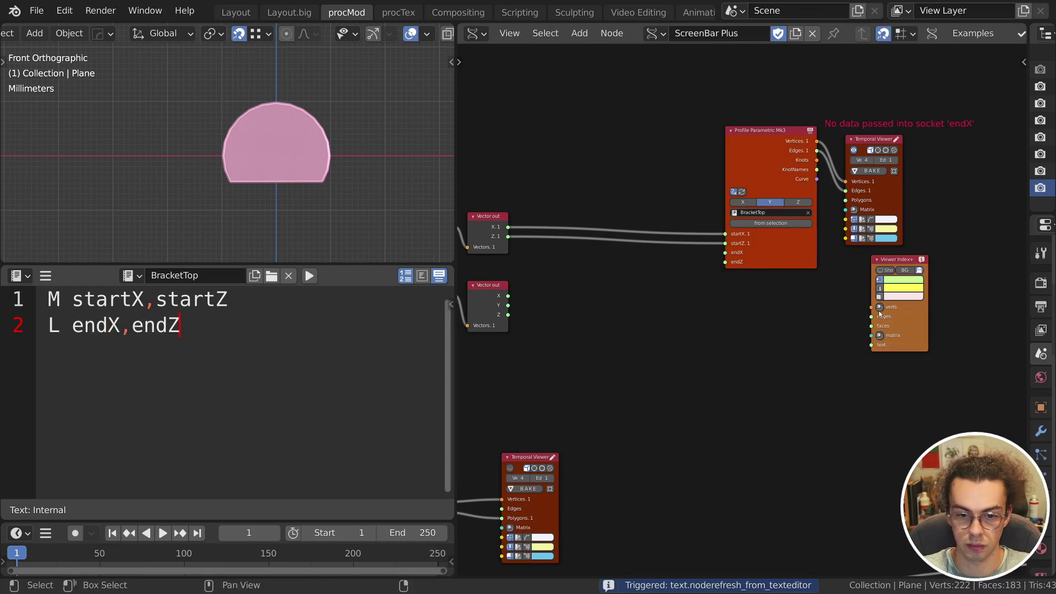
{"action": "left_click_drag", "start_coordinate": [507, 297], "coordinate": [725, 253]}
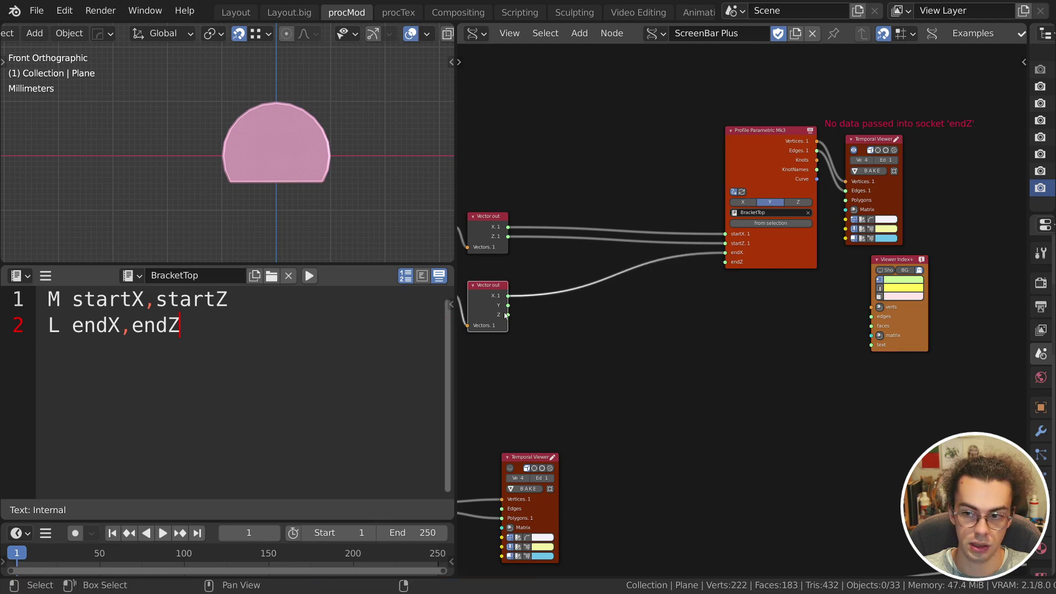
{"action": "left_click_drag", "start_coordinate": [508, 315], "coordinate": [725, 262]}
{"action": "key", "text": "ctrl+h"}
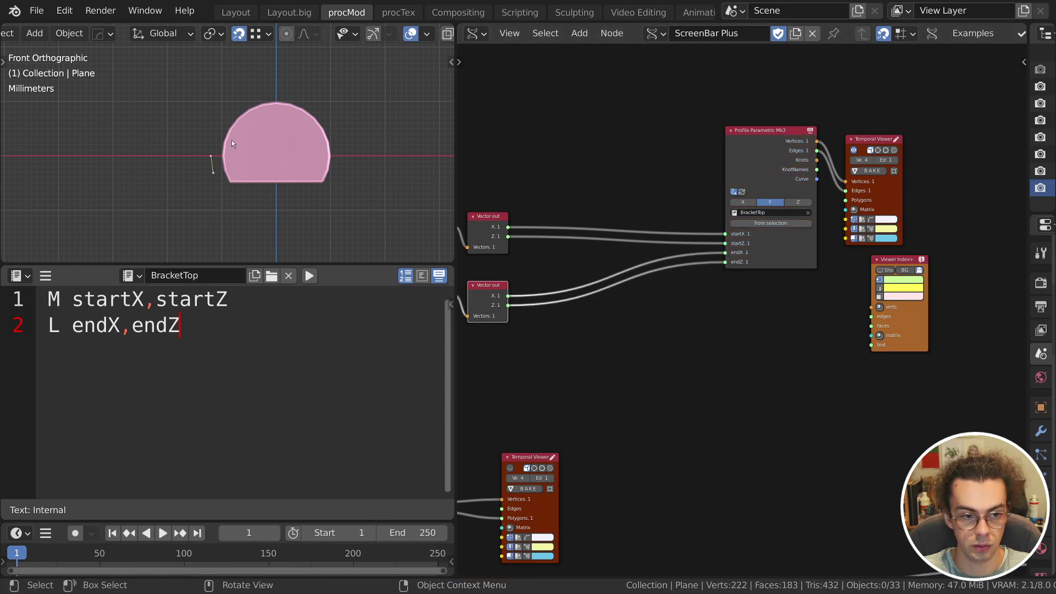
Move the lower List First & Last and Vector out nodes up closer beneath the upper pair.
{"action": "middle_click_drag", "start_coordinate": [533, 238], "coordinate": [641, 212]}
{"action": "scroll", "coordinate": [631, 254], "scroll_direction": "down", "scroll_amount": 4}
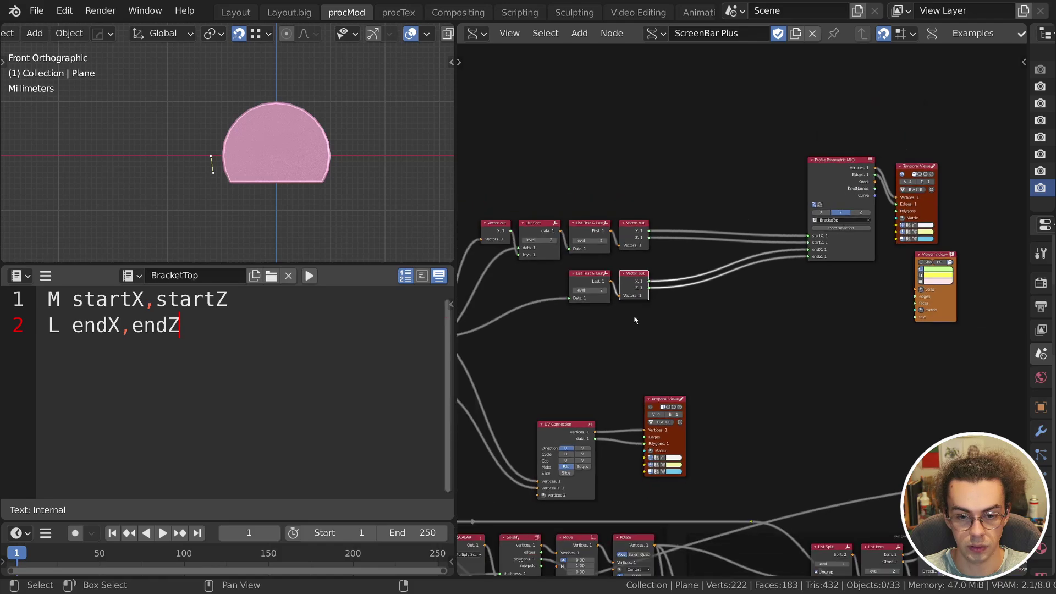
{"action": "key", "text": "g"}
{"action": "left_click", "coordinate": [605, 298]}
Raise the RESOLUTION control one unit at a time up to 29 to test how the profile line reacts.
{"action": "middle_click_drag", "start_coordinate": [529, 384], "coordinate": [771, 280]}
{"action": "middle_click_drag", "start_coordinate": [566, 406], "coordinate": [793, 288]}
{"action": "middle_click_drag", "start_coordinate": [652, 358], "coordinate": [819, 302]}
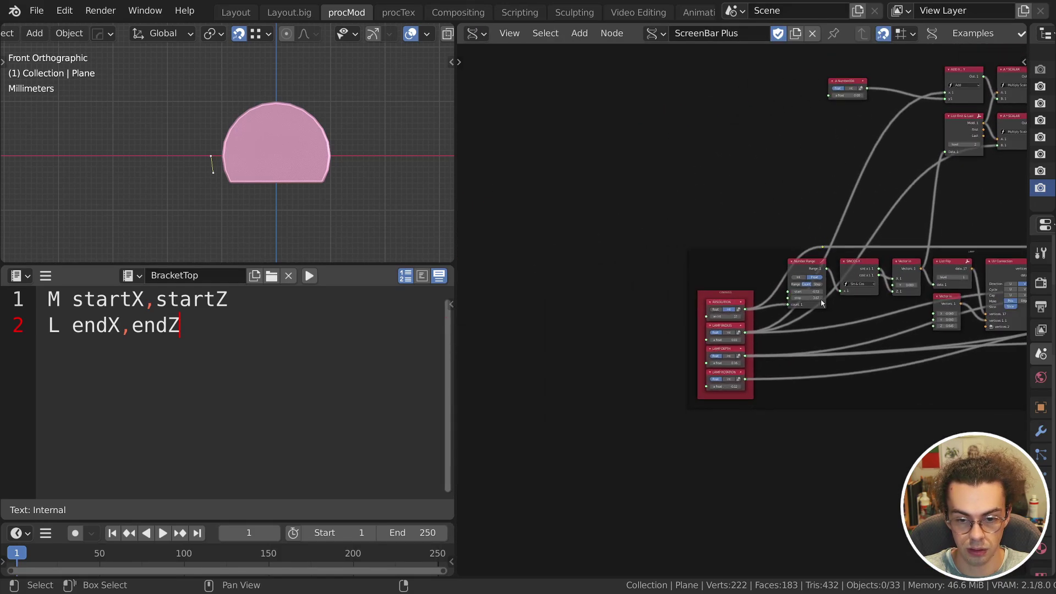
{"action": "scroll", "coordinate": [742, 313], "scroll_direction": "up", "scroll_amount": 5}
{"action": "left_click", "coordinate": [740, 324]}
{"action": "left_click", "coordinate": [739, 324]}
{"action": "left_click", "coordinate": [739, 323]}
{"action": "left_click", "coordinate": [740, 323]}
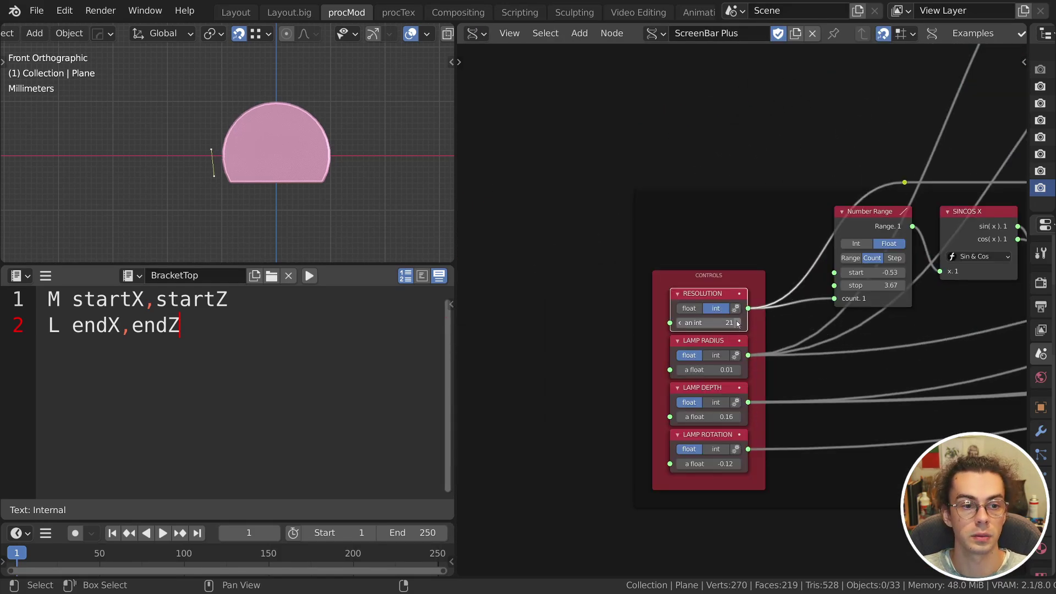
{"action": "left_click", "coordinate": [738, 323]}
{"action": "left_click", "coordinate": [739, 322]}
{"action": "left_click", "coordinate": [739, 322]}
{"action": "left_click", "coordinate": [739, 322]}
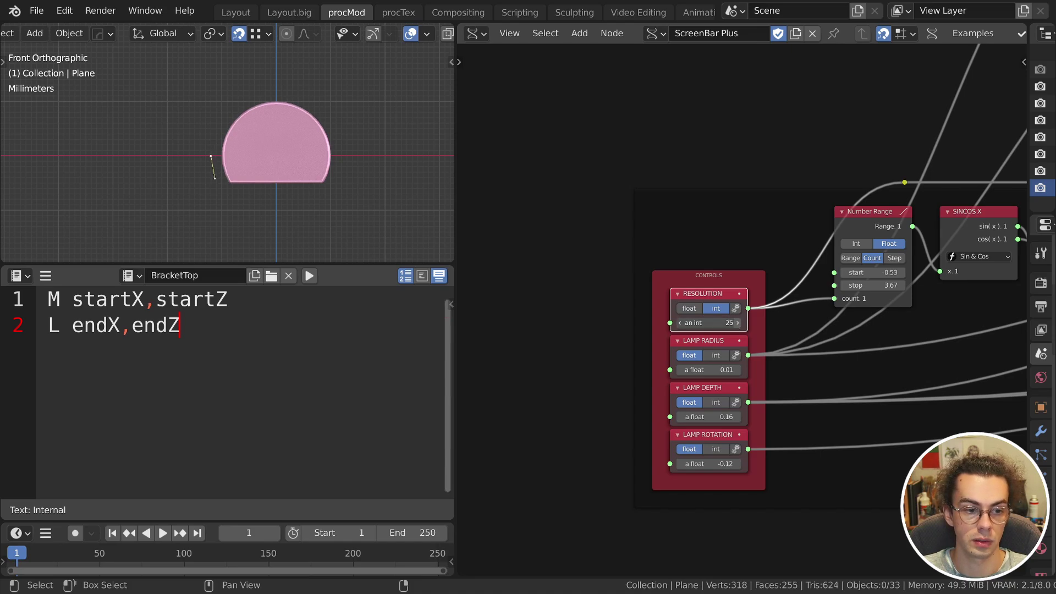
{"action": "left_click", "coordinate": [739, 323]}
{"action": "left_click", "coordinate": [739, 323]}
{"action": "left_click", "coordinate": [738, 323]}
{"action": "left_click", "coordinate": [738, 322]}
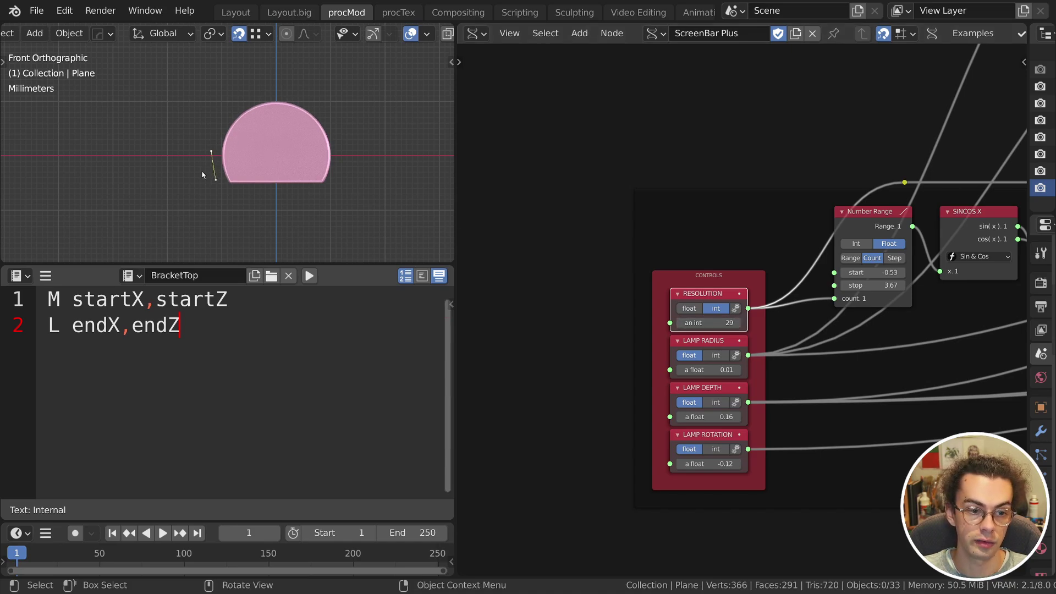
Set the RESOLUTION control to 32.
{"action": "left_click", "coordinate": [724, 323]}
{"action": "type", "text": "32"}
{"action": "key", "text": "Return"}
{"action": "left_click", "coordinate": [712, 143]}
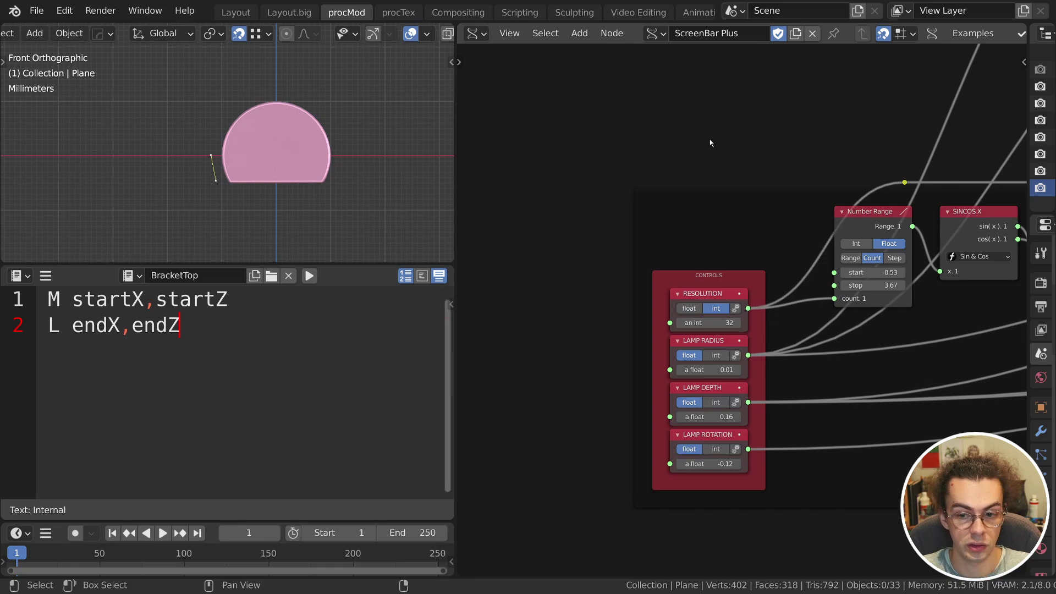
Sketch a temporary annotation of the bracket shape beside the lamp in front view and erase it.
{"action": "middle_click_drag", "start_coordinate": [822, 104], "coordinate": [525, 240]}
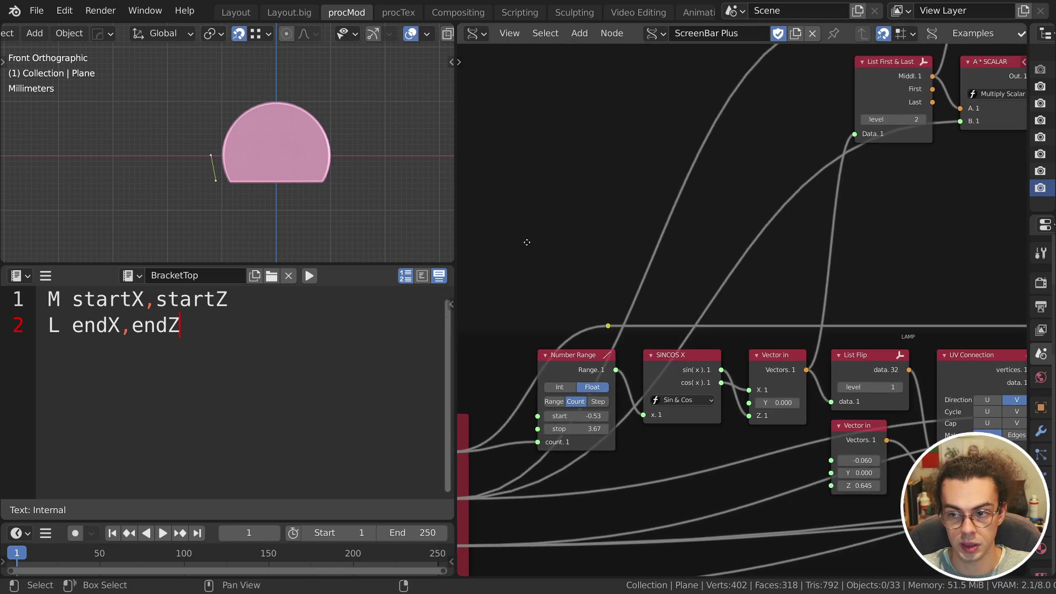
{"action": "middle_click_drag", "start_coordinate": [979, 235], "coordinate": [662, 143]}
{"action": "middle_click_drag", "start_coordinate": [902, 160], "coordinate": [698, 346]}
{"action": "scroll", "coordinate": [699, 346], "scroll_direction": "down", "scroll_amount": 3}
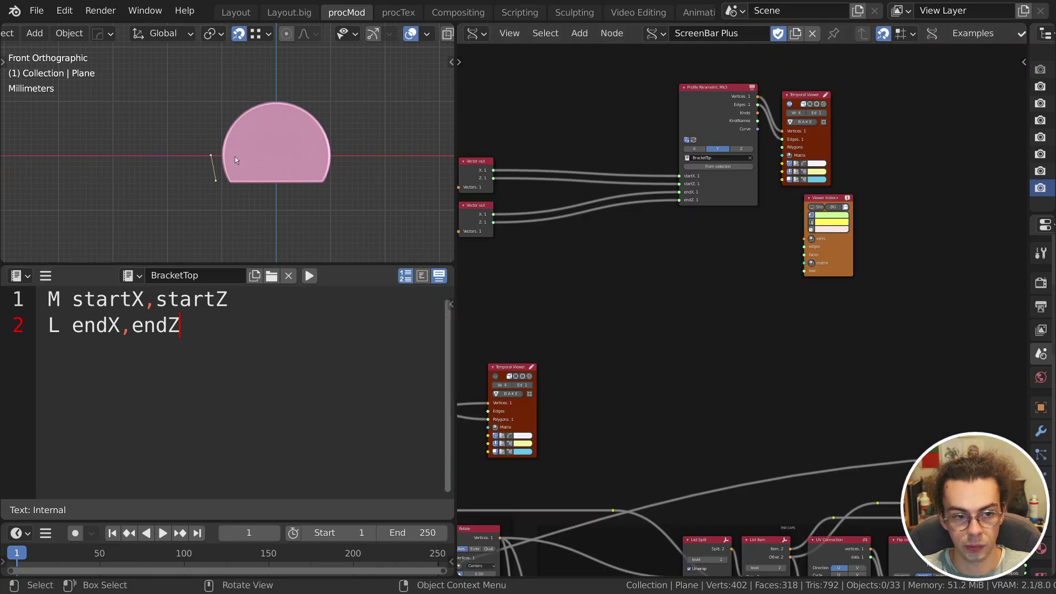
{"action": "scroll", "coordinate": [193, 166], "scroll_direction": "down", "scroll_amount": 3}
{"action": "middle_click_drag", "start_coordinate": [193, 166], "coordinate": [233, 155]}
{"action": "key", "text": "KP_1"}
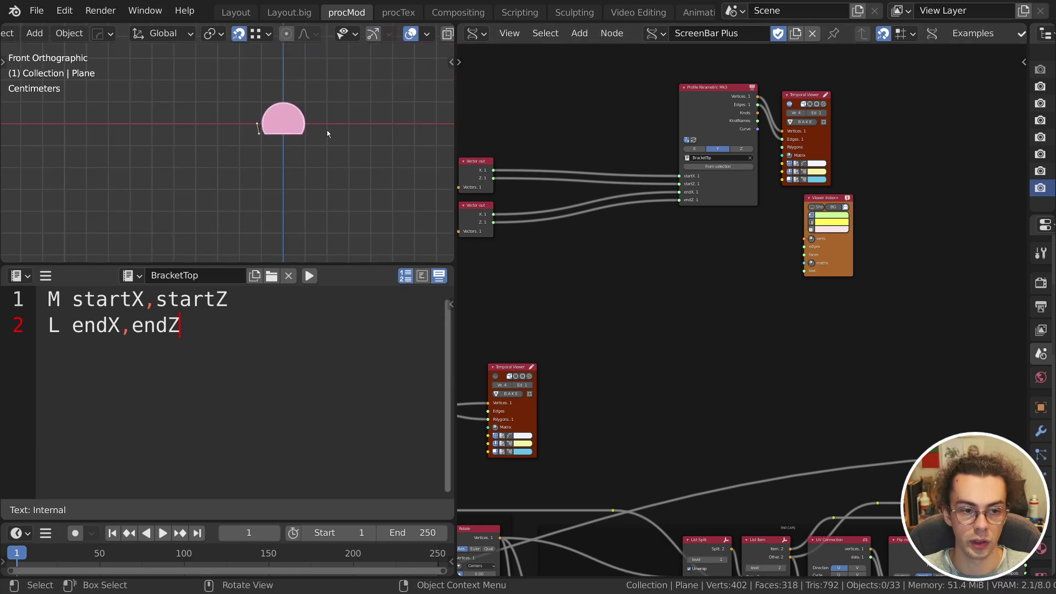
{"action": "mouse_move", "coordinate": [258, 120]}
{"action": "left_mouse_down"}
{"action": "mouse_move", "coordinate": [218, 119]}
{"action": "mouse_move", "coordinate": [215, 142]}
{"action": "left_mouse_up"}
{"action": "right_click_drag", "start_coordinate": [231, 126], "coordinate": [236, 109]}
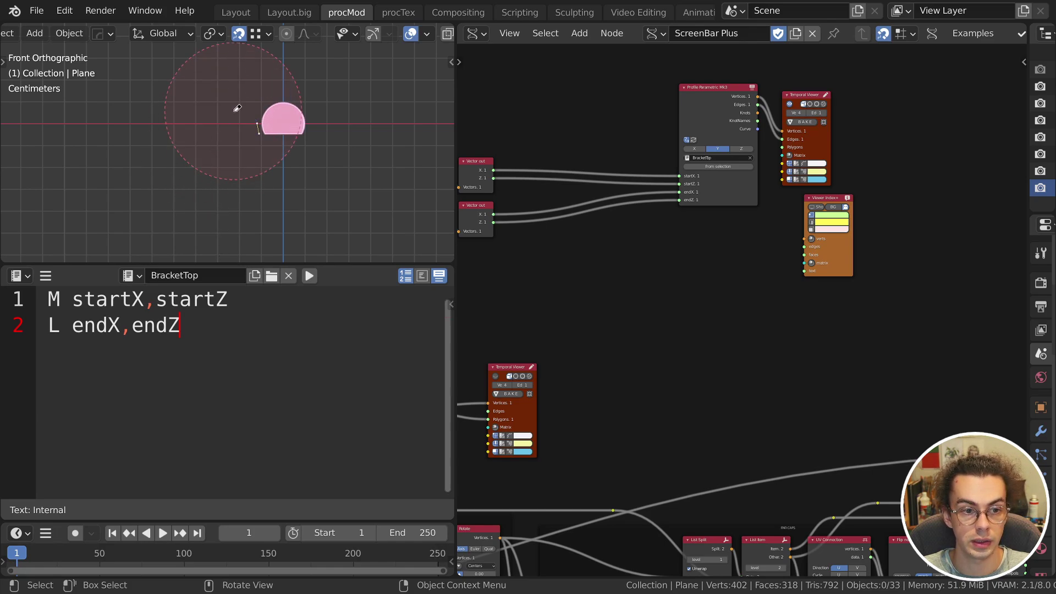
Insert the line l -radius,-radius between the start and end commands in BracketTop and update the profile node.
{"action": "left_click", "coordinate": [269, 295]}
{"action": "key", "text": "Return"}
{"action": "type", "text": "l"}
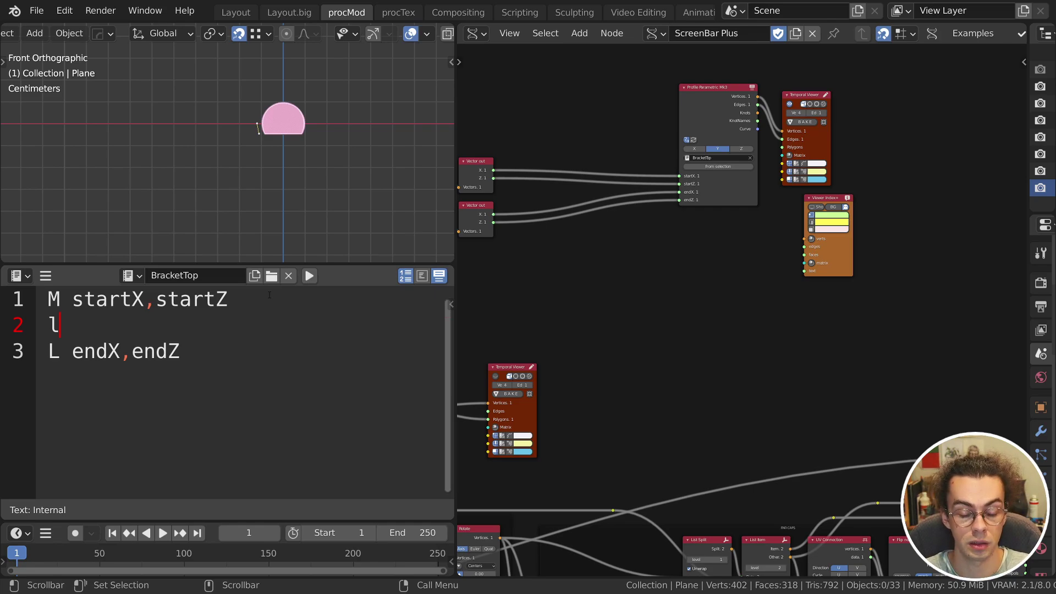
{"action": "type", "text": " -radius"}
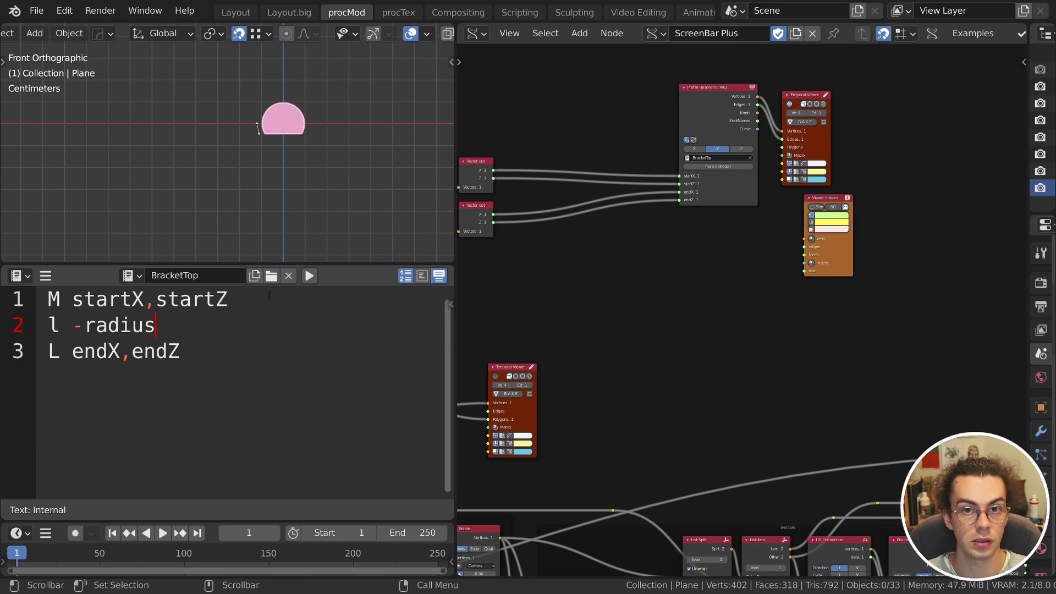
{"action": "type", "text": ","}
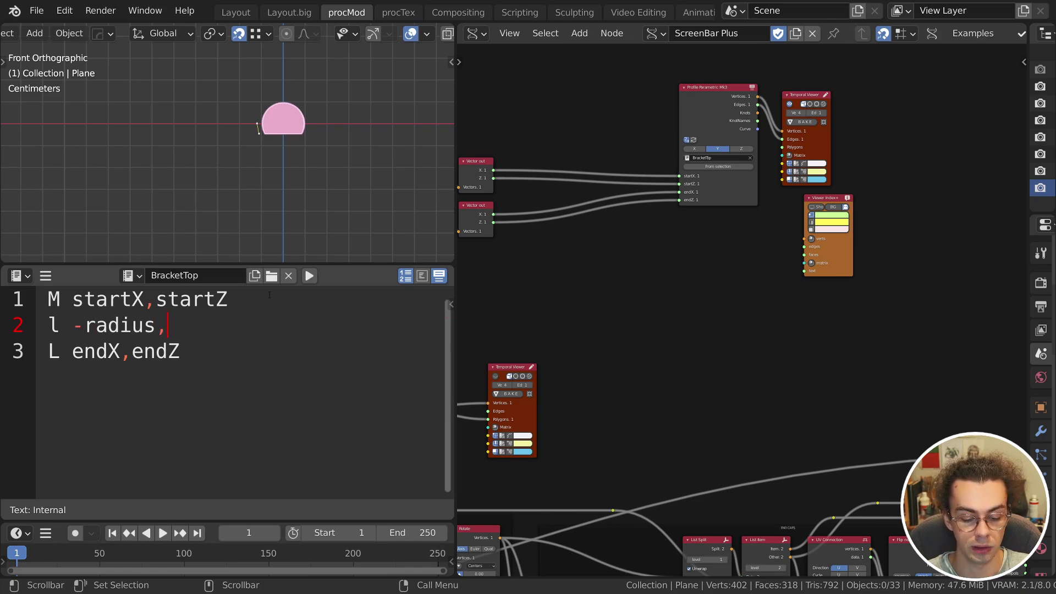
{"action": "type", "text": "-rado"}
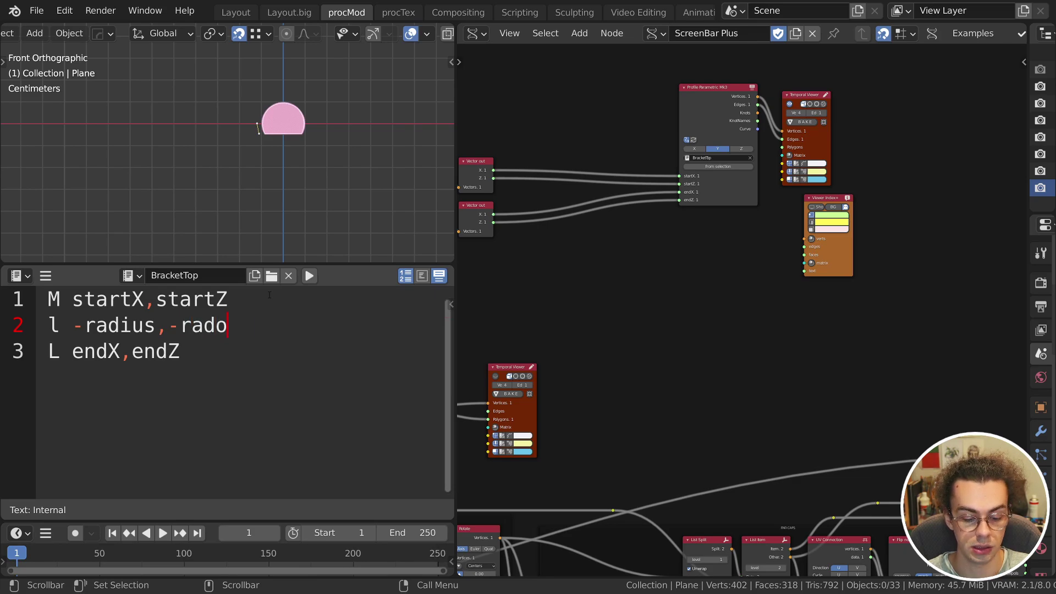
{"action": "key", "text": "BackSpace"}
{"action": "type", "text": "ius"}
{"action": "key", "text": "ctrl+Return"}
Connect the LAMP RADIUS control's output to the profile node's radius input.
{"action": "left_click_drag", "start_coordinate": [673, 225], "coordinate": [714, 209]}
{"action": "scroll", "coordinate": [648, 335], "scroll_direction": "down", "scroll_amount": 6}
{"action": "middle_click_drag", "start_coordinate": [648, 334], "coordinate": [833, 246]}
{"action": "middle_click_drag", "start_coordinate": [616, 336], "coordinate": [792, 285]}
{"action": "scroll", "coordinate": [792, 285], "scroll_direction": "up", "scroll_amount": 3}
{"action": "scroll", "coordinate": [484, 394], "scroll_direction": "down", "scroll_amount": 3}
{"action": "left_click_drag", "start_coordinate": [480, 395], "coordinate": [997, 137]}
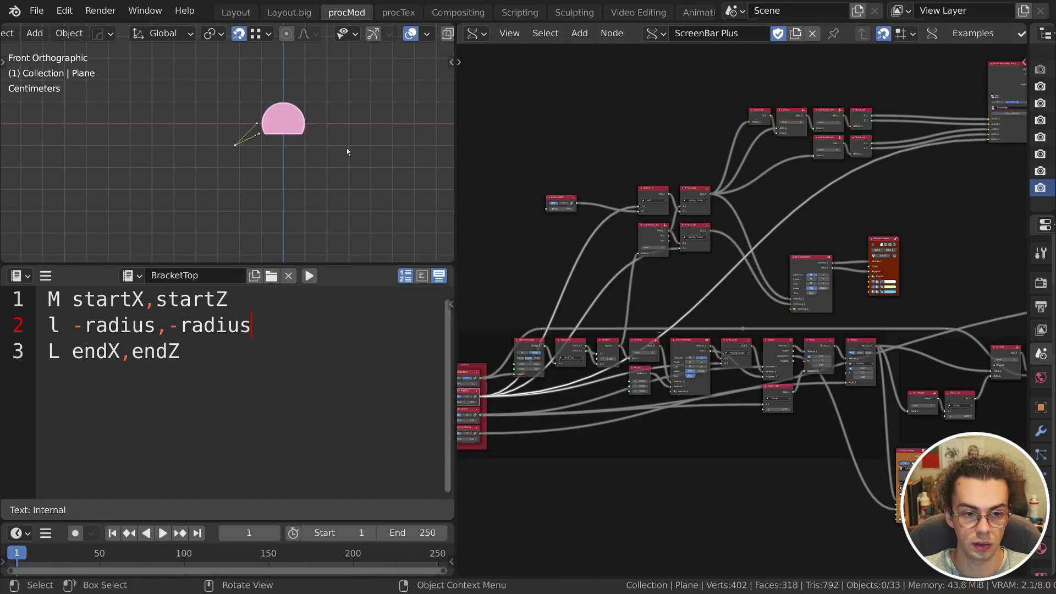
Multiply the second coordinate of BracketTop's relative line by 0.5, making it -radius*0.5, and update the profile node.
{"action": "scroll", "coordinate": [312, 130], "scroll_direction": "up", "scroll_amount": 4}
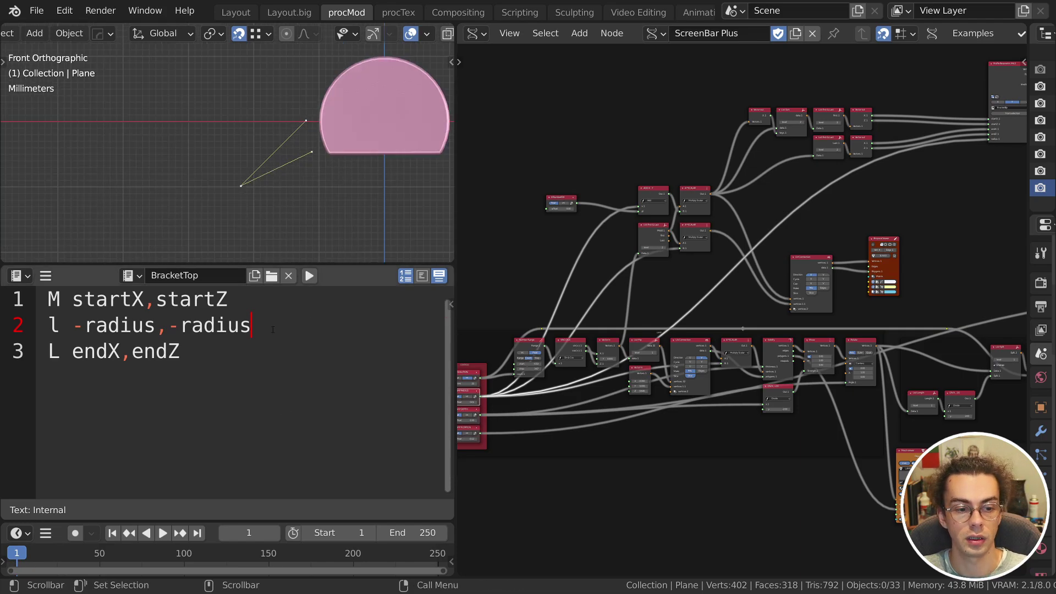
{"action": "type", "text": "*0.4"}
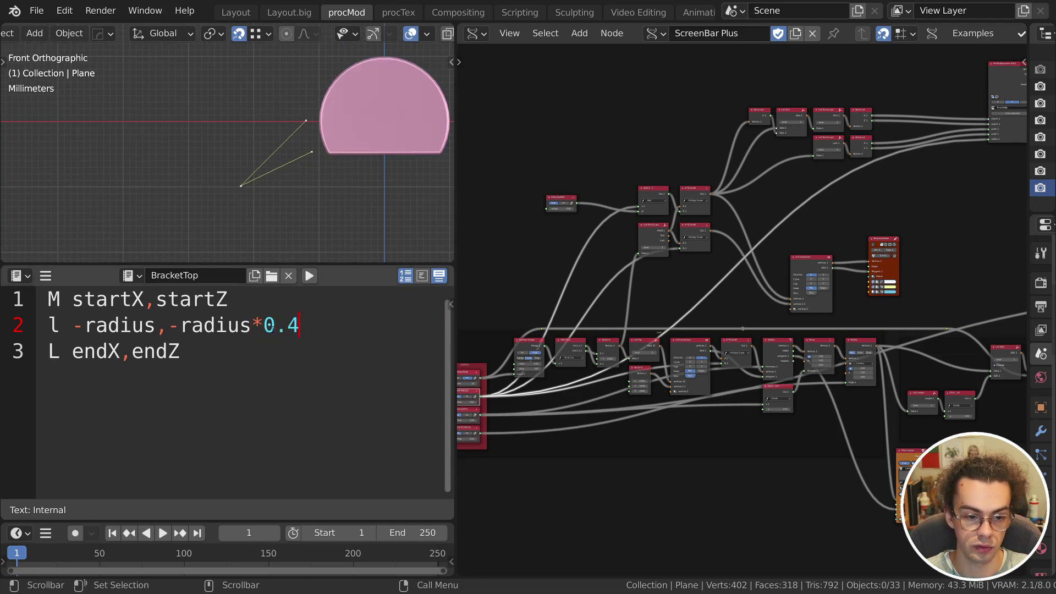
{"action": "key", "text": "BackSpace"}
{"action": "type", "text": "5"}
{"action": "key", "text": "ctrl+Return"}
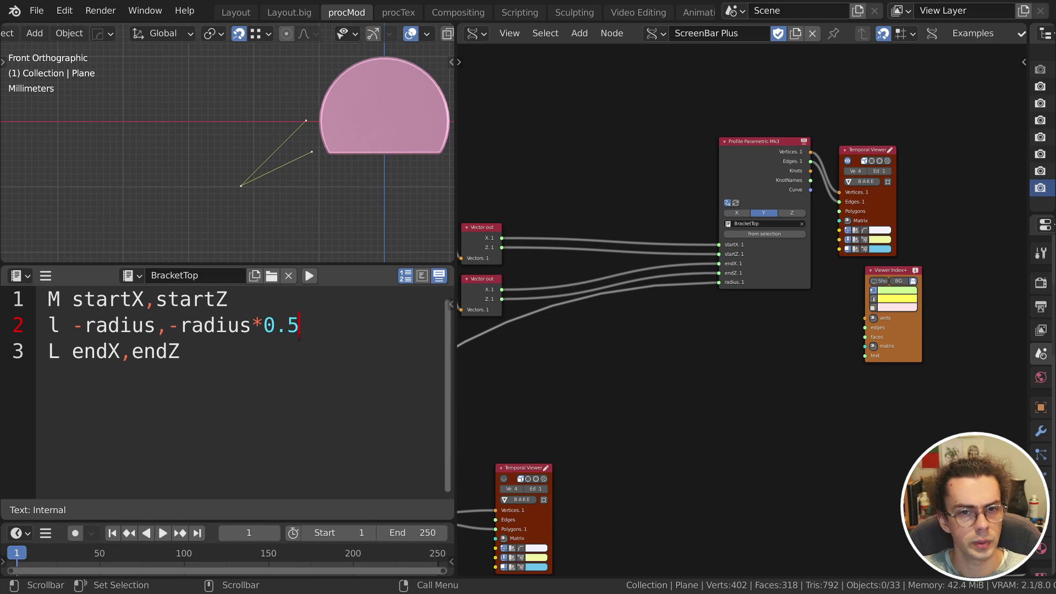
Move the viewer nodes lower beside the profile node, enclose the coordinate expression as {-radius*0.5} and save the file.
{"action": "left_click", "coordinate": [737, 202]}
{"action": "middle_click_drag", "start_coordinate": [915, 175], "coordinate": [754, 213]}
{"action": "left_click_drag", "start_coordinate": [724, 246], "coordinate": [742, 341]}
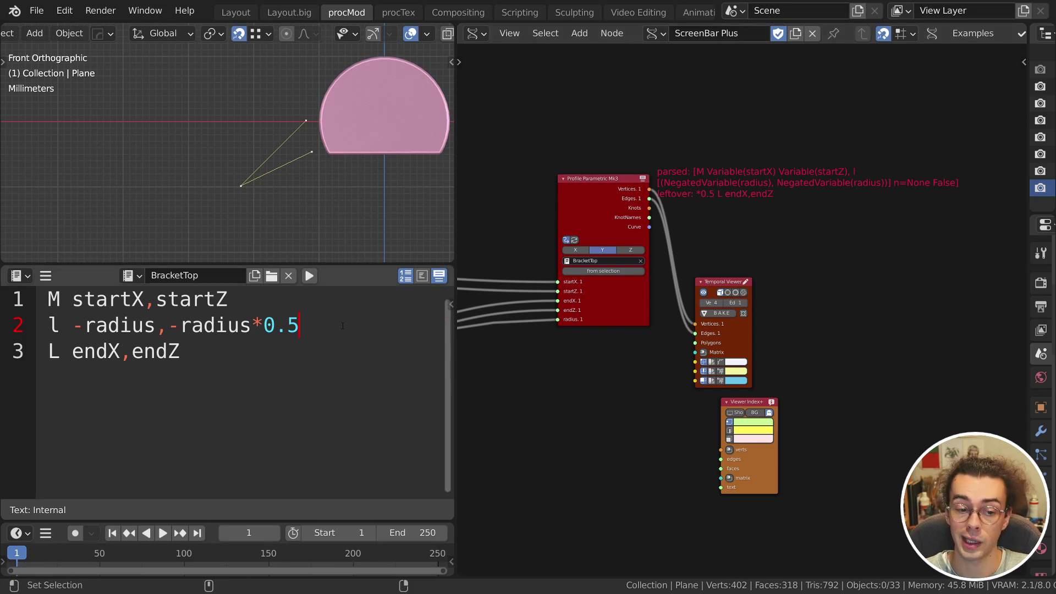
{"action": "key", "text": "ctrl+s"}
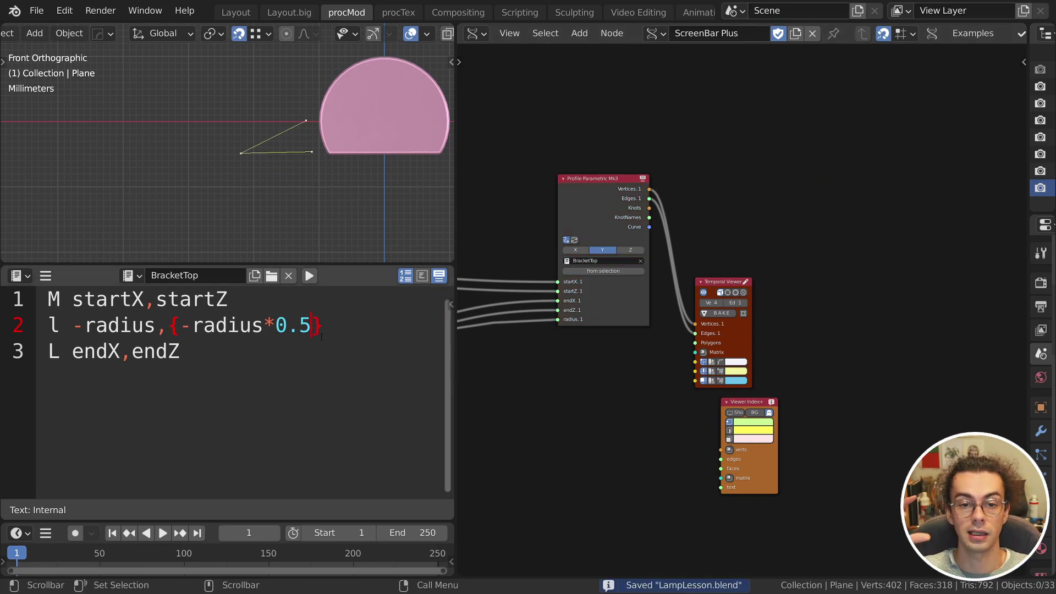
Append the point -topLength,0 to the relative line command in BracketTop and update the profile node.
{"action": "left_click", "coordinate": [336, 327]}
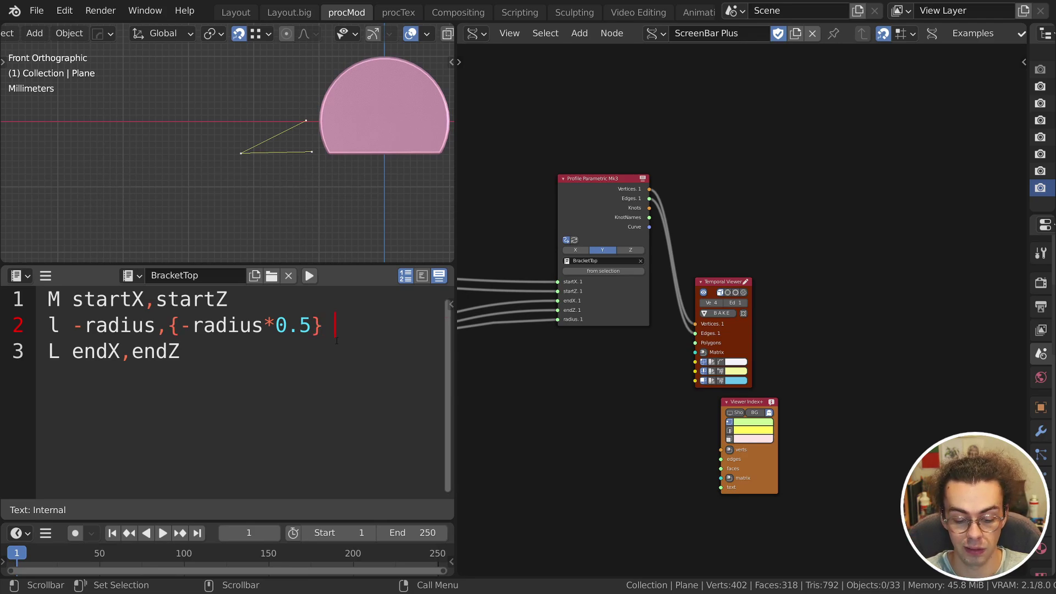
{"action": "type", "text": "-topLeng"}
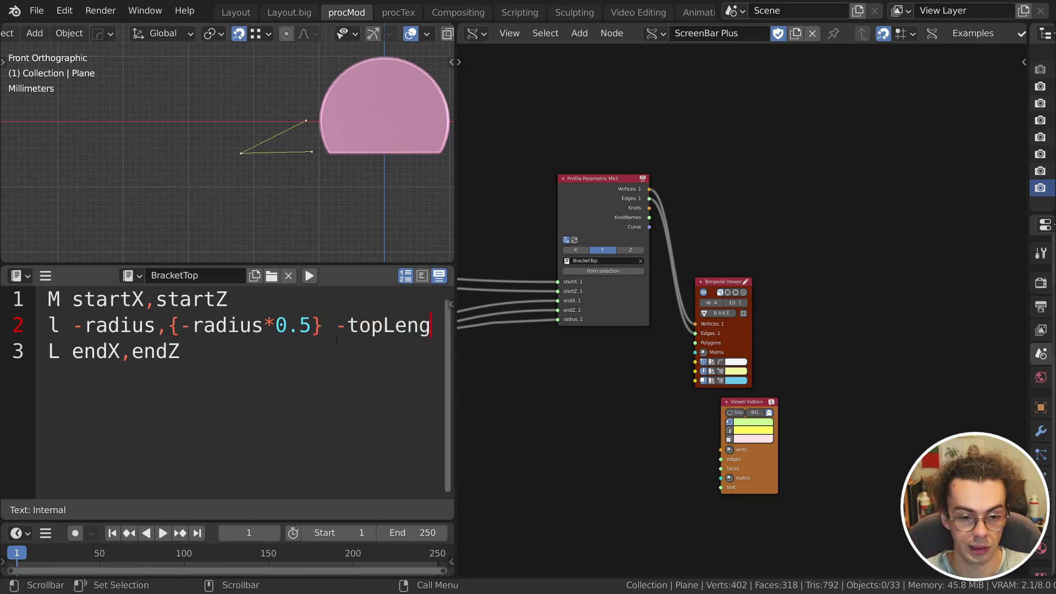
{"action": "type", "text": "th,0"}
{"action": "key", "text": "ctrl+Return"}
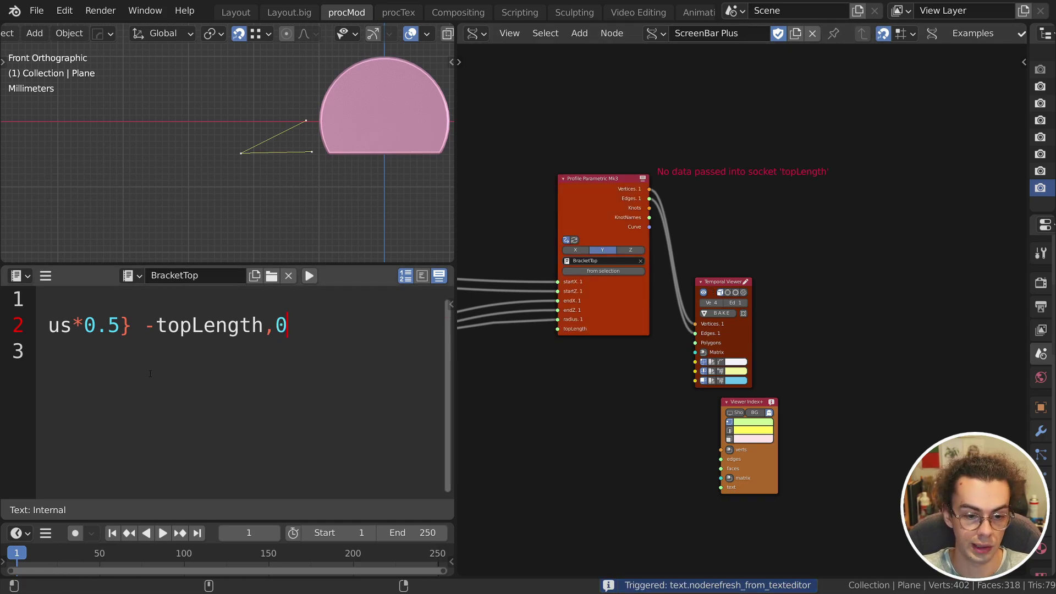
Add the line default topLength = 0.05 above the path commands in BracketTop and update the profile node.
{"action": "scroll", "coordinate": [146, 370], "scroll_direction": "down", "scroll_amount": 8, "text": "ctrl"}
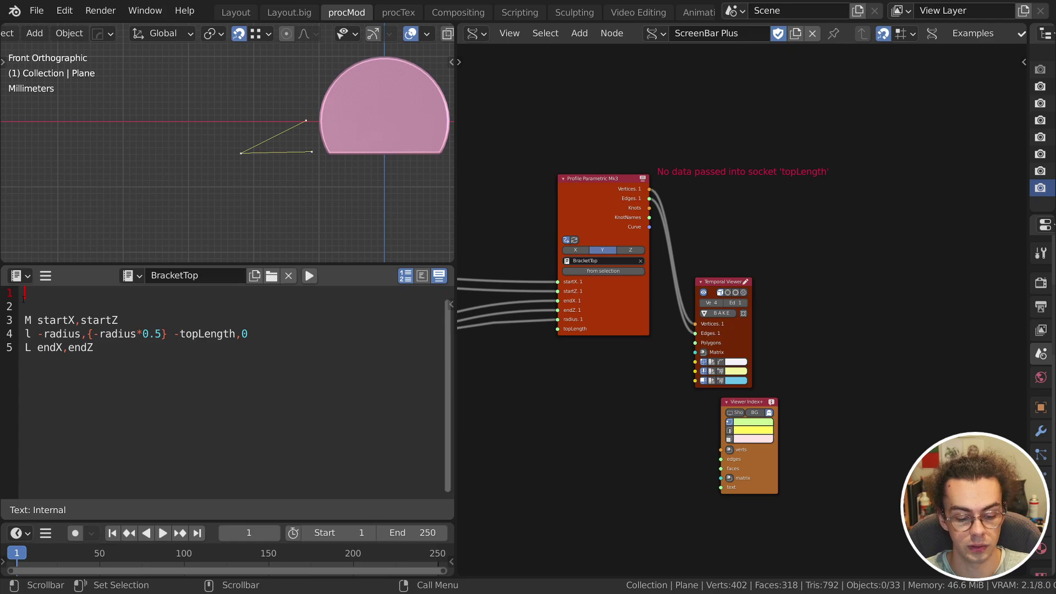
{"action": "type", "text": "default topLength ="}
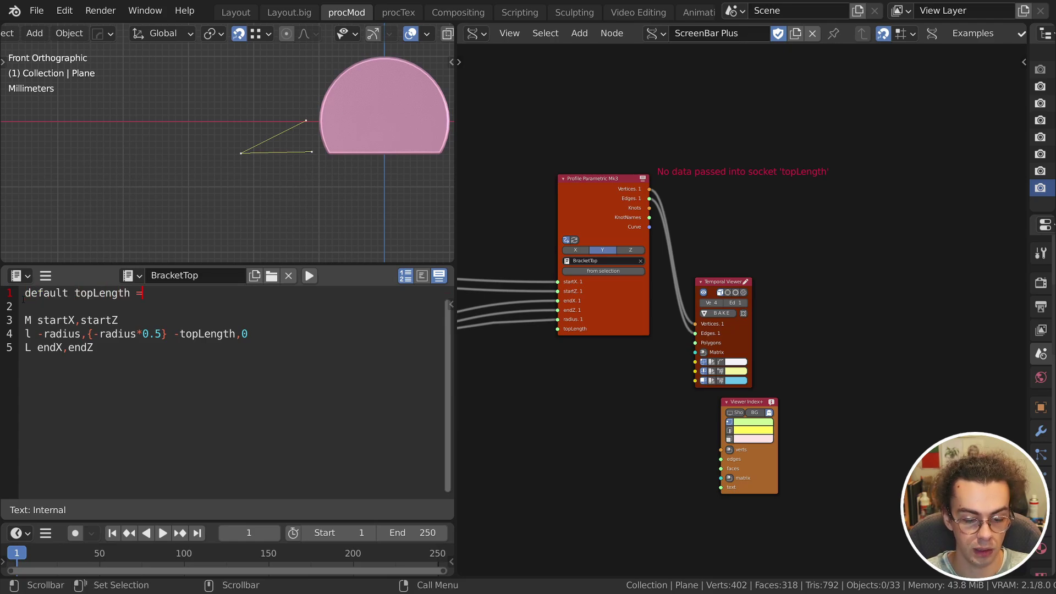
{"action": "type", "text": " 0.05"}
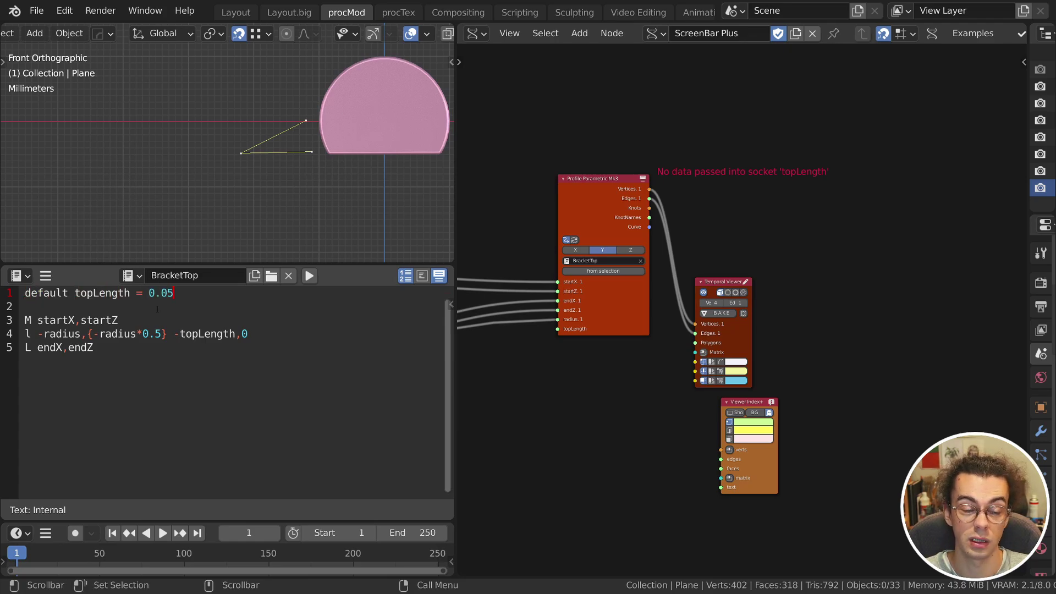
{"action": "key", "text": "ctrl+Return"}
{"action": "scroll", "coordinate": [240, 168], "scroll_direction": "down", "scroll_amount": 3}
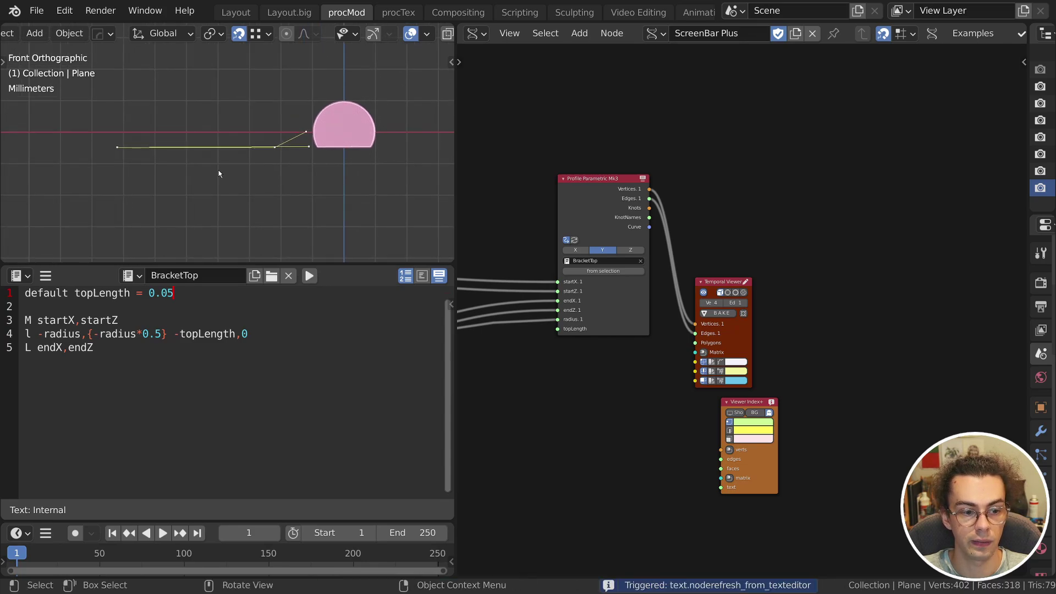
{"action": "key", "text": "shift+Left"}
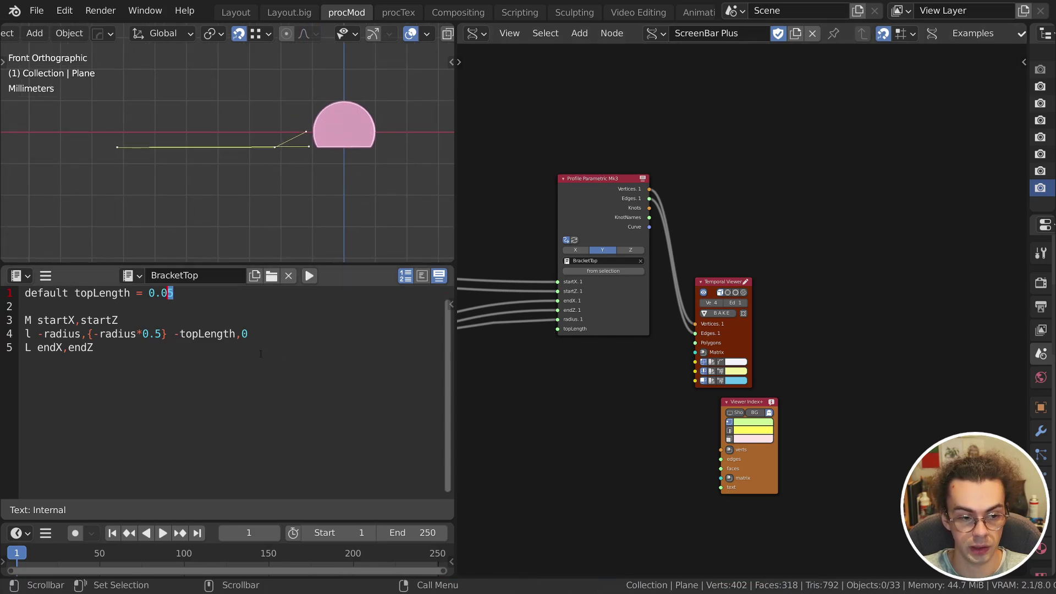
{"action": "left_click", "coordinate": [164, 310]}
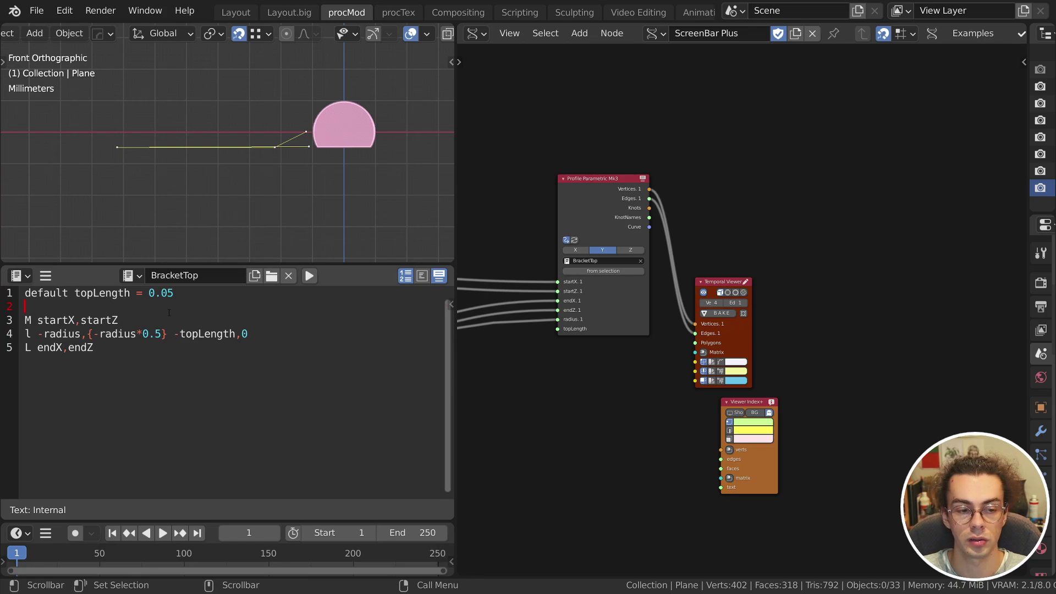
Add the point 0,bracketThickness on a new line before the L endX,endZ command and update the profile node.
{"action": "left_click", "coordinate": [273, 333]}
{"action": "key", "text": "Return"}
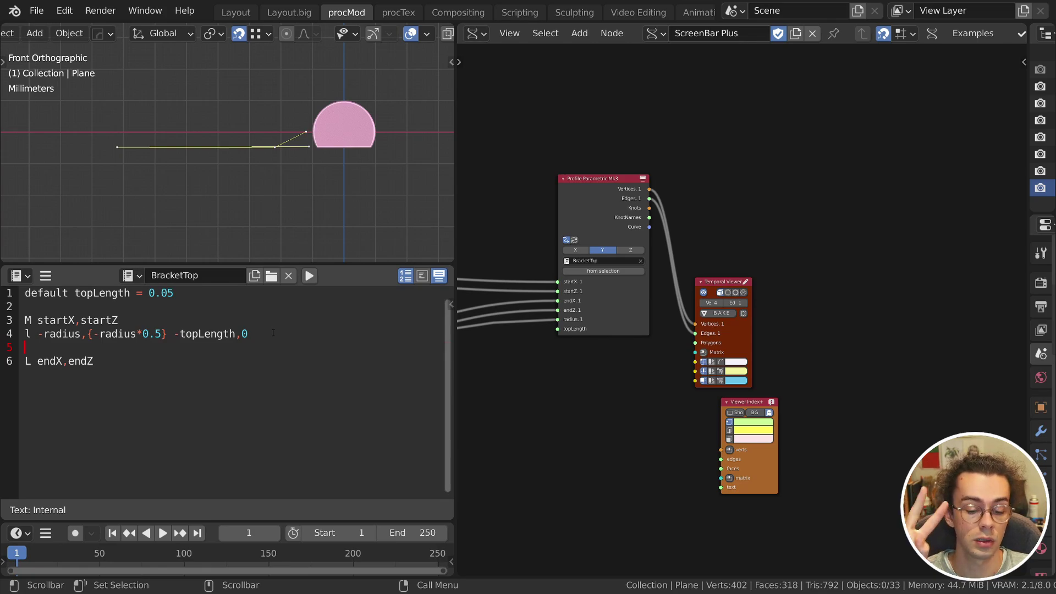
{"action": "type", "text": "0,"}
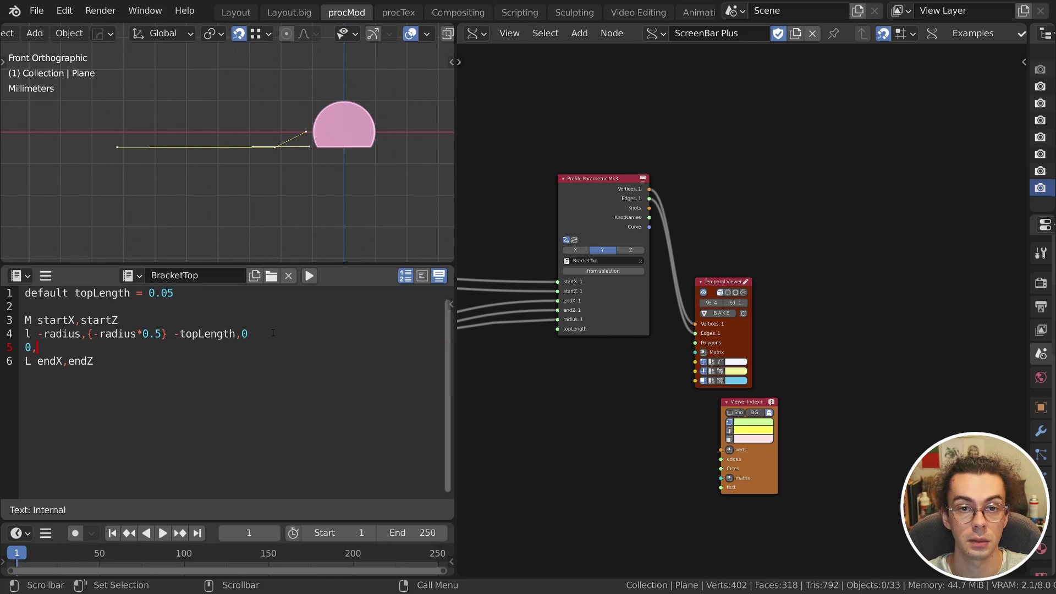
{"action": "type", "text": "bracketThickness"}
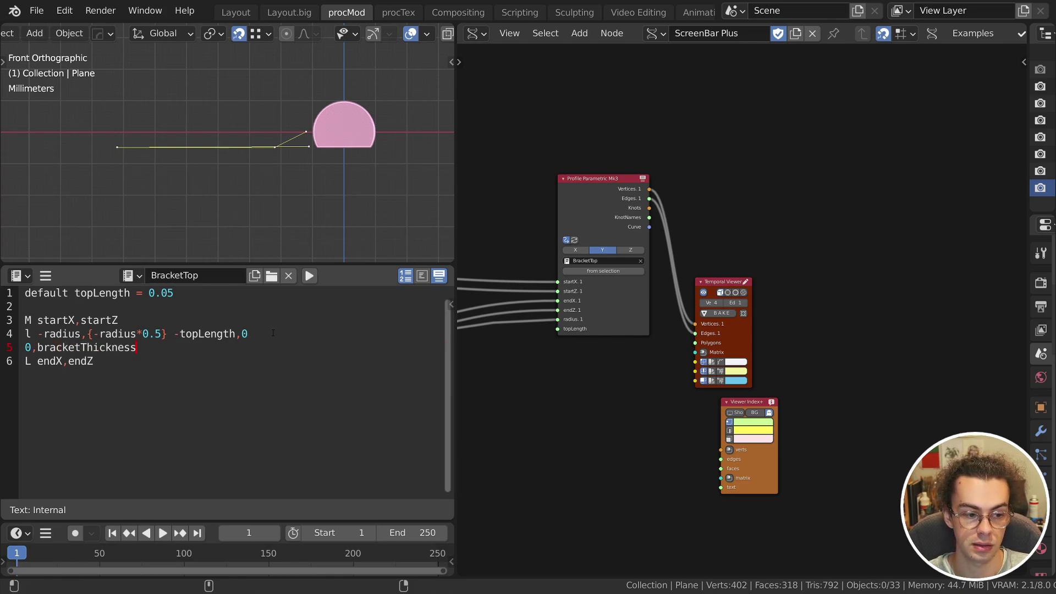
{"action": "key", "text": "ctrl+Return"}
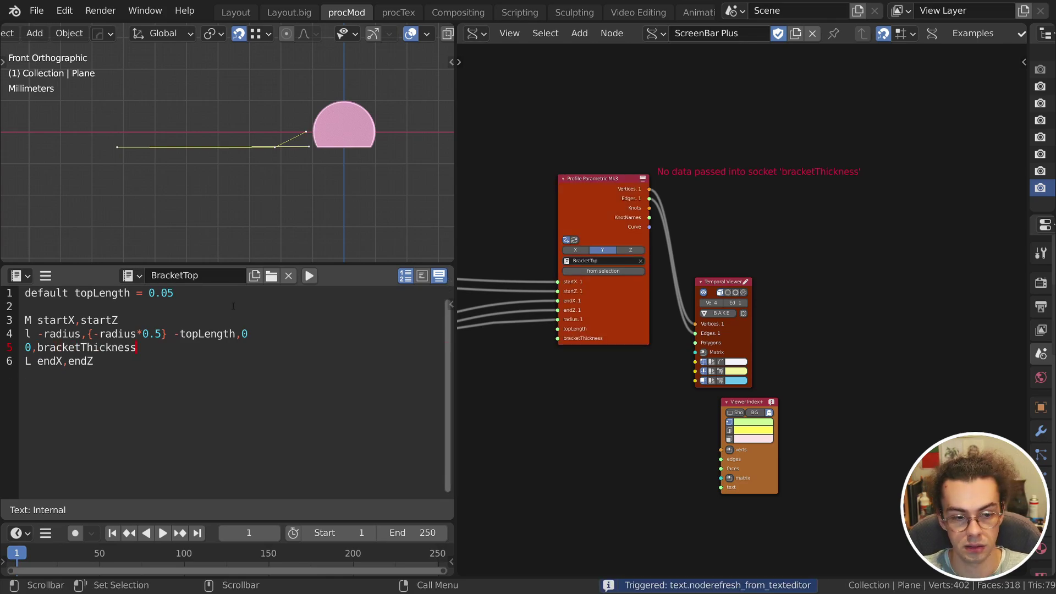
End the topLength default with a semicolon, add default bracketThickness = 0.01 below it and save the file.
{"action": "left_click", "coordinate": [257, 298]}
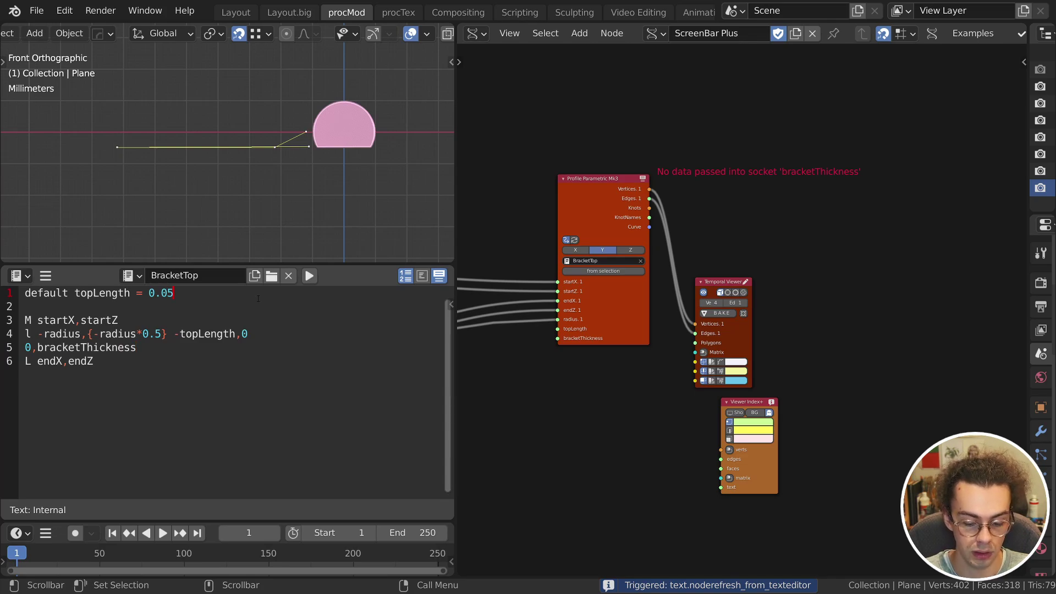
{"action": "type", "text": ";"}
{"action": "key", "text": "Return"}
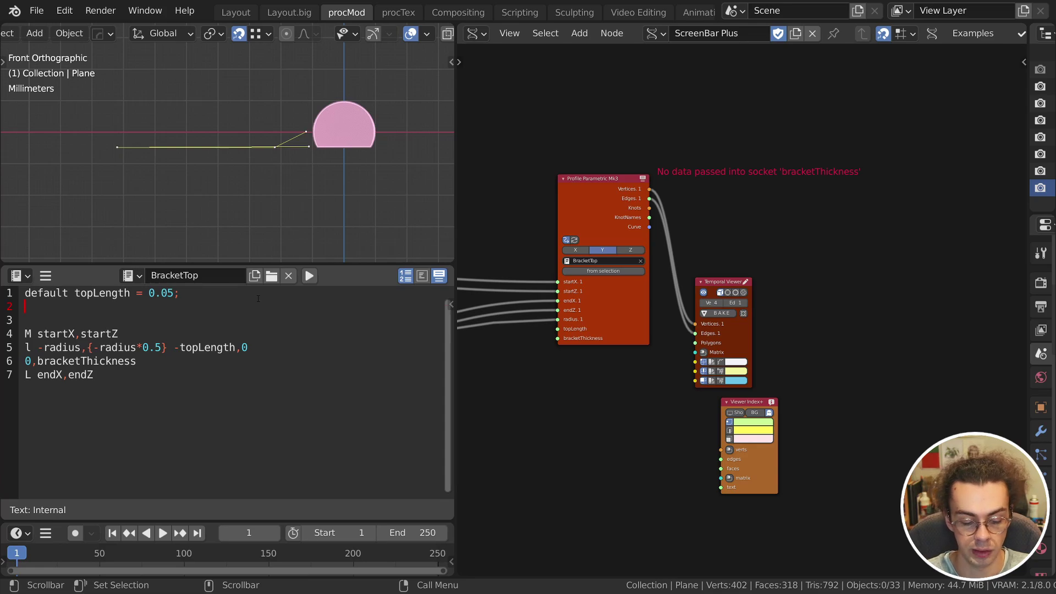
{"action": "type", "text": "default bracketThickness = "}
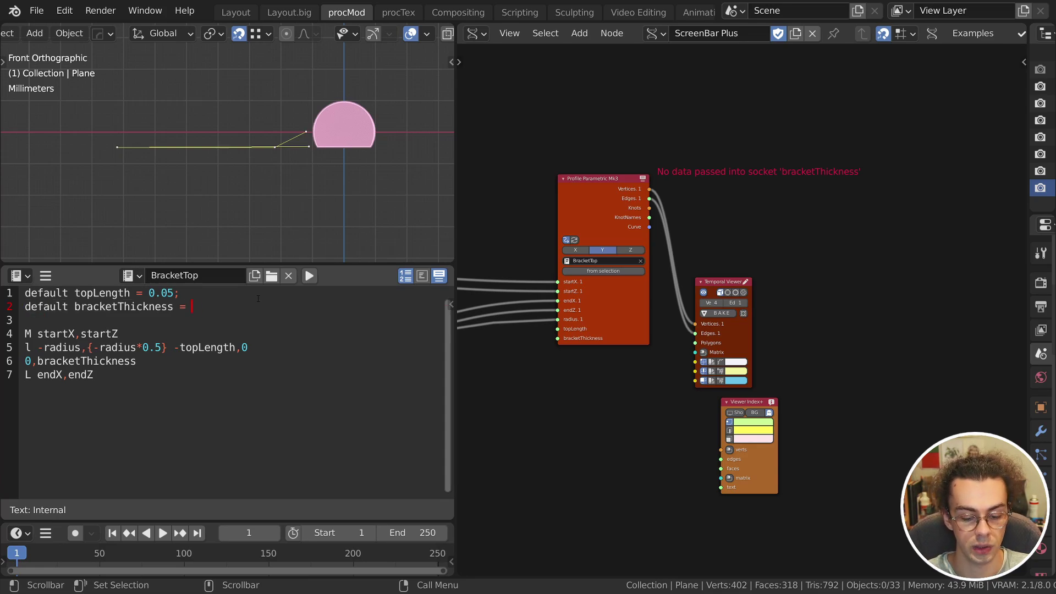
{"action": "type", "text": "0.01"}
{"action": "key", "text": "BackSpace"}
{"action": "key", "text": "BackSpace"}
{"action": "type", "text": ".01"}
{"action": "key", "text": "ctrl+s"}
Place the text cursor directly before bracketThickness in the 0,bracketThickness point for editing.
{"action": "left_click", "coordinate": [38, 363]}
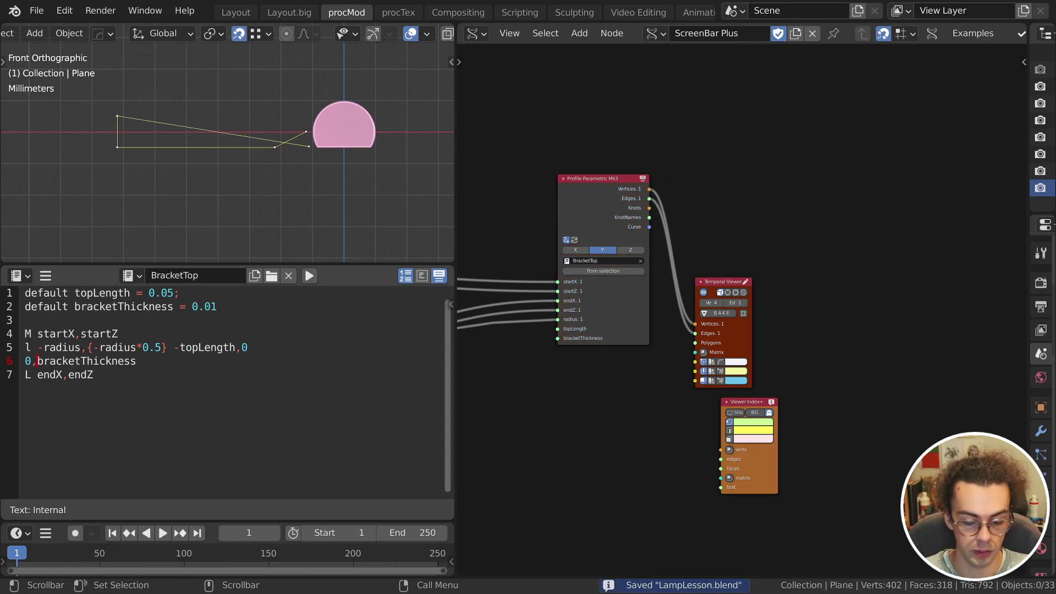
Negate bracketThickness in the 0,bracketThickness point, add the line "l topLength,0" before "L endX,endZ", and refresh the profile.
{"action": "type", "text": "-"}
{"action": "key", "text": "ctrl+Return"}
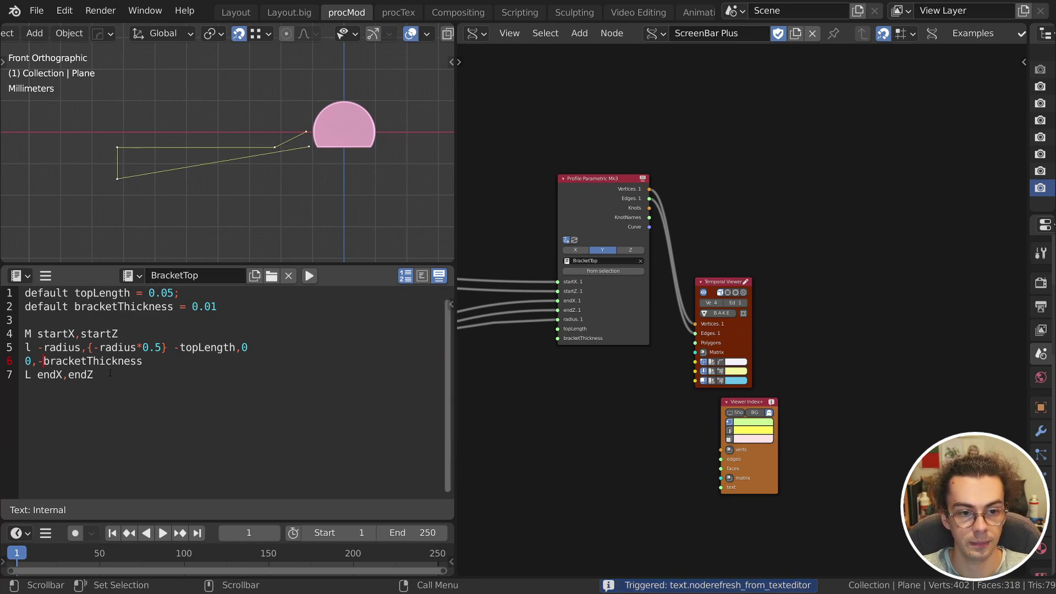
{"action": "left_click", "coordinate": [161, 365]}
{"action": "key", "text": "Return"}
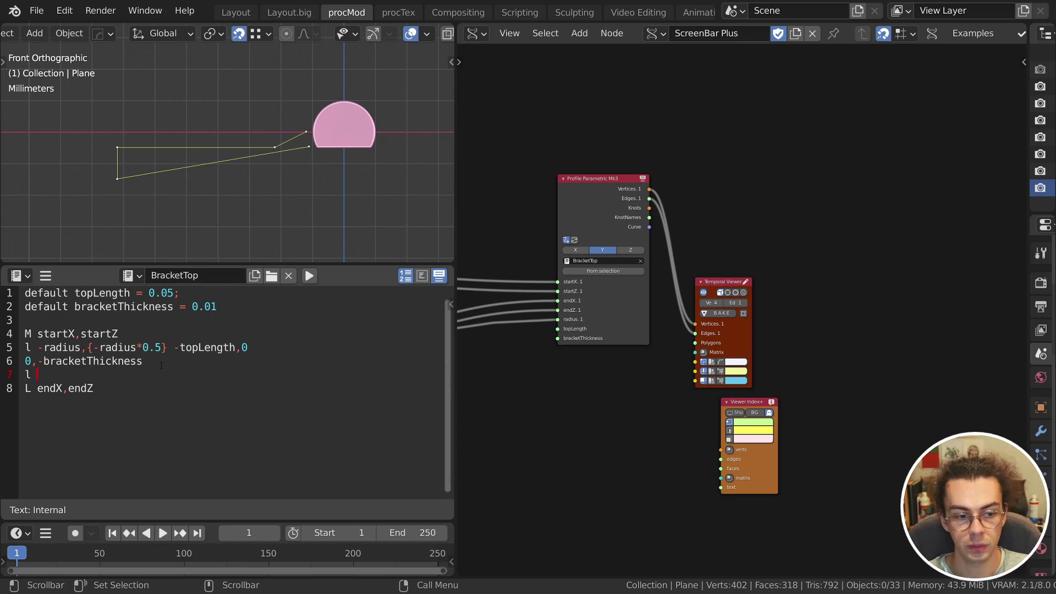
{"action": "type", "text": "topLength,0"}
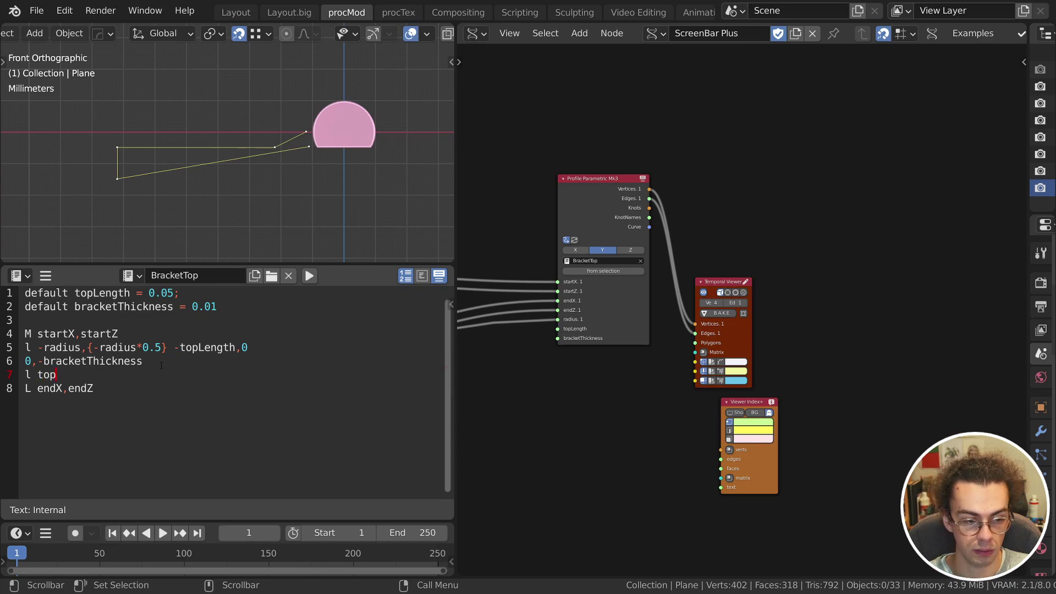
{"action": "key", "text": "ctrl+Return"}
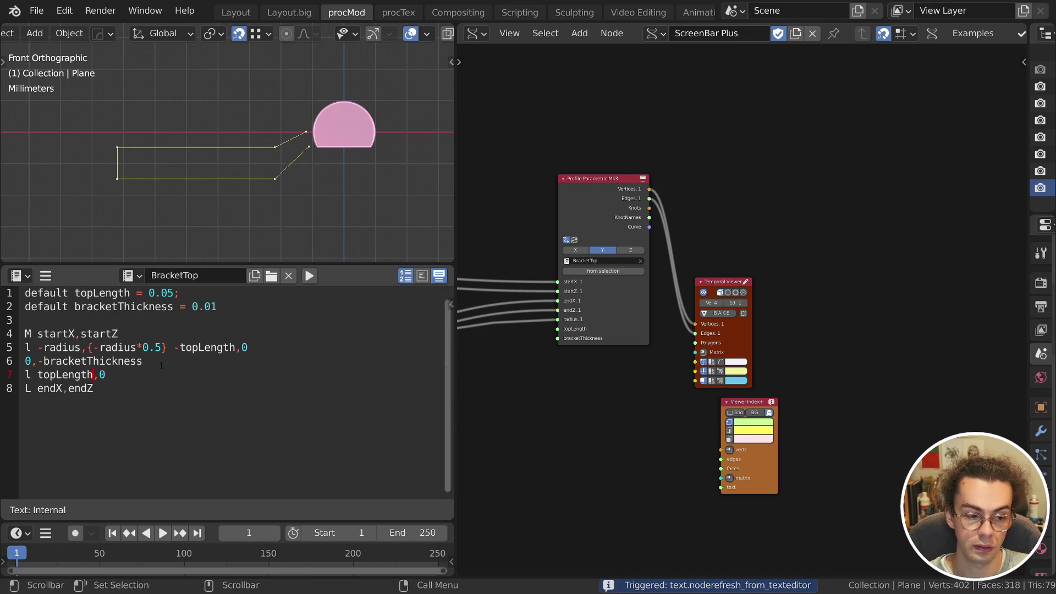
Shorten the lower horizontal segment by changing its X offset to {topLength-0.002}, and refresh the profile.
{"action": "key", "text": "Left"}
{"action": "key", "text": "Left"}
{"action": "type", "text": "-0.002"}
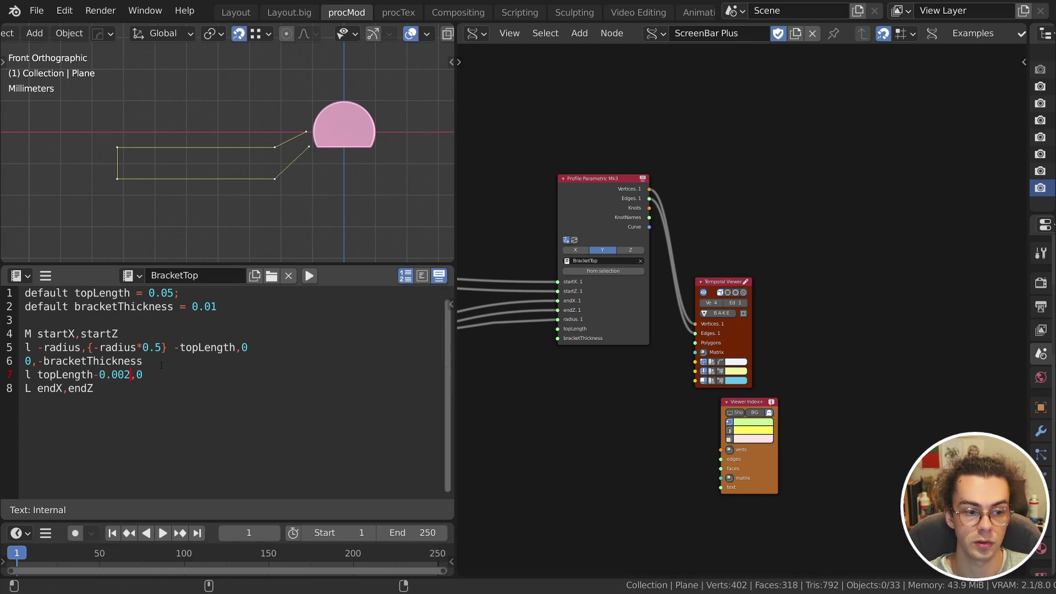
{"action": "key", "text": "ctrl+Return"}
{"action": "type", "text": "}"}
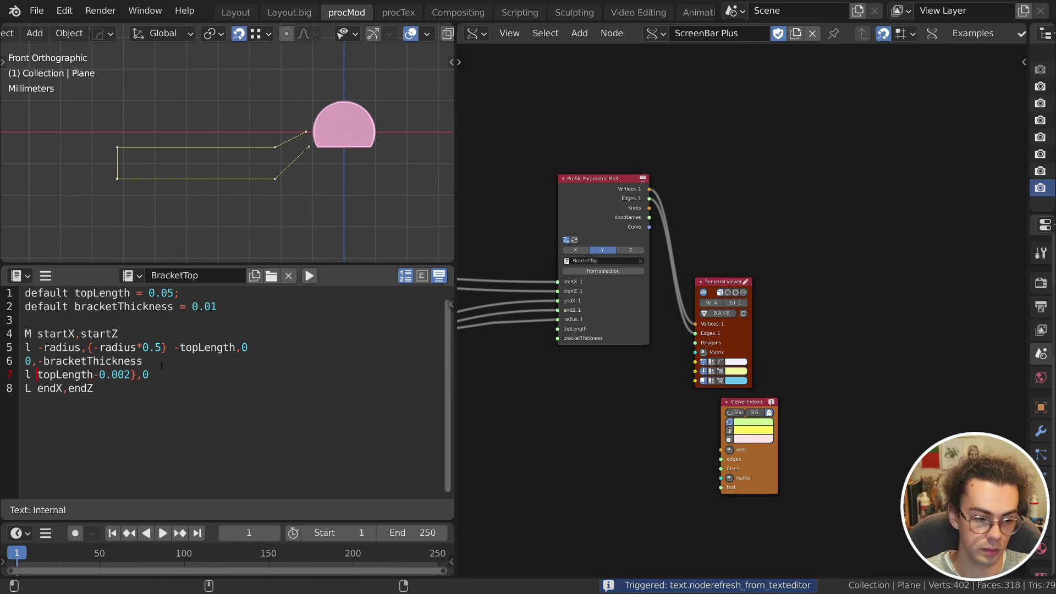
{"action": "type", "text": "{"}
{"action": "key", "text": "ctrl+Return"}
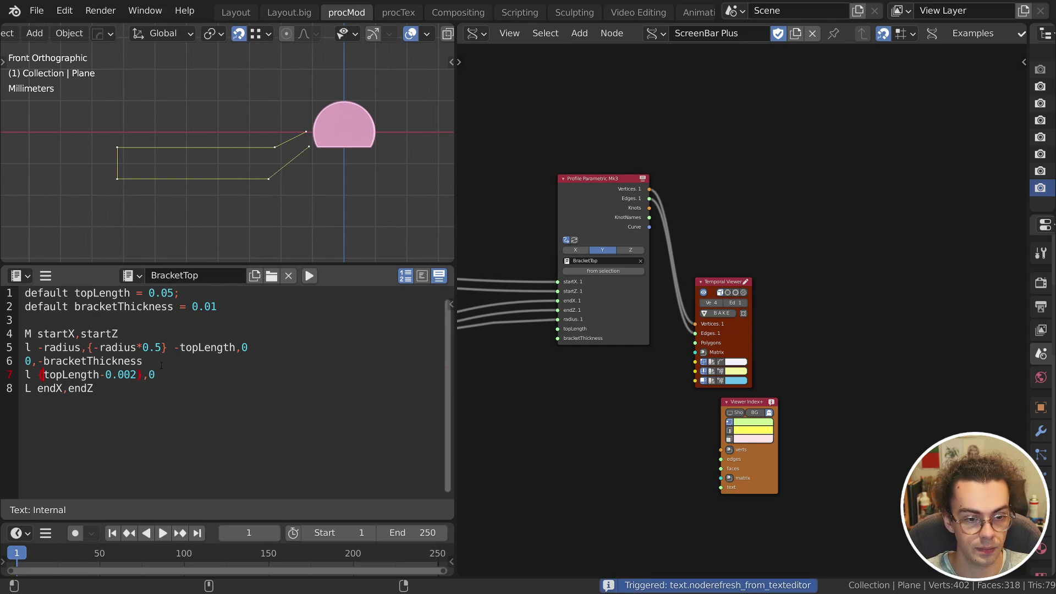
Append the relative points "0,0.01 0.002,0 0,0.01" to the {topLength-0.002},0 line.
{"action": "key", "text": "Down"}
{"action": "key", "text": "Left"}
{"action": "key", "text": "Left"}
{"action": "key", "text": "Left"}
{"action": "key", "text": "Left"}
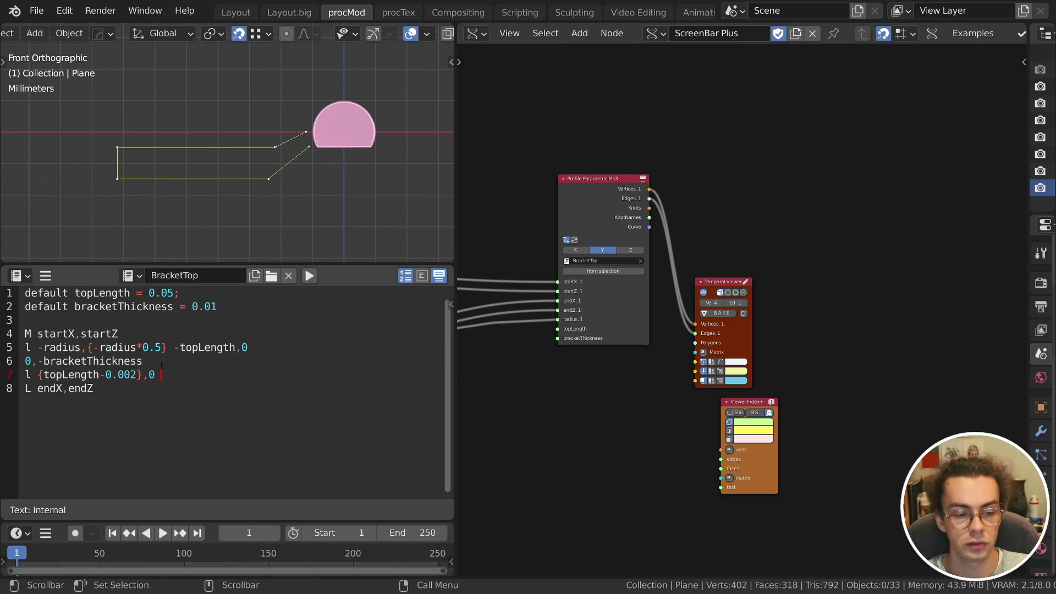
{"action": "type", "text": "0"}
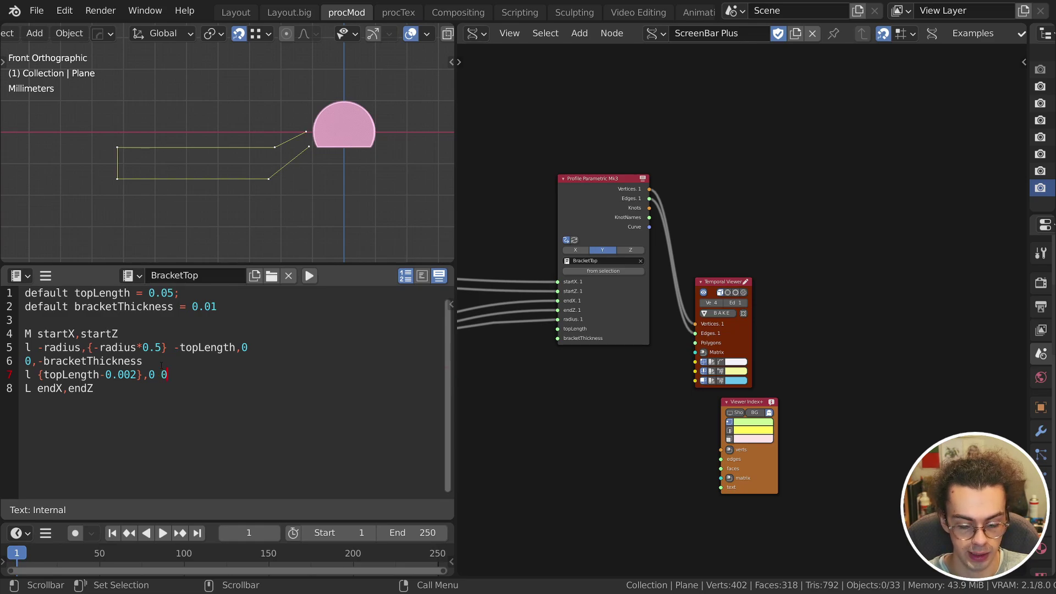
{"action": "type", "text": ",0.01"}
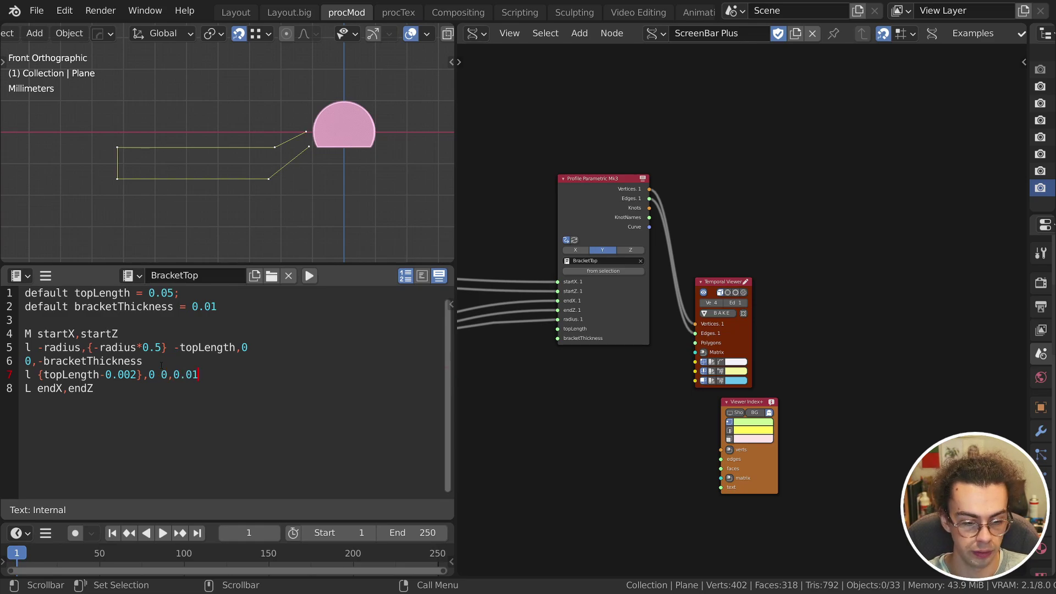
{"action": "type", "text": " 0.002"}
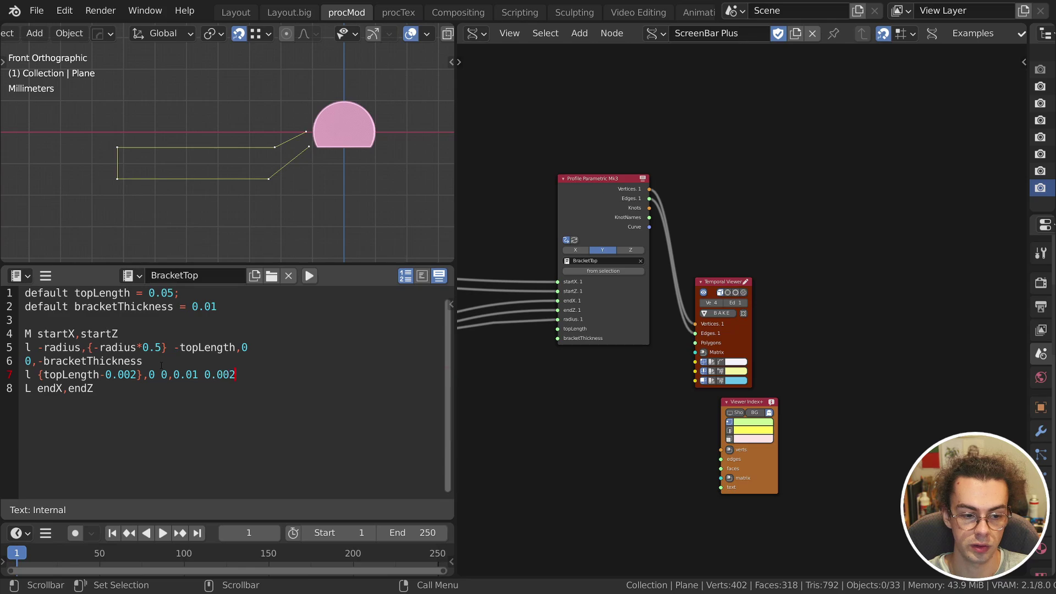
{"action": "type", "text": ",0"}
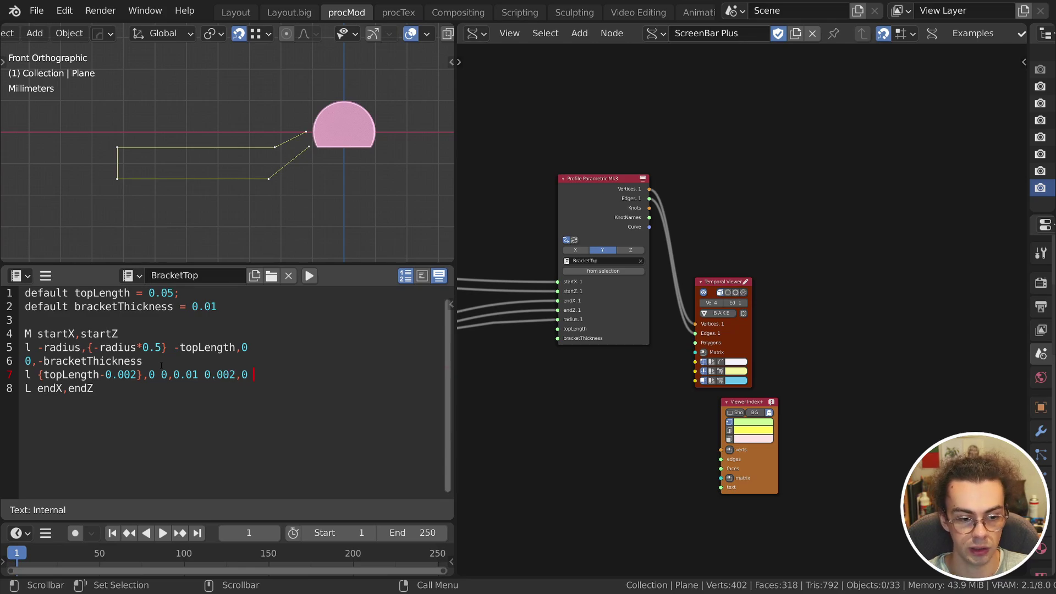
{"action": "type", "text": " 0,0.01"}
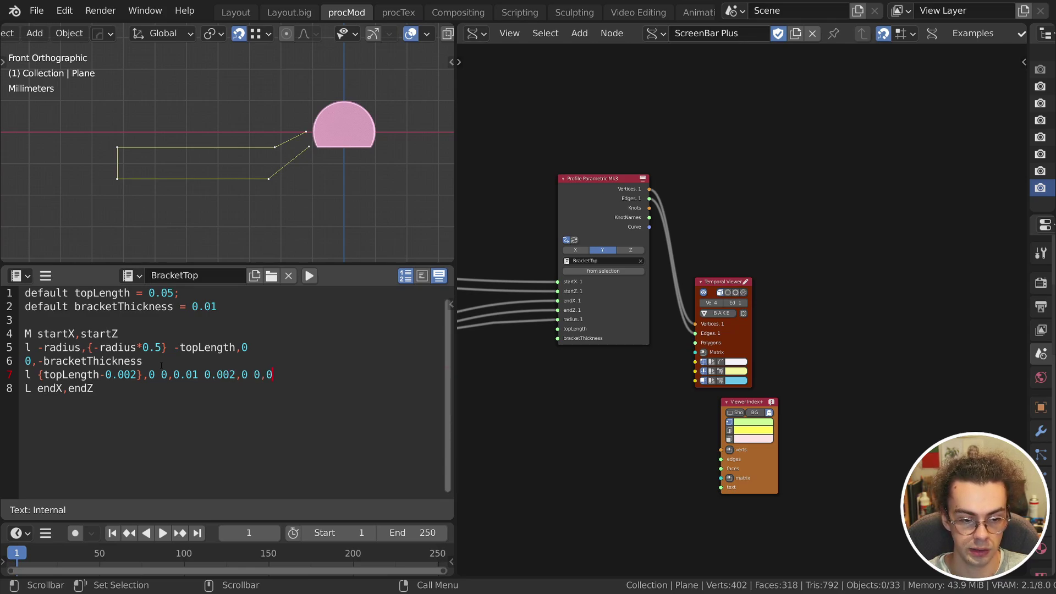
Change the first appended point to 0,-0.01 so the tab extends downward, and refresh the profile.
{"action": "left_click", "coordinate": [161, 369]}
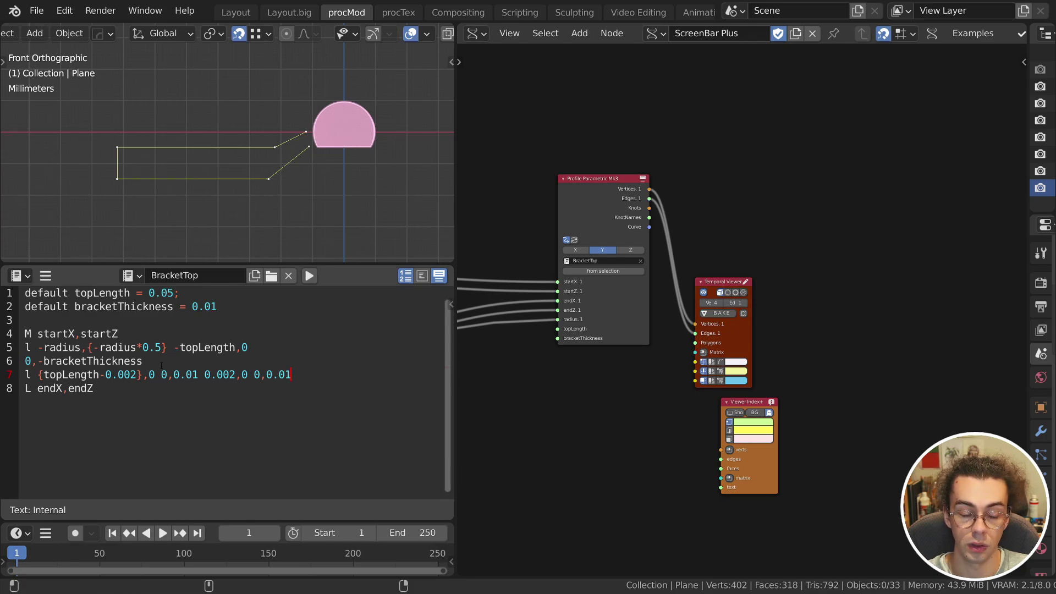
{"action": "key", "text": "ctrl+Return"}
{"action": "type", "text": "-"}
{"action": "key", "text": "ctrl+Return"}
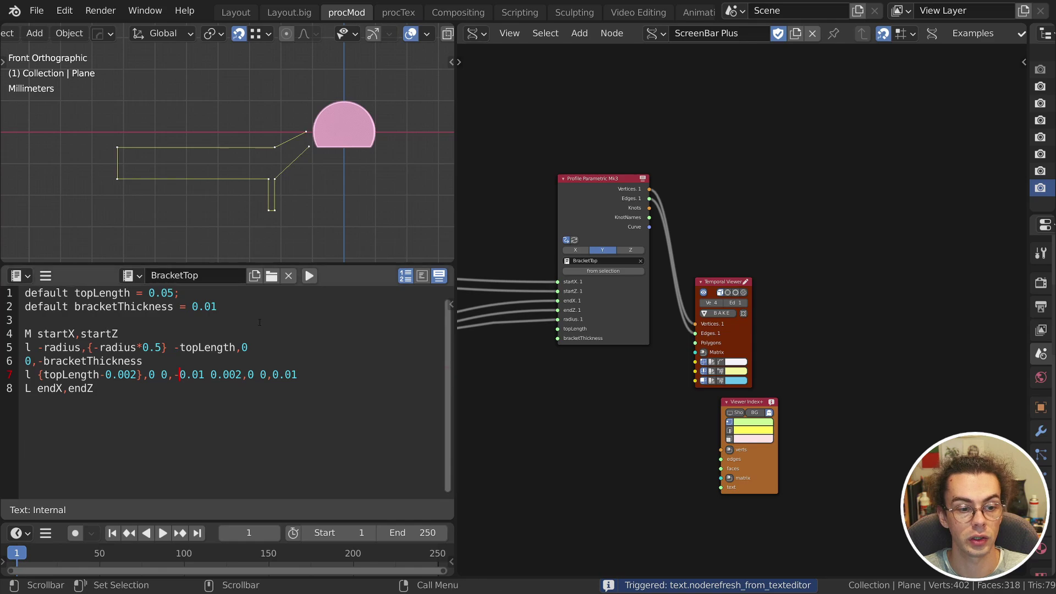
Prefix the 0,-bracketThickness line with the arc command "a", and define "let brac = {bracketThickness*0.5}" above the path commands.
{"action": "left_click", "coordinate": [150, 361]}
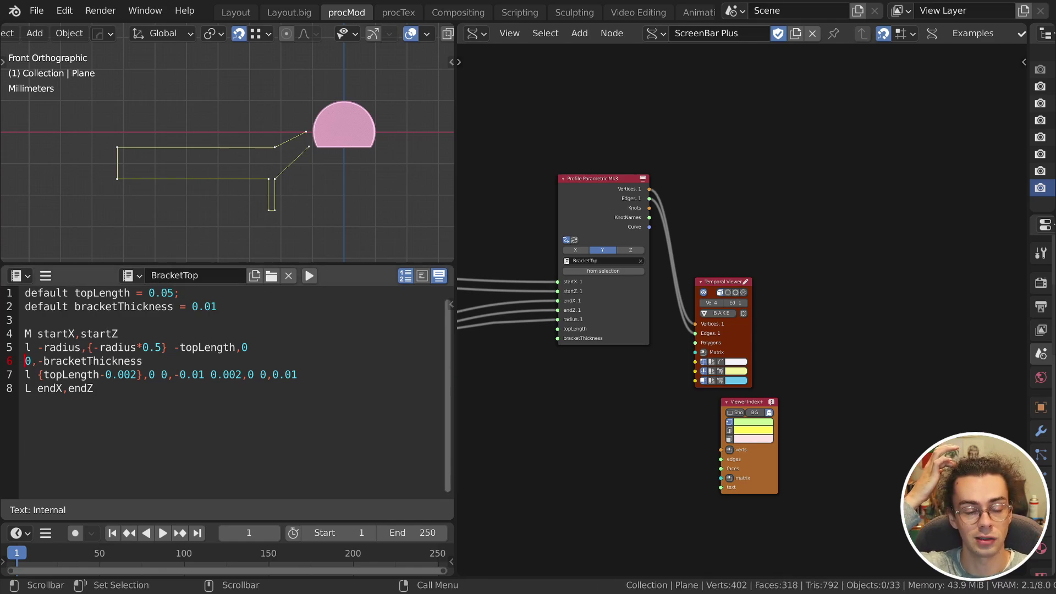
{"action": "type", "text": "a"}
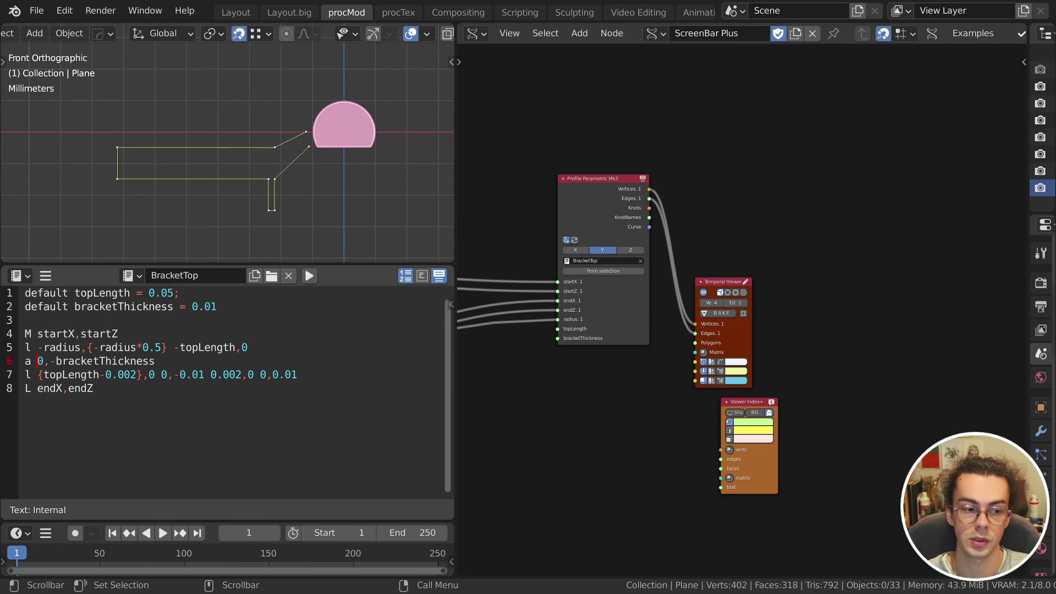
{"action": "key", "text": "Up"}
{"action": "key", "text": "Up"}
{"action": "key", "text": "Up"}
{"action": "key", "text": "Return"}
{"action": "key", "text": "Up"}
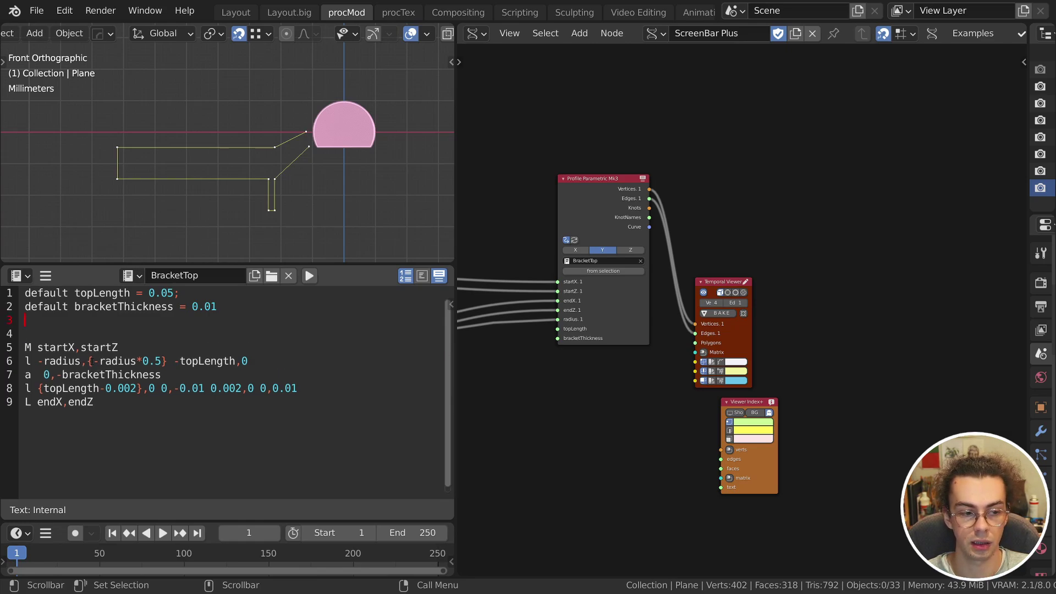
{"action": "key", "text": "Return"}
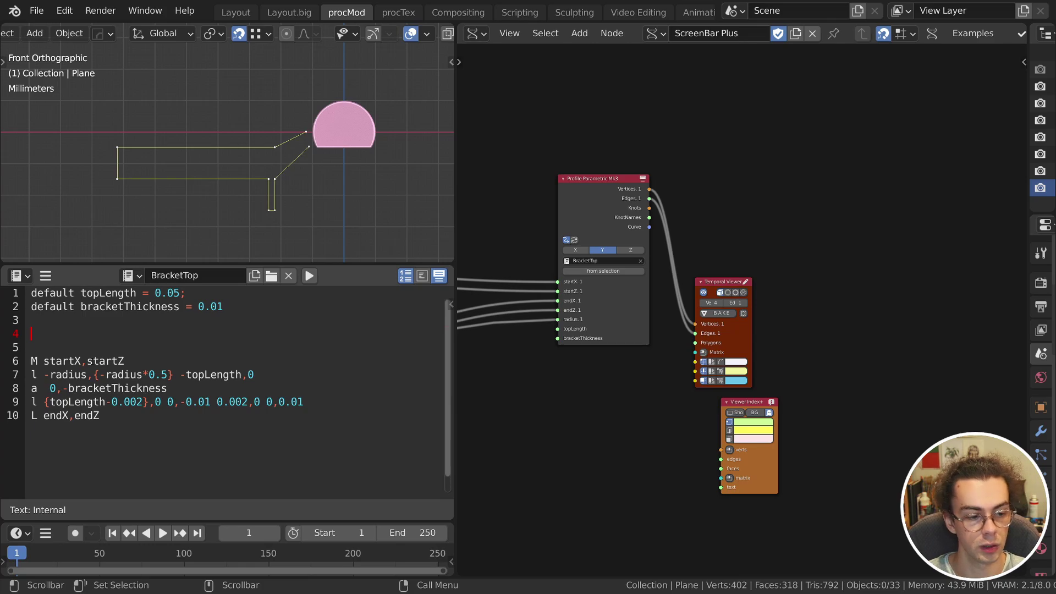
{"action": "type", "text": "let "}
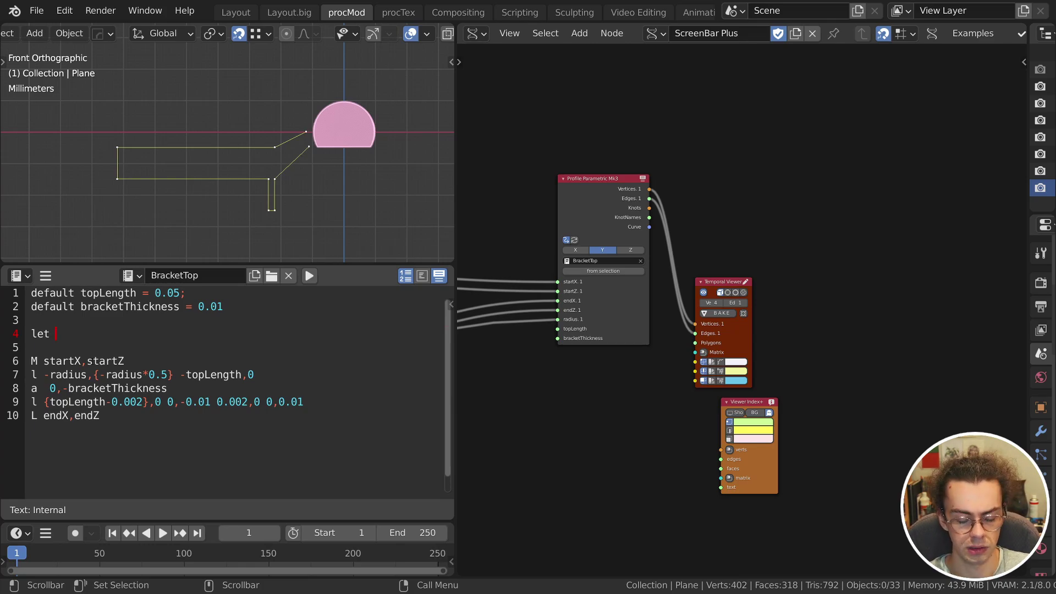
{"action": "type", "text": "brac"}
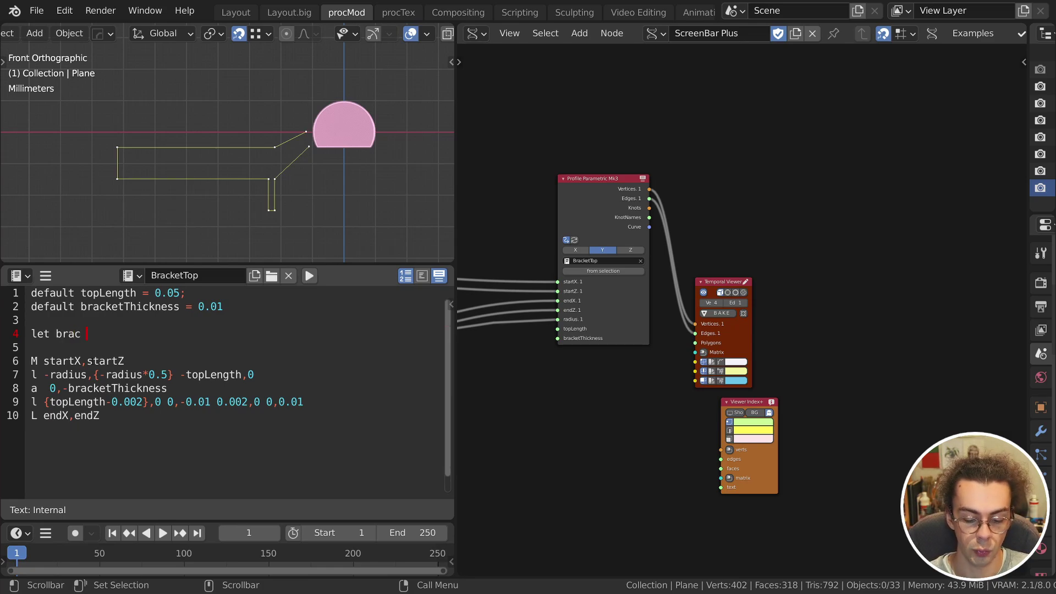
{"action": "type", "text": " = {"}
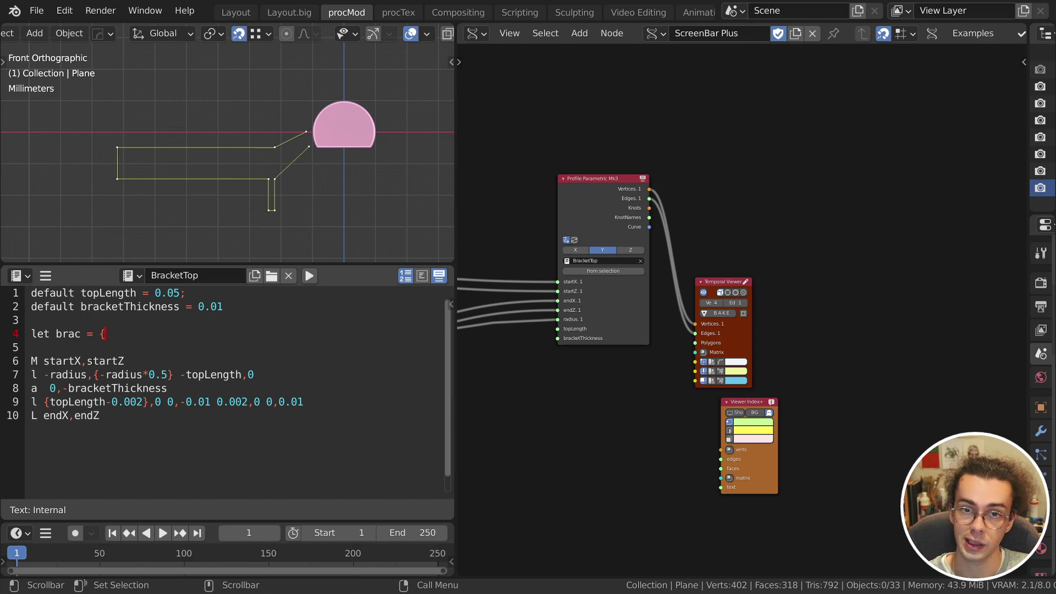
{"action": "type", "text": "}"}
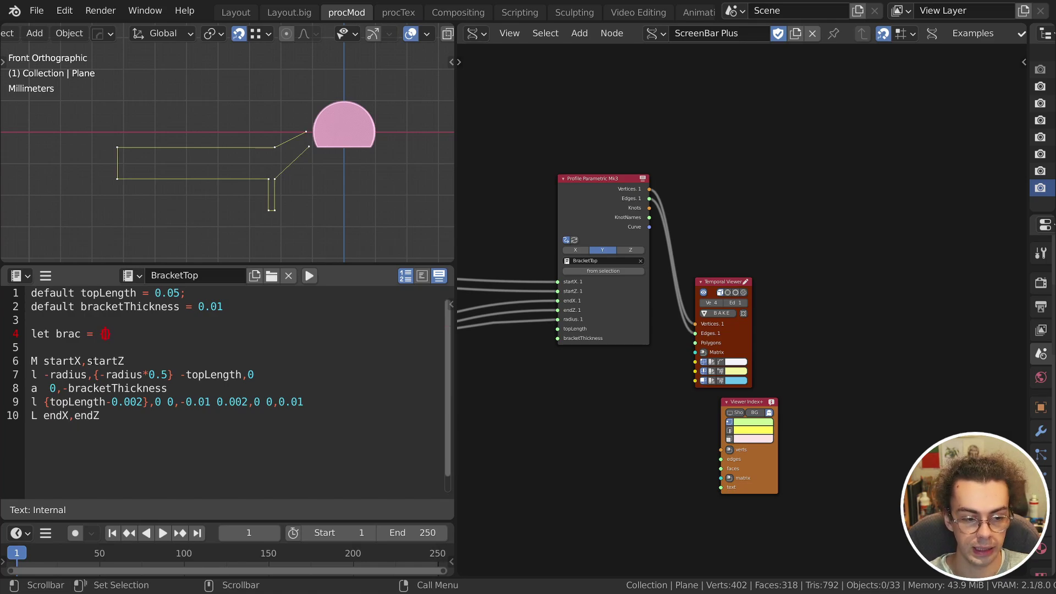
{"action": "type", "text": "bracketThickness*0."}
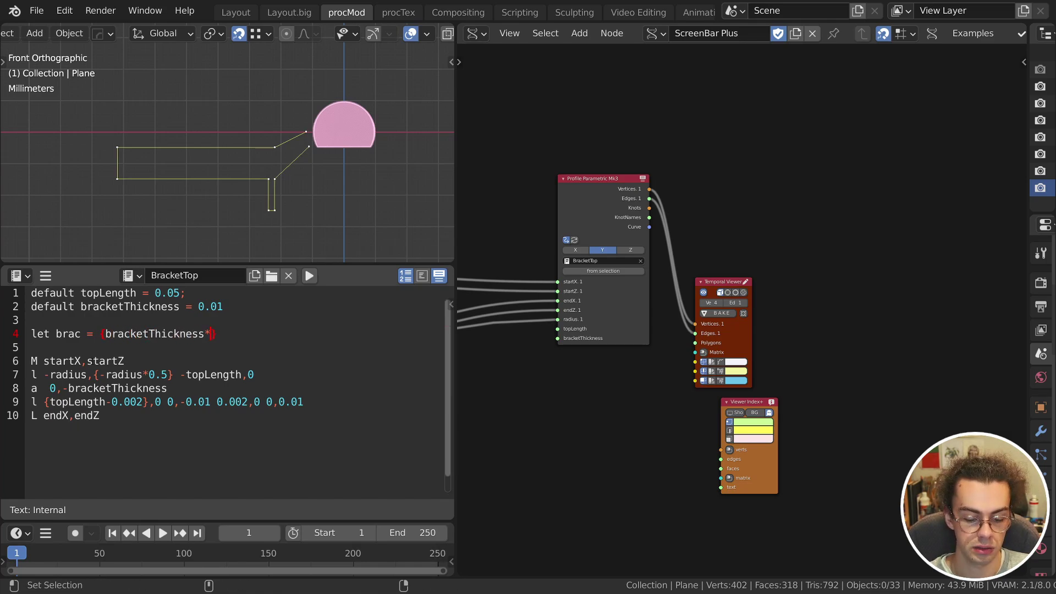
{"action": "type", "text": "5"}
Give the arc command the radii brac,brac and the parameters 0 0 0, and refresh the profile.
{"action": "left_click", "coordinate": [51, 388]}
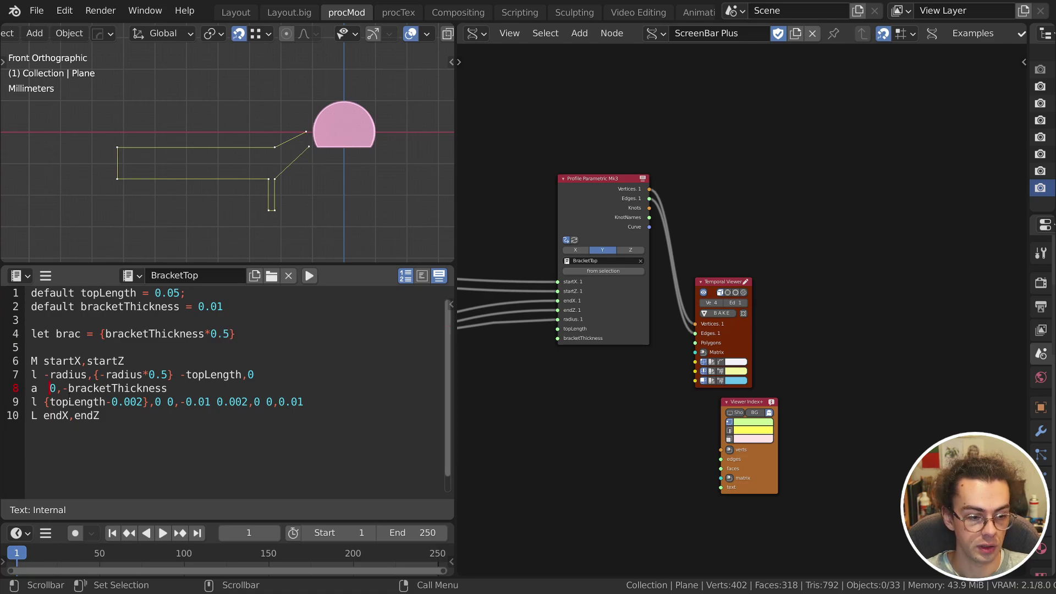
{"action": "type", "text": "brac,brac"}
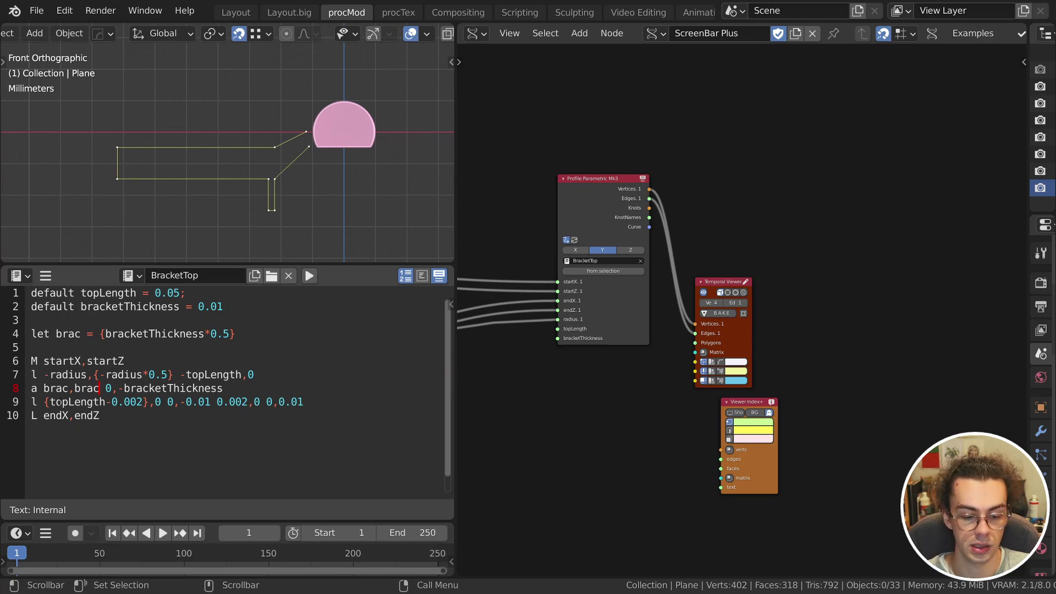
{"action": "type", "text": " 0 0 0"}
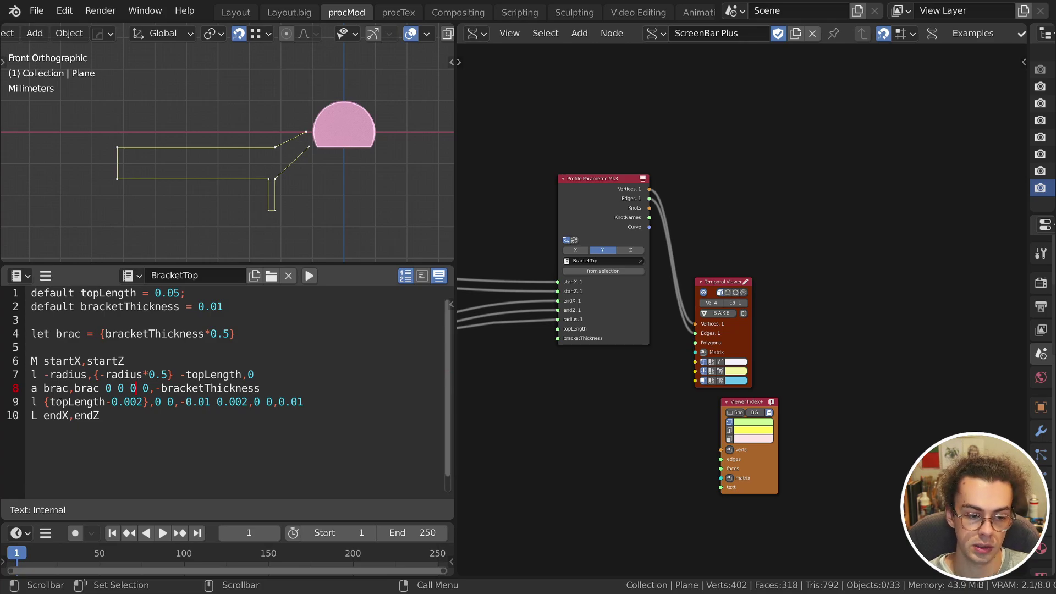
{"action": "key", "text": "ctrl+Return"}
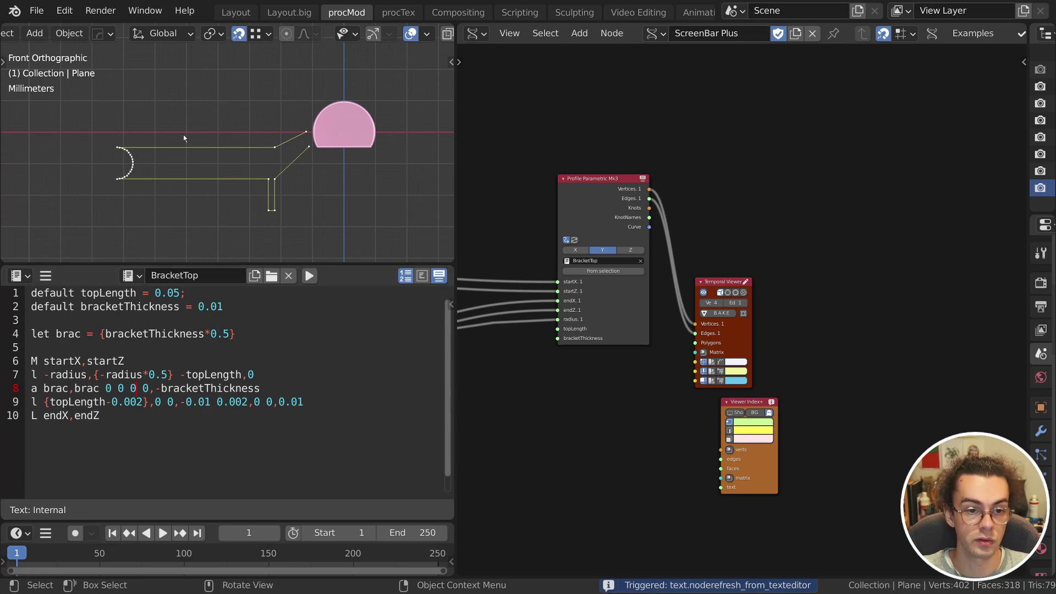
Set the arc's last flag to 1 so the bracket end bulges outward, refresh the profile, and save the file.
{"action": "scroll", "coordinate": [183, 134], "scroll_direction": "up", "scroll_amount": 4}
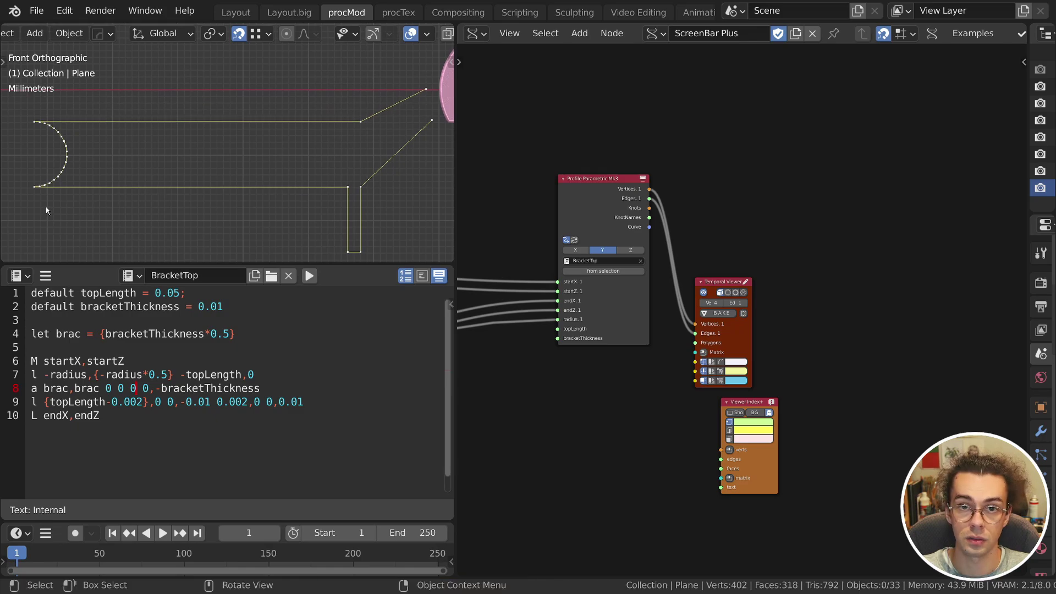
{"action": "left_click_drag", "start_coordinate": [117, 388], "coordinate": [136, 388]}
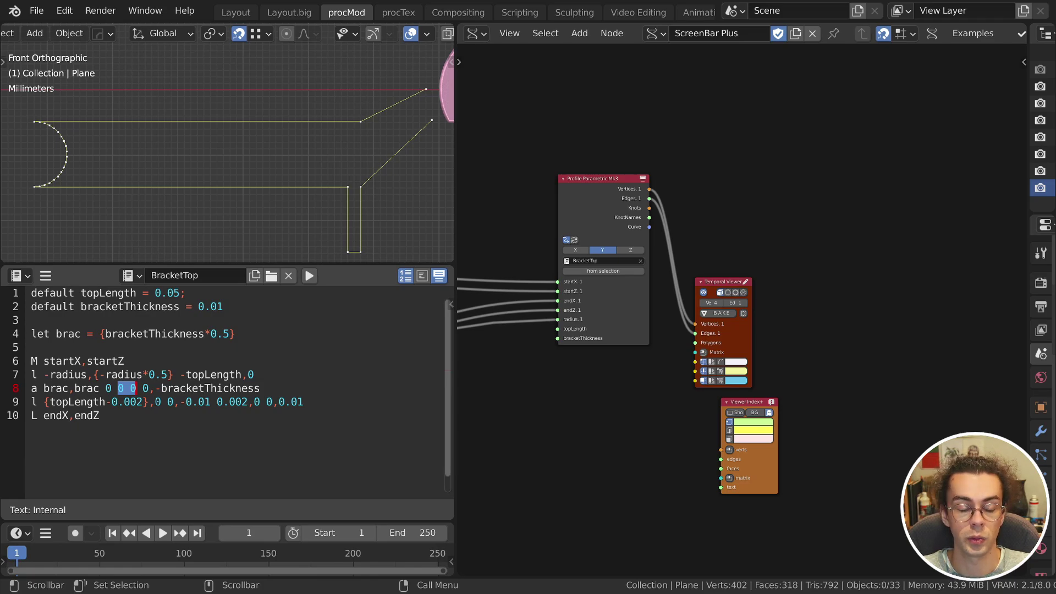
{"action": "left_click", "coordinate": [139, 391]}
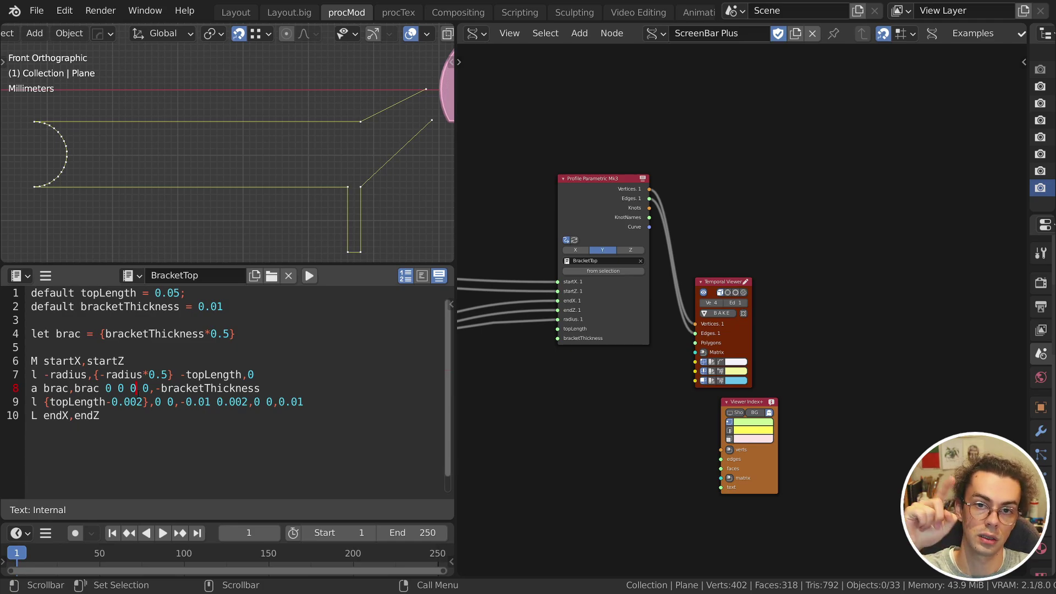
{"action": "key", "text": "BackSpace"}
{"action": "type", "text": "1"}
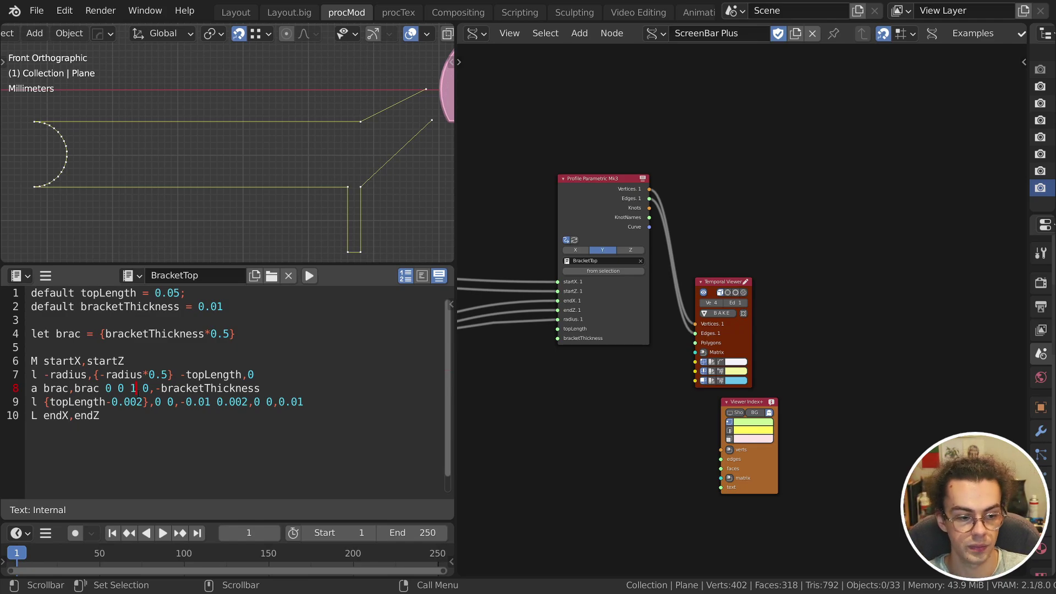
{"action": "key", "text": "ctrl+Return"}
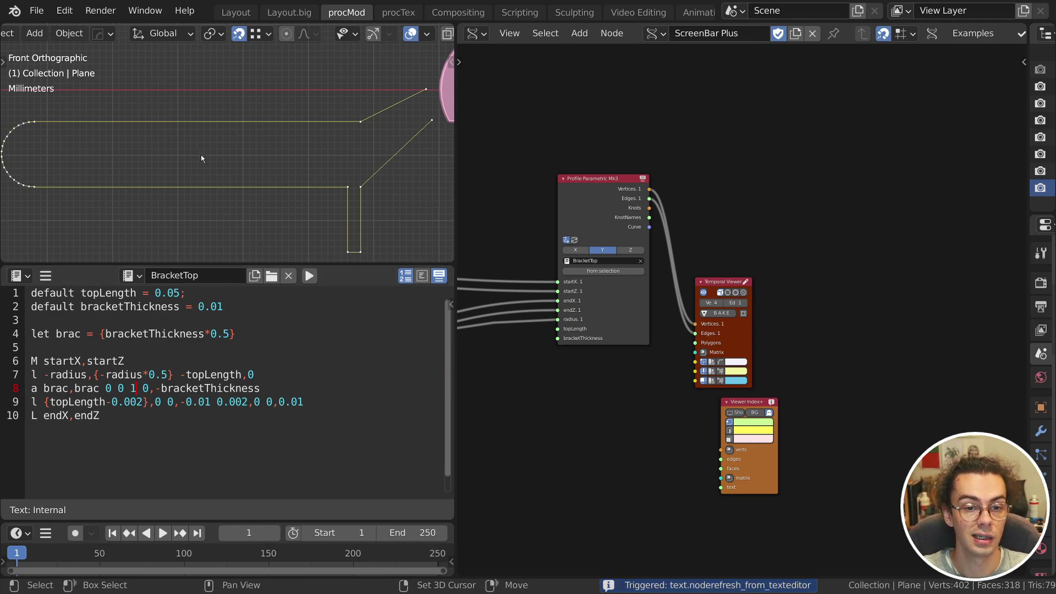
{"action": "middle_click_drag", "start_coordinate": [200, 154], "coordinate": [219, 160], "text": "shift"}
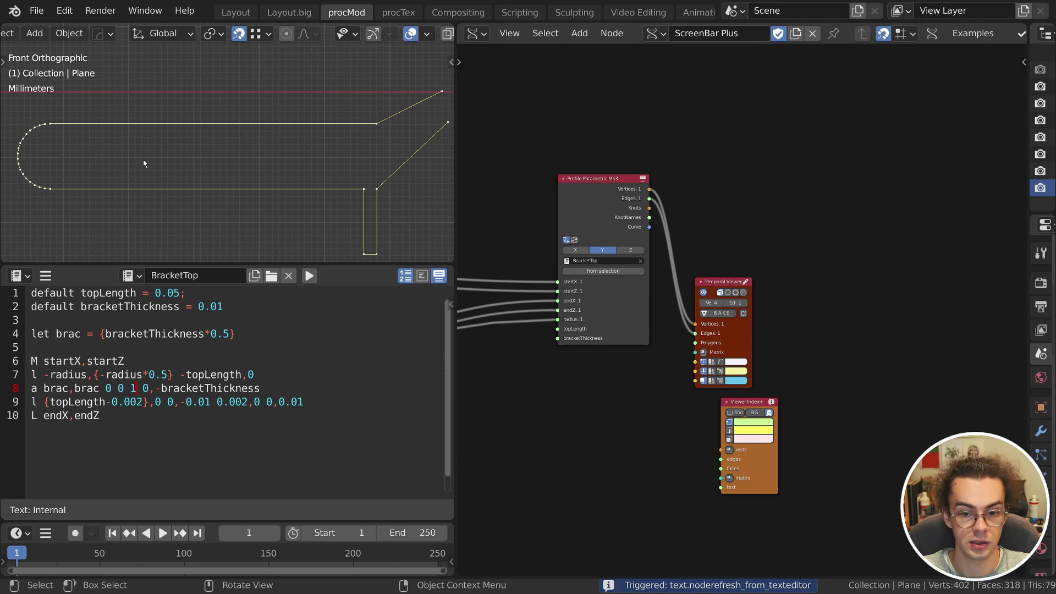
{"action": "key", "text": "ctrl+s"}
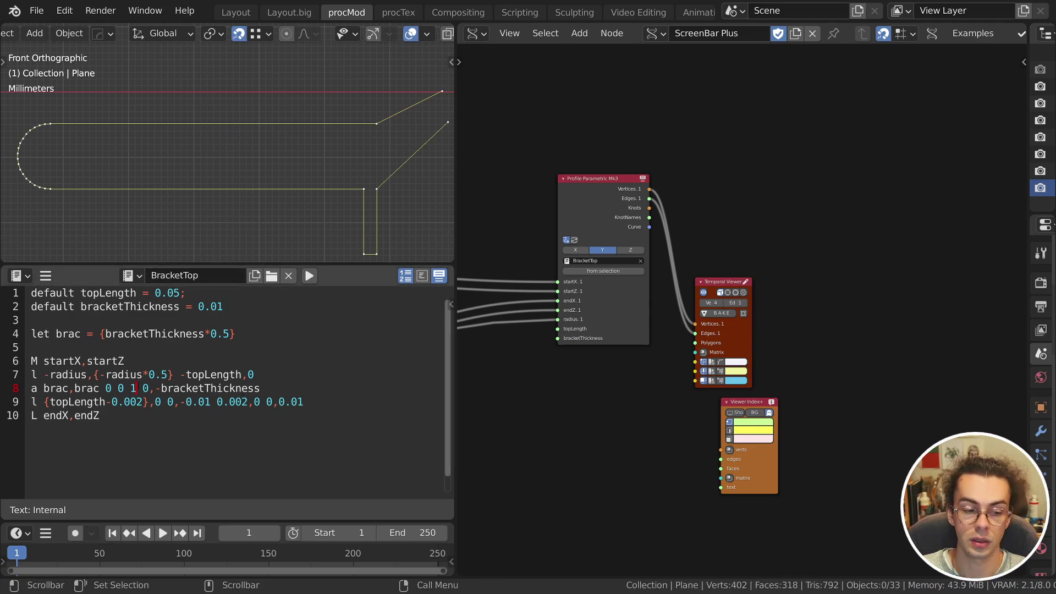
Add a final line "x" to the BracketTop script to close the outline, and refresh the profile.
{"action": "left_click", "coordinate": [149, 443]}
{"action": "key", "text": "Return"}
{"action": "type", "text": "x"}
{"action": "key", "text": "ctrl+Return"}
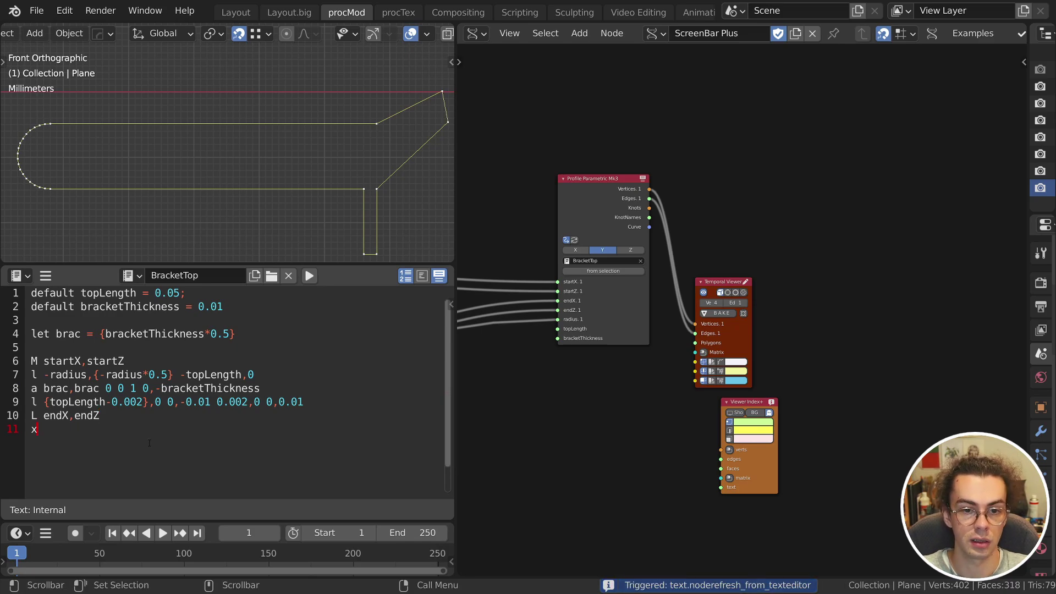
{"action": "scroll", "coordinate": [349, 95], "scroll_direction": "down", "scroll_amount": 3}
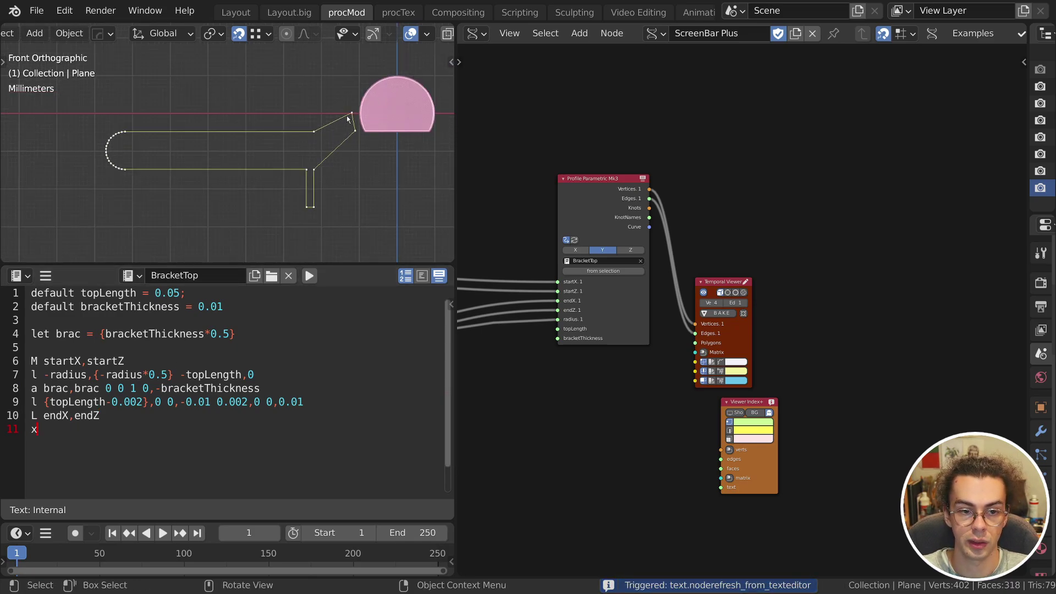
{"action": "scroll", "coordinate": [346, 115], "scroll_direction": "down", "scroll_amount": 2}
Add a Fill Holes node fed by the BracketTop profile's vertices and edges, with its vertices and polygons wired to the Temporal Viewer.
{"action": "key", "text": "shift+a"}
{"action": "left_click", "coordinate": [682, 41]}
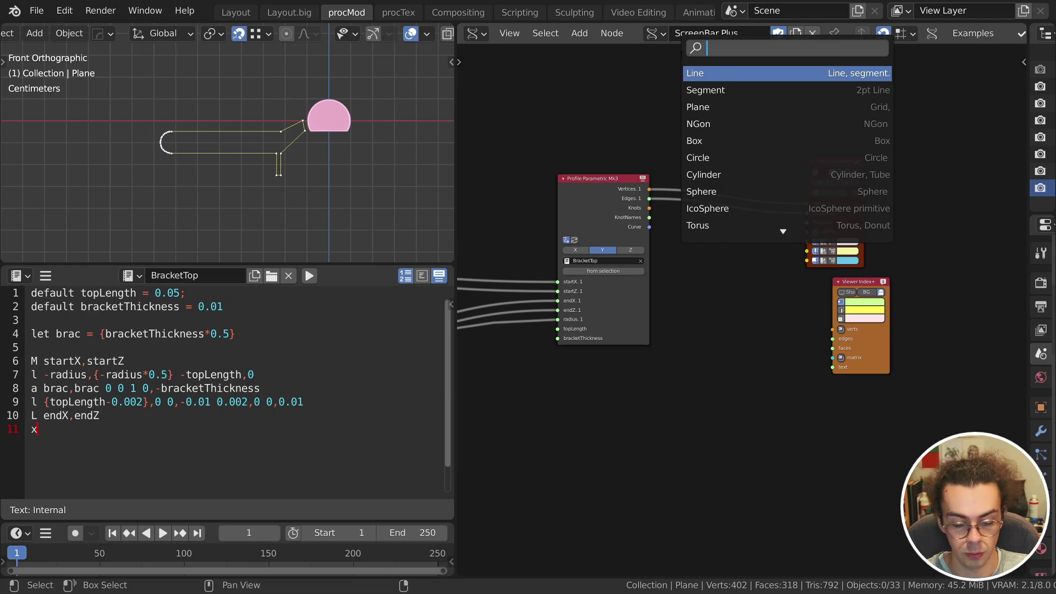
{"action": "type", "text": "fill"}
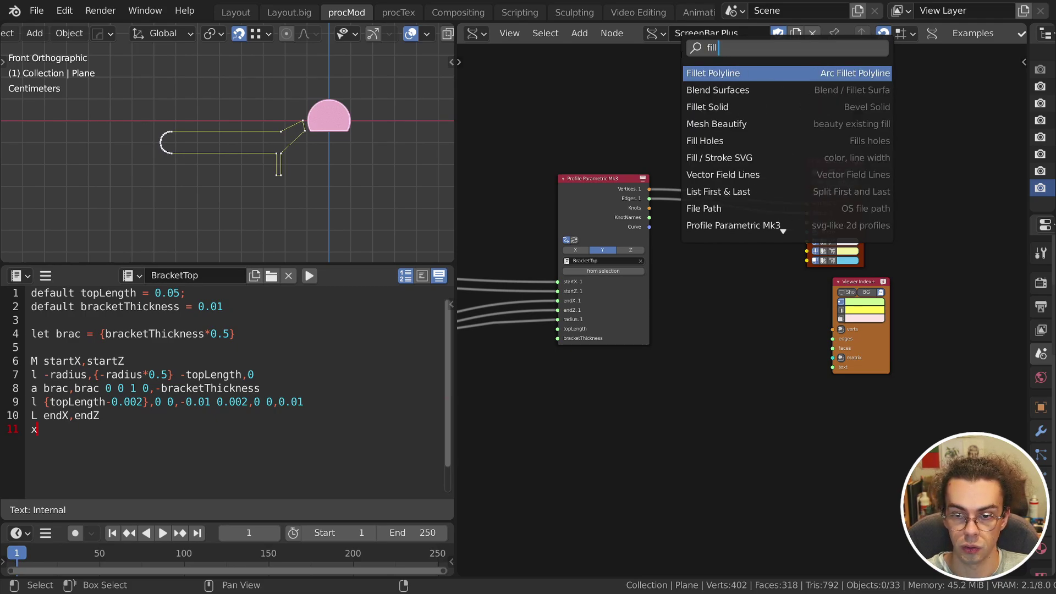
{"action": "type", "text": "h"}
{"action": "key", "text": "Return"}
{"action": "left_click", "coordinate": [679, 178]}
{"action": "key", "text": "v"}
{"action": "left_click_drag", "start_coordinate": [649, 198], "coordinate": [681, 219]}
{"action": "middle_click_drag", "start_coordinate": [742, 277], "coordinate": [742, 307]}
{"action": "scroll", "coordinate": [742, 306], "scroll_direction": "up", "scroll_amount": 5}
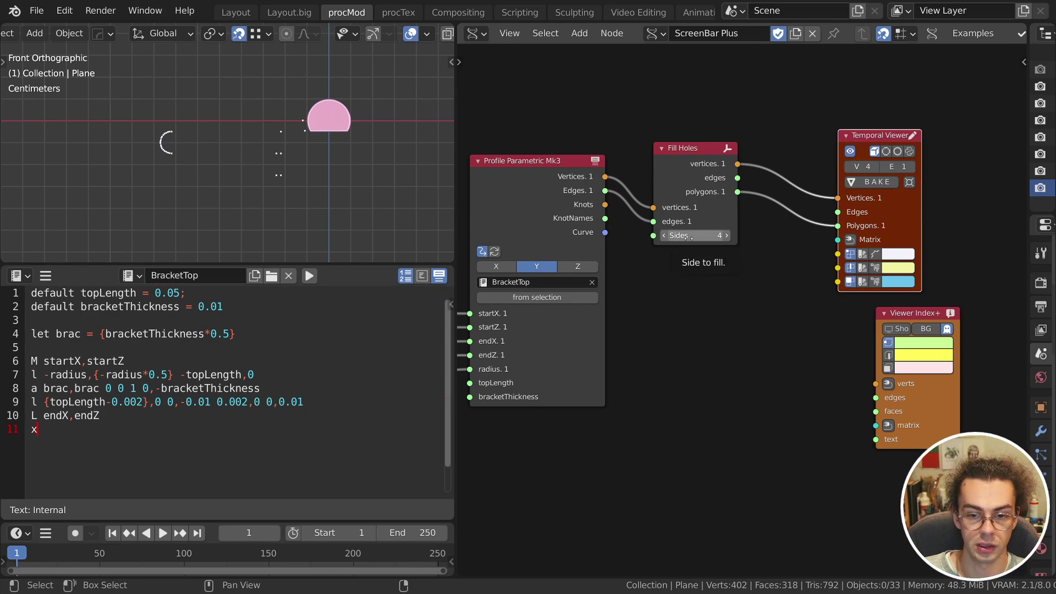
Add a List Length node that takes the profile's vertices and feeds its length into the Sides input of Fill Holes.
{"action": "mouse_move", "coordinate": [680, 148]}
{"action": "left_mouse_down"}
{"action": "mouse_move", "coordinate": [757, 164]}
{"action": "mouse_move", "coordinate": [681, 164]}
{"action": "left_mouse_up"}
{"action": "key", "text": "shift+a"}
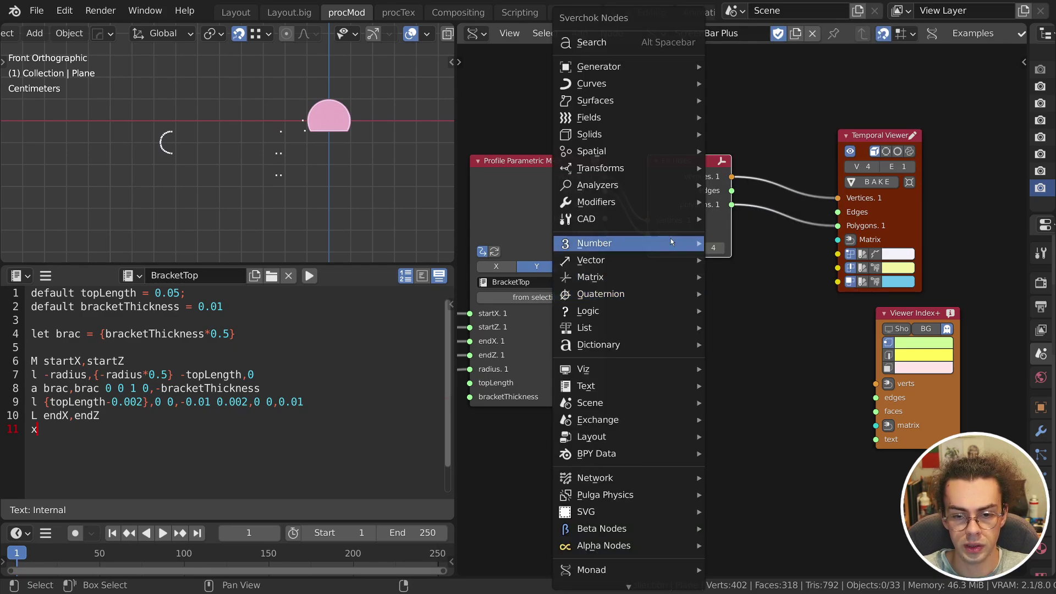
{"action": "mouse_move", "coordinate": [642, 333]}
{"action": "mouse_move", "coordinate": [812, 91]}
{"action": "left_click", "coordinate": [896, 142]}
{"action": "left_click", "coordinate": [659, 257]}
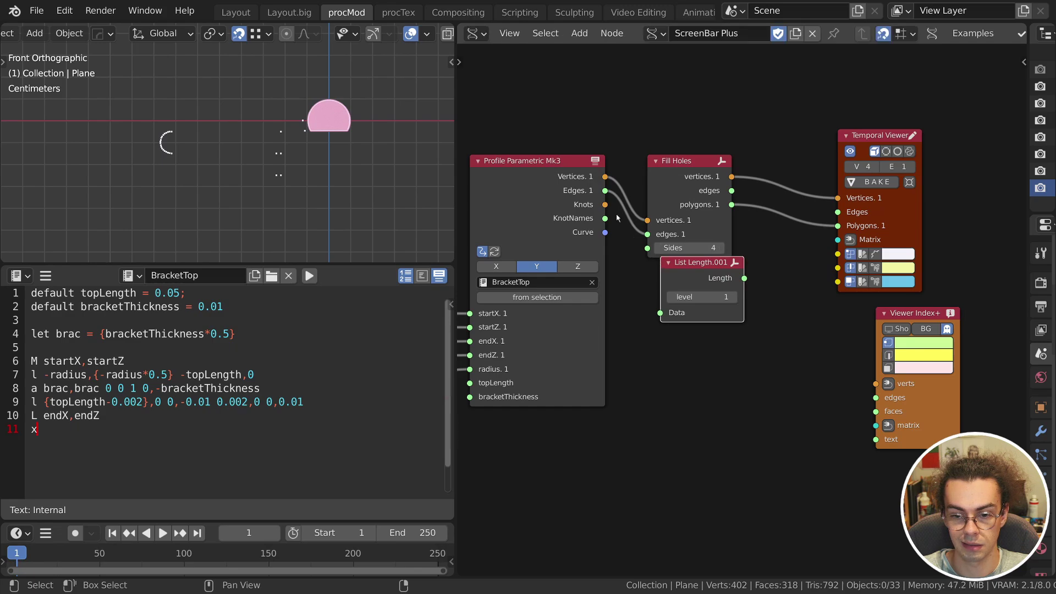
{"action": "left_click_drag", "start_coordinate": [606, 179], "coordinate": [661, 313]}
{"action": "left_click_drag", "start_coordinate": [744, 278], "coordinate": [668, 279]}
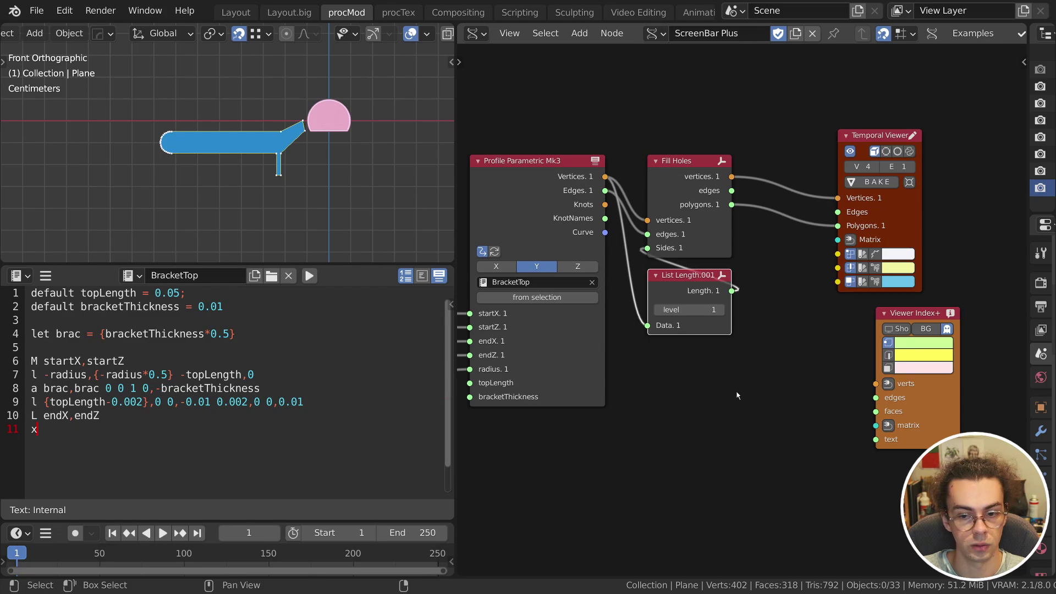
Duplicate the BracketTop Profile Parametric node, place the copy below the original, and clear its assigned script.
{"action": "key", "text": "Home"}
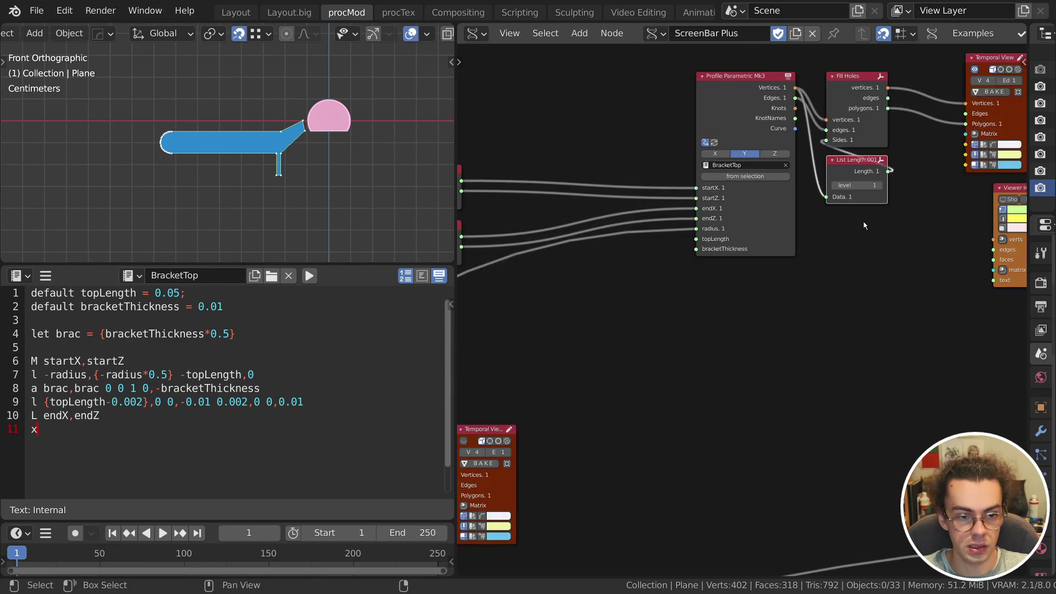
{"action": "scroll", "coordinate": [724, 292], "scroll_direction": "down", "scroll_amount": 1}
{"action": "mouse_move", "coordinate": [722, 291]}
{"action": "middle_mouse_down"}
{"action": "mouse_move", "coordinate": [628, 314]}
{"action": "mouse_move", "coordinate": [678, 280]}
{"action": "mouse_move", "coordinate": [720, 272]}
{"action": "middle_mouse_up"}
{"action": "left_click", "coordinate": [752, 88]}
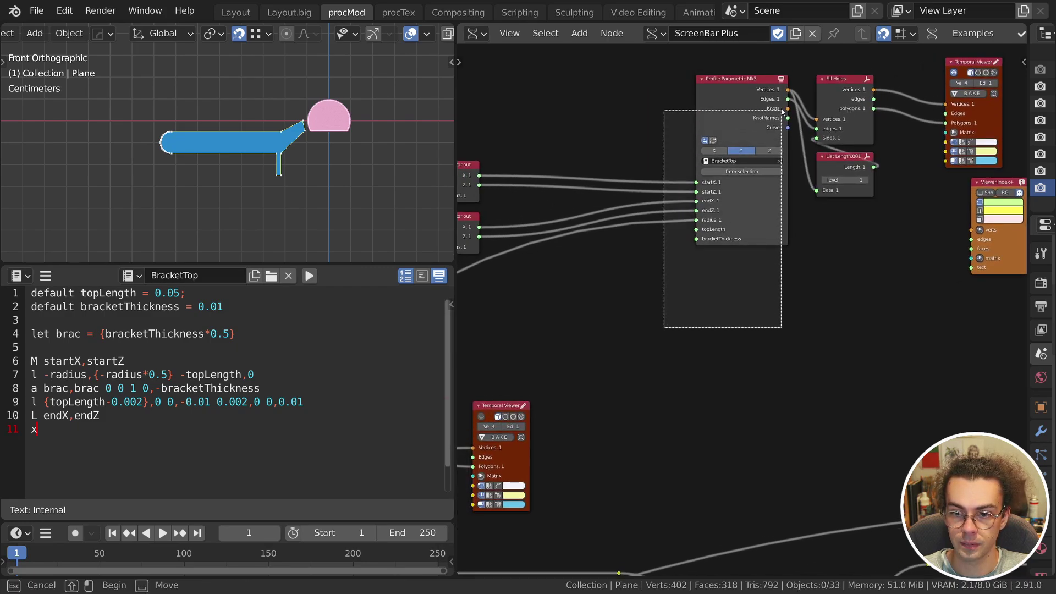
{"action": "key", "text": "shift+d"}
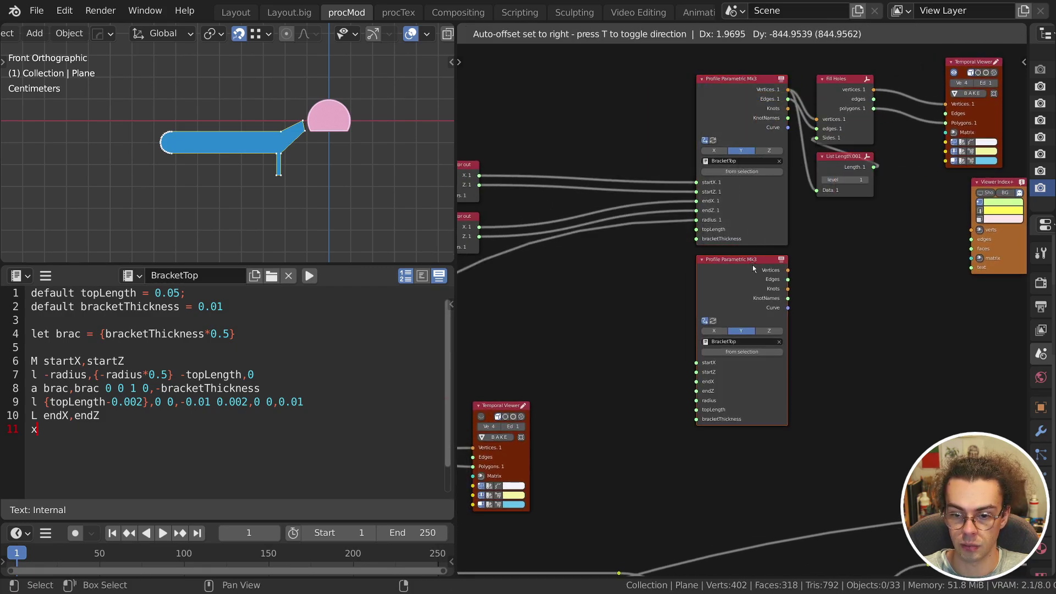
{"action": "left_click", "coordinate": [750, 267]}
{"action": "left_click", "coordinate": [778, 341]}
Create a new text block named BracketFoot and save the file.
{"action": "left_click", "coordinate": [125, 360]}
{"action": "scroll", "coordinate": [222, 160], "scroll_direction": "down", "scroll_amount": 5, "text": "ctrl"}
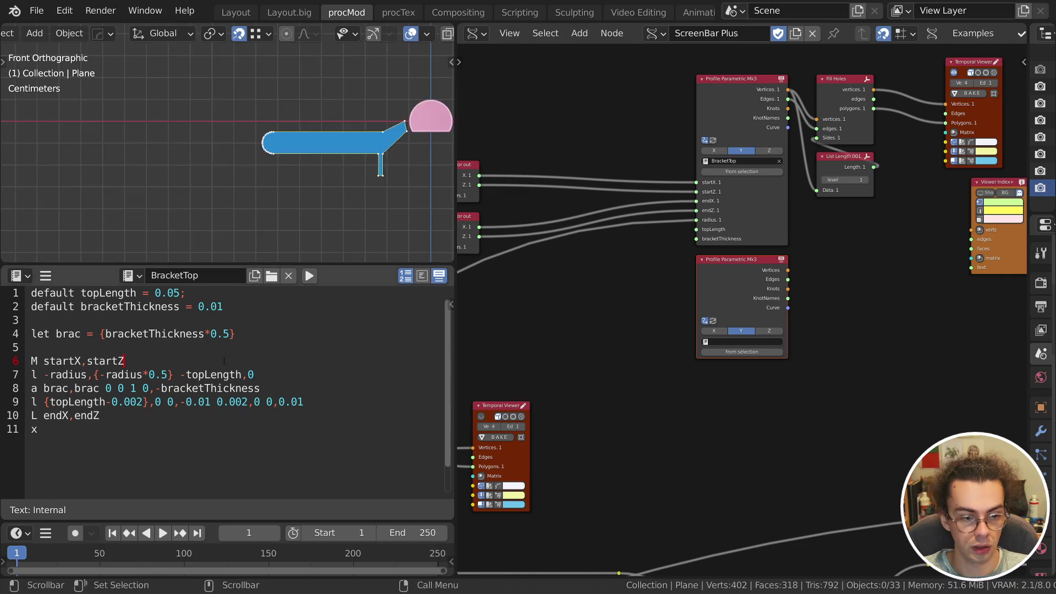
{"action": "key", "text": "alt+n"}
{"action": "left_click", "coordinate": [233, 273]}
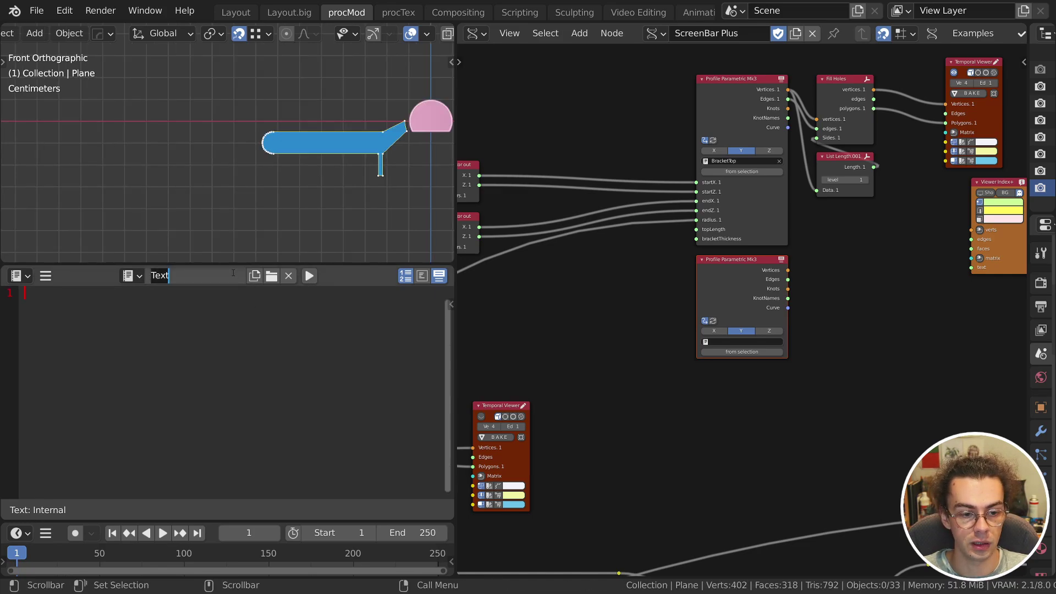
{"action": "type", "text": "BracketFoot"}
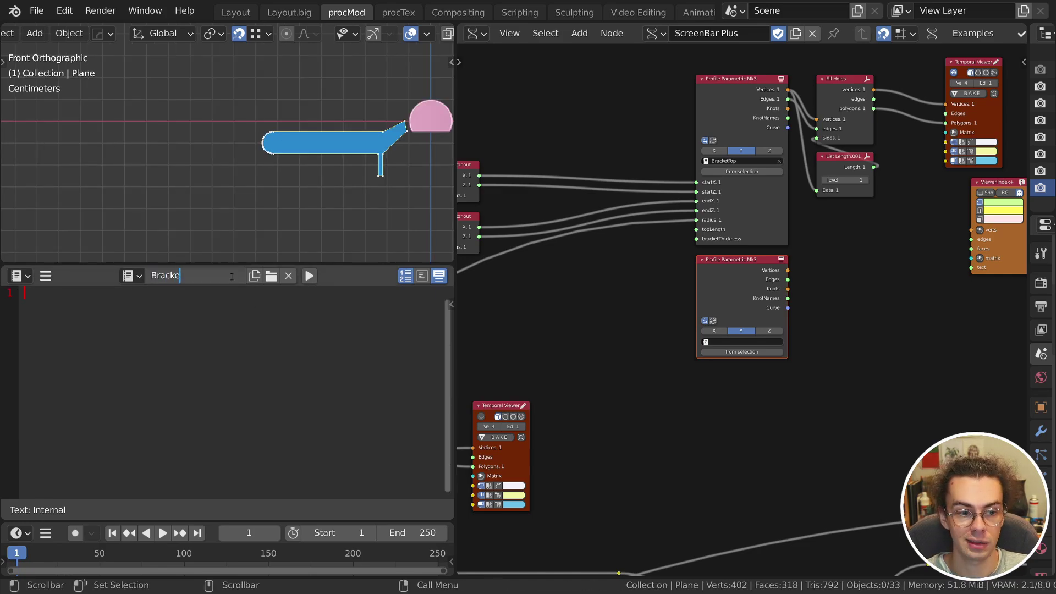
{"action": "key", "text": "Return"}
{"action": "key", "text": "ctrl+s"}
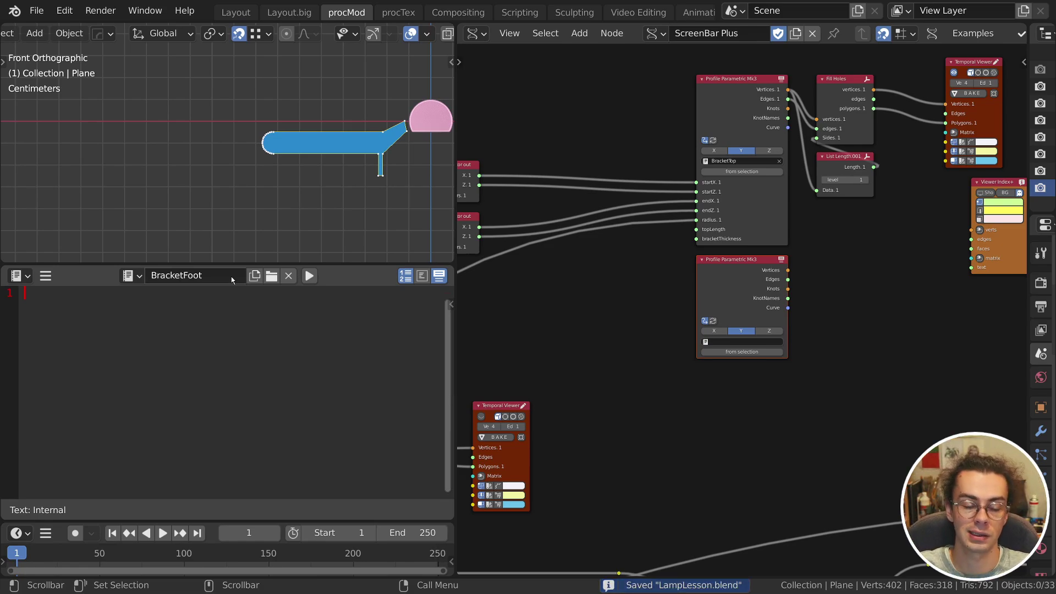
Assign BracketFoot to the duplicated profile node and connect its vertices and edges to a new Temporal Viewer placed below Viewer Index+.
{"action": "left_click", "coordinate": [722, 342]}
{"action": "left_click", "coordinate": [721, 357]}
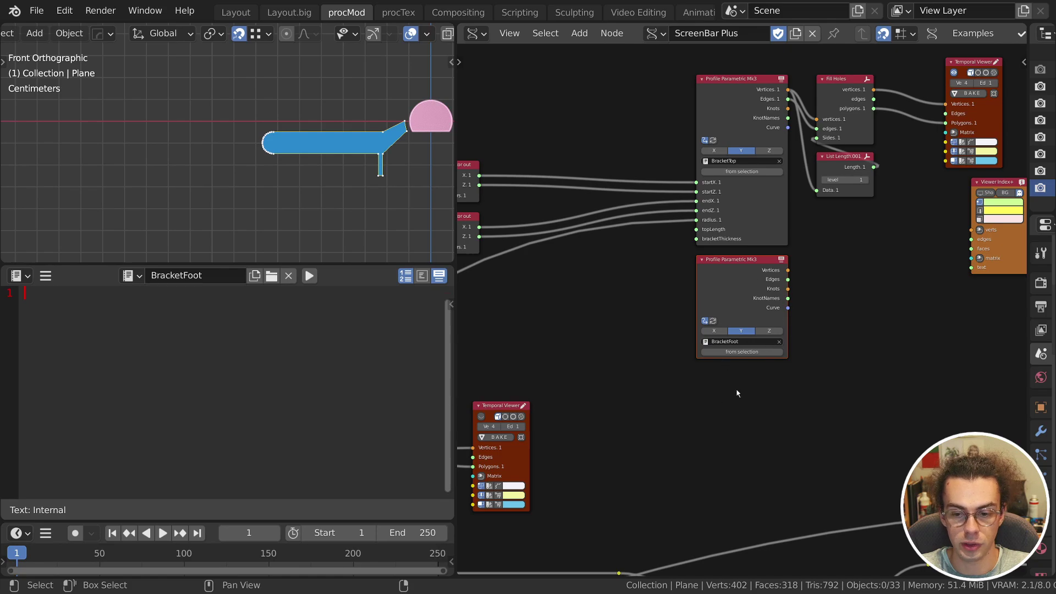
{"action": "middle_click_drag", "start_coordinate": [823, 215], "coordinate": [789, 235]}
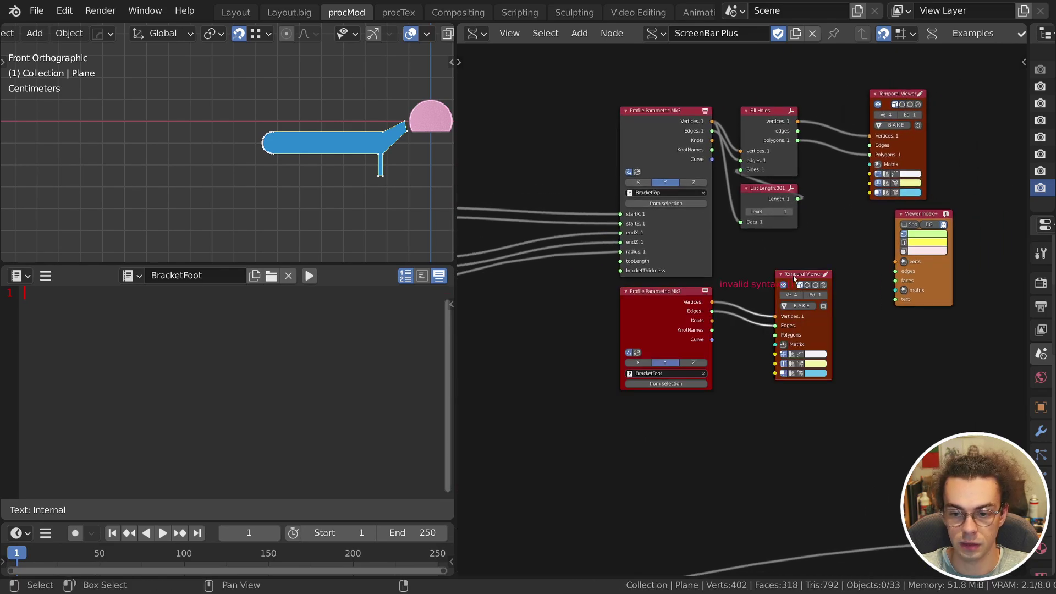
{"action": "left_click_drag", "start_coordinate": [796, 279], "coordinate": [914, 315]}
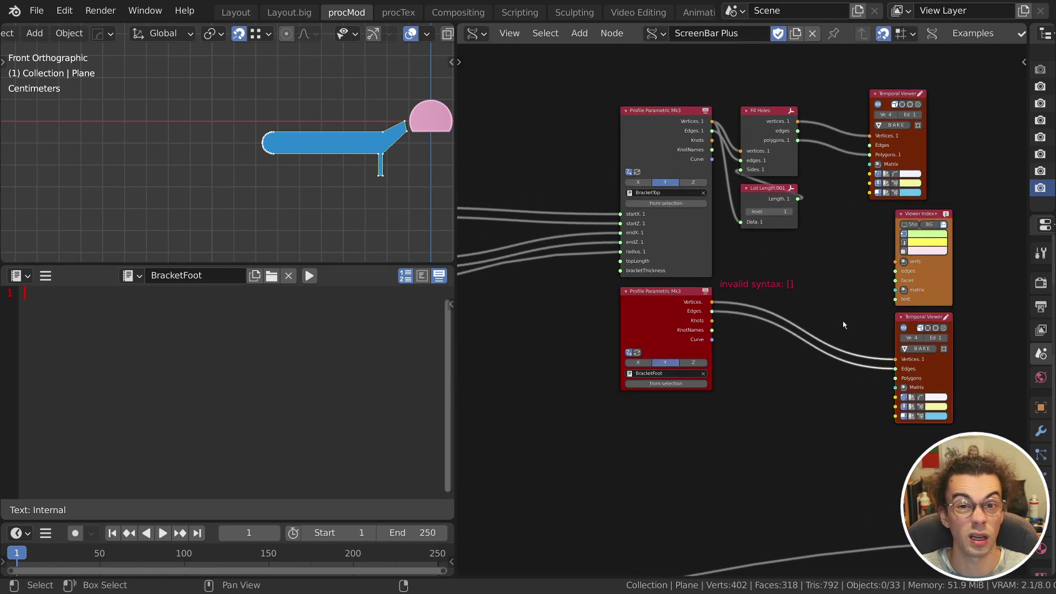
{"action": "middle_click_drag", "start_coordinate": [843, 324], "coordinate": [908, 264]}
Write the start point "M 0,0" in the BracketFoot script and refresh the profile node.
{"action": "type", "text": "M"}
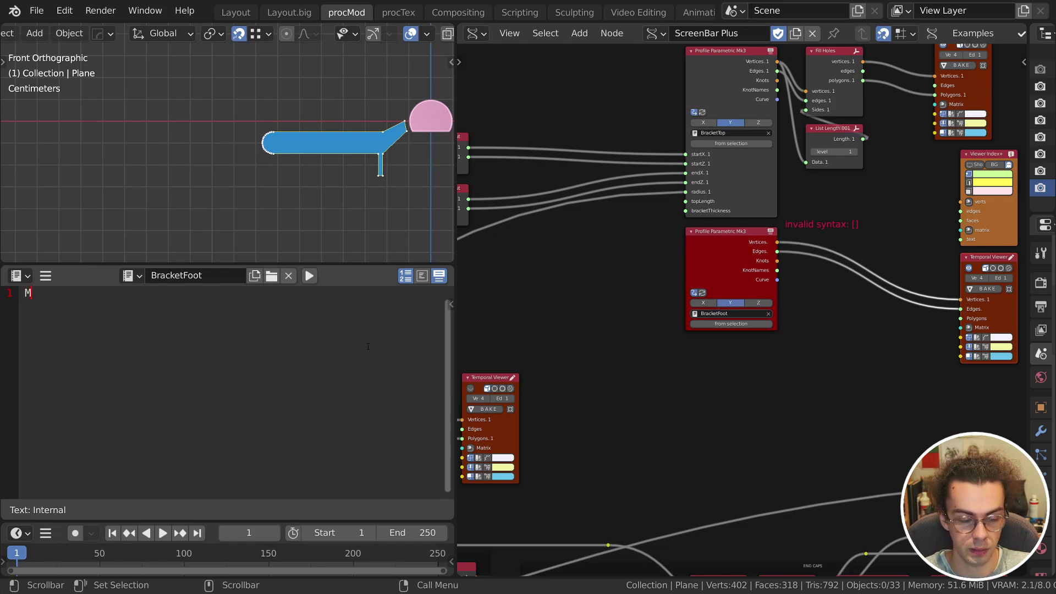
{"action": "type", "text": " 0,0"}
{"action": "key", "text": "ctrl+Return"}
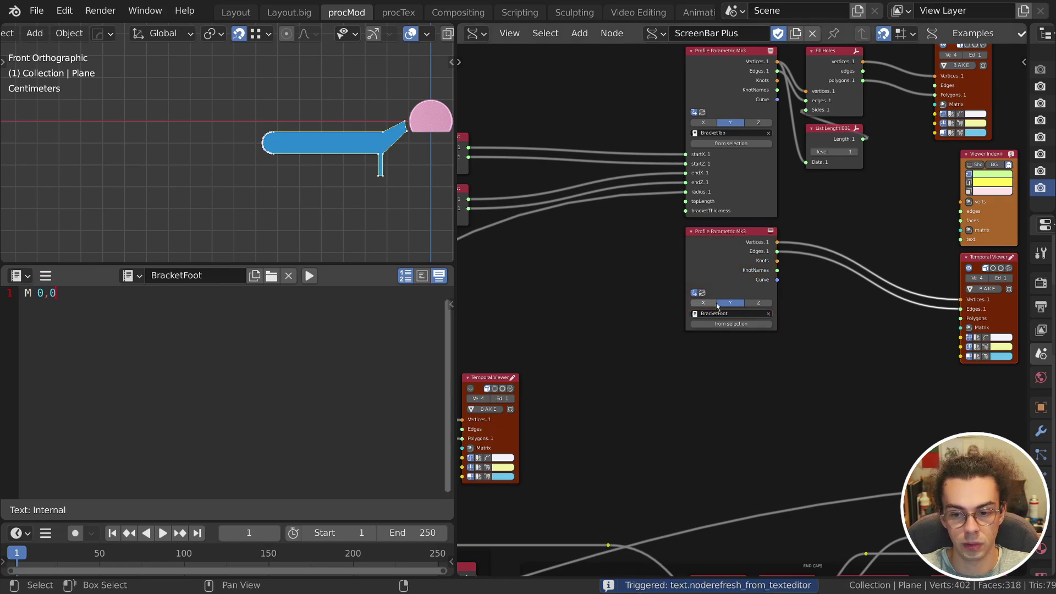
{"action": "scroll", "coordinate": [730, 303], "scroll_direction": "up", "scroll_amount": 3}
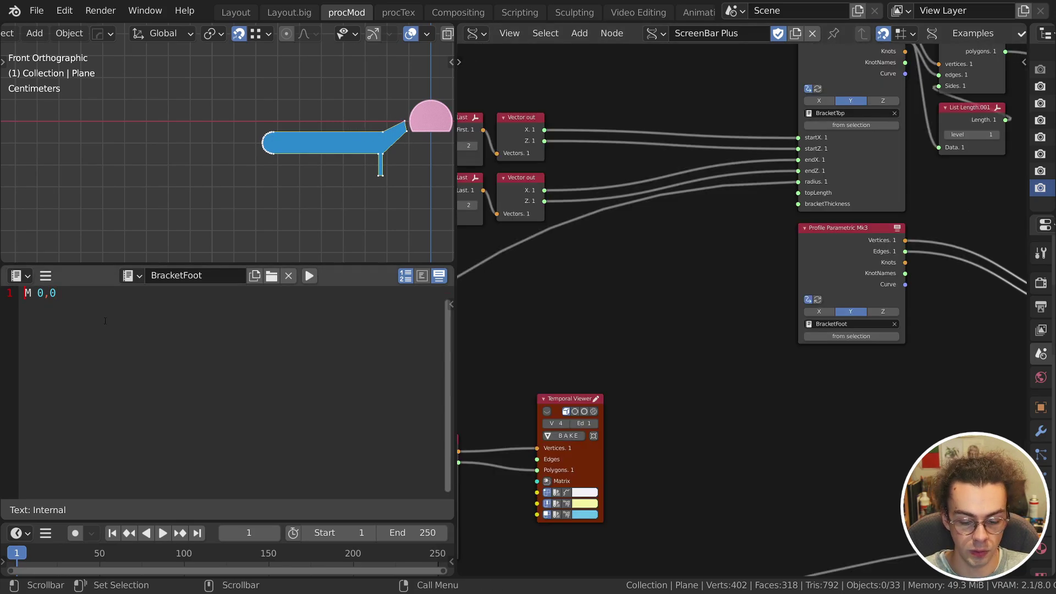
Define "let footX = {startX-radius-topLength}" above the M 0,0 line, leaving blank lines around it.
{"action": "key", "text": "Return"}
{"action": "key", "text": "Return"}
{"action": "key", "text": "Up"}
{"action": "key", "text": "Up"}
{"action": "type", "text": "let "}
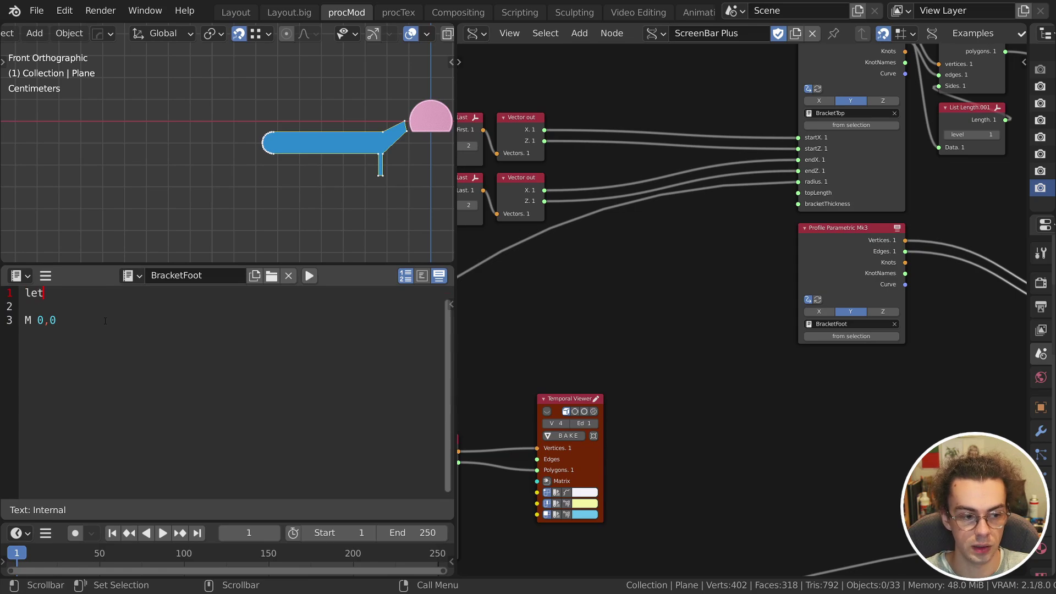
{"action": "type", "text": "footX = 0"}
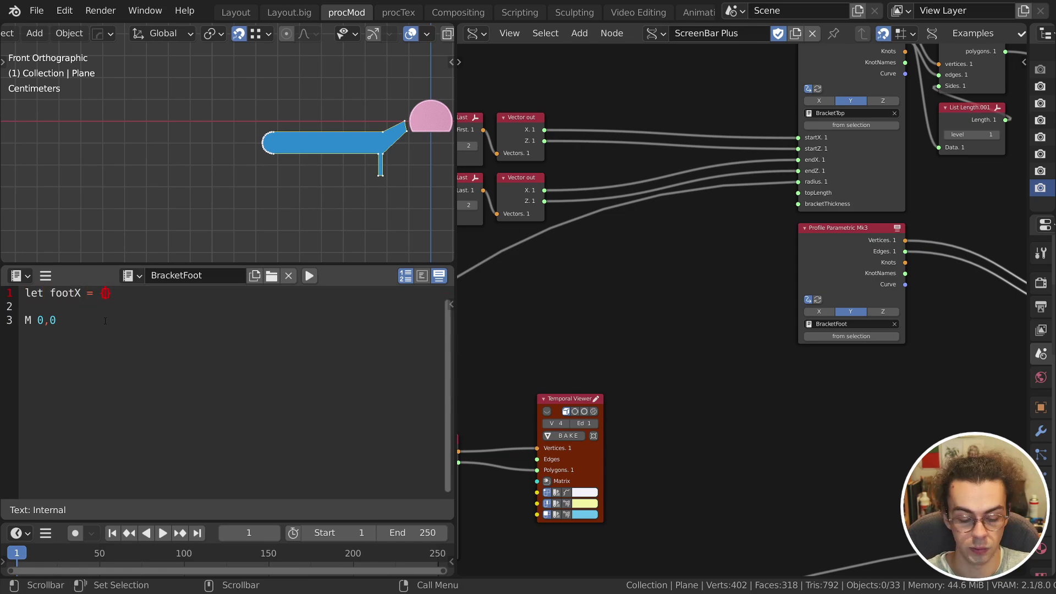
{"action": "type", "text": "startX-"}
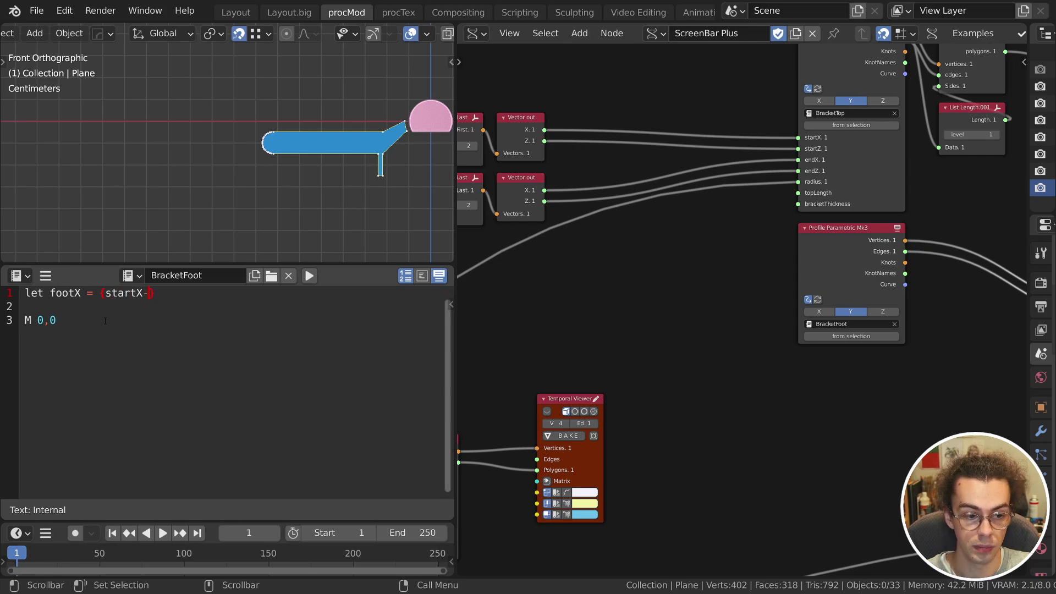
{"action": "type", "text": "radius-topLength"}
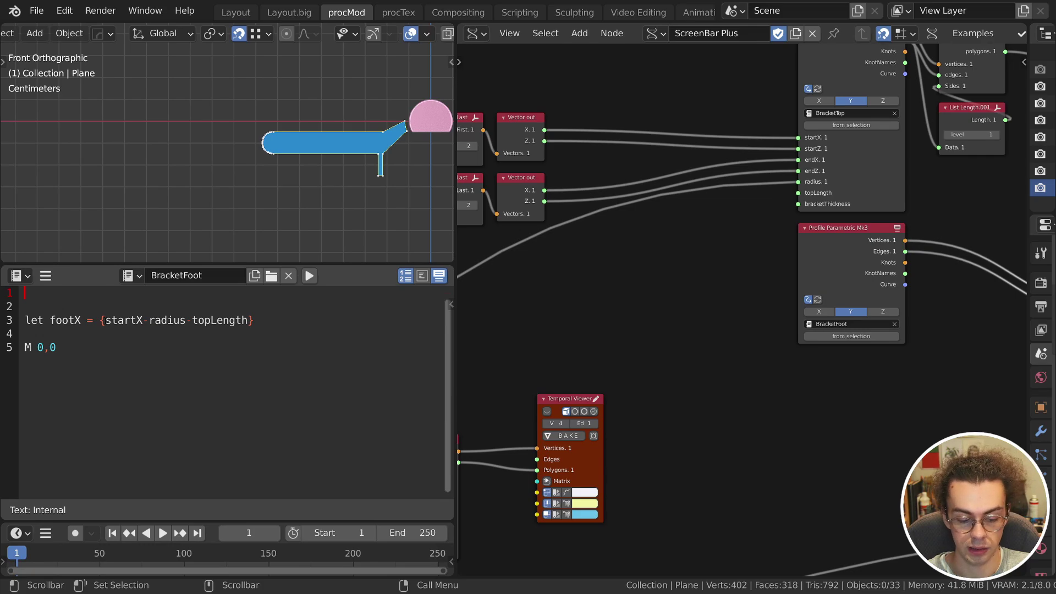
Add "default topLength = 0.05;" as the first line of the BracketFoot script and refresh the profile node.
{"action": "type", "text": "default"}
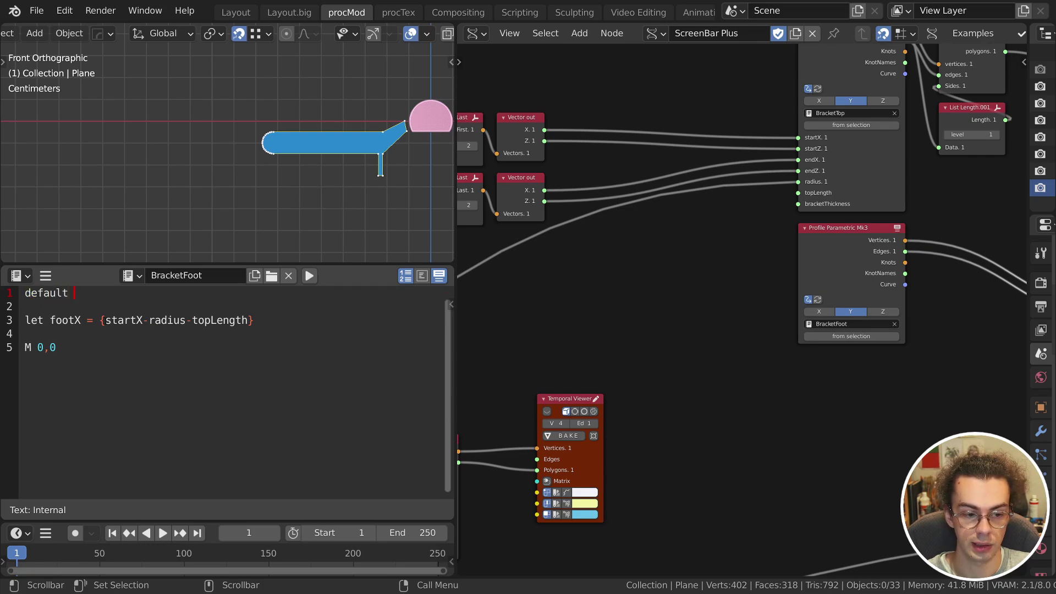
{"action": "type", "text": " topLength"}
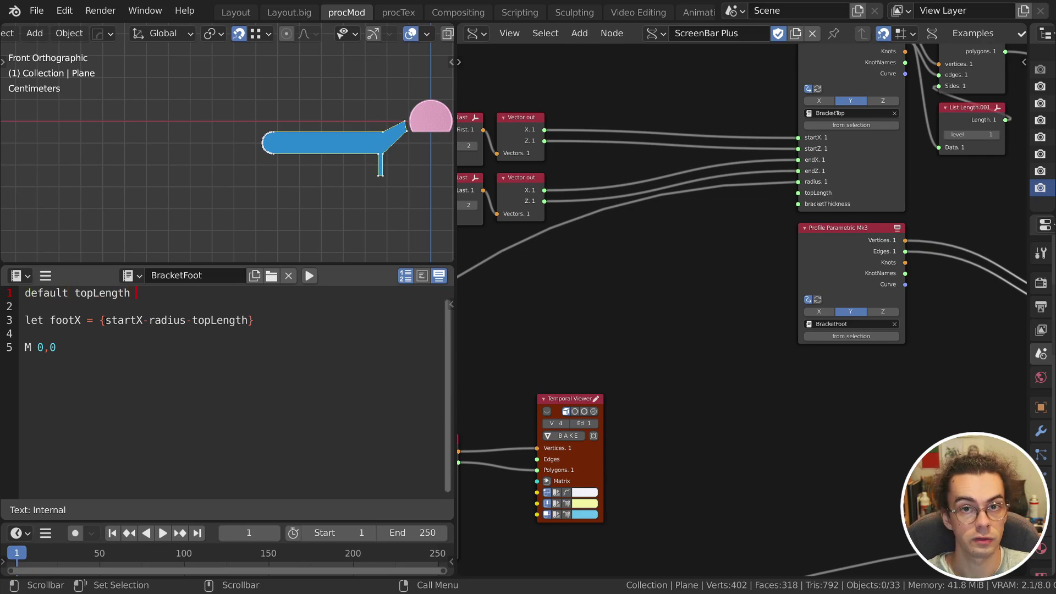
{"action": "type", "text": " = 0.05;"}
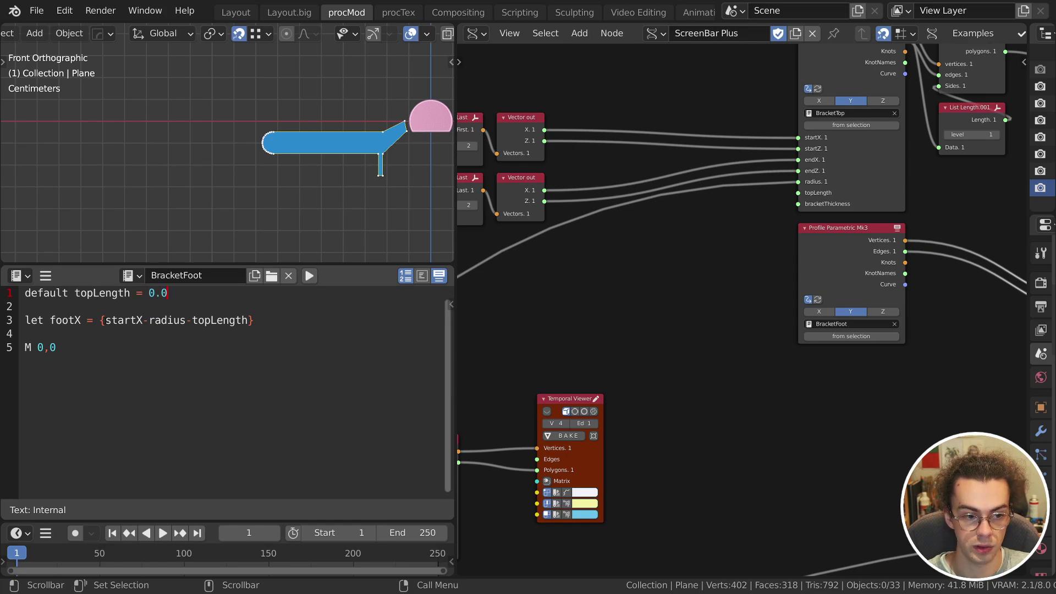
{"action": "key", "text": "ctrl+Return"}
Connect the first Vector out's X to the BracketFoot node's startX, and branch the radius wire through a reroute into its radius input.
{"action": "middle_click_drag", "start_coordinate": [746, 275], "coordinate": [549, 266]}
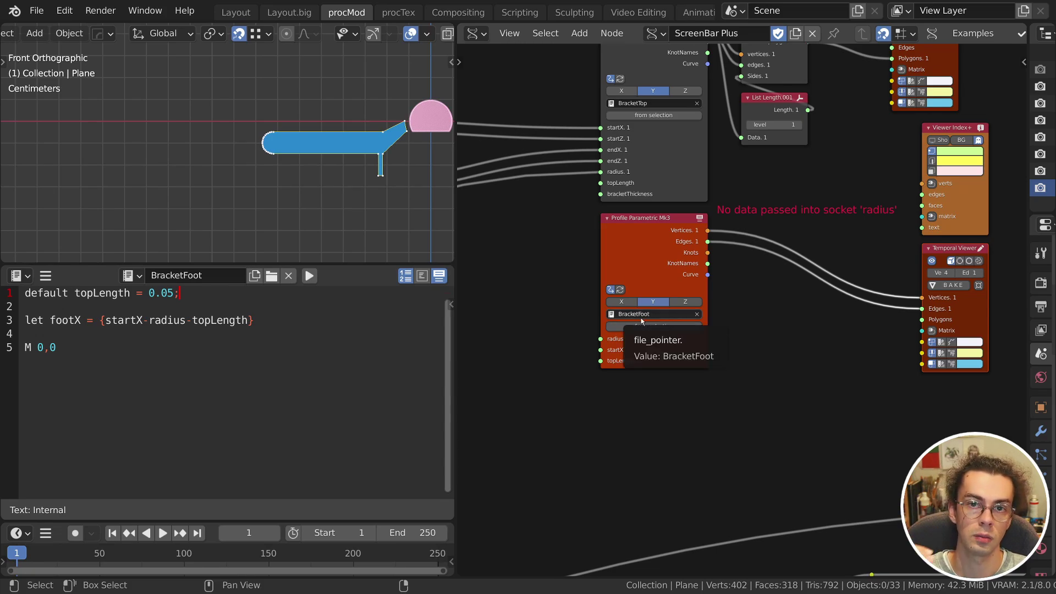
{"action": "middle_click_drag", "start_coordinate": [641, 322], "coordinate": [796, 380]}
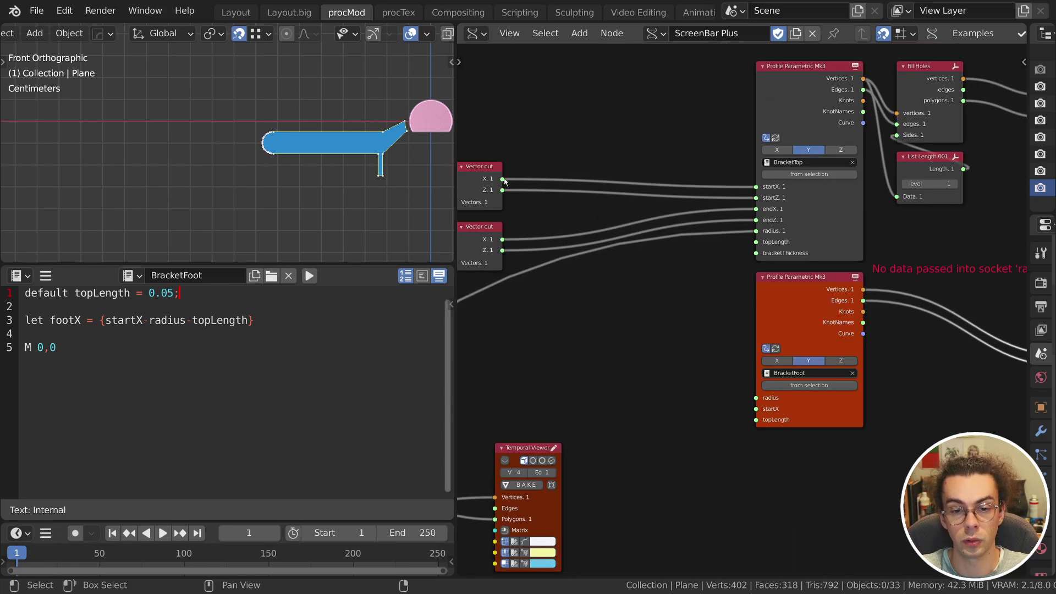
{"action": "left_click_drag", "start_coordinate": [500, 179], "coordinate": [756, 408]}
{"action": "middle_click_drag", "start_coordinate": [651, 358], "coordinate": [744, 334]}
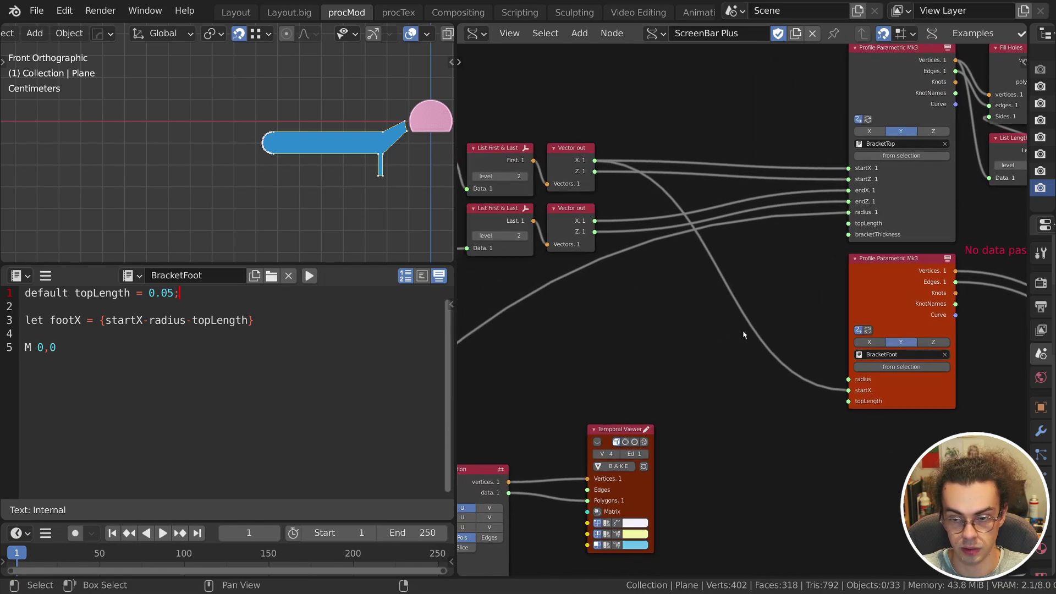
{"action": "right_click_drag", "start_coordinate": [536, 262], "coordinate": [544, 303], "text": "shift"}
{"action": "key", "text": "g"}
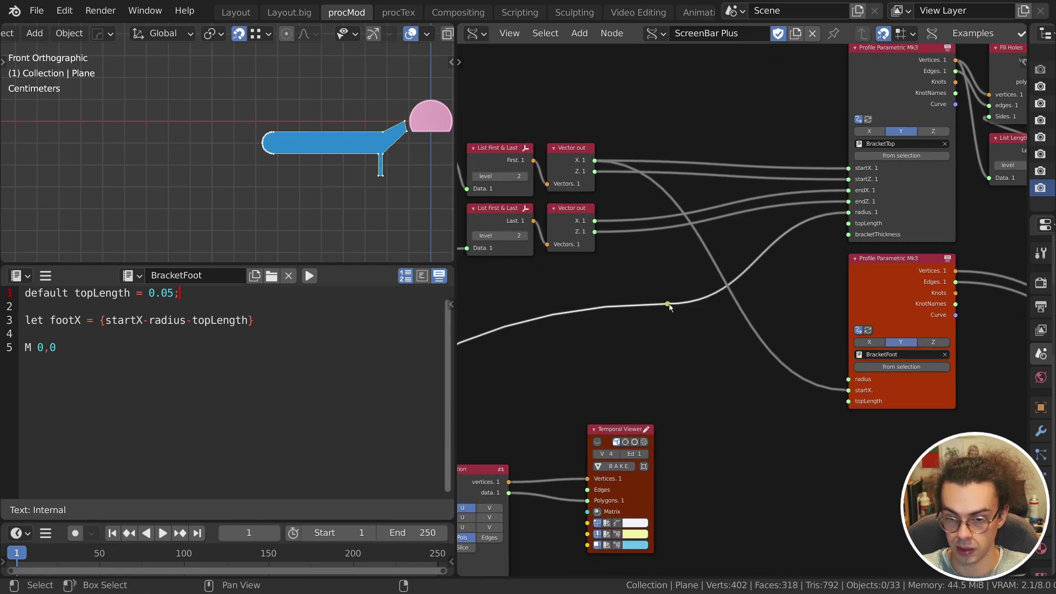
{"action": "left_click_drag", "start_coordinate": [667, 304], "coordinate": [848, 379]}
{"action": "middle_click_drag", "start_coordinate": [886, 282], "coordinate": [715, 292]}
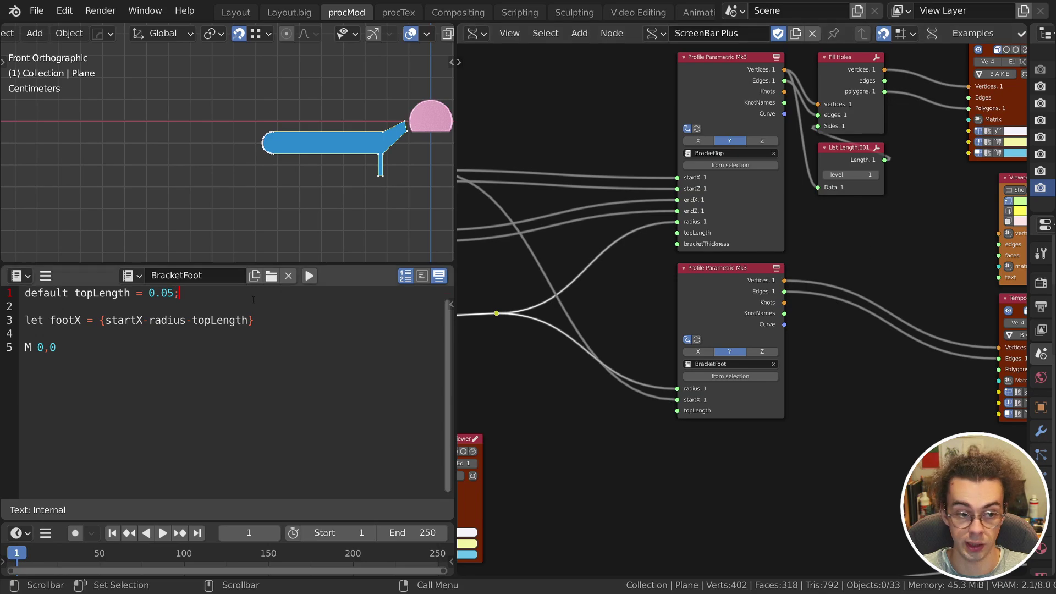
Define "let footZ = {startZ-(radius*0.5)}" directly below the footX line in the BracketFoot script.
{"action": "left_click_drag", "start_coordinate": [31, 347], "coordinate": [106, 355]}
{"action": "left_click", "coordinate": [111, 356]}
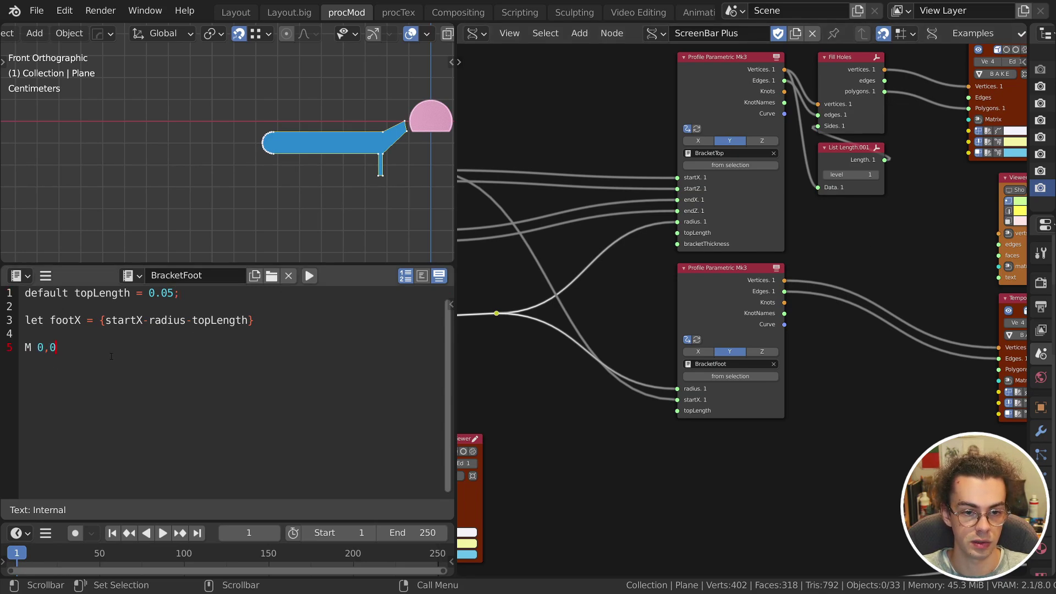
{"action": "left_click", "coordinate": [264, 323]}
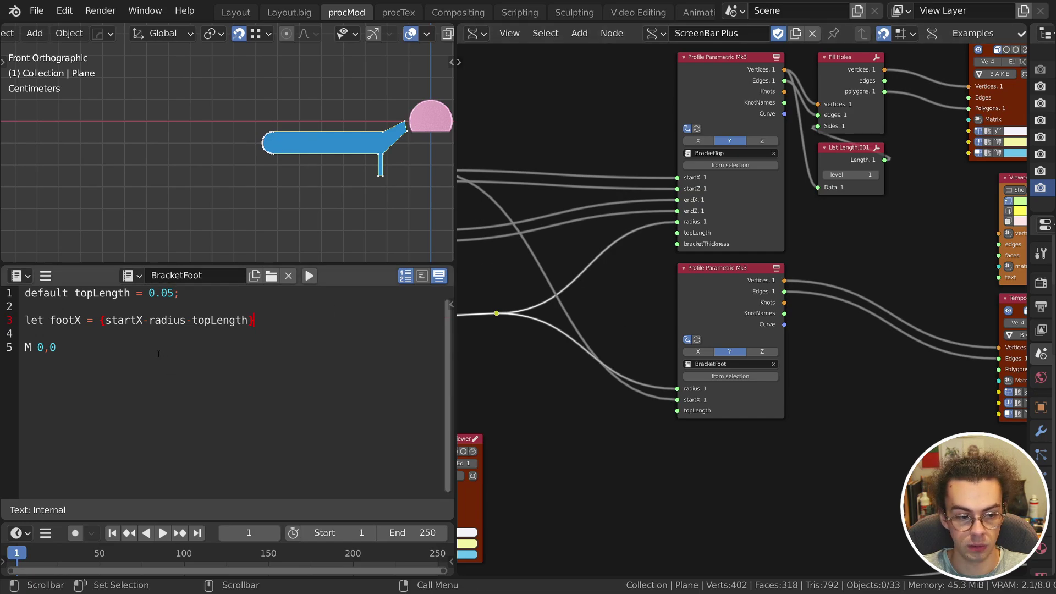
{"action": "key", "text": "Return"}
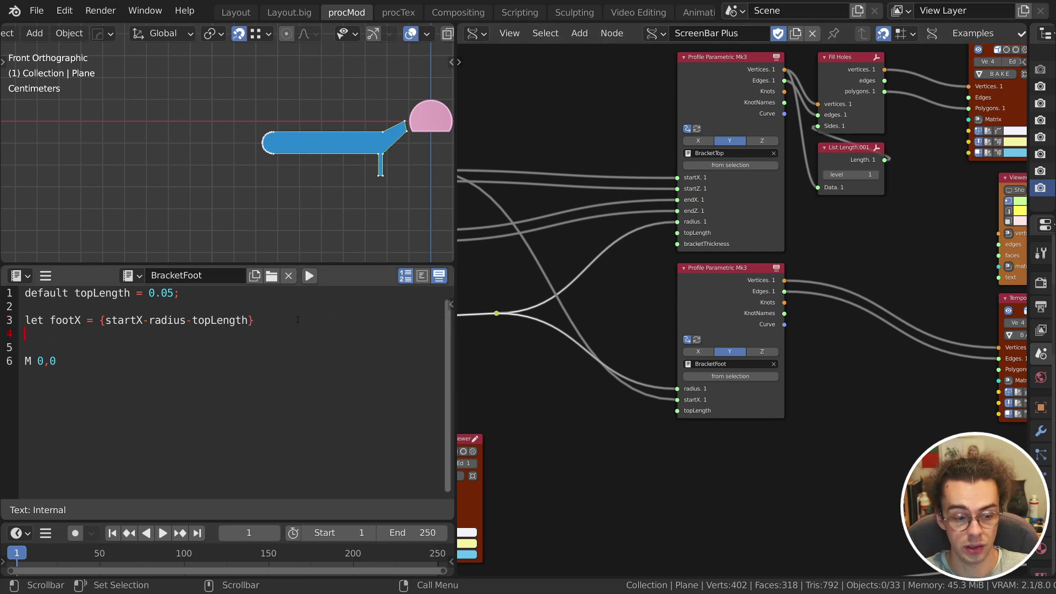
{"action": "type", "text": "let footZ"}
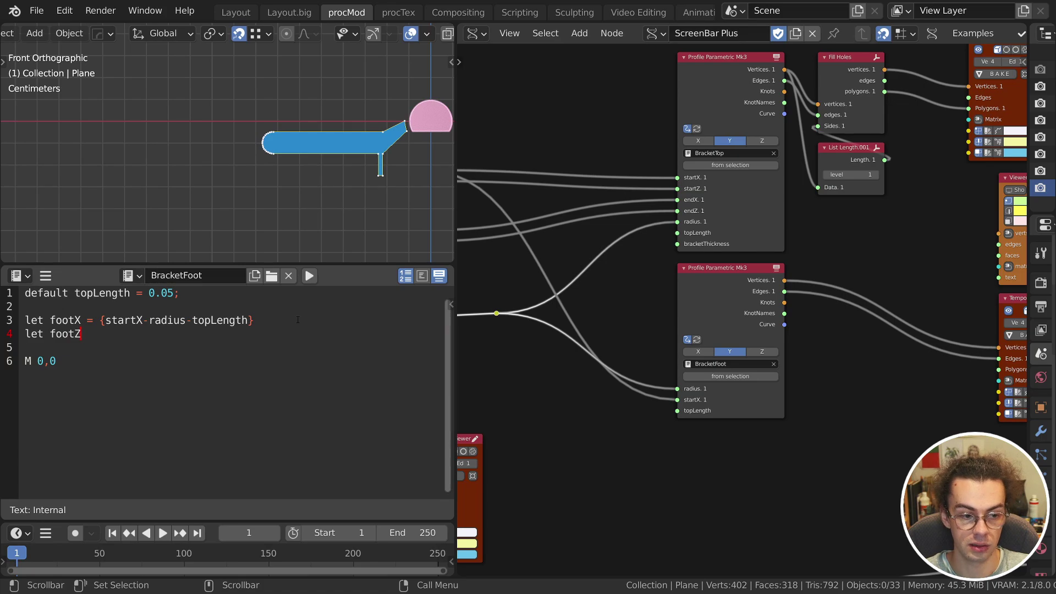
{"action": "type", "text": " = {startZ"}
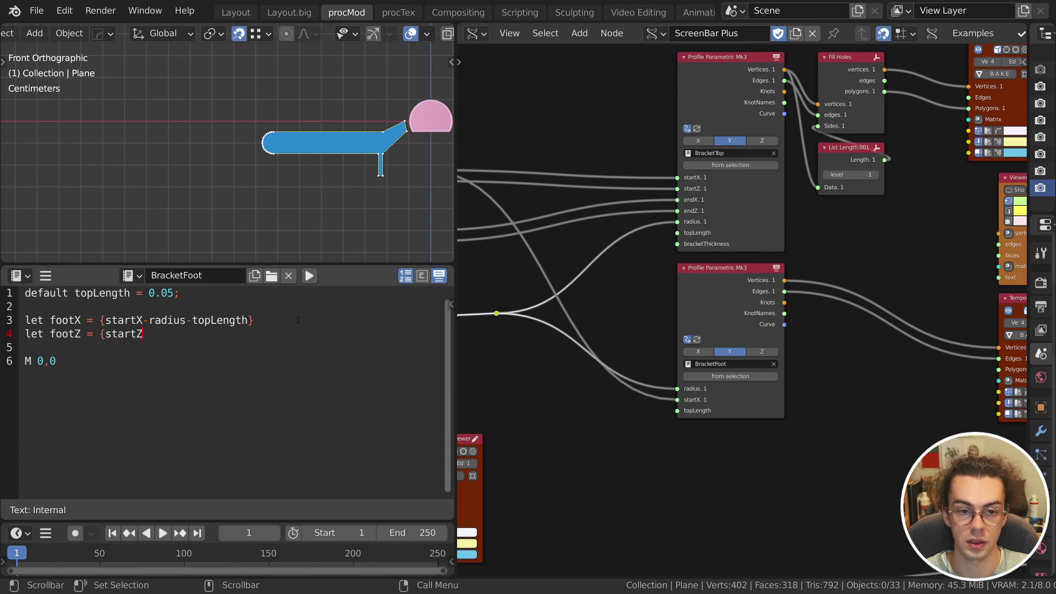
{"action": "type", "text": "-("}
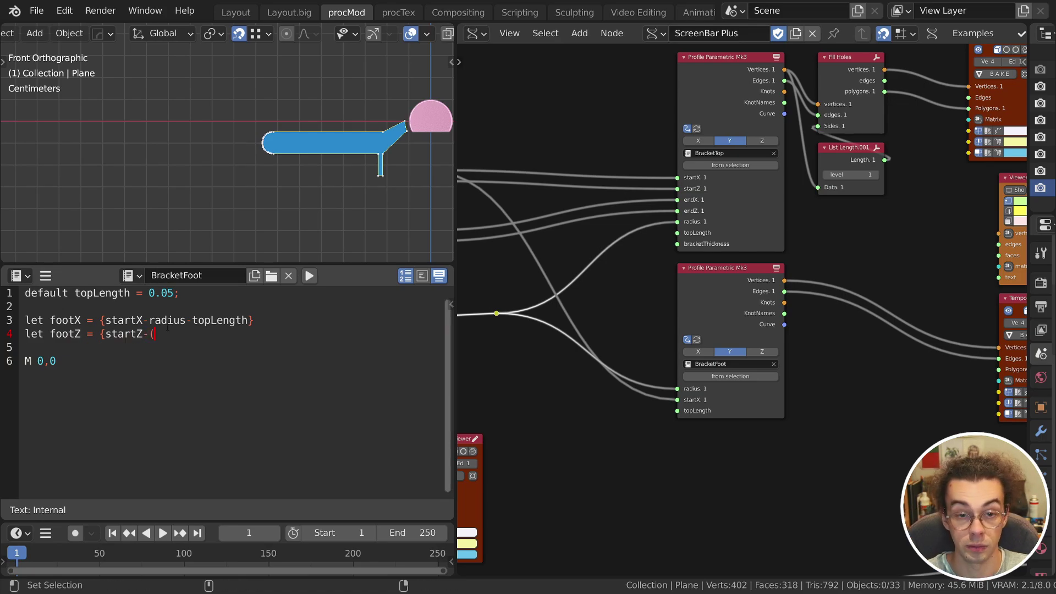
{"action": "type", "text": "radius*0.5"}
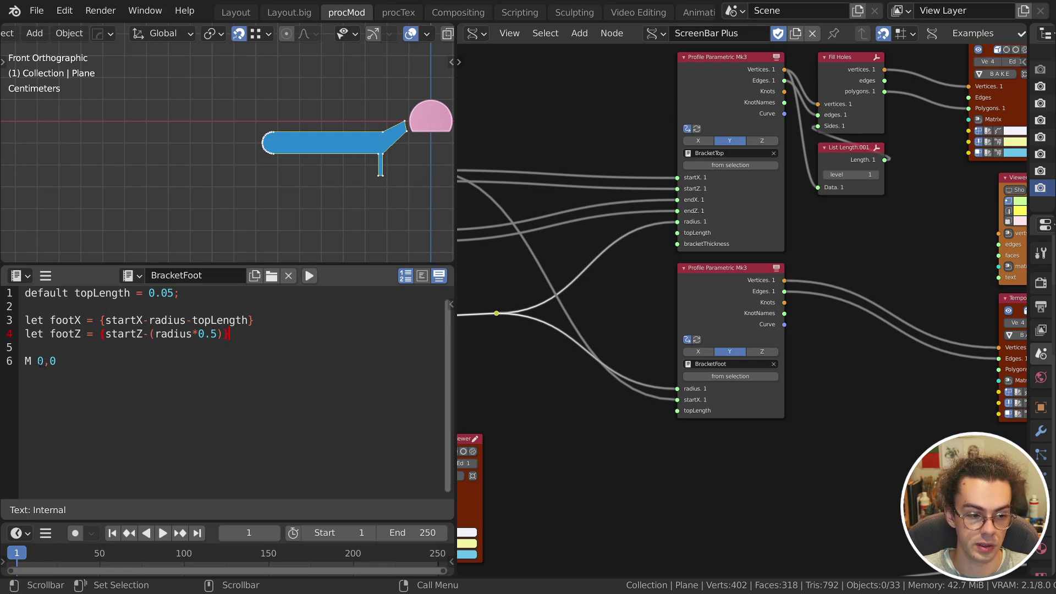
Change the script's start point to footX,footZ, refresh the node, and connect the first Vector out's Z to the BracketFoot node's startZ.
{"action": "left_click_drag", "start_coordinate": [37, 361], "coordinate": [81, 362]}
{"action": "type", "text": "foot"}
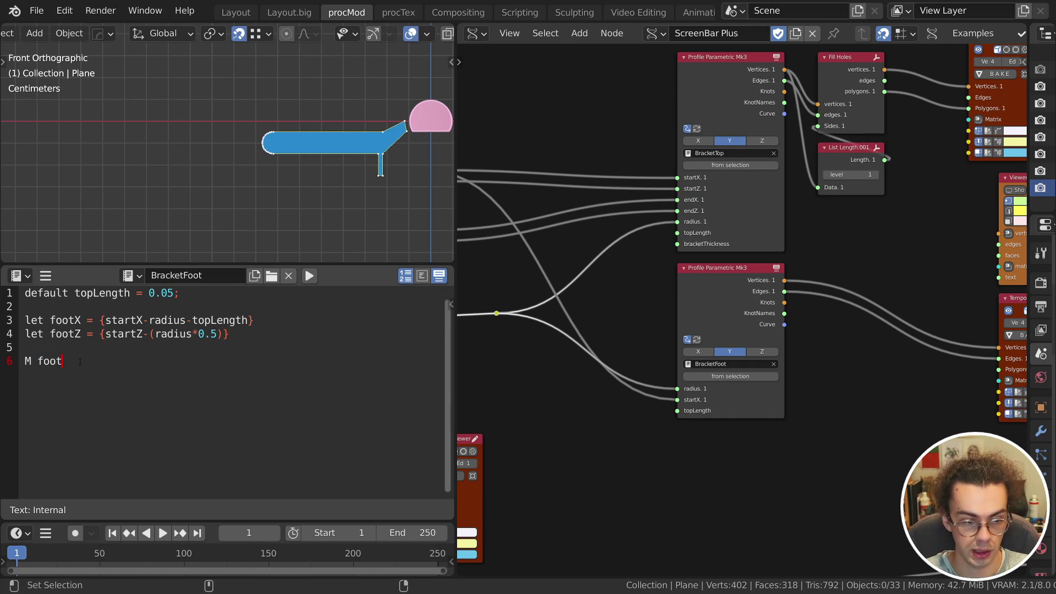
{"action": "type", "text": "X,footZ"}
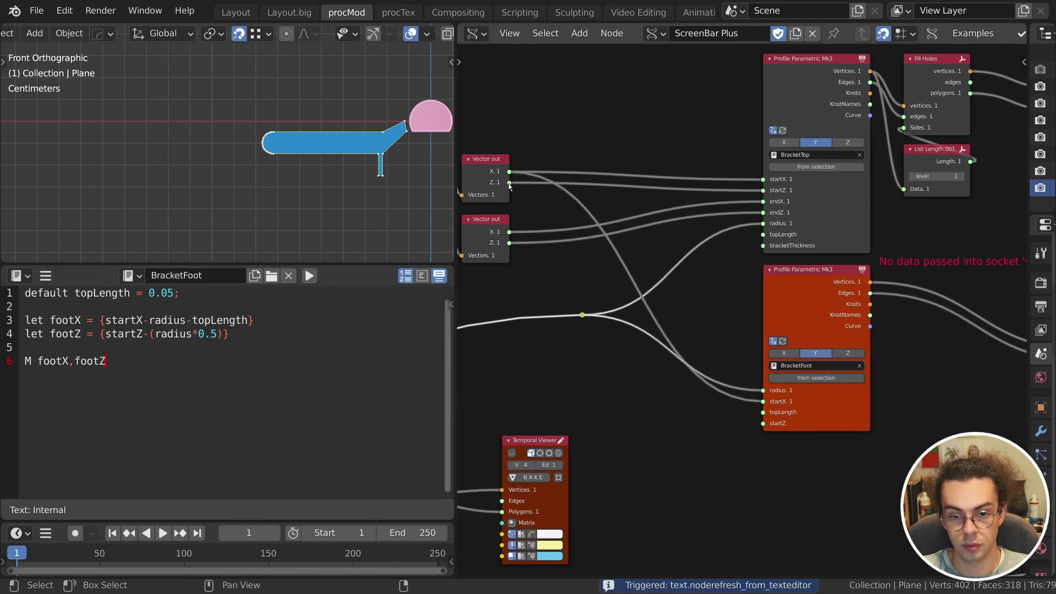
{"action": "left_click_drag", "start_coordinate": [509, 182], "coordinate": [778, 424]}
Add the relative line segment "l 0,0.1" after the start point, refresh the profile node and inspect it in the viewport.
{"action": "key", "text": "Return"}
{"action": "type", "text": "l"}
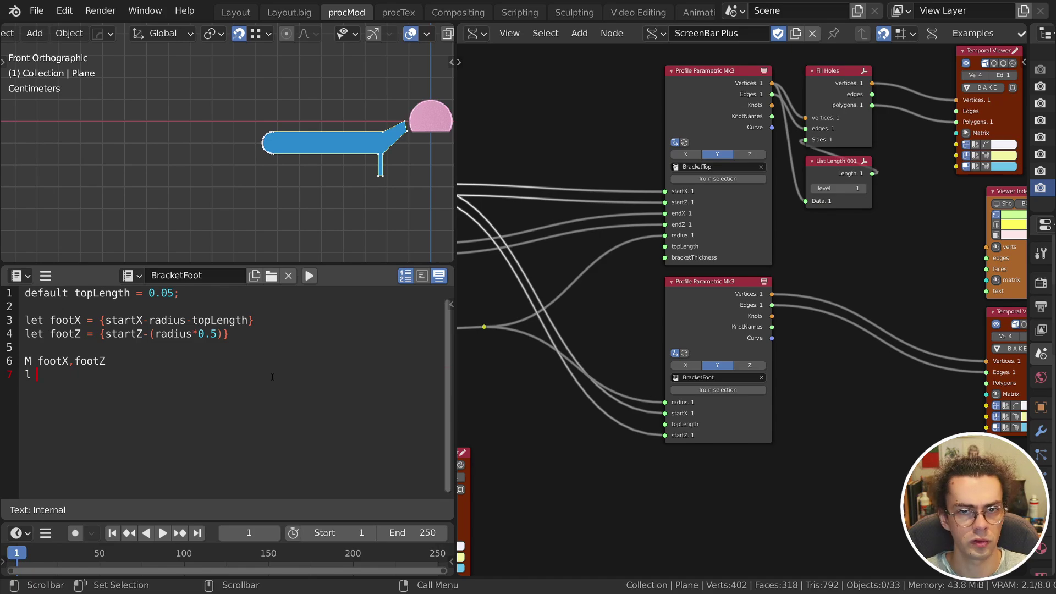
{"action": "type", "text": " 0,0.1"}
{"action": "key", "text": "ctrl+Return"}
{"action": "scroll", "coordinate": [318, 225], "scroll_direction": "down", "scroll_amount": 2}
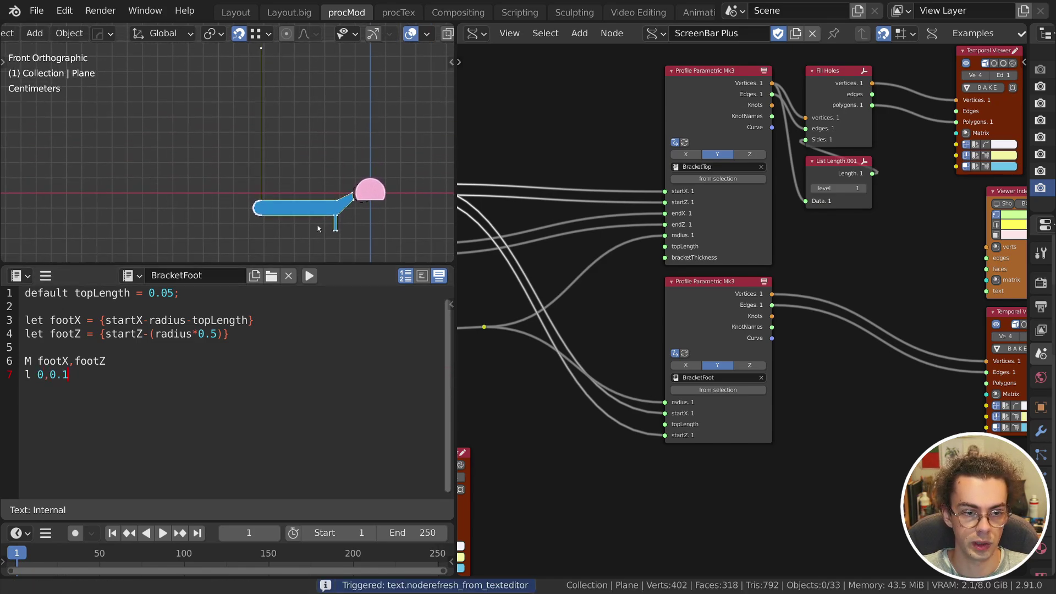
{"action": "scroll", "coordinate": [318, 225], "scroll_direction": "up", "scroll_amount": 4}
{"action": "middle_click_drag", "start_coordinate": [351, 102], "coordinate": [305, 90], "text": "shift"}
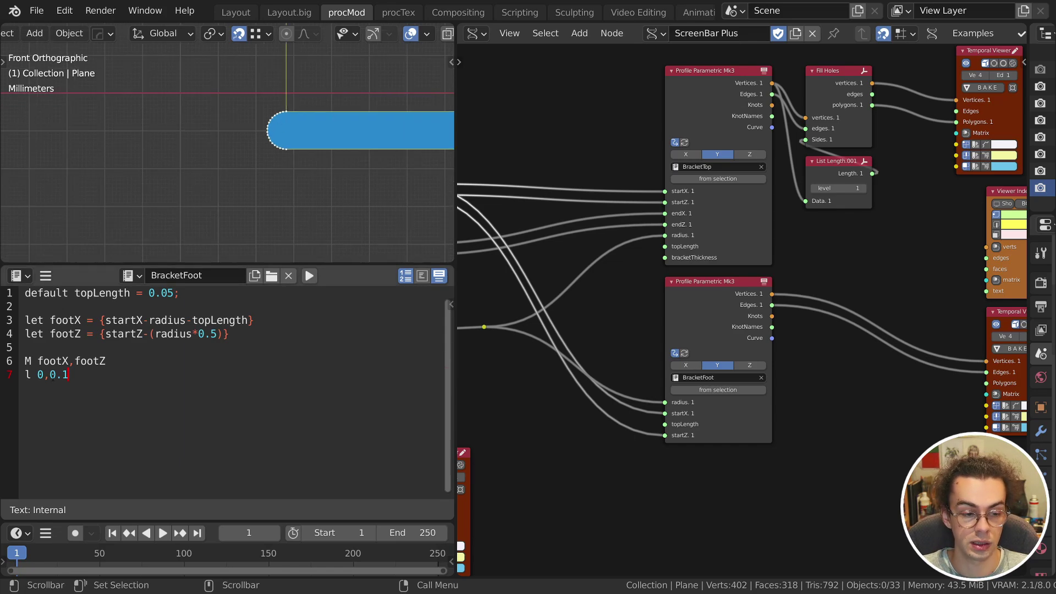
Replace the line segment's vertical offset with -bracketThickness and refresh the profile node.
{"action": "left_click_drag", "start_coordinate": [50, 375], "coordinate": [104, 373]}
{"action": "type", "text": "-b"}
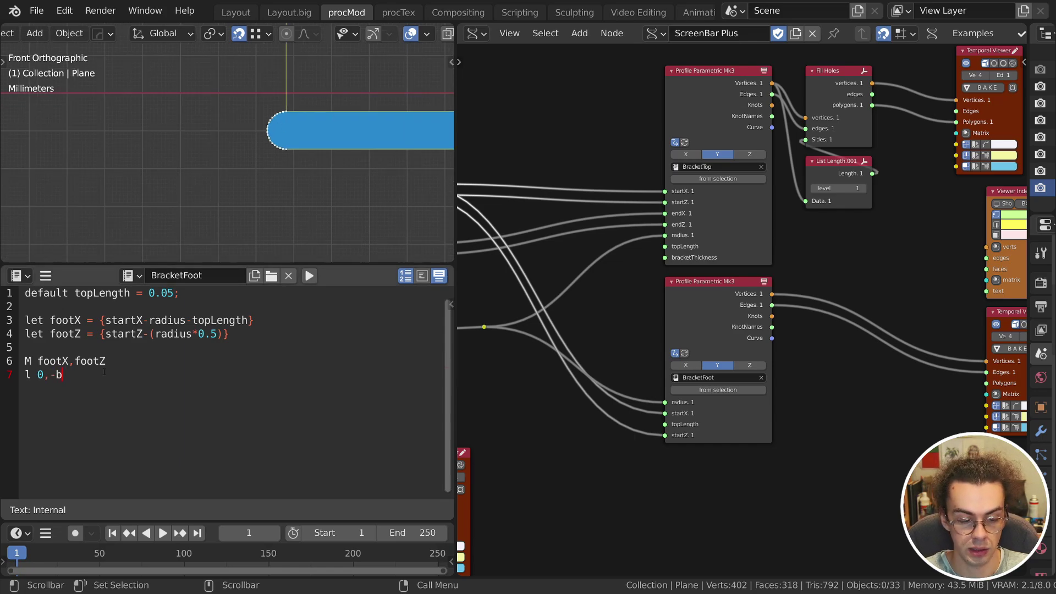
{"action": "type", "text": "racketThickness"}
{"action": "key", "text": "ctrl+Return"}
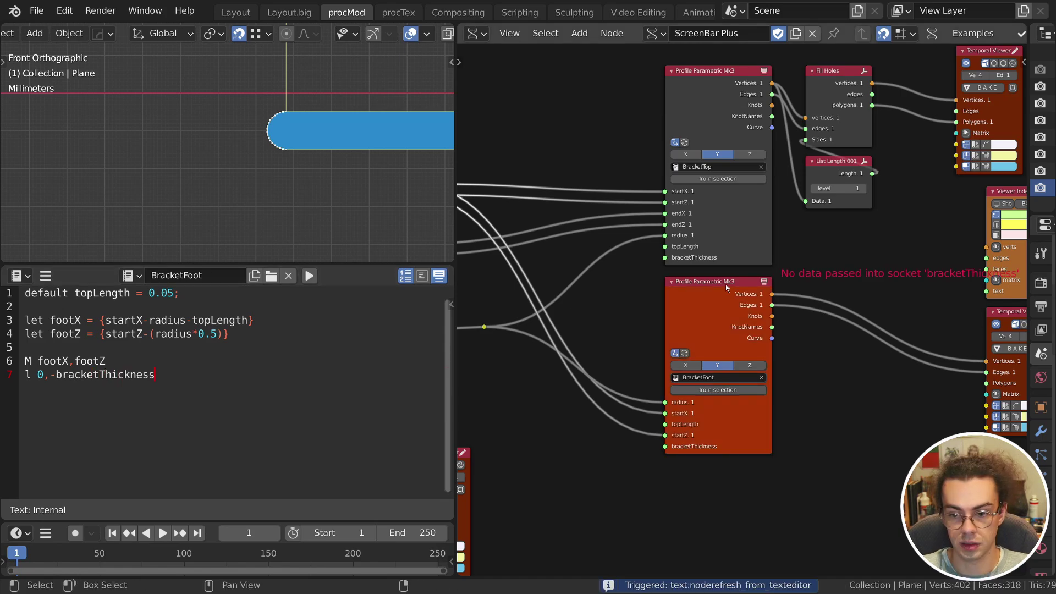
Add "default bracketThickness = 0.01;" below the topLength default and refresh the profile node.
{"action": "middle_click_drag", "start_coordinate": [528, 297], "coordinate": [649, 296]}
{"action": "left_click", "coordinate": [258, 296]}
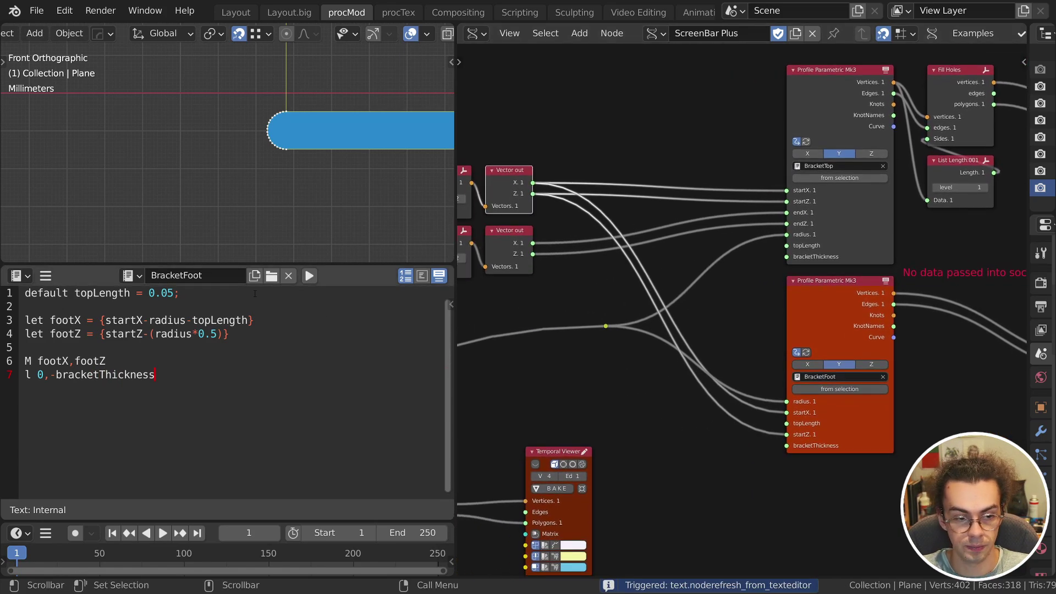
{"action": "key", "text": "Return"}
{"action": "type", "text": "default bracketThi"}
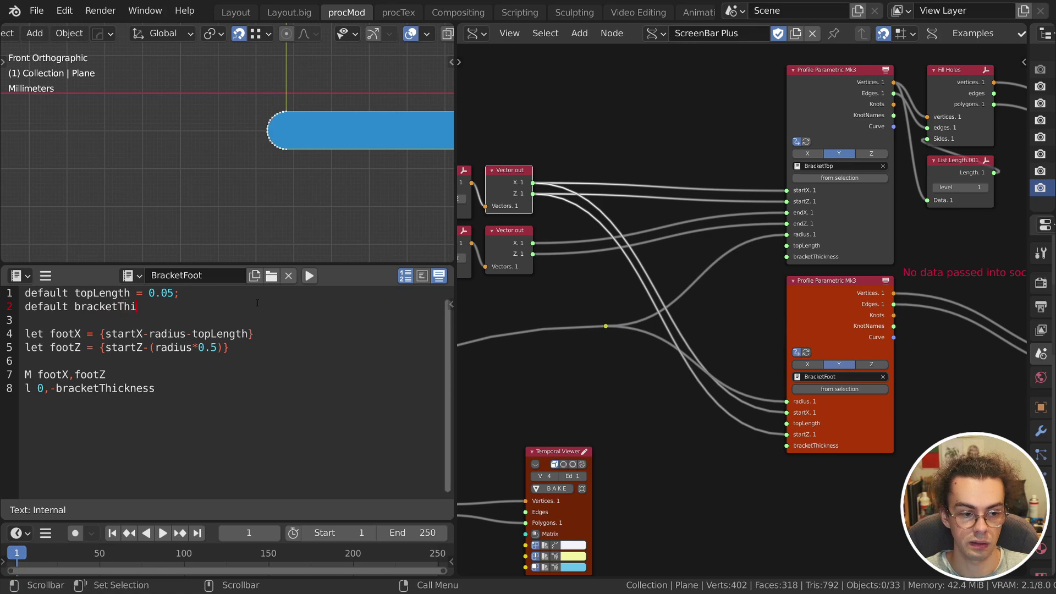
{"action": "type", "text": "ckness = 0.01"}
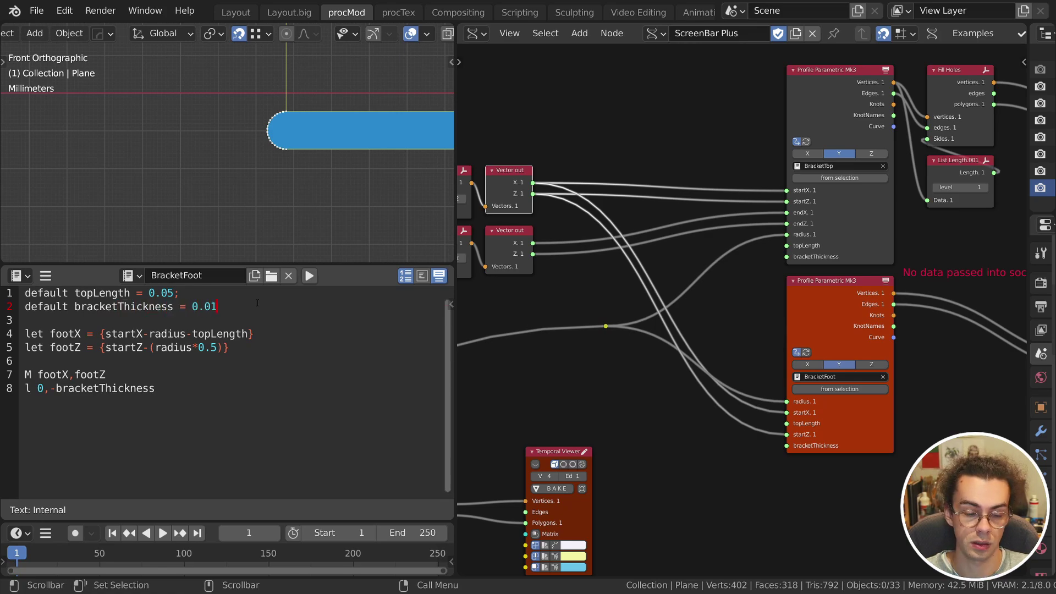
{"action": "type", "text": ";"}
{"action": "key", "text": "ctrl+Return"}
{"action": "scroll", "coordinate": [243, 172], "scroll_direction": "down", "scroll_amount": 3}
{"action": "middle_click_drag", "start_coordinate": [242, 173], "coordinate": [285, 182], "text": "shift"}
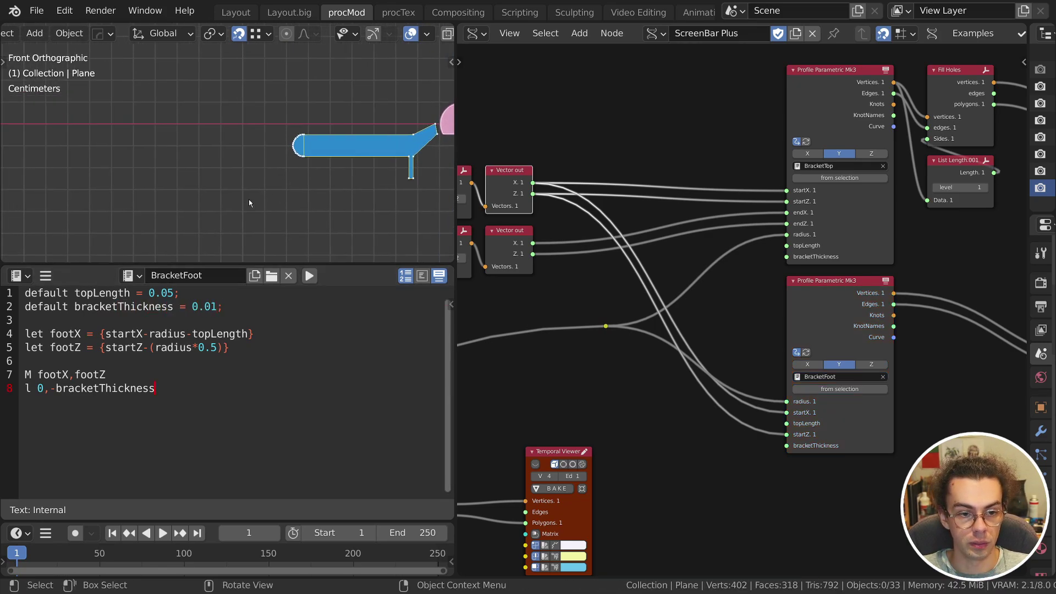
Add the horizontal segment "l footLength,0" at the end of the BracketFoot script.
{"action": "left_click", "coordinate": [188, 390]}
{"action": "key", "text": "Return"}
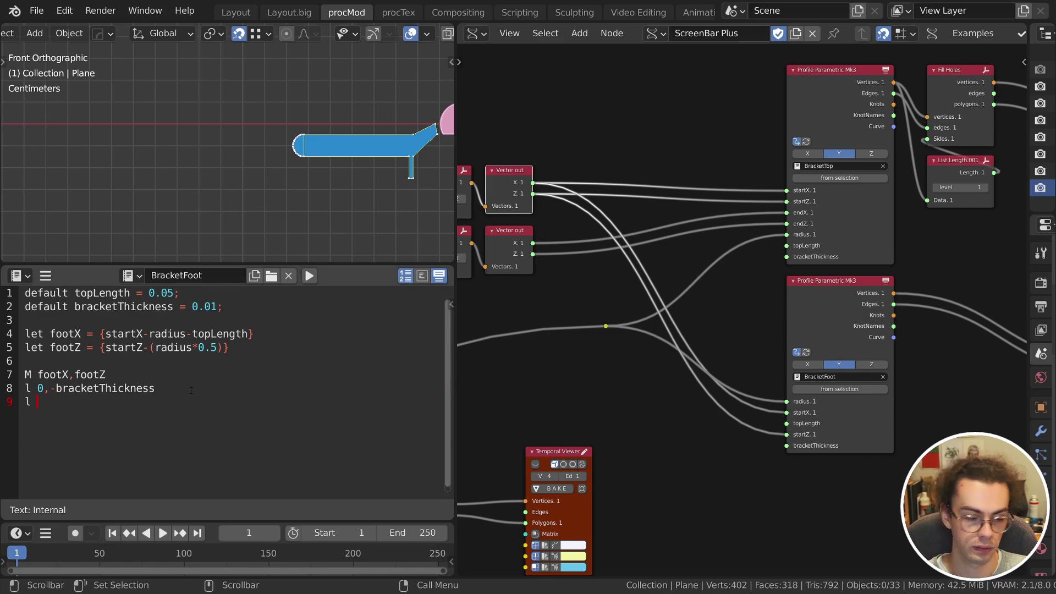
{"action": "type", "text": "footLength,0"}
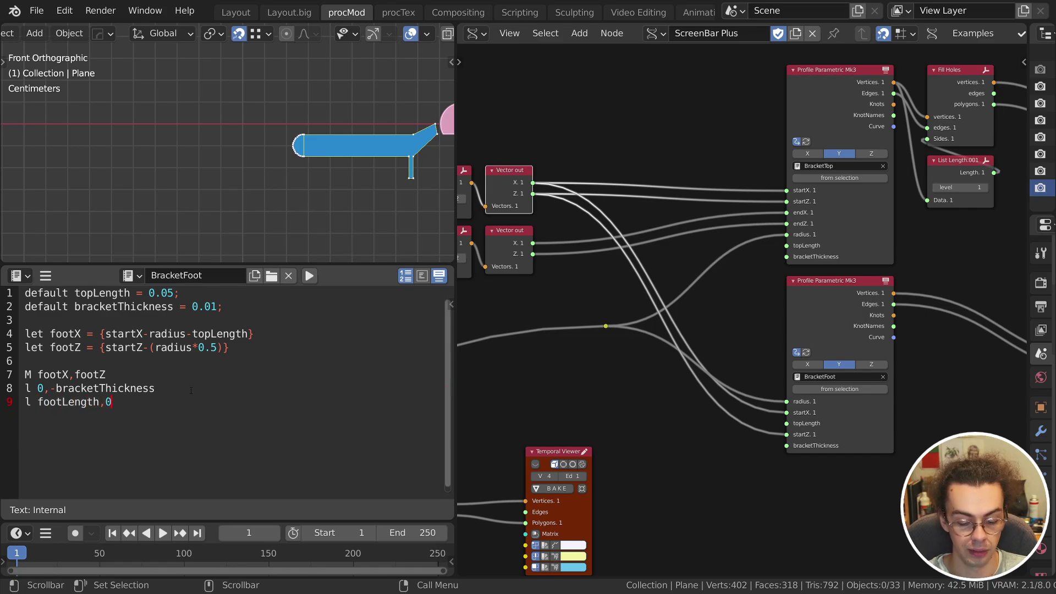
Add "default footLength = 0.04;" below the bracketThickness default, keeping a blank line after it, and save the file.
{"action": "key", "text": "Up"}
{"action": "key", "text": "Up"}
{"action": "key", "text": "Up"}
{"action": "key", "text": "Up"}
{"action": "key", "text": "Up"}
{"action": "key", "text": "Up"}
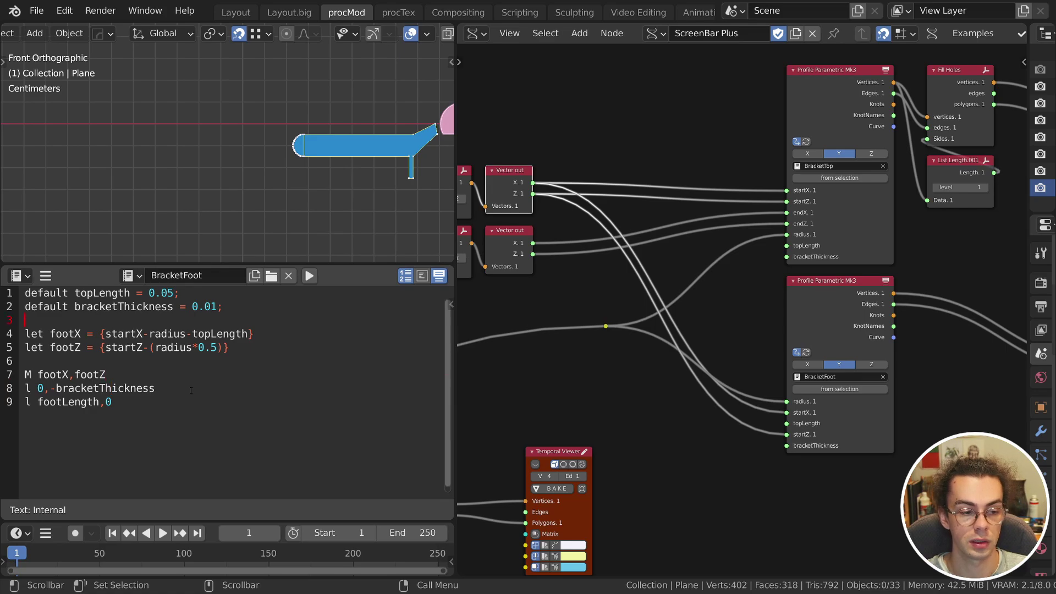
{"action": "key", "text": "Return"}
{"action": "key", "text": "Up"}
{"action": "type", "text": "default footLength = 0.04;"}
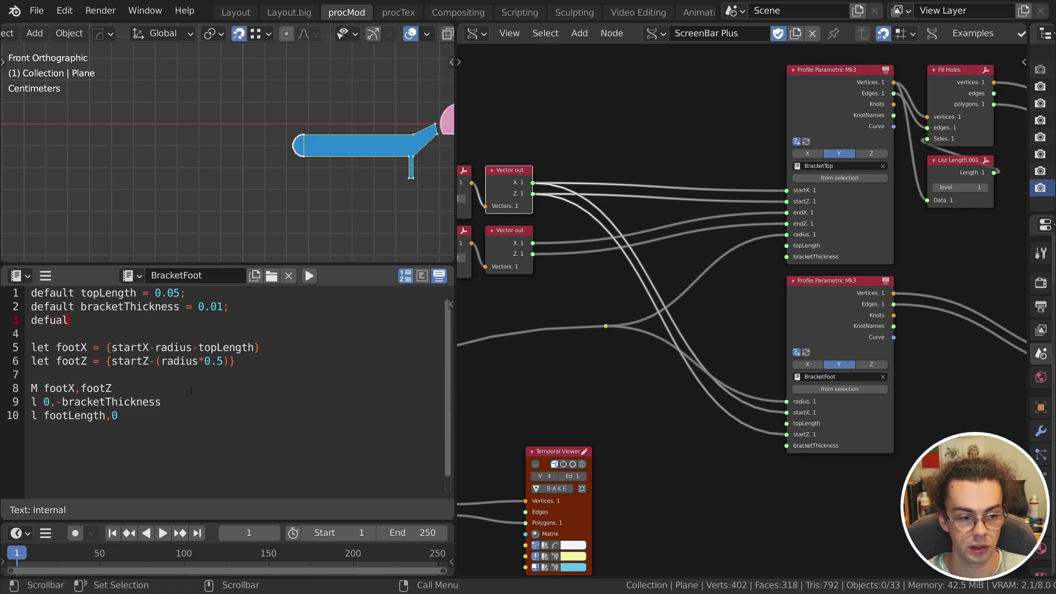
{"action": "key", "text": "ctrl+s"}
Negate footLength in the horizontal segment so it reads "l -footLength,0" and refresh the profile node.
{"action": "left_click", "coordinate": [180, 416]}
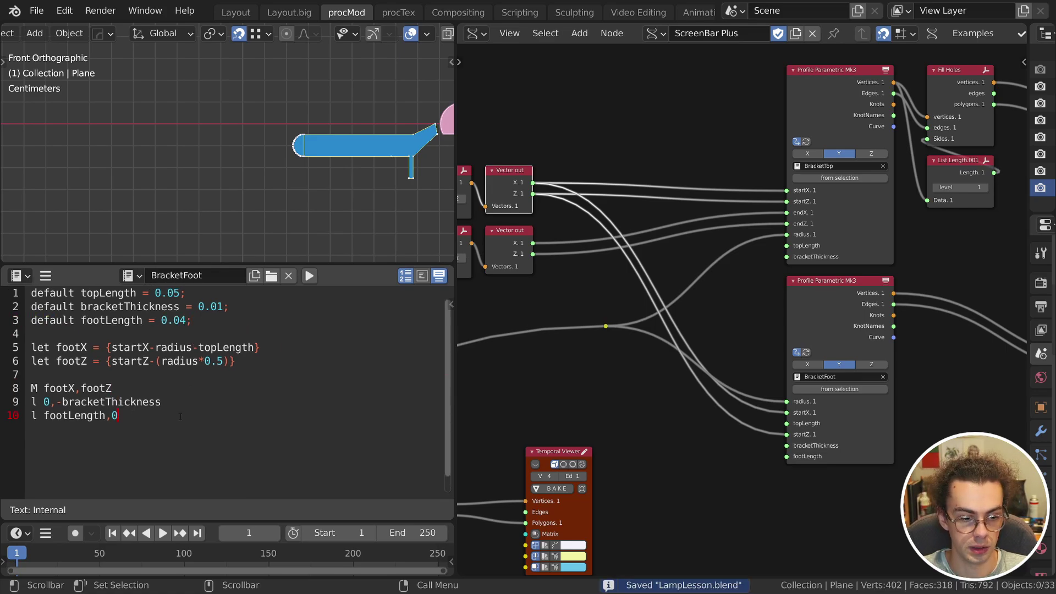
{"action": "left_click", "coordinate": [49, 416]}
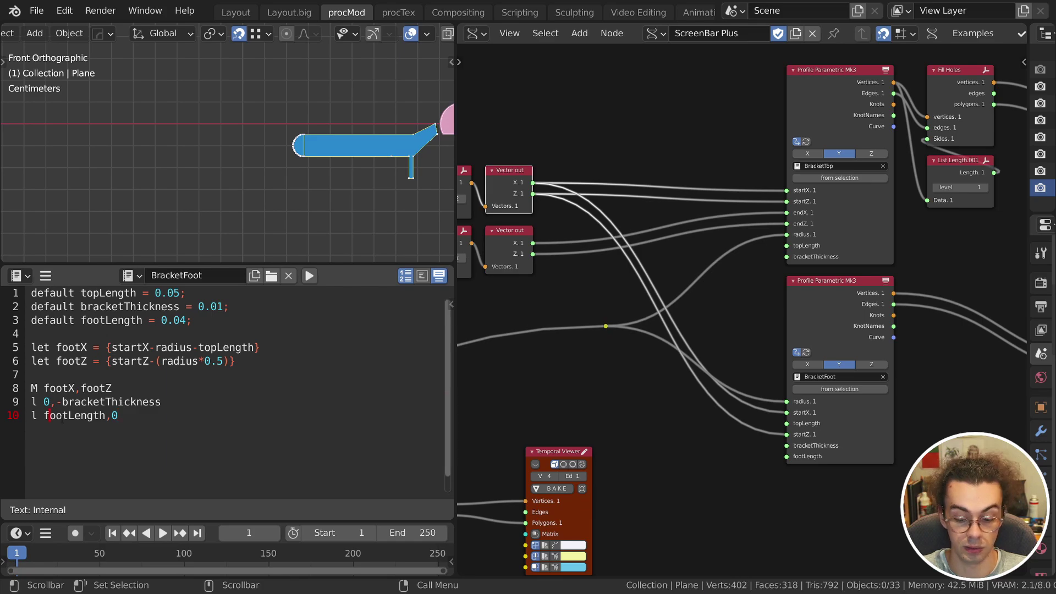
{"action": "type", "text": "-"}
{"action": "left_click", "coordinate": [148, 423]}
{"action": "key", "text": "ctrl+Return"}
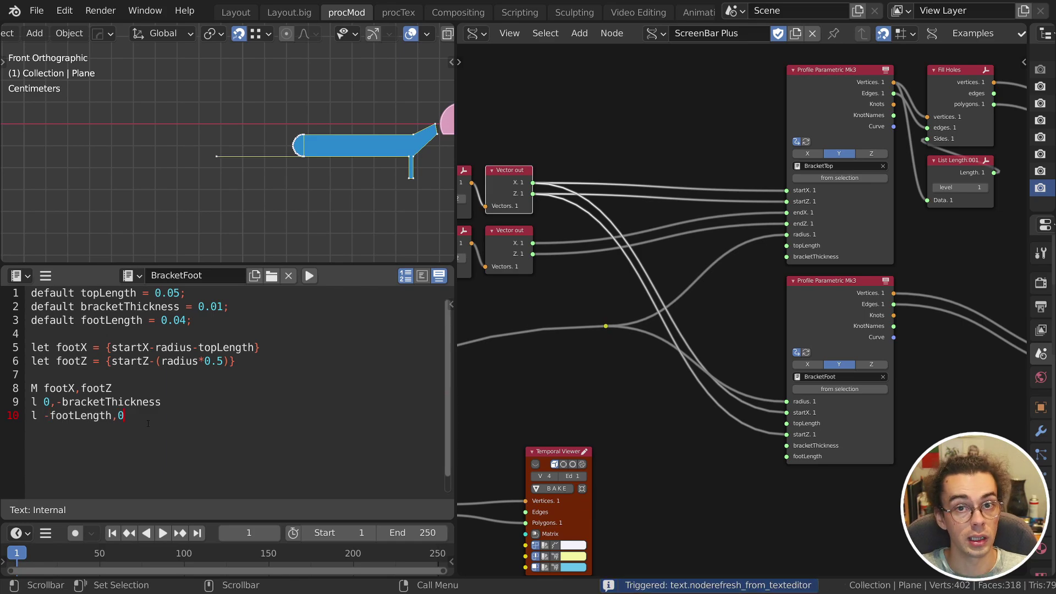
Add the segment "l 0,bracketThickness" and close the outline with "x" on the following line, refreshing the profile node.
{"action": "key", "text": "Return"}
{"action": "type", "text": "l"}
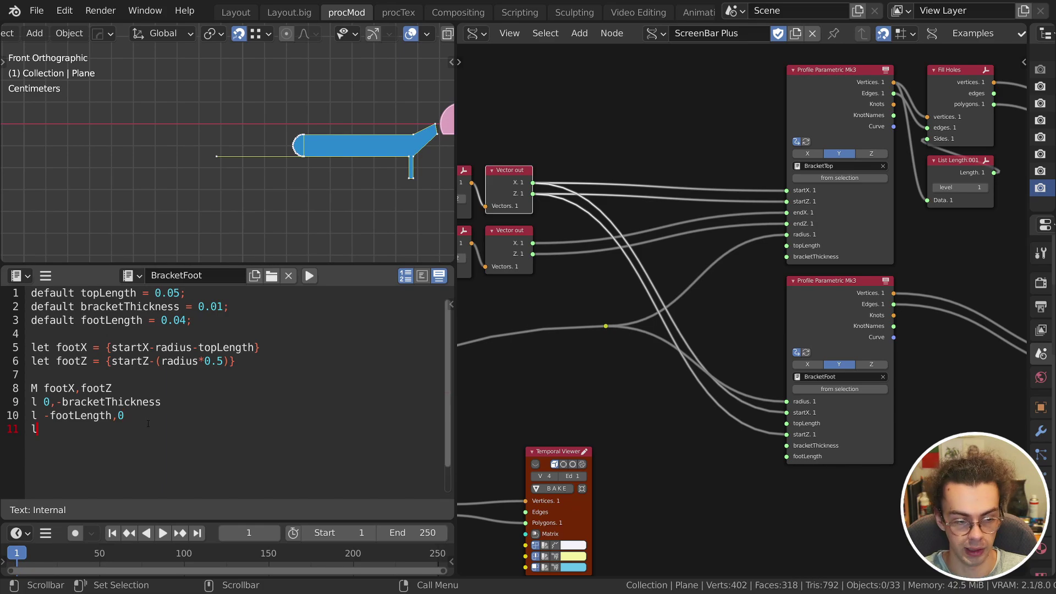
{"action": "type", "text": " 0"}
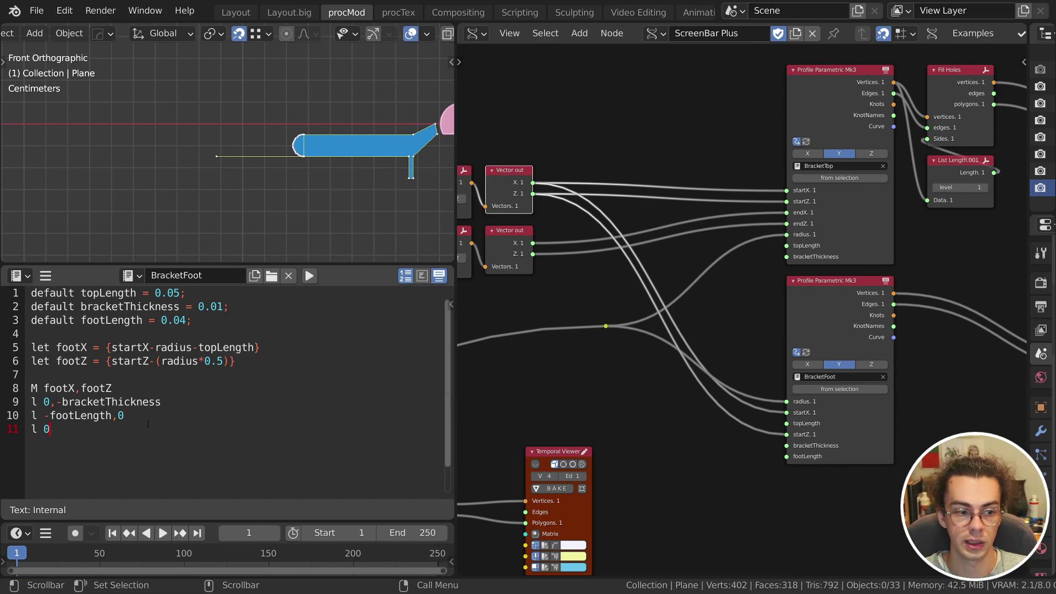
{"action": "type", "text": ",brack"}
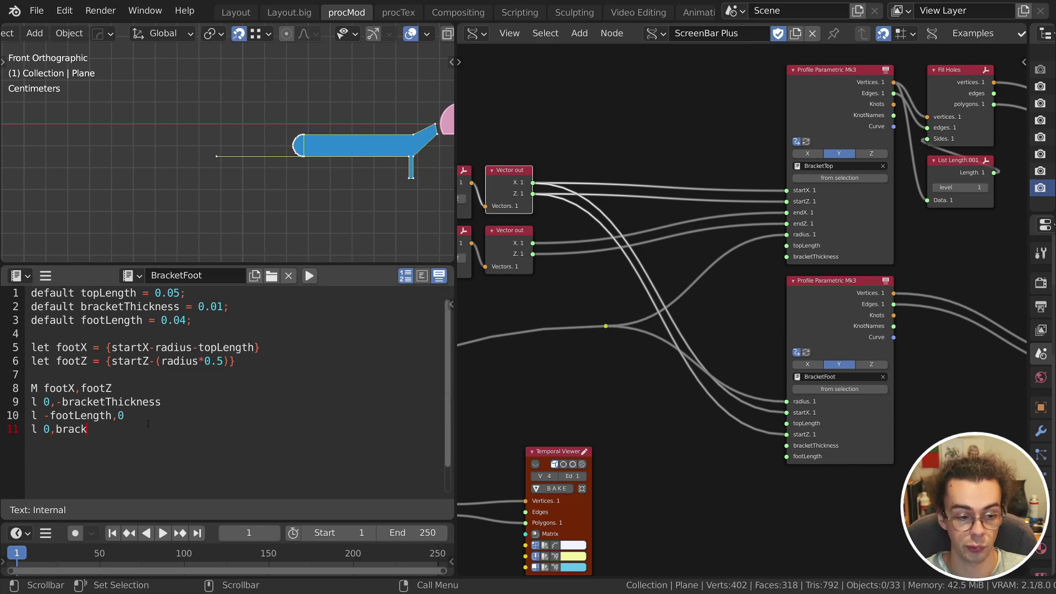
{"action": "type", "text": "etThickness"}
{"action": "key", "text": "Return"}
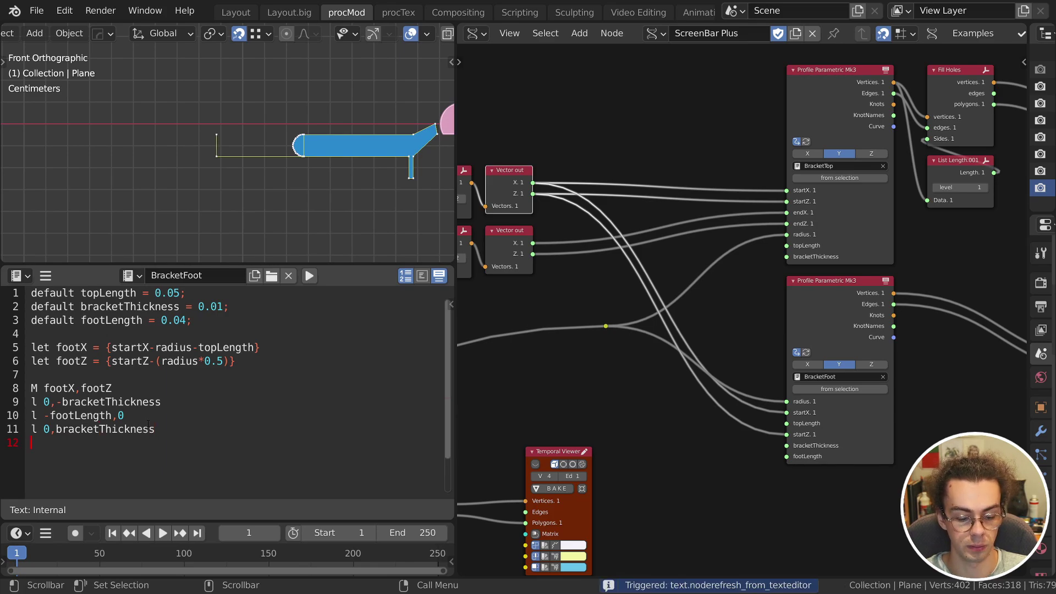
{"action": "type", "text": "x"}
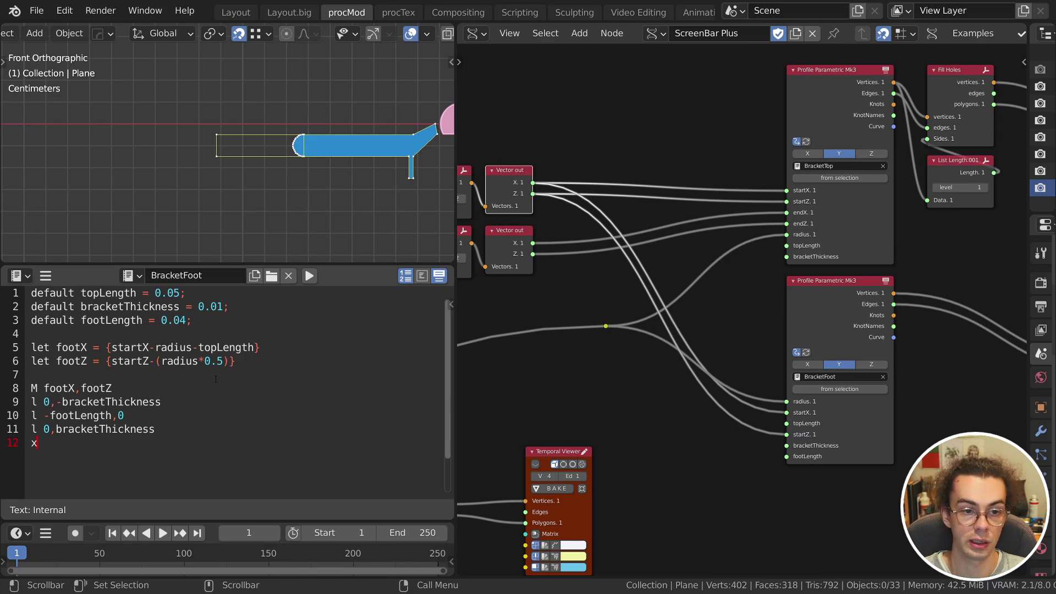
Define "let brac = {bracketThickness*0.5}" above the footX line and save the file.
{"action": "left_click", "coordinate": [235, 334]}
{"action": "key", "text": "Return"}
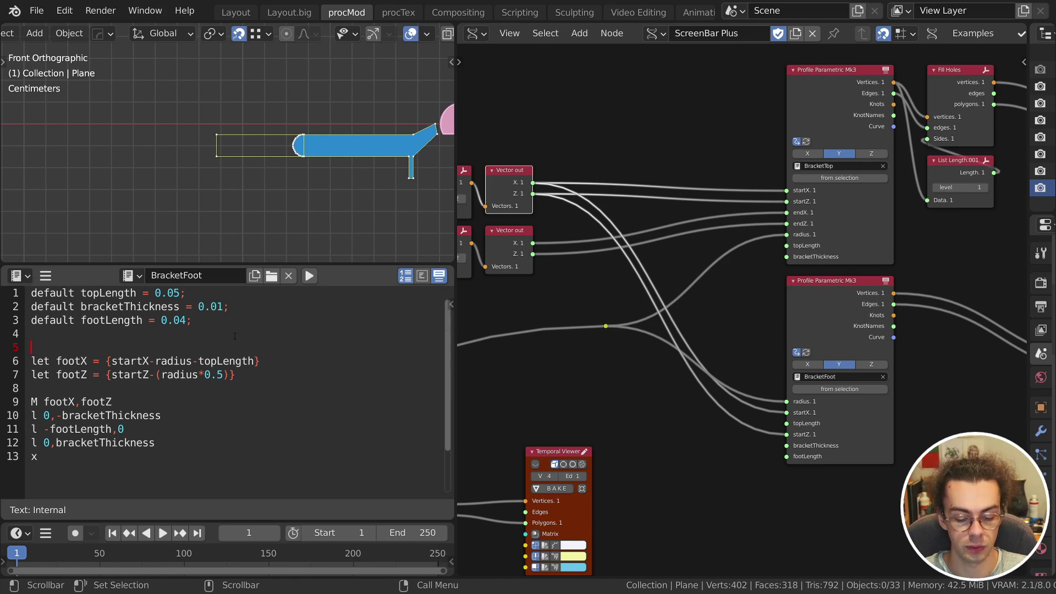
{"action": "type", "text": "let brac = "}
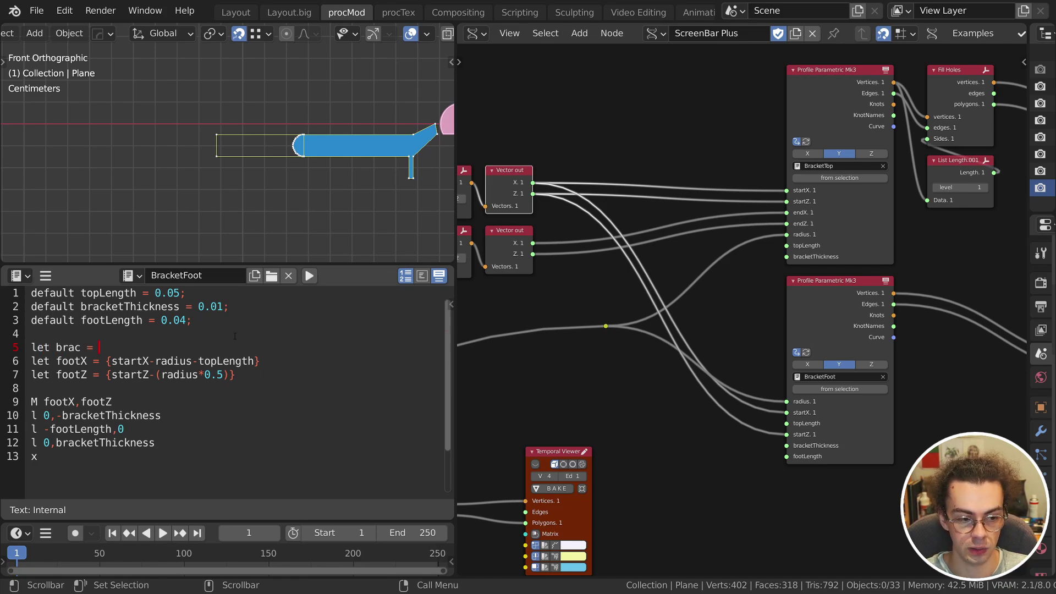
{"action": "type", "text": "{bracket"}
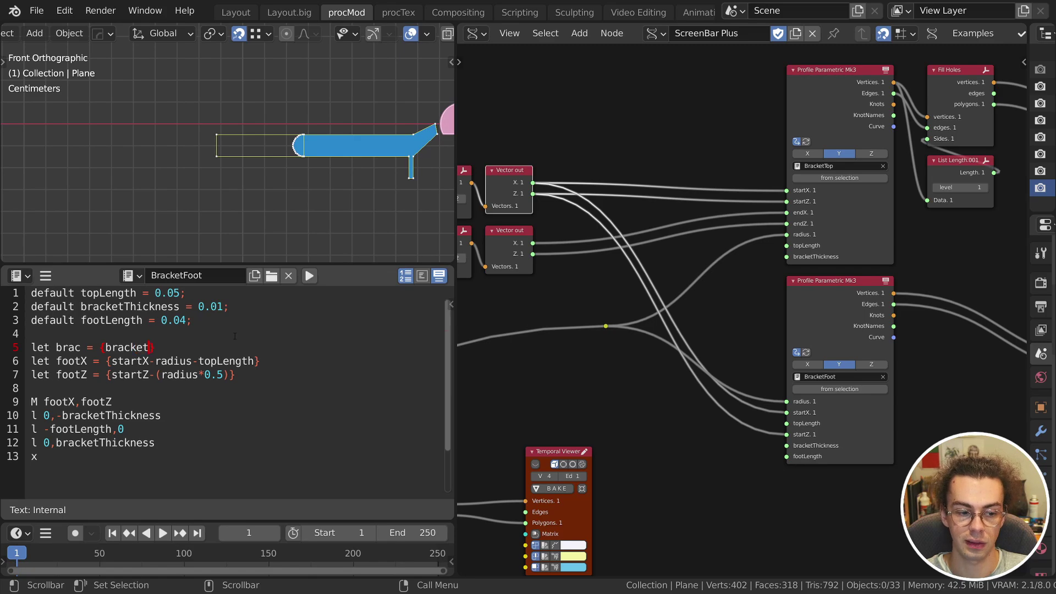
{"action": "type", "text": "Thickness*0.5"}
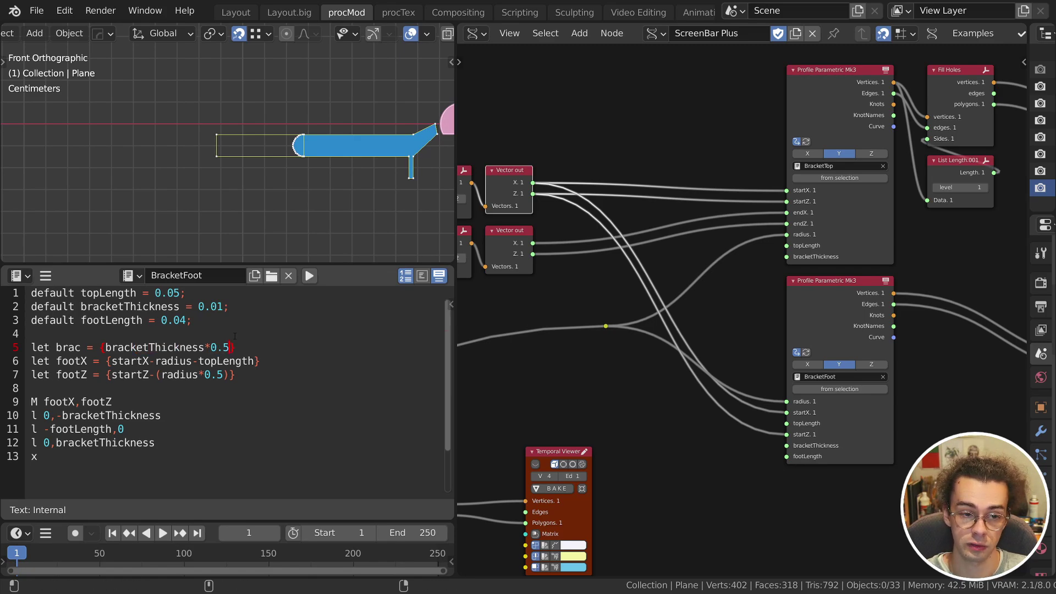
{"action": "scroll", "coordinate": [313, 148], "scroll_direction": "up", "scroll_amount": 7}
{"action": "key", "text": "ctrl+s"}
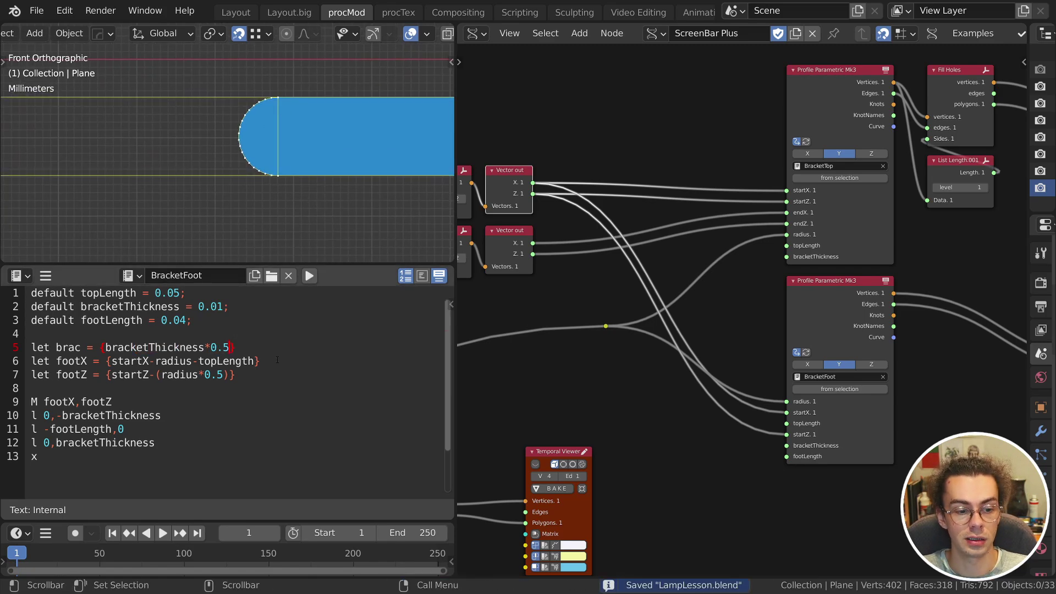
Turn the first vertical segment into an arc reading "a brac,brac 0 0 0 0,-bracketThickness" and refresh the profile node.
{"action": "left_click_drag", "start_coordinate": [43, 415], "coordinate": [31, 415]}
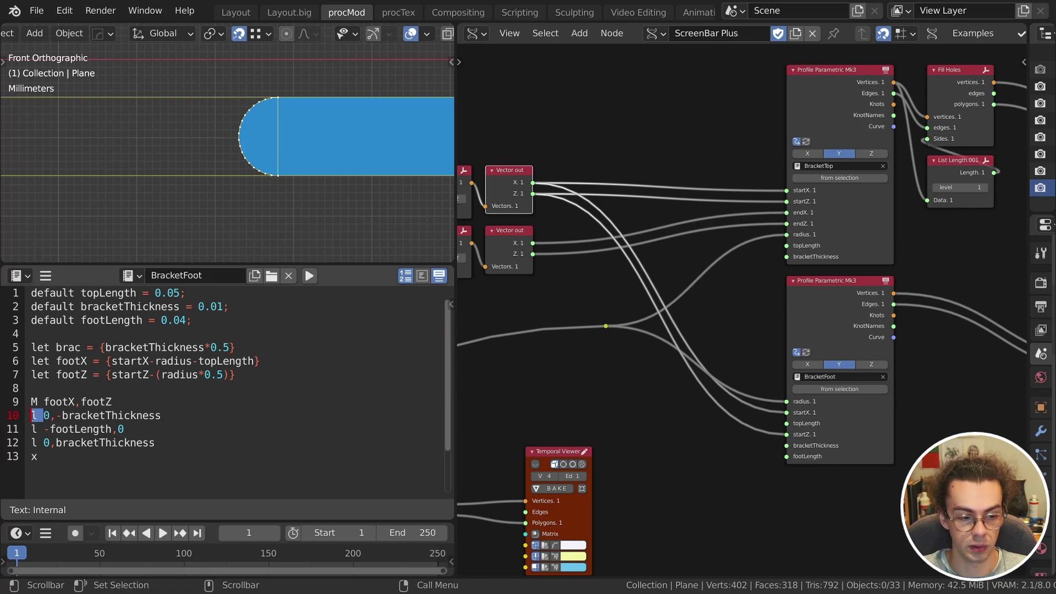
{"action": "type", "text": "a "}
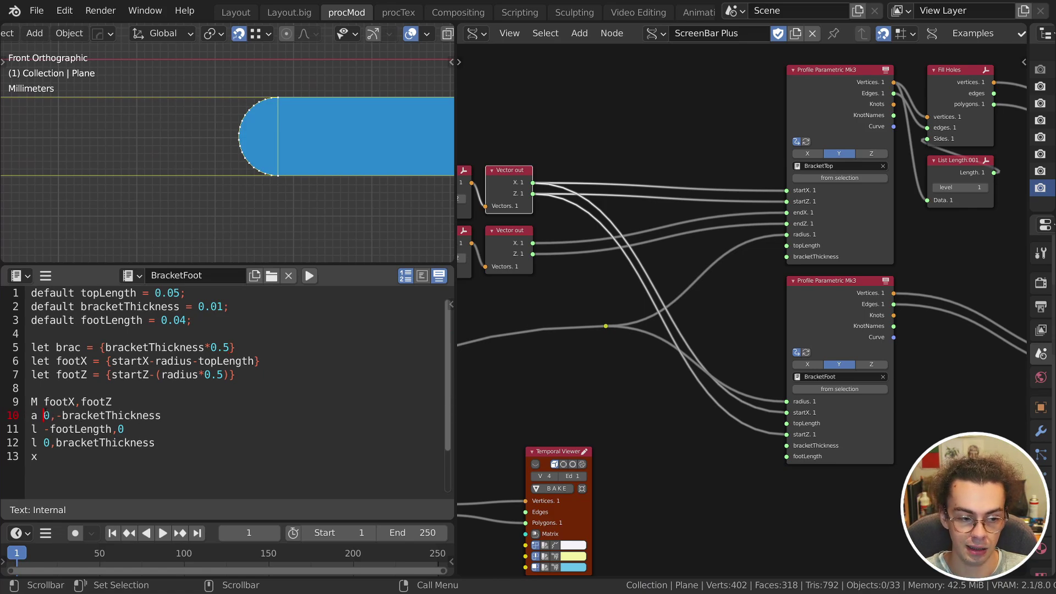
{"action": "type", "text": "brac brac "}
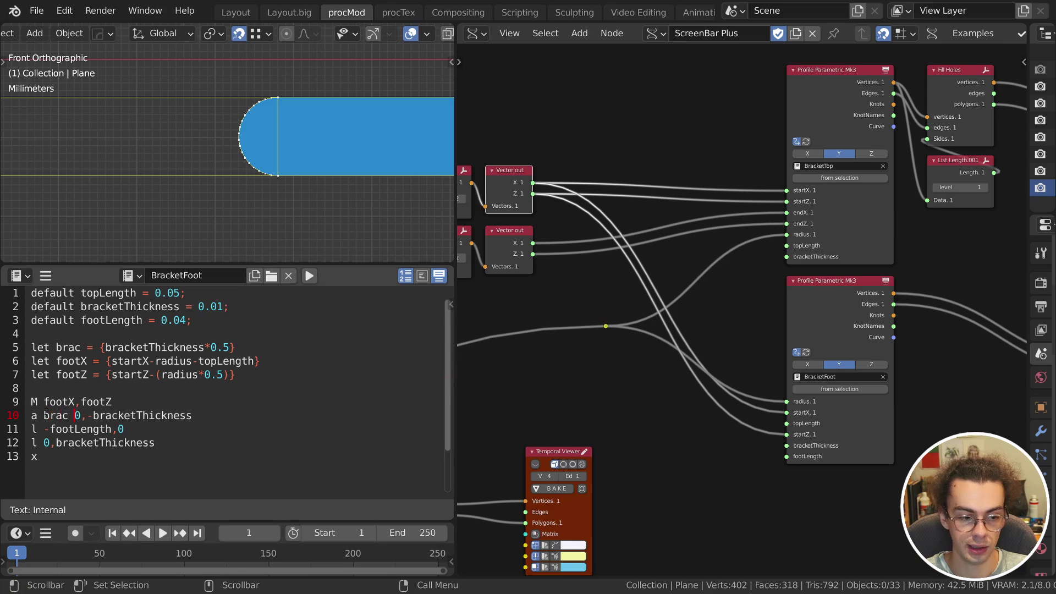
{"action": "type", "text": "0 0 0"}
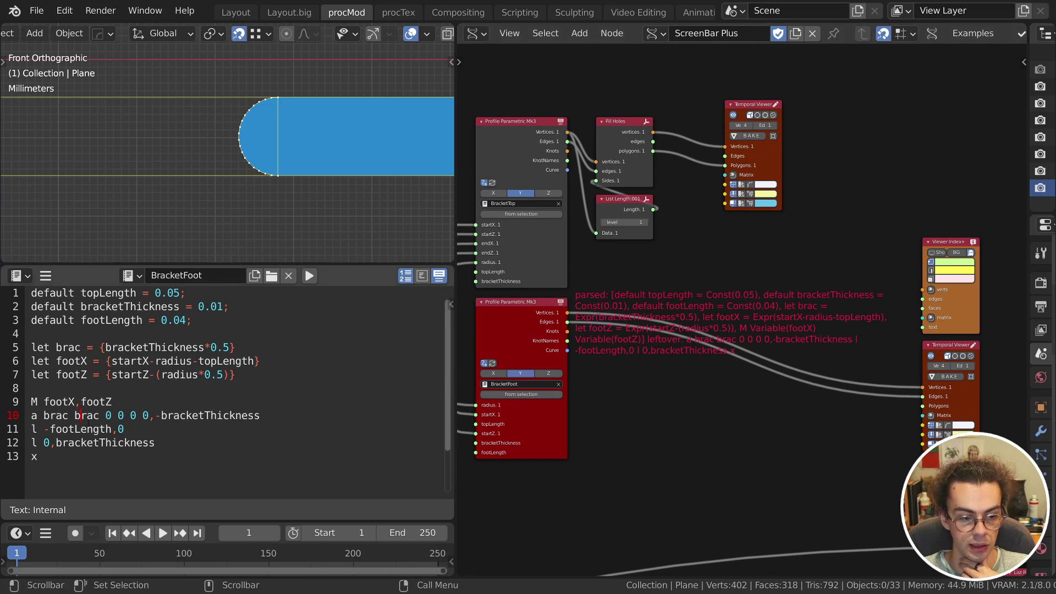
{"action": "key", "text": "BackSpace"}
{"action": "type", "text": ","}
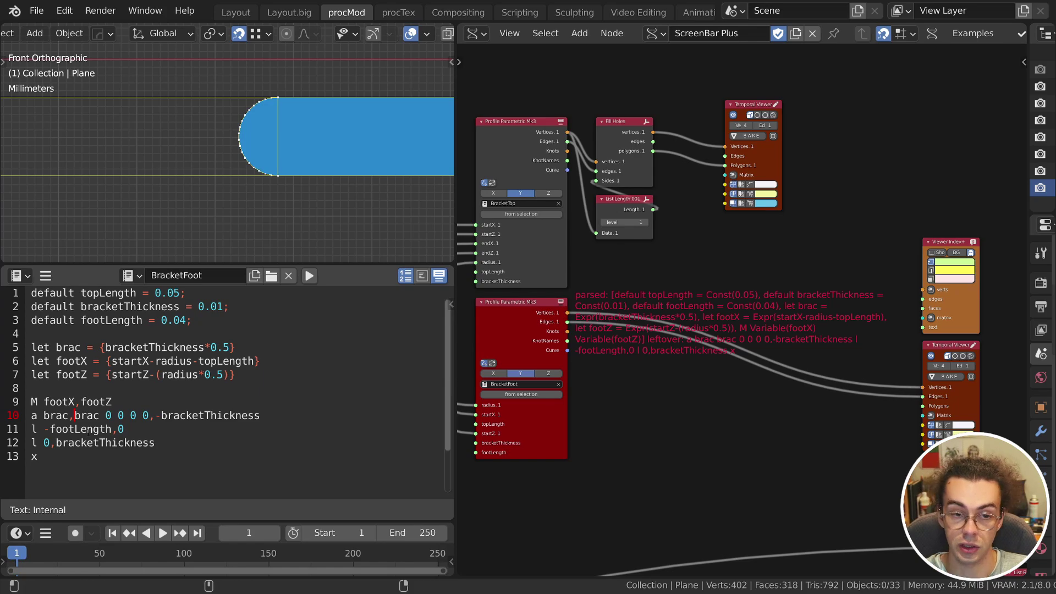
{"action": "key", "text": "ctrl+Return"}
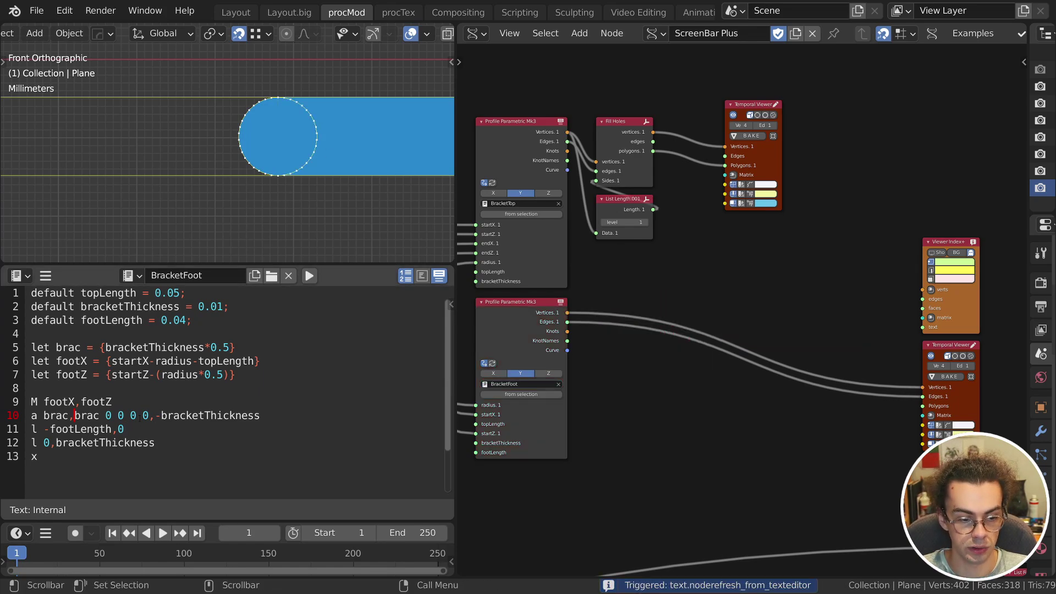
Set the first arc's sweep flag to 1 so the line reads "a brac,brac 0 0 1 0,-bracketThickness" and refresh the profile node.
{"action": "left_click", "coordinate": [139, 415]}
{"action": "key", "text": "BackSpace"}
{"action": "type", "text": "1"}
{"action": "key", "text": "ctrl+Return"}
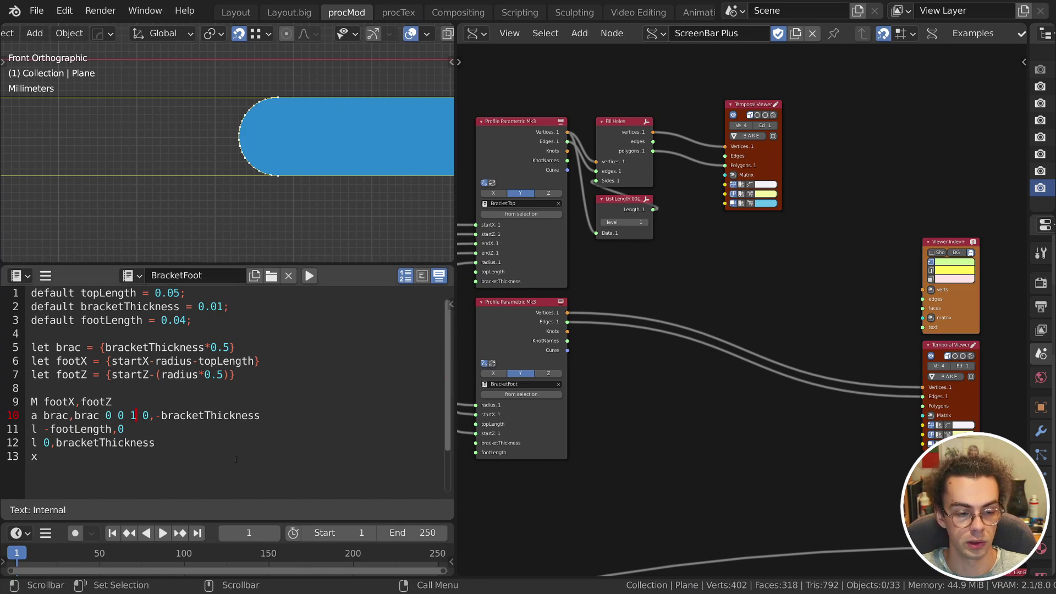
Replace the closing vertical segment with the arc "a 0.02,0.02 0 0 0 0,bracketThickness" and refresh the profile node.
{"action": "scroll", "coordinate": [204, 151], "scroll_direction": "down", "scroll_amount": 4}
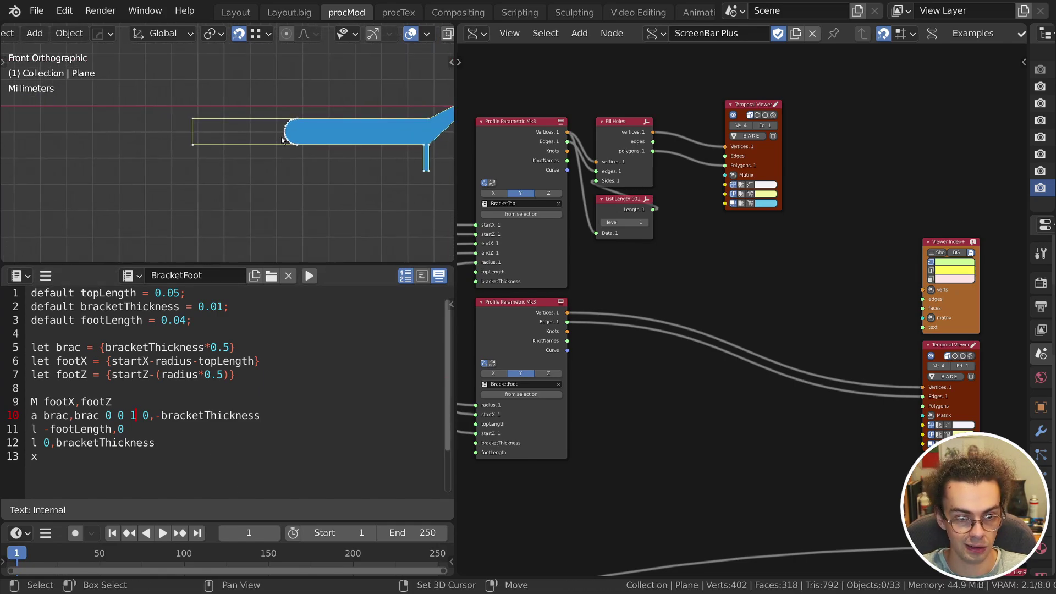
{"action": "double_click", "coordinate": [34, 442]}
{"action": "type", "text": "a "}
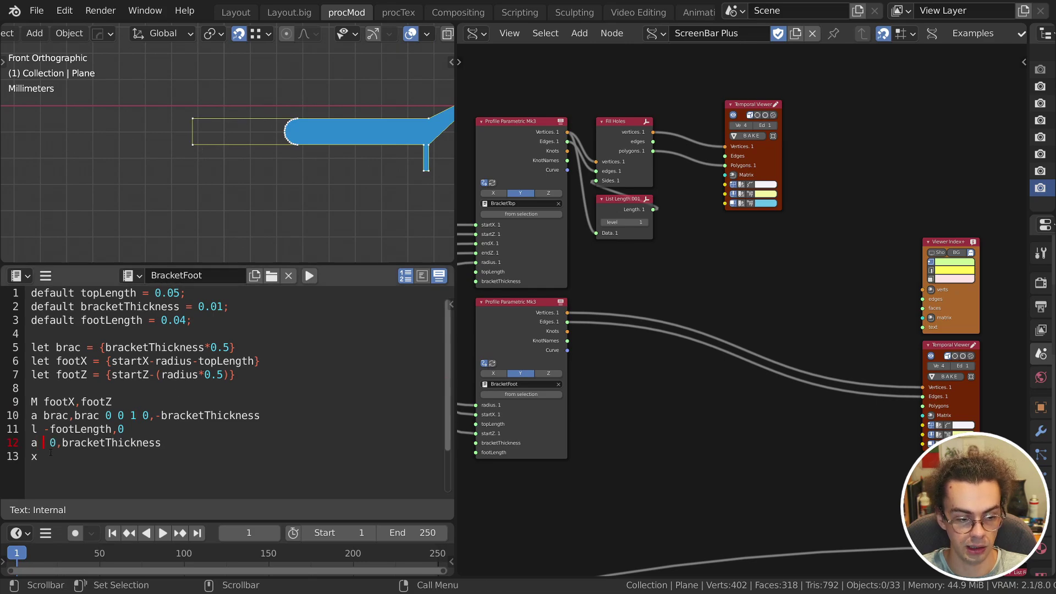
{"action": "type", "text": "0.0"}
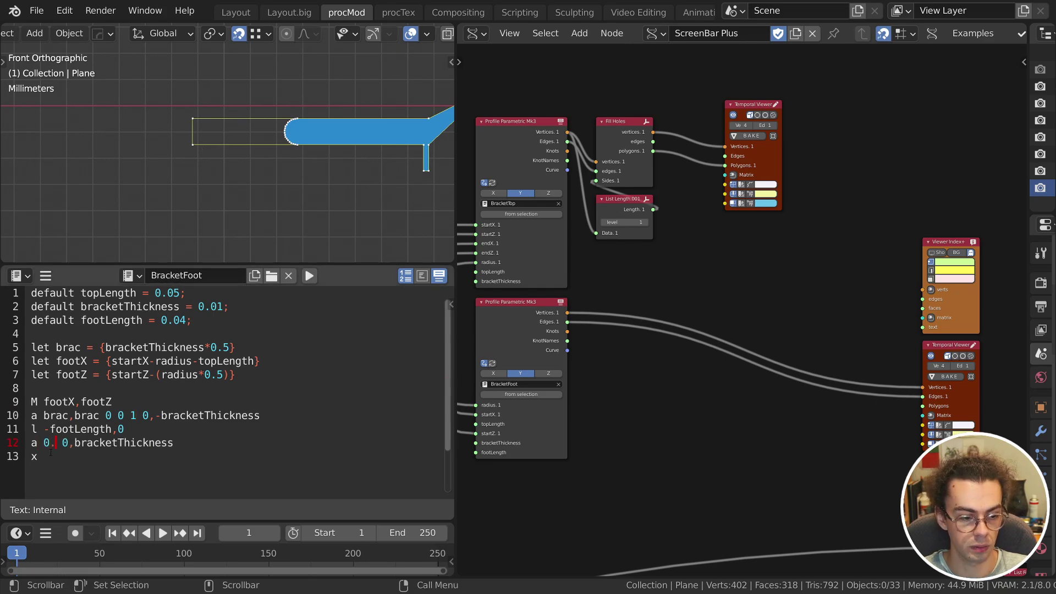
{"action": "type", "text": "2,0.02 0 0"}
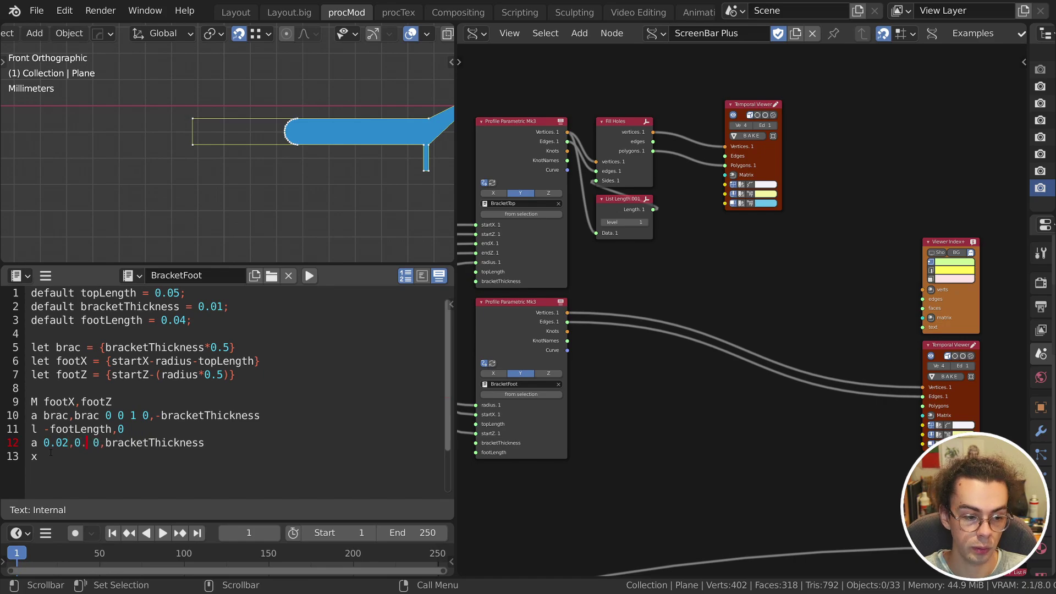
{"action": "type", "text": " 0"}
{"action": "key", "text": "ctrl+Return"}
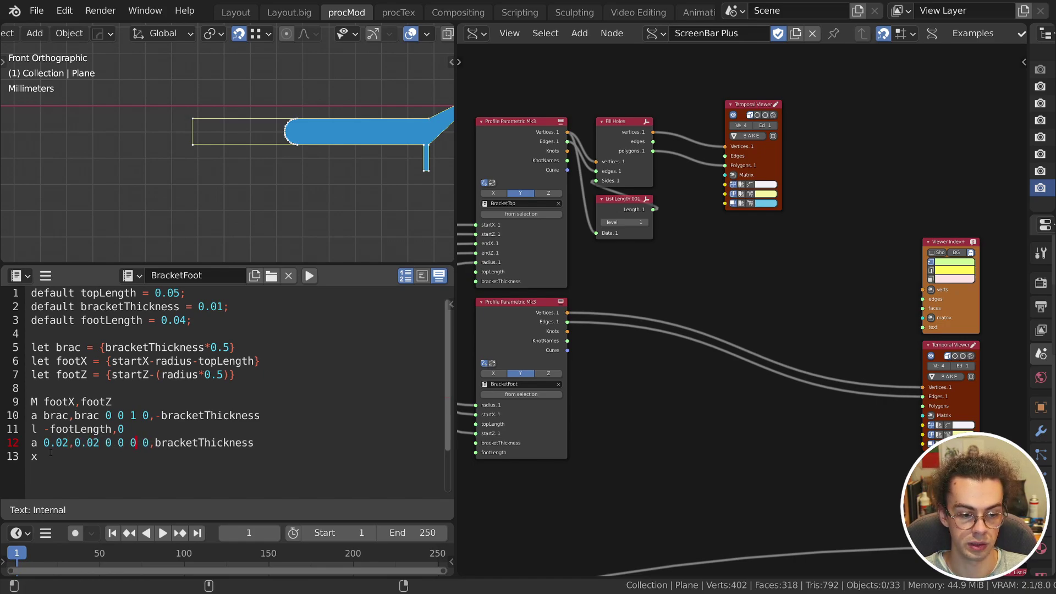
{"action": "scroll", "coordinate": [268, 102], "scroll_direction": "up", "scroll_amount": 4}
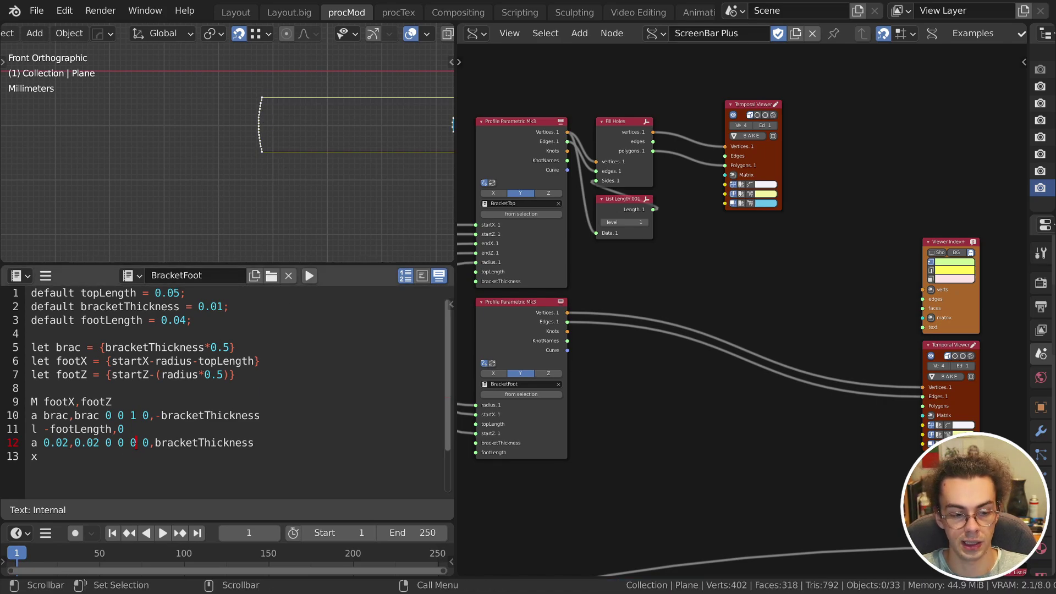
Set the foot's end arc to large-arc flag 1 and sweep flag 0, reading "a 0.02,0.02 0 1 0 0,bracketThickness", refreshing the node.
{"action": "key", "text": "ctrl+Return"}
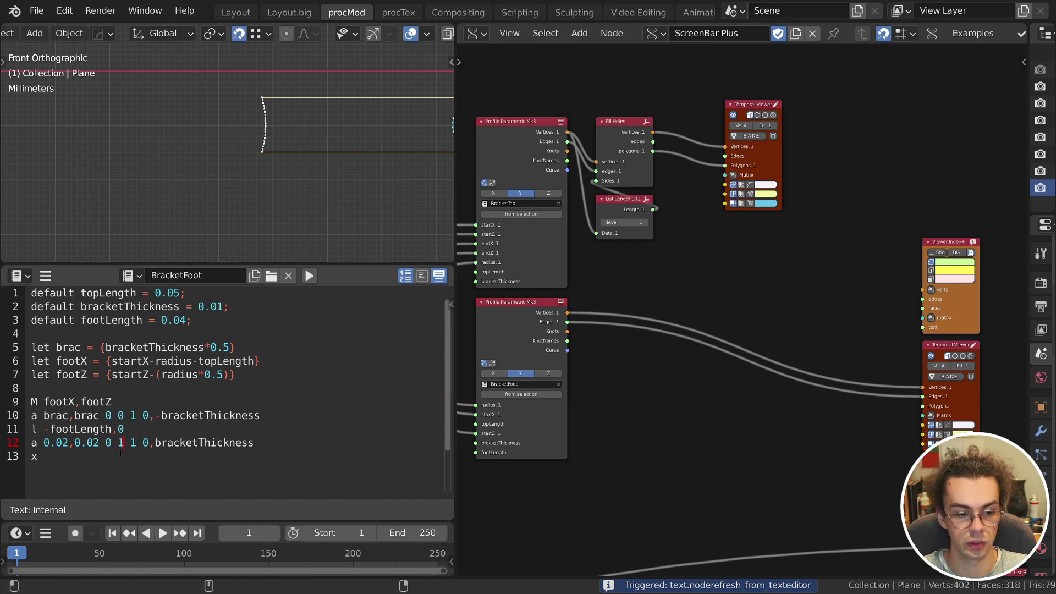
{"action": "key", "text": "ctrl+Return"}
{"action": "scroll", "coordinate": [215, 170], "scroll_direction": "down", "scroll_amount": 2}
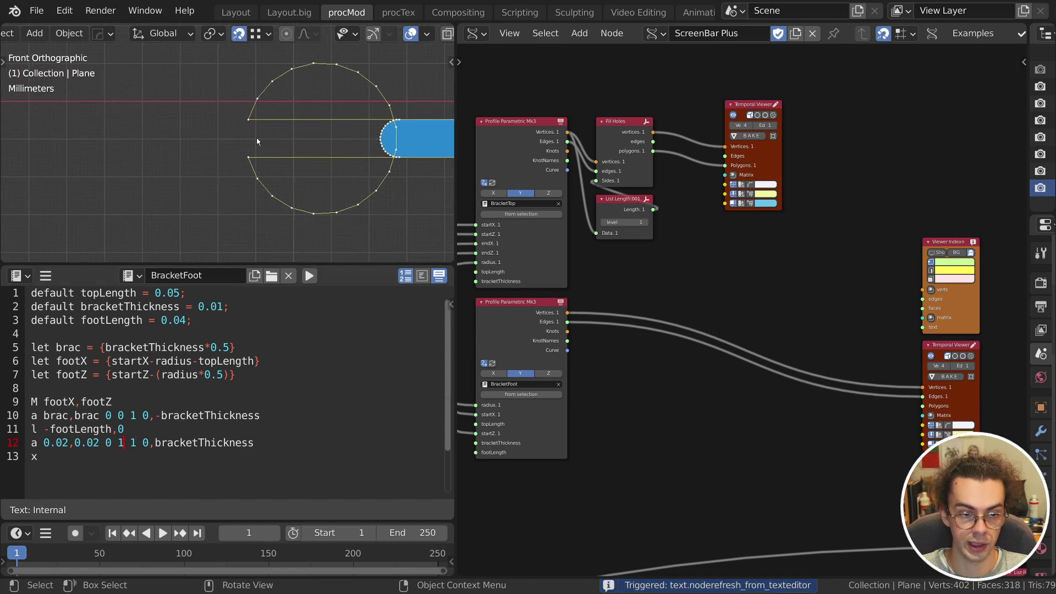
{"action": "key", "text": "Right"}
{"action": "key", "text": "Delete"}
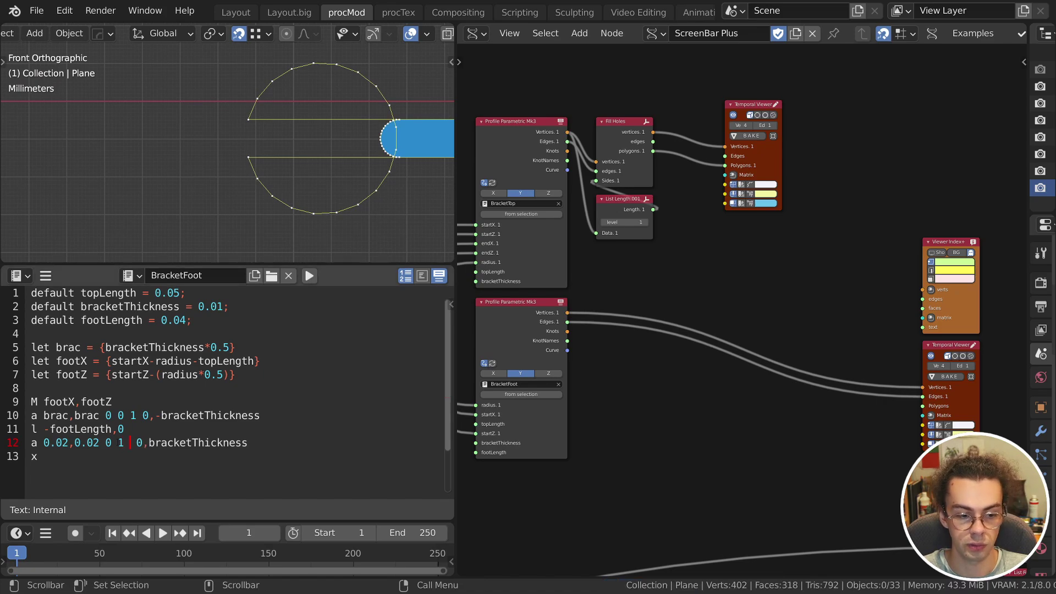
{"action": "type", "text": "0"}
{"action": "key", "text": "ctrl+Return"}
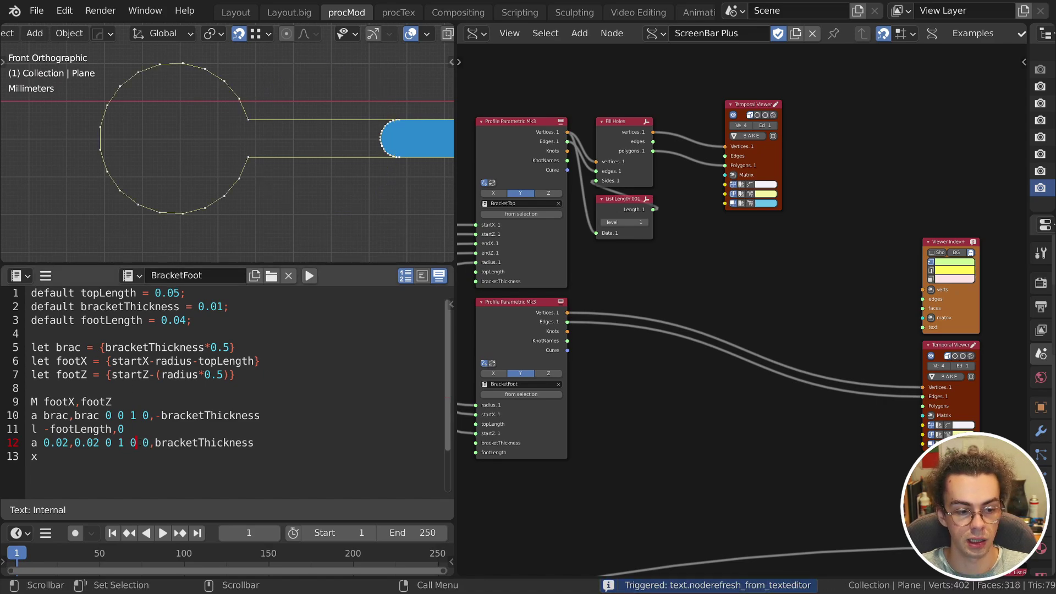
Add "default footRadius = 0.02;" below the footLength default.
{"action": "left_click_drag", "start_coordinate": [99, 443], "coordinate": [45, 443]}
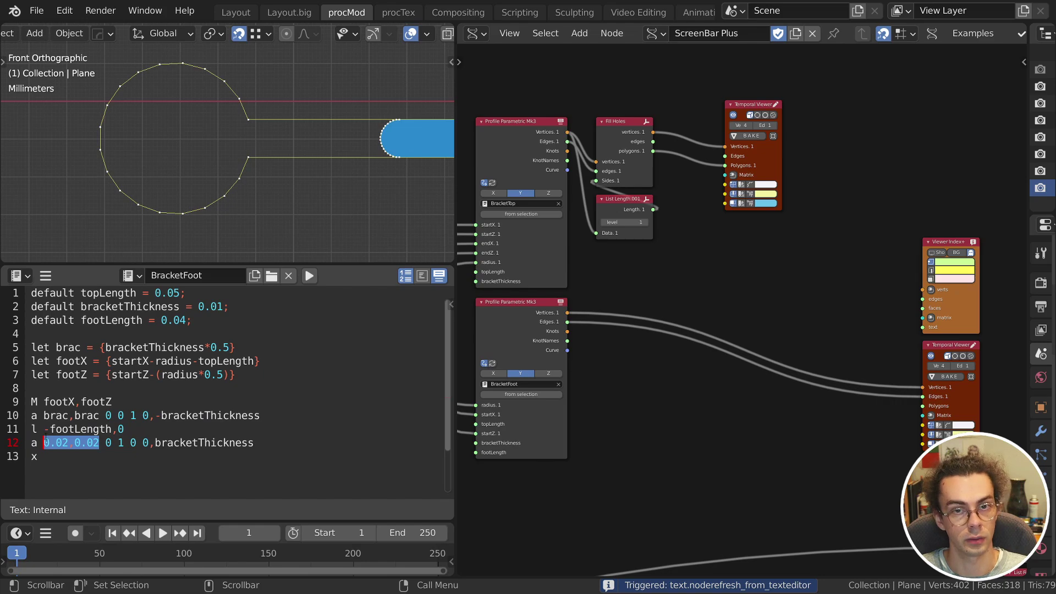
{"action": "left_click", "coordinate": [238, 322]}
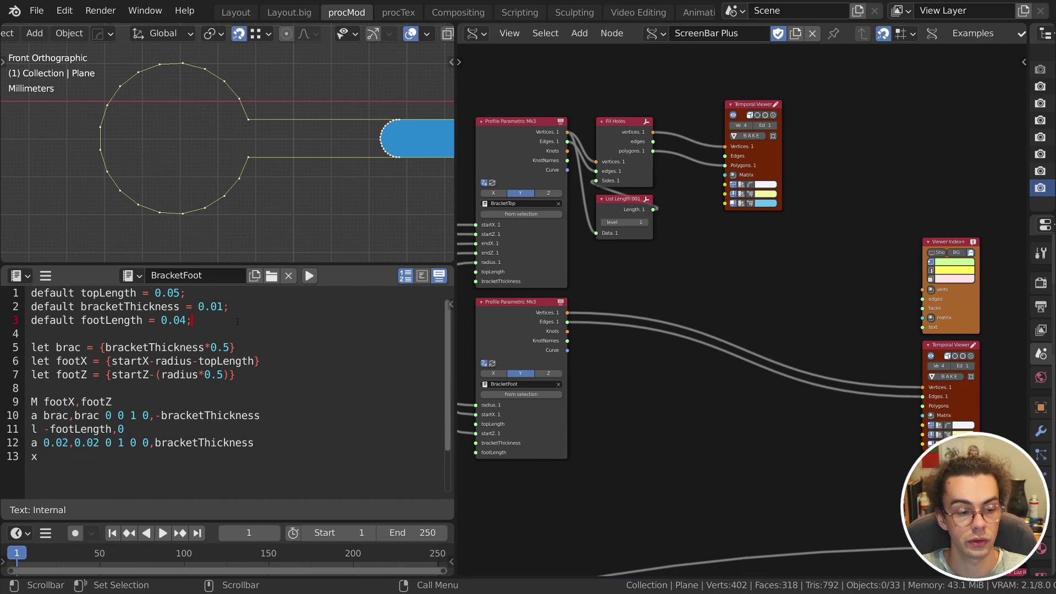
{"action": "key", "text": "Return"}
{"action": "type", "text": "de"}
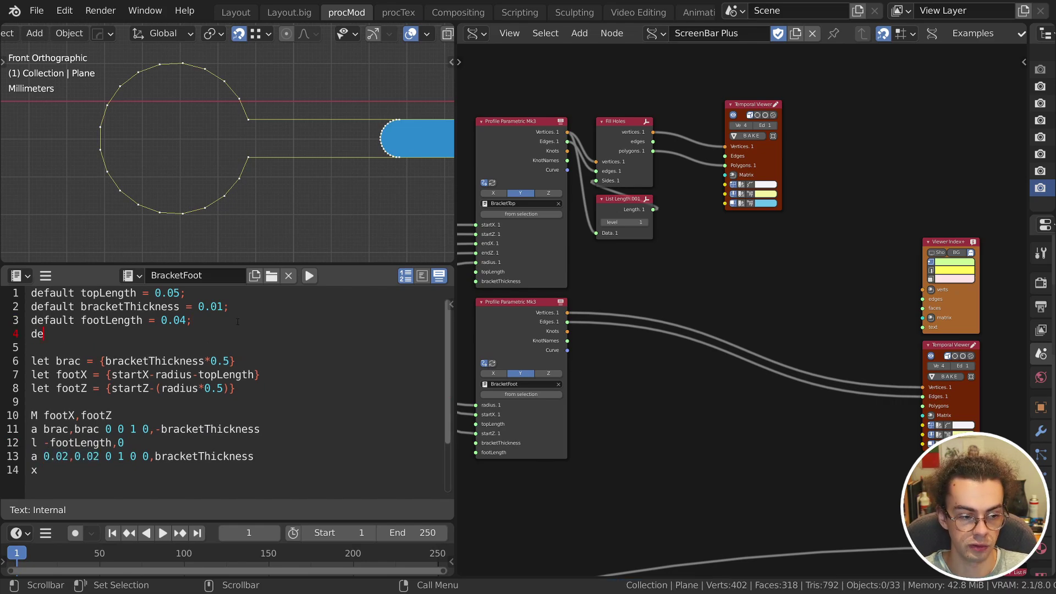
{"action": "type", "text": "fault footRadius "}
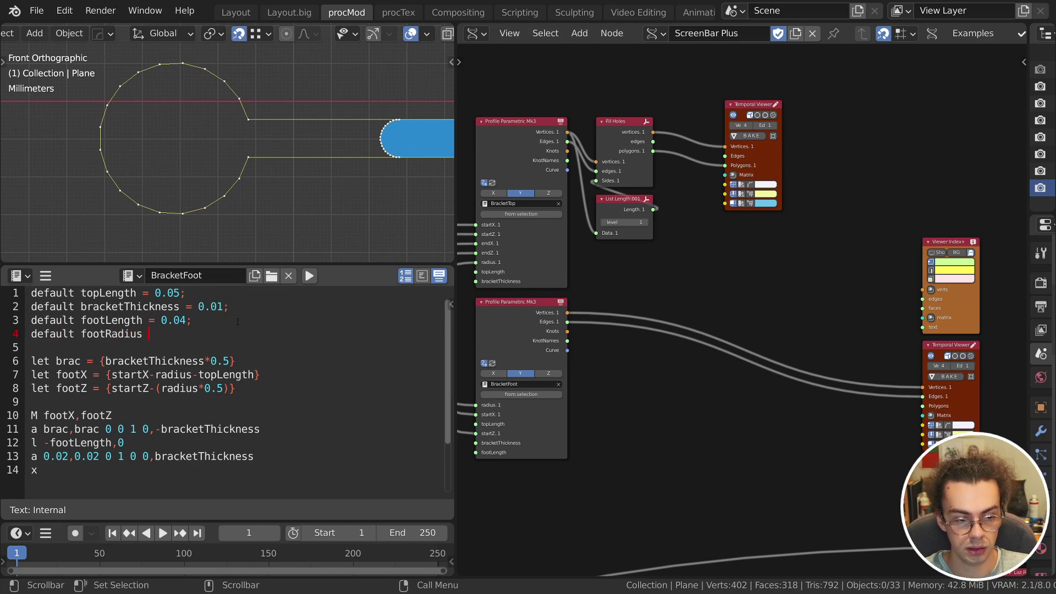
{"action": "type", "text": "= 0.02"}
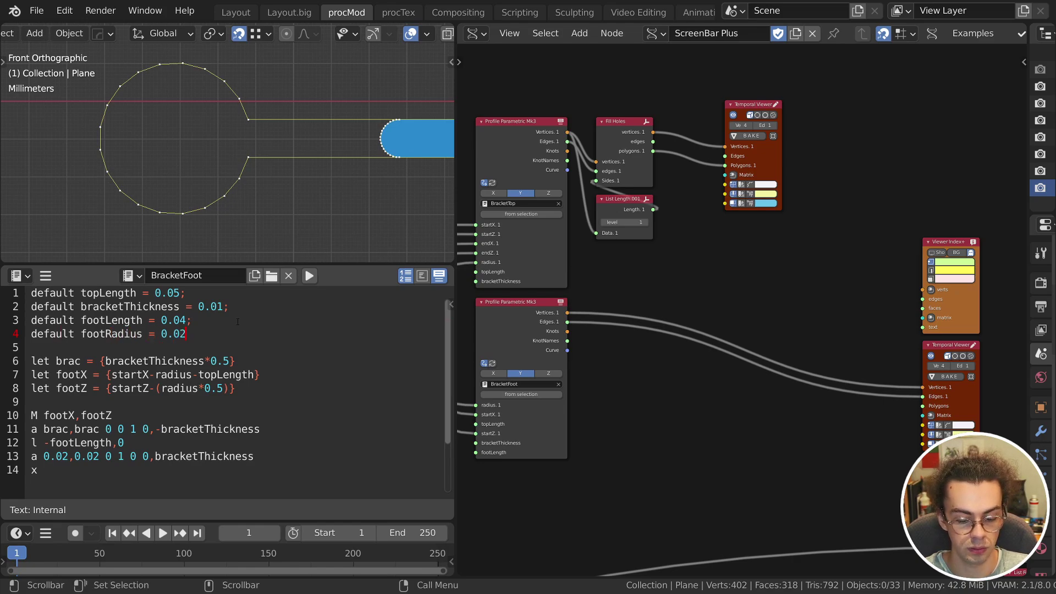
{"action": "type", "text": ";"}
Replace the end arc's two 0.02 radii with "footRadius,footRadius" and refresh the profile node.
{"action": "left_click_drag", "start_coordinate": [44, 457], "coordinate": [99, 457]}
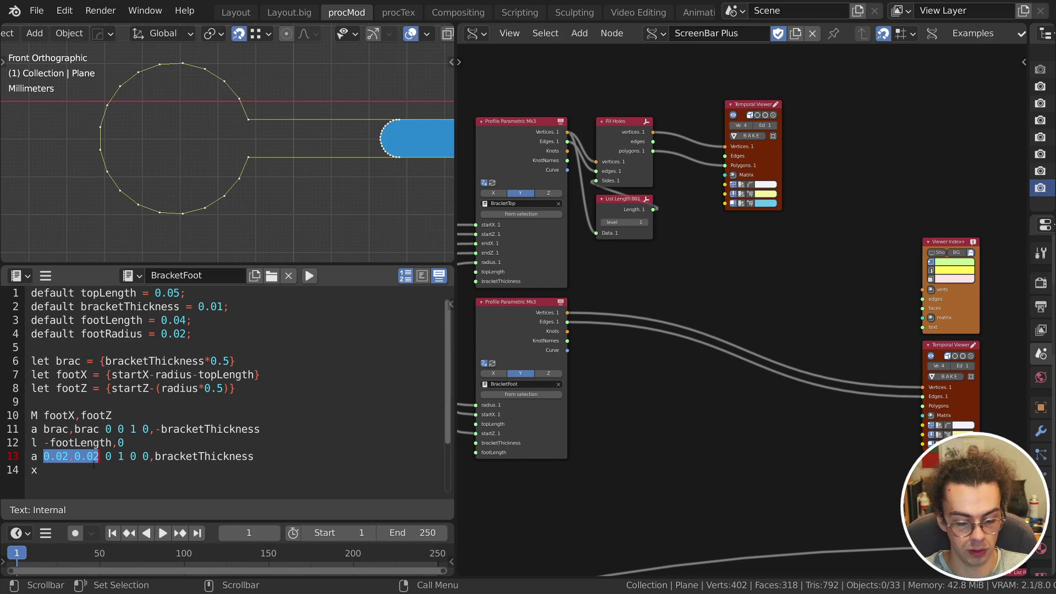
{"action": "type", "text": "footRadius,footRadius"}
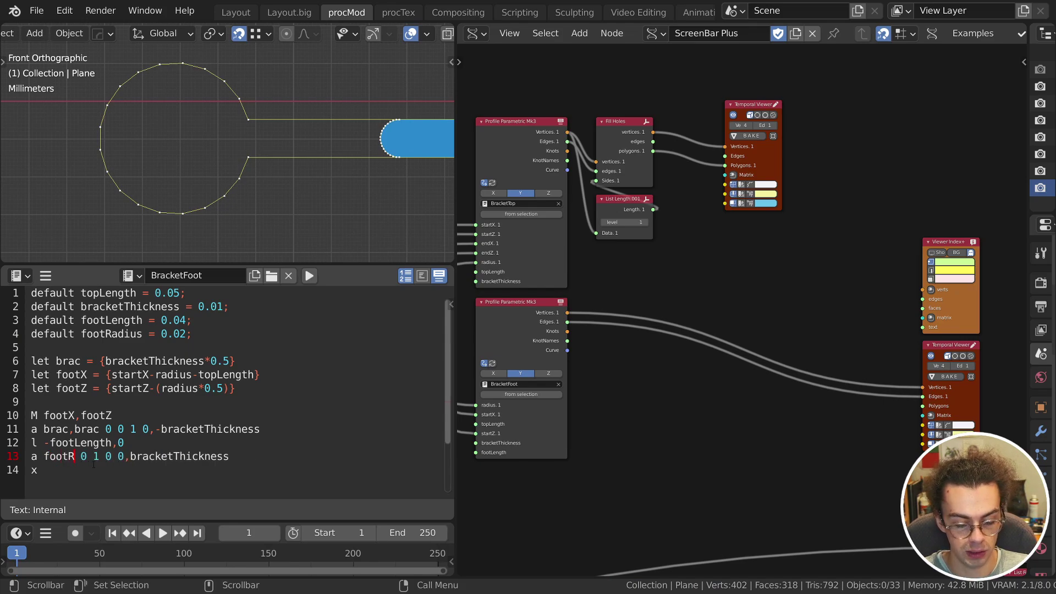
{"action": "key", "text": "ctrl+Return"}
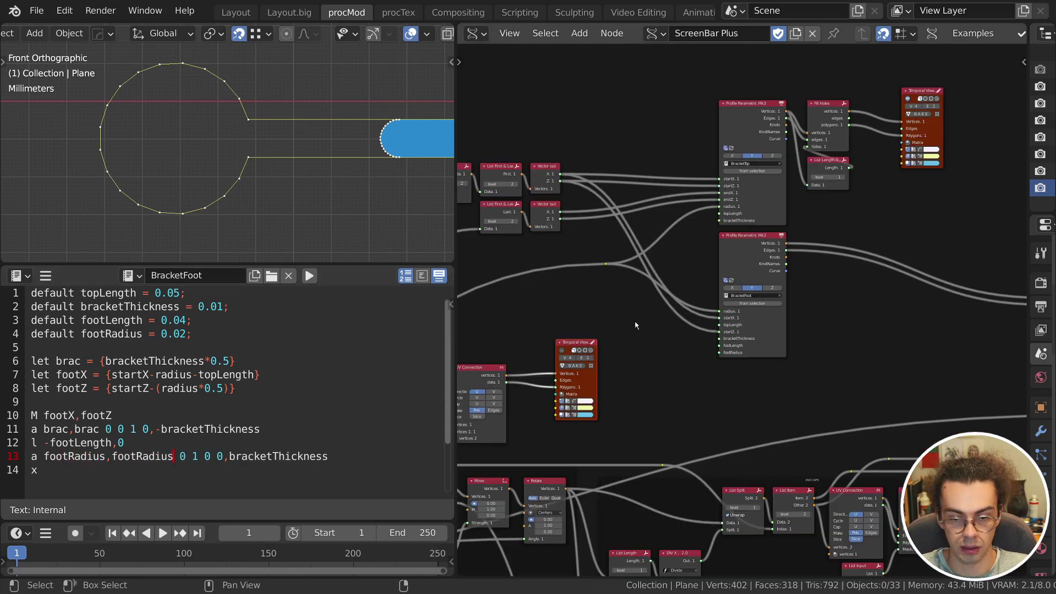
Move the UV Connection's Temporal Viewer node out of the way and place the radius reroute close to the two profile nodes.
{"action": "key", "text": "g"}
{"action": "left_click", "coordinate": [612, 349]}
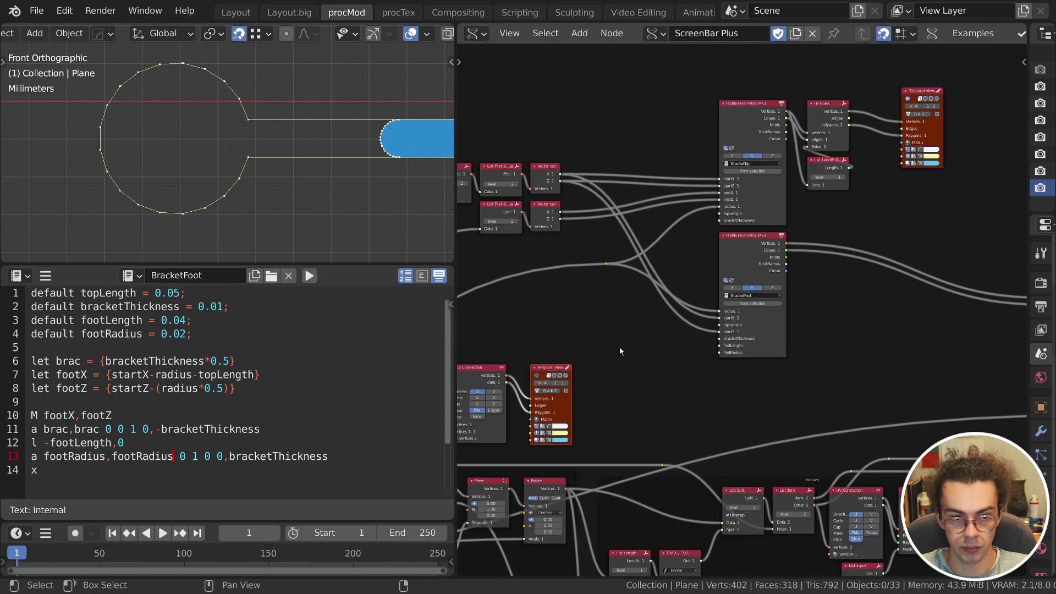
{"action": "scroll", "coordinate": [603, 237], "scroll_direction": "up", "scroll_amount": 3}
{"action": "left_click_drag", "start_coordinate": [529, 247], "coordinate": [609, 321]}
{"action": "key", "text": "g"}
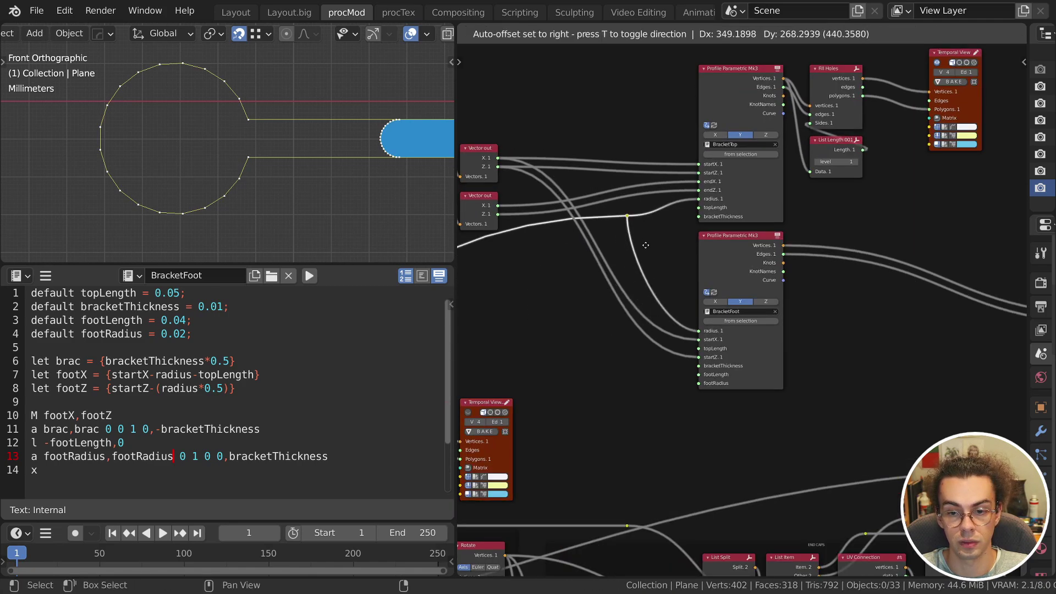
{"action": "left_click", "coordinate": [677, 283]}
{"action": "middle_click_drag", "start_coordinate": [568, 315], "coordinate": [612, 308]}
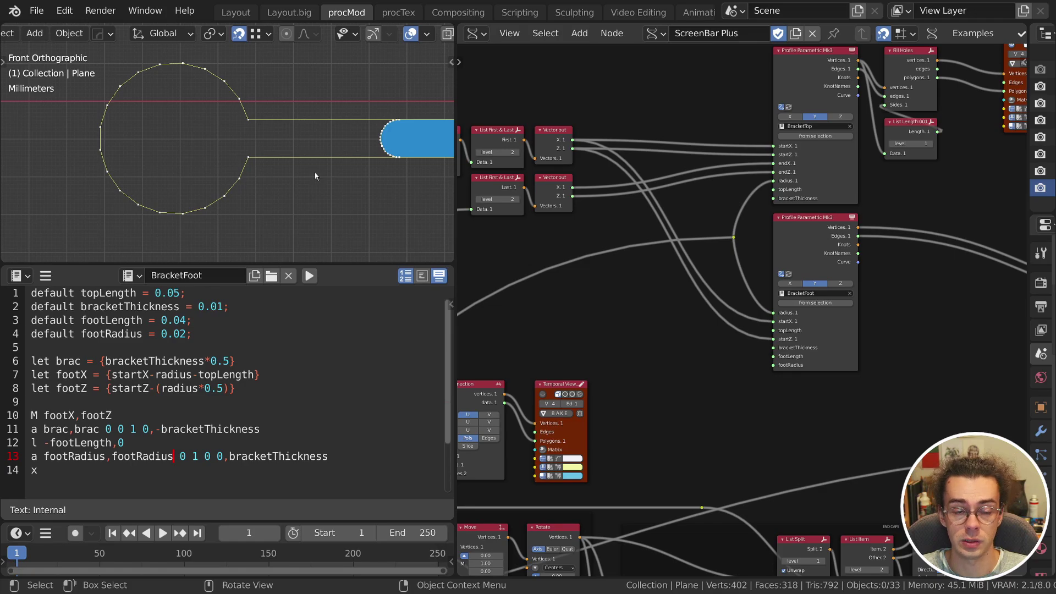
Add an A Number node in the empty space before the BracketFoot profile node and label it topLength.
{"action": "key", "text": "shift+a"}
{"action": "key", "text": "shift+a"}
{"action": "left_click", "coordinate": [607, 243]}
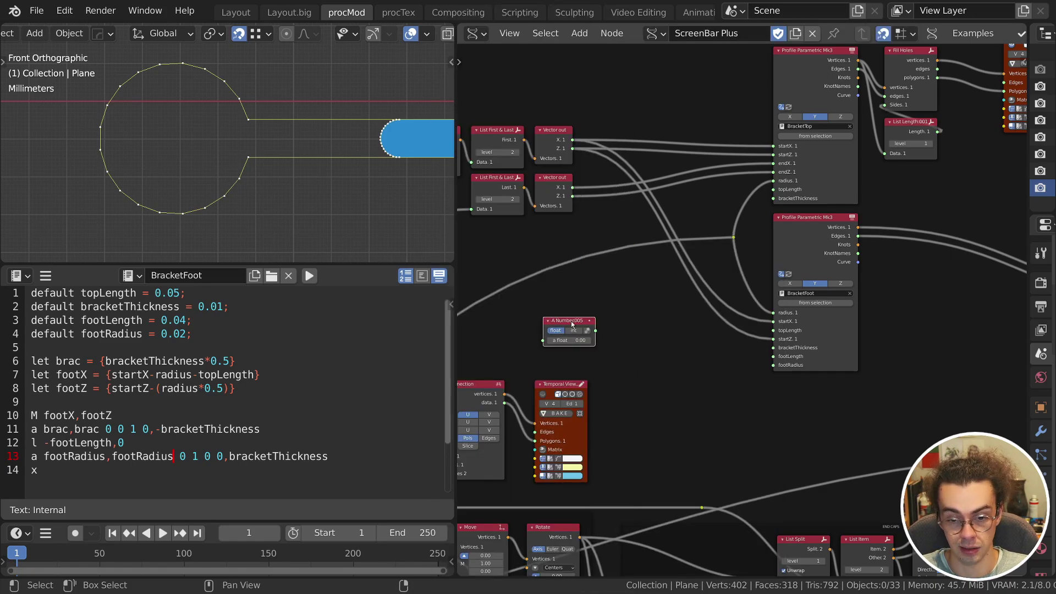
{"action": "left_click", "coordinate": [572, 325]}
{"action": "scroll", "coordinate": [572, 324], "scroll_direction": "up", "scroll_amount": 2}
{"action": "key", "text": "F2"}
{"action": "type", "text": "topLe"}
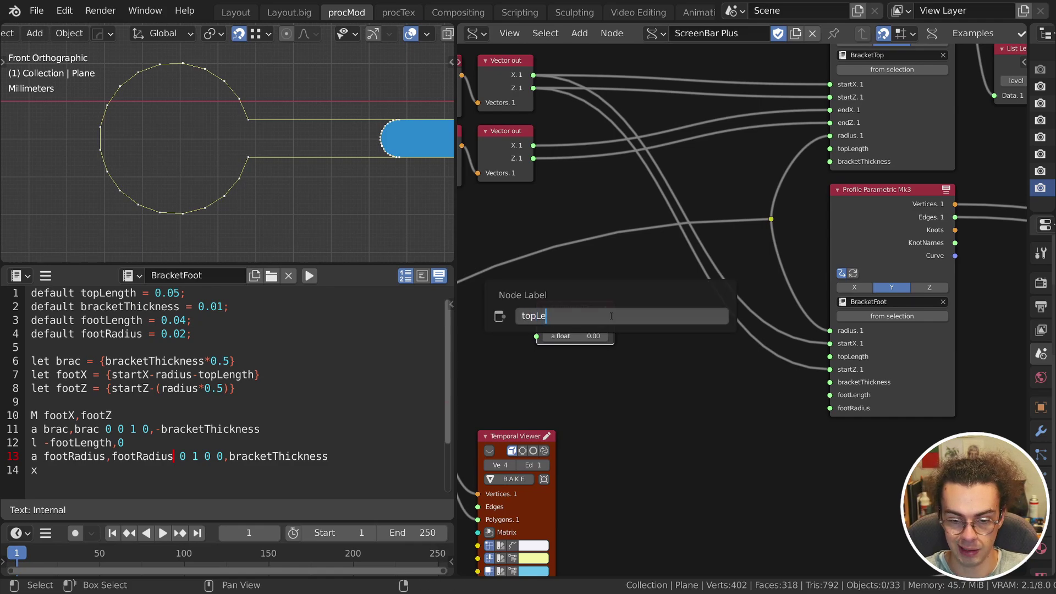
{"action": "type", "text": "ngth"}
{"action": "key", "text": "Return"}
Set the topLength number to 0.05 and link it to the topLength inputs of both profile nodes.
{"action": "left_click", "coordinate": [567, 336]}
{"action": "type", "text": "0.05"}
{"action": "key", "text": "Return"}
{"action": "left_click_drag", "start_coordinate": [614, 322], "coordinate": [830, 356]}
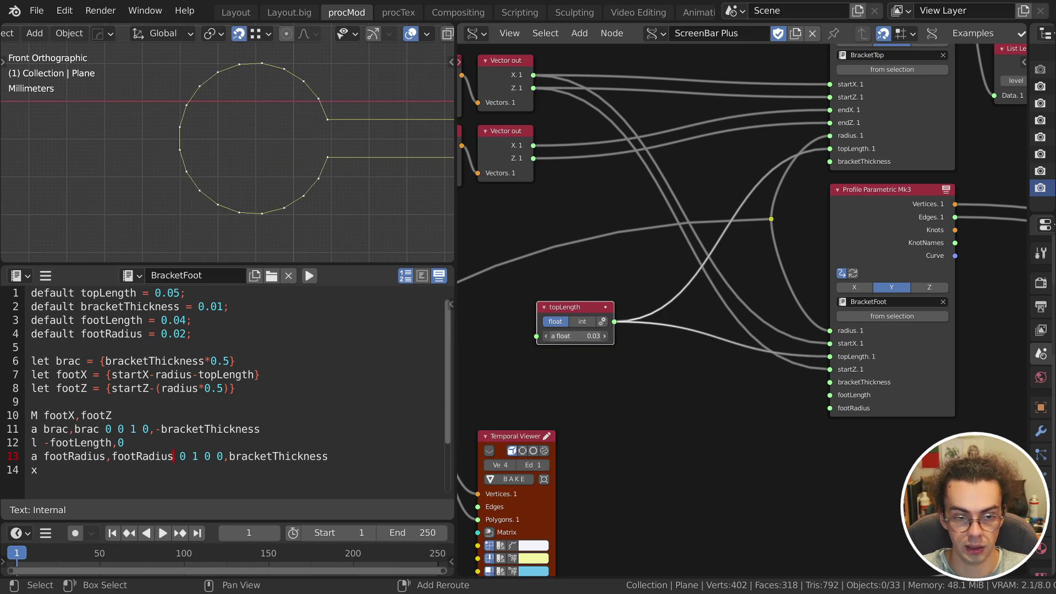
Duplicate the topLength number node below itself, link the copy to both bracketThickness inputs, and set its value to 0.01.
{"action": "left_click_drag", "start_coordinate": [559, 313], "coordinate": [547, 289]}
{"action": "key", "text": "shift+d"}
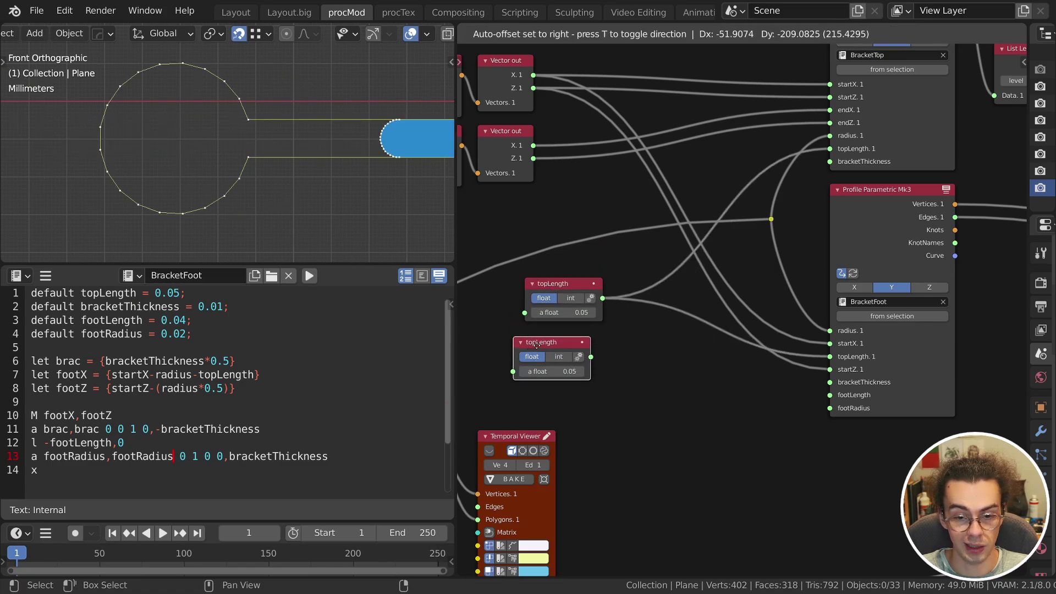
{"action": "left_click", "coordinate": [547, 336]}
{"action": "double_click", "coordinate": [551, 360]}
{"action": "type", "text": "0.01"}
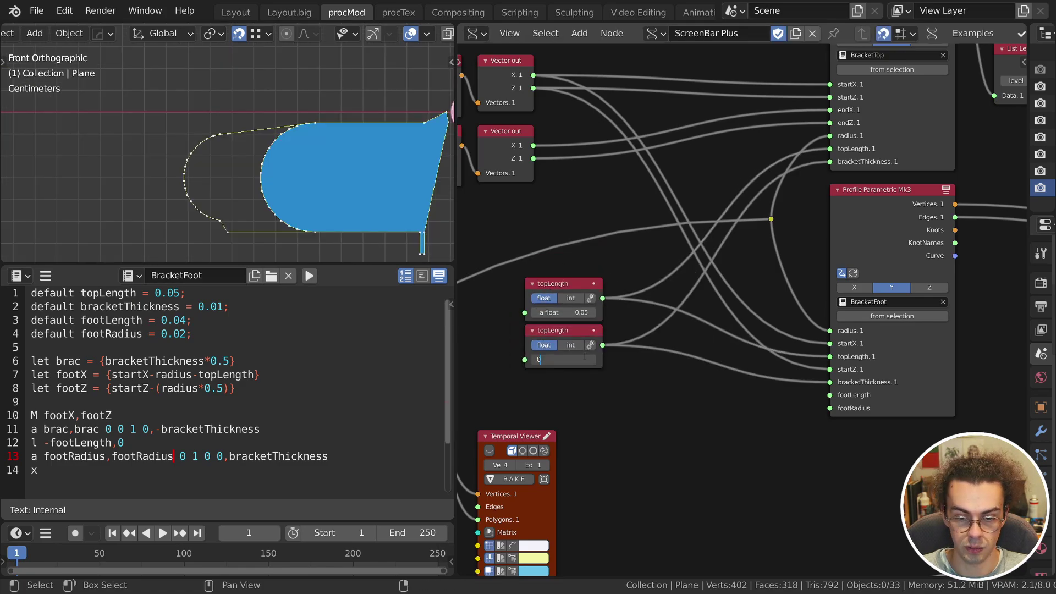
{"action": "key", "text": "Return"}
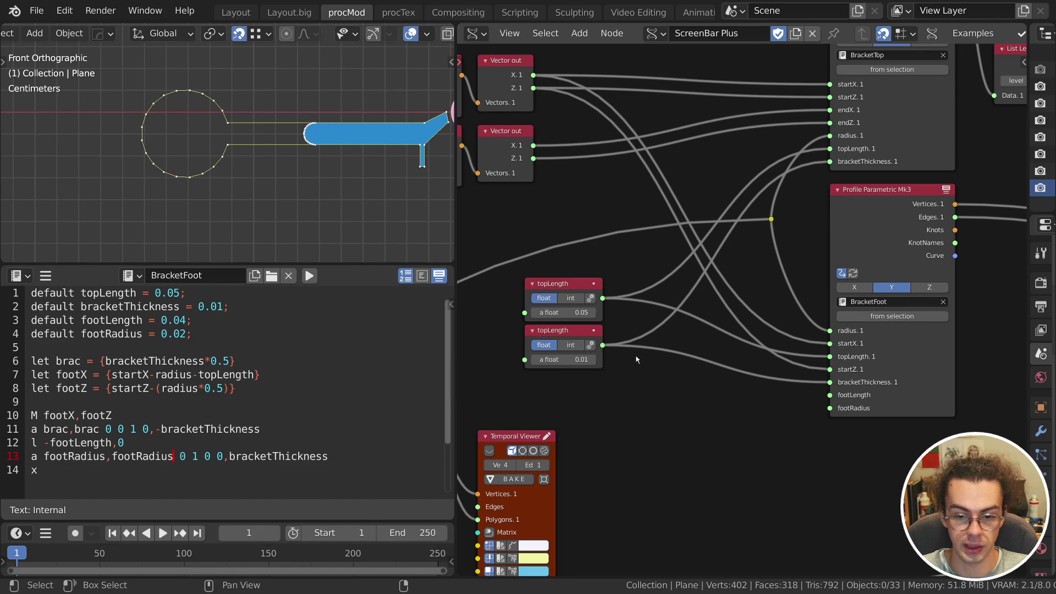
Duplicate number nodes labelled footLength at 0.04 and footRadius at 0.03, linking each to the matching BracketFoot profile input.
{"action": "left_click_drag", "start_coordinate": [636, 359], "coordinate": [564, 273]}
{"action": "key", "text": "g"}
{"action": "left_click", "coordinate": [587, 277]}
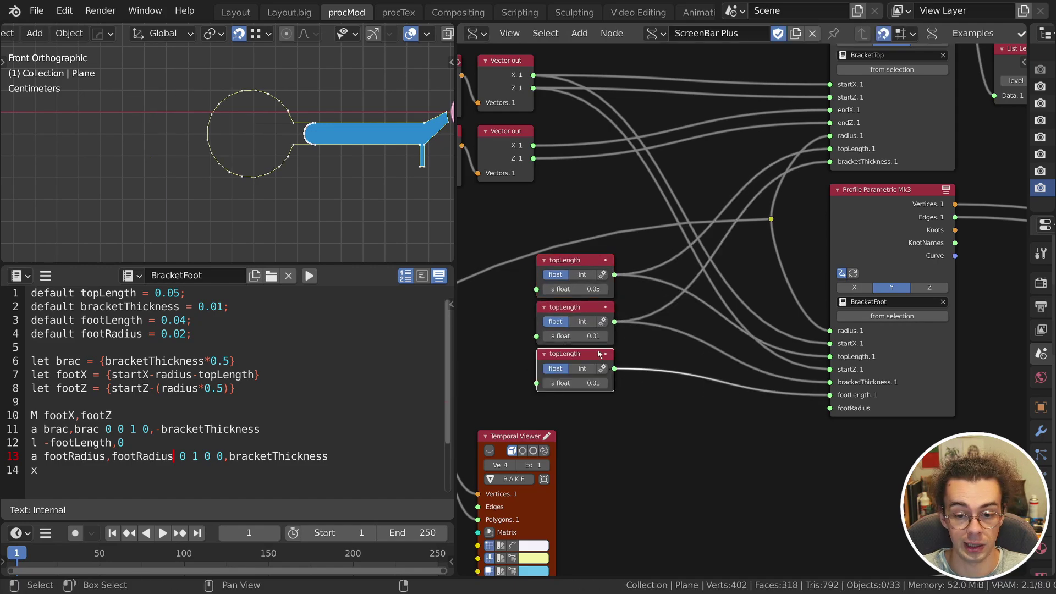
{"action": "key", "text": "F2"}
{"action": "type", "text": "foot"}
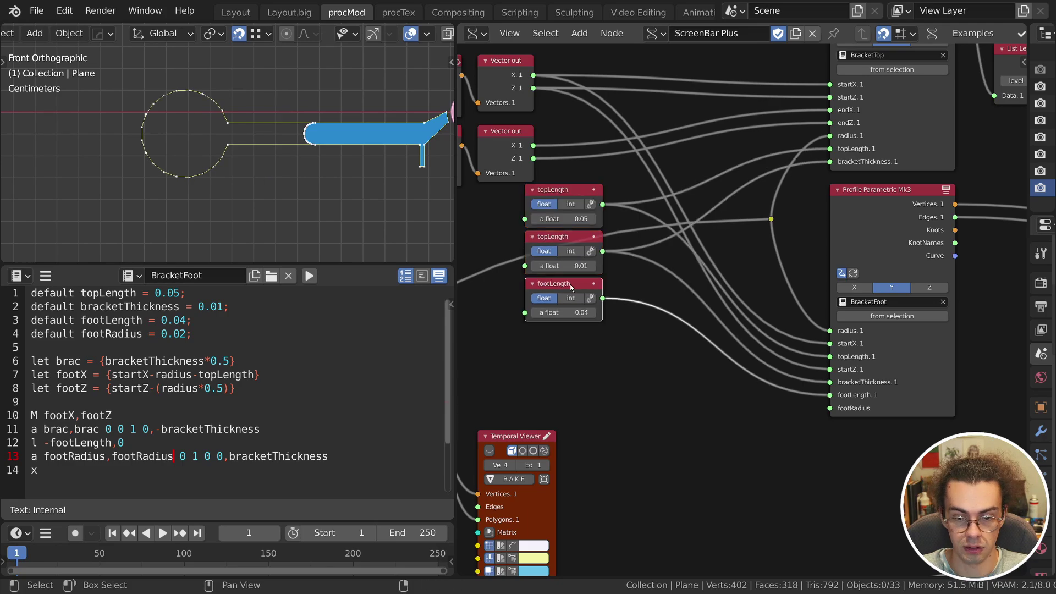
{"action": "key", "text": "shift+d"}
{"action": "left_click", "coordinate": [570, 338]}
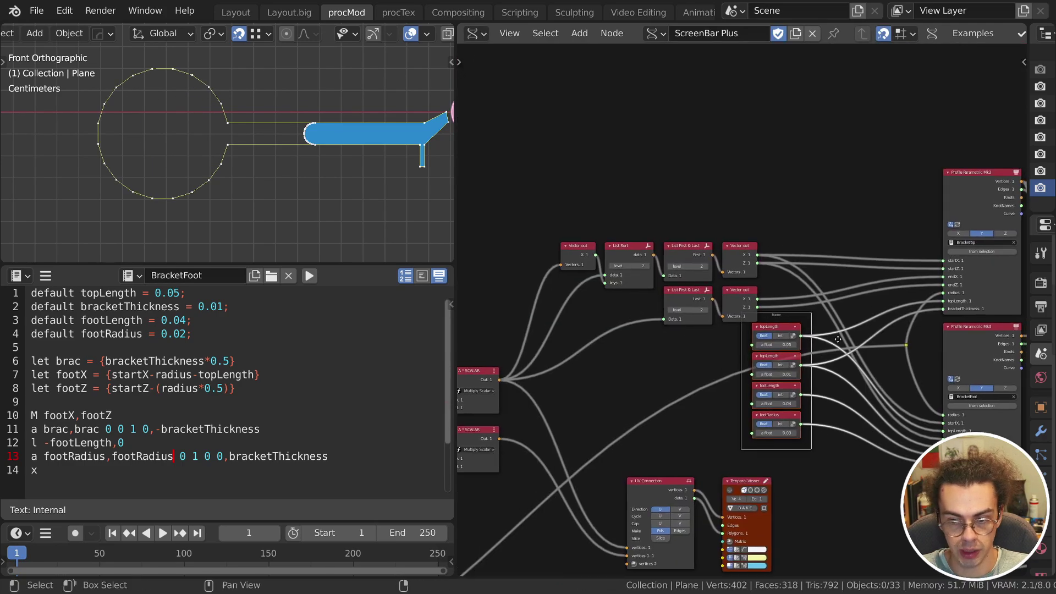
Frame the four number nodes, move the frame above the Vector out nodes, and give it a label and a red colour.
{"action": "key", "text": "g"}
{"action": "left_click", "coordinate": [708, 165]}
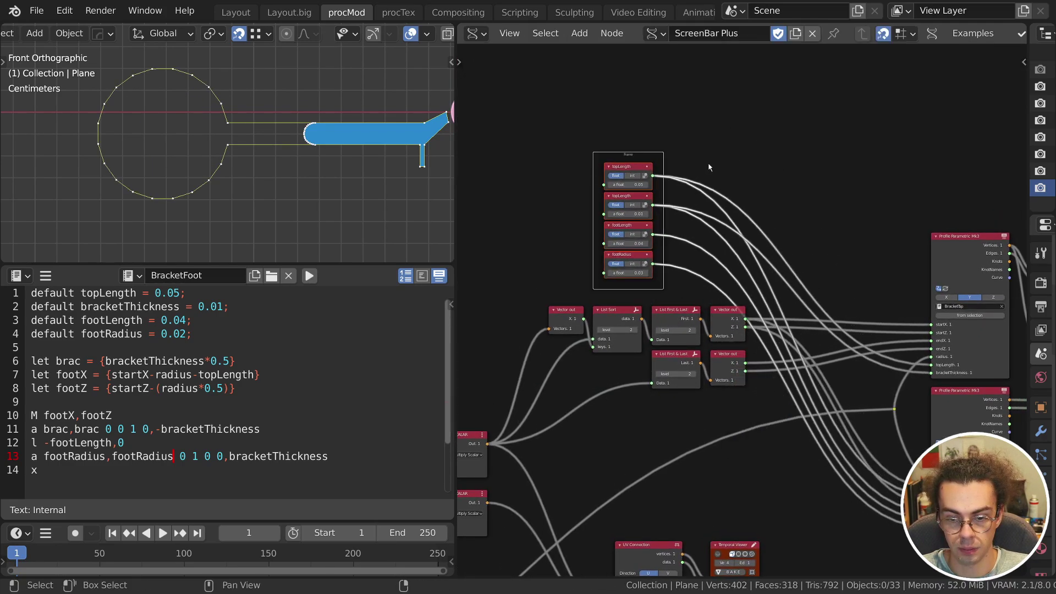
{"action": "scroll", "coordinate": [712, 208], "scroll_direction": "up", "scroll_amount": 3}
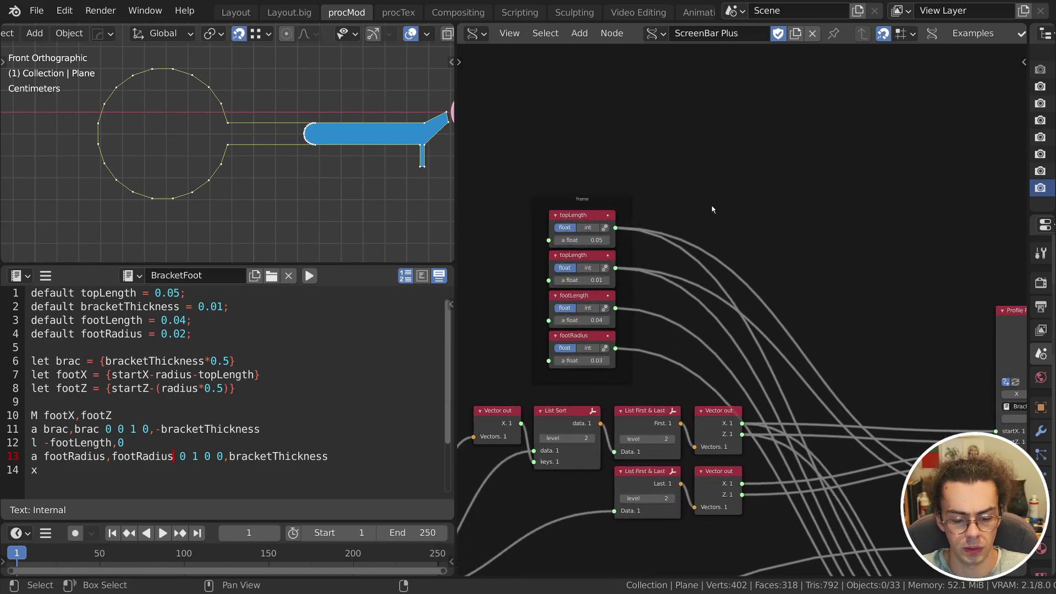
{"action": "scroll", "coordinate": [713, 209], "scroll_direction": "up", "scroll_amount": 1}
{"action": "left_click", "coordinate": [618, 195]}
{"action": "key", "text": "n"}
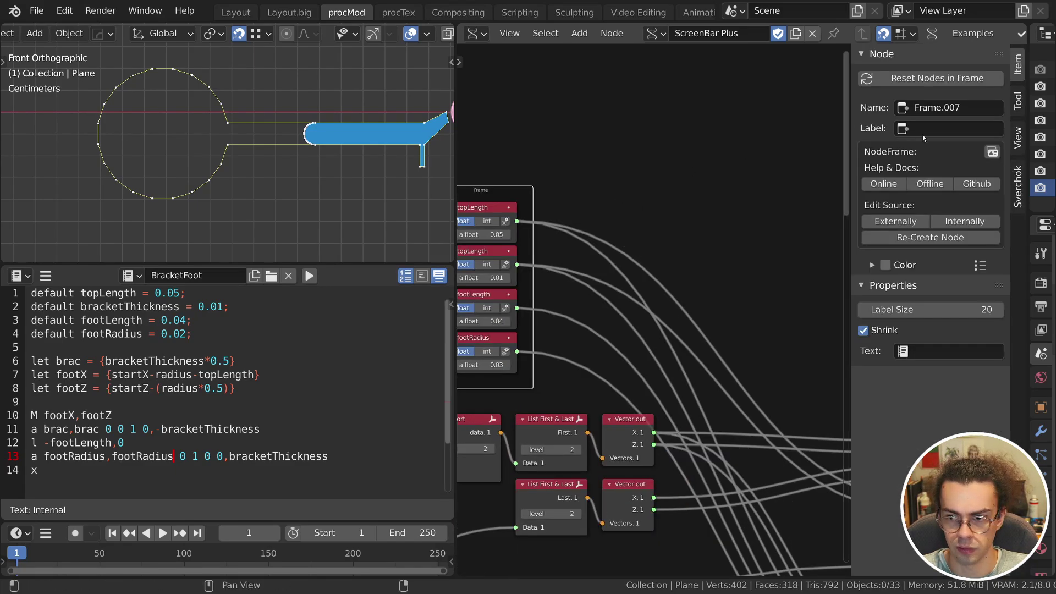
{"action": "left_click", "coordinate": [1018, 187]}
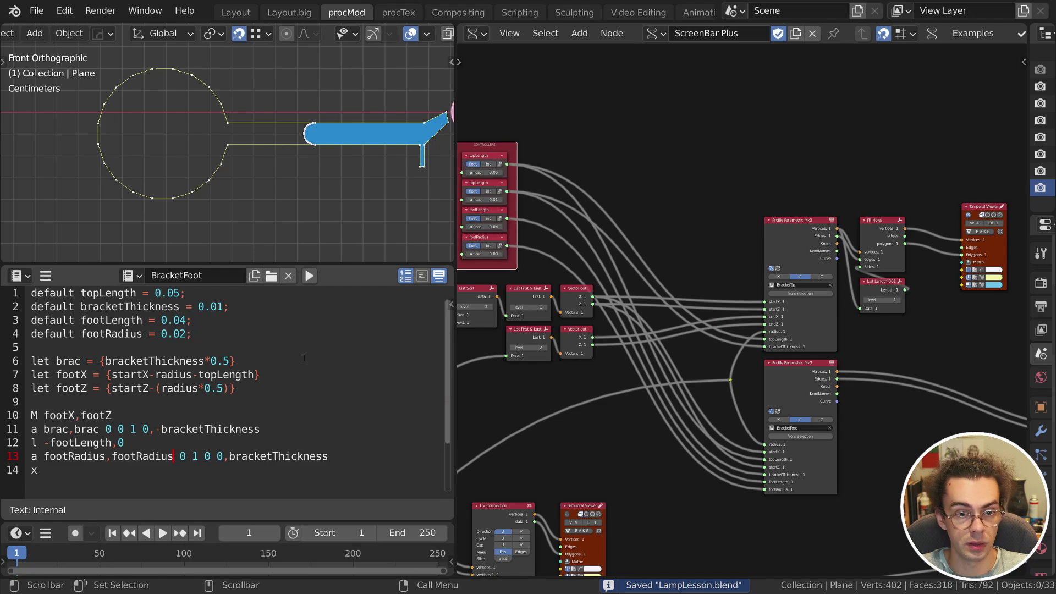
Duplicate the Fill Holes and List Length nodes beside the BracketFoot profile and link the profile's vertices and edges into them.
{"action": "middle_click_drag", "start_coordinate": [769, 325], "coordinate": [553, 308]}
{"action": "scroll", "coordinate": [552, 308], "scroll_direction": "up", "scroll_amount": 4}
{"action": "middle_click_drag", "start_coordinate": [769, 290], "coordinate": [744, 272]}
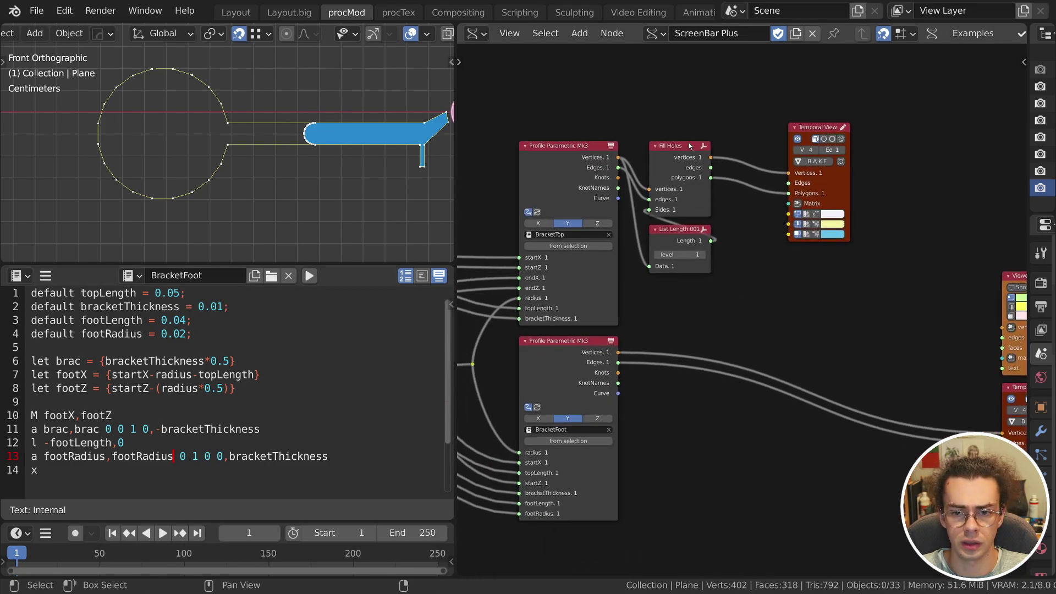
{"action": "key", "text": "shift+d"}
{"action": "left_click", "coordinate": [707, 353]}
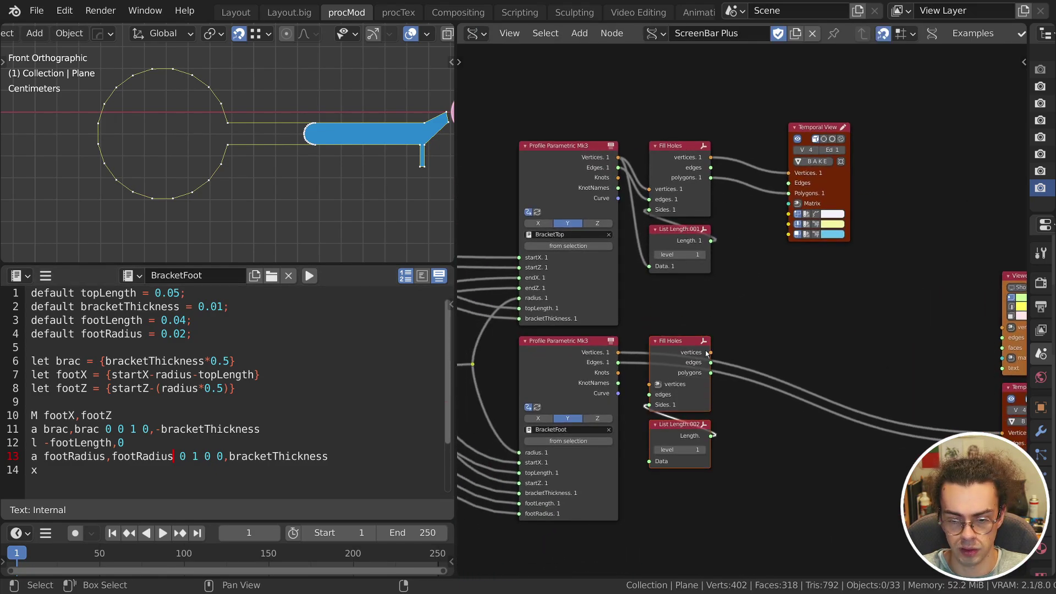
{"action": "middle_click_drag", "start_coordinate": [708, 354], "coordinate": [780, 300]}
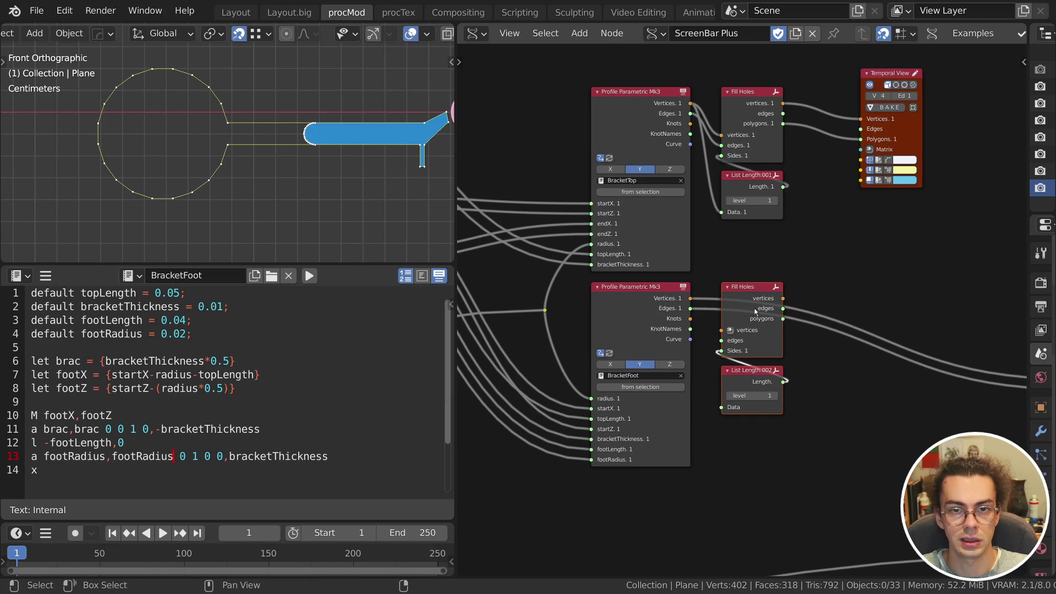
{"action": "scroll", "coordinate": [744, 340], "scroll_direction": "up", "scroll_amount": 2}
{"action": "left_click_drag", "start_coordinate": [690, 298], "coordinate": [708, 347]}
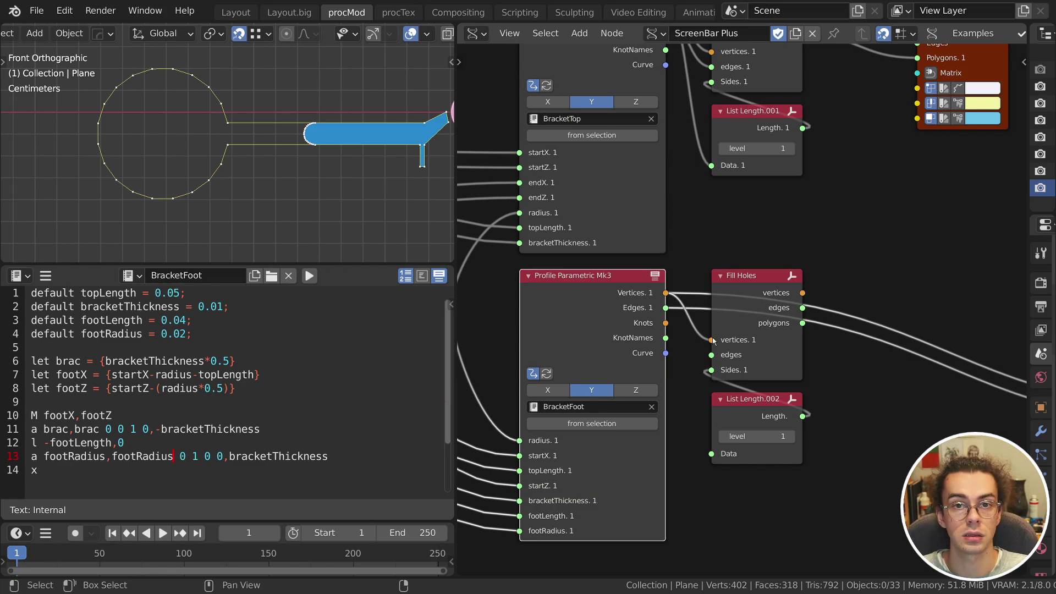
{"action": "left_click_drag", "start_coordinate": [665, 308], "coordinate": [711, 453]}
{"action": "scroll", "coordinate": [841, 365], "scroll_direction": "down", "scroll_amount": 2}
Duplicate the Temporal Viewer node and link the vertices and polygons of the BracketFoot Fill Holes node to the copy.
{"action": "middle_click_drag", "start_coordinate": [842, 366], "coordinate": [721, 392]}
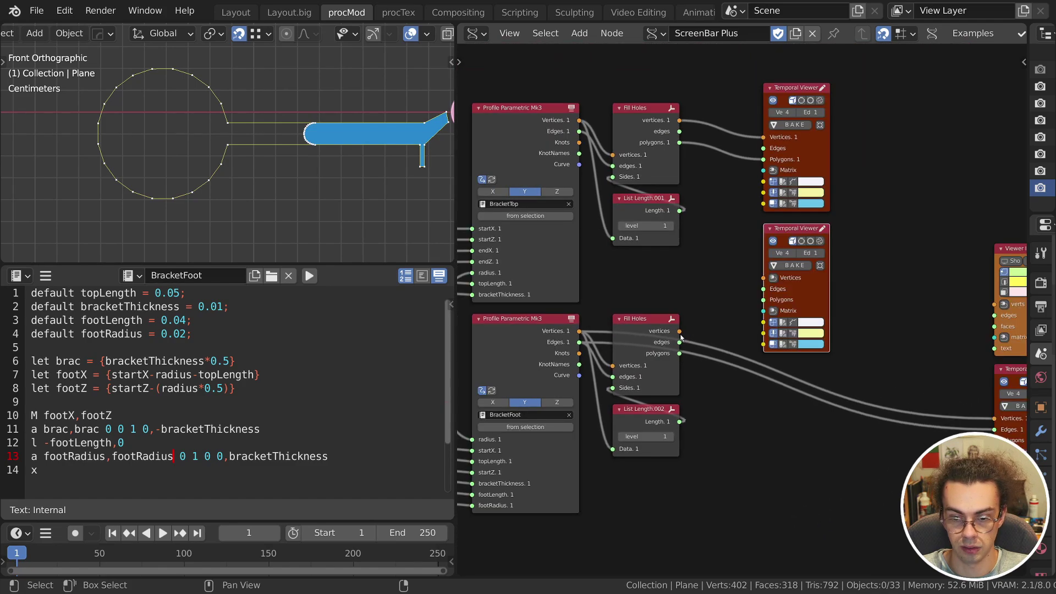
{"action": "left_click_drag", "start_coordinate": [680, 332], "coordinate": [765, 289]}
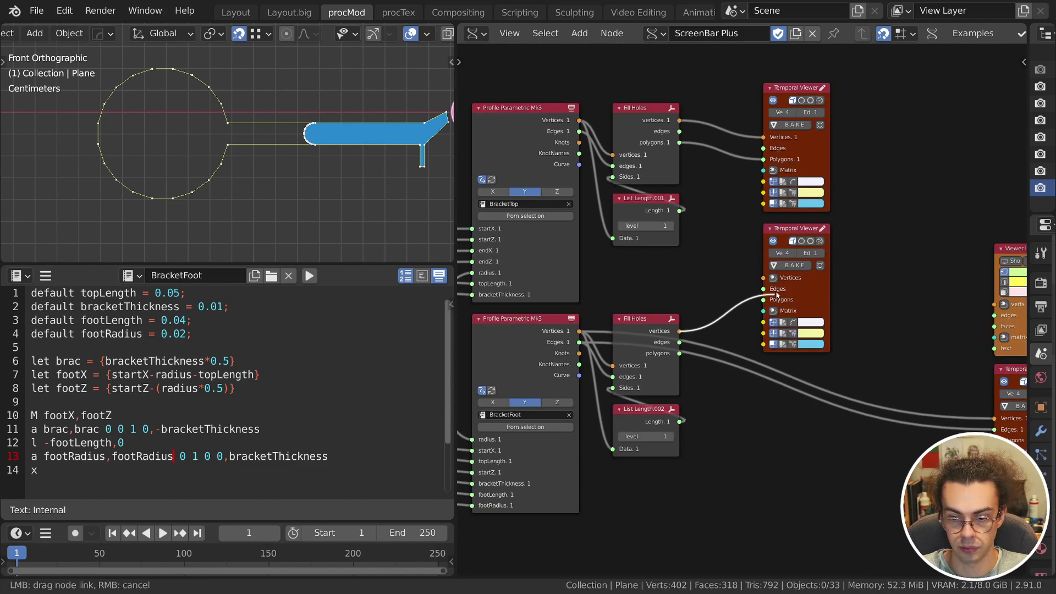
{"action": "left_click_drag", "start_coordinate": [765, 290], "coordinate": [772, 279]}
{"action": "scroll", "coordinate": [161, 102], "scroll_direction": "down", "scroll_amount": 3}
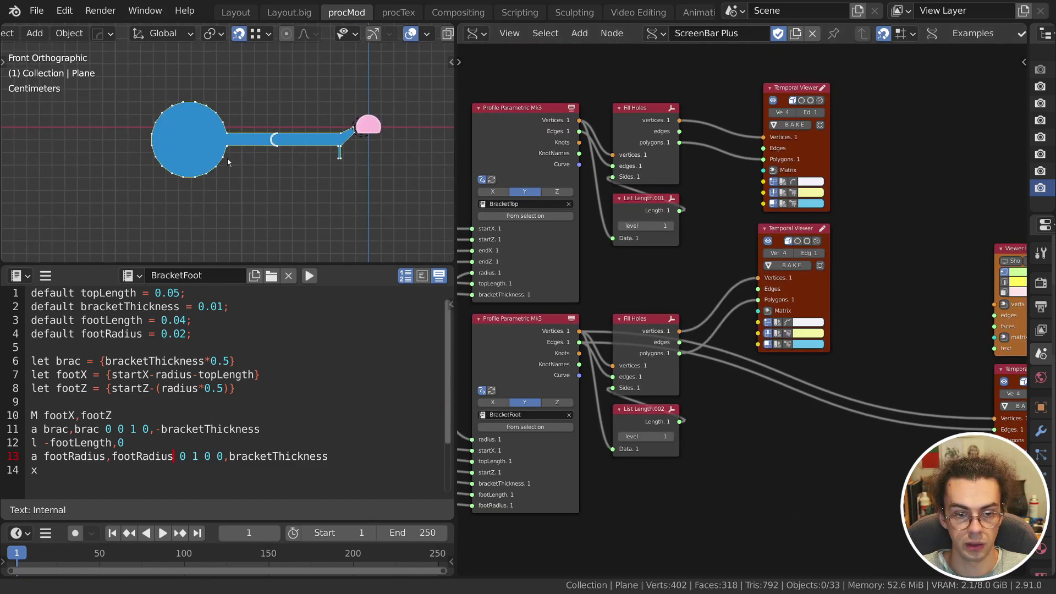
{"action": "middle_click_drag", "start_coordinate": [161, 102], "coordinate": [145, 112], "text": "shift"}
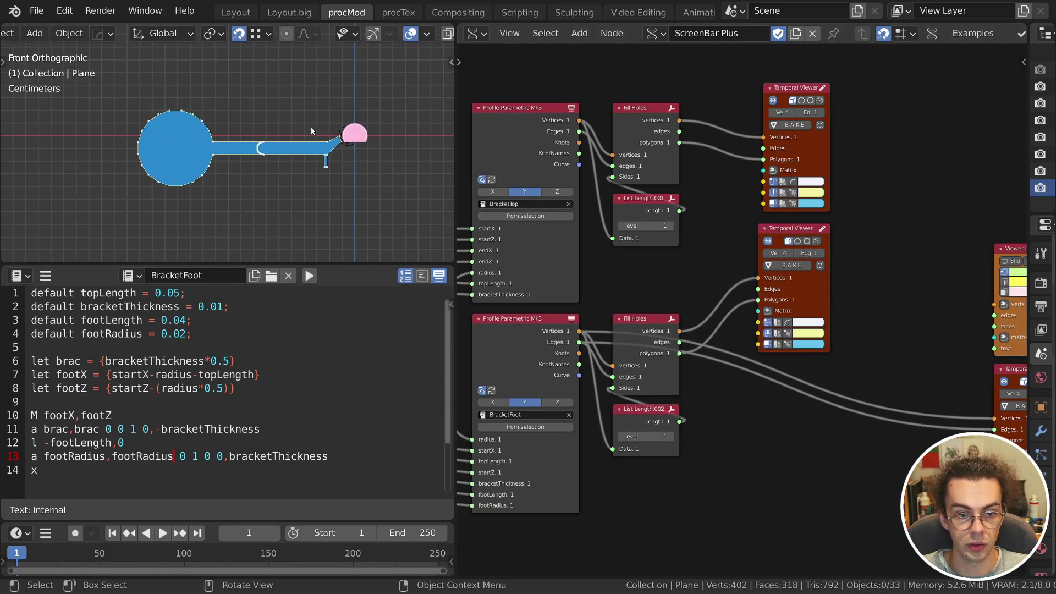
Shift BracketFoot's Fill Holes, List Length and Temporal Viewer nodes aside and insert a Rotate node between the profile's vertices and Fill Holes.
{"action": "middle_click_drag", "start_coordinate": [648, 268], "coordinate": [652, 219]}
{"action": "left_click_drag", "start_coordinate": [652, 220], "coordinate": [685, 256]}
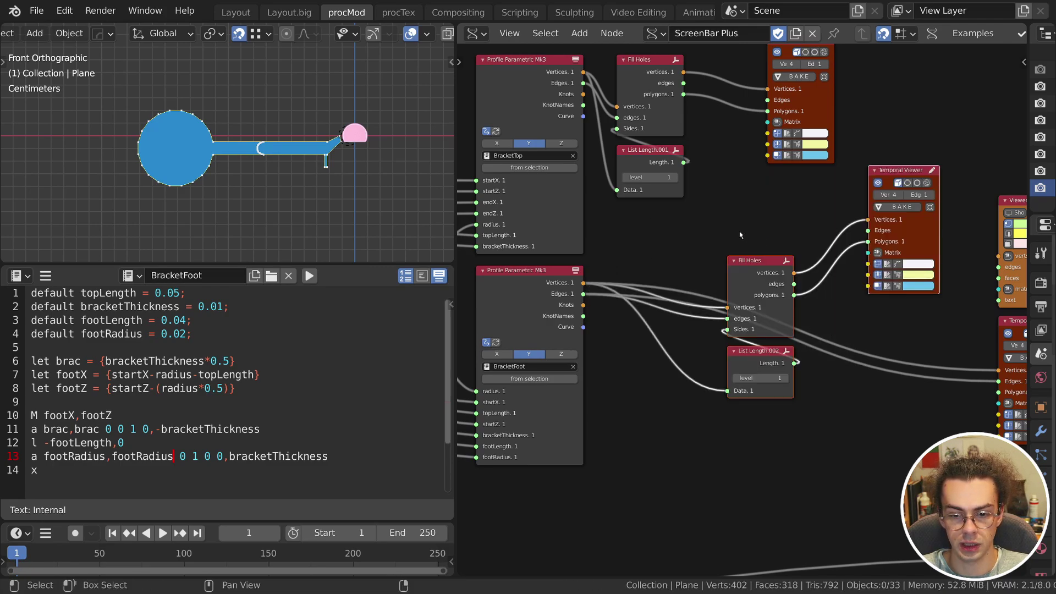
{"action": "key", "text": "shift+a"}
{"action": "key", "text": "Escape"}
{"action": "middle_click_drag", "start_coordinate": [739, 235], "coordinate": [739, 184]}
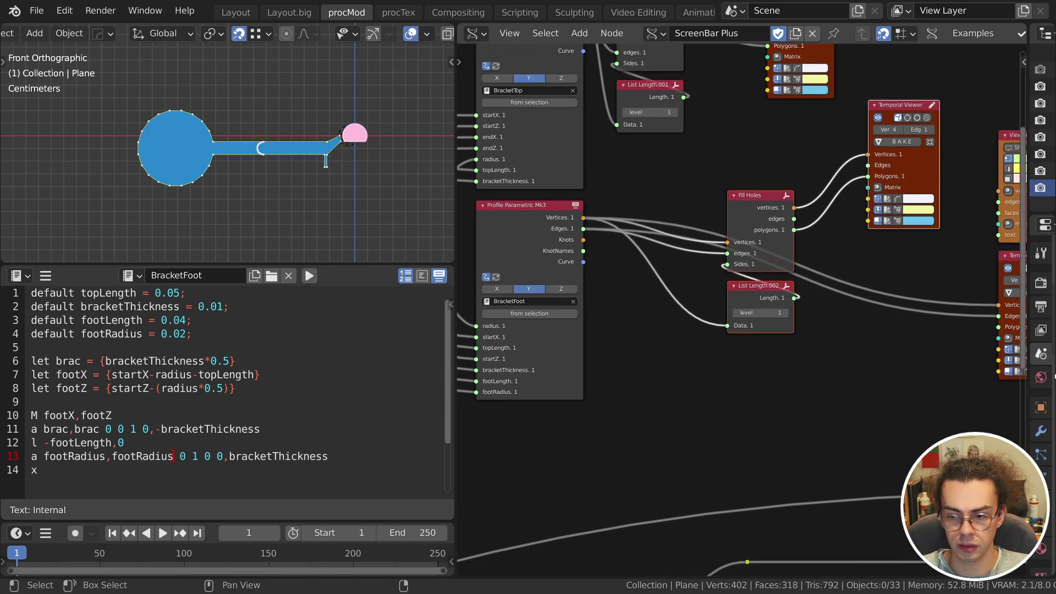
{"action": "key", "text": "shift+a"}
{"action": "mouse_move", "coordinate": [736, 168]}
{"action": "left_click", "coordinate": [869, 185]}
{"action": "left_click", "coordinate": [627, 196]}
{"action": "left_click_drag", "start_coordinate": [661, 197], "coordinate": [654, 219]}
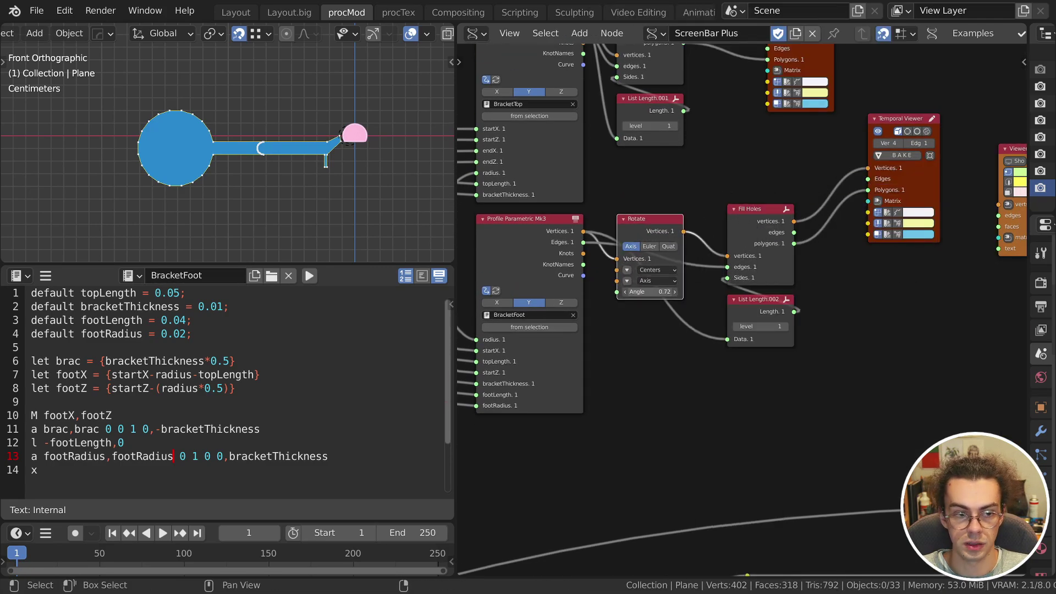
Set the Rotate node's axis to 0, 1, 0 and its angle to about -360.5, and check the foot in front view.
{"action": "left_click_drag", "start_coordinate": [653, 292], "coordinate": [488, 292]}
{"action": "middle_click_drag", "start_coordinate": [385, 220], "coordinate": [346, 220]}
{"action": "left_click_drag", "start_coordinate": [660, 292], "coordinate": [637, 292]}
{"action": "left_click", "coordinate": [627, 281]}
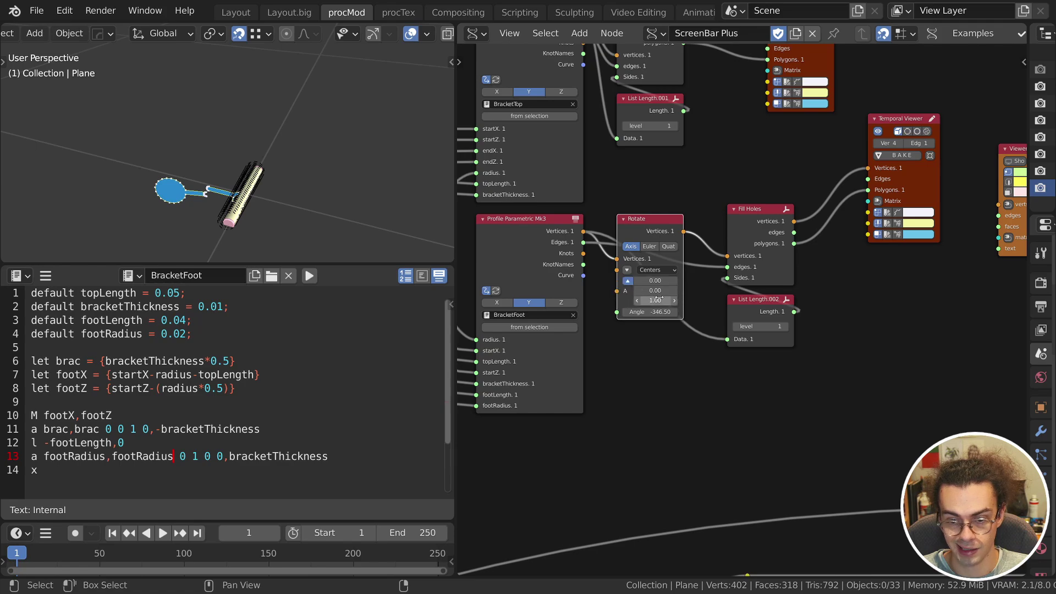
{"action": "double_click", "coordinate": [653, 300]}
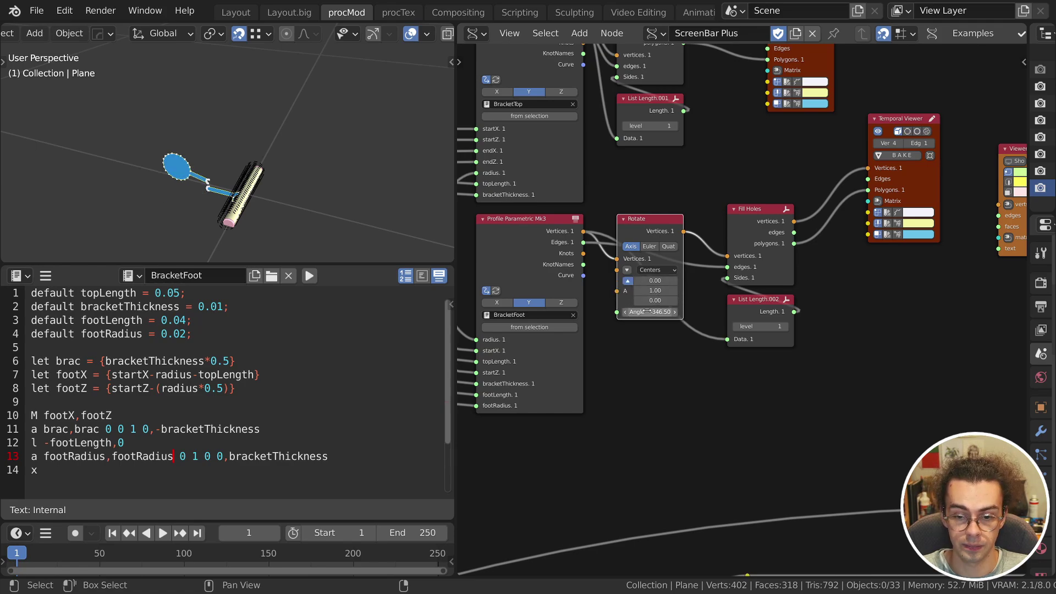
{"action": "mouse_move", "coordinate": [647, 312]}
{"action": "left_mouse_down"}
{"action": "mouse_move", "coordinate": [723, 311]}
{"action": "mouse_move", "coordinate": [606, 312]}
{"action": "mouse_move", "coordinate": [640, 312]}
{"action": "left_mouse_up"}
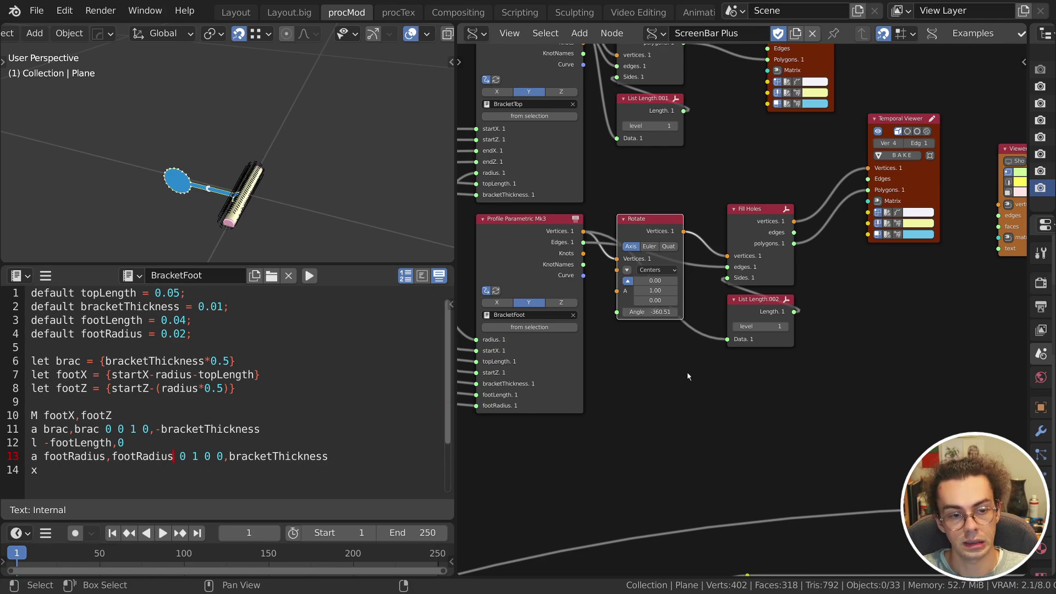
{"action": "key", "text": "KP_1"}
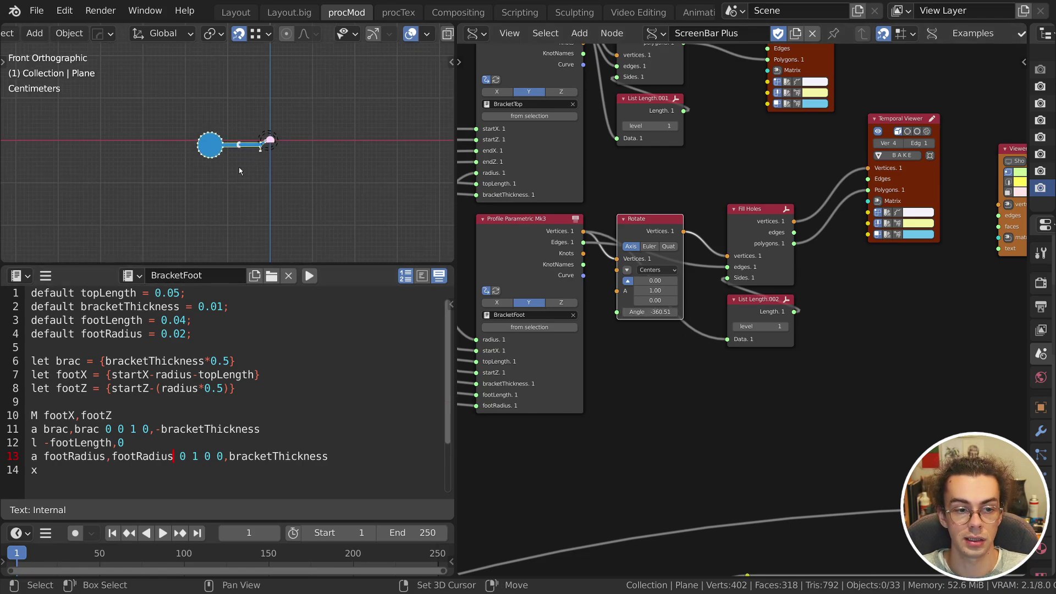
{"action": "scroll", "coordinate": [278, 152], "scroll_direction": "up", "scroll_amount": 7}
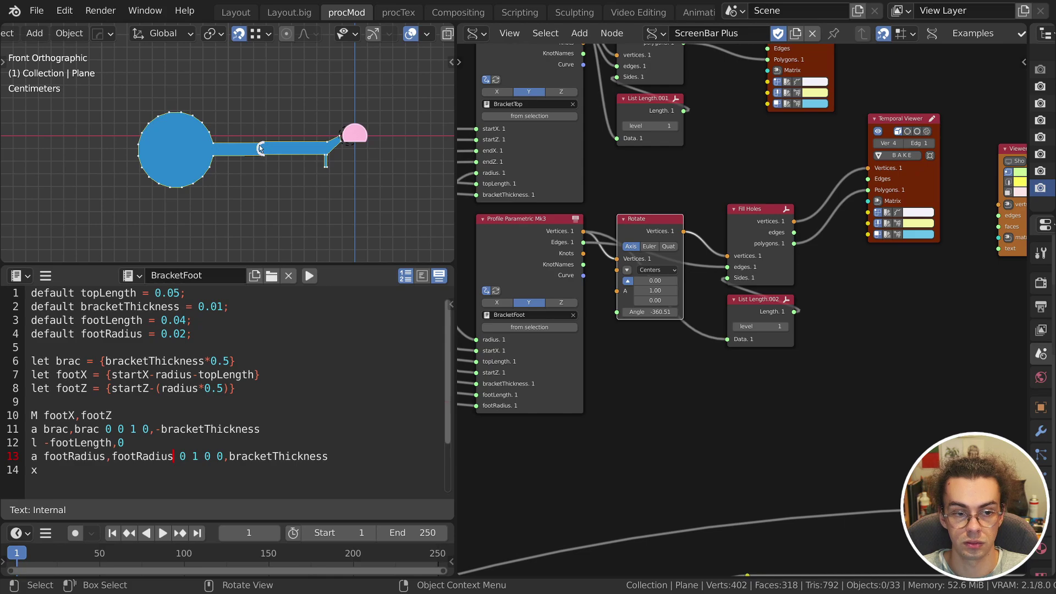
Add a Formula node below the BracketFoot profile node and widen it for a longer expression.
{"action": "middle_click_drag", "start_coordinate": [728, 363], "coordinate": [875, 273]}
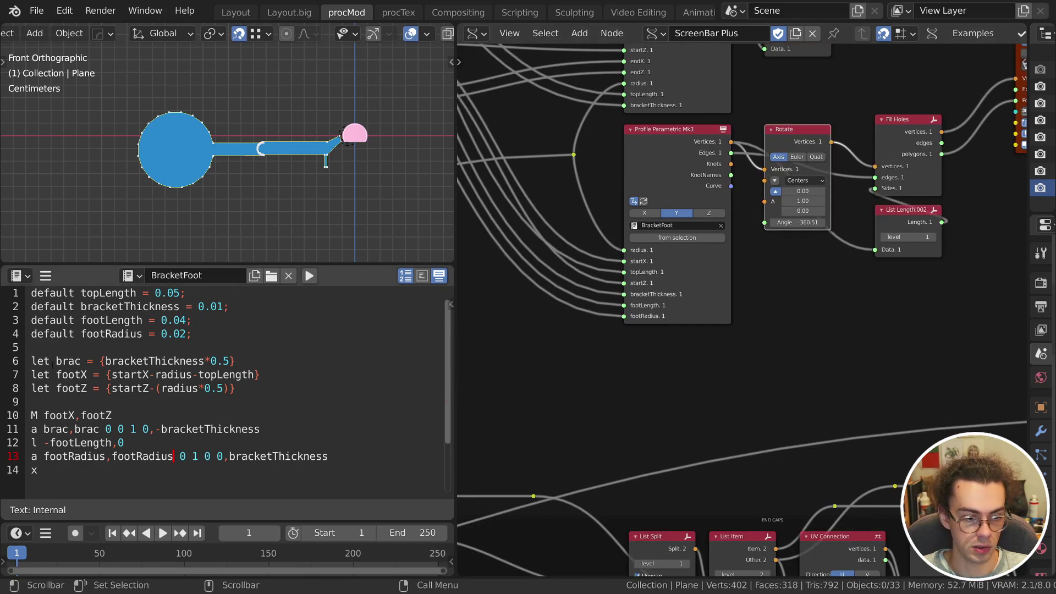
{"action": "left_click_drag", "start_coordinate": [31, 375], "coordinate": [281, 385]}
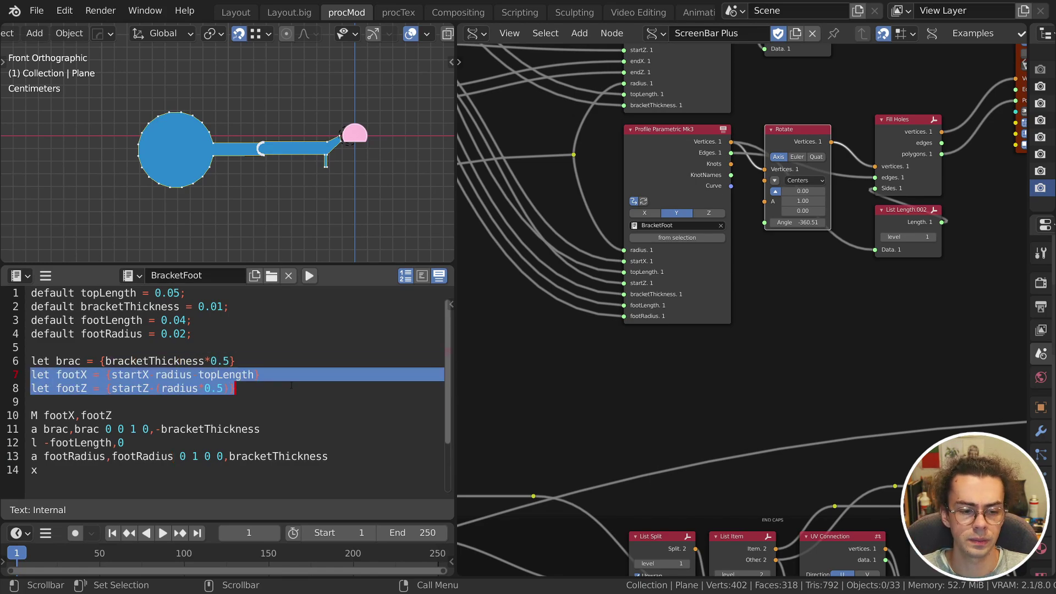
{"action": "left_click", "coordinate": [291, 385]}
{"action": "key", "text": "shift+a"}
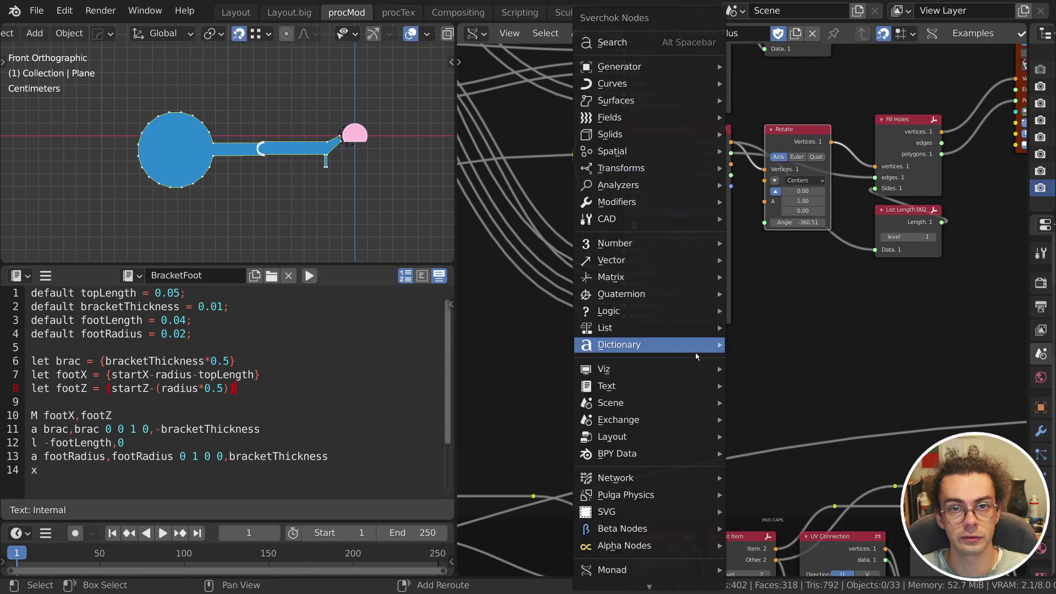
{"action": "type", "text": "formular"}
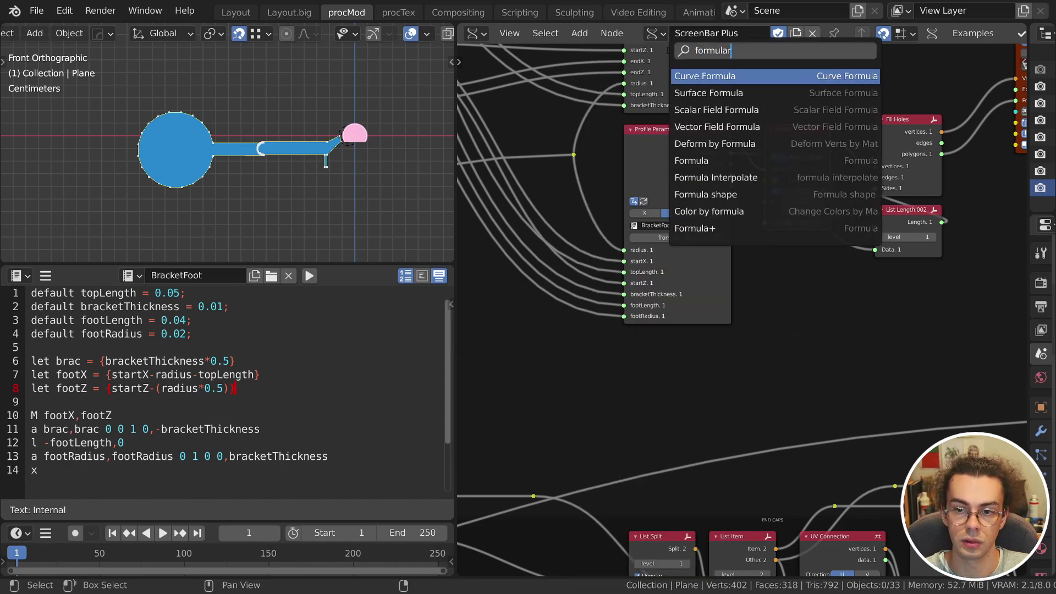
{"action": "key", "text": "Return"}
{"action": "scroll", "coordinate": [710, 284], "scroll_direction": "up", "scroll_amount": 3}
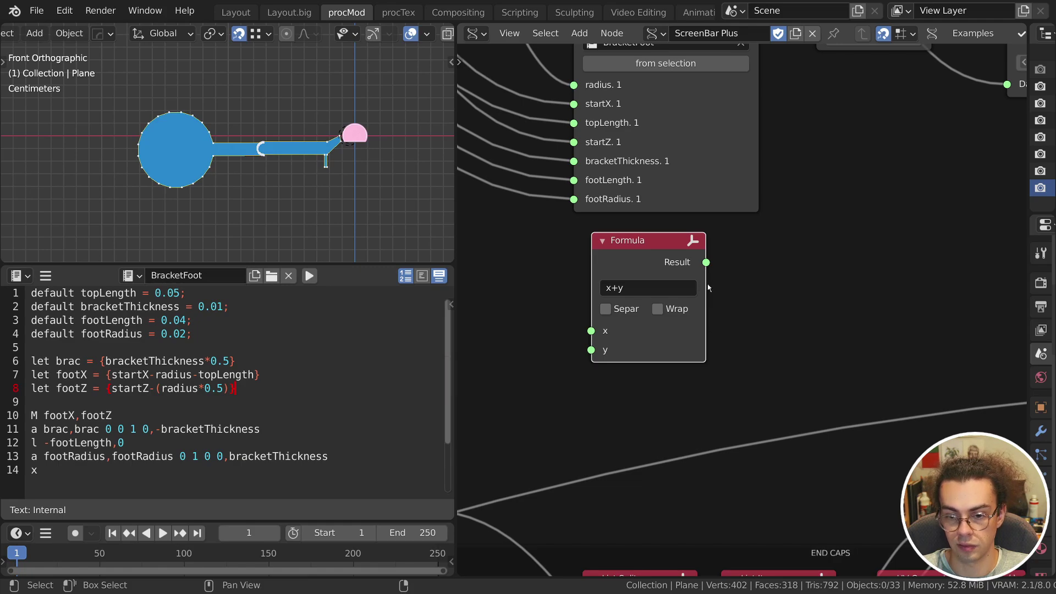
{"action": "left_click_drag", "start_coordinate": [704, 292], "coordinate": [826, 289]}
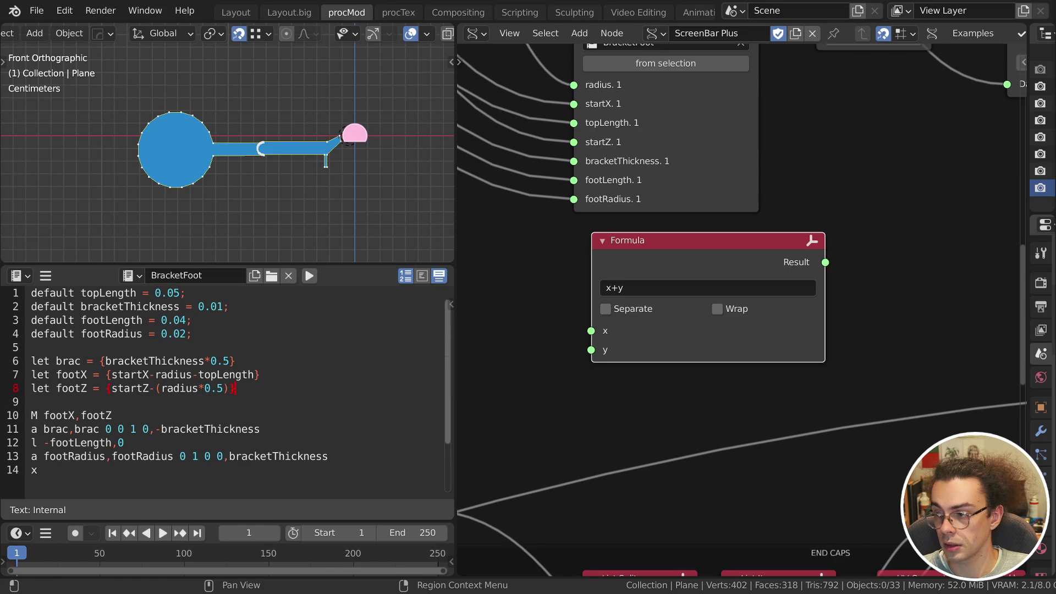
Replace the Formula node's default expression with startX.
{"action": "left_click", "coordinate": [751, 282]}
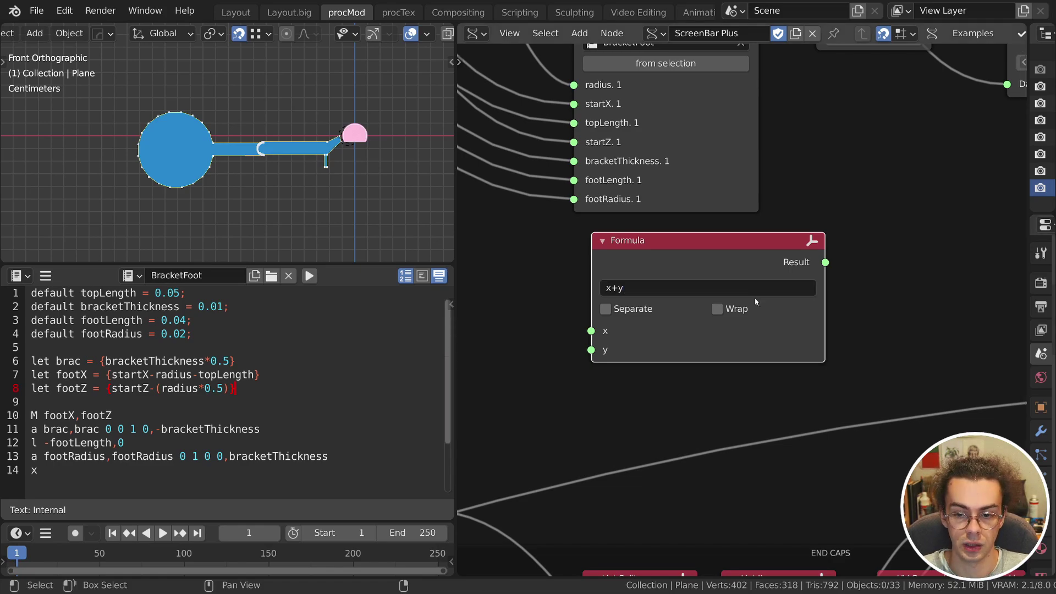
{"action": "type", "text": "startX"}
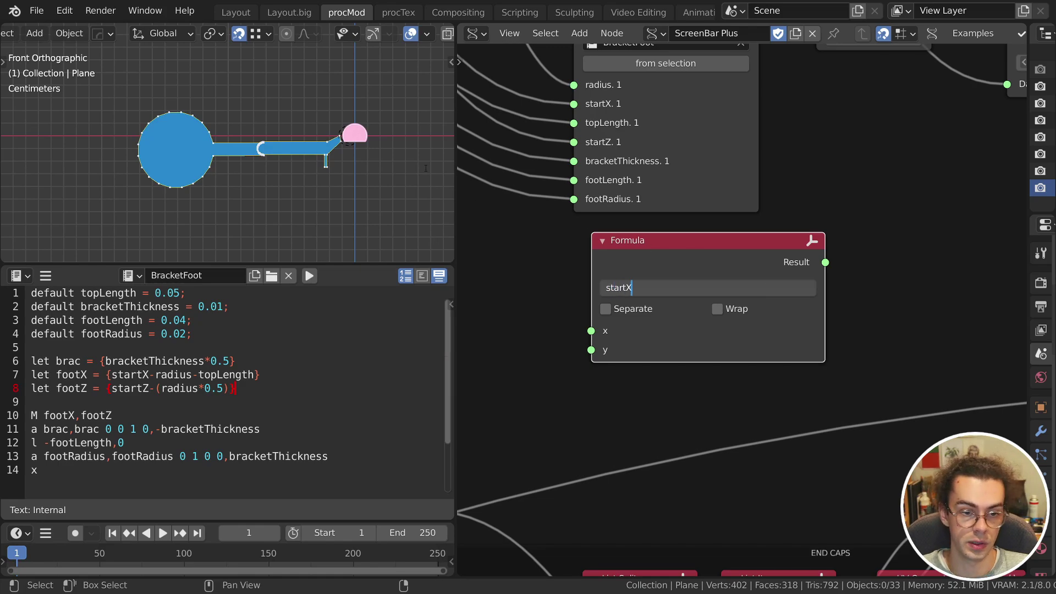
{"action": "key", "text": "Return"}
{"action": "scroll", "coordinate": [317, 146], "scroll_direction": "up", "scroll_amount": 8}
{"action": "left_click_drag", "start_coordinate": [592, 330], "coordinate": [523, 238]}
Extend the Formula node's expression to startX-radius-topLength, matching the footX definition in the BracketFoot script.
{"action": "left_click", "coordinate": [634, 287]}
{"action": "left_click", "coordinate": [633, 287]}
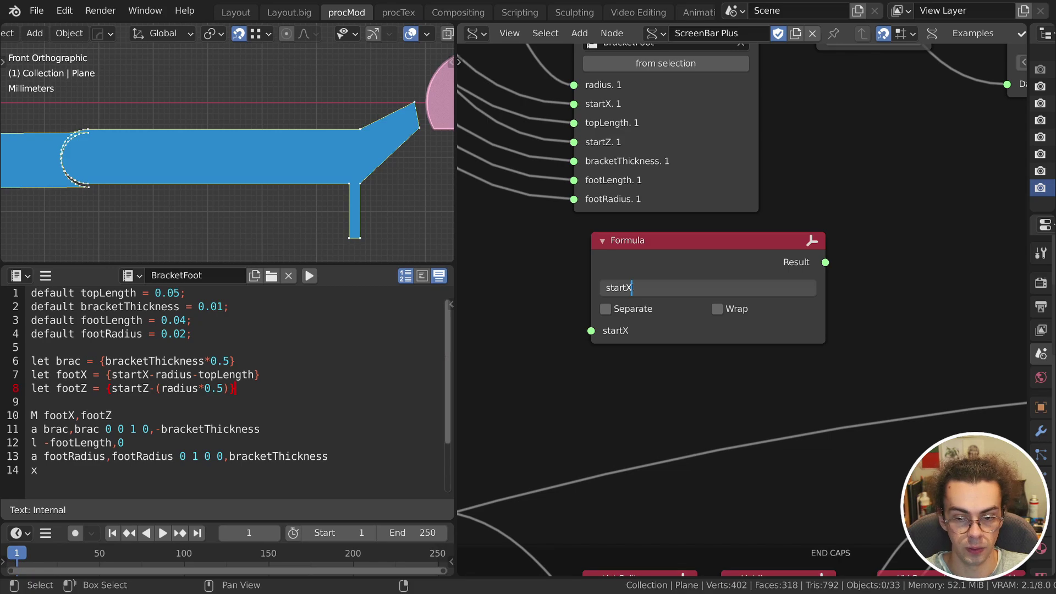
{"action": "type", "text": "-radius"}
{"action": "key", "text": "Return"}
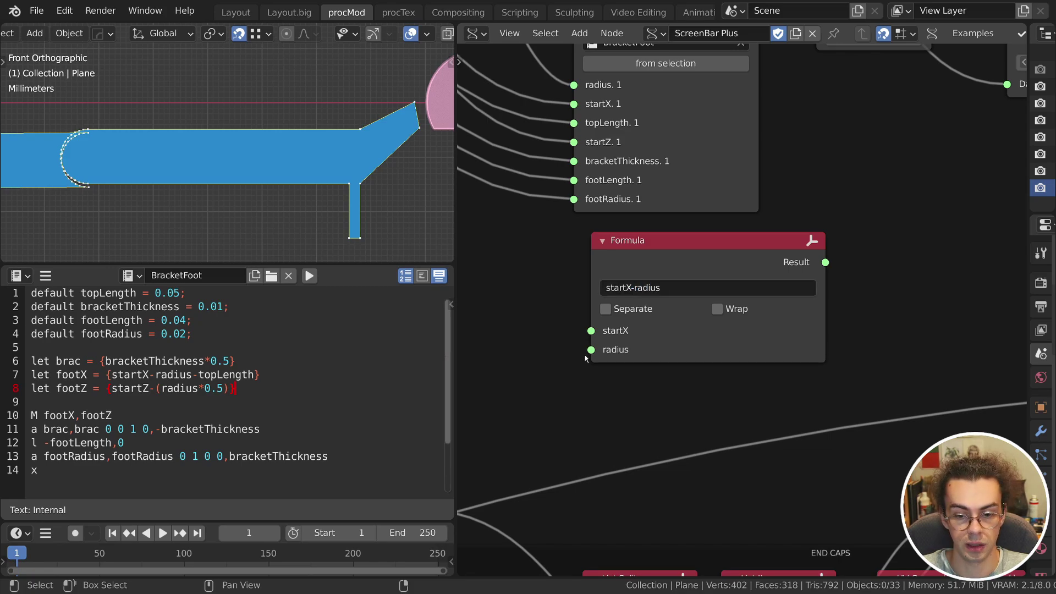
{"action": "left_click", "coordinate": [697, 283]}
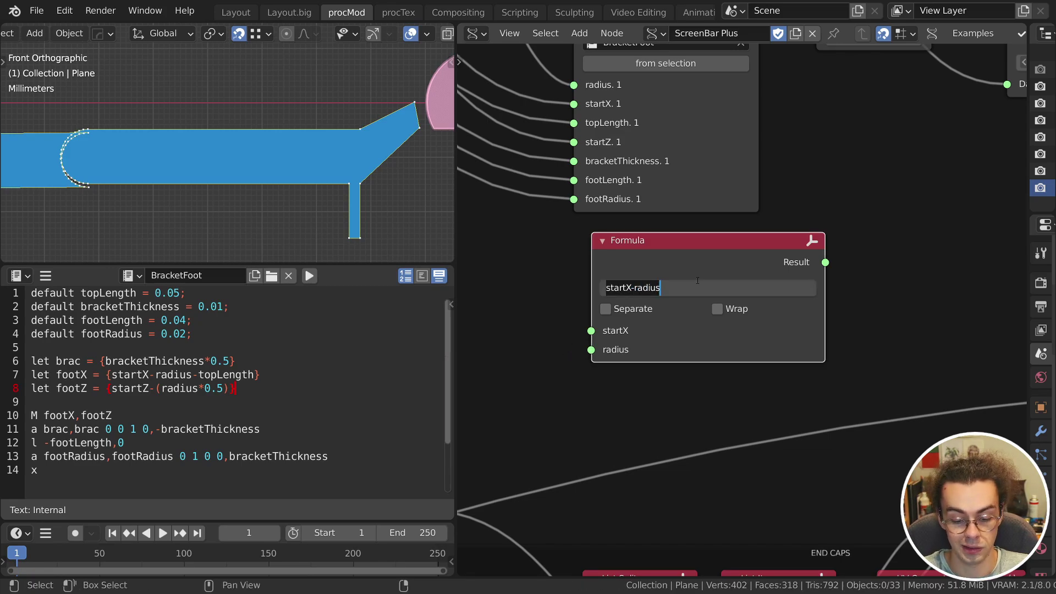
{"action": "key", "text": "End"}
{"action": "type", "text": "-topLength"}
{"action": "key", "text": "Return"}
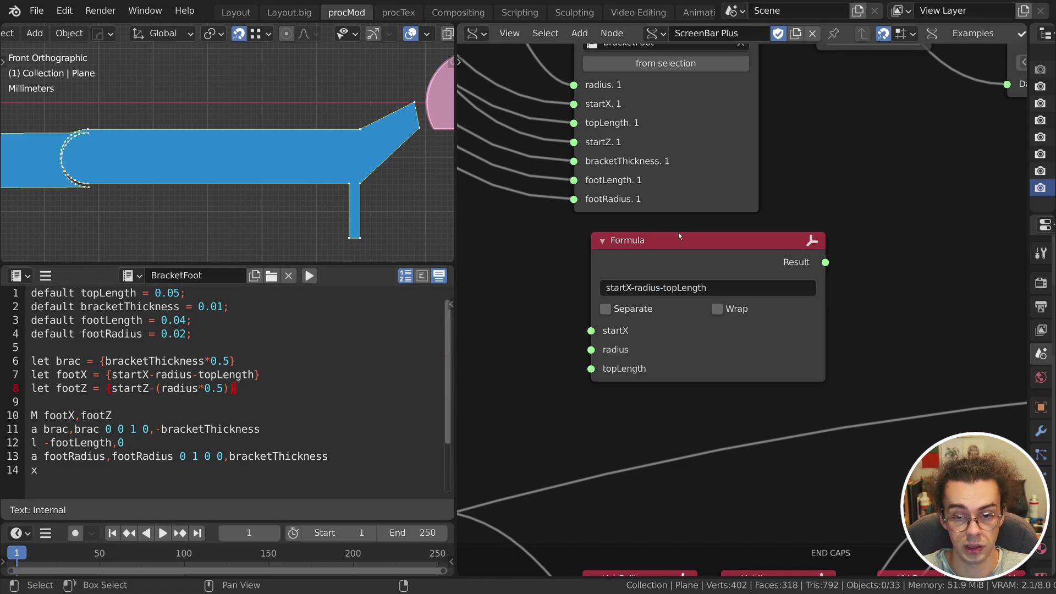
Connect the Formula node's startX, radius and topLength inputs to the first point's X output, the radius reroute and the second topLength controller.
{"action": "left_click_drag", "start_coordinate": [672, 240], "coordinate": [664, 229]}
{"action": "left_click_drag", "start_coordinate": [664, 229], "coordinate": [657, 240]}
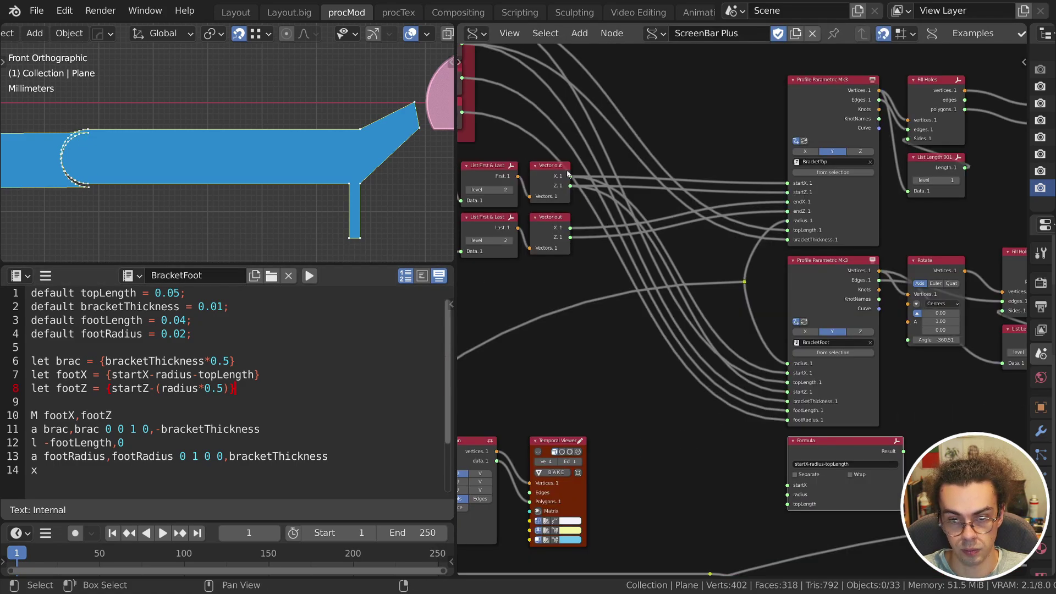
{"action": "left_click_drag", "start_coordinate": [570, 176], "coordinate": [787, 484]}
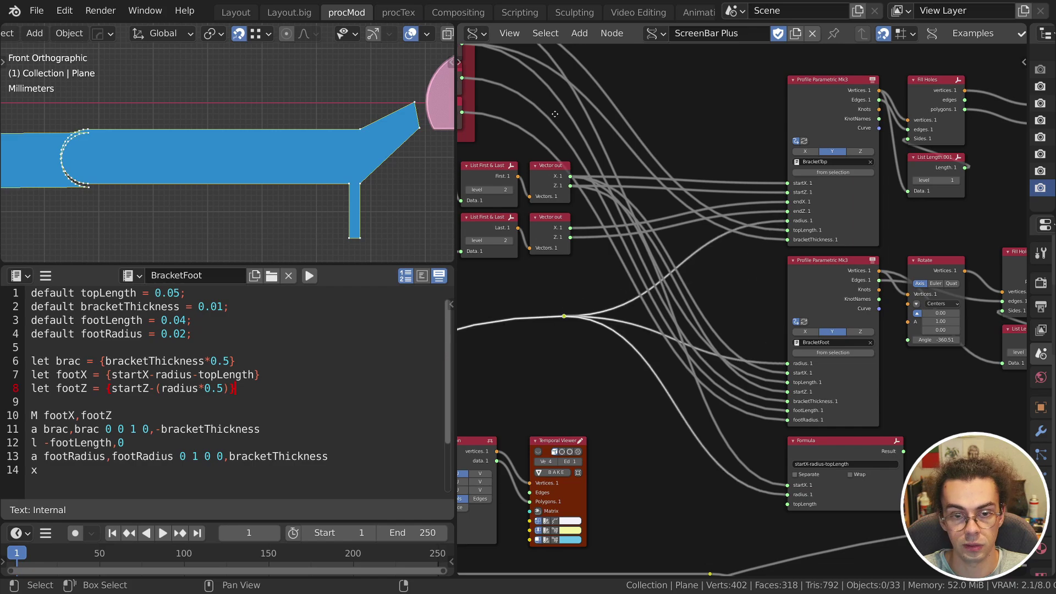
{"action": "middle_click_drag", "start_coordinate": [566, 231], "coordinate": [631, 296]}
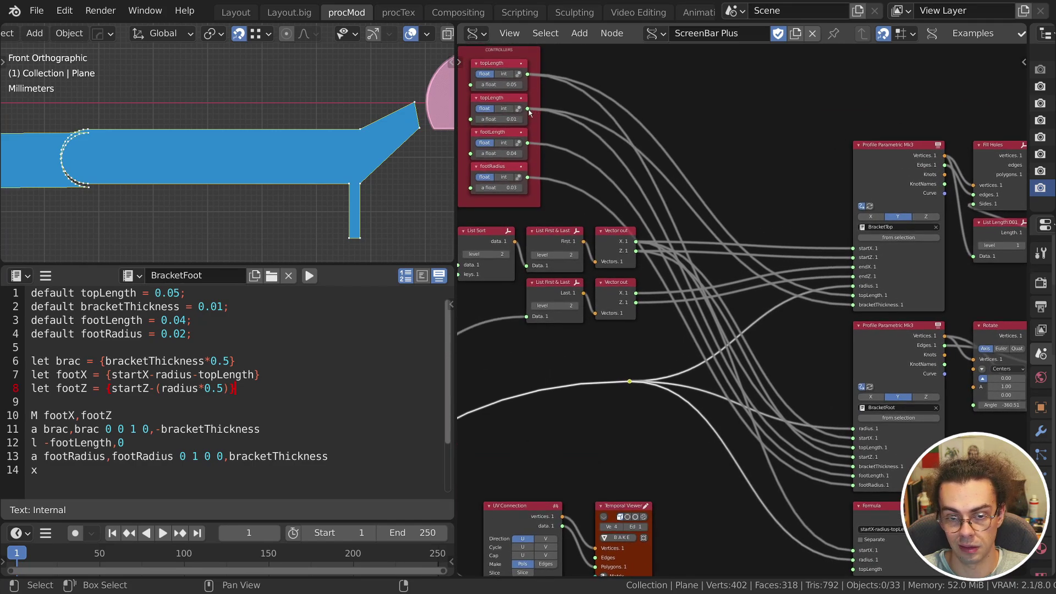
{"action": "left_click_drag", "start_coordinate": [528, 110], "coordinate": [853, 570]}
{"action": "scroll", "coordinate": [989, 531], "scroll_direction": "up", "scroll_amount": 5}
{"action": "middle_click_drag", "start_coordinate": [988, 530], "coordinate": [762, 342]}
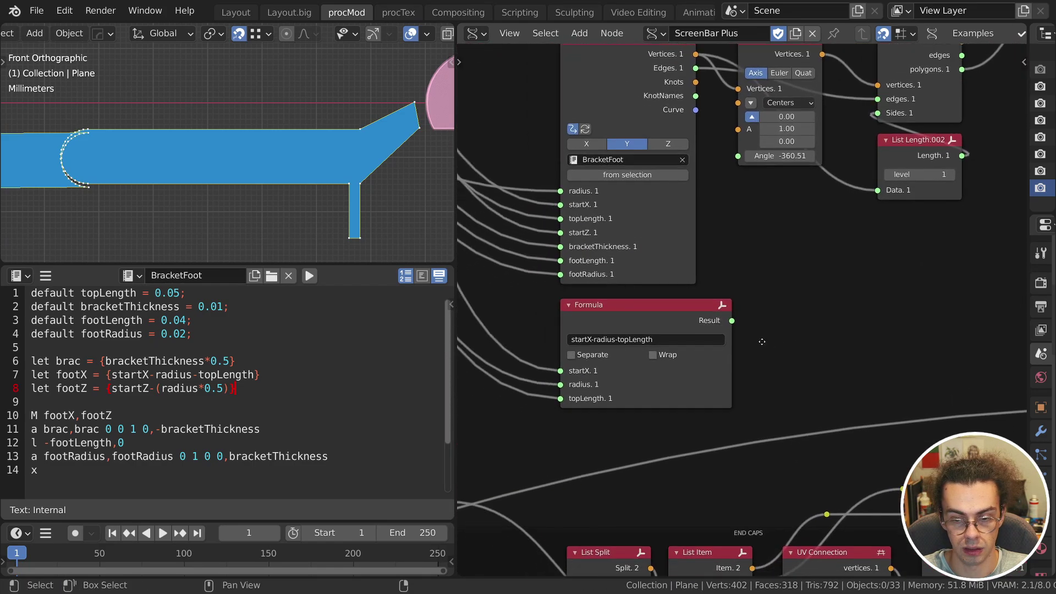
Move the Formula node directly beneath the BracketFoot profile node and place a duplicate of it just below.
{"action": "left_click_drag", "start_coordinate": [662, 300], "coordinate": [663, 288]}
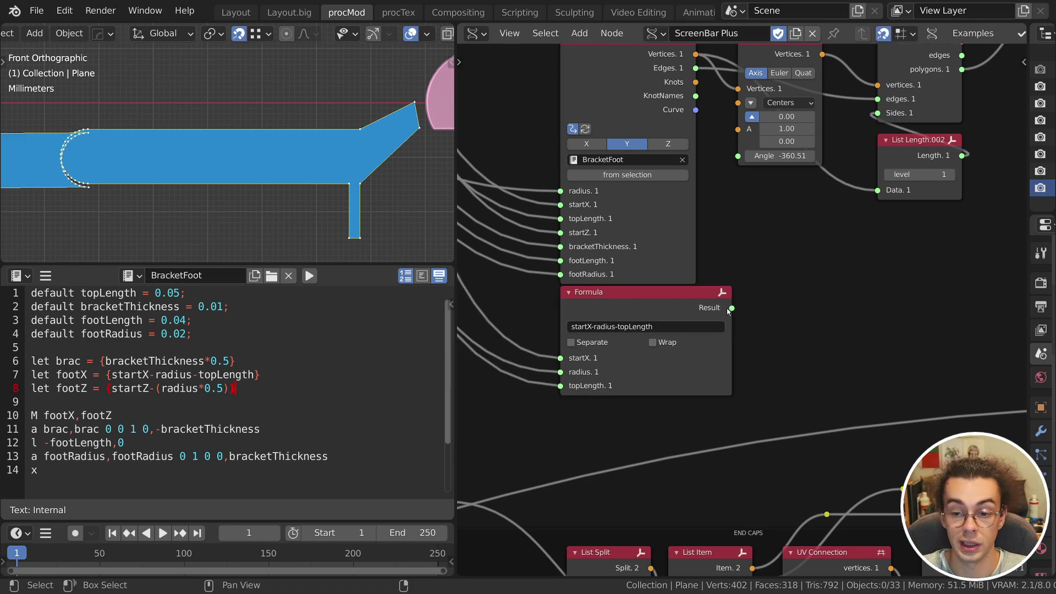
{"action": "left_click_drag", "start_coordinate": [731, 308], "coordinate": [873, 289]}
{"action": "scroll", "coordinate": [743, 325], "scroll_direction": "down", "scroll_amount": 5}
{"action": "mouse_move", "coordinate": [742, 325]}
{"action": "middle_mouse_down"}
{"action": "mouse_move", "coordinate": [734, 348]}
{"action": "mouse_move", "coordinate": [748, 323]}
{"action": "middle_mouse_up"}
{"action": "scroll", "coordinate": [710, 243], "scroll_direction": "up", "scroll_amount": 4}
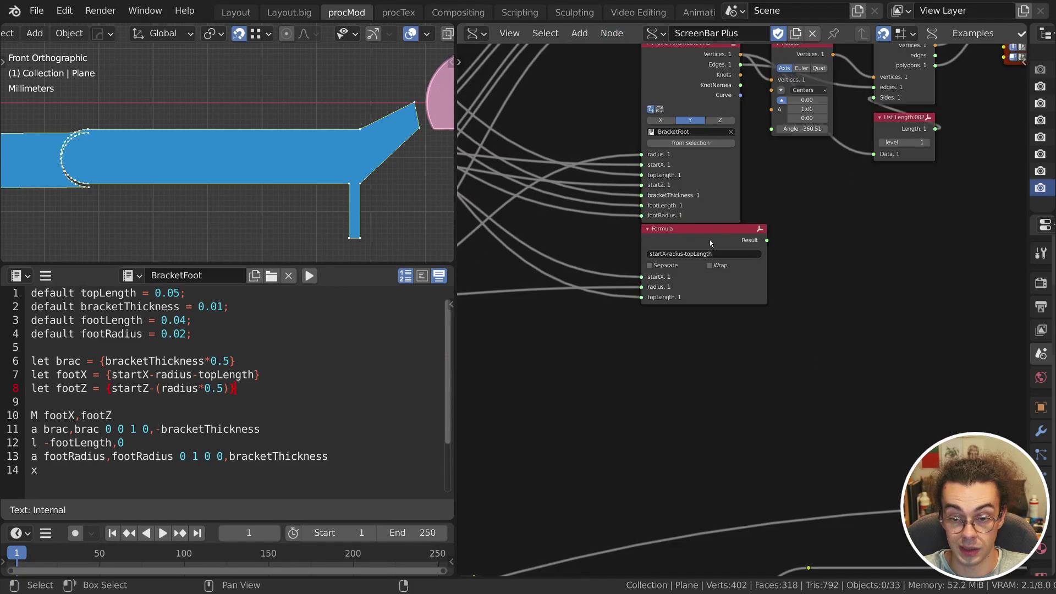
{"action": "left_click", "coordinate": [717, 230]}
{"action": "middle_click_drag", "start_coordinate": [718, 231], "coordinate": [789, 217]}
{"action": "scroll", "coordinate": [789, 216], "scroll_direction": "up", "scroll_amount": 1}
{"action": "key", "text": "shift+d"}
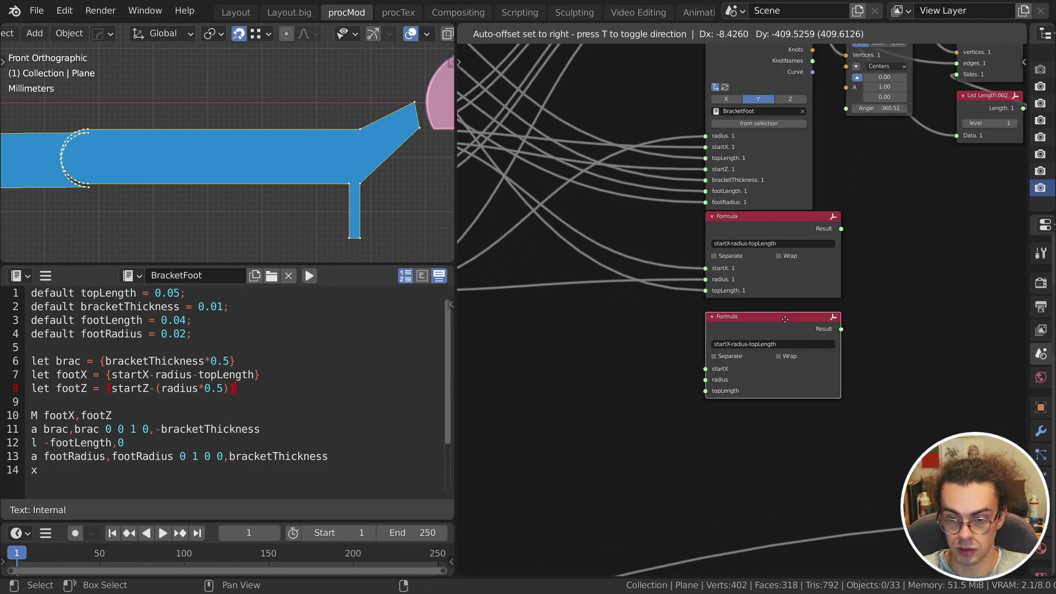
{"action": "left_click", "coordinate": [789, 318]}
Replace the duplicated Formula node's expression with startZ-(radius*0.5)-(bracketThickness*0.5).
{"action": "left_click", "coordinate": [784, 342]}
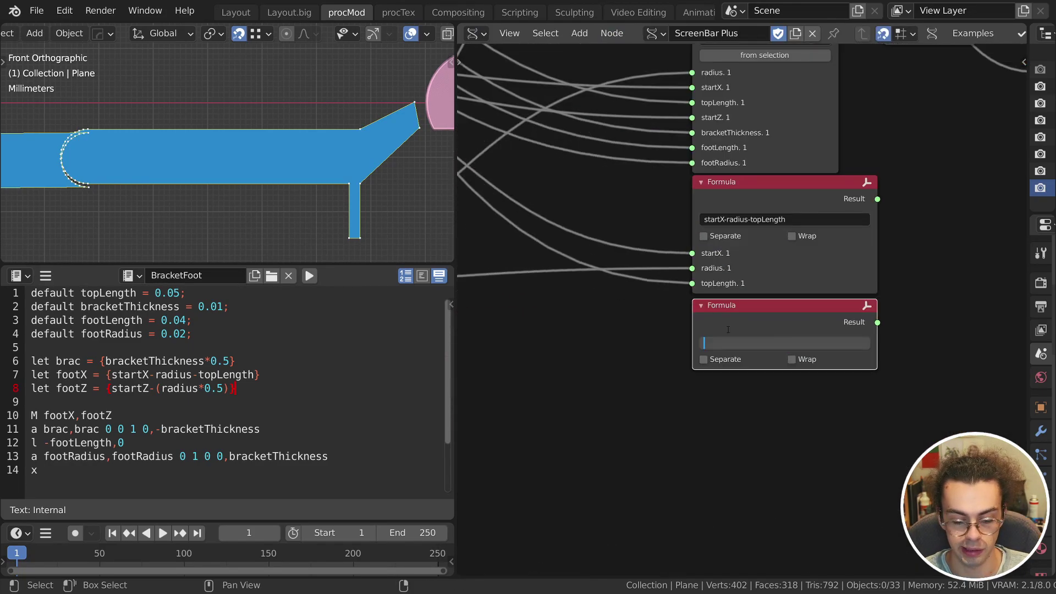
{"action": "type", "text": "s"}
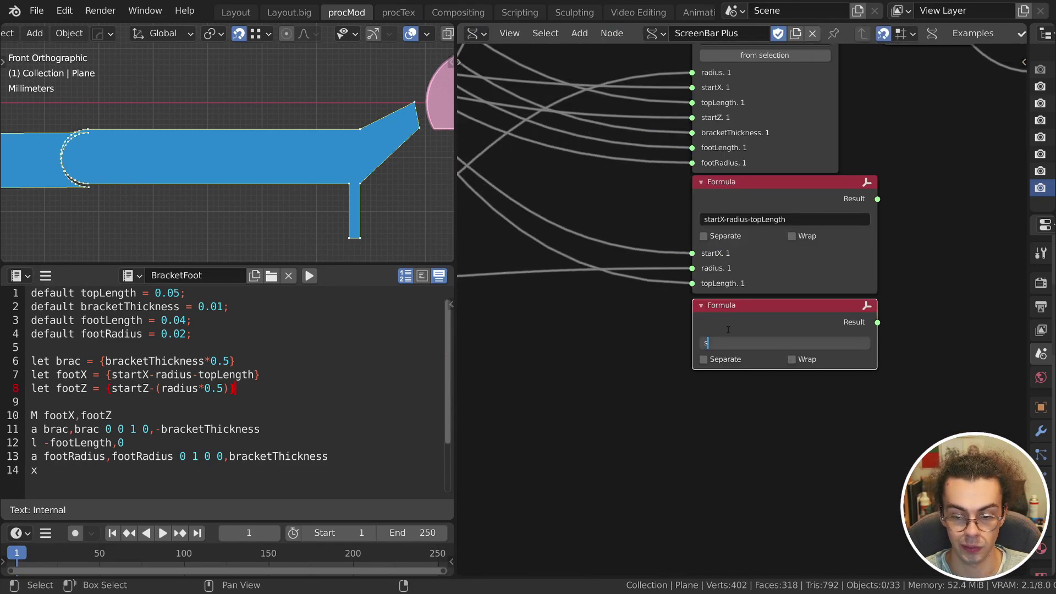
{"action": "type", "text": "tartZ-"}
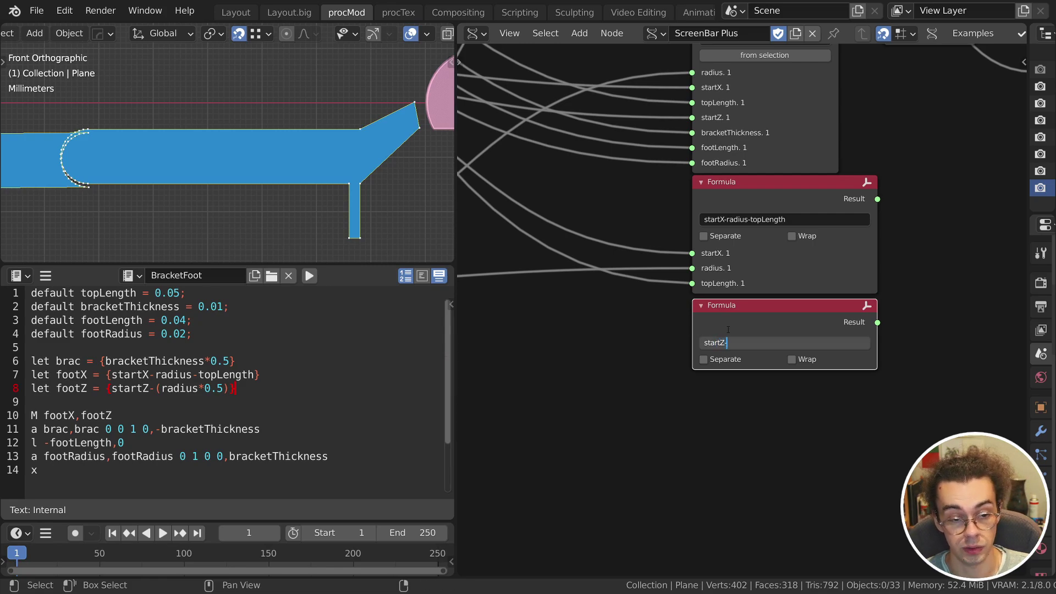
{"action": "type", "text": "(ra"}
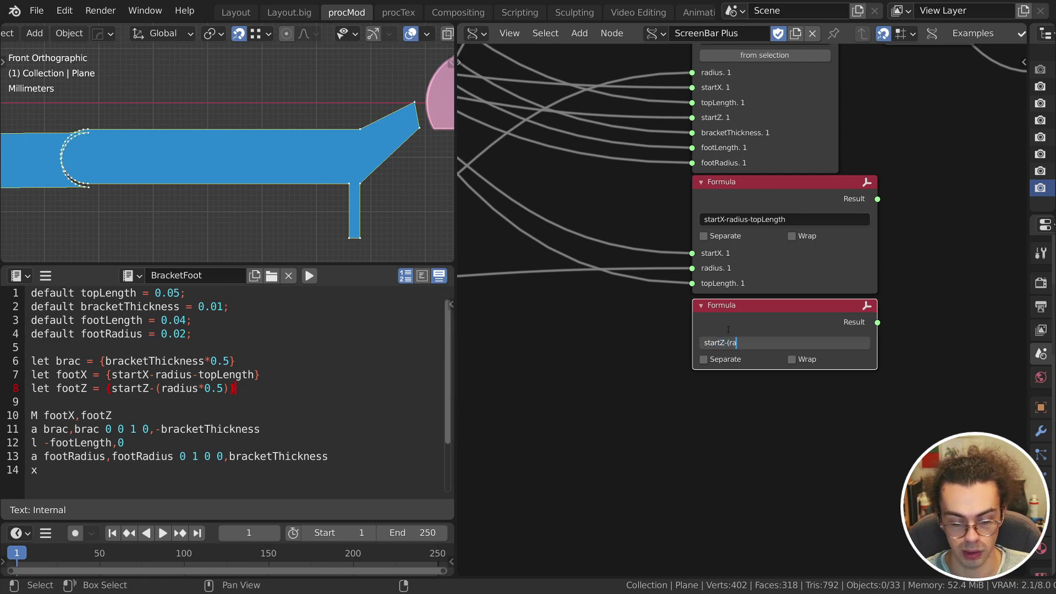
{"action": "type", "text": "dius*"}
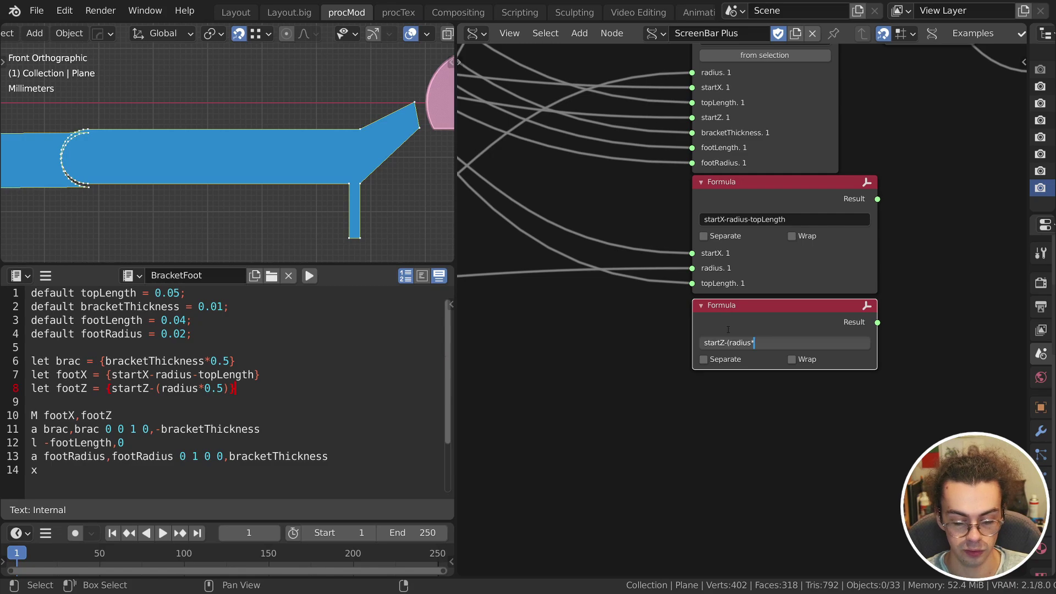
{"action": "type", "text": "0.5)-"}
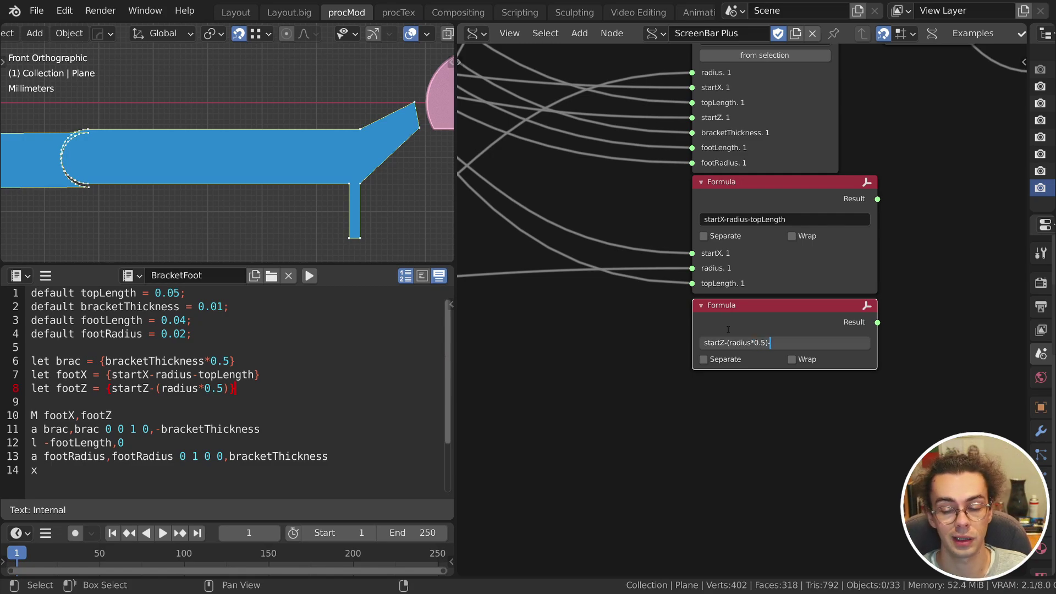
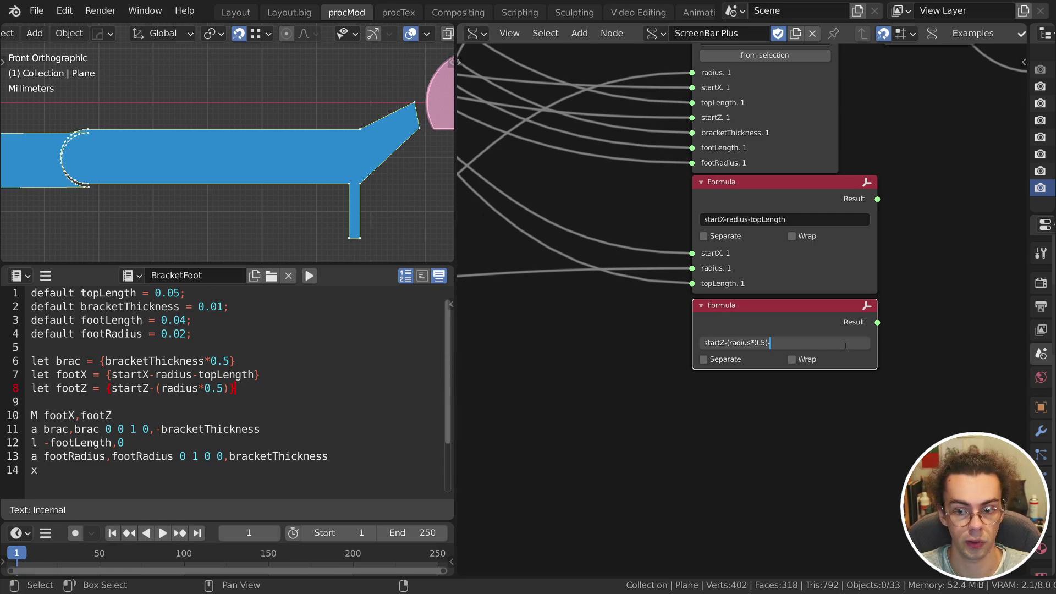
{"action": "type", "text": "("}
{"action": "type", "text": "bracketThickness*0"}
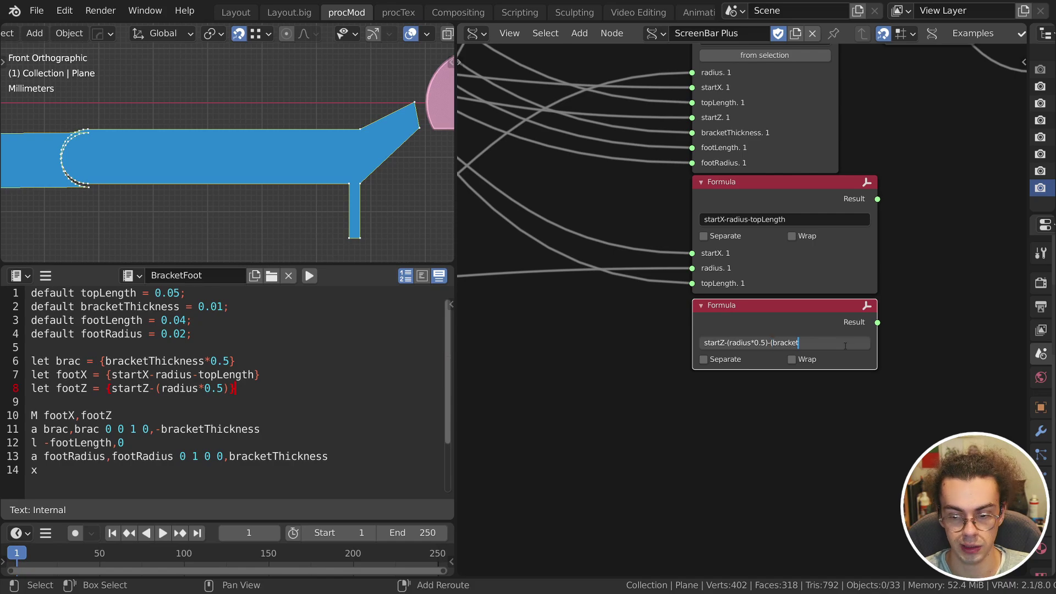
{"action": "type", "text": ".5)"}
{"action": "key", "text": "Return"}
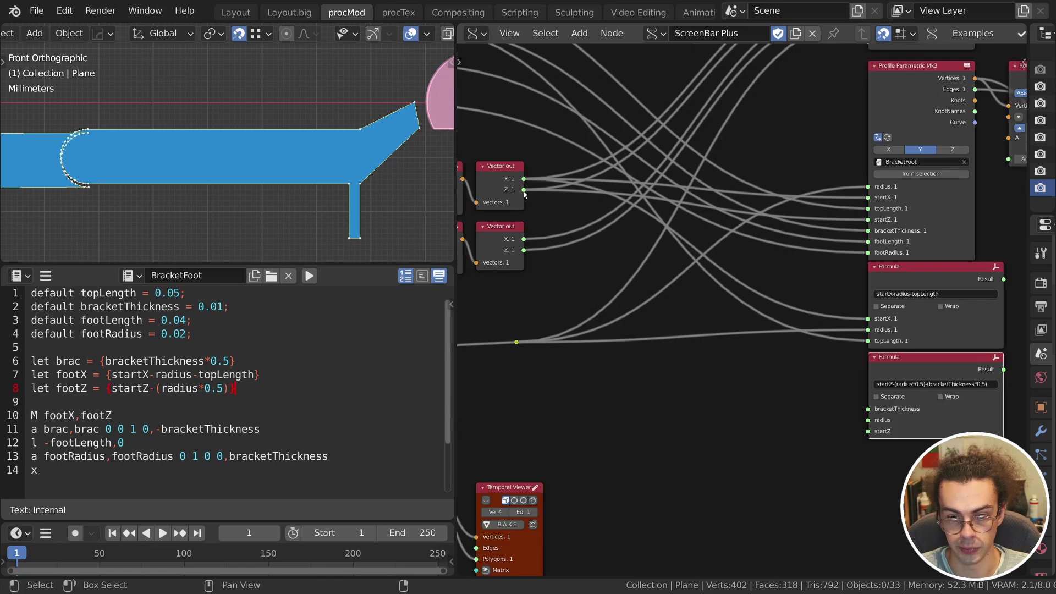
Wire startZ, radius and bracketThickness into the second Formula node, and relink the first Formula node's topLength input to the actual topLength controller.
{"action": "left_click_drag", "start_coordinate": [523, 189], "coordinate": [865, 433]}
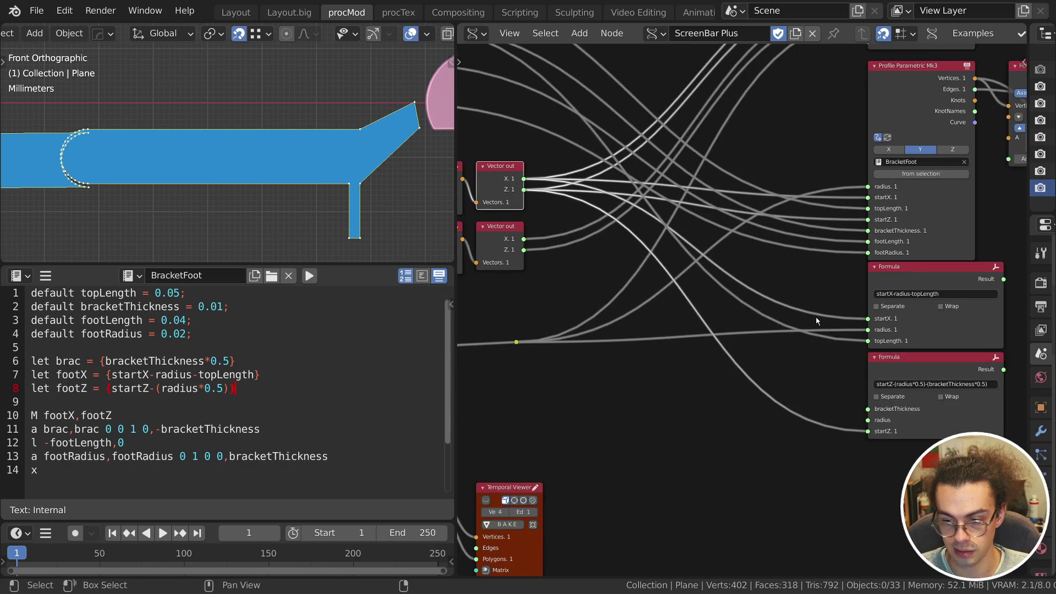
{"action": "middle_click_drag", "start_coordinate": [777, 267], "coordinate": [792, 339]}
{"action": "scroll", "coordinate": [792, 339], "scroll_direction": "down", "scroll_amount": 2}
{"action": "left_click_drag", "start_coordinate": [571, 409], "coordinate": [870, 475]}
{"action": "middle_click_drag", "start_coordinate": [528, 211], "coordinate": [598, 234]}
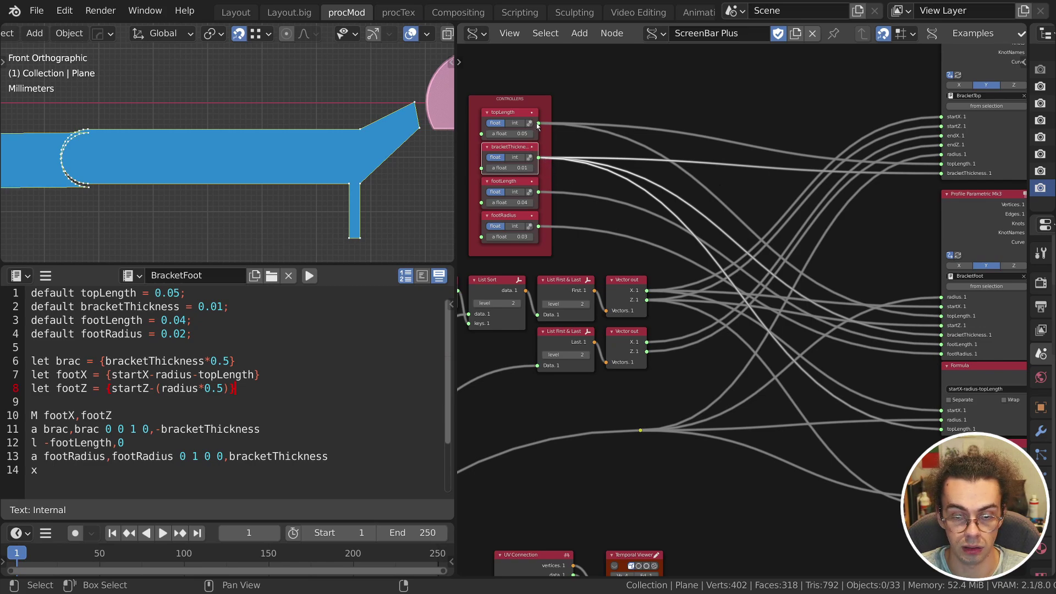
{"action": "left_click_drag", "start_coordinate": [537, 122], "coordinate": [943, 411]}
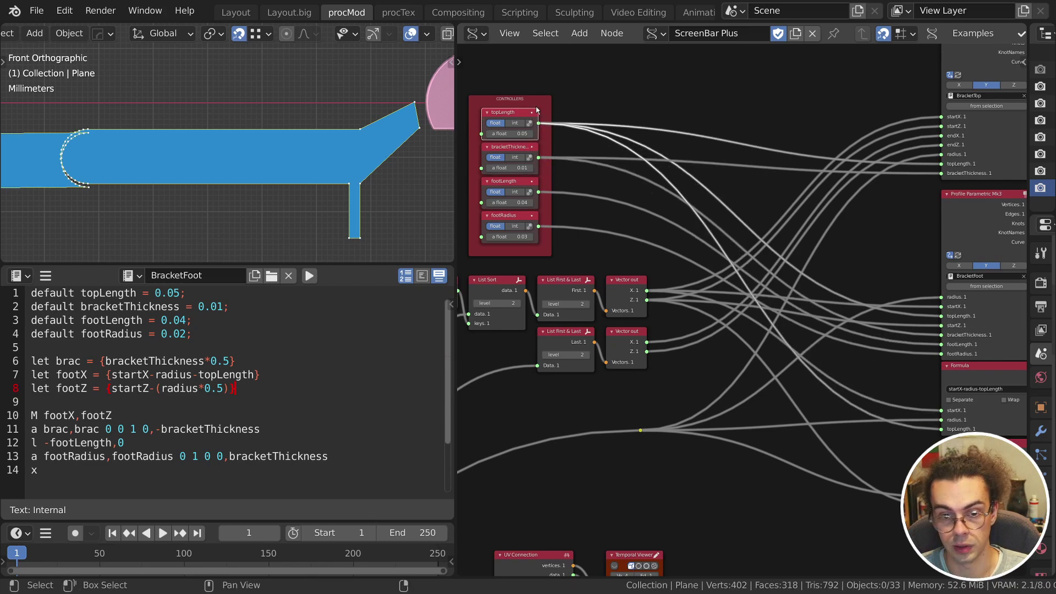
{"action": "left_click_drag", "start_coordinate": [539, 158], "coordinate": [661, 337]}
{"action": "scroll", "coordinate": [743, 306], "scroll_direction": "up", "scroll_amount": 2}
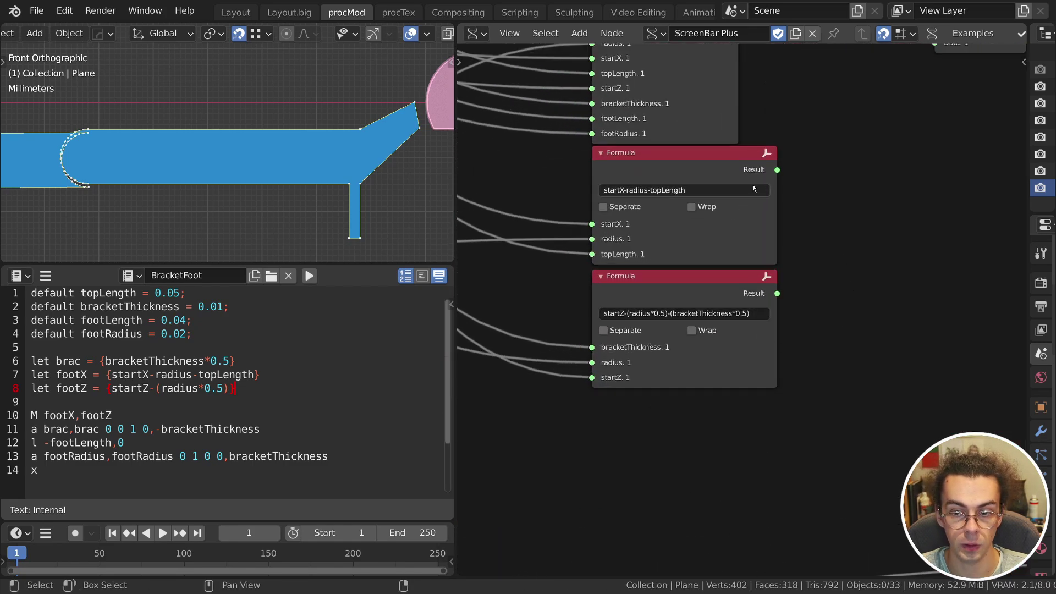
Check the results of both Formula nodes with a temporary Stethoscope viewer, and remove that viewer.
{"action": "middle_click_drag", "start_coordinate": [752, 184], "coordinate": [687, 233]}
{"action": "right_click", "coordinate": [660, 218], "text": "ctrl"}
{"action": "key", "text": "g"}
{"action": "left_click", "coordinate": [850, 254]}
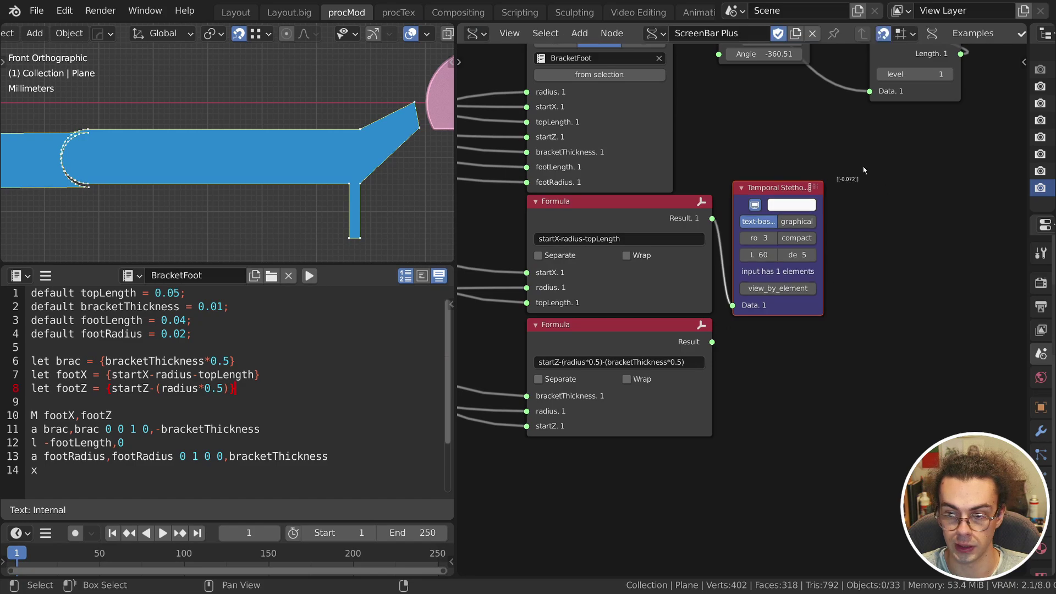
{"action": "right_click", "coordinate": [683, 345], "text": "ctrl"}
{"action": "key", "text": "g"}
{"action": "left_click", "coordinate": [840, 386]}
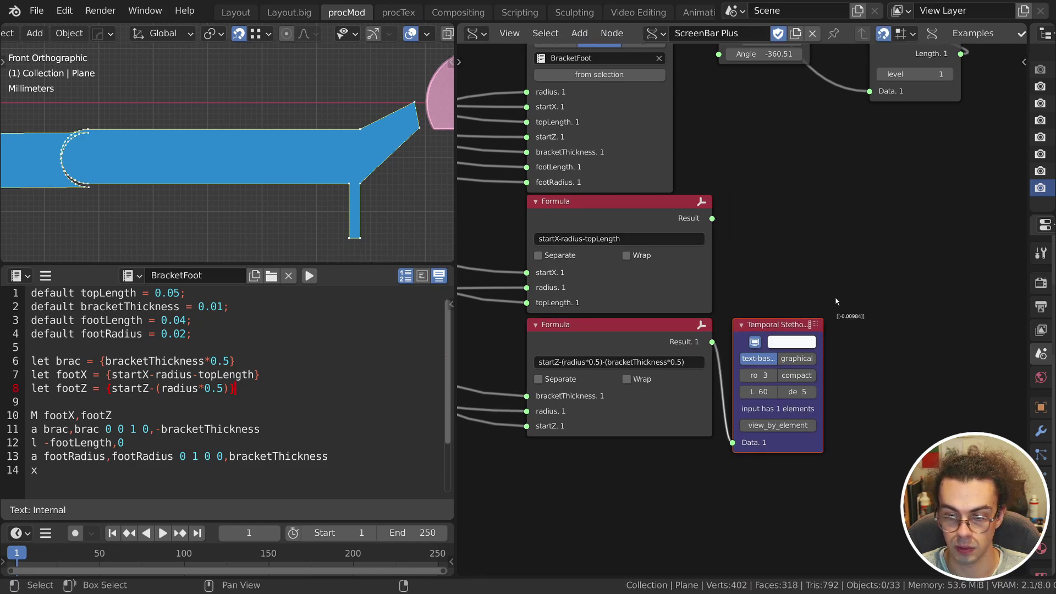
{"action": "left_click_drag", "start_coordinate": [836, 299], "coordinate": [873, 339]}
{"action": "left_click", "coordinate": [784, 324]}
{"action": "key", "text": "x"}
Add a Vector in node and connect the first Formula's result to its X input and the second's to its Z input.
{"action": "mouse_move", "coordinate": [756, 273]}
{"action": "middle_mouse_down"}
{"action": "mouse_move", "coordinate": [720, 336]}
{"action": "mouse_move", "coordinate": [712, 321]}
{"action": "mouse_move", "coordinate": [720, 328]}
{"action": "middle_mouse_up"}
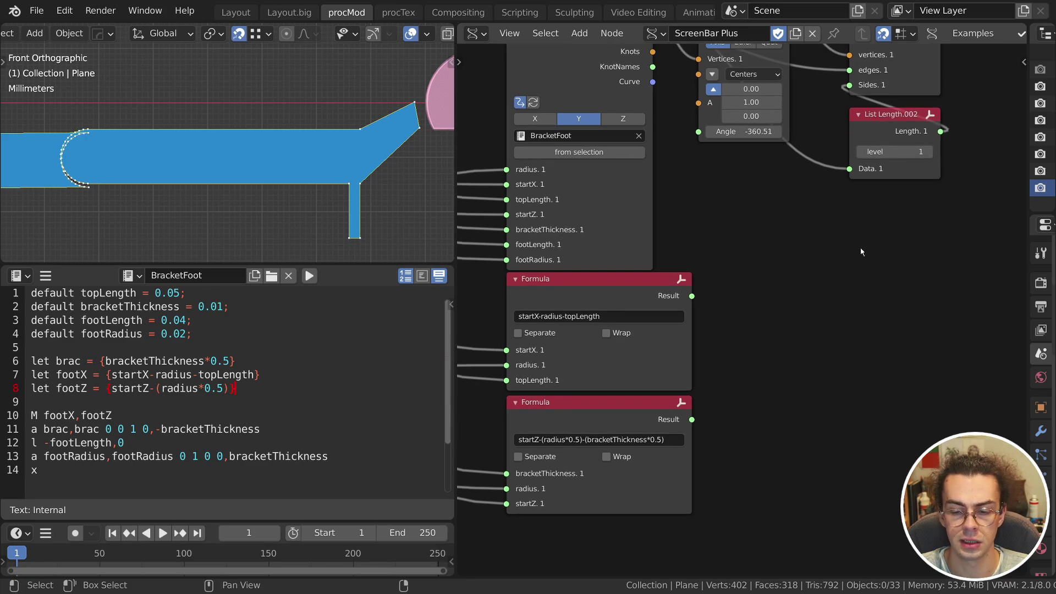
{"action": "scroll", "coordinate": [794, 358], "scroll_direction": "down", "scroll_amount": 1}
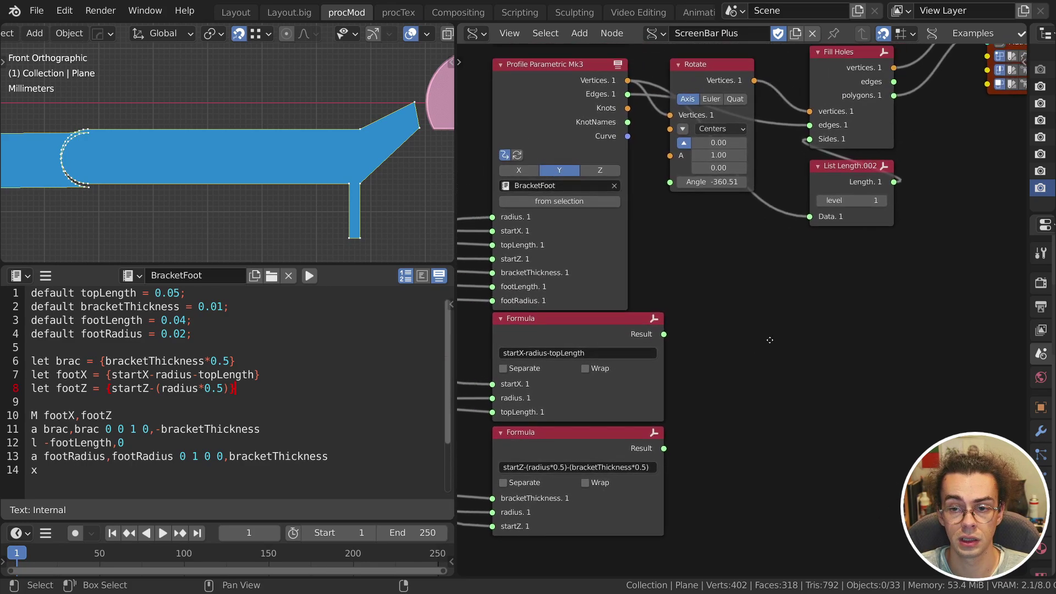
{"action": "key", "text": "shift+a"}
{"action": "left_click", "coordinate": [802, 261]}
{"action": "left_click", "coordinate": [699, 301]}
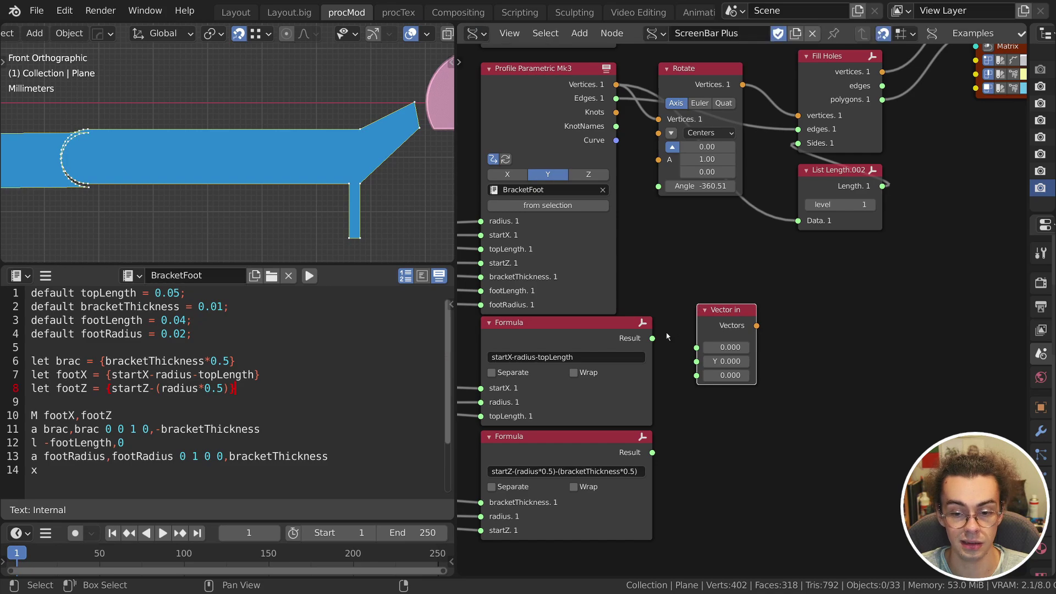
{"action": "left_click_drag", "start_coordinate": [652, 338], "coordinate": [696, 347]}
{"action": "left_click_drag", "start_coordinate": [652, 452], "coordinate": [680, 418]}
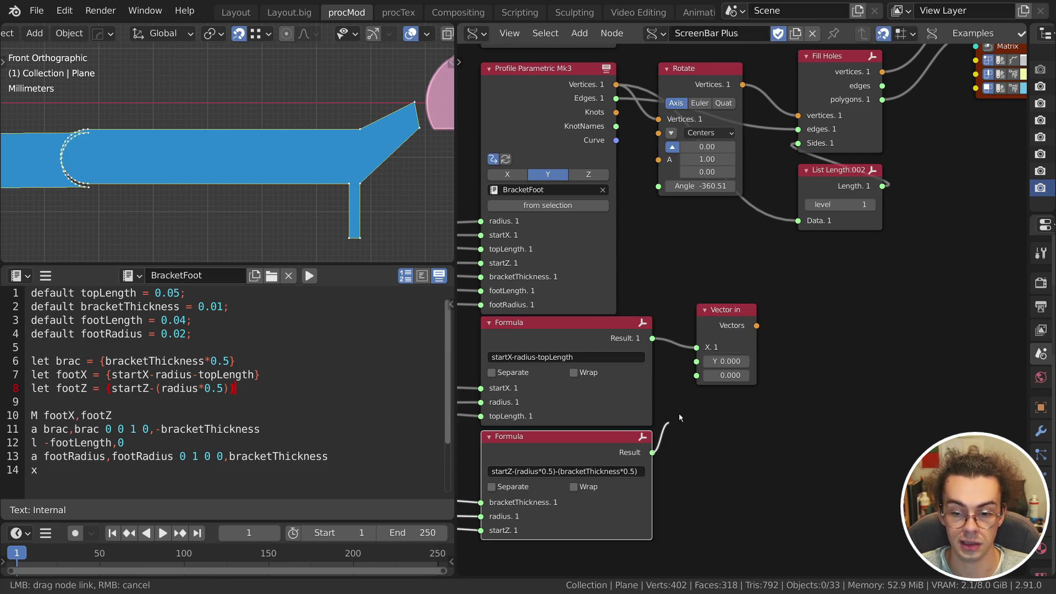
{"action": "left_click_drag", "start_coordinate": [696, 376], "coordinate": [697, 376]}
Connect the Vector in output to the Rotate node's Centers input, and set the rotation angle to about -424.
{"action": "scroll", "coordinate": [697, 376], "scroll_direction": "down", "scroll_amount": 1}
{"action": "middle_click_drag", "start_coordinate": [697, 376], "coordinate": [693, 444]}
{"action": "left_click_drag", "start_coordinate": [719, 386], "coordinate": [657, 218]}
{"action": "mouse_move", "coordinate": [694, 268]}
{"action": "left_mouse_down"}
{"action": "mouse_move", "coordinate": [733, 268]}
{"action": "mouse_move", "coordinate": [654, 268]}
{"action": "mouse_move", "coordinate": [705, 267]}
{"action": "left_mouse_up"}
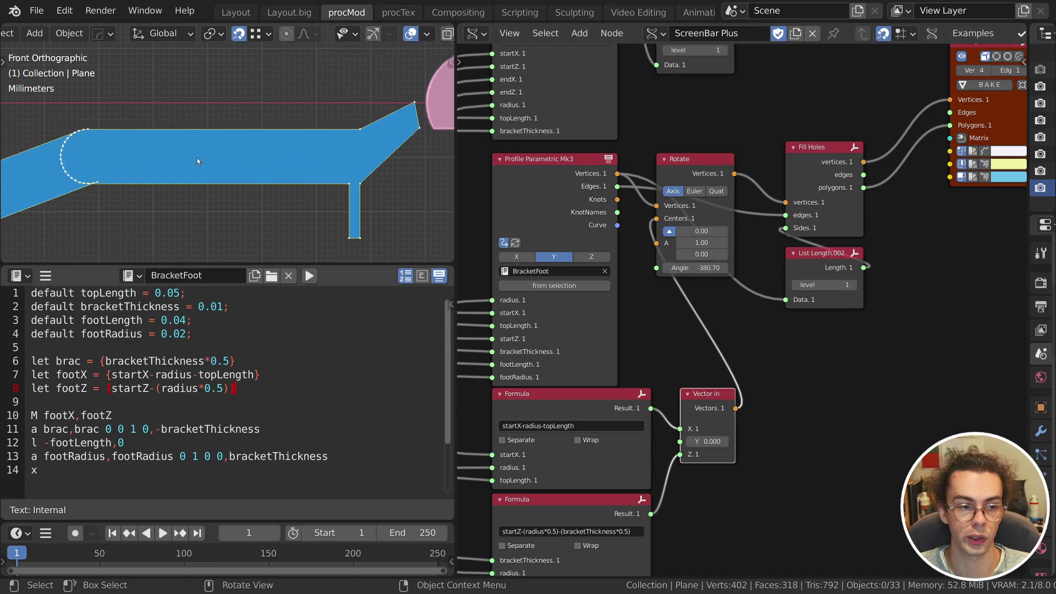
Examine the rotated foot against the bracket top and the lamp bar in perspective and front views.
{"action": "scroll", "coordinate": [197, 157], "scroll_direction": "down", "scroll_amount": 4}
{"action": "middle_click_drag", "start_coordinate": [216, 169], "coordinate": [254, 147]}
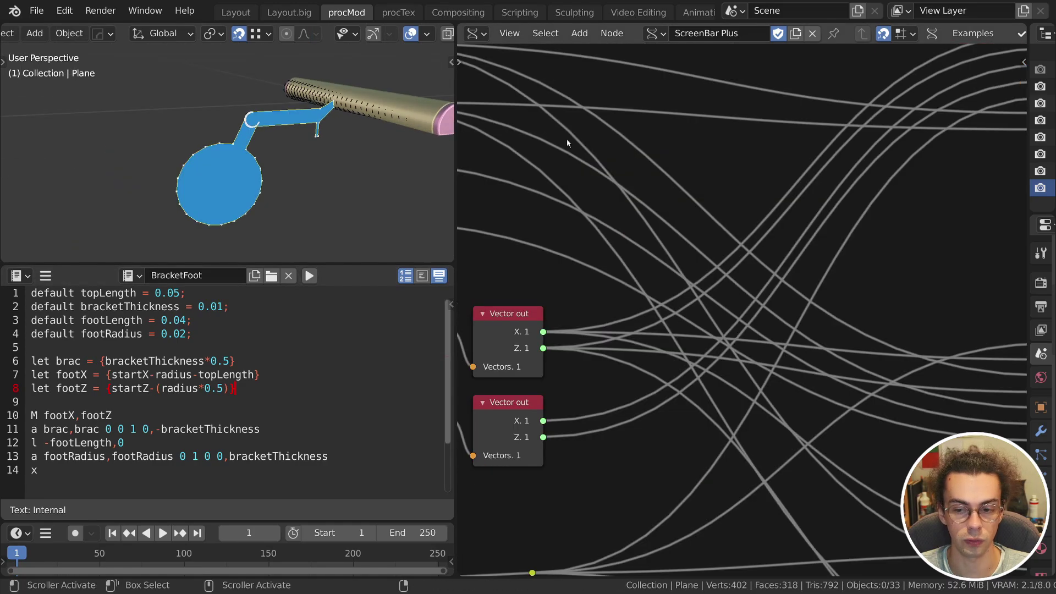
{"action": "scroll", "coordinate": [567, 142], "scroll_direction": "down", "scroll_amount": 3}
{"action": "middle_click_drag", "start_coordinate": [856, 187], "coordinate": [655, 159]}
{"action": "middle_click_drag", "start_coordinate": [720, 216], "coordinate": [613, 116]}
{"action": "scroll", "coordinate": [613, 116], "scroll_direction": "down", "scroll_amount": 1}
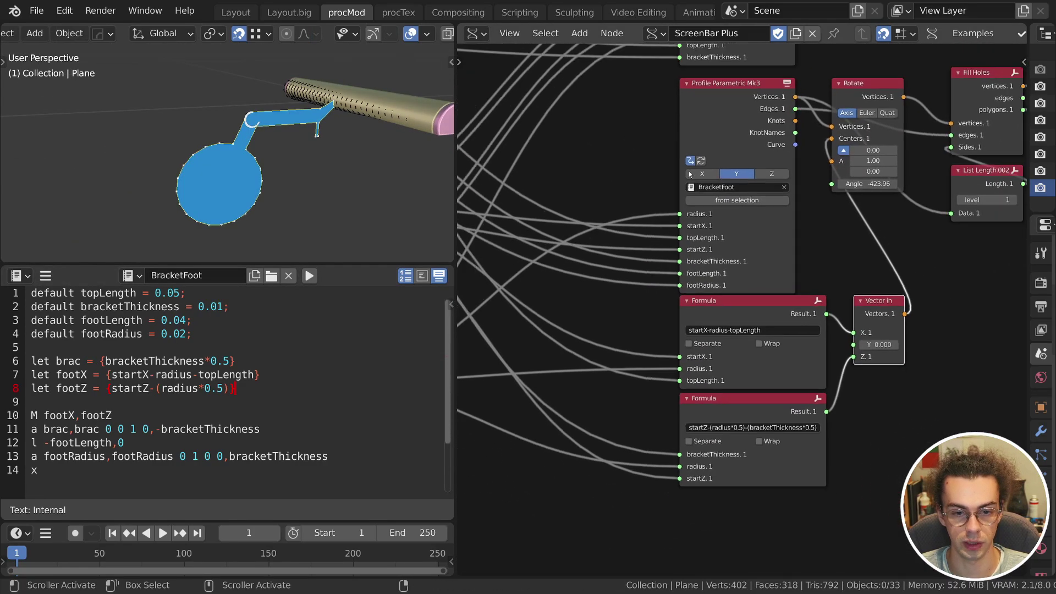
{"action": "middle_click_drag", "start_coordinate": [783, 174], "coordinate": [811, 214]}
{"action": "scroll", "coordinate": [641, 284], "scroll_direction": "down", "scroll_amount": 8}
{"action": "middle_click_drag", "start_coordinate": [598, 361], "coordinate": [674, 349]}
{"action": "key", "text": "KP_1"}
{"action": "scroll", "coordinate": [385, 176], "scroll_direction": "up", "scroll_amount": 4}
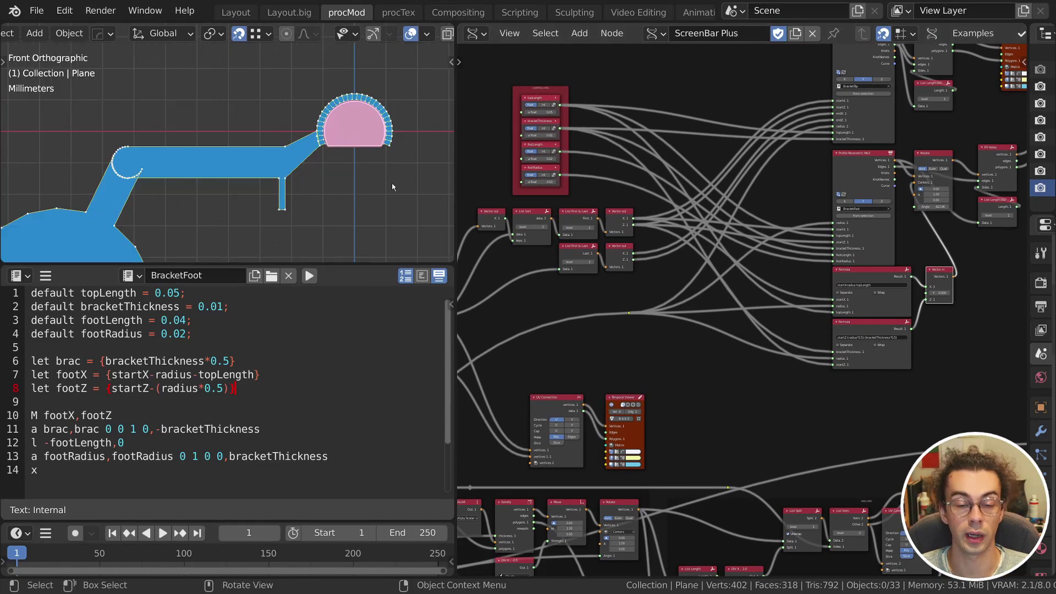
{"action": "scroll", "coordinate": [341, 165], "scroll_direction": "down", "scroll_amount": 1}
{"action": "middle_click_drag", "start_coordinate": [191, 158], "coordinate": [256, 101], "text": "shift"}
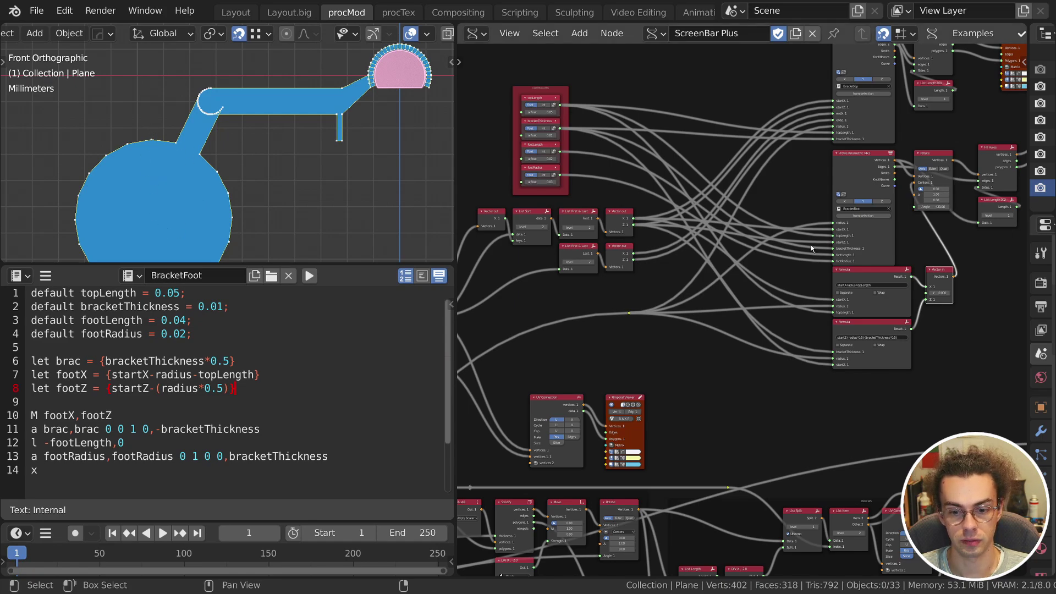
Move the UV Connection node and its viewer to just below the second Formula node.
{"action": "middle_click_drag", "start_coordinate": [757, 400], "coordinate": [774, 353]}
{"action": "left_click_drag", "start_coordinate": [564, 352], "coordinate": [898, 334]}
{"action": "left_click_drag", "start_coordinate": [922, 326], "coordinate": [910, 317]}
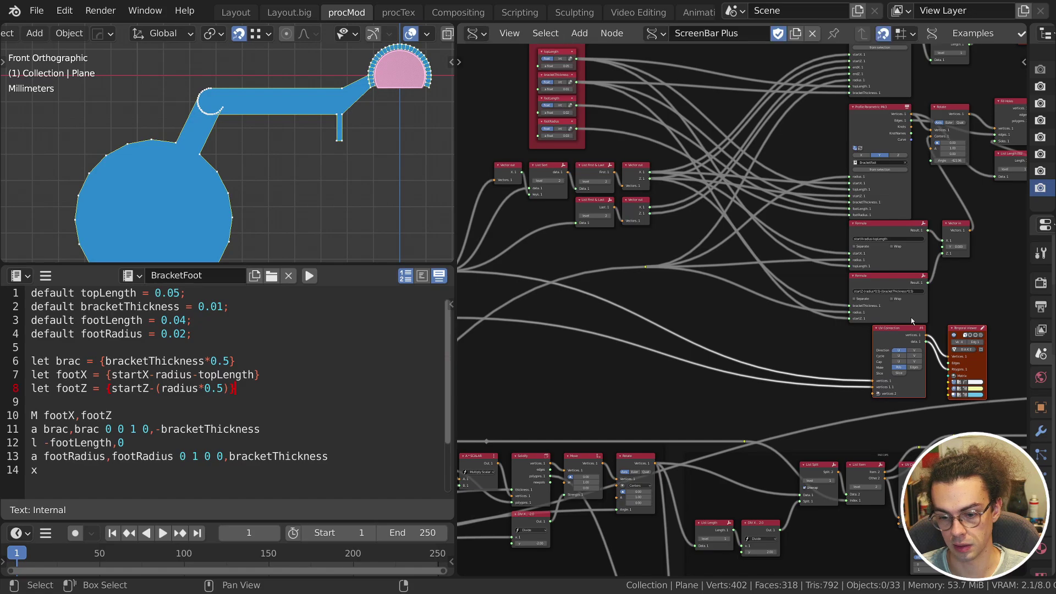
Delete the viewer nodes attached to the UV Connection node and the BracketTop Fill Holes node.
{"action": "middle_click_drag", "start_coordinate": [1008, 308], "coordinate": [727, 429]}
{"action": "scroll", "coordinate": [727, 429], "scroll_direction": "up", "scroll_amount": 1}
{"action": "left_click_drag", "start_coordinate": [726, 454], "coordinate": [683, 430]}
{"action": "key", "text": "x"}
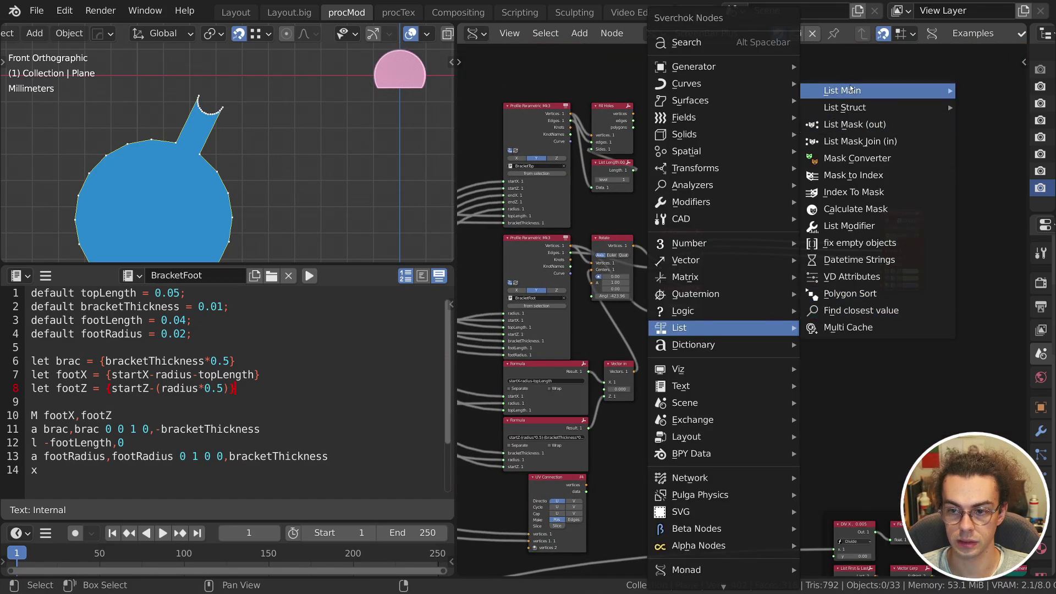
Add a List Join node in the free space beyond the BracketTop Fill Holes node.
{"action": "mouse_move", "coordinate": [850, 90]}
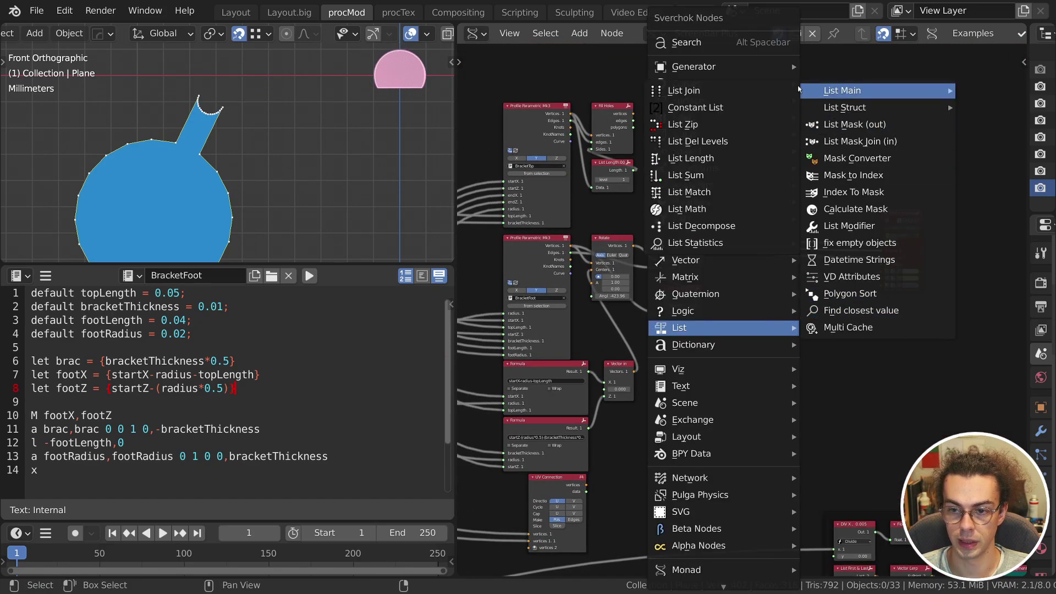
{"action": "left_click", "coordinate": [725, 89]}
{"action": "left_click", "coordinate": [696, 165]}
{"action": "scroll", "coordinate": [653, 207], "scroll_direction": "up", "scroll_amount": 3}
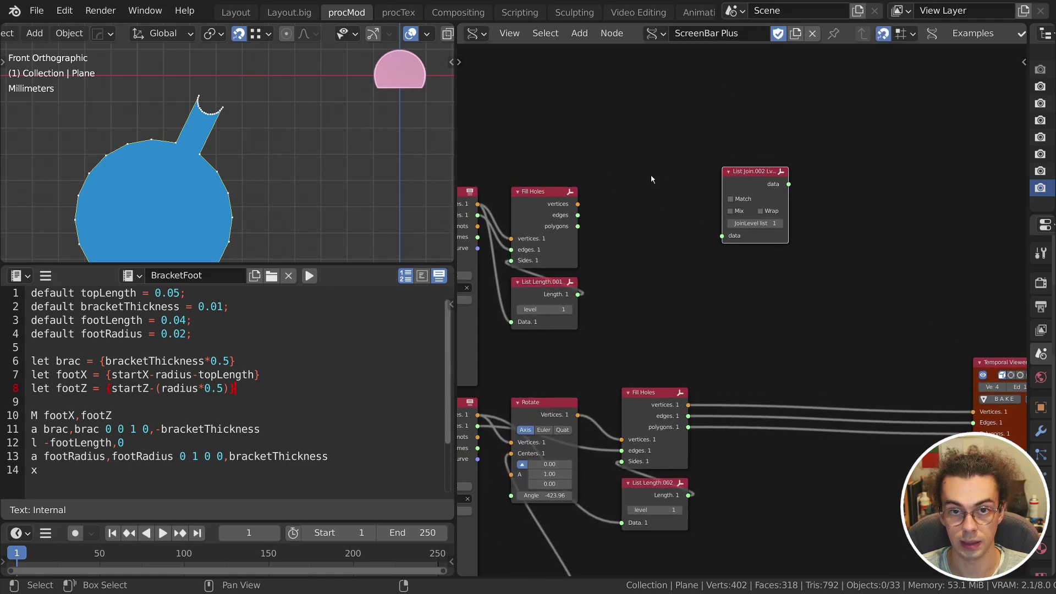
Connect the vertices outputs of both Fill Holes nodes and the UV Connection node to the List Join node.
{"action": "left_click_drag", "start_coordinate": [578, 204], "coordinate": [782, 296]}
{"action": "left_click_drag", "start_coordinate": [687, 405], "coordinate": [803, 306]}
{"action": "scroll", "coordinate": [722, 311], "scroll_direction": "down", "scroll_amount": 2}
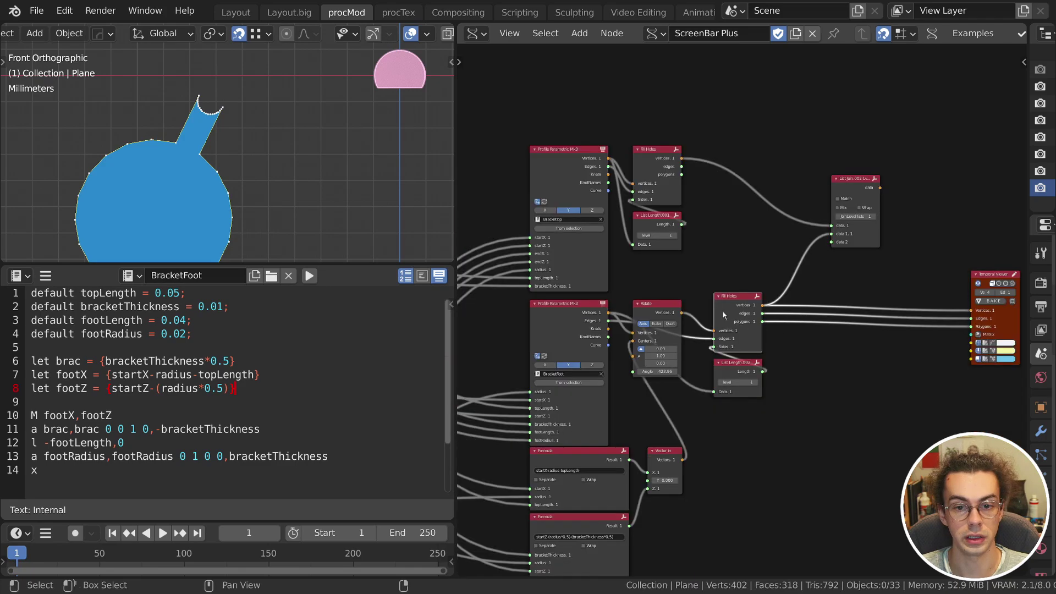
{"action": "middle_click_drag", "start_coordinate": [629, 477], "coordinate": [569, 412]}
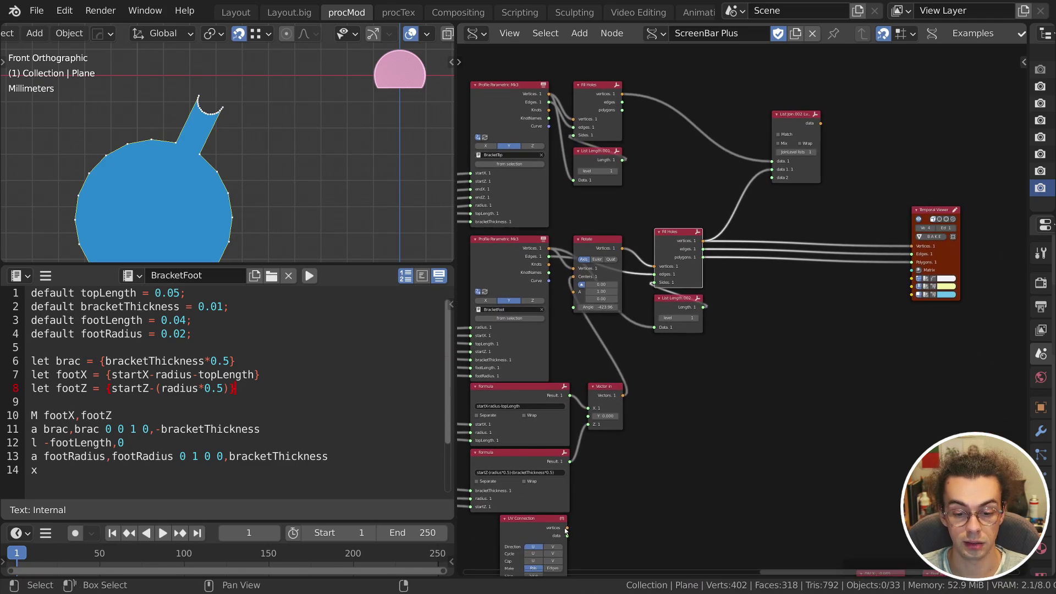
{"action": "left_click_drag", "start_coordinate": [567, 528], "coordinate": [802, 197]}
{"action": "scroll", "coordinate": [803, 192], "scroll_direction": "up", "scroll_amount": 2}
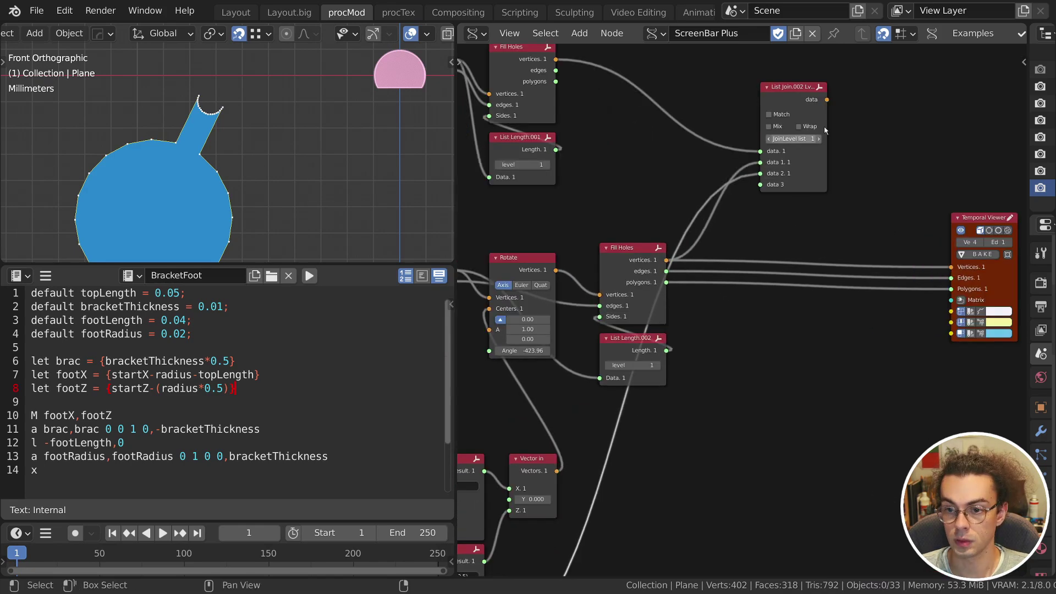
Feed the List Join output into the Temporal Viewer's Vertices input in place of the foot's direct Fill Holes links.
{"action": "left_click_drag", "start_coordinate": [790, 82], "coordinate": [850, 172]}
{"action": "key", "text": "ctrl+space"}
{"action": "middle_click_drag", "start_coordinate": [916, 343], "coordinate": [887, 324]}
{"action": "scroll", "coordinate": [325, 127], "scroll_direction": "down", "scroll_amount": 3}
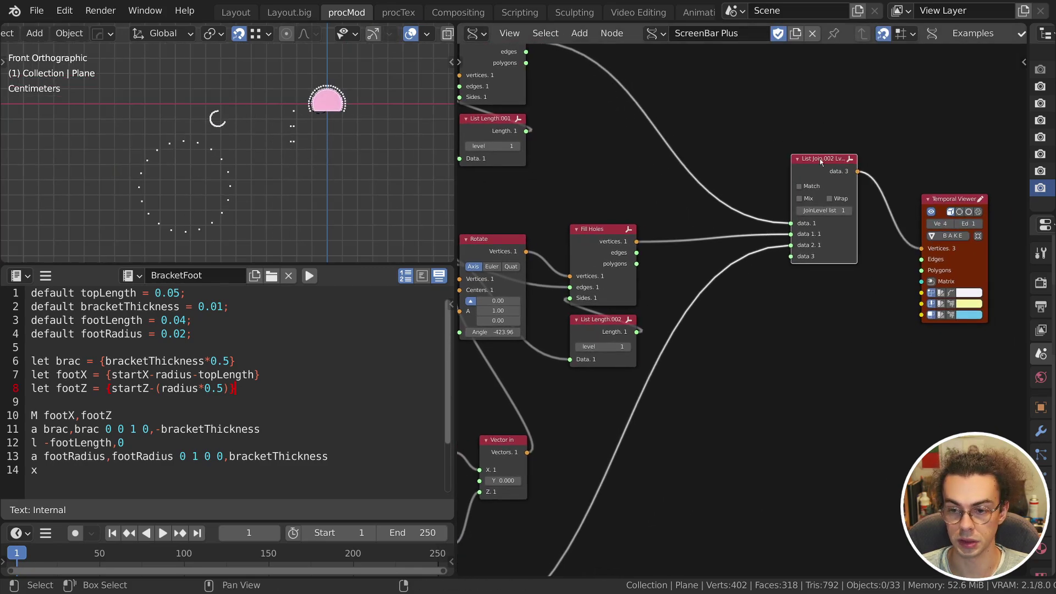
Duplicate the List Join node and place the copy directly below the original.
{"action": "mouse_move", "coordinate": [819, 158]}
{"action": "left_mouse_down"}
{"action": "mouse_move", "coordinate": [830, 144]}
{"action": "mouse_move", "coordinate": [803, 160]}
{"action": "left_mouse_up"}
{"action": "key", "text": "shift+d"}
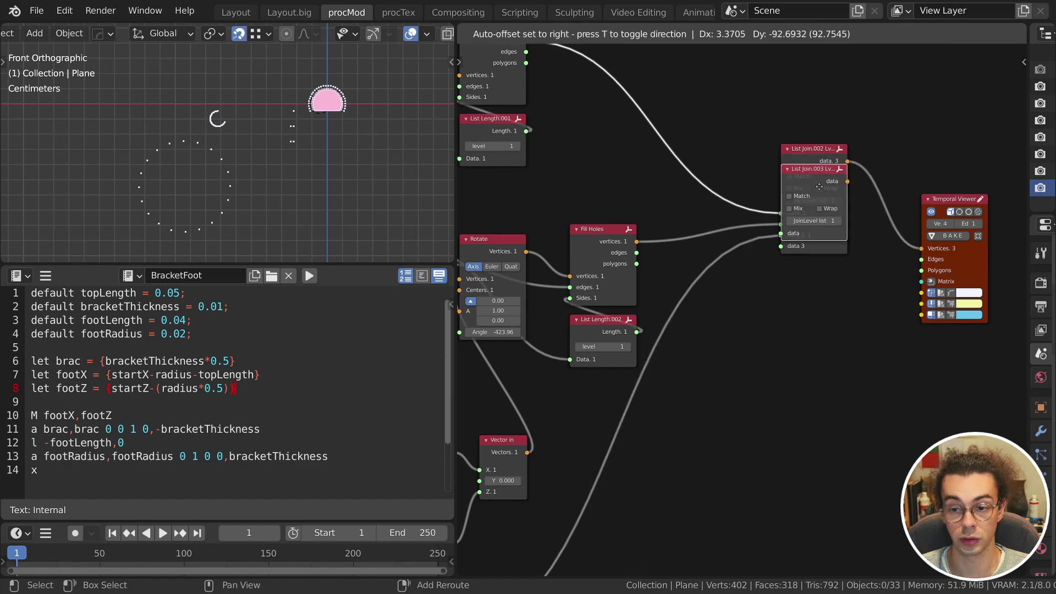
{"action": "left_click", "coordinate": [819, 286]}
Connect both Fill Holes polygons outputs and the UV Connection data output to the second List Join node.
{"action": "middle_click_drag", "start_coordinate": [525, 69], "coordinate": [609, 118]}
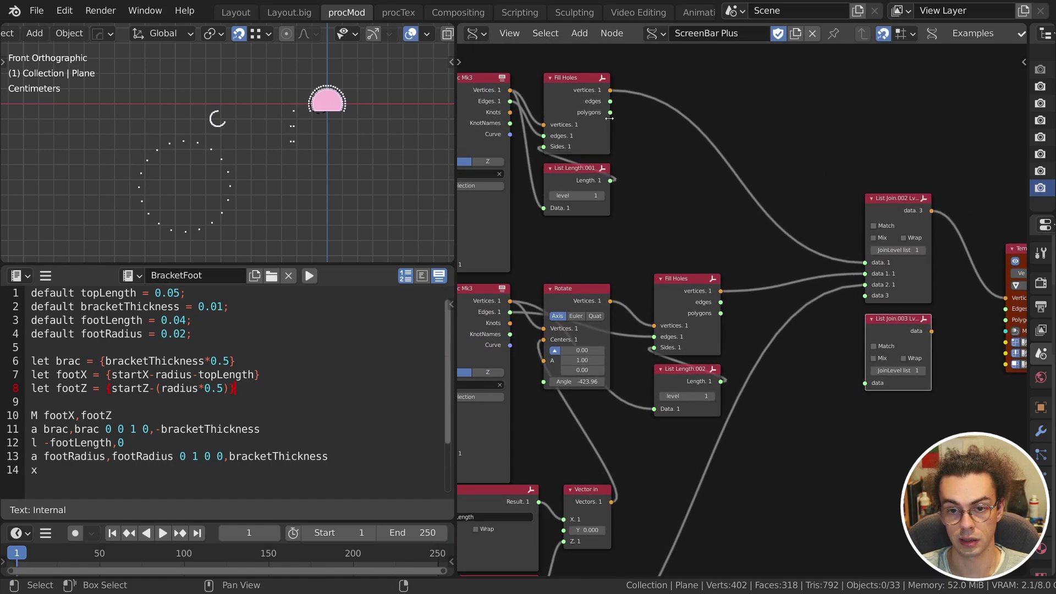
{"action": "left_click_drag", "start_coordinate": [610, 113], "coordinate": [865, 384]}
{"action": "left_click_drag", "start_coordinate": [721, 314], "coordinate": [865, 394]}
{"action": "scroll", "coordinate": [800, 447], "scroll_direction": "down", "scroll_amount": 2}
{"action": "middle_click_drag", "start_coordinate": [798, 448], "coordinate": [761, 288]}
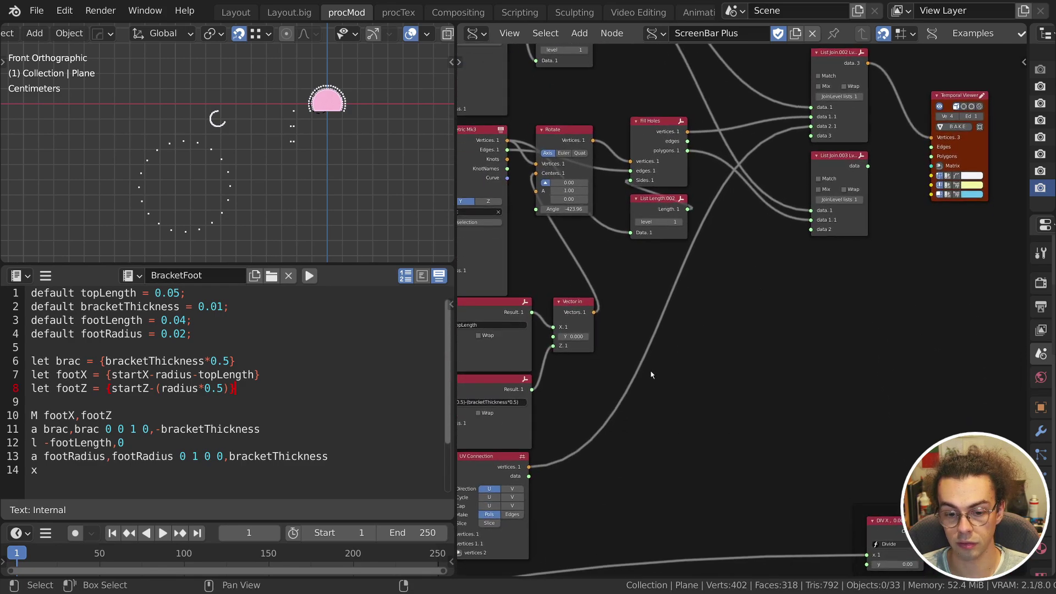
{"action": "left_click_drag", "start_coordinate": [528, 476], "coordinate": [864, 220]}
Connect the second List Join output to the Temporal Viewer's Polygons input.
{"action": "middle_click_drag", "start_coordinate": [874, 218], "coordinate": [775, 328]}
{"action": "scroll", "coordinate": [770, 319], "scroll_direction": "up", "scroll_amount": 4}
{"action": "left_click_drag", "start_coordinate": [775, 264], "coordinate": [861, 253]}
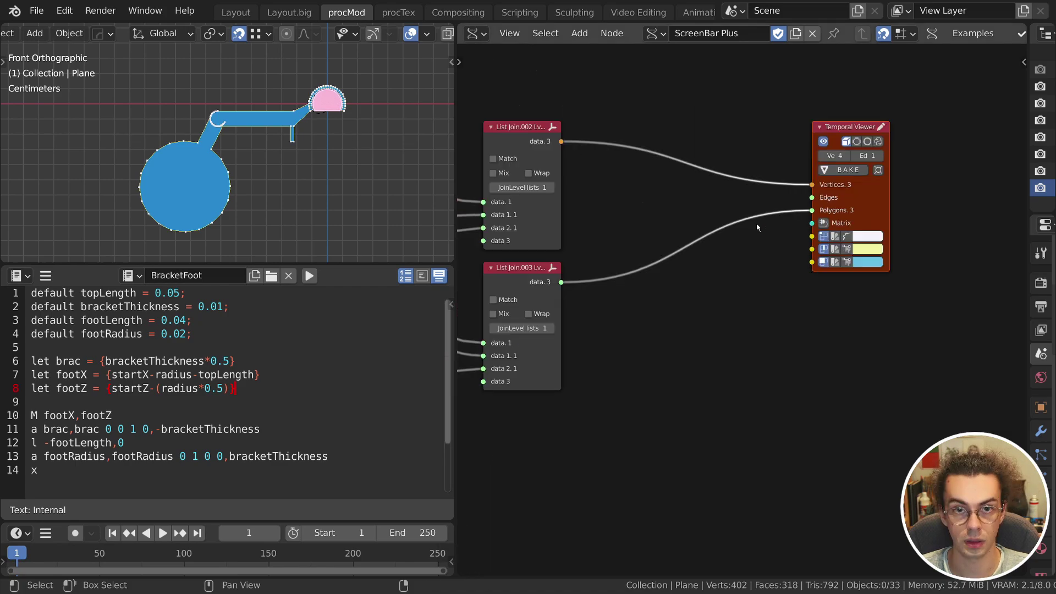
Insert a Solidify node before the Temporal Viewer and route the joined vertices and polygons through it.
{"action": "key", "text": "shift+a"}
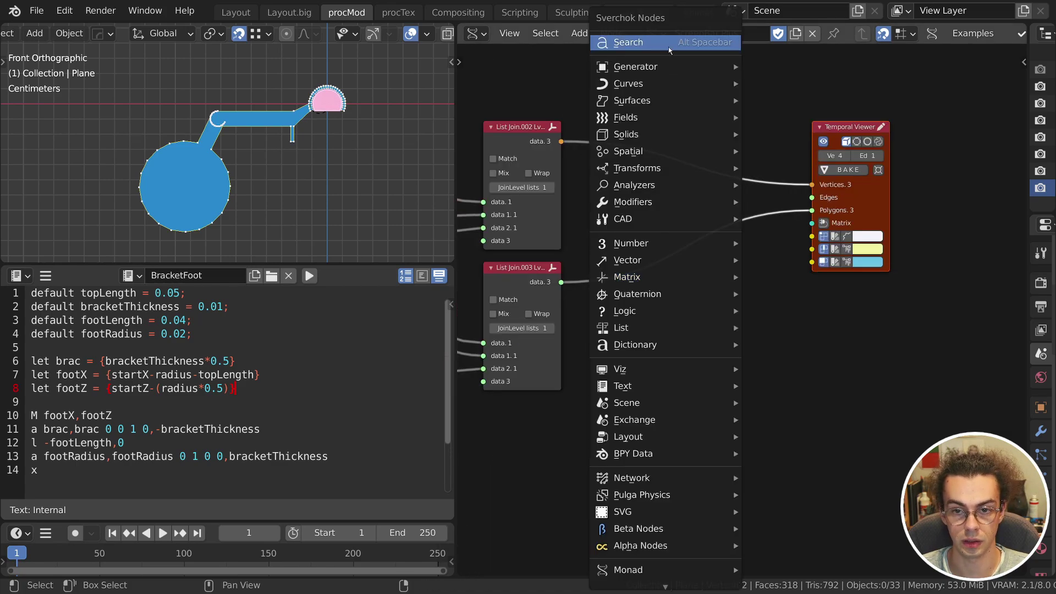
{"action": "type", "text": "solidi"}
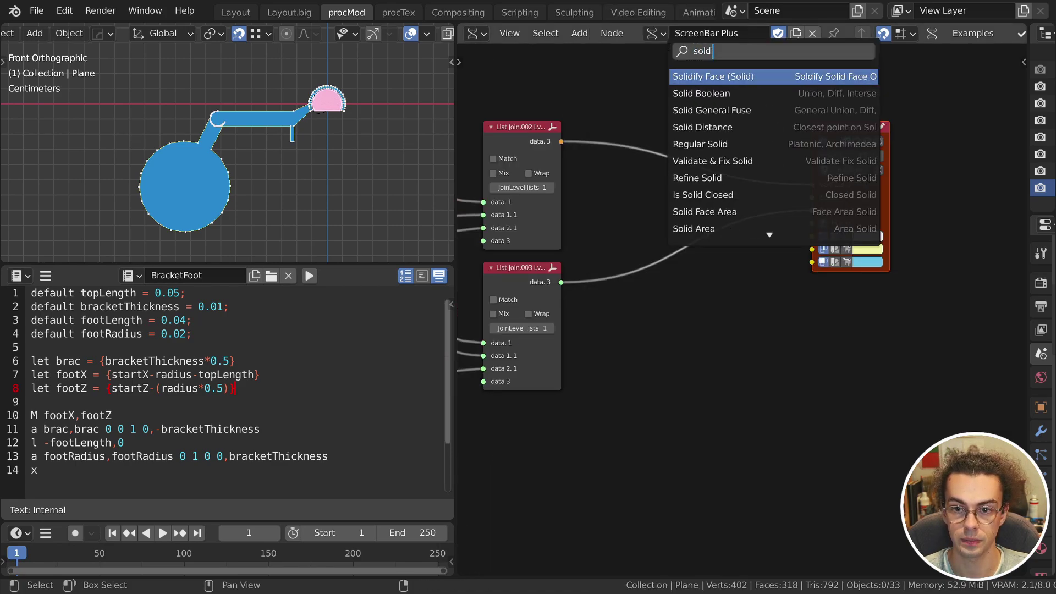
{"action": "key", "text": "Return"}
{"action": "left_click", "coordinate": [683, 127]}
{"action": "left_click_drag", "start_coordinate": [682, 195], "coordinate": [683, 207]}
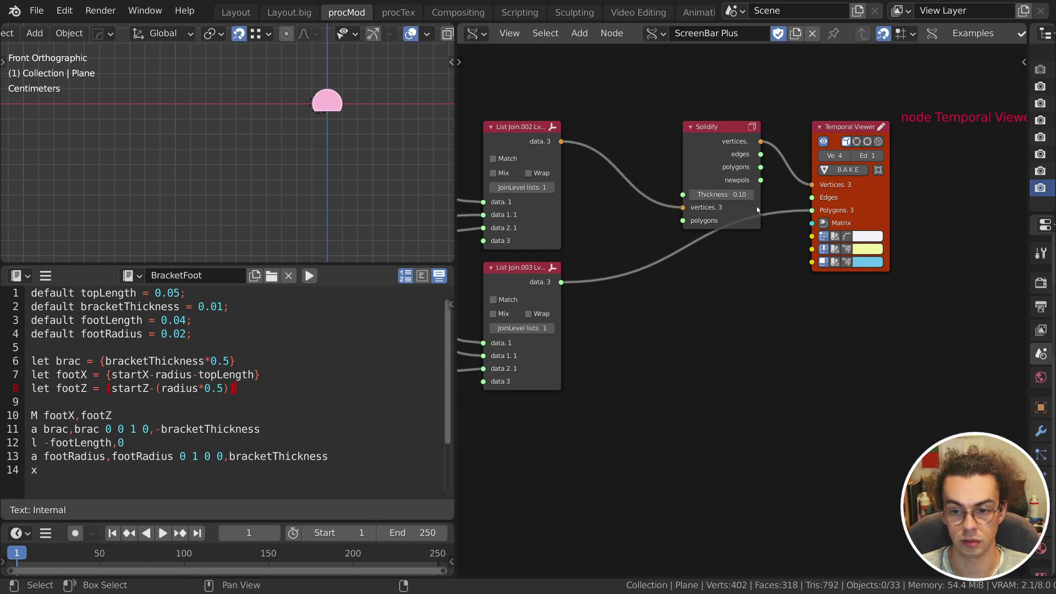
{"action": "left_click_drag", "start_coordinate": [801, 216], "coordinate": [683, 221]}
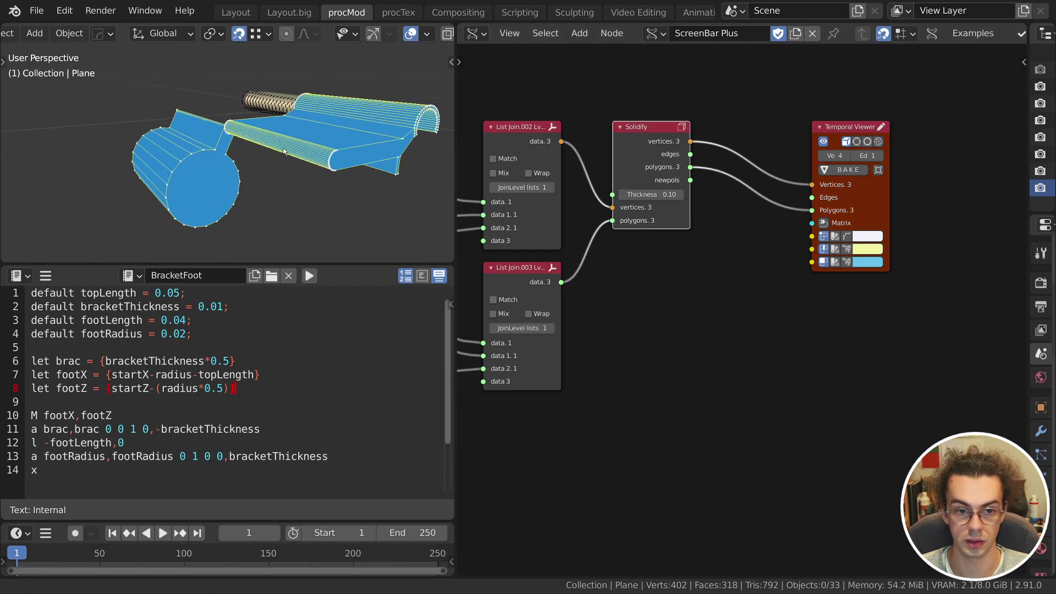
Add an A Number node below the second List Join node and label it bracketDepth.
{"action": "middle_click_drag", "start_coordinate": [285, 177], "coordinate": [284, 178]}
{"action": "middle_click_drag", "start_coordinate": [635, 286], "coordinate": [841, 258]}
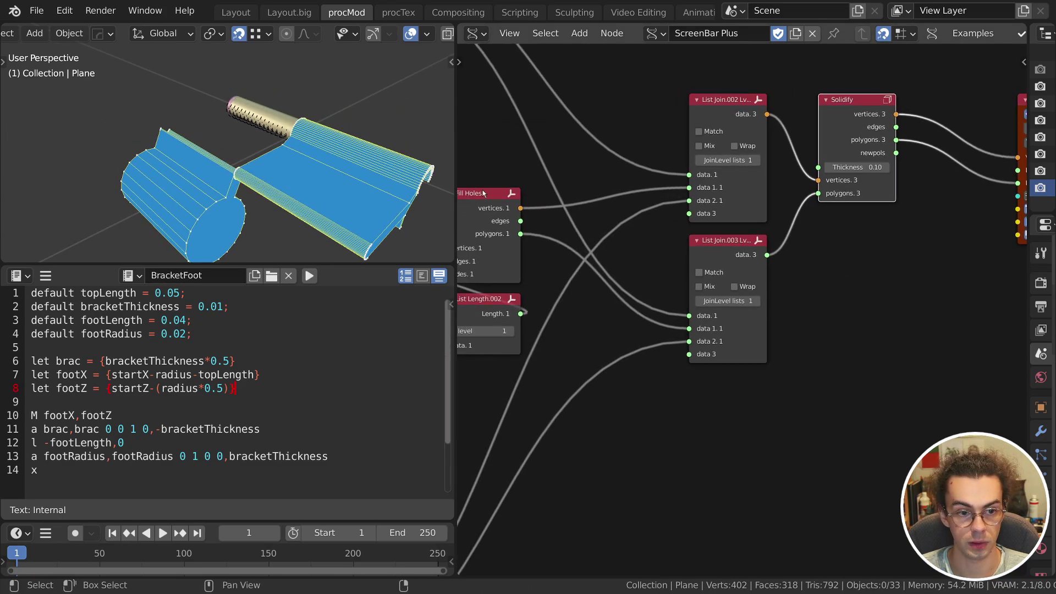
{"action": "middle_click_drag", "start_coordinate": [262, 173], "coordinate": [262, 199]}
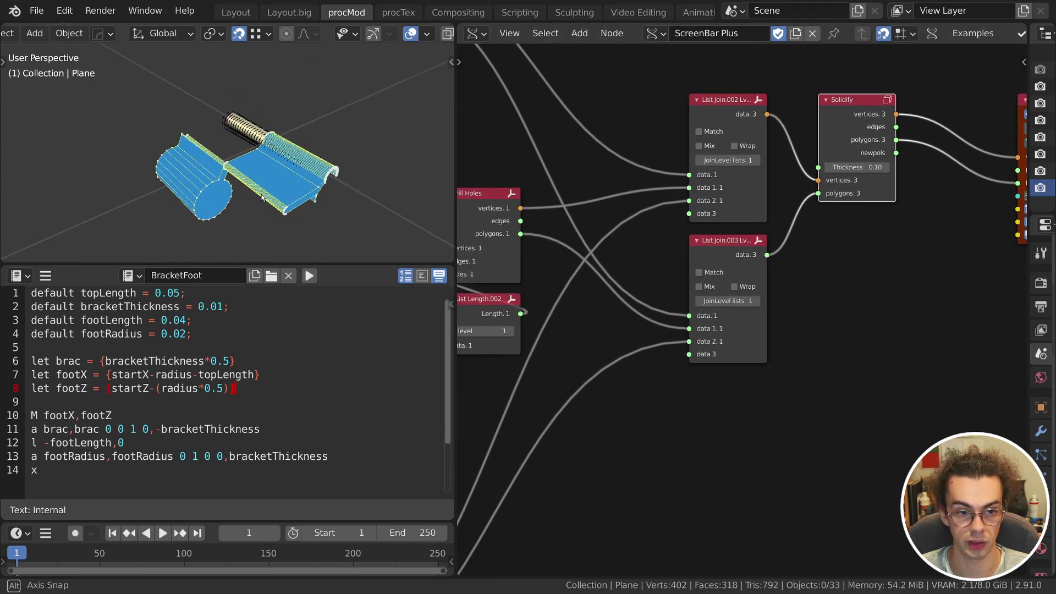
{"action": "scroll", "coordinate": [827, 335], "scroll_direction": "down", "scroll_amount": 9}
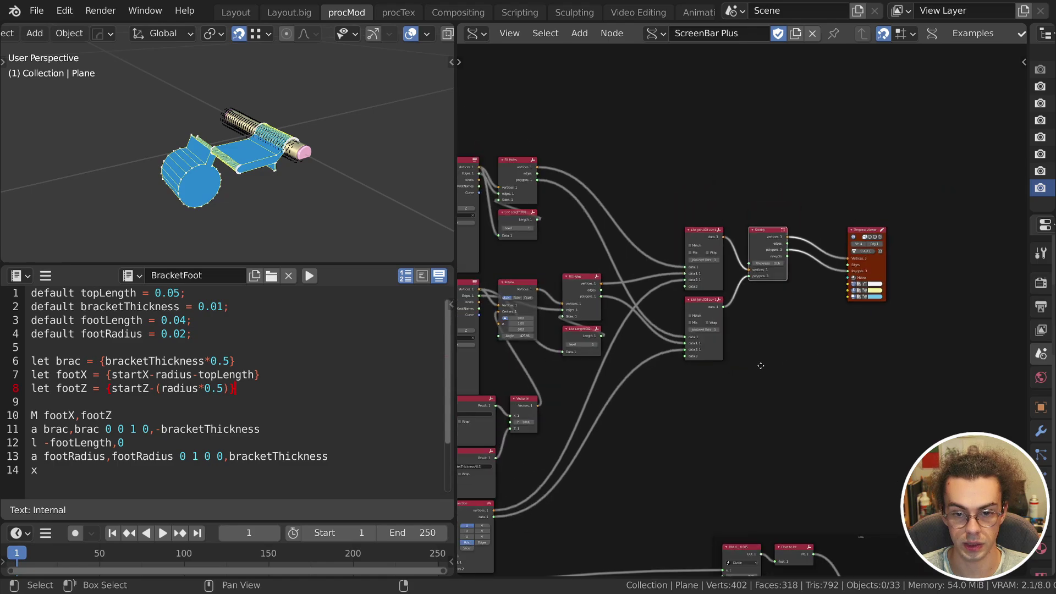
{"action": "middle_click_drag", "start_coordinate": [759, 365], "coordinate": [766, 274]}
{"action": "scroll", "coordinate": [732, 314], "scroll_direction": "up", "scroll_amount": 3}
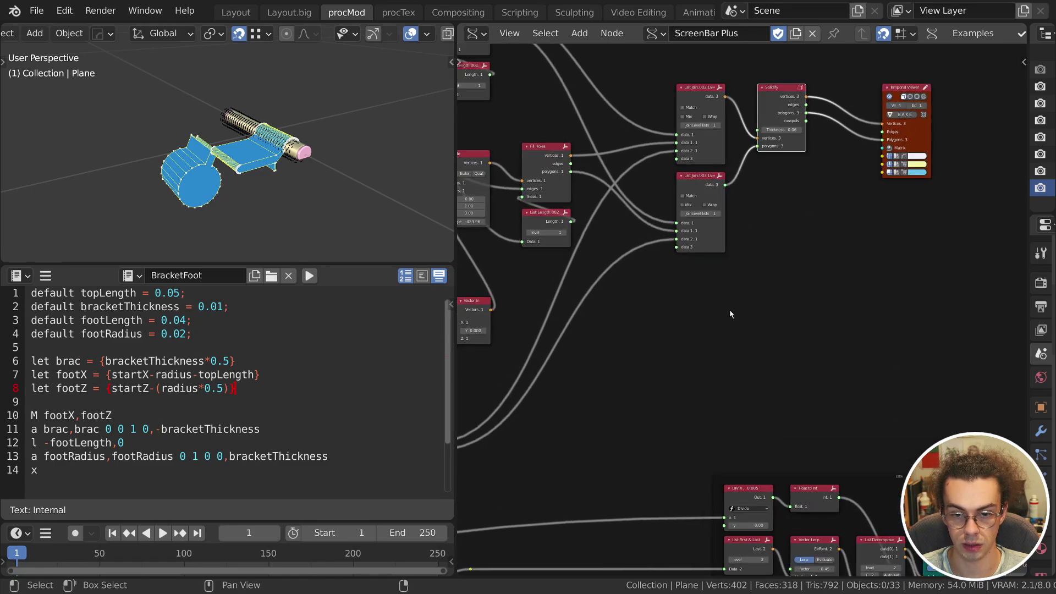
{"action": "key", "text": "shift+a"}
{"action": "mouse_move", "coordinate": [655, 238]}
{"action": "left_click", "coordinate": [753, 241]}
{"action": "key", "text": "F2"}
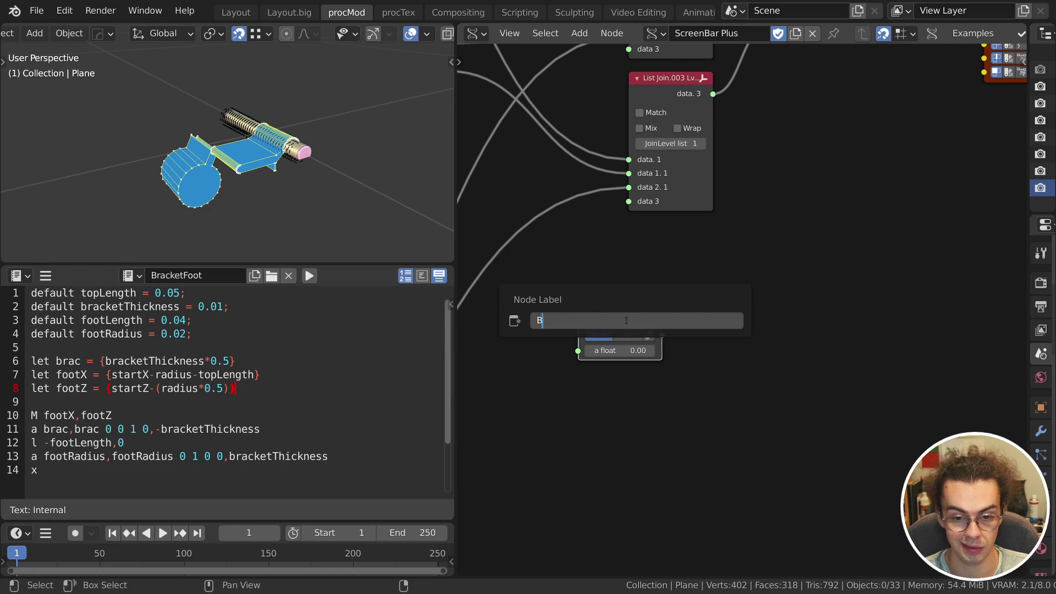
{"action": "key", "text": "Return"}
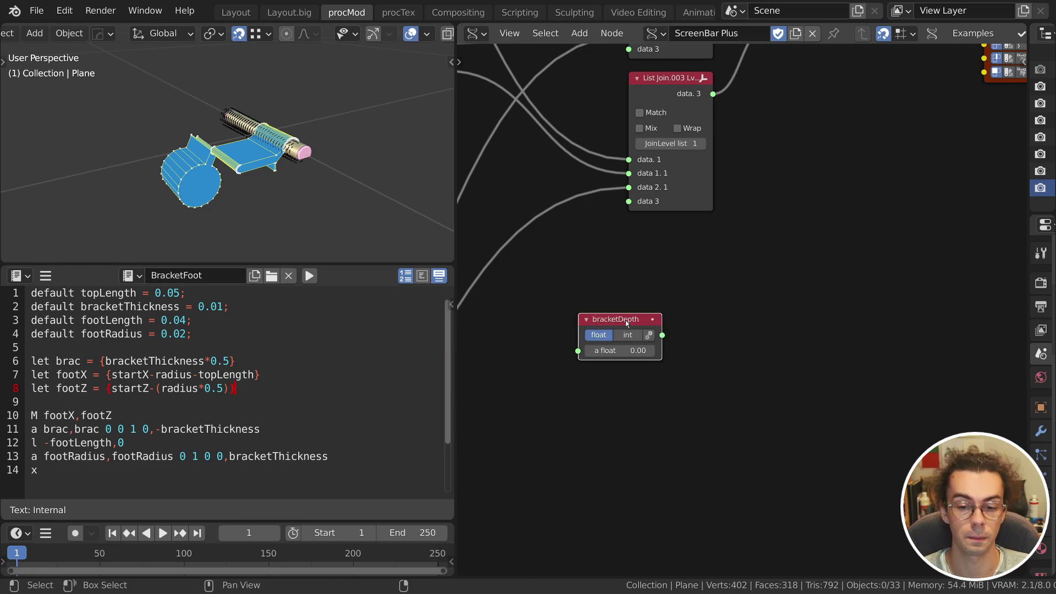
Connect bracketDepth to the Solidify thickness and set its float value to 0.05.
{"action": "middle_click_drag", "start_coordinate": [625, 320], "coordinate": [620, 446]}
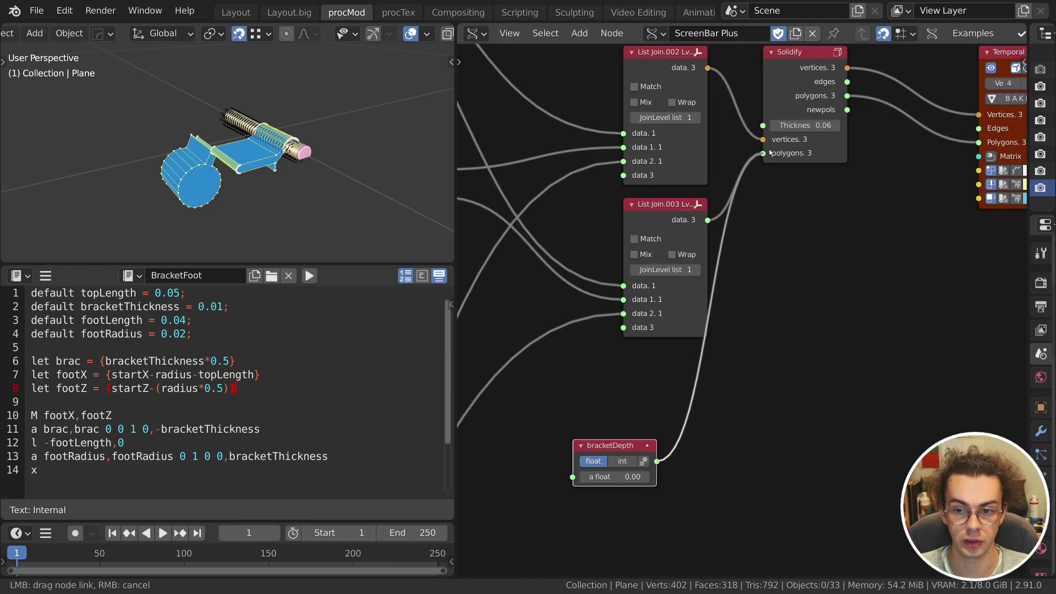
{"action": "left_click_drag", "start_coordinate": [656, 460], "coordinate": [764, 126]}
{"action": "left_click_drag", "start_coordinate": [621, 477], "coordinate": [633, 477]}
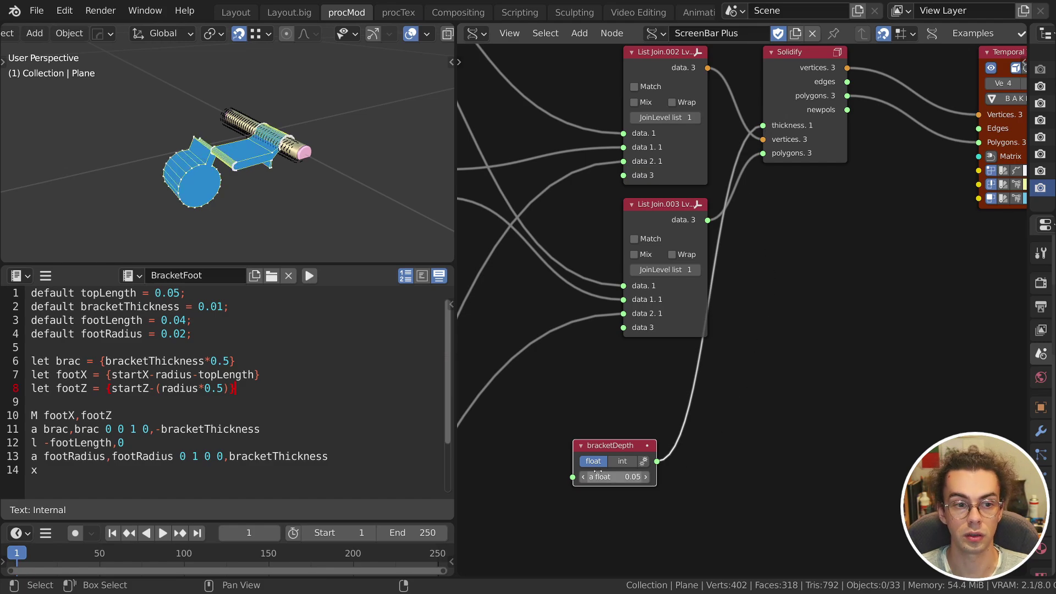
{"action": "middle_click_drag", "start_coordinate": [237, 130], "coordinate": [277, 165]}
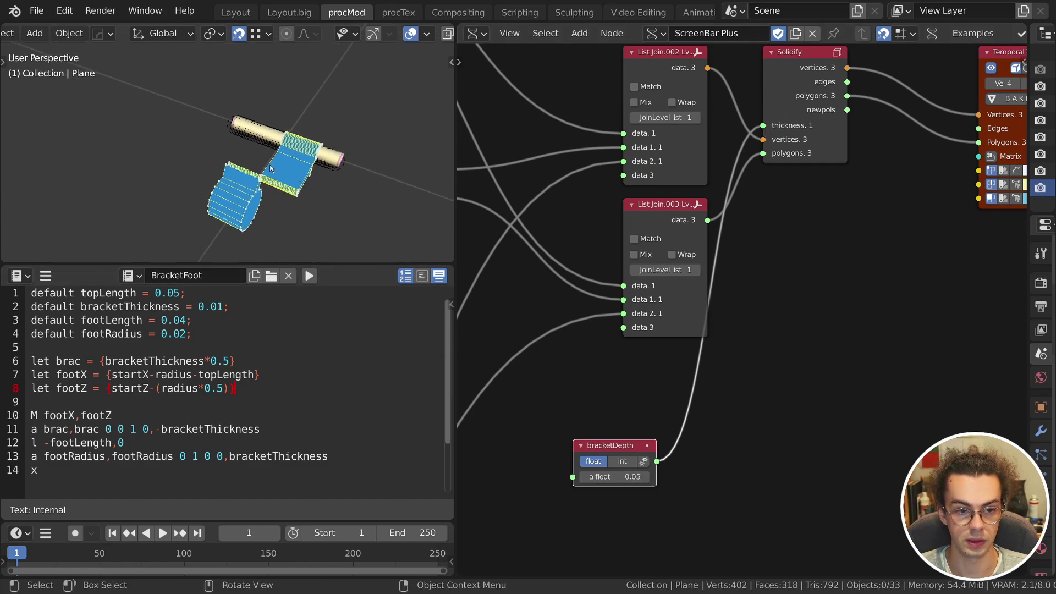
{"action": "middle_click_drag", "start_coordinate": [749, 338], "coordinate": [635, 463]}
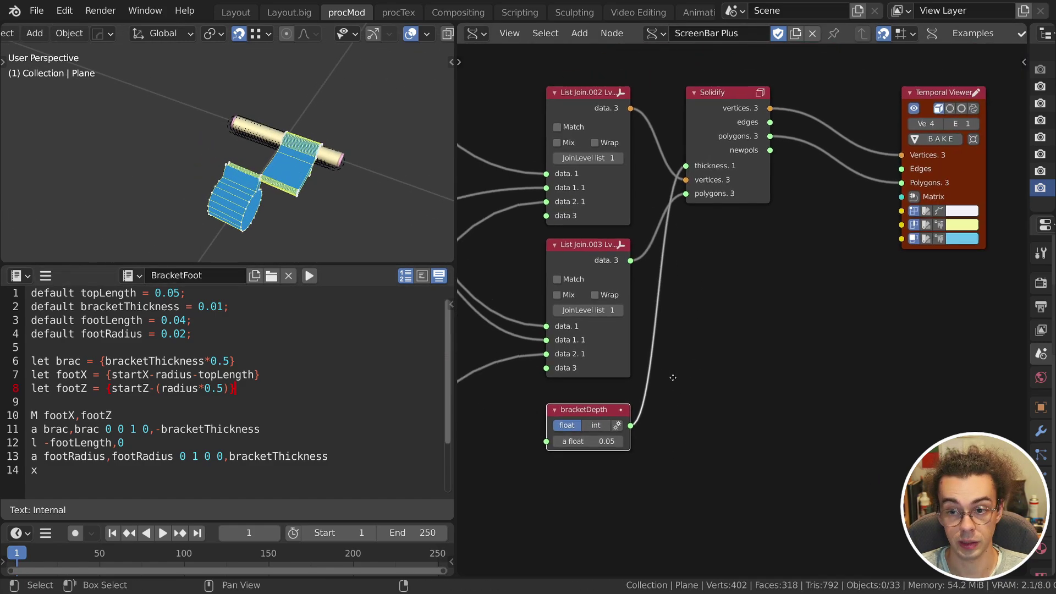
Insert a Move node on the vertices link between the Solidify node and the Temporal Viewer.
{"action": "key", "text": "shift+a"}
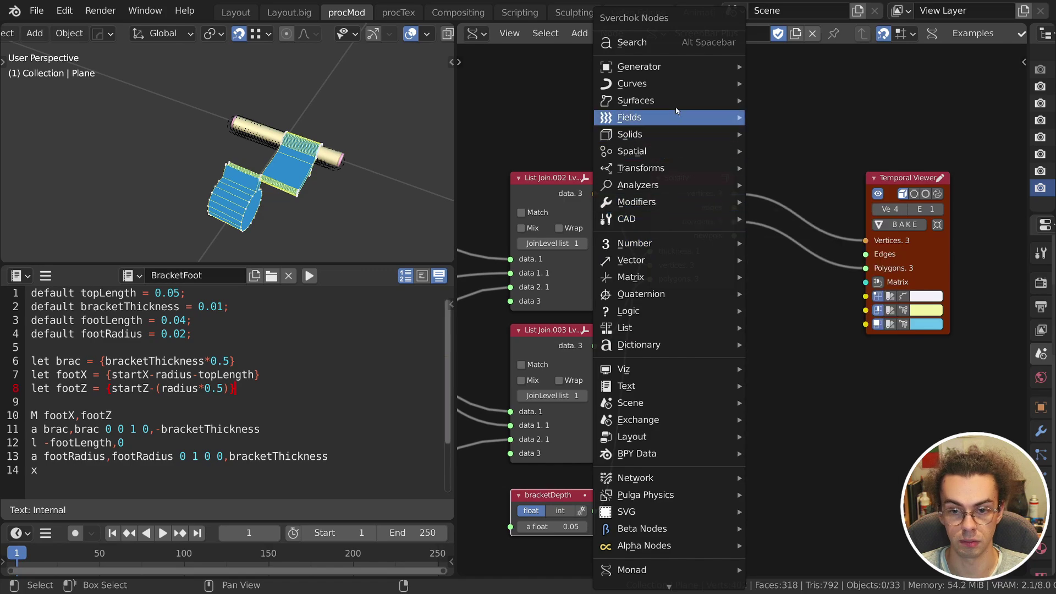
{"action": "mouse_move", "coordinate": [676, 168]}
{"action": "left_click", "coordinate": [803, 168]}
{"action": "left_click", "coordinate": [812, 181]}
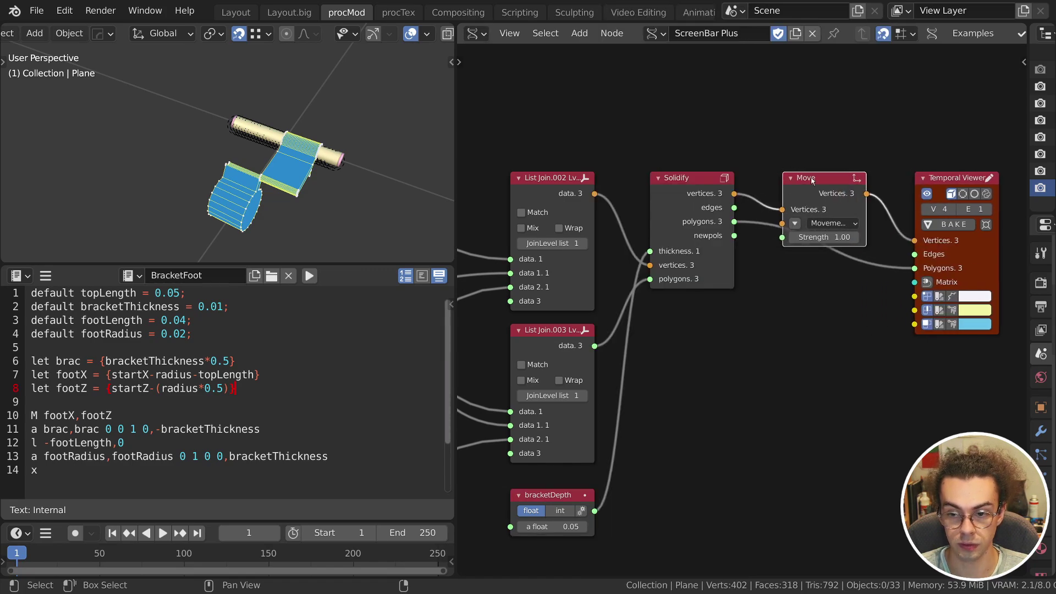
{"action": "left_click_drag", "start_coordinate": [812, 180], "coordinate": [794, 181]}
Set the Move node's Y movement to 1 and connect bracketDepth to its Strength input.
{"action": "left_click", "coordinate": [816, 222]}
{"action": "left_click", "coordinate": [821, 250]}
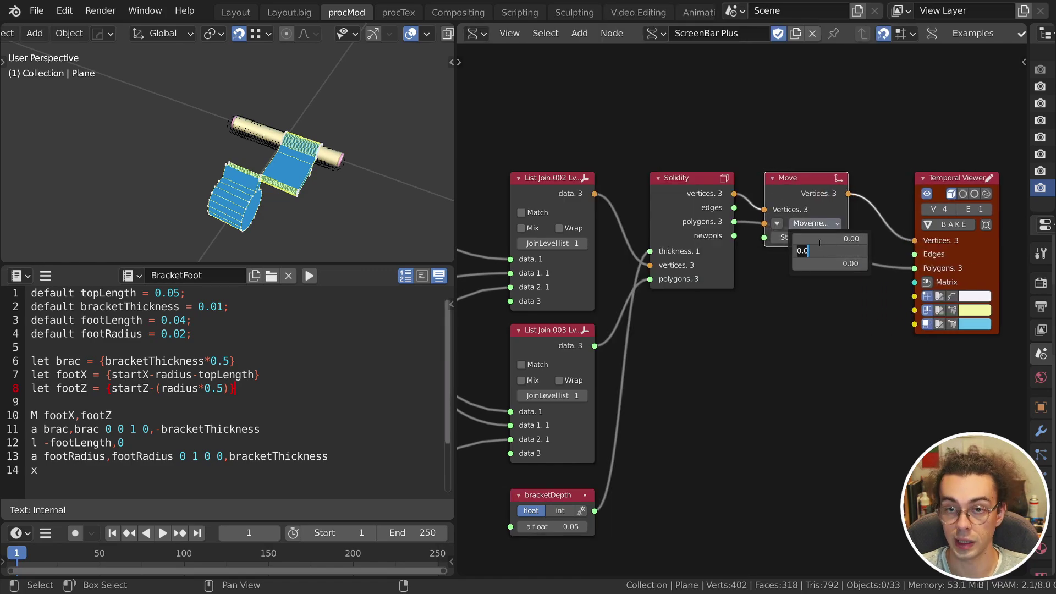
{"action": "type", "text": "1"}
{"action": "key", "text": "Return"}
{"action": "left_click_drag", "start_coordinate": [592, 518], "coordinate": [763, 238]}
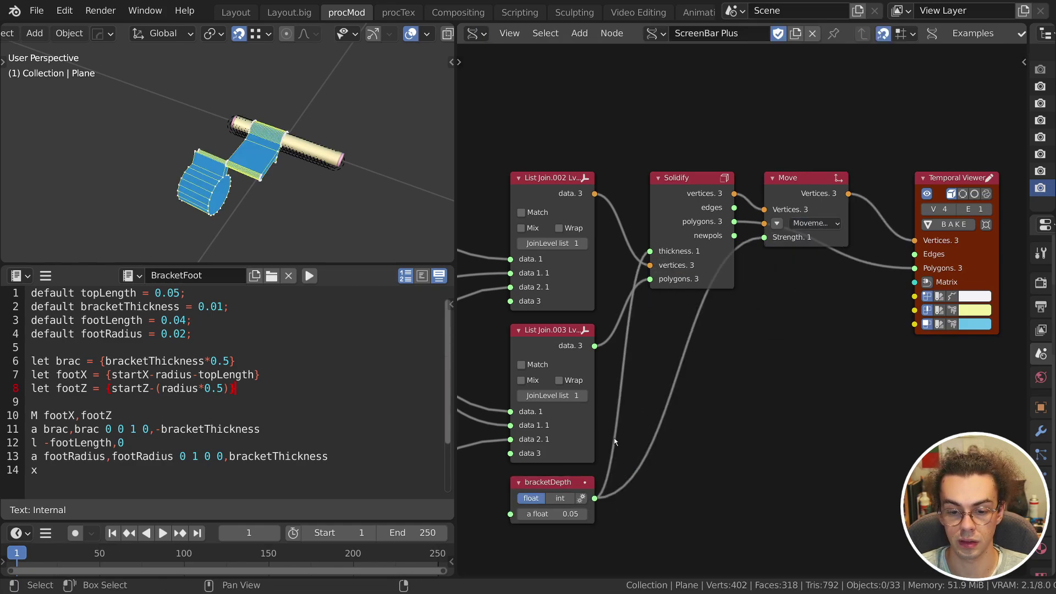
Insert a Scalar Math node set to Divide by 2 between bracketDepth and the Move strength, and set bracketDepth to 0.06.
{"action": "key", "text": "shift+a"}
{"action": "mouse_move", "coordinate": [687, 243]}
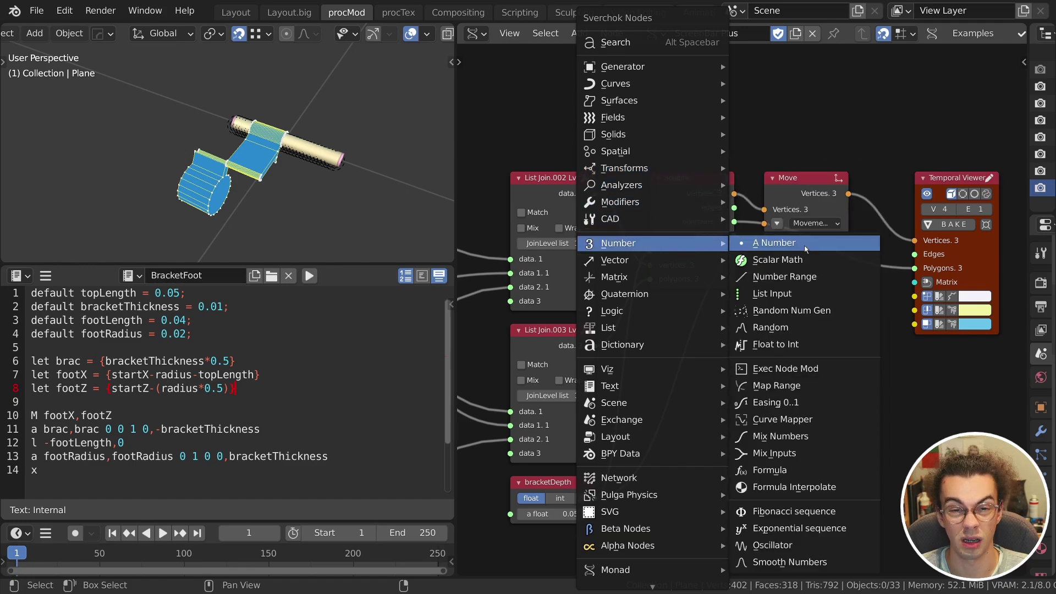
{"action": "left_click", "coordinate": [778, 259]}
{"action": "left_click", "coordinate": [715, 341]}
{"action": "left_click", "coordinate": [709, 352]}
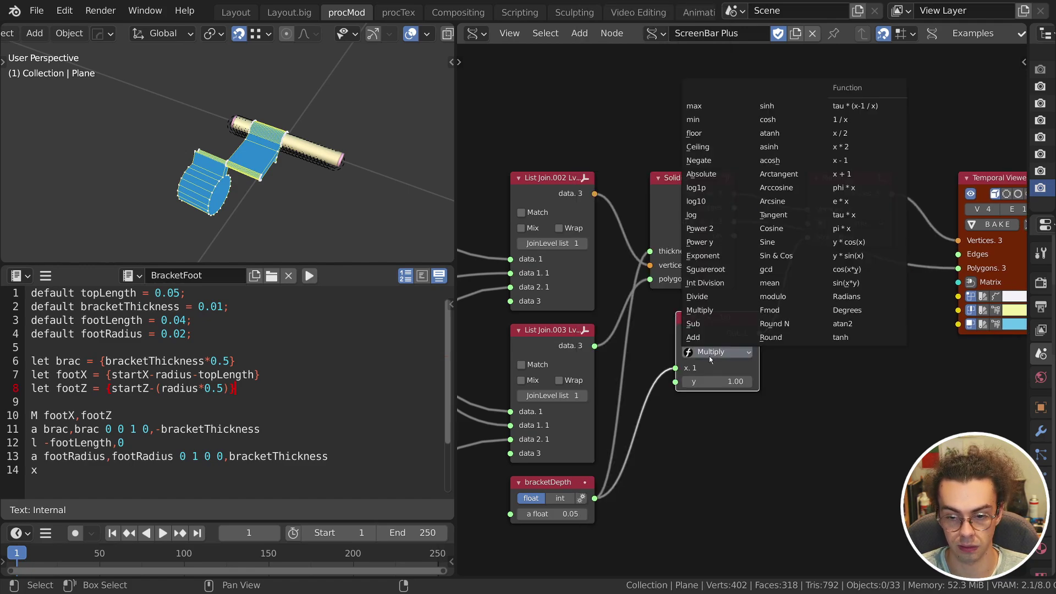
{"action": "left_click", "coordinate": [709, 296]}
{"action": "double_click", "coordinate": [717, 382]}
{"action": "type", "text": "2"}
{"action": "key", "text": "Return"}
{"action": "mouse_move", "coordinate": [552, 514]}
{"action": "left_mouse_down"}
{"action": "mouse_move", "coordinate": [581, 514]}
{"action": "mouse_move", "coordinate": [554, 514]}
{"action": "mouse_move", "coordinate": [573, 514]}
{"action": "mouse_move", "coordinate": [563, 514]}
{"action": "left_mouse_up"}
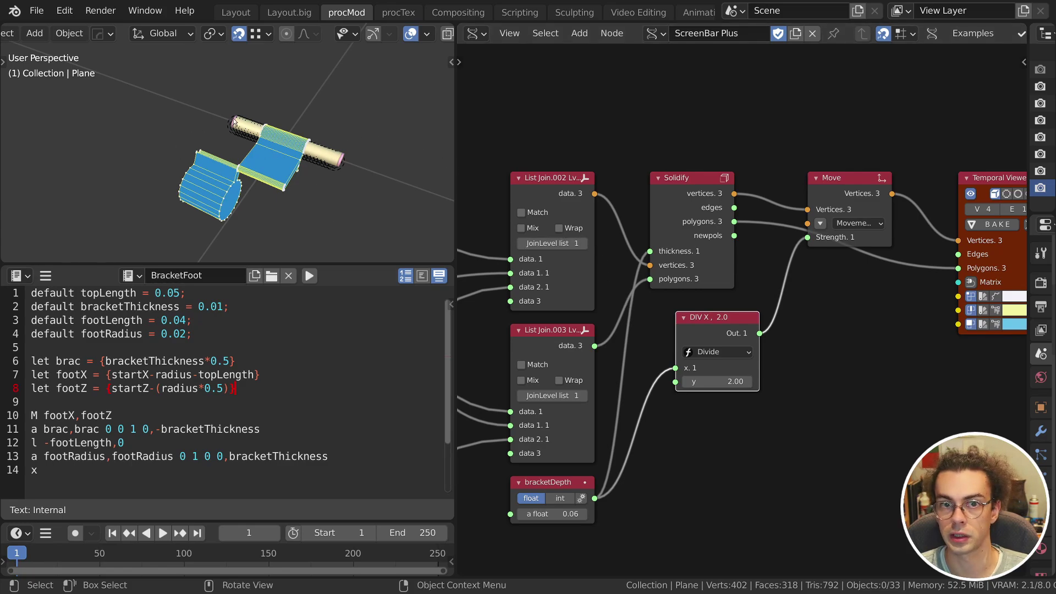
Insert a Flip normals node on the vertices link after the foot's Fill Holes node.
{"action": "middle_click_drag", "start_coordinate": [598, 222], "coordinate": [827, 187]}
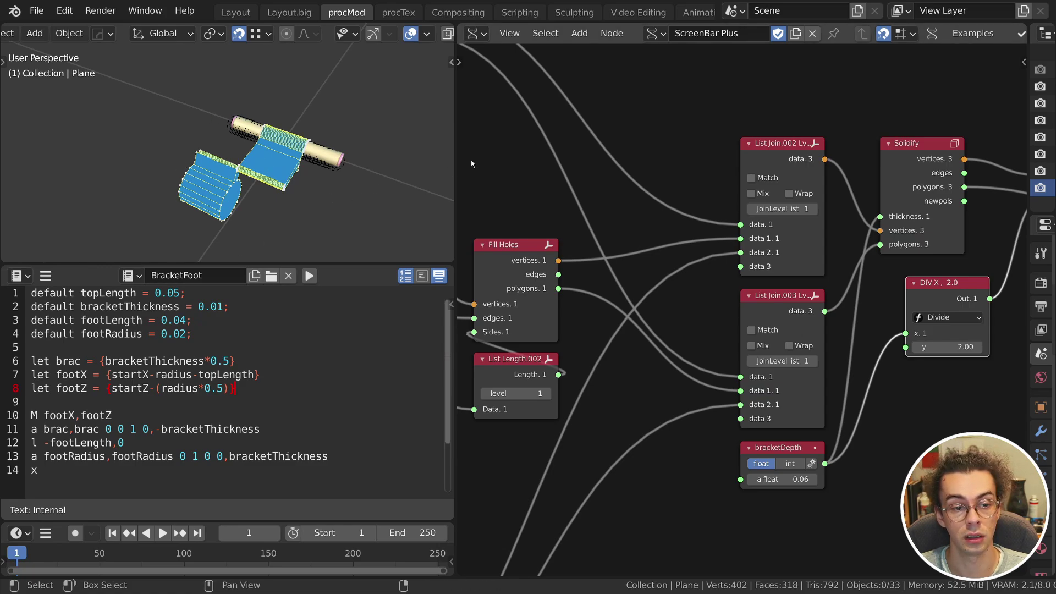
{"action": "middle_click_drag", "start_coordinate": [580, 253], "coordinate": [673, 228]}
{"action": "key", "text": "alt+space"}
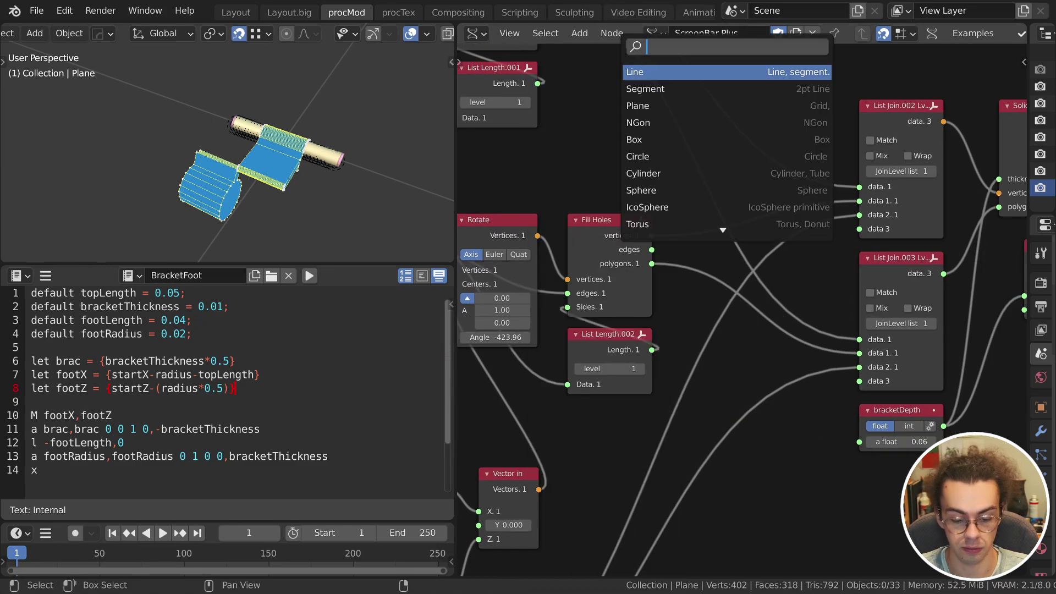
{"action": "type", "text": "flip normals"}
{"action": "key", "text": "Return"}
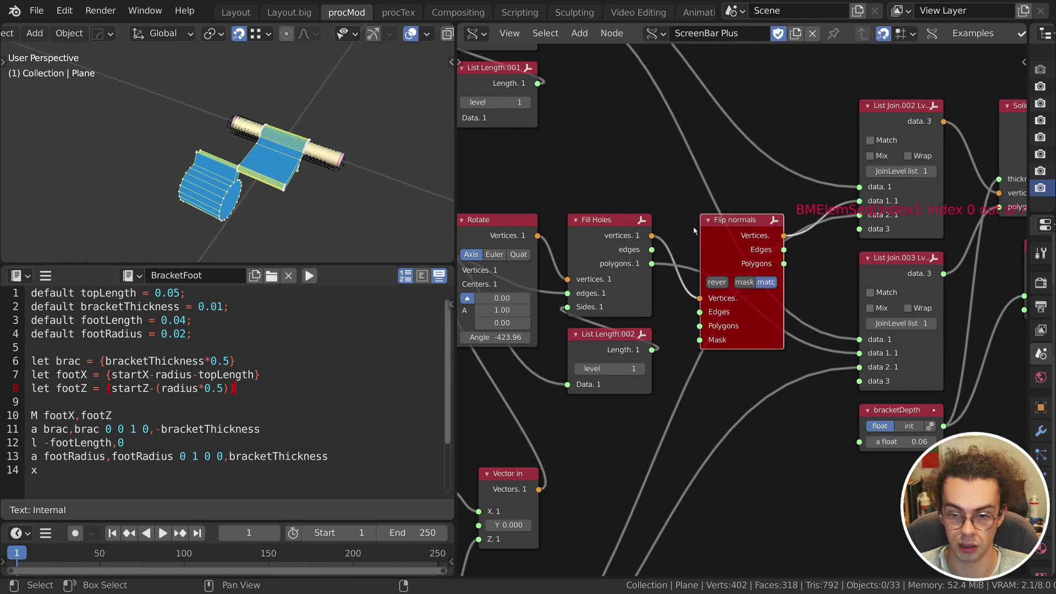
{"action": "left_click_drag", "start_coordinate": [769, 309], "coordinate": [764, 297]}
Route the foot's polygons through the Flip normals node into the second List Join and enable its reverse option.
{"action": "left_click_drag", "start_coordinate": [864, 358], "coordinate": [699, 319]}
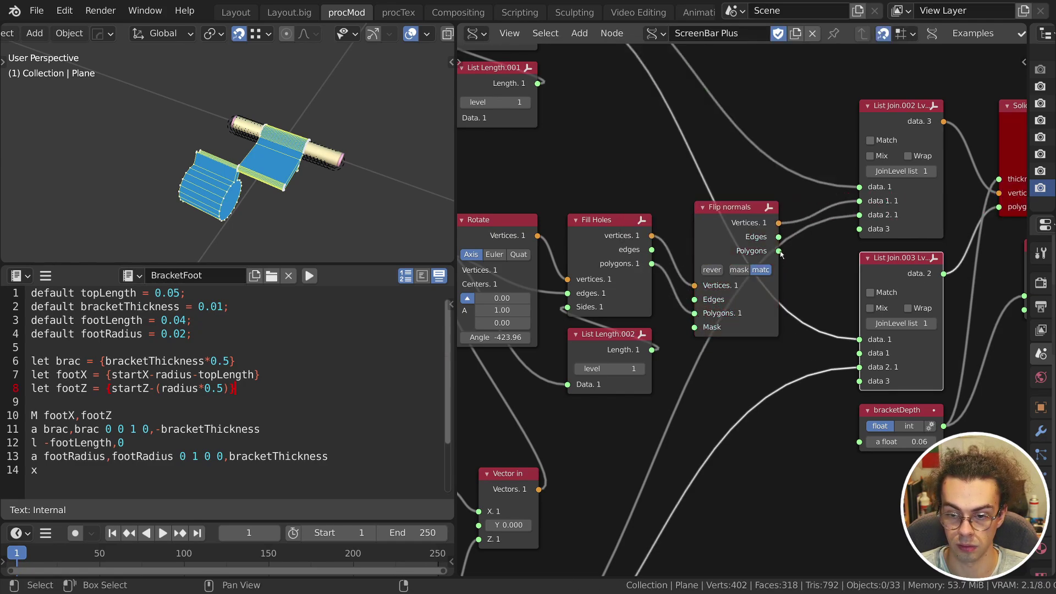
{"action": "left_click_drag", "start_coordinate": [779, 252], "coordinate": [856, 352]}
{"action": "left_click", "coordinate": [705, 270]}
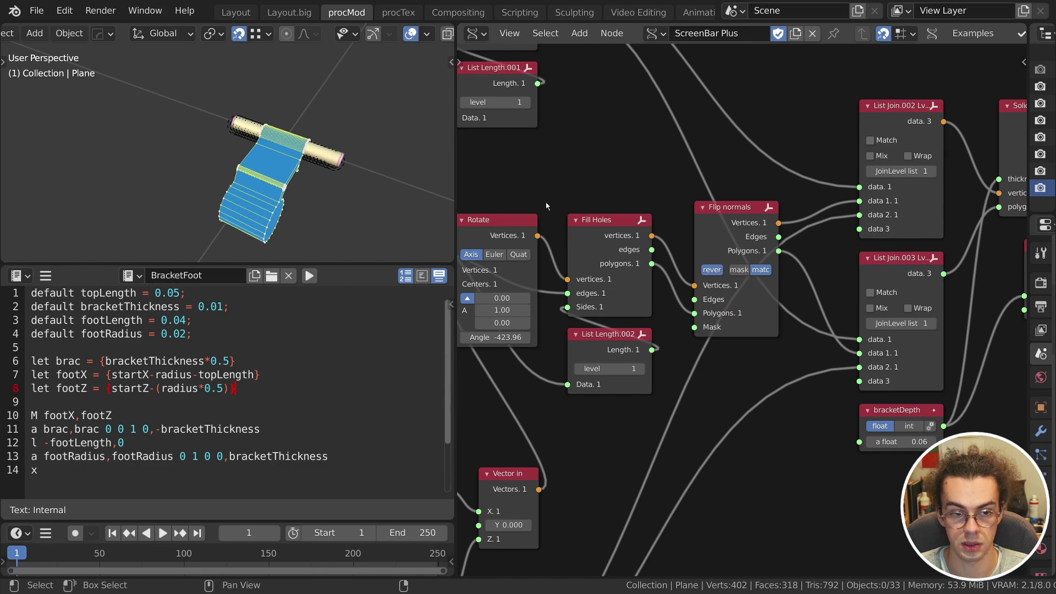
Set bracketDepth to 0.05 and check the solidified bracket around the lamp bar in perspective.
{"action": "middle_click_drag", "start_coordinate": [770, 296], "coordinate": [496, 306]}
{"action": "left_click_drag", "start_coordinate": [627, 451], "coordinate": [638, 451]}
{"action": "left_click_drag", "start_coordinate": [638, 451], "coordinate": [627, 451]}
{"action": "middle_click_drag", "start_coordinate": [330, 143], "coordinate": [207, 69]}
{"action": "middle_click_drag", "start_coordinate": [206, 69], "coordinate": [209, 88]}
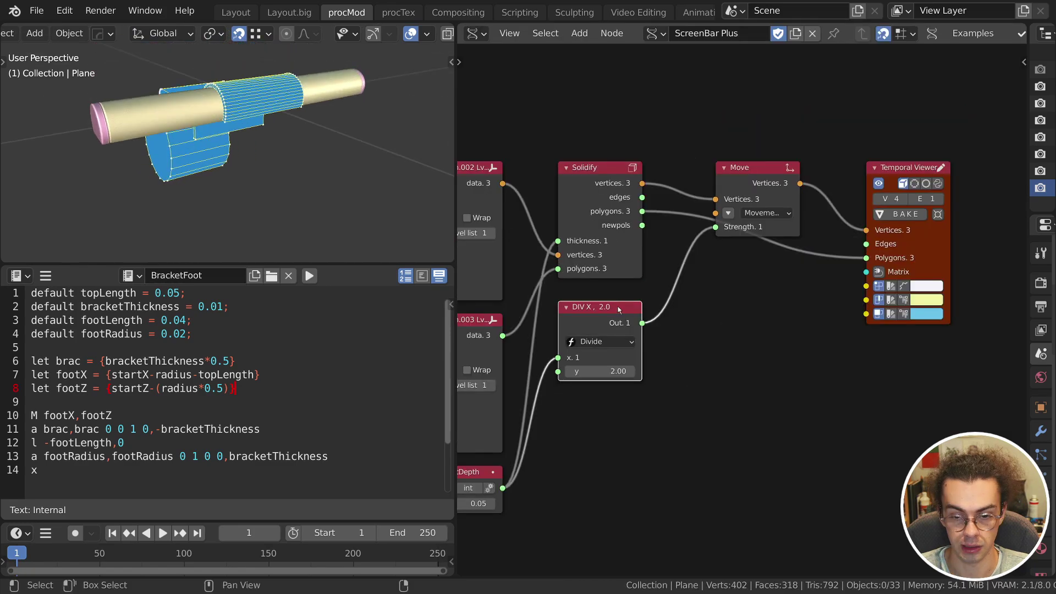
Delete the Temporal Viewer after the Move node and add a Mesh viewer node named BRACKET in its place.
{"action": "middle_click_drag", "start_coordinate": [748, 281], "coordinate": [694, 331]}
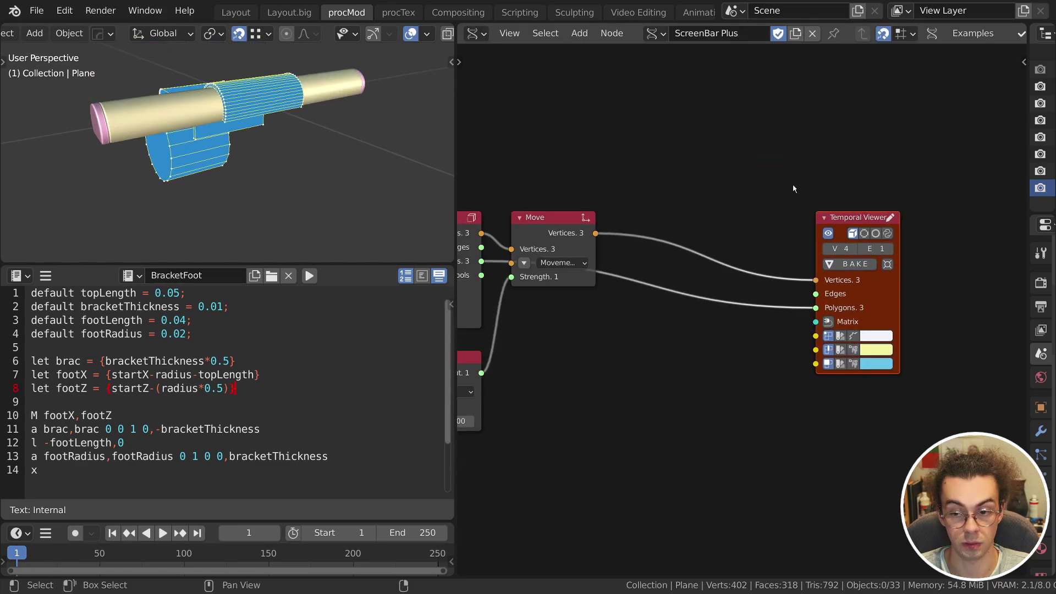
{"action": "left_click_drag", "start_coordinate": [853, 182], "coordinate": [649, 291]}
{"action": "key", "text": "x"}
{"action": "key", "text": "shift+a"}
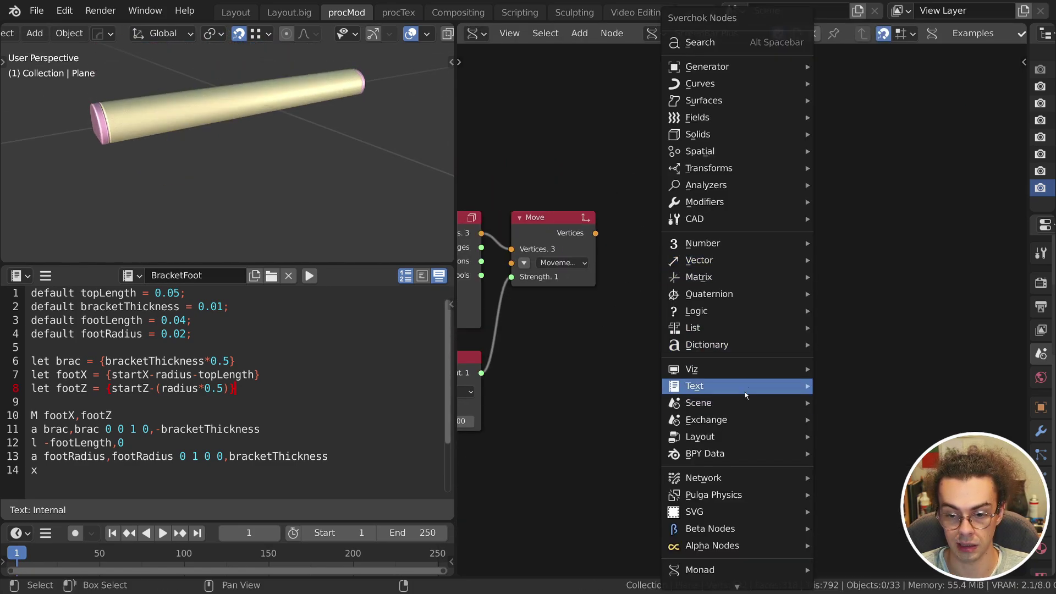
{"action": "mouse_move", "coordinate": [710, 369]}
{"action": "left_click", "coordinate": [857, 101]}
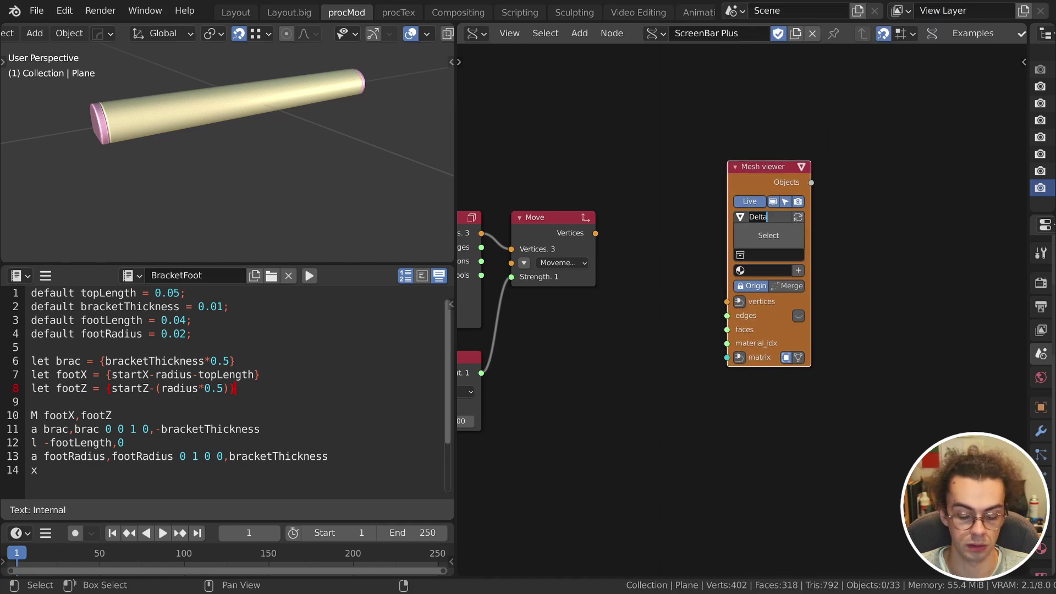
Link the Move node's vertices and the Solidify node's polygons to the BRACKET Mesh viewer's vertices and faces.
{"action": "left_click_drag", "start_coordinate": [595, 233], "coordinate": [740, 271]}
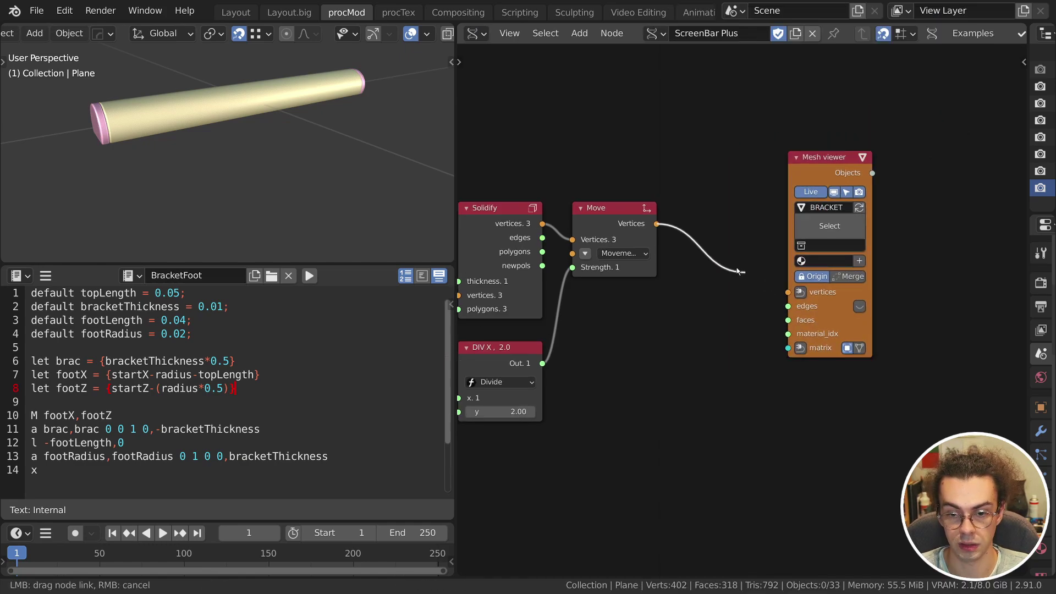
{"action": "left_click_drag", "start_coordinate": [778, 302], "coordinate": [788, 292]}
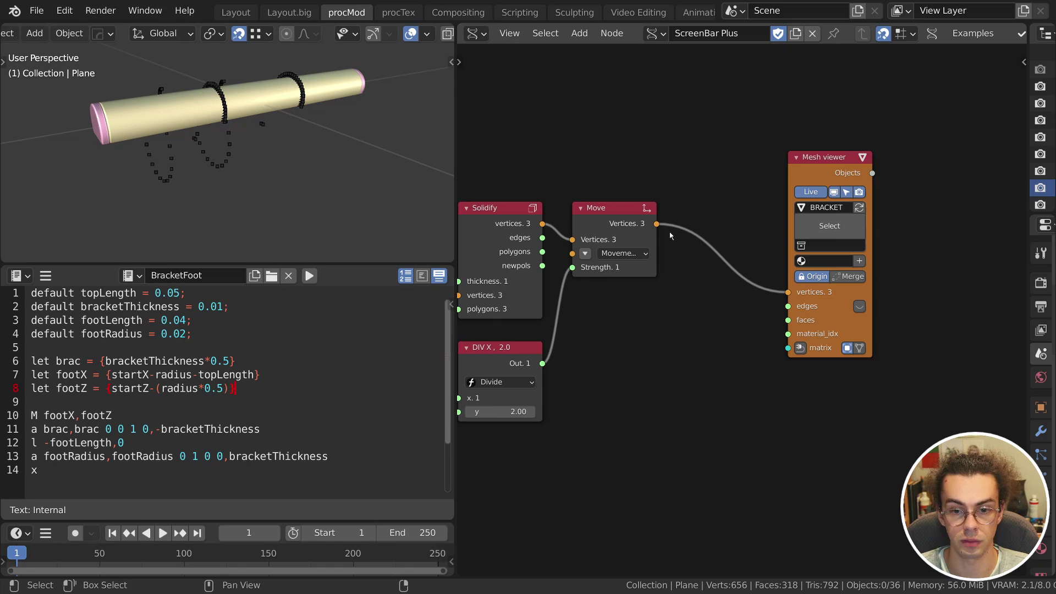
{"action": "middle_click_drag", "start_coordinate": [672, 242], "coordinate": [764, 246]}
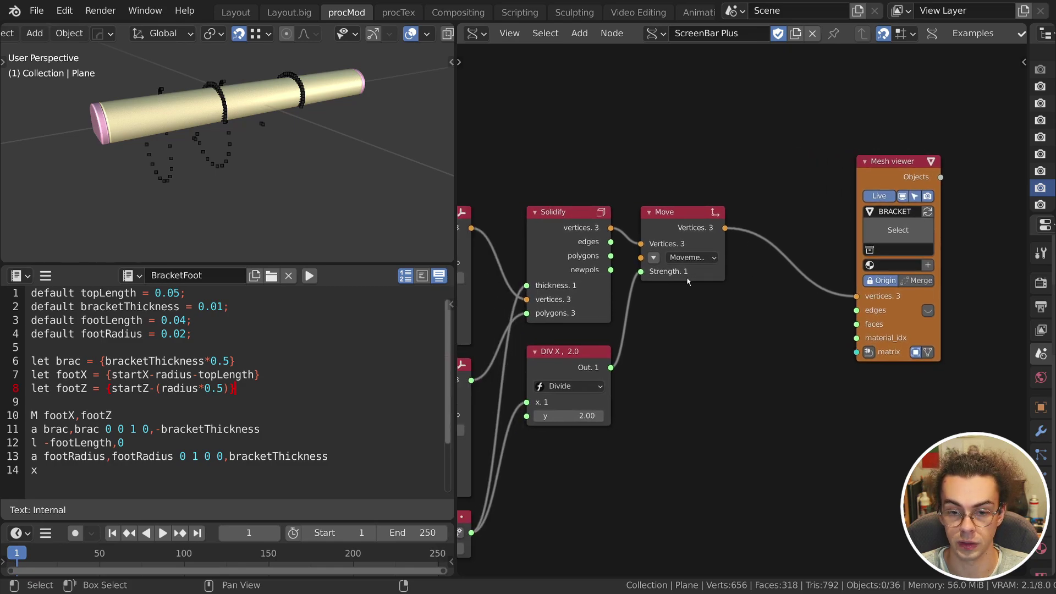
{"action": "scroll", "coordinate": [687, 281], "scroll_direction": "down", "scroll_amount": 1}
{"action": "left_click_drag", "start_coordinate": [621, 260], "coordinate": [848, 323]}
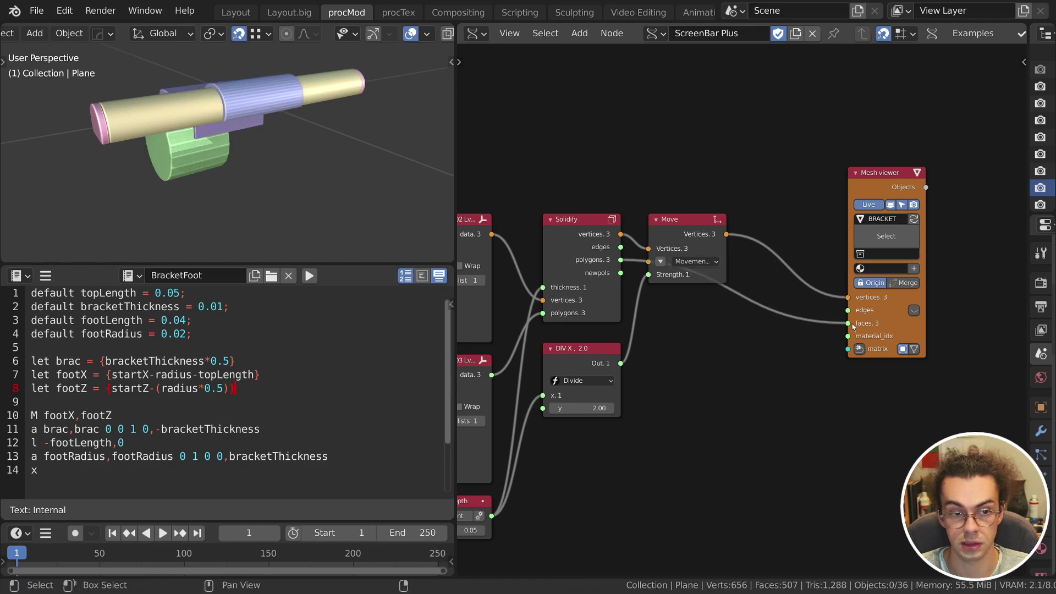
Select the bracket parts with the lamp as the active object and run Make Links on them.
{"action": "middle_click_drag", "start_coordinate": [407, 165], "coordinate": [281, 141]}
{"action": "left_click", "coordinate": [191, 200]}
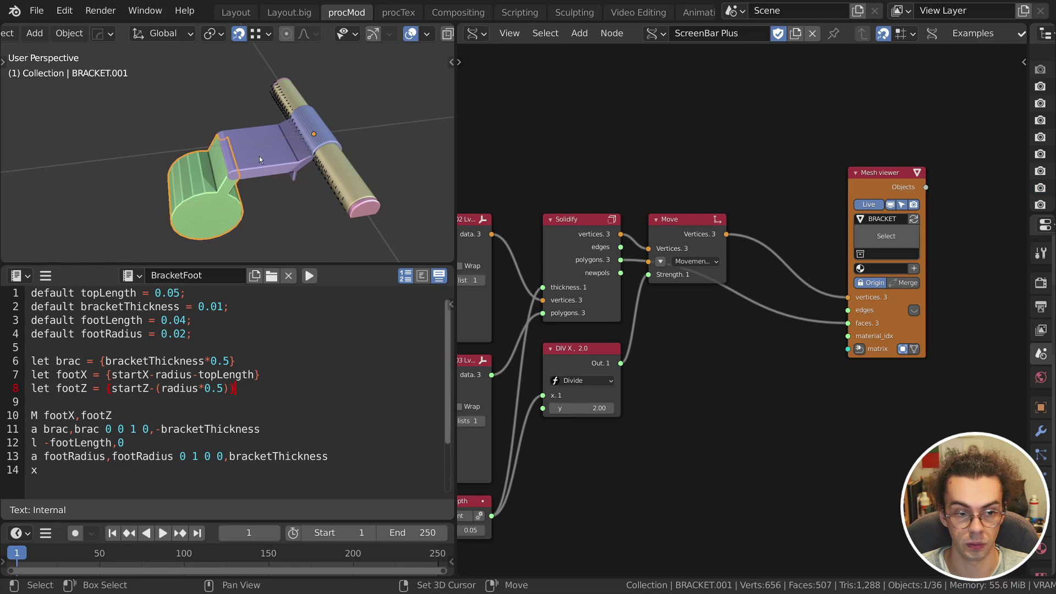
{"action": "left_click", "coordinate": [354, 166], "text": "shift"}
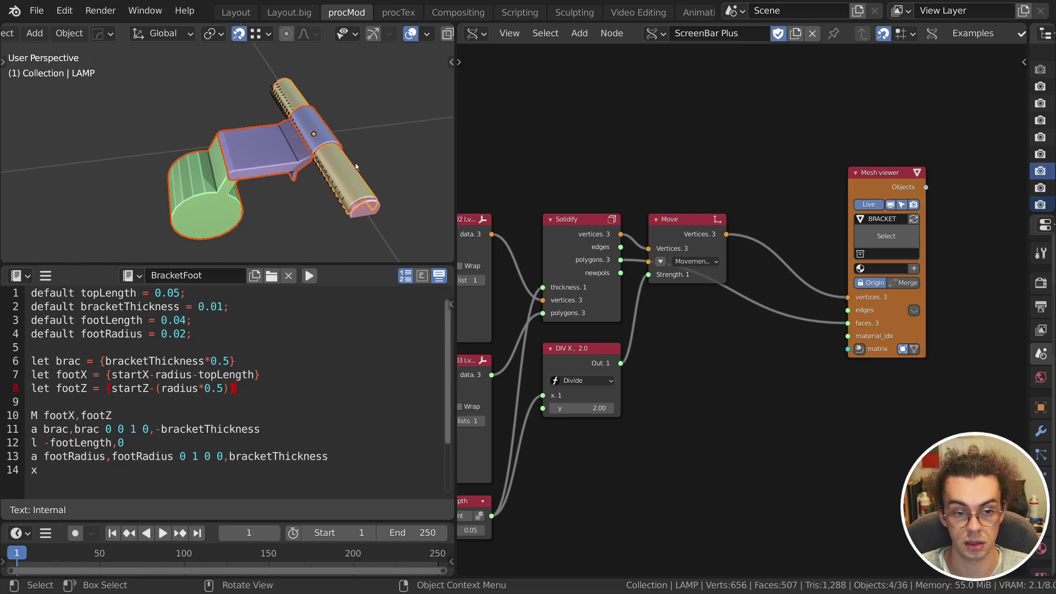
{"action": "key", "text": "ctrl+l"}
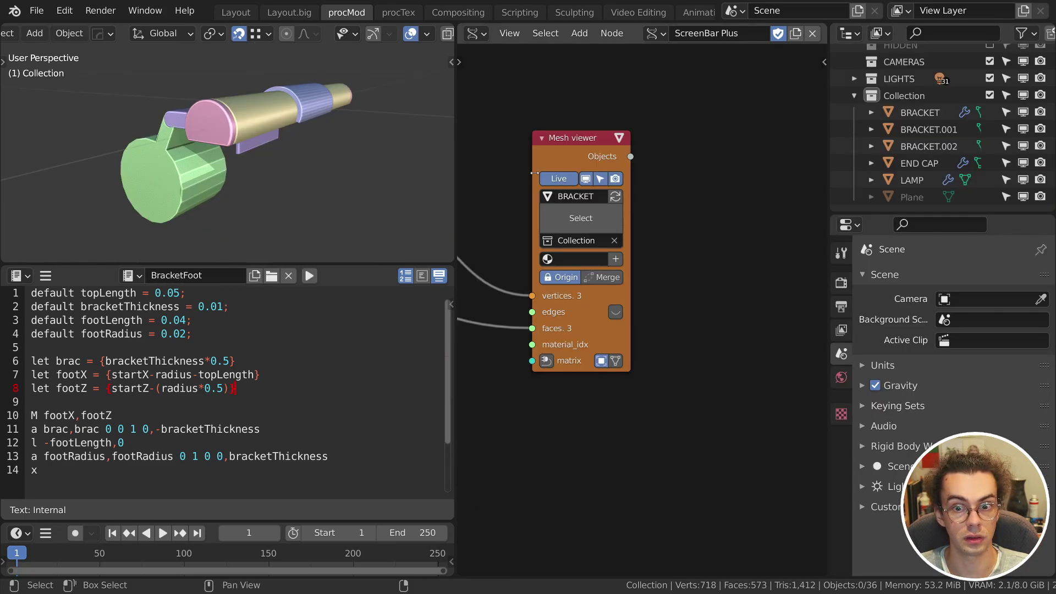
Shrink the outliner and properties area to give the node editor more width.
{"action": "scroll", "coordinate": [742, 207], "scroll_direction": "down", "scroll_amount": 3}
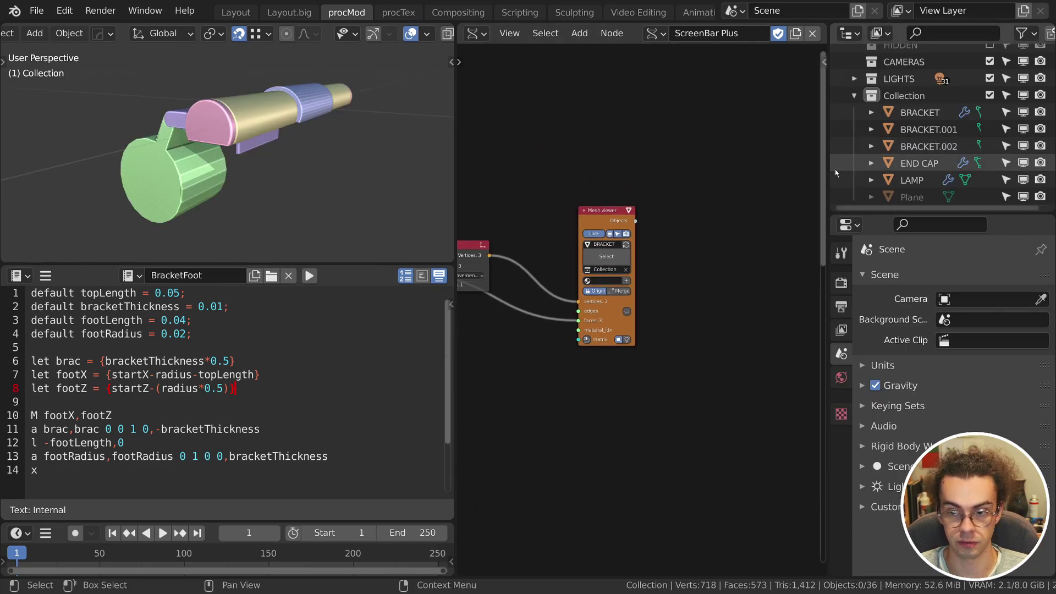
{"action": "left_click_drag", "start_coordinate": [828, 168], "coordinate": [985, 161]}
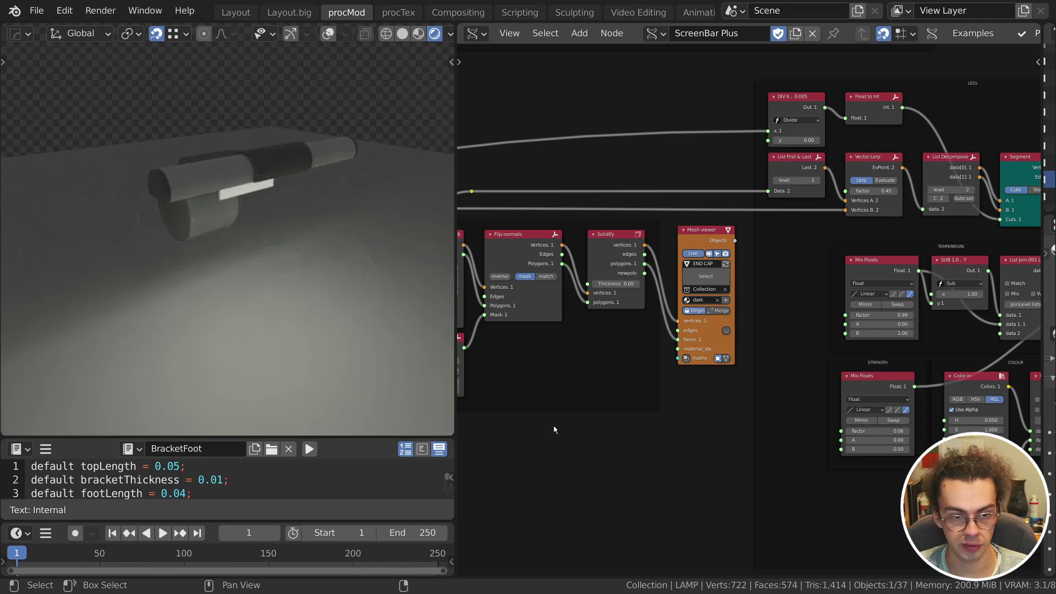
{"action": "middle_click_drag", "start_coordinate": [913, 308], "coordinate": [703, 269]}
{"action": "scroll", "coordinate": [703, 269], "scroll_direction": "down", "scroll_amount": 2}
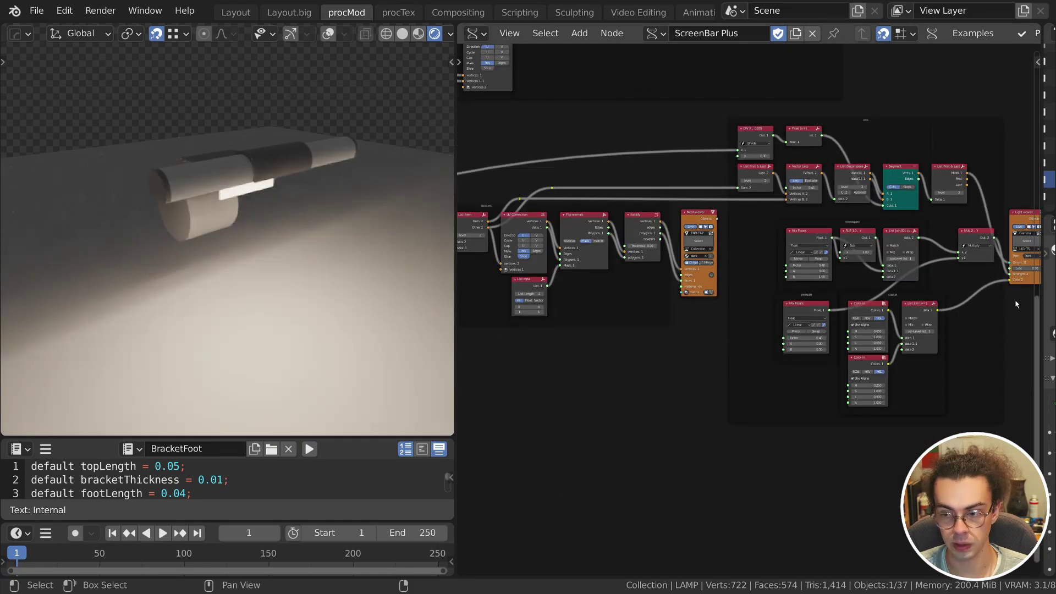
{"action": "left_click_drag", "start_coordinate": [1039, 307], "coordinate": [910, 339]}
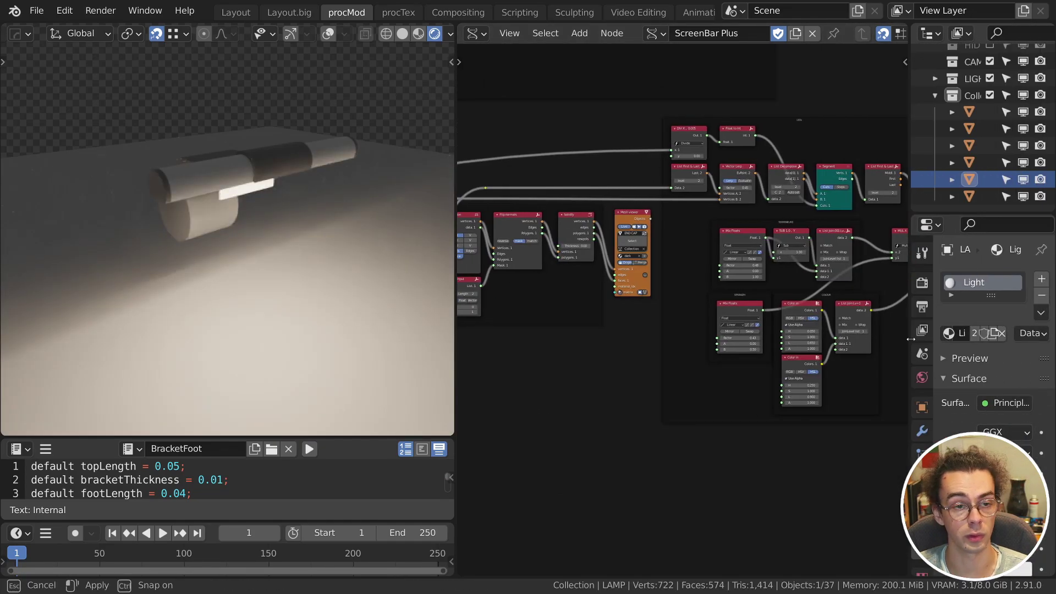
{"action": "left_click", "coordinate": [921, 254]}
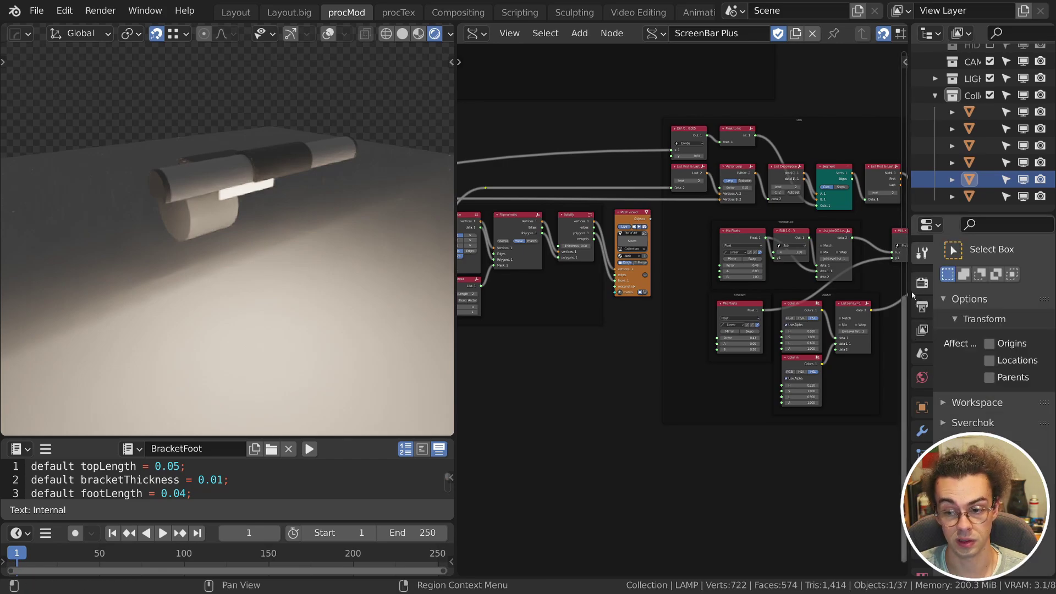
{"action": "left_click_drag", "start_coordinate": [906, 285], "coordinate": [1045, 291]}
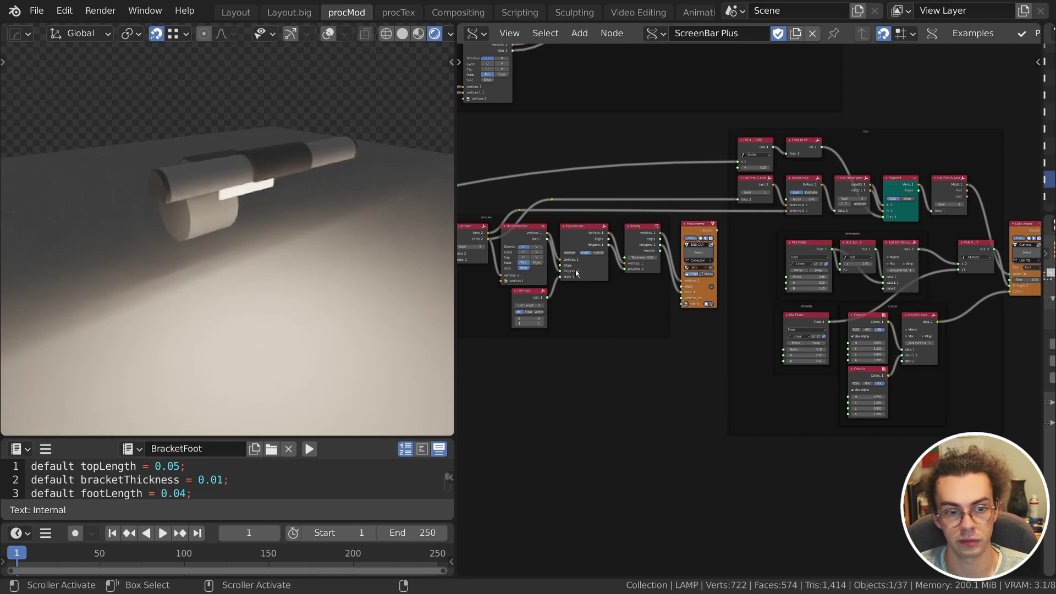
Expose the LAMP ROTATION number node from the CONTROLS frame as a property in the 3D view.
{"action": "middle_click_drag", "start_coordinate": [555, 368], "coordinate": [979, 357]}
{"action": "scroll", "coordinate": [636, 314], "scroll_direction": "up", "scroll_amount": 7}
{"action": "middle_click_drag", "start_coordinate": [681, 314], "coordinate": [827, 344]}
{"action": "scroll", "coordinate": [726, 349], "scroll_direction": "up", "scroll_amount": 2}
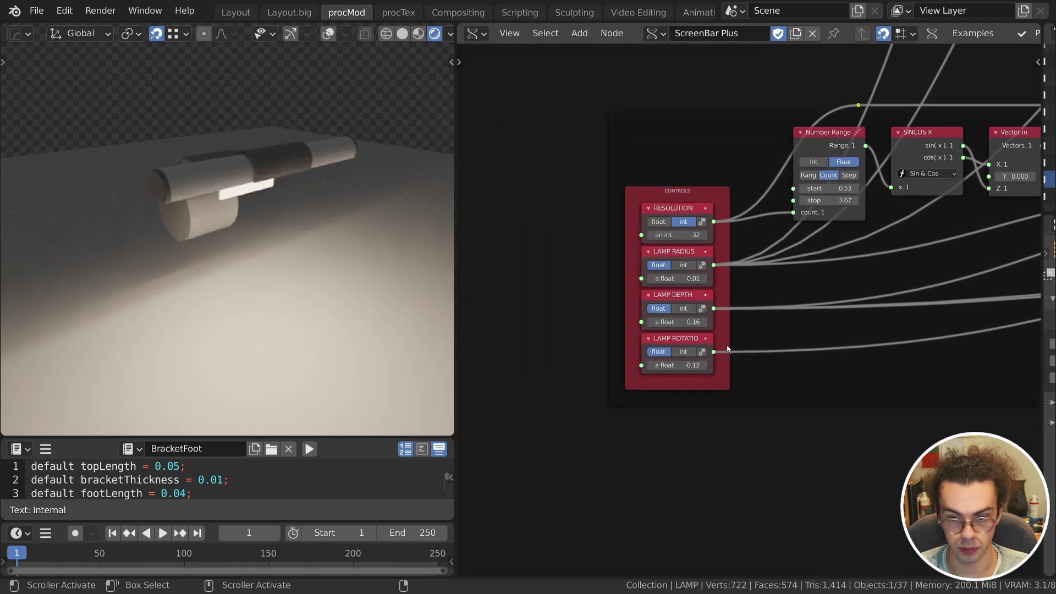
{"action": "scroll", "coordinate": [727, 349], "scroll_direction": "up", "scroll_amount": 2}
{"action": "left_click", "coordinate": [675, 340]}
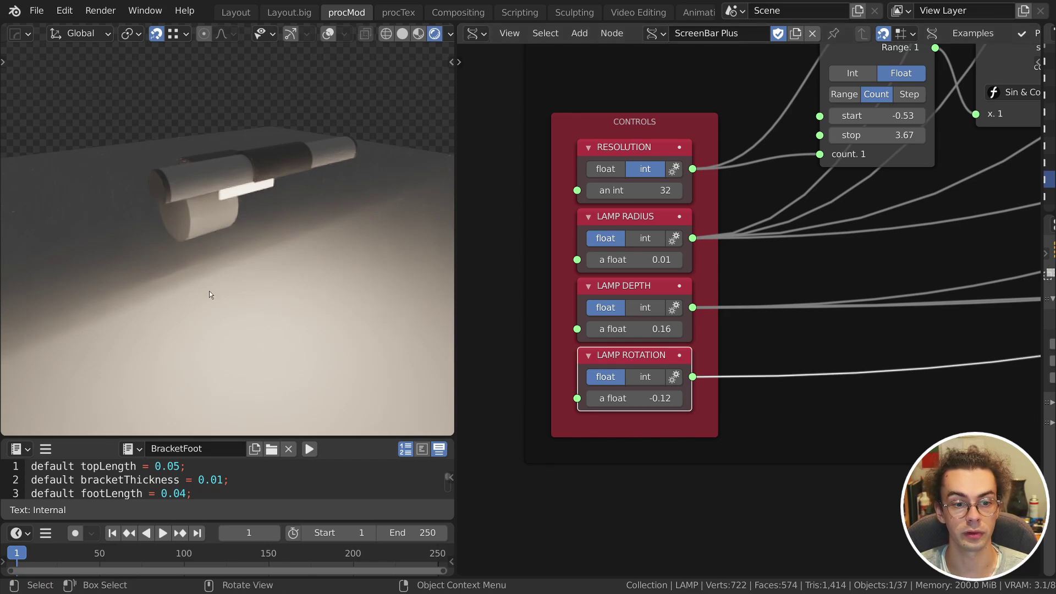
{"action": "key", "text": "n"}
{"action": "key", "text": "n"}
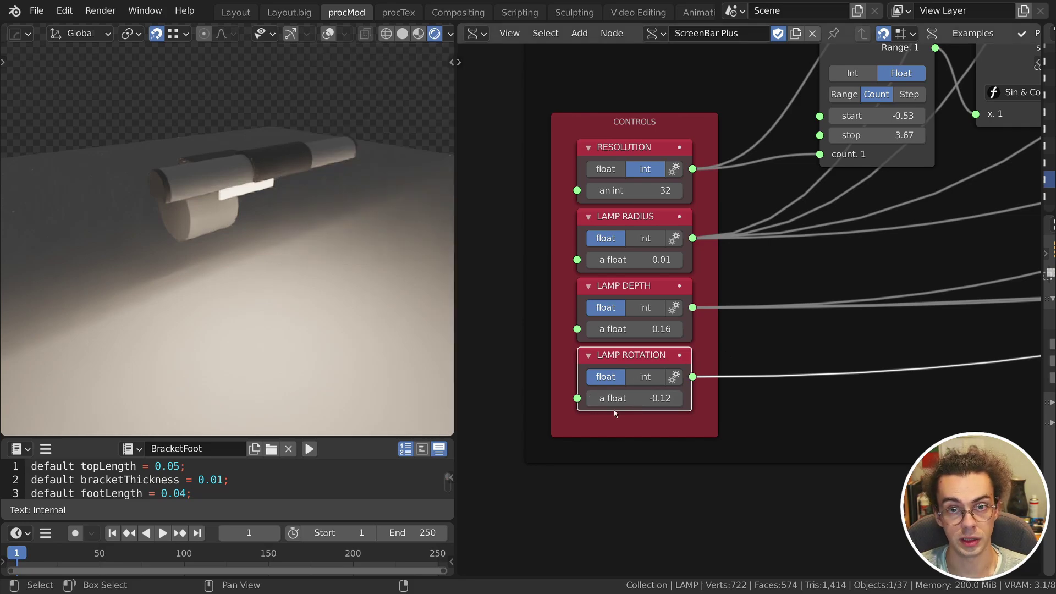
{"action": "key", "text": "n"}
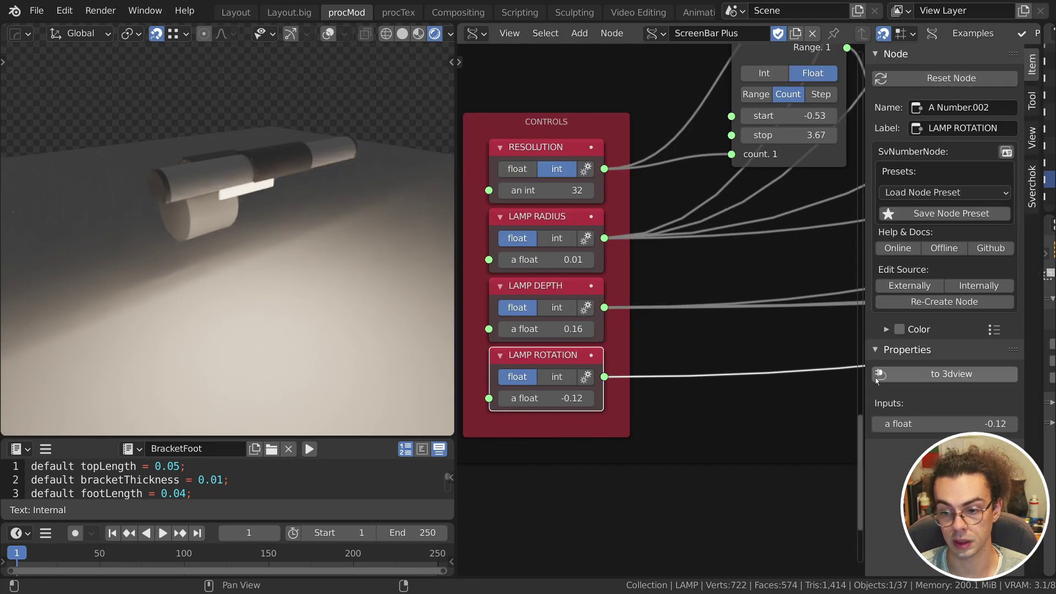
{"action": "left_click", "coordinate": [938, 379]}
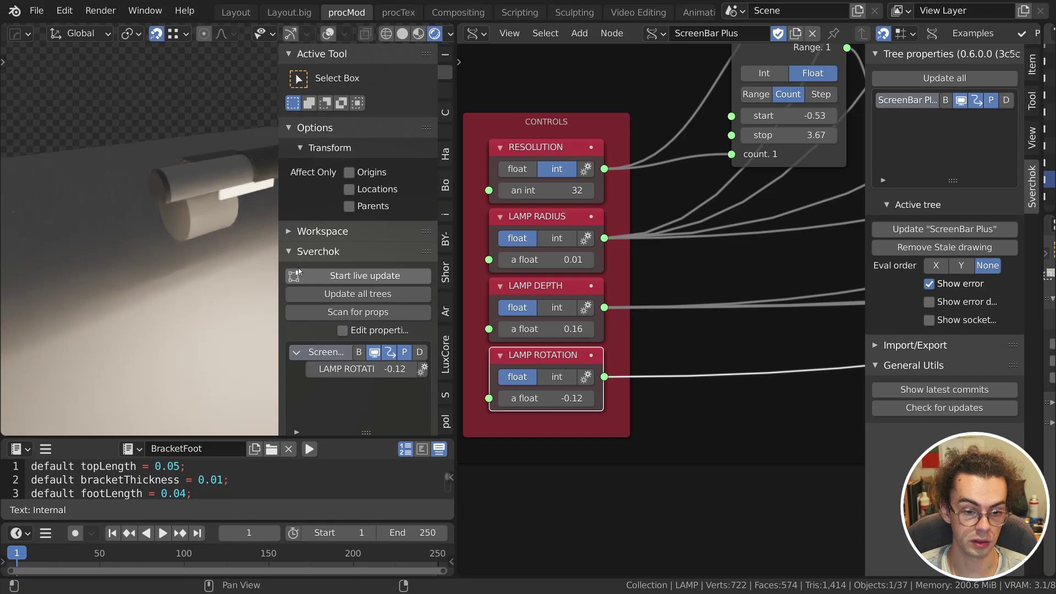
Set the exposed LAMP ROTATION property in the 3D view to -10.02 and hide the node editor's sidebar.
{"action": "scroll", "coordinate": [410, 352], "scroll_direction": "down", "scroll_amount": 1}
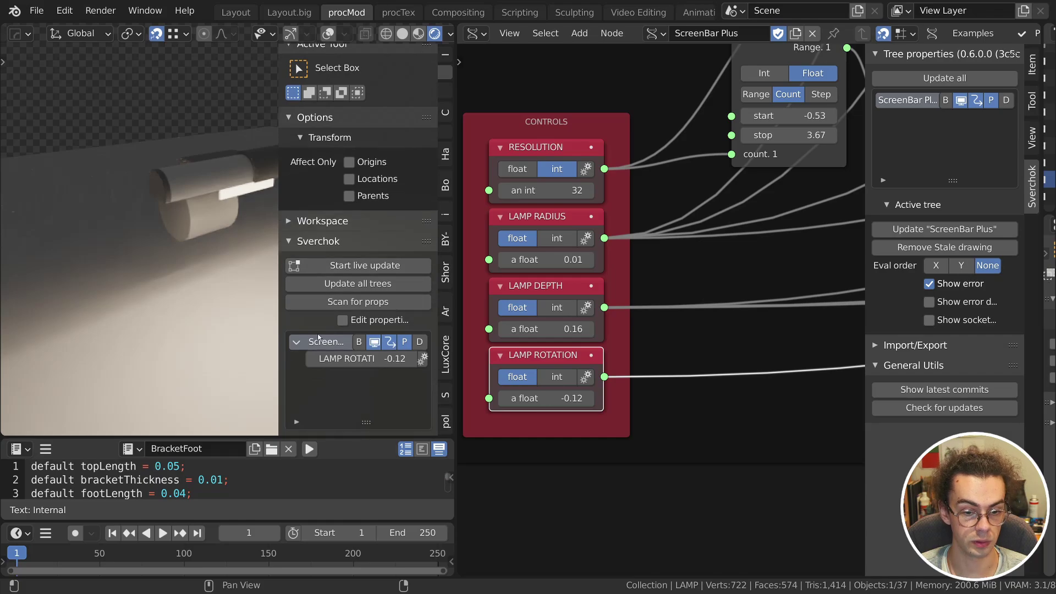
{"action": "left_click_drag", "start_coordinate": [410, 359], "coordinate": [322, 358]}
{"action": "key", "text": "n"}
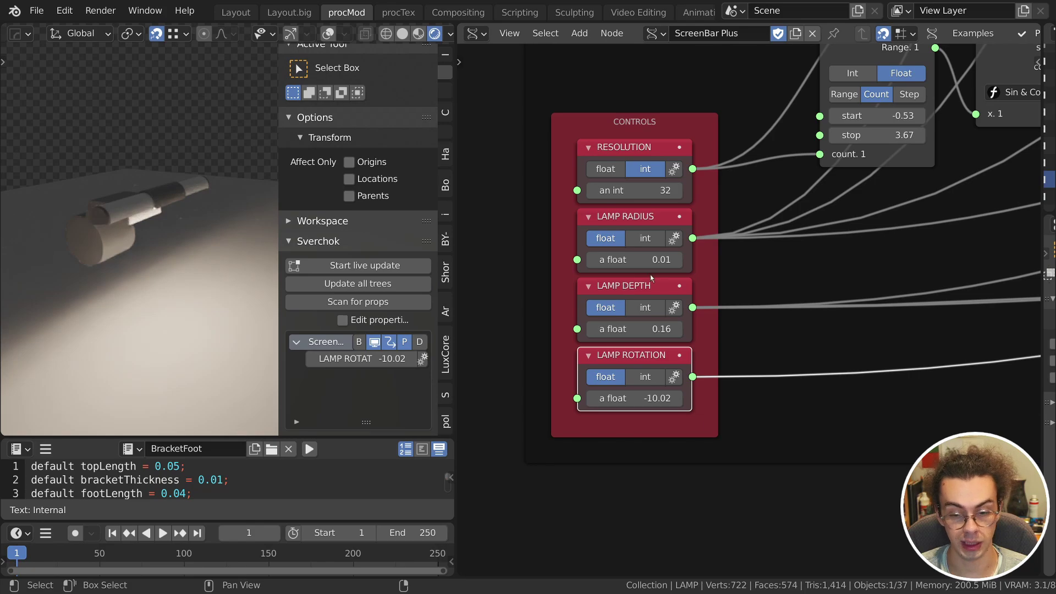
Expose the LAMP DEPTH number node as a property in the 3D view as well.
{"action": "scroll", "coordinate": [651, 277], "scroll_direction": "down", "scroll_amount": 5}
{"action": "scroll", "coordinate": [1017, 224], "scroll_direction": "up", "scroll_amount": 3}
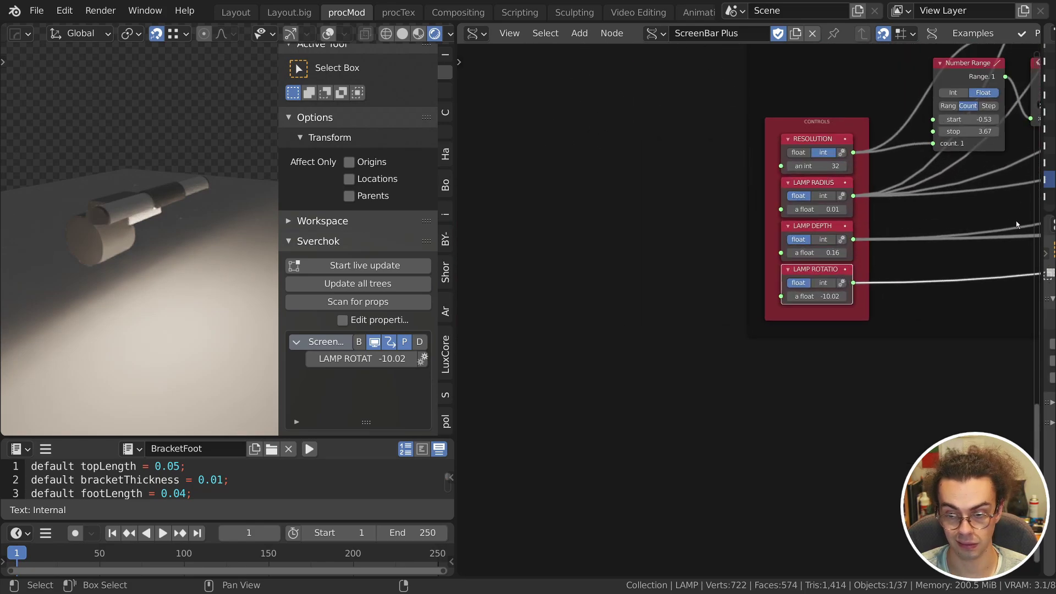
{"action": "scroll", "coordinate": [938, 226], "scroll_direction": "up", "scroll_amount": 1}
{"action": "left_click", "coordinate": [825, 207]}
{"action": "key", "text": "n"}
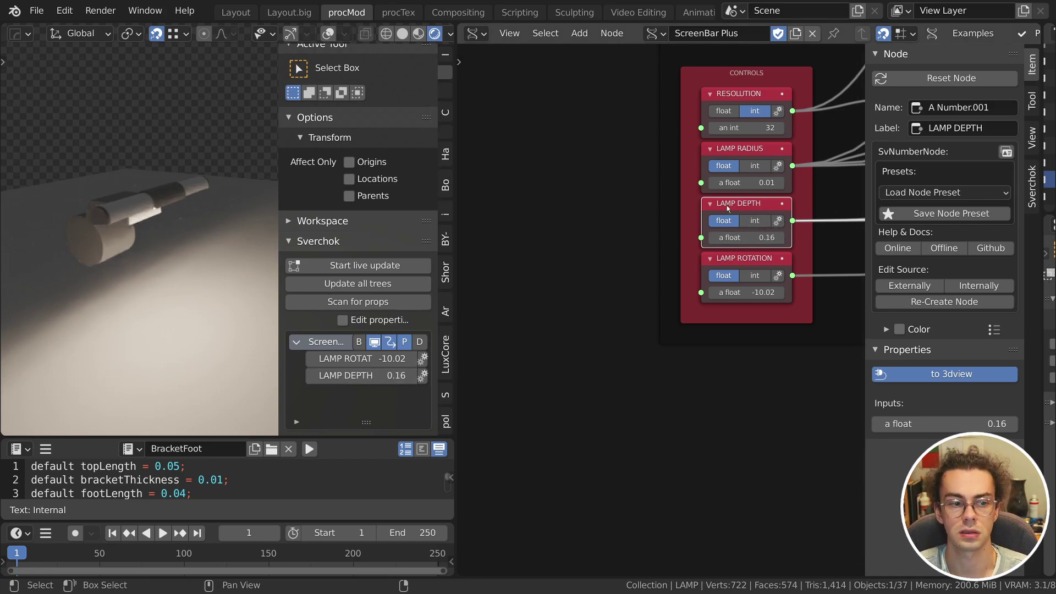
{"action": "key", "text": "n"}
Add an A Number node beside the TEMPERATURE and STRENGTH Mix Floats nodes and limit its maximum to 1.
{"action": "scroll", "coordinate": [727, 209], "scroll_direction": "down", "scroll_amount": 3}
{"action": "middle_click_drag", "start_coordinate": [727, 209], "coordinate": [462, 220]}
{"action": "middle_click_drag", "start_coordinate": [905, 277], "coordinate": [634, 250]}
{"action": "scroll", "coordinate": [713, 204], "scroll_direction": "up", "scroll_amount": 2}
{"action": "middle_click_drag", "start_coordinate": [714, 204], "coordinate": [789, 124]}
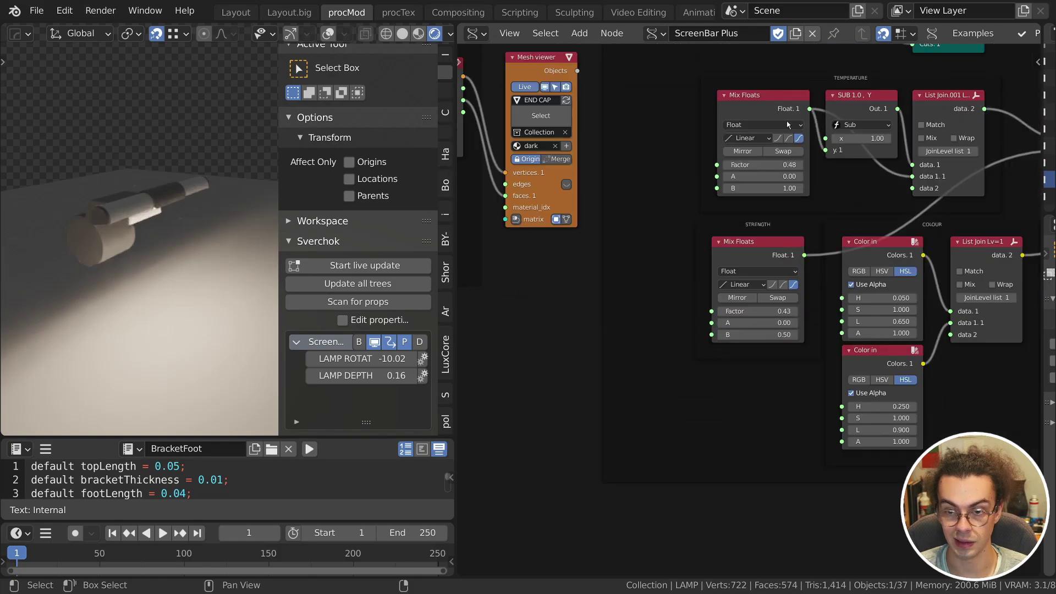
{"action": "middle_click_drag", "start_coordinate": [666, 334], "coordinate": [800, 306]}
{"action": "key", "text": "shift+a"}
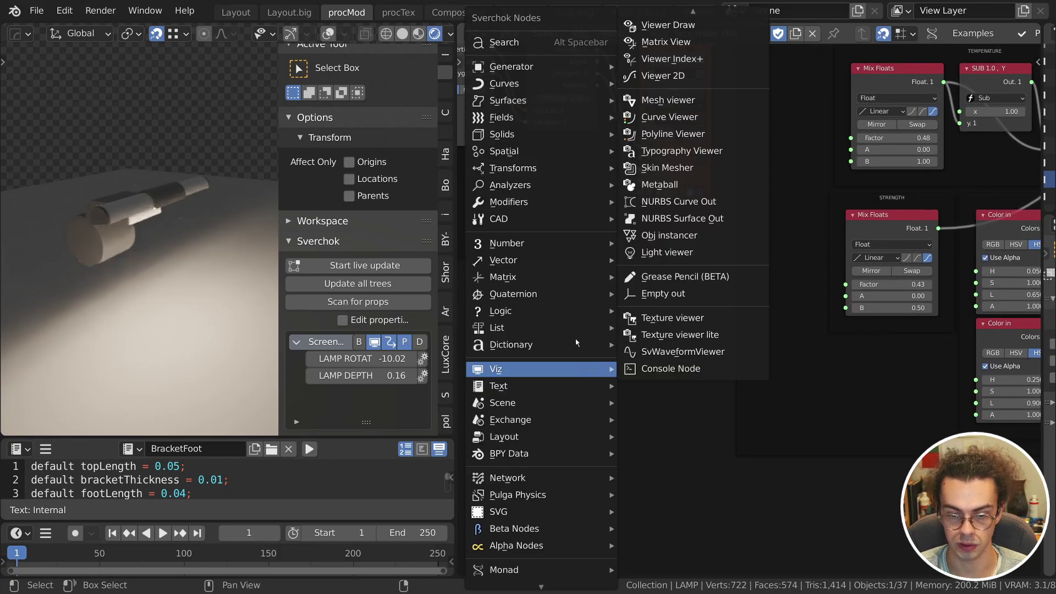
{"action": "mouse_move", "coordinate": [553, 249]}
{"action": "left_click", "coordinate": [666, 242]}
{"action": "left_click", "coordinate": [624, 326]}
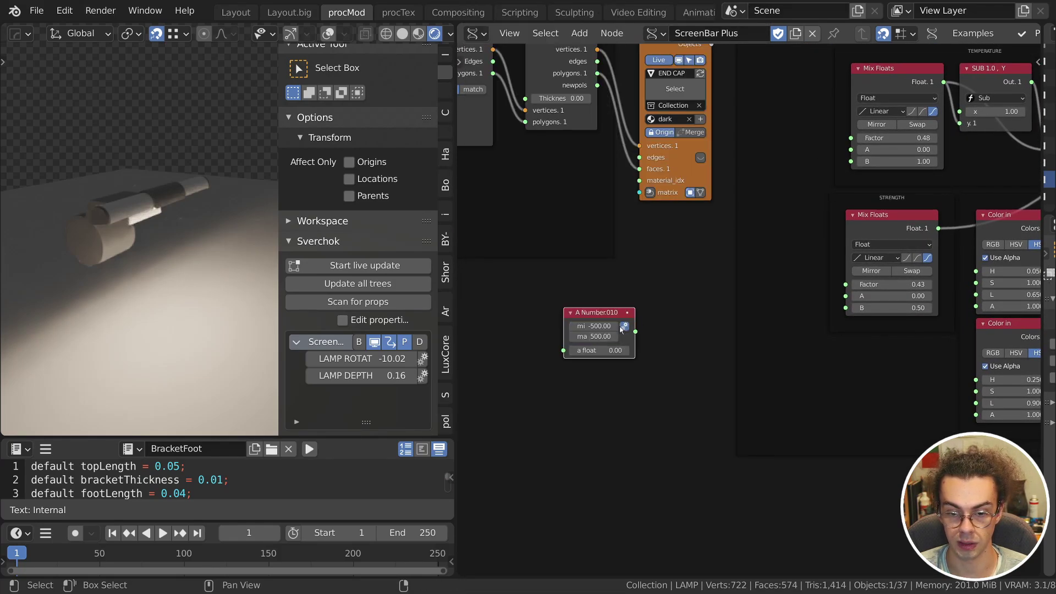
{"action": "key", "text": "Tab"}
{"action": "type", "text": "1"}
{"action": "key", "text": "Return"}
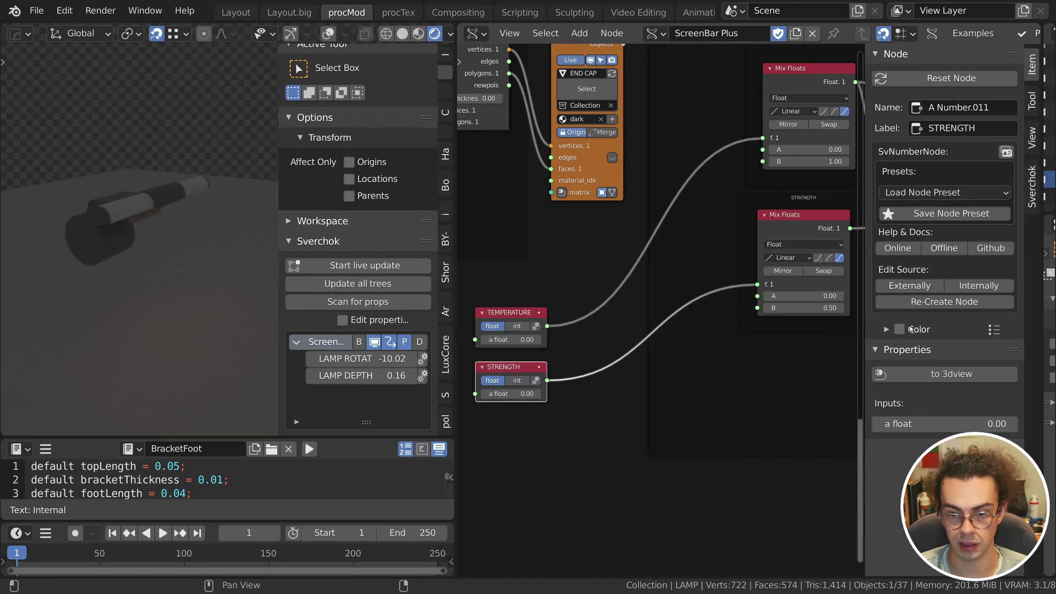
Expose the STRENGTH and TEMPERATURE number nodes in the 3D view and set them to 0.54 and 0.36.
{"action": "left_click", "coordinate": [944, 374]}
{"action": "left_click", "coordinate": [532, 313]}
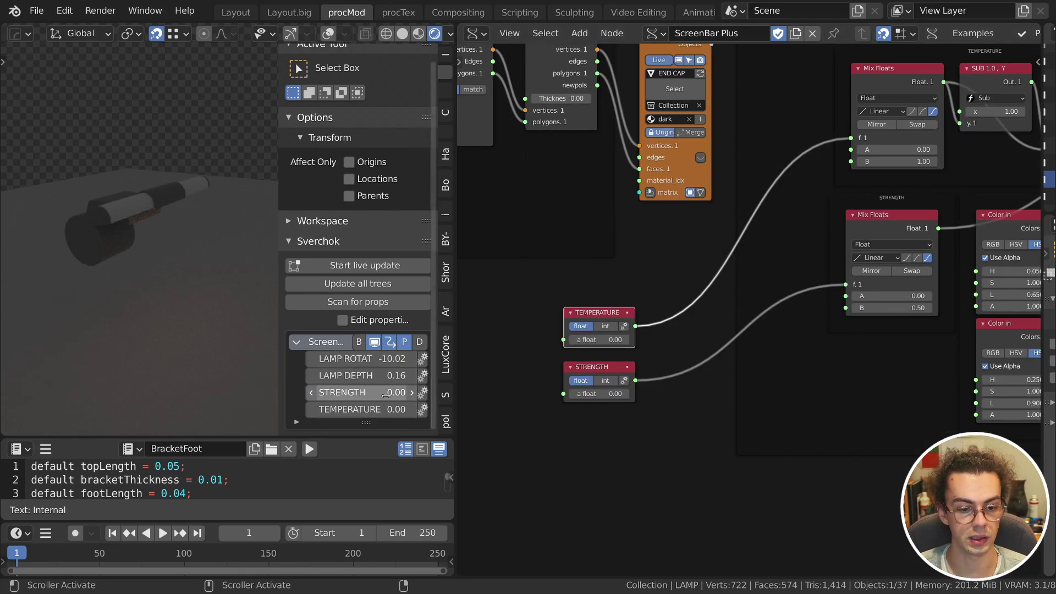
{"action": "left_click_drag", "start_coordinate": [373, 409], "coordinate": [378, 409]}
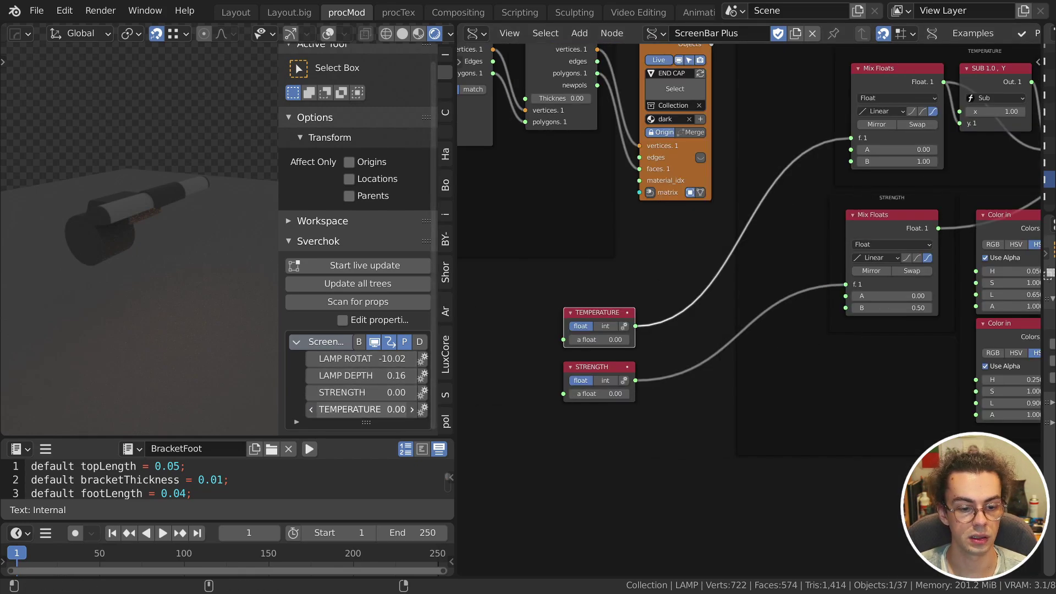
{"action": "left_click_drag", "start_coordinate": [365, 394], "coordinate": [395, 394]}
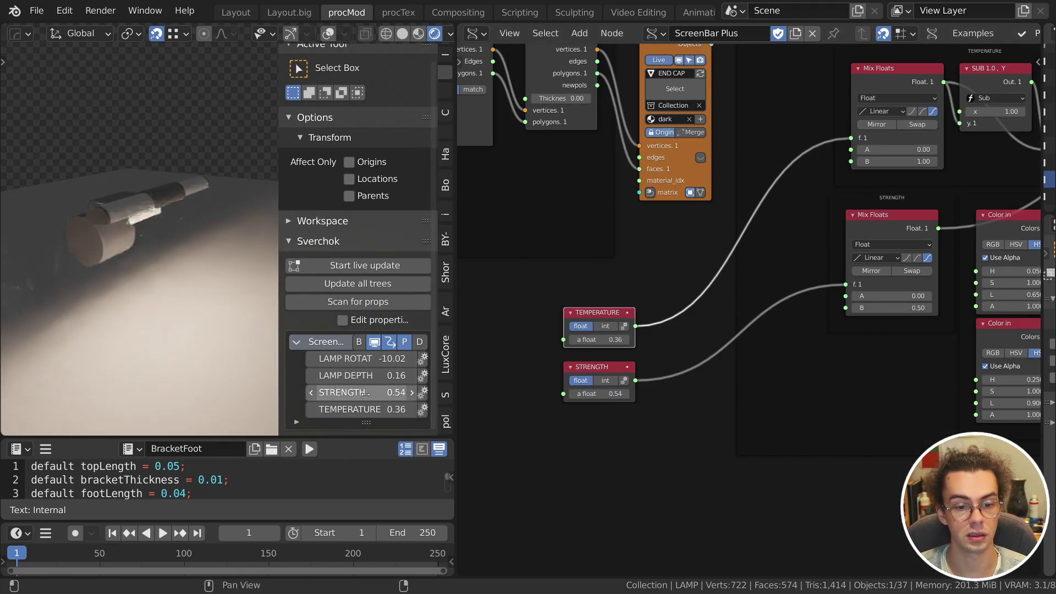
Maximize the 3D view and set LAMP DEPTH to 0.38 and LAMP ROTATION to -6.99.
{"action": "scroll", "coordinate": [696, 342], "scroll_direction": "down", "scroll_amount": 6}
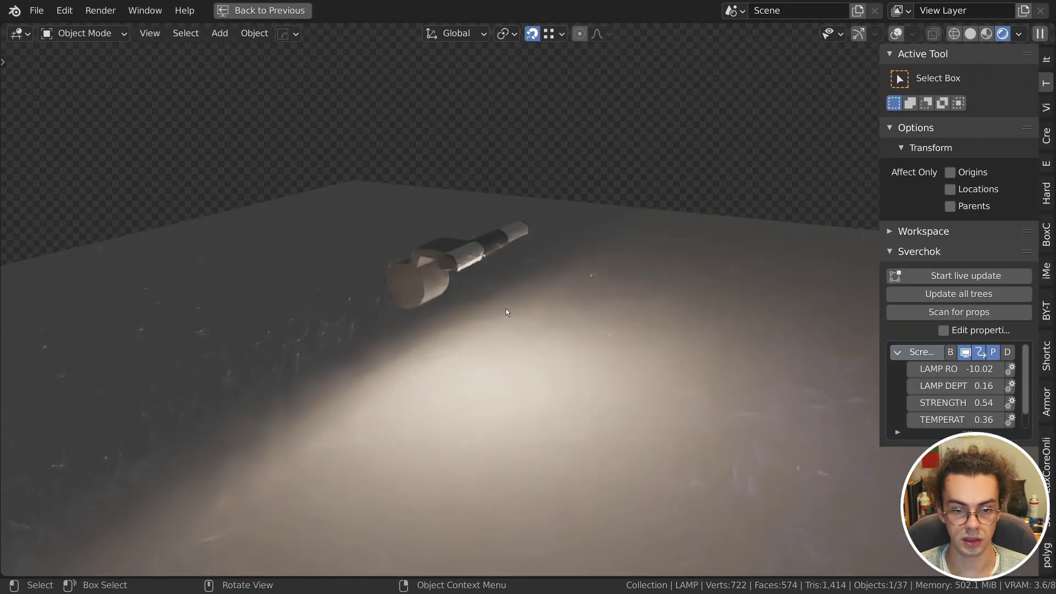
{"action": "middle_click_drag", "start_coordinate": [507, 313], "coordinate": [449, 216]}
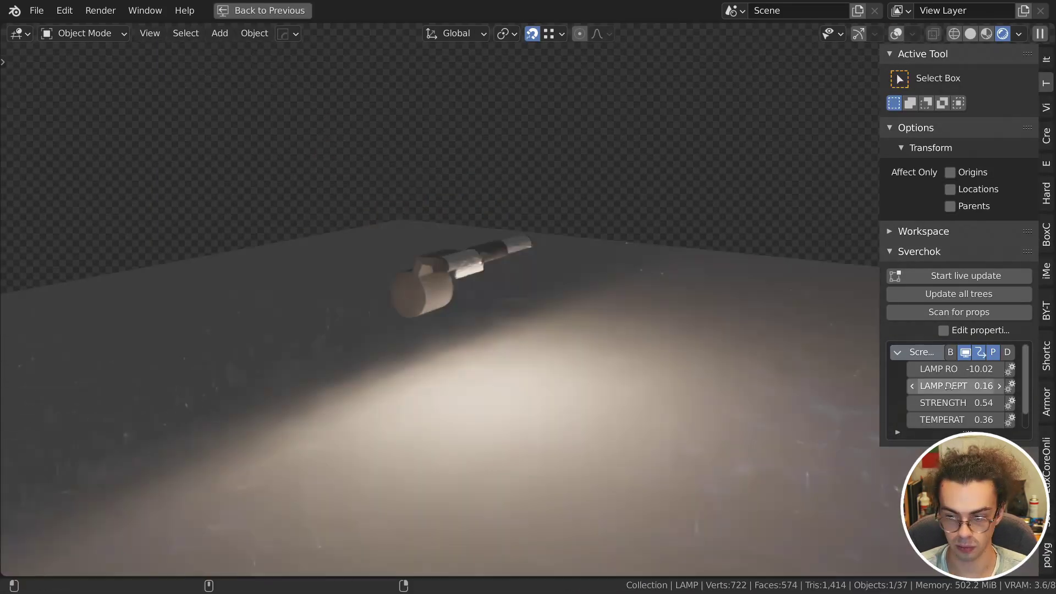
{"action": "mouse_move", "coordinate": [951, 385]}
{"action": "left_mouse_down"}
{"action": "mouse_move", "coordinate": [1038, 385]}
{"action": "mouse_move", "coordinate": [984, 386]}
{"action": "mouse_move", "coordinate": [960, 369]}
{"action": "mouse_move", "coordinate": [990, 369]}
{"action": "mouse_move", "coordinate": [935, 369]}
{"action": "mouse_move", "coordinate": [948, 369]}
{"action": "left_mouse_up"}
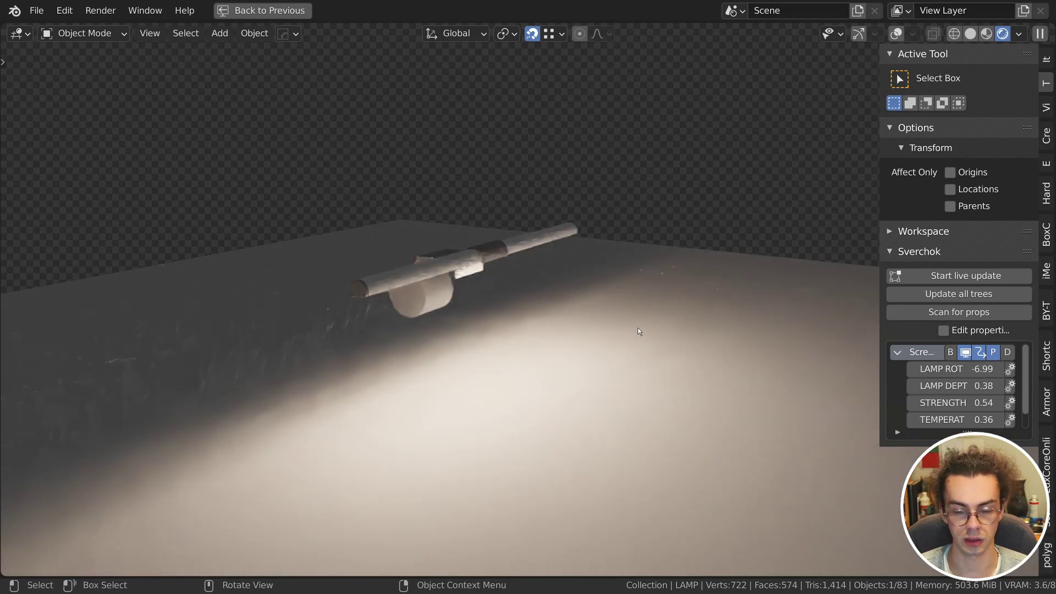
Restore the split layout, then set STRENGTH to 0.00 and the Vector Lerp factor to 0.50 while viewing the lamp up close.
{"action": "key", "text": "ctrl+space"}
{"action": "scroll", "coordinate": [796, 394], "scroll_direction": "down", "scroll_amount": 5}
{"action": "middle_click_drag", "start_coordinate": [796, 395], "coordinate": [469, 70]}
{"action": "scroll", "coordinate": [841, 271], "scroll_direction": "up", "scroll_amount": 8}
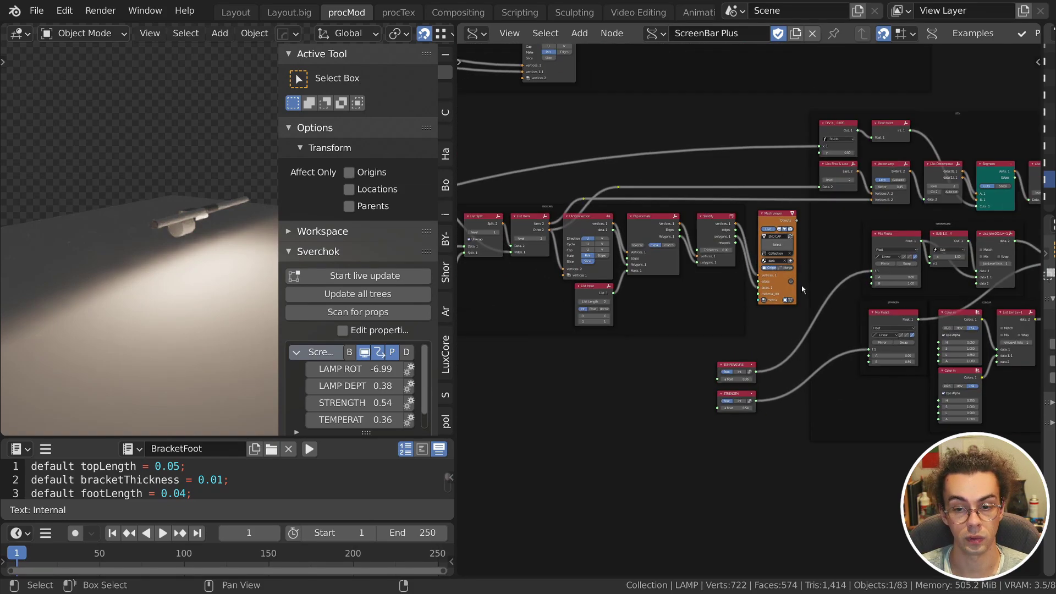
{"action": "scroll", "coordinate": [842, 271], "scroll_direction": "up", "scroll_amount": 3}
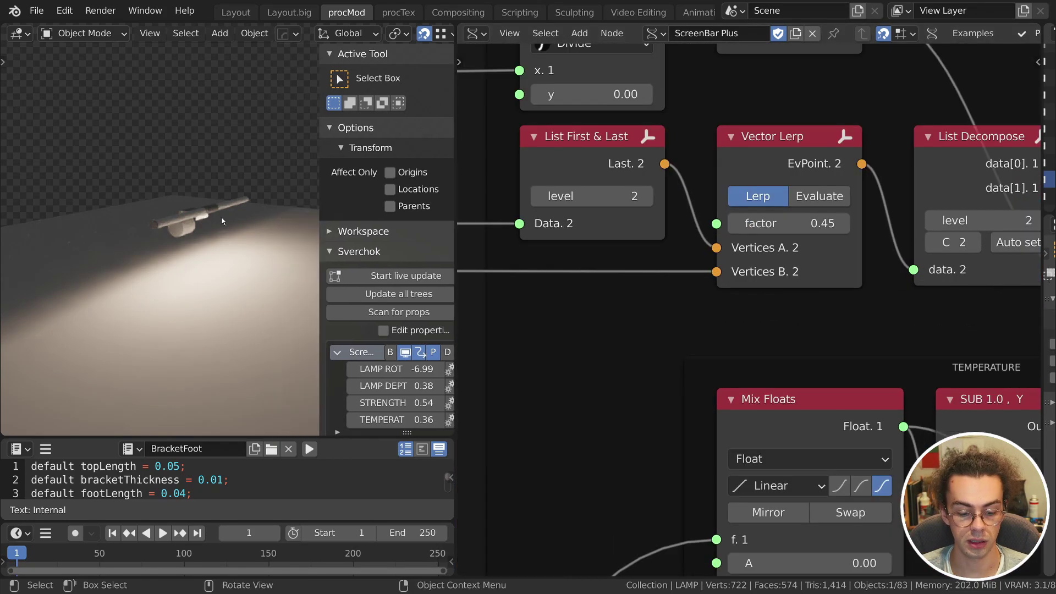
{"action": "key", "text": "n"}
{"action": "scroll", "coordinate": [253, 222], "scroll_direction": "up", "scroll_amount": 6}
{"action": "middle_click_drag", "start_coordinate": [325, 212], "coordinate": [329, 236]}
{"action": "key", "text": "n"}
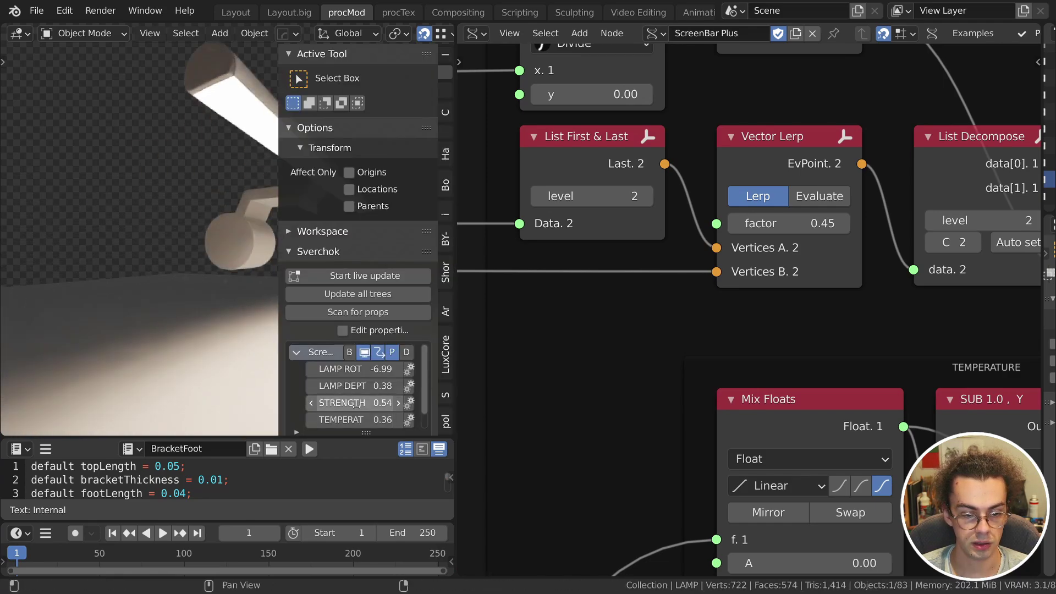
{"action": "left_click_drag", "start_coordinate": [355, 403], "coordinate": [329, 403]}
{"action": "key", "text": "n"}
{"action": "middle_click_drag", "start_coordinate": [225, 209], "coordinate": [270, 158]}
{"action": "mouse_move", "coordinate": [783, 222]}
{"action": "left_mouse_down"}
{"action": "mouse_move", "coordinate": [749, 222]}
{"action": "mouse_move", "coordinate": [845, 223]}
{"action": "mouse_move", "coordinate": [788, 223]}
{"action": "left_mouse_up"}
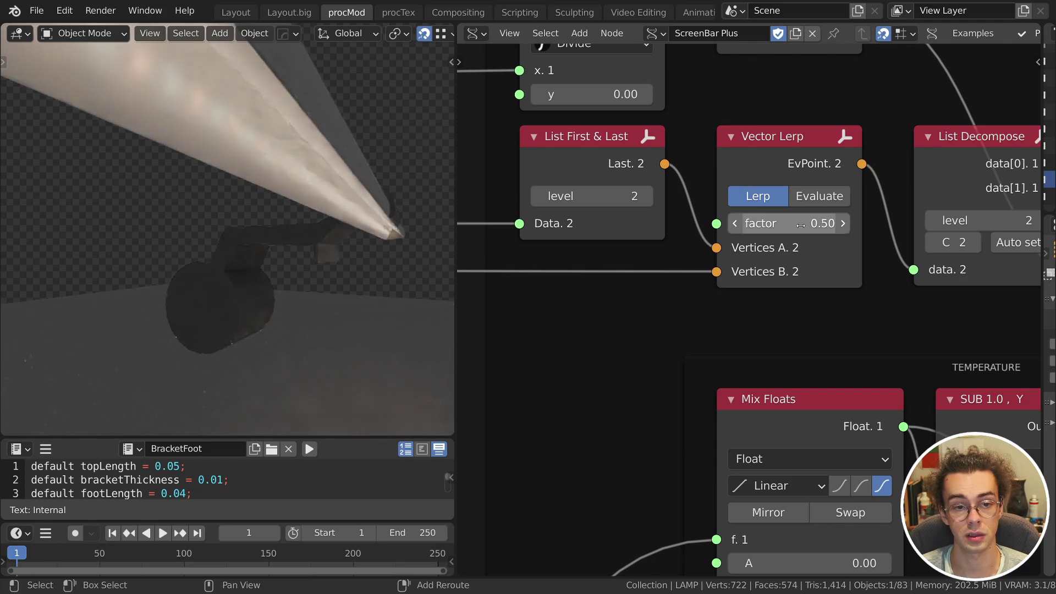
Duplicate the TEMPERATURE number node, place the copy below the END CAP Mesh viewer and label it LED Pos.
{"action": "scroll", "coordinate": [628, 373], "scroll_direction": "down", "scroll_amount": 5}
{"action": "key", "text": "shift+d"}
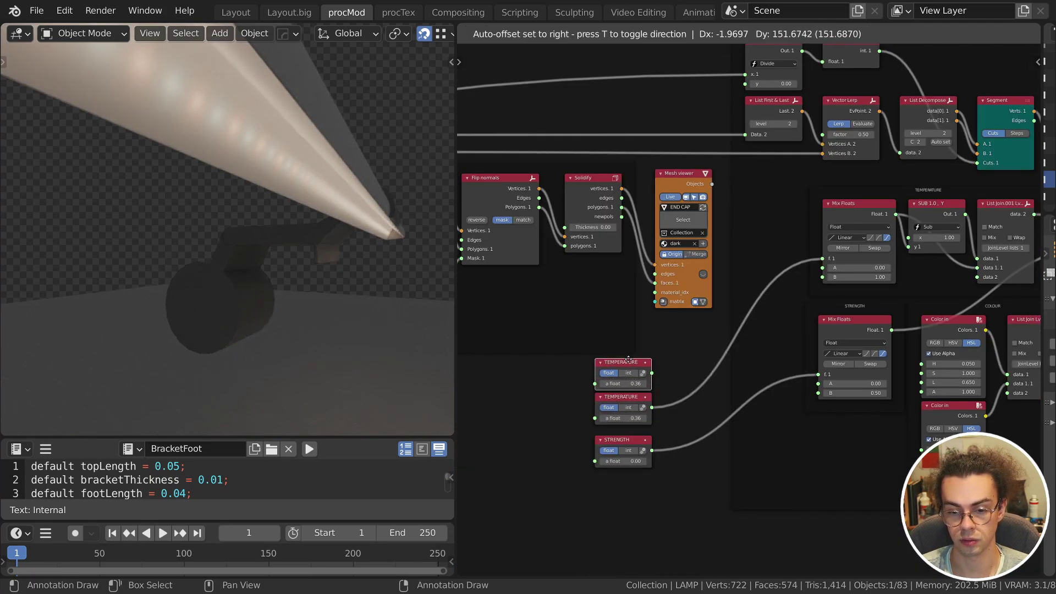
{"action": "left_click", "coordinate": [685, 331]}
{"action": "key", "text": "F2"}
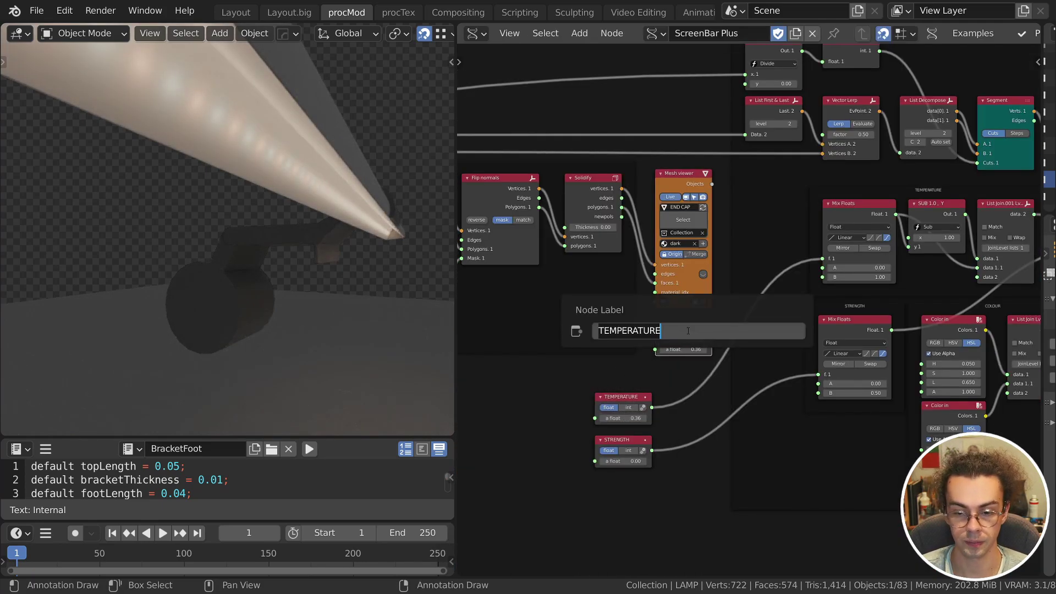
{"action": "type", "text": "LED Posi"}
{"action": "key", "text": "BackSpace"}
{"action": "key", "text": "Return"}
Connect the LED Pos node to the Vector Lerp factor and expose it as a property in the 3D view.
{"action": "left_click_drag", "start_coordinate": [712, 338], "coordinate": [833, 134]}
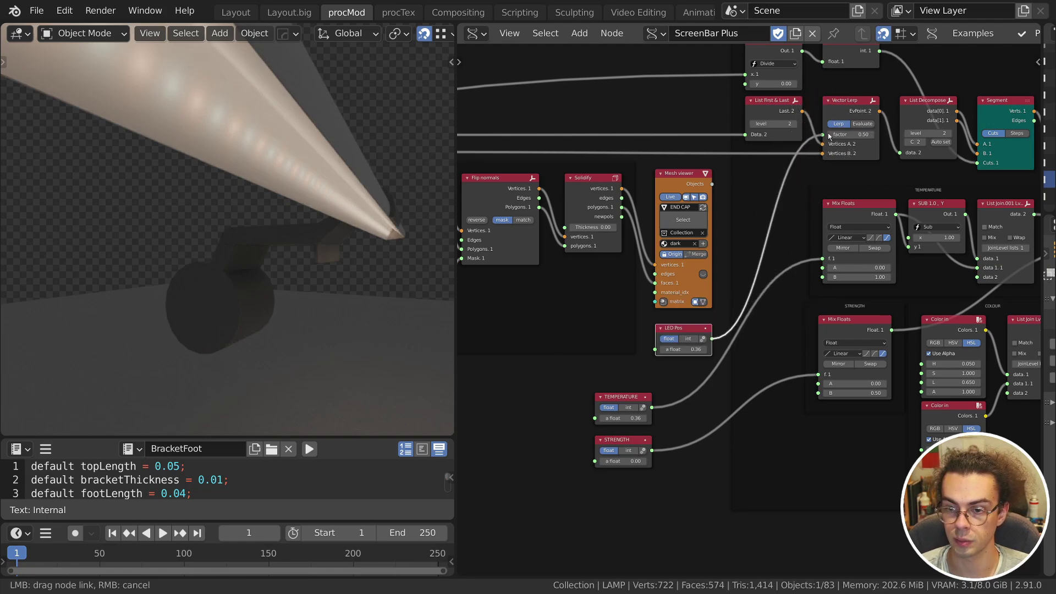
{"action": "key", "text": "n"}
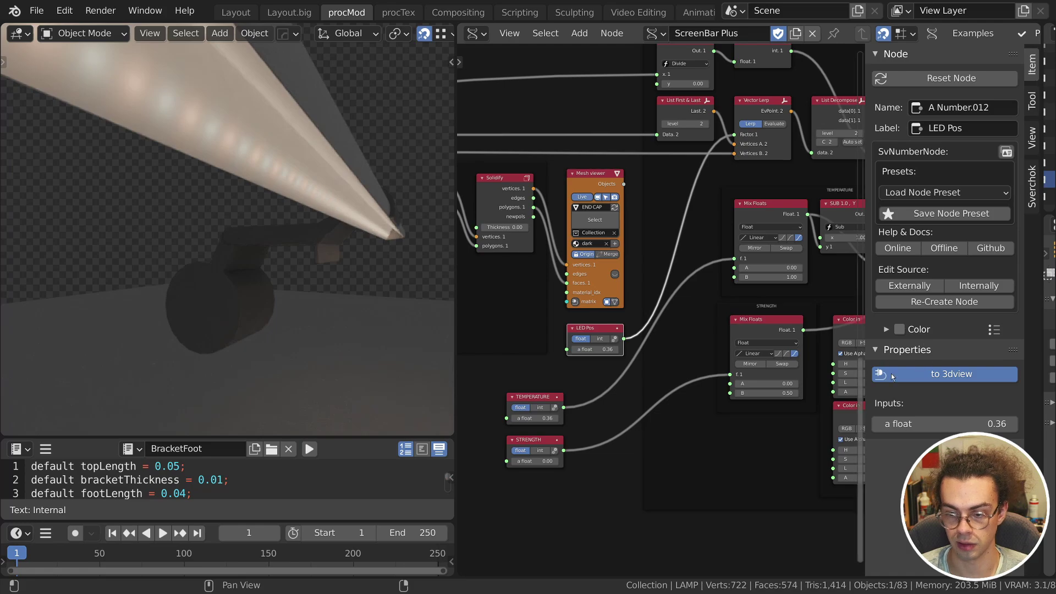
Maximize the 3D view, adjust the LED position slightly and set LAMP DEPTH to 0.45.
{"action": "key", "text": "ctrl+alt+space"}
{"action": "scroll", "coordinate": [627, 166], "scroll_direction": "down", "scroll_amount": 3}
{"action": "key", "text": "n"}
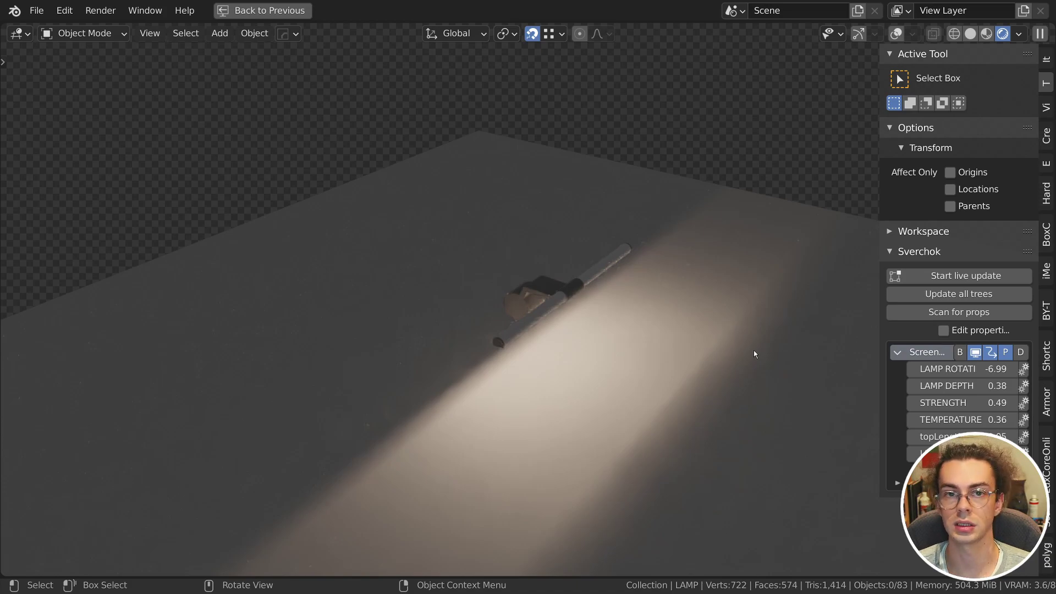
{"action": "mouse_move", "coordinate": [959, 453]}
{"action": "left_mouse_down"}
{"action": "mouse_move", "coordinate": [971, 453]}
{"action": "mouse_move", "coordinate": [957, 454]}
{"action": "left_mouse_up"}
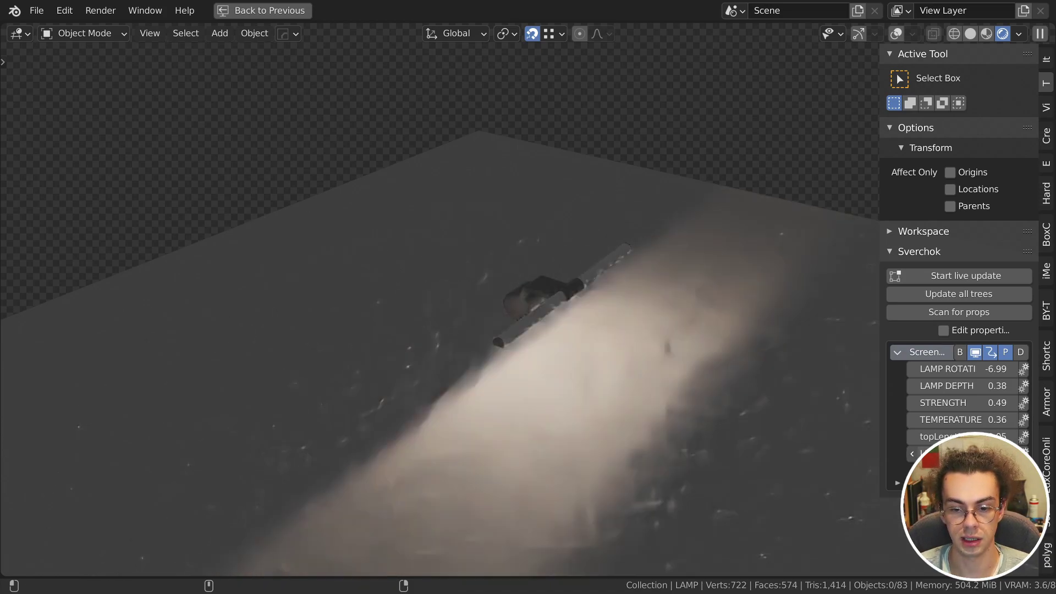
{"action": "left_click", "coordinate": [966, 386]}
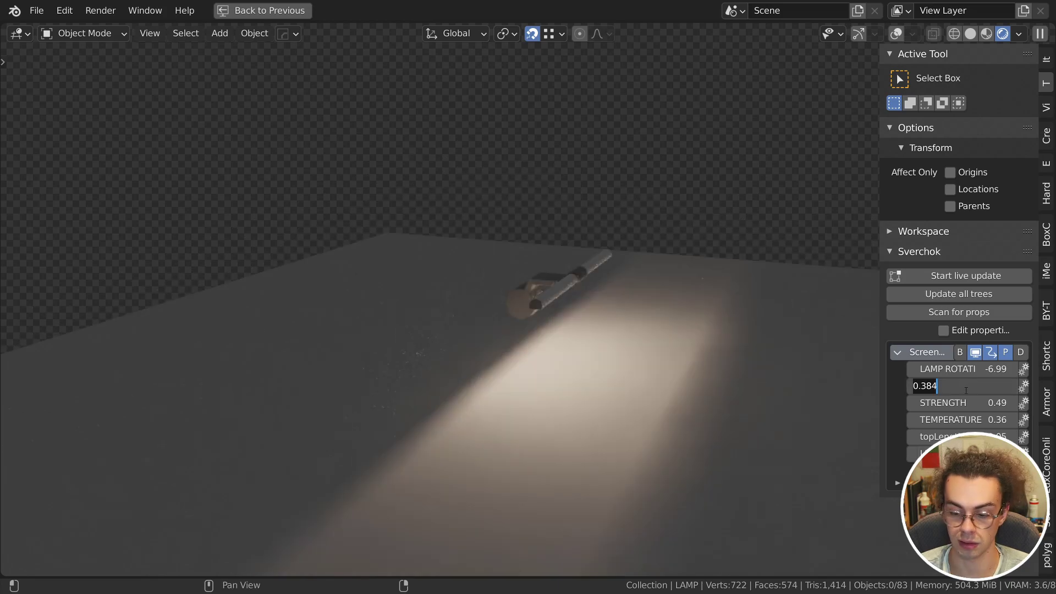
{"action": "type", "text": ".45"}
{"action": "key", "text": "Return"}
Set STRENGTH to 0.71, TEMPERATURE to 0.42 and LAMP ROTATION to -15.84.
{"action": "left_click_drag", "start_coordinate": [966, 403], "coordinate": [979, 404]}
{"action": "left_click_drag", "start_coordinate": [966, 419], "coordinate": [960, 420]}
{"action": "mouse_move", "coordinate": [960, 369]}
{"action": "left_mouse_down"}
{"action": "mouse_move", "coordinate": [984, 369]}
{"action": "mouse_move", "coordinate": [955, 369]}
{"action": "left_mouse_up"}
{"action": "middle_click_drag", "start_coordinate": [685, 326], "coordinate": [667, 329]}
Save LampLesson.blend, return to the split layout without the 3D view sidebar and frame the whole node tree beside the lamp.
{"action": "key", "text": "shift+F3"}
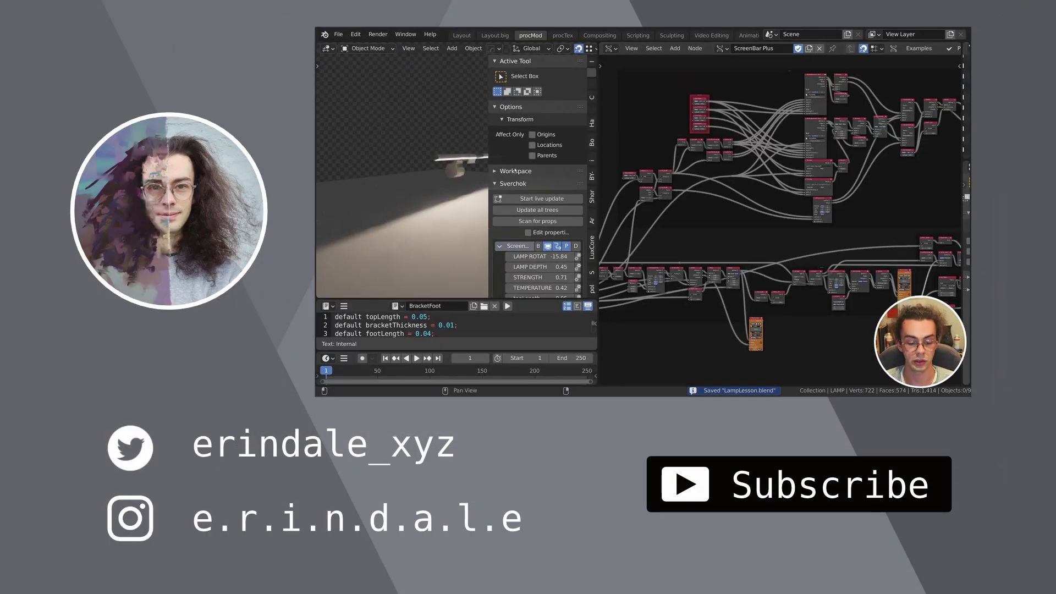
{"action": "key", "text": "n"}
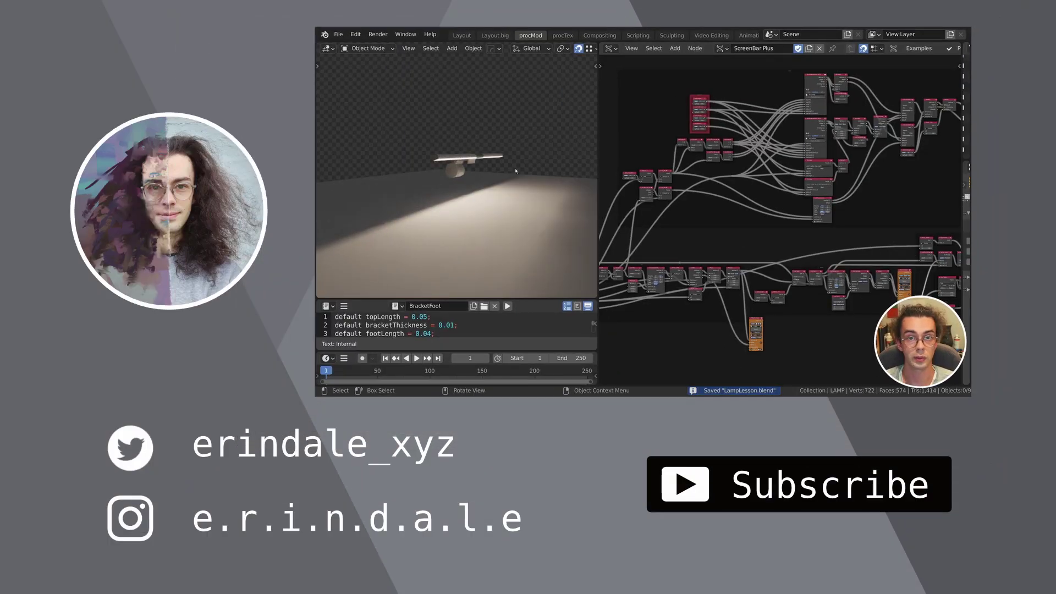
{"action": "middle_click_drag", "start_coordinate": [515, 171], "coordinate": [500, 188]}
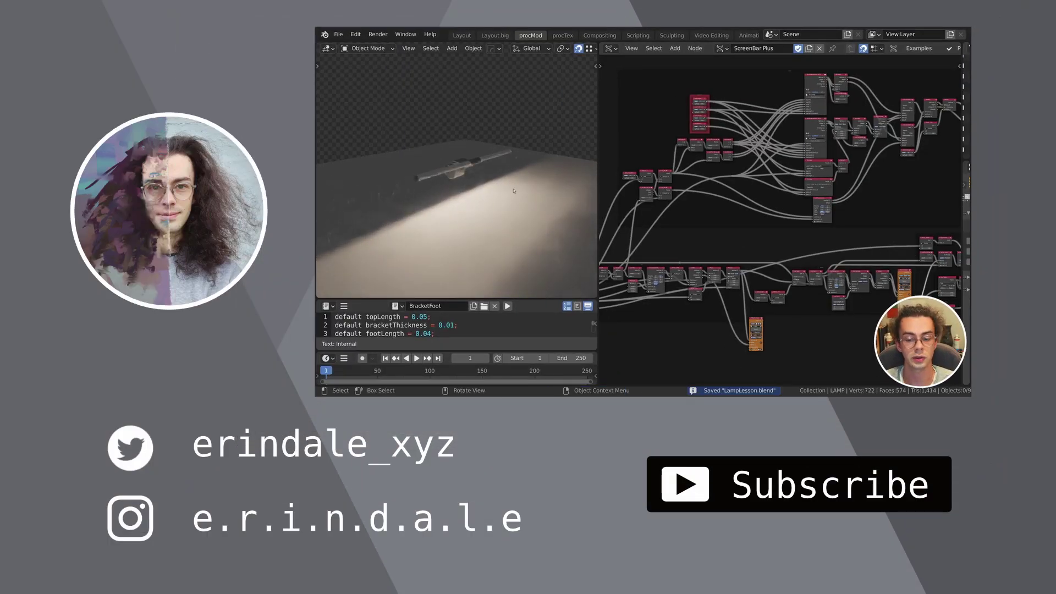
{"action": "key", "text": "Home"}
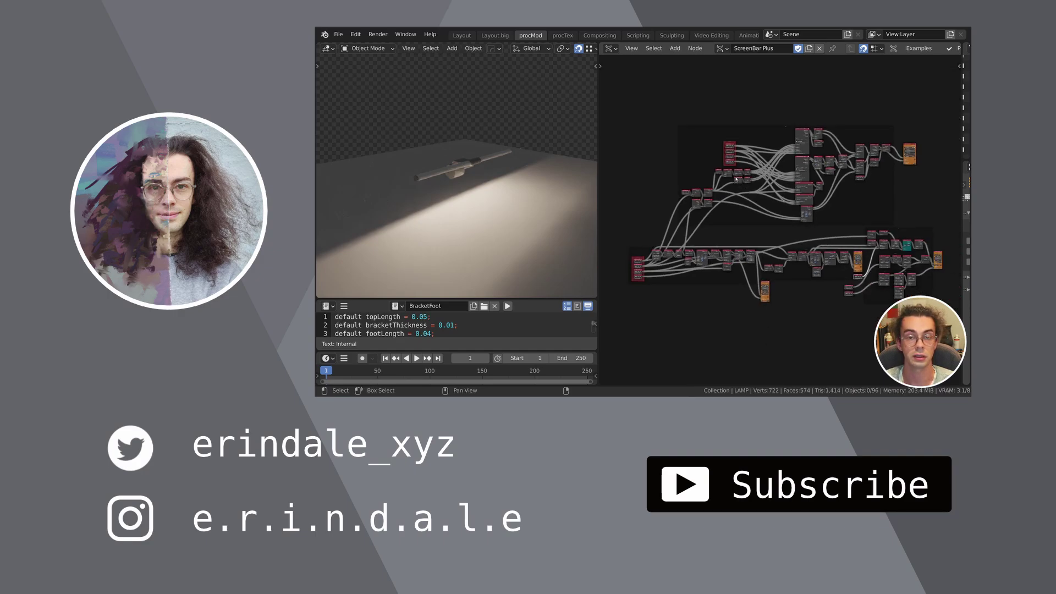